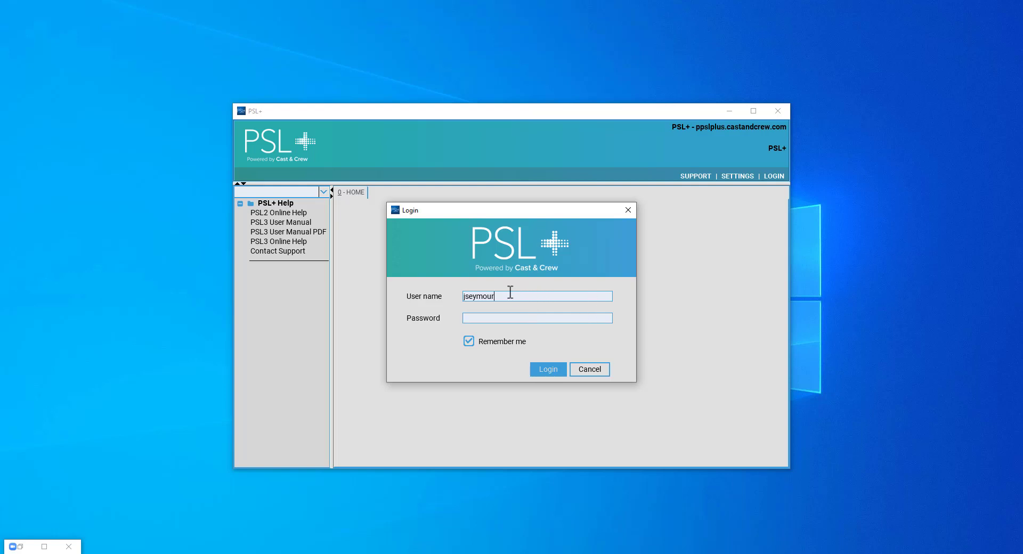
# Log in to PSL+ with the existing user name to reach the Databases dialog.
pyautogui.click(508, 317)
pyautogui.click(510, 297)
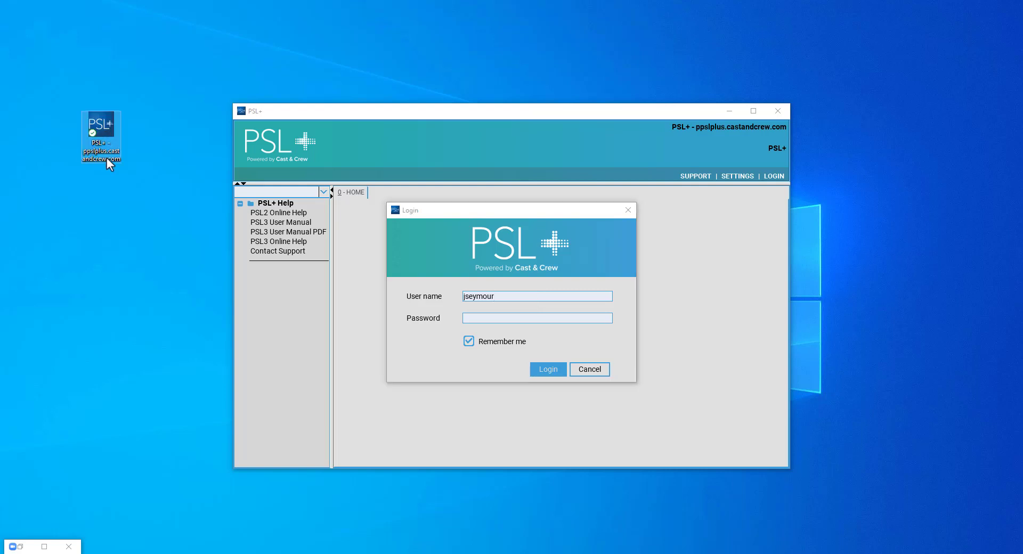
pyautogui.click(108, 160)
pyautogui.click(146, 144)
pyautogui.click(502, 309)
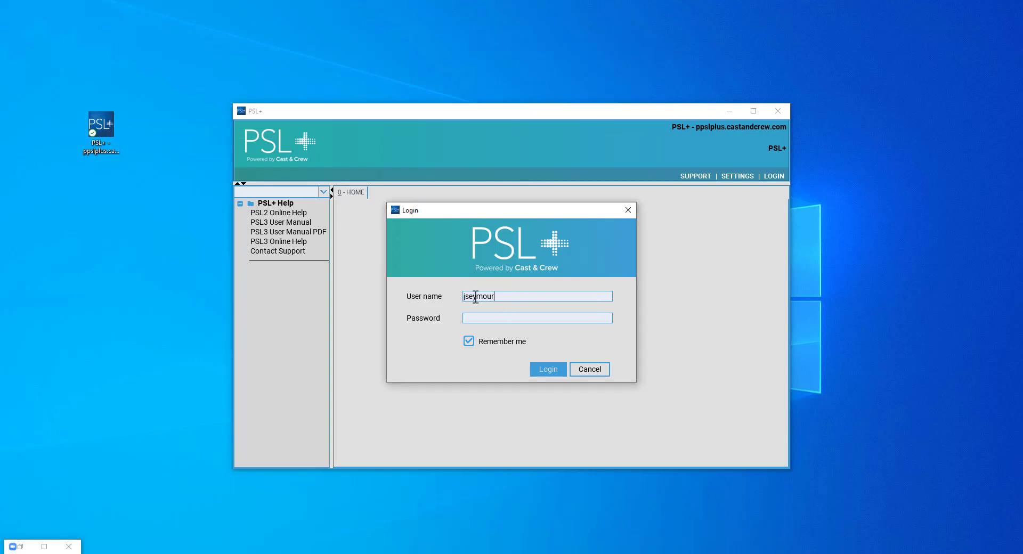
pyautogui.moveTo(505, 295); pyautogui.dragTo(443, 289)
pyautogui.click(510, 321)
pyautogui.press('Return')
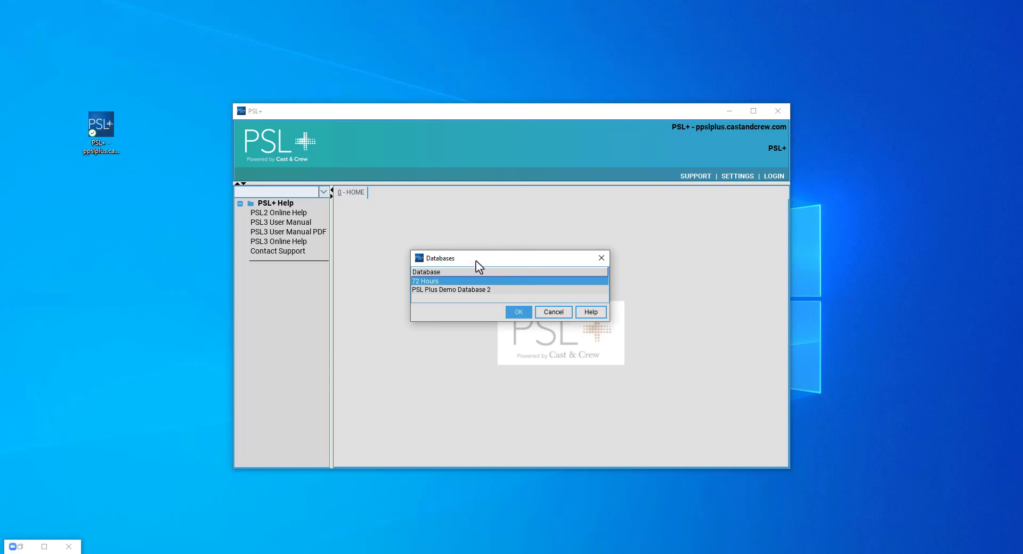
# Choose 72 Hours rather than PSL Plus Demo Database 2 and open it.
pyautogui.moveTo(476, 261); pyautogui.dragTo(469, 239)
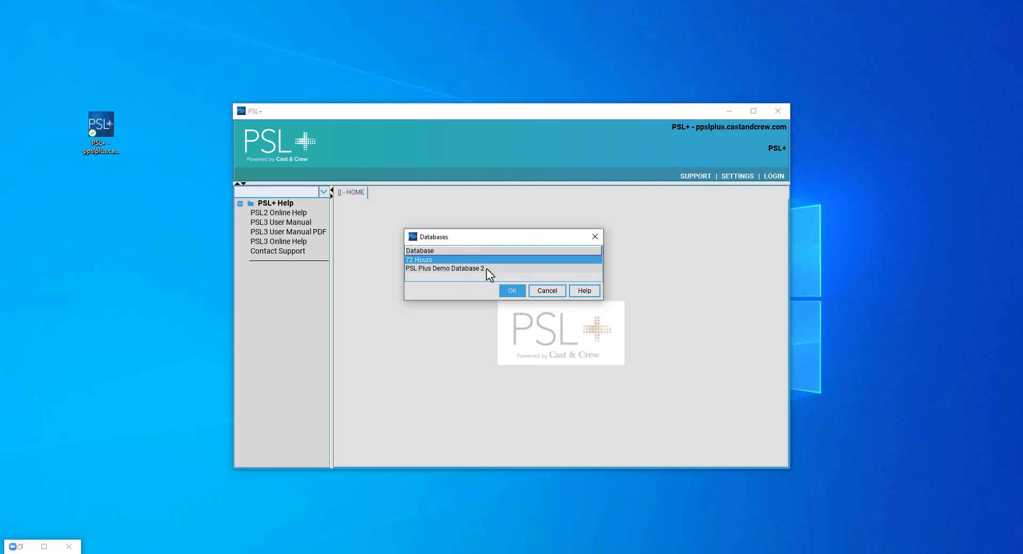
pyautogui.click(438, 269)
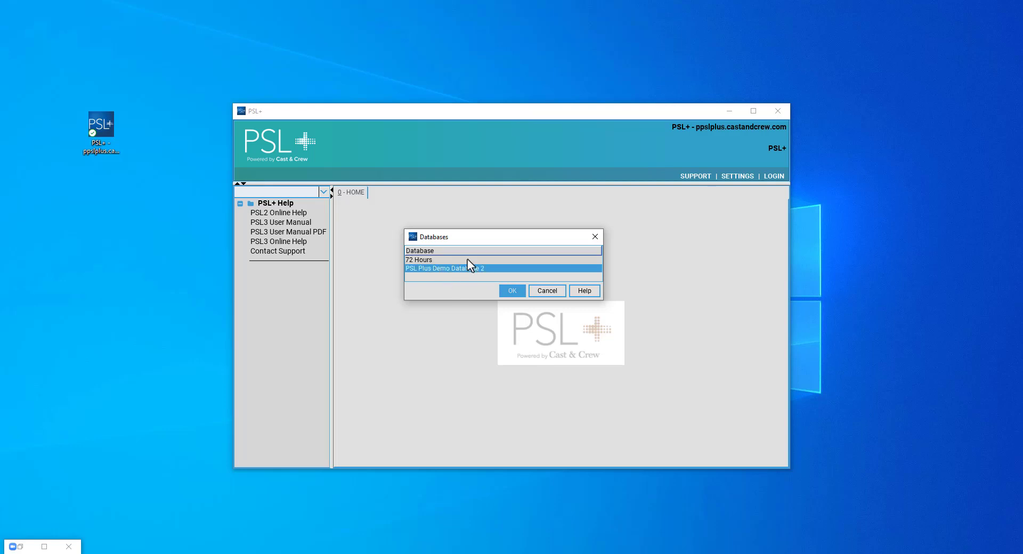
pyautogui.click(438, 261)
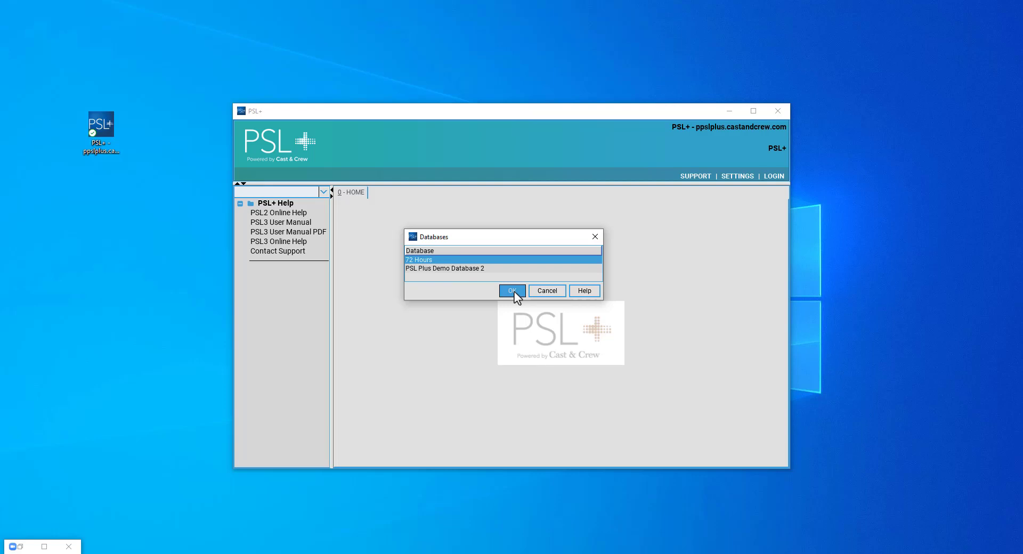
pyautogui.click(515, 292)
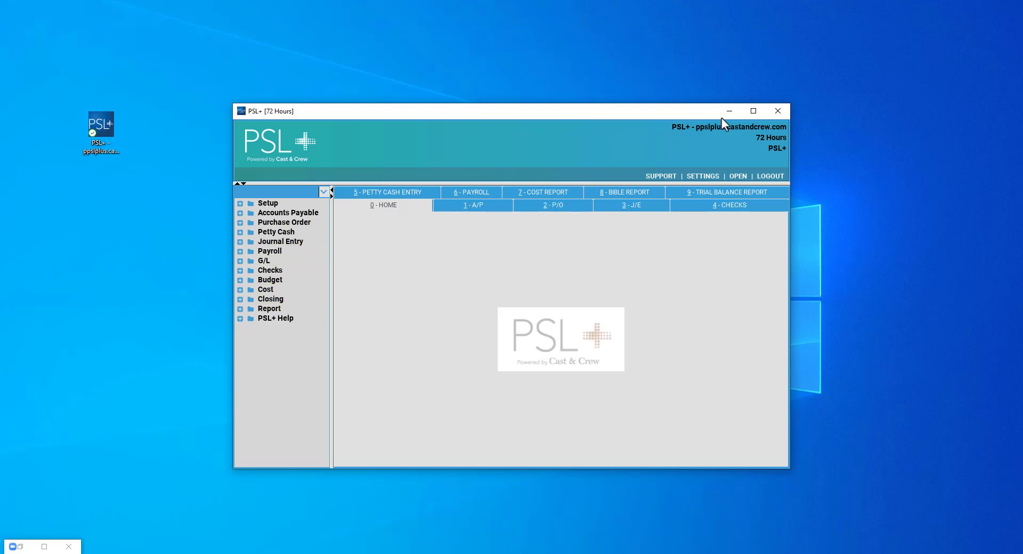
# Maximize the PSL+ window, then expand and collapse the Setup folder in the tree.
pyautogui.click(753, 112)
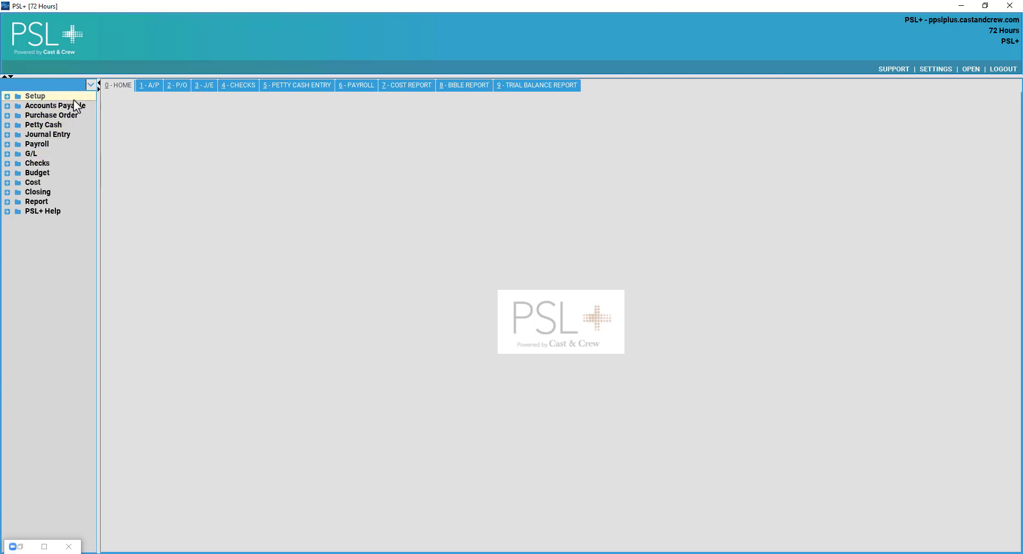
pyautogui.click(42, 97)
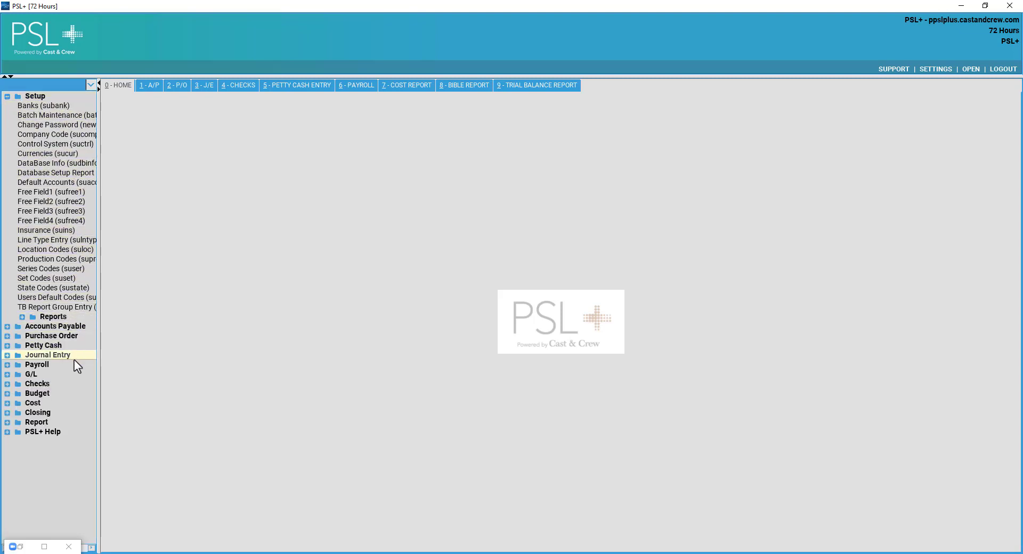
pyautogui.click(42, 97)
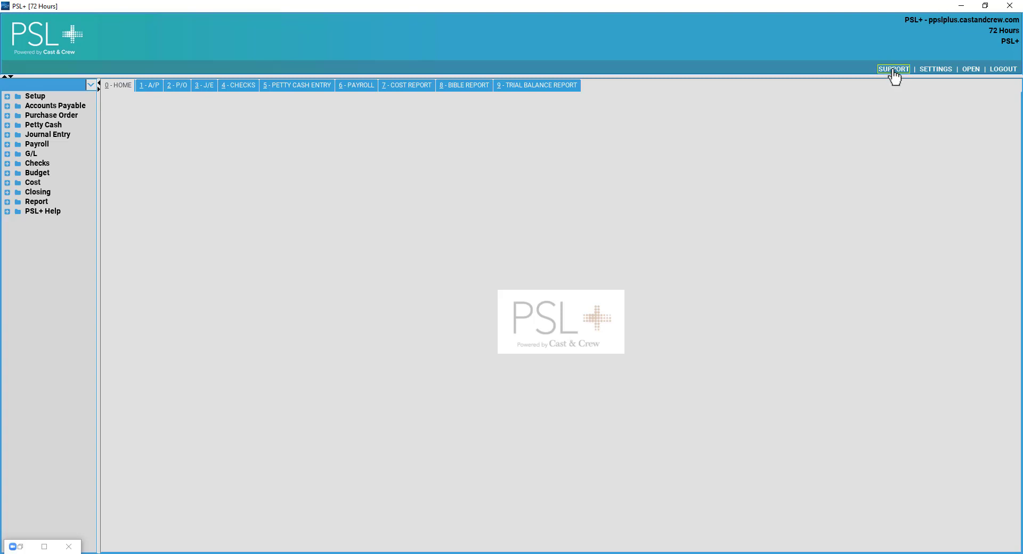
# Browse the Support Center's Accounting product suite to the PSL+ help articles.
pyautogui.click(894, 70)
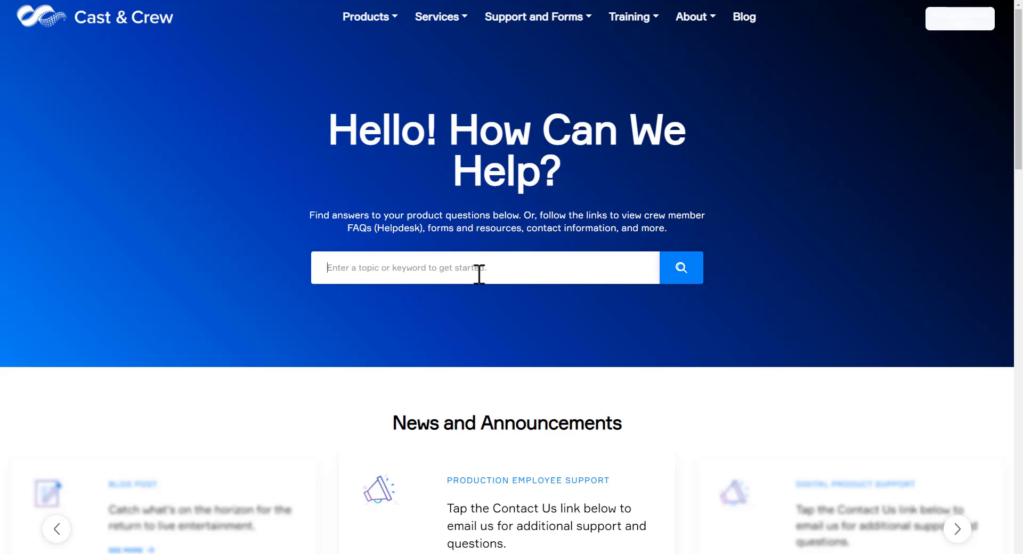
pyautogui.write('psl')
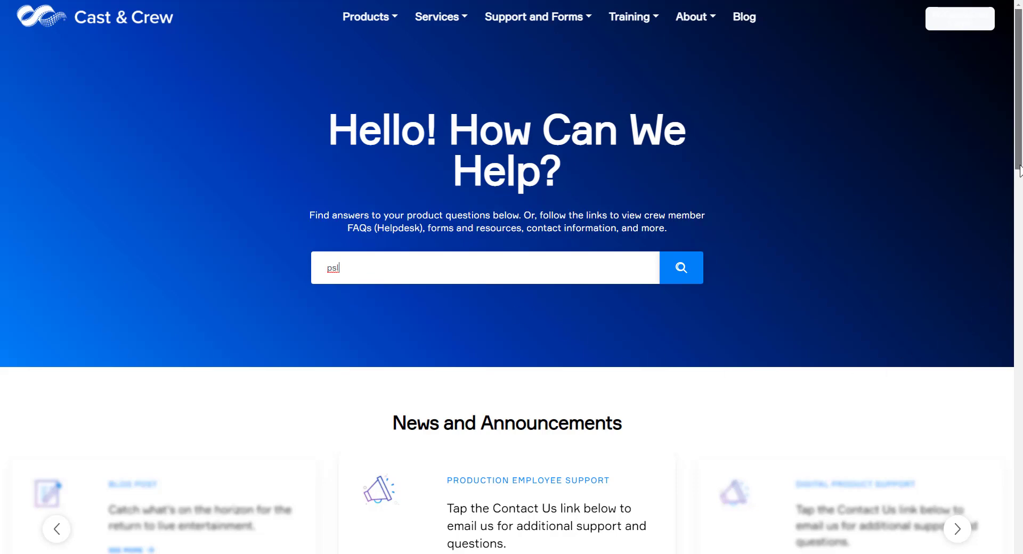
pyautogui.moveTo(1020, 170); pyautogui.dragTo(1015, 310)
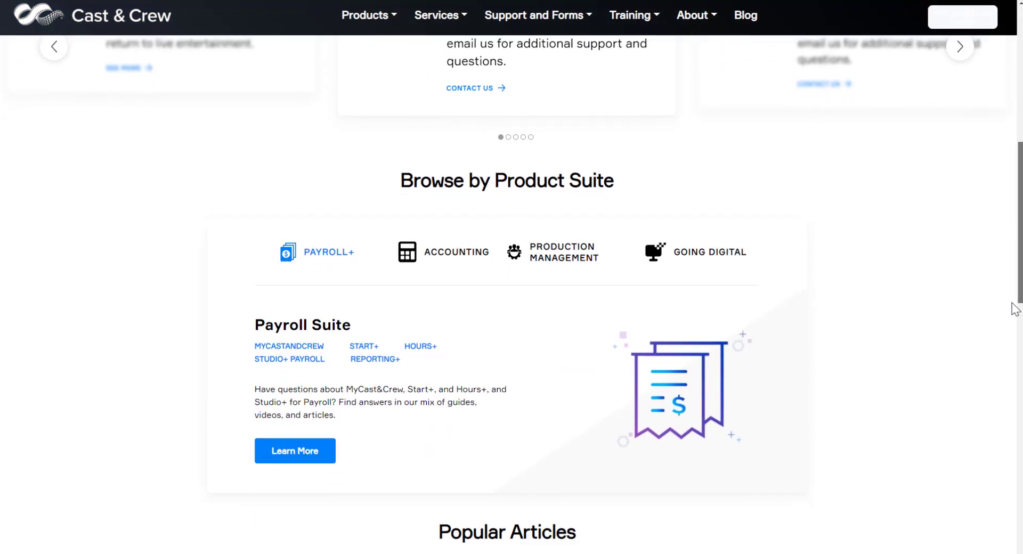
pyautogui.click(423, 264)
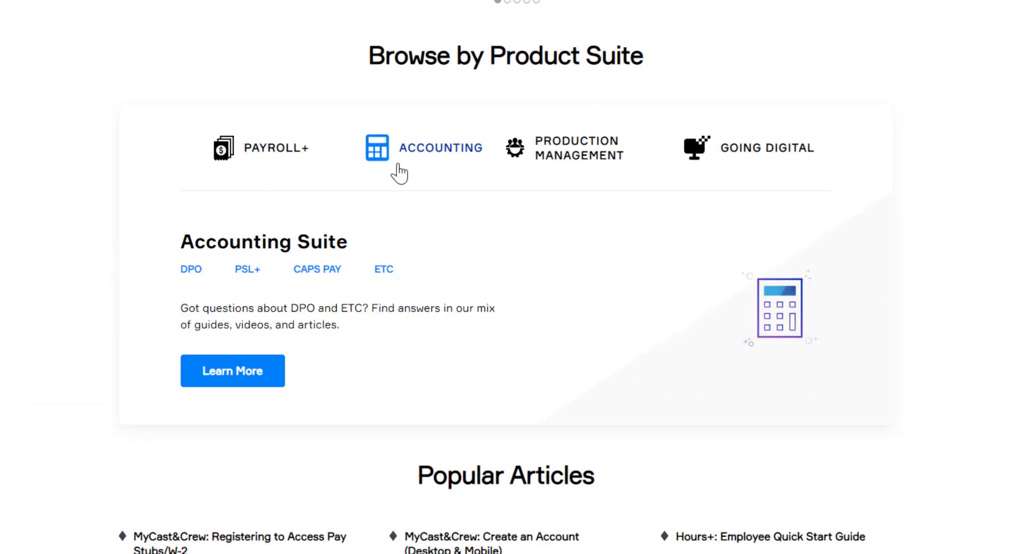
pyautogui.click(245, 270)
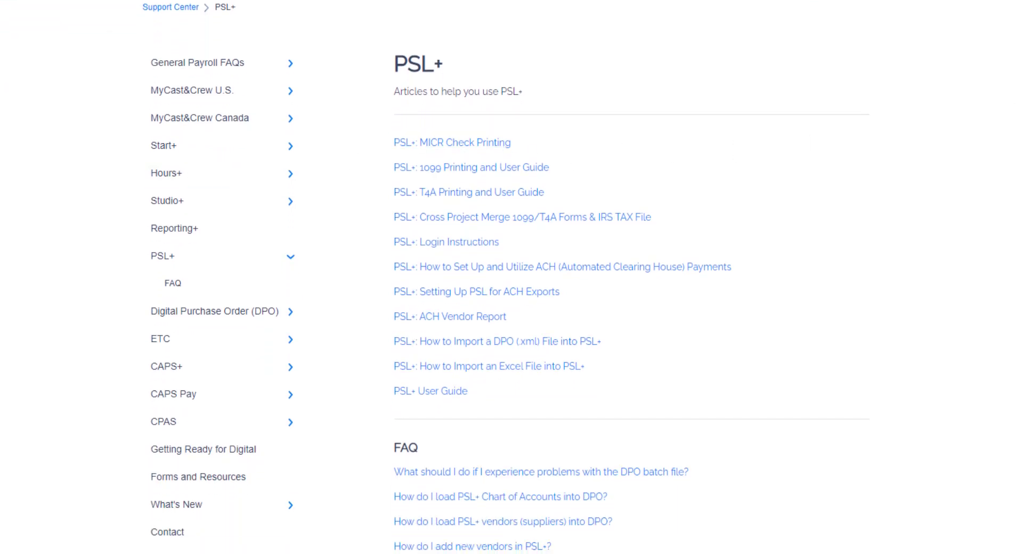
pyautogui.scroll(-2, 506, 277)
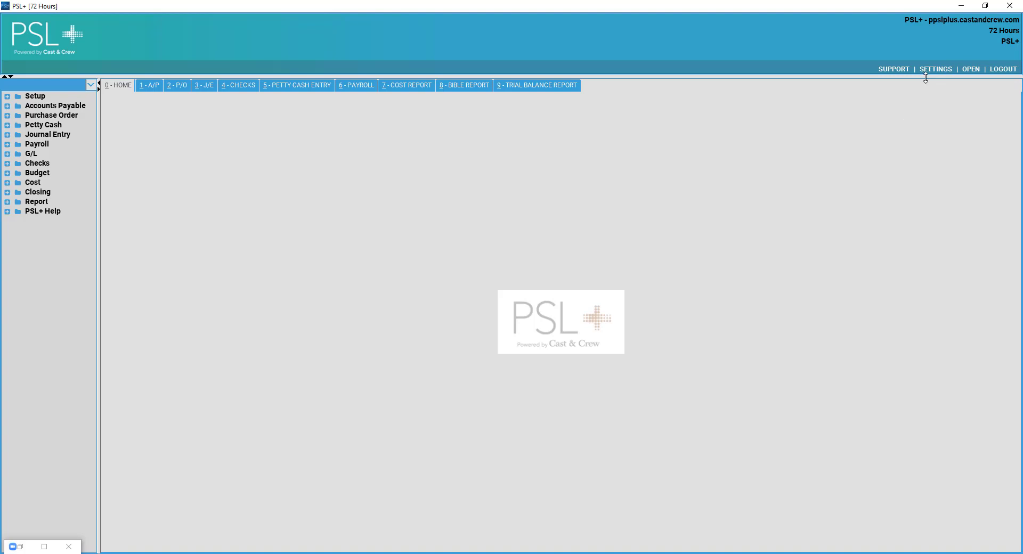
# Switch the interface text size to Larger and maximize the window.
pyautogui.click(934, 70)
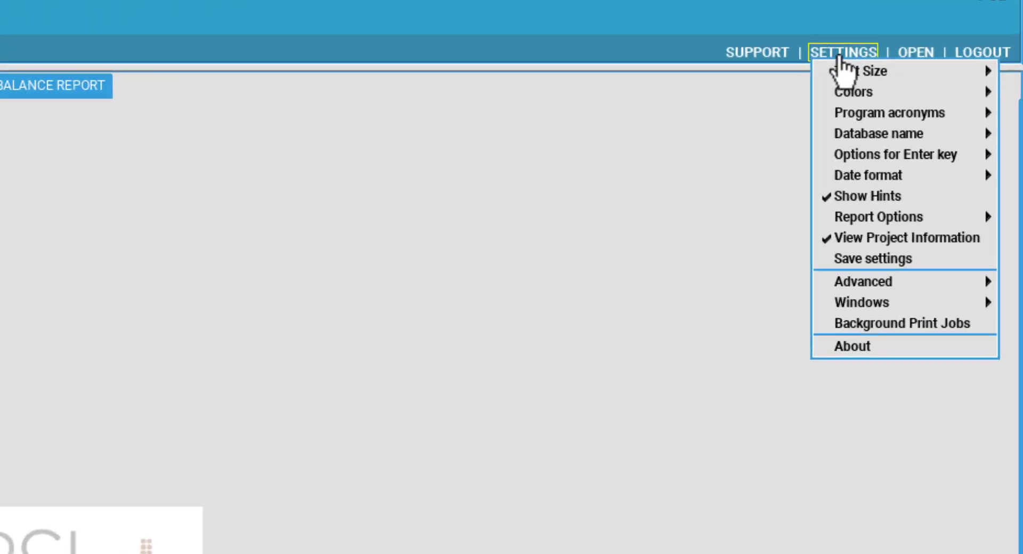
pyautogui.moveTo(843, 69)
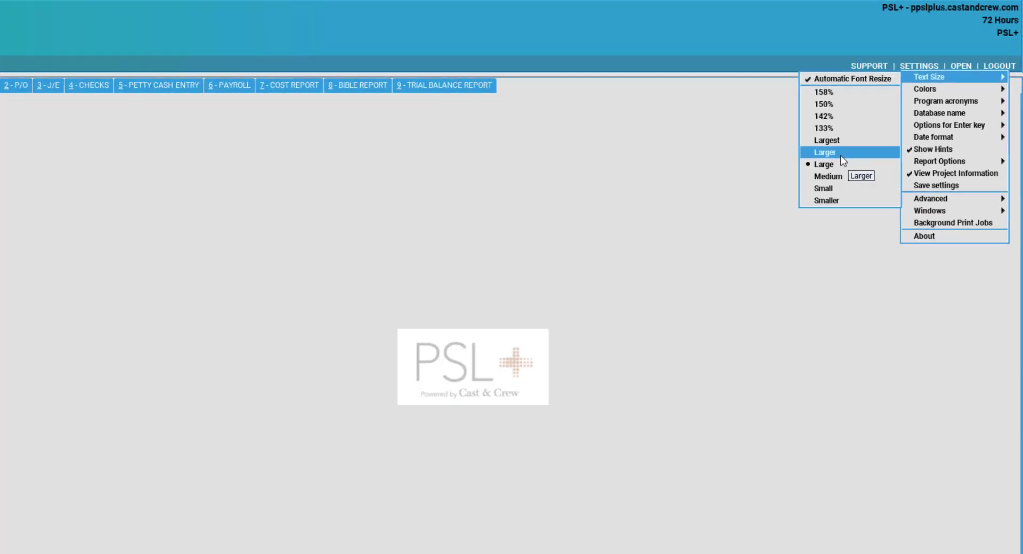
pyautogui.click(841, 156)
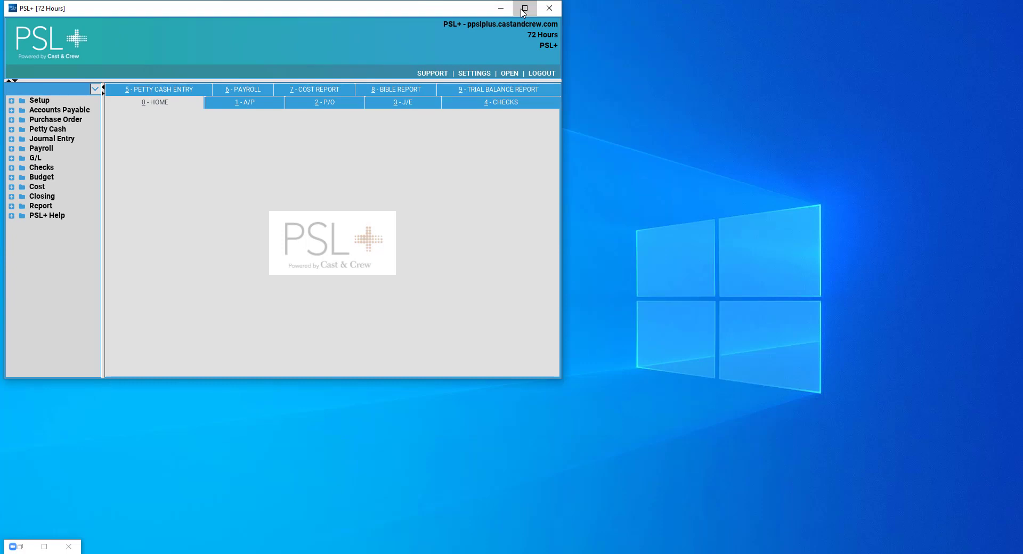
pyautogui.click(525, 9)
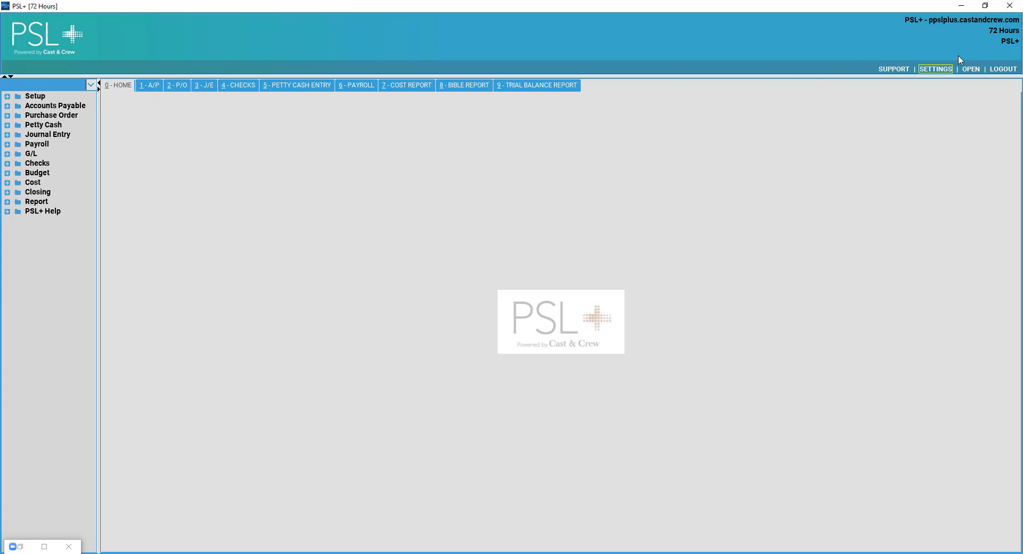
# Set the text size back to Large and maximize the window again.
pyautogui.click(939, 70)
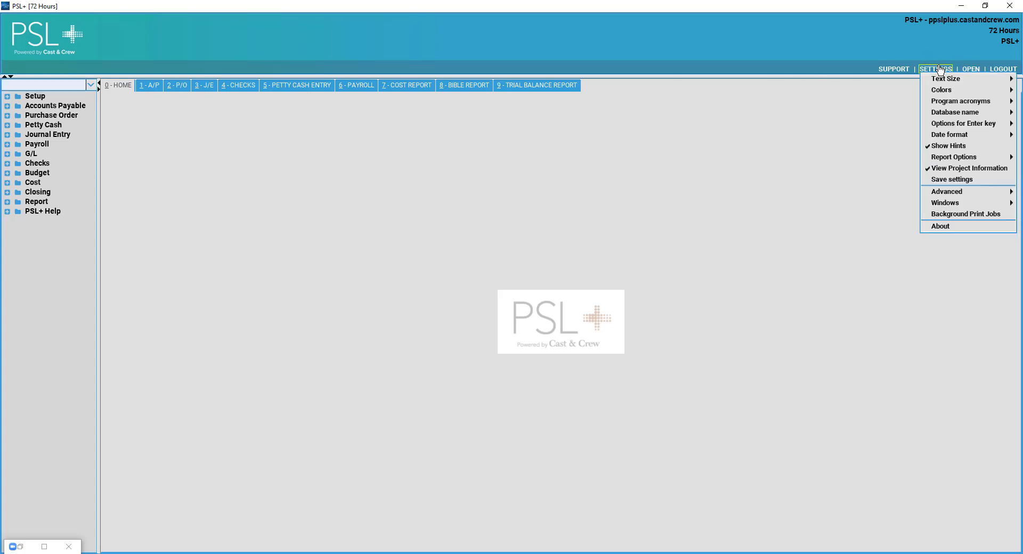
pyautogui.moveTo(938, 79)
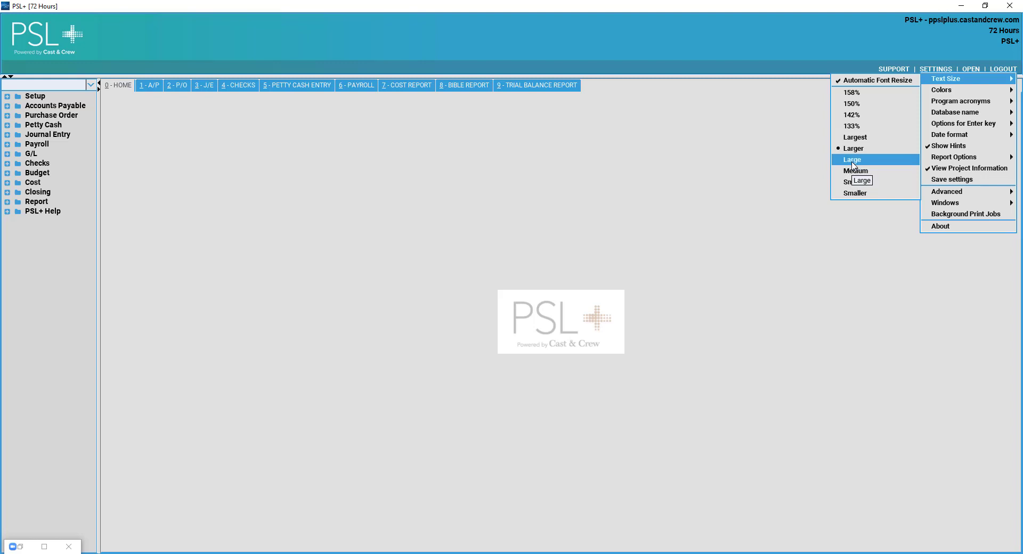
pyautogui.click(852, 160)
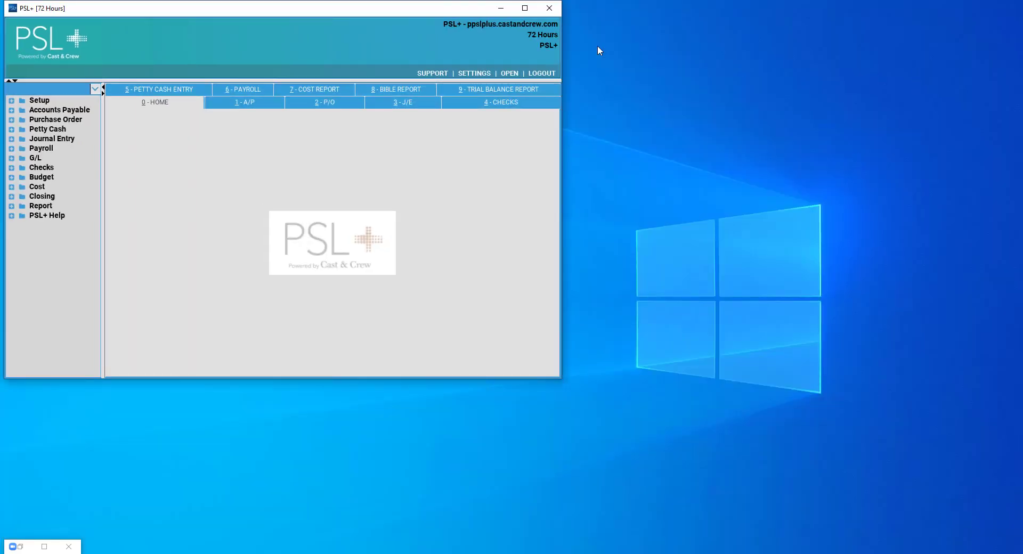
pyautogui.click(524, 8)
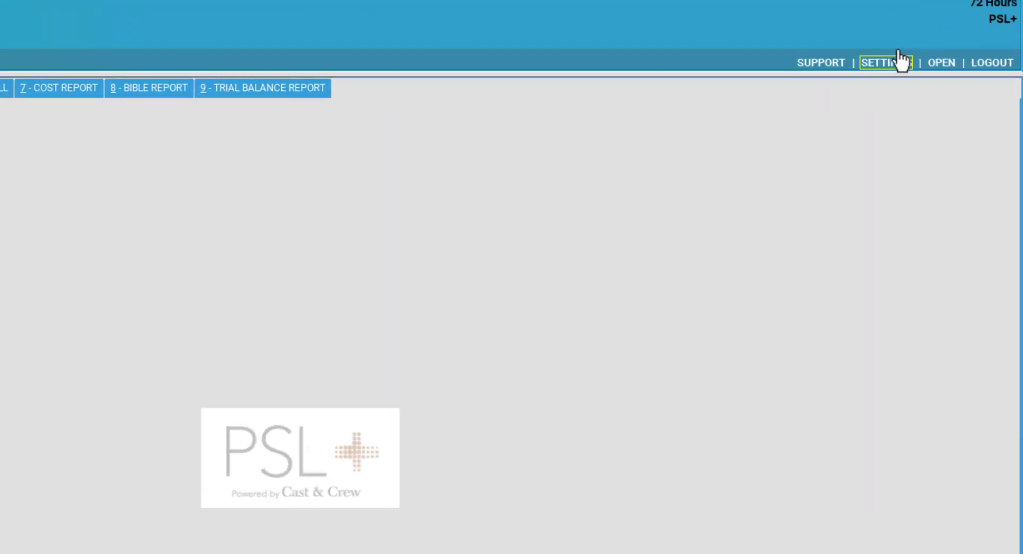
# Switch the colour scheme to Default Theme from the settings options.
pyautogui.click(932, 68)
pyautogui.moveTo(908, 94)
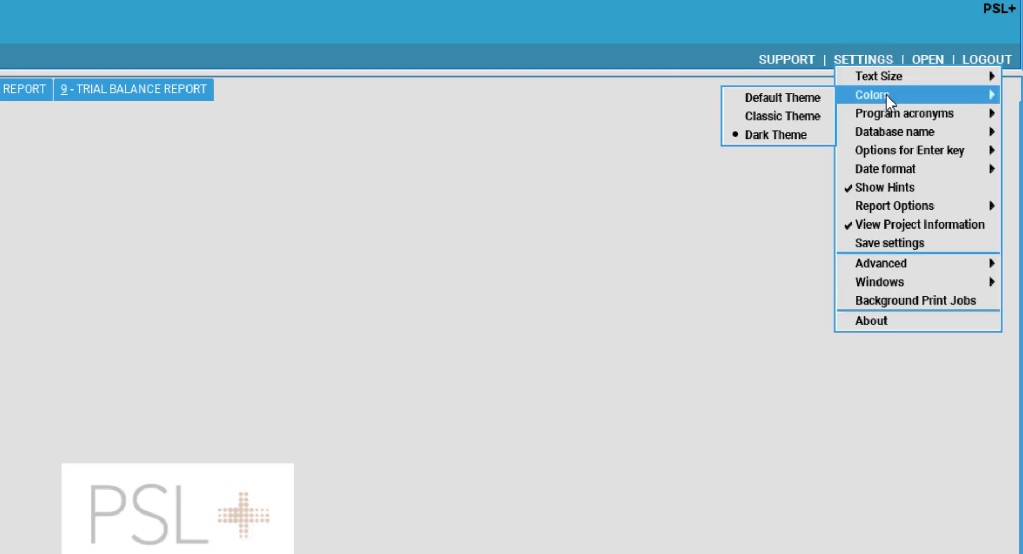
pyautogui.click(815, 97)
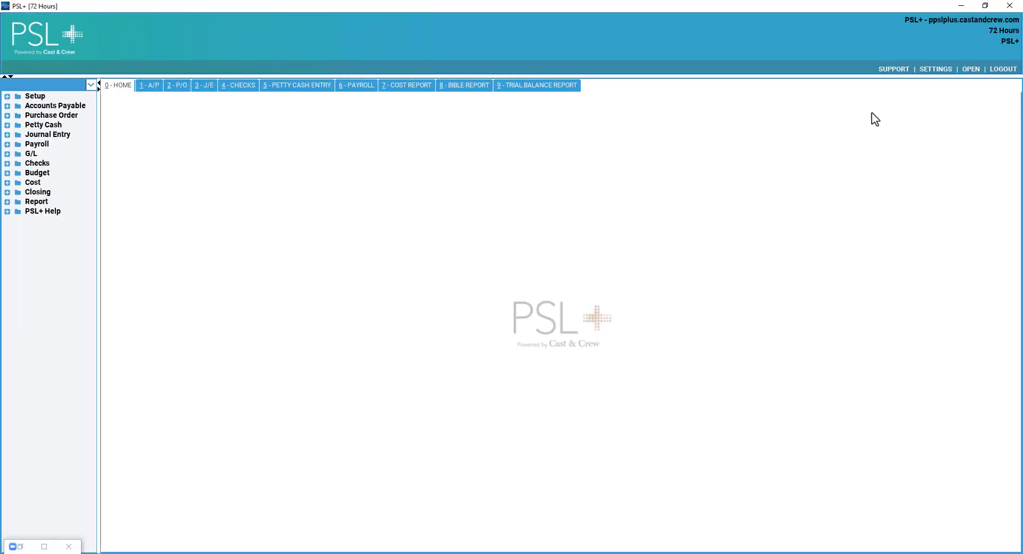
# Switch back to the grey Dark Theme and browse the settings submenus.
pyautogui.click(928, 70)
pyautogui.moveTo(951, 87)
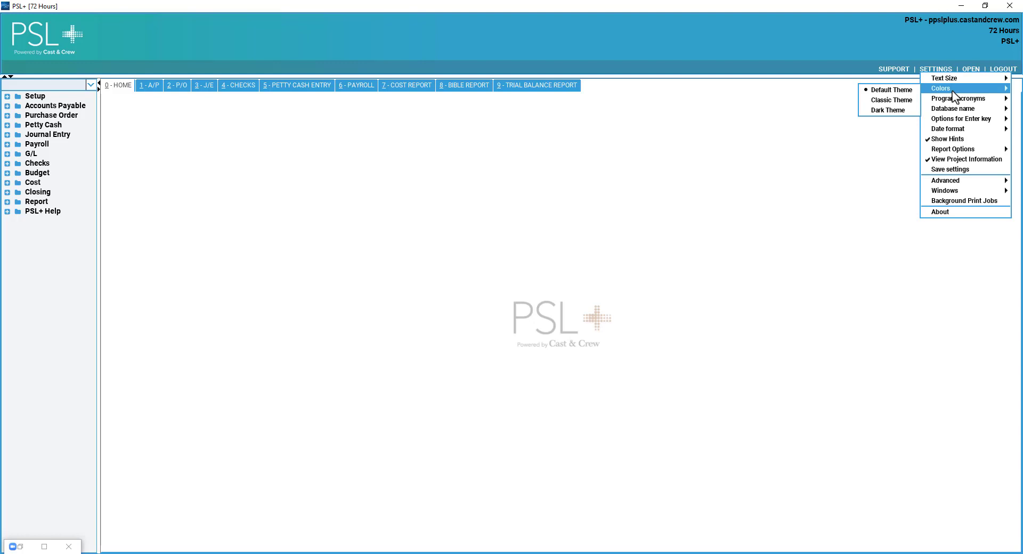
pyautogui.click(893, 112)
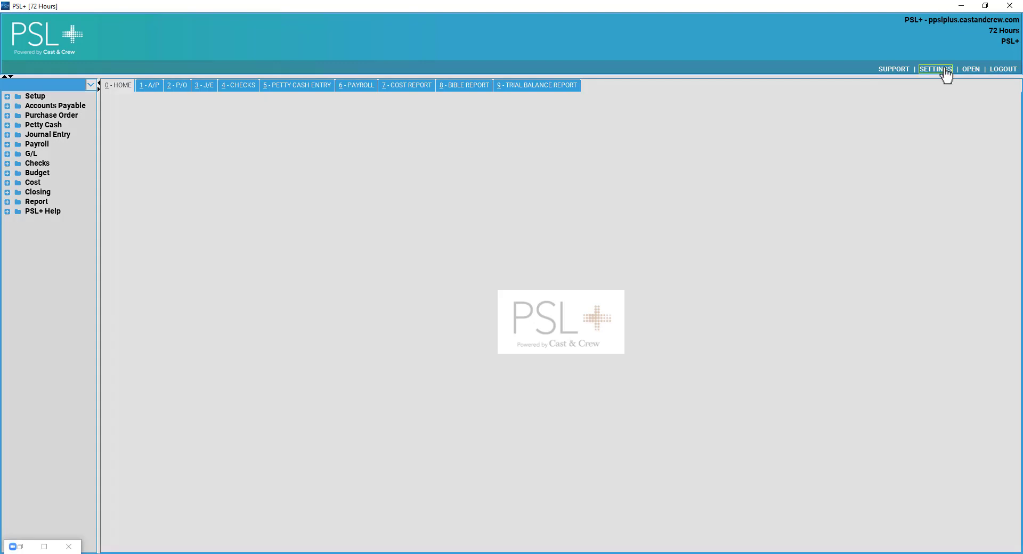
pyautogui.click(944, 70)
pyautogui.moveTo(954, 89)
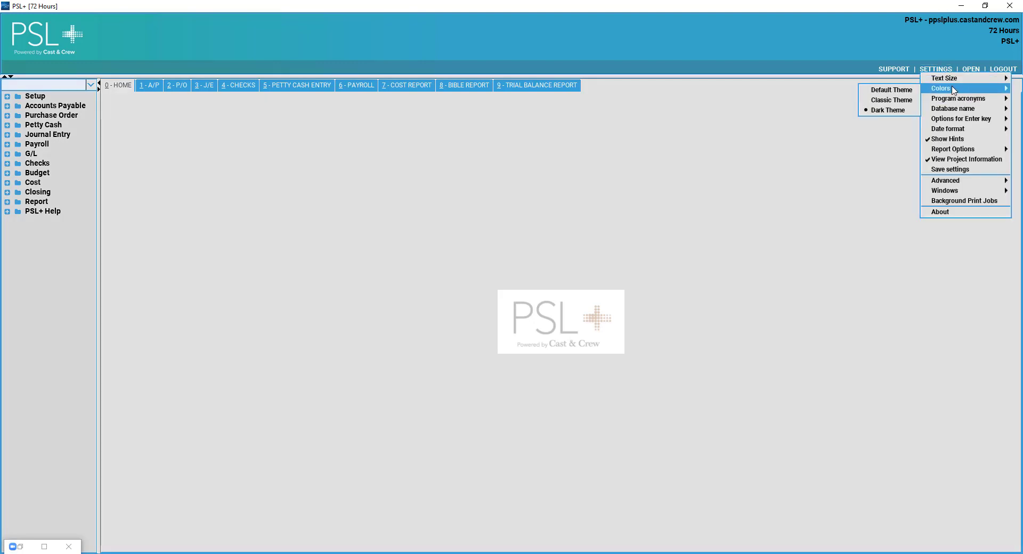
pyautogui.moveTo(955, 122)
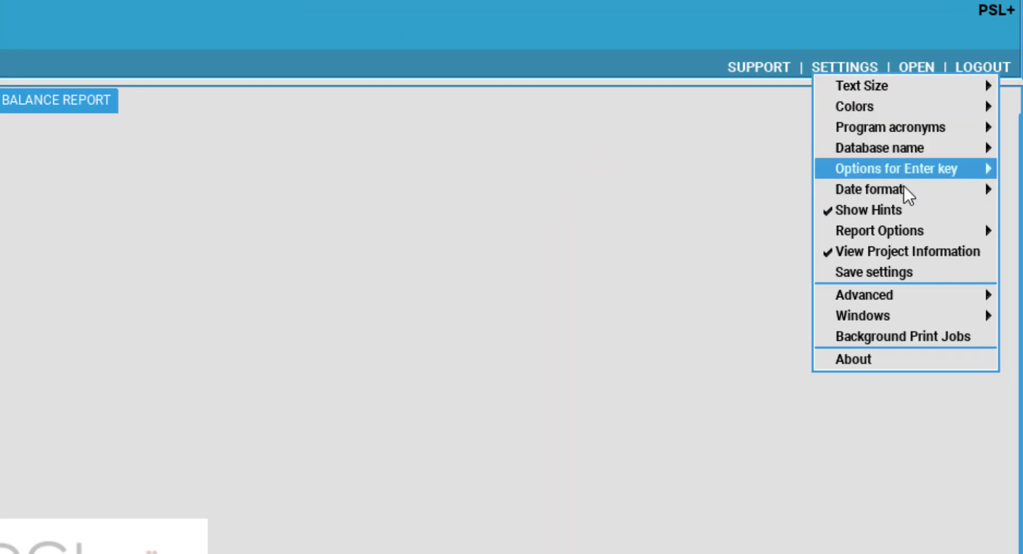
# View the Date format options, then dismiss the settings menu without choosing any.
pyautogui.moveTo(905, 205)
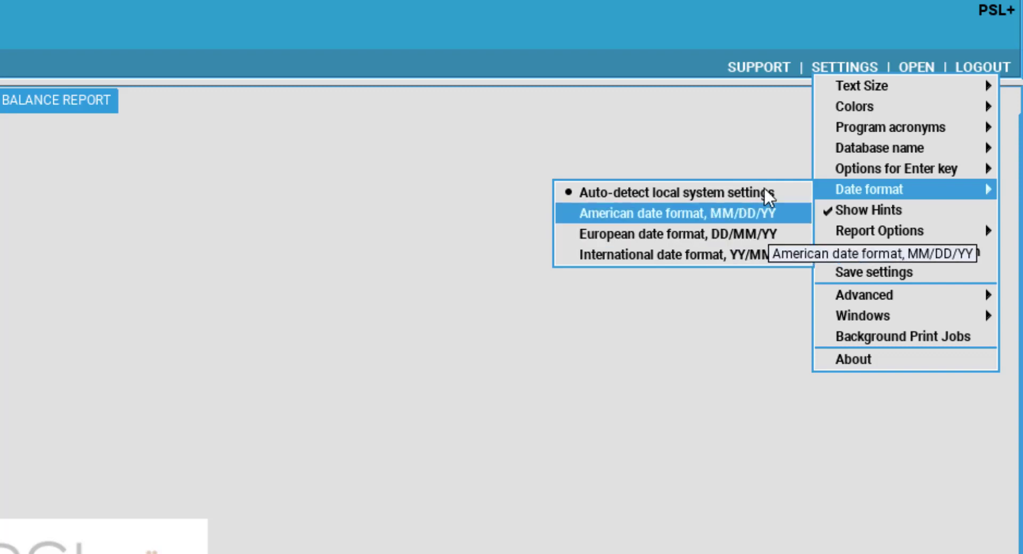
pyautogui.click(708, 105)
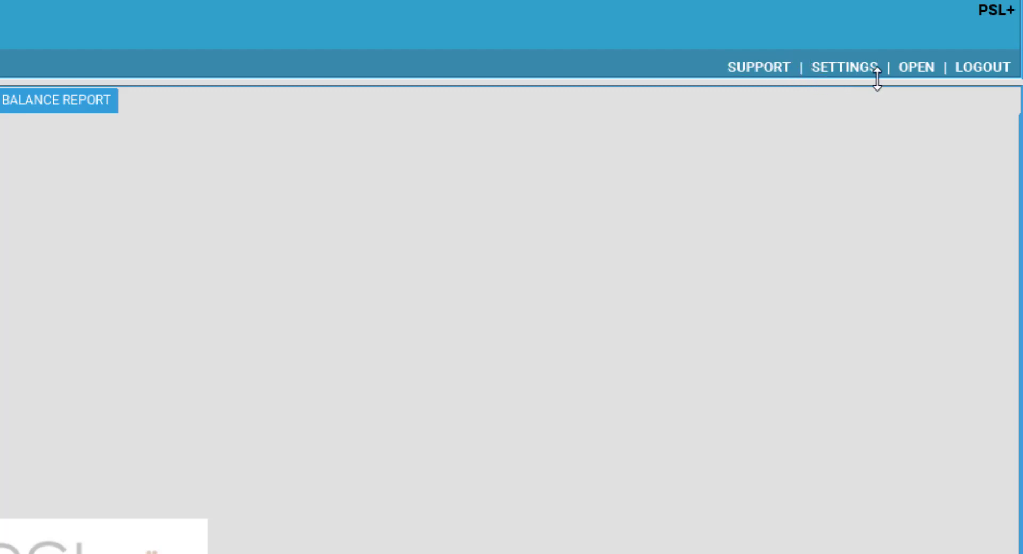
# From the Databases dialog, select 72 Hours and open it again.
pyautogui.click(921, 68)
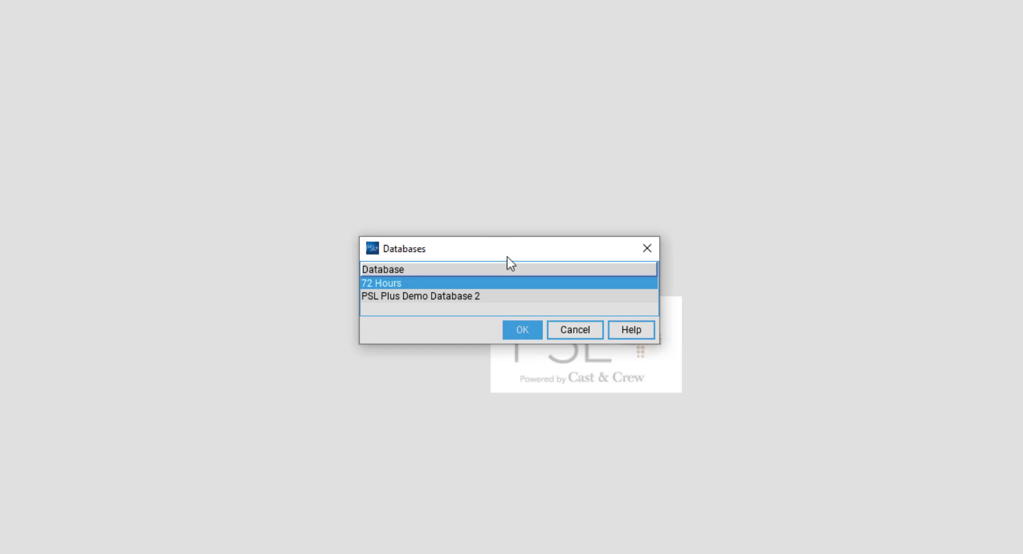
pyautogui.click(467, 297)
pyautogui.click(467, 282)
pyautogui.click(455, 297)
pyautogui.click(462, 283)
pyautogui.click(460, 296)
pyautogui.click(460, 285)
pyautogui.click(521, 330)
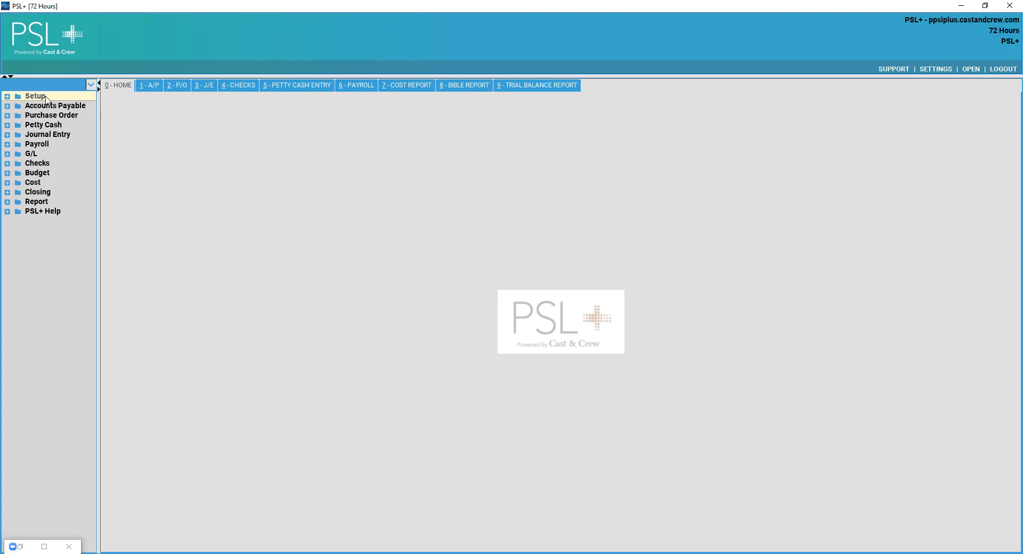
# Expand Setup in the module tree and open Banks (subank).
pyautogui.doubleClick(36, 96)
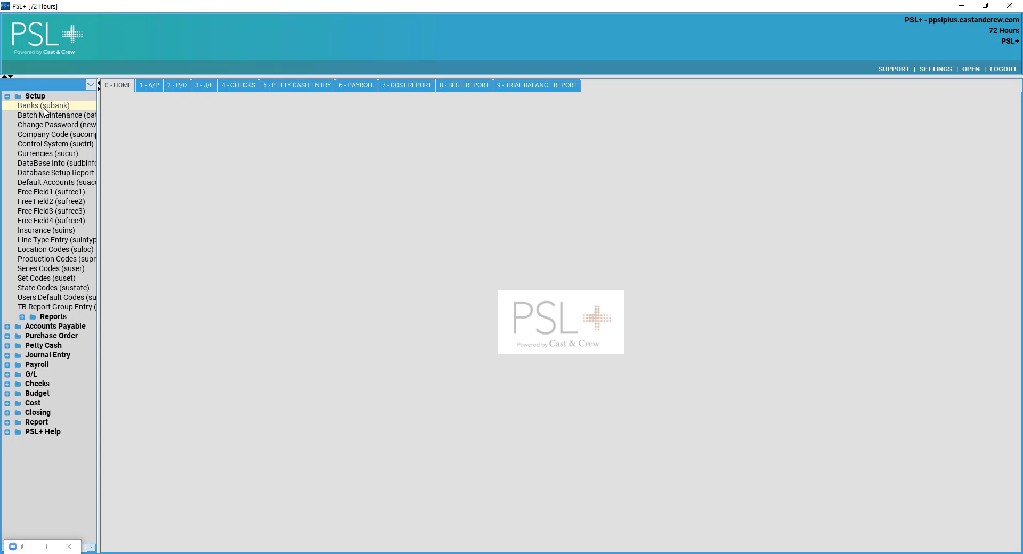
pyautogui.click(45, 110)
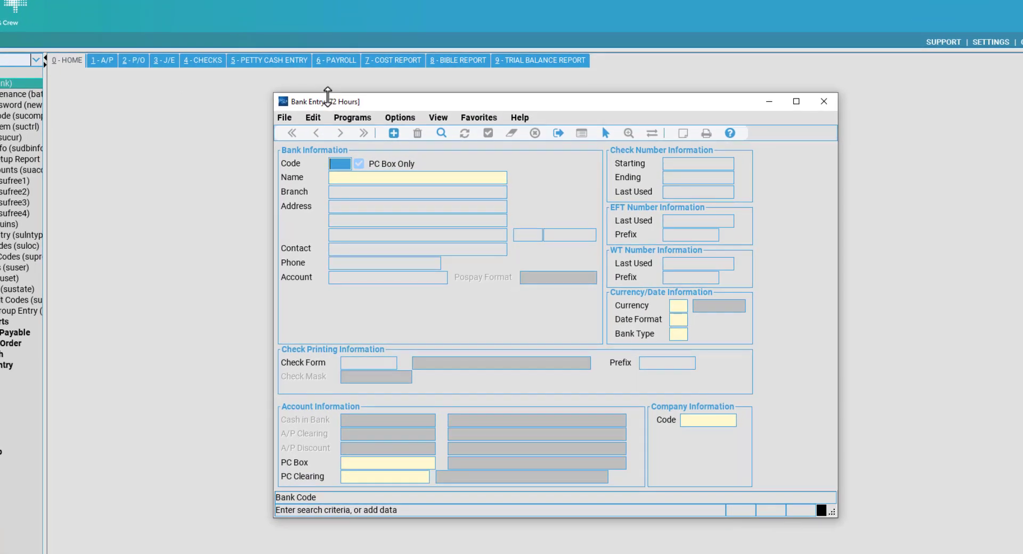
pyautogui.moveTo(327, 102); pyautogui.dragTo(285, 93)
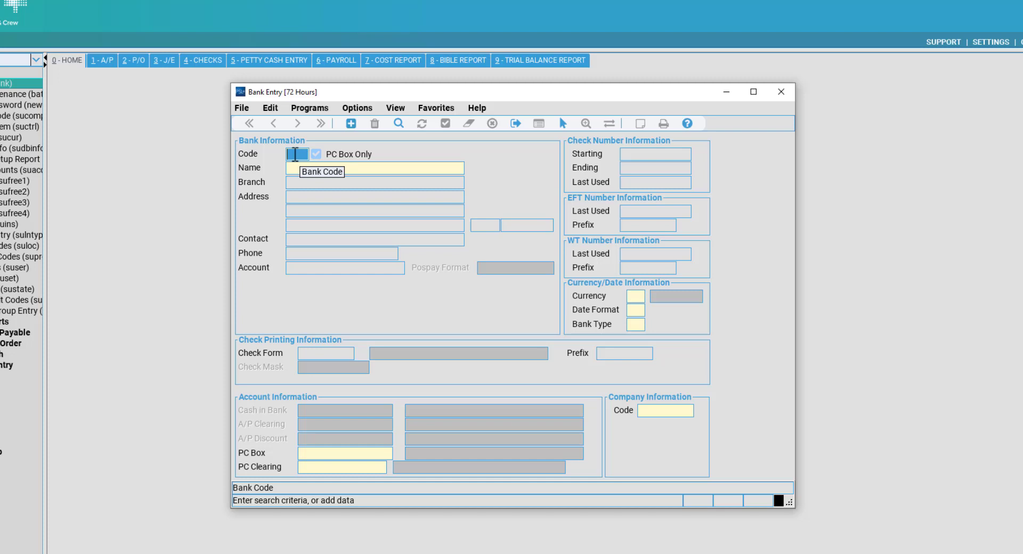
# Look up bank codes and load CNB City National Bank into the Bank Entry form.
pyautogui.press('Return')
pyautogui.moveTo(334, 168); pyautogui.dragTo(192, 161)
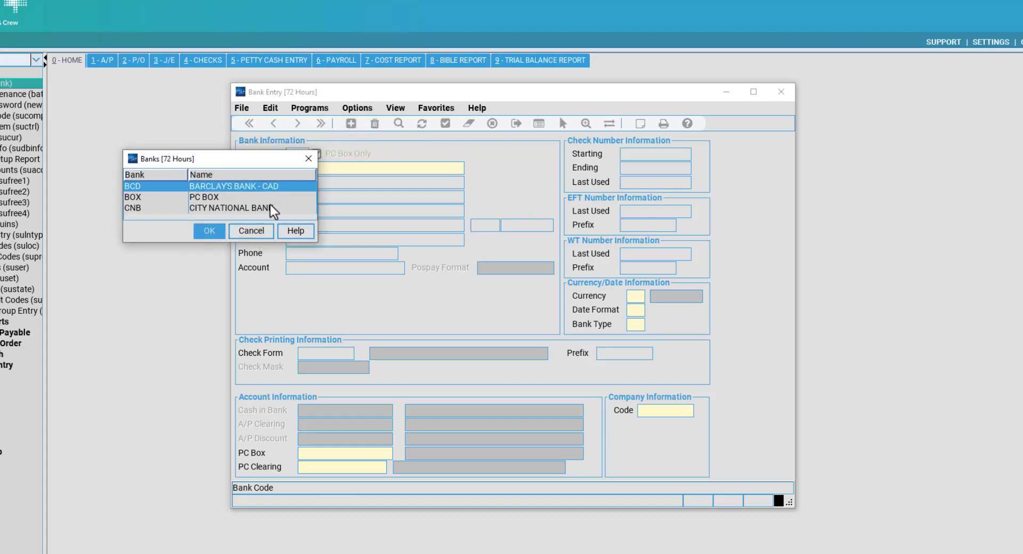
pyautogui.moveTo(254, 161); pyautogui.dragTo(378, 193)
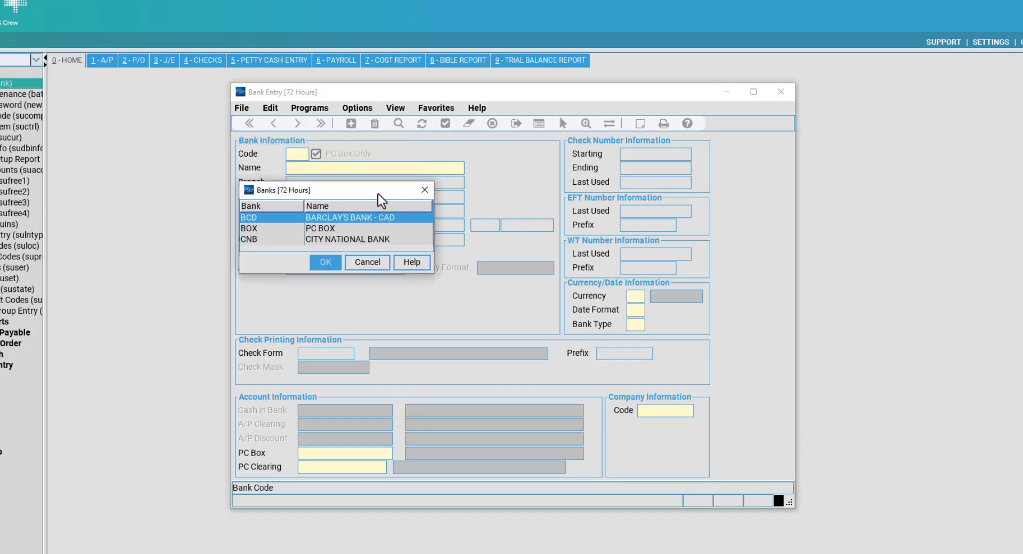
pyautogui.click(328, 239)
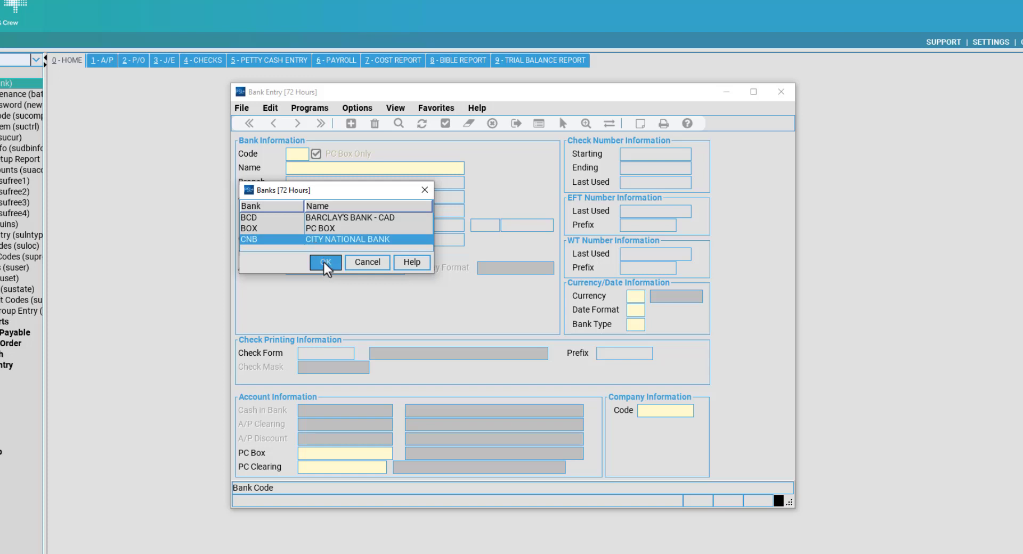
pyautogui.click(324, 263)
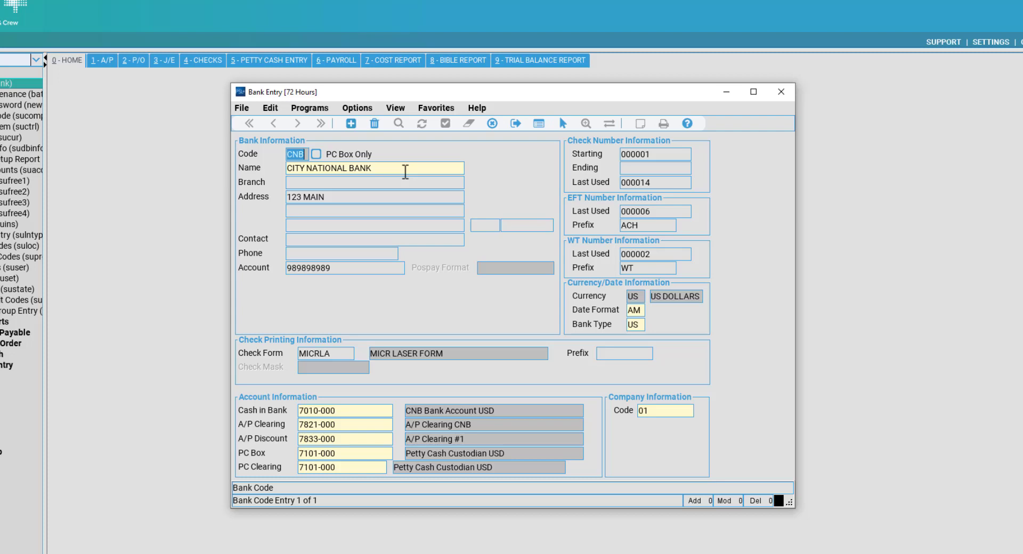
pyautogui.click(405, 171)
pyautogui.click(306, 154)
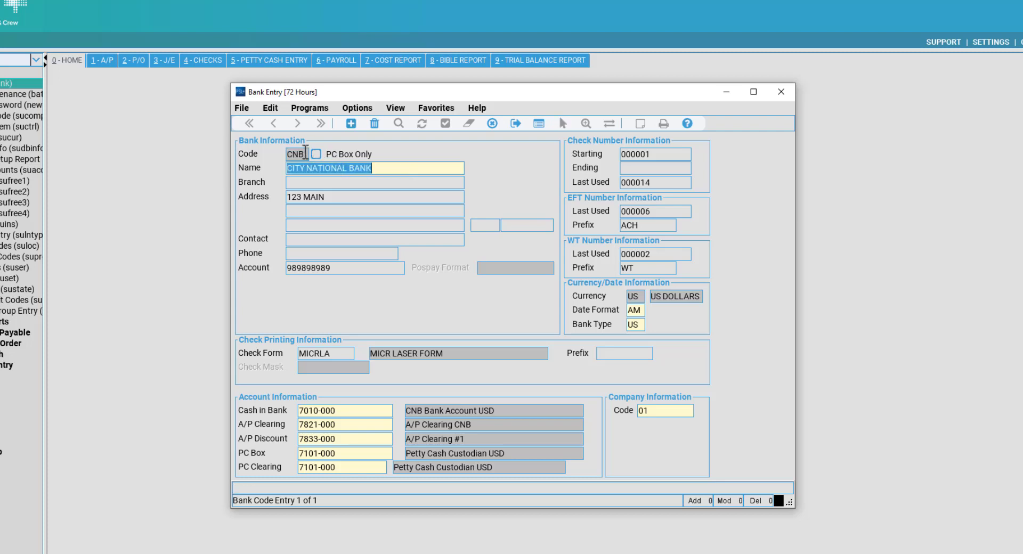
pyautogui.click(334, 166)
pyautogui.click(333, 168)
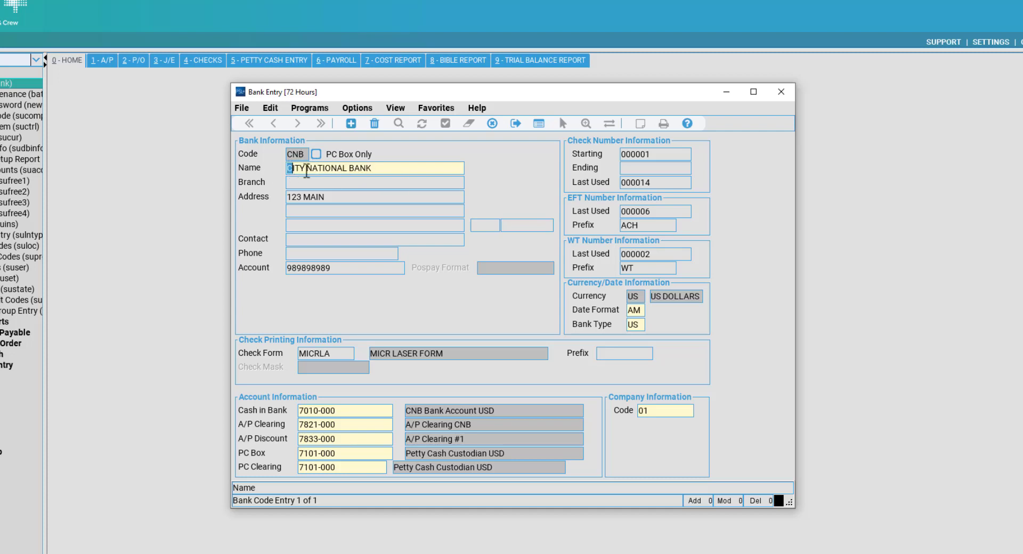
pyautogui.moveTo(288, 169); pyautogui.dragTo(323, 168)
pyautogui.click(335, 199)
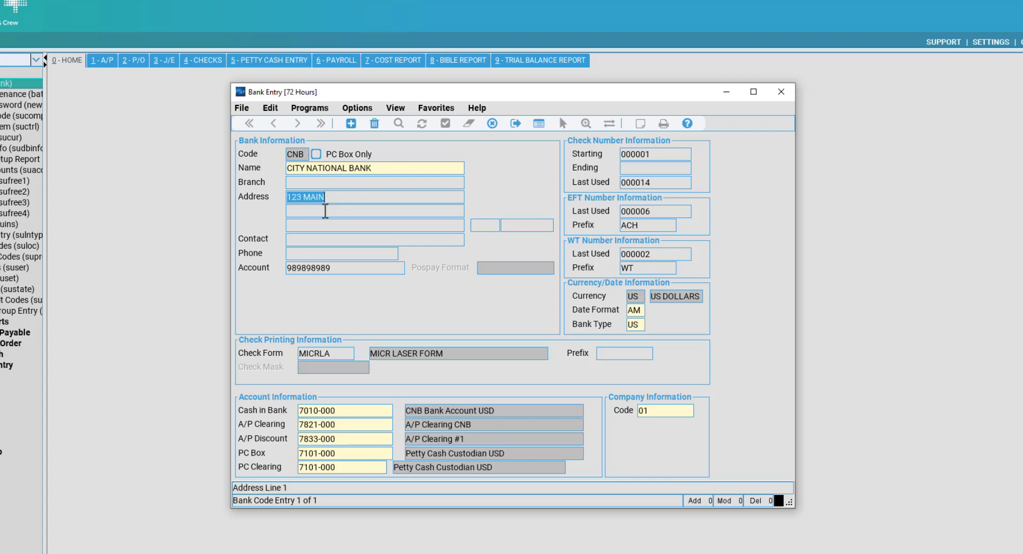
pyautogui.click(306, 211)
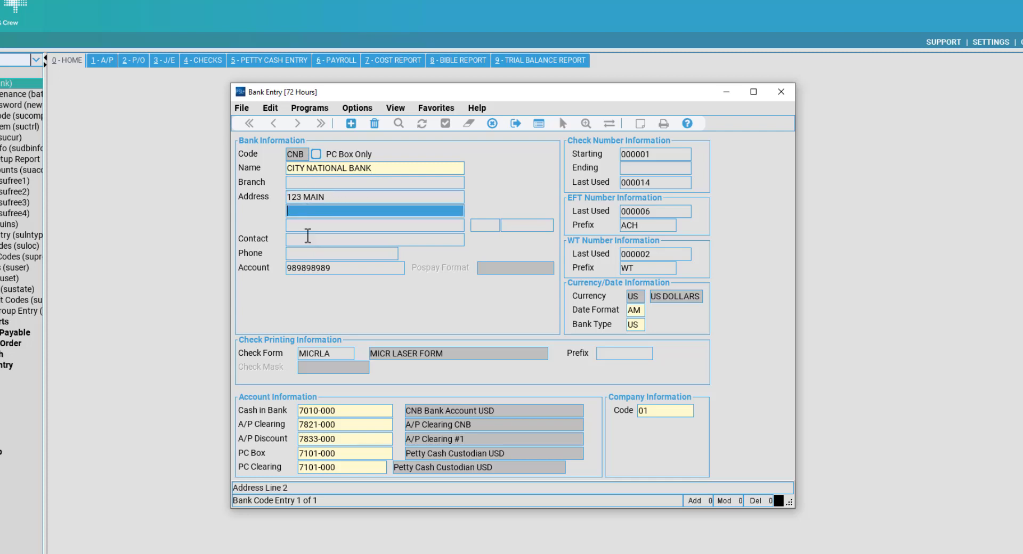
pyautogui.click(314, 234)
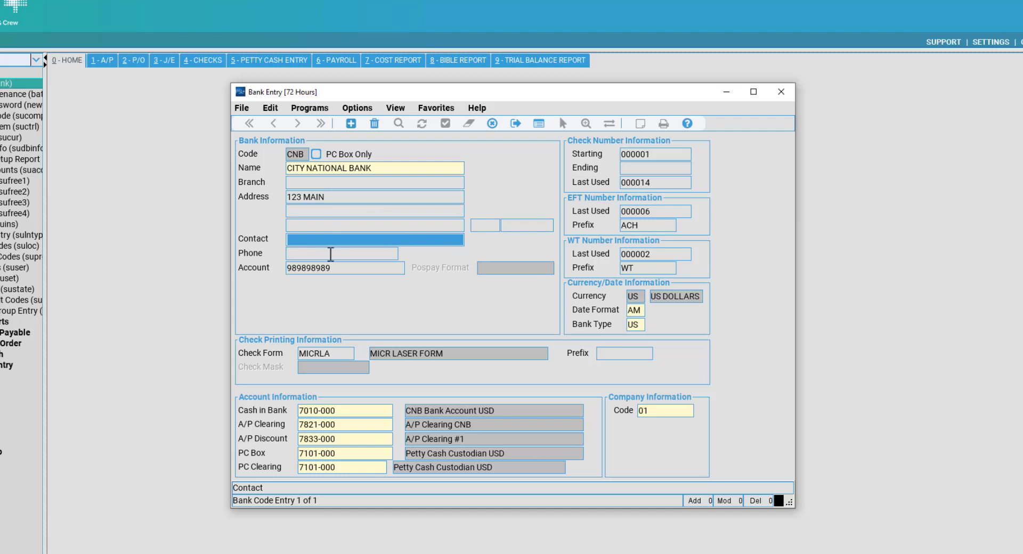
pyautogui.click(364, 254)
pyautogui.click(356, 263)
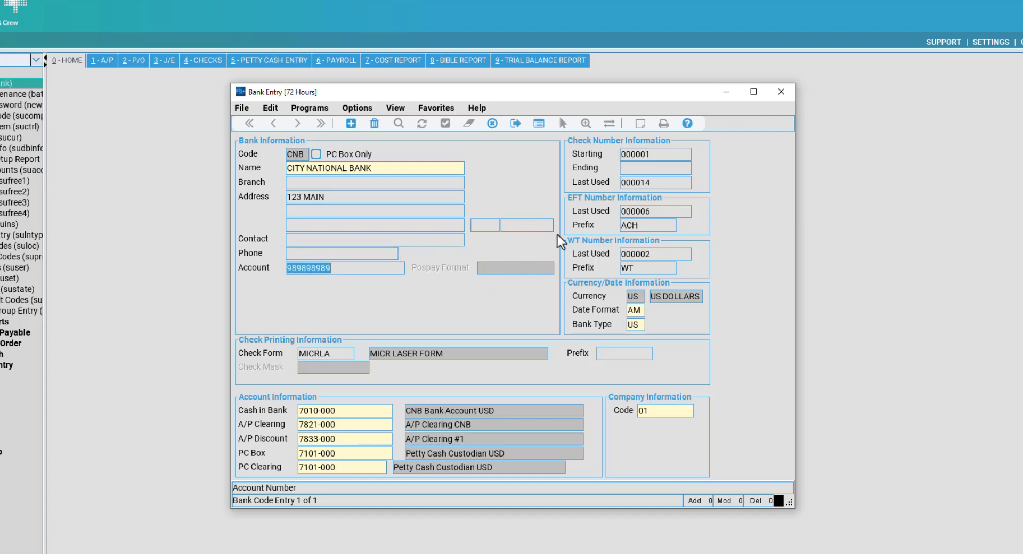
pyautogui.press('Tab')
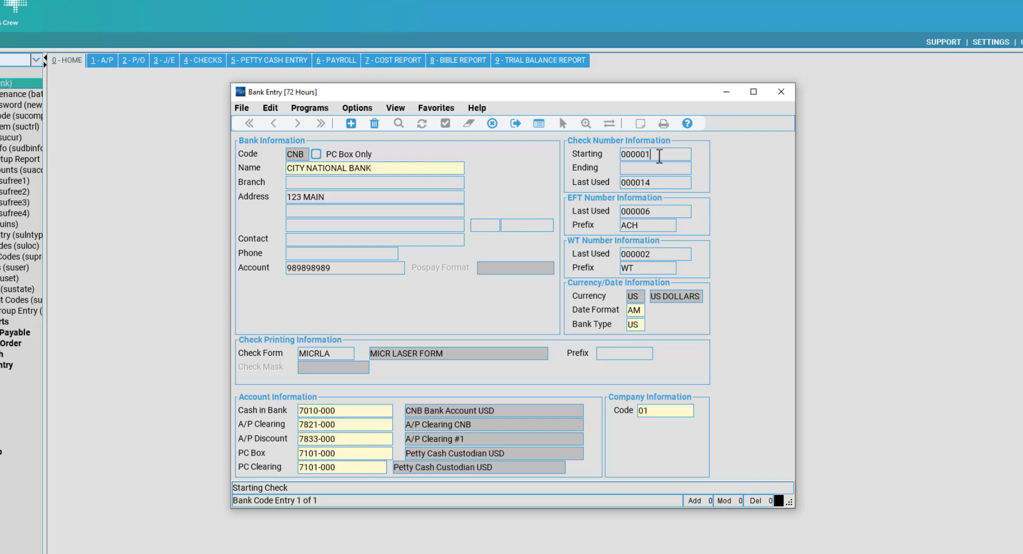
pyautogui.click(658, 154)
pyautogui.doubleClick(660, 154)
pyautogui.click(670, 155)
pyautogui.doubleClick(643, 156)
pyautogui.click(664, 157)
pyautogui.doubleClick(669, 159)
pyautogui.click(661, 158)
pyautogui.doubleClick(673, 155)
pyautogui.press('Tab')
pyautogui.hotkey('shift', 'Tab')
pyautogui.click(663, 154)
pyautogui.moveTo(658, 154); pyautogui.dragTo(610, 155)
pyautogui.click(668, 165)
pyautogui.click(668, 154)
pyautogui.click(660, 168)
pyautogui.click(665, 159)
pyautogui.click(662, 171)
pyautogui.click(659, 183)
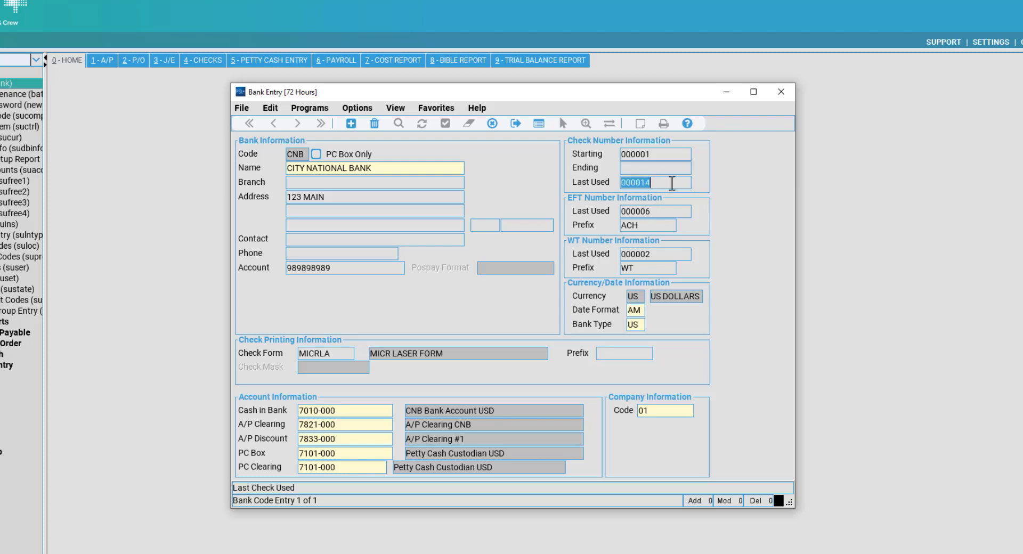
pyautogui.click(652, 154)
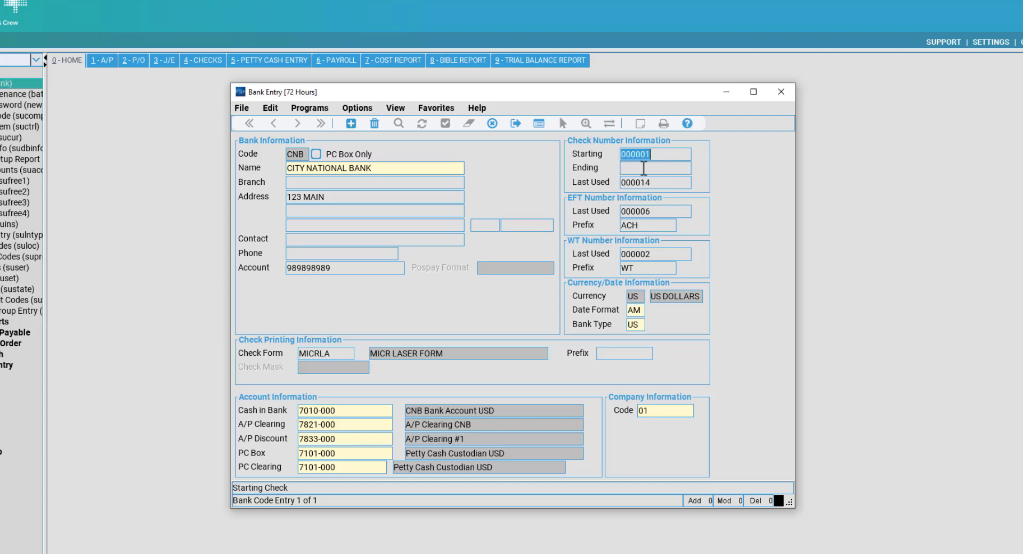
pyautogui.click(655, 167)
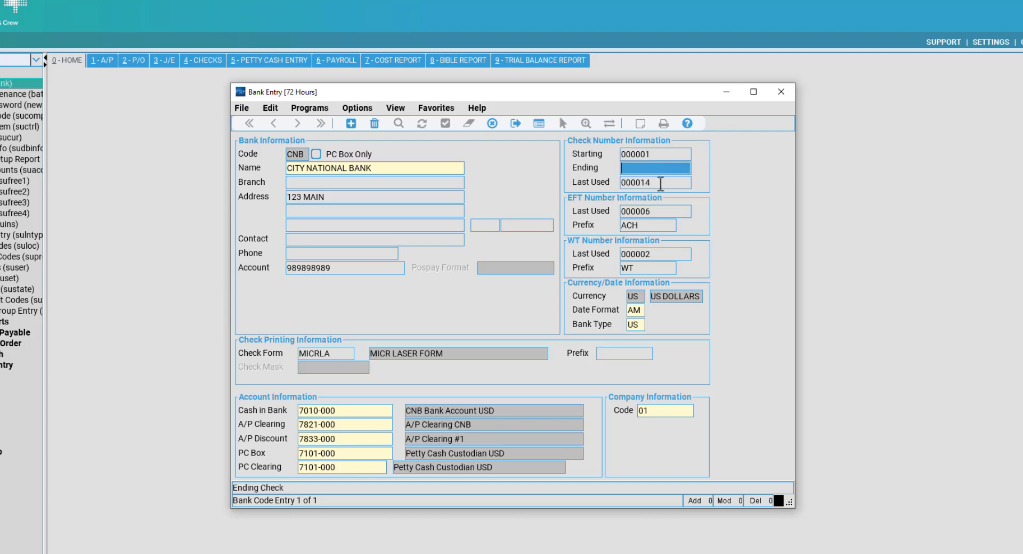
pyautogui.click(657, 183)
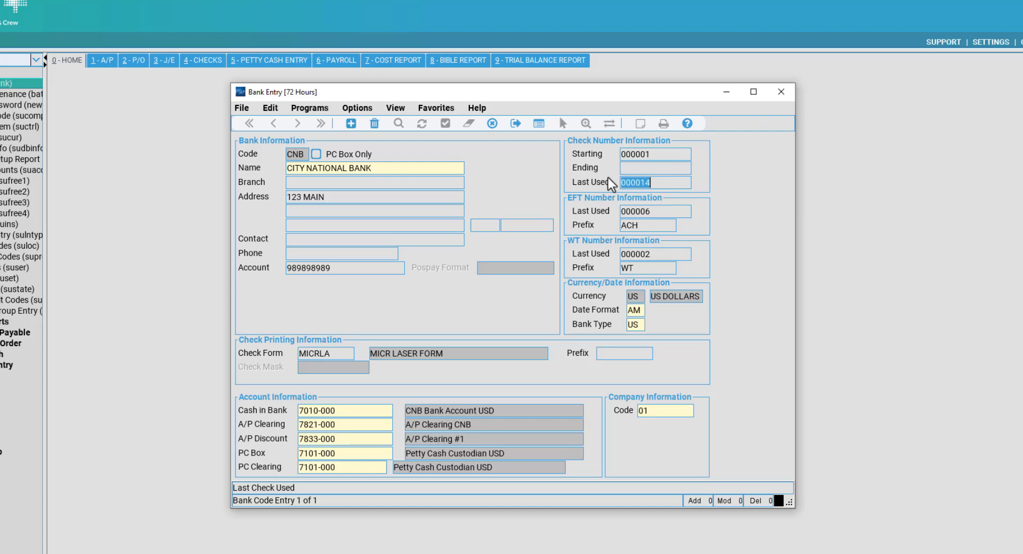
pyautogui.click(665, 182)
pyautogui.press('Tab')
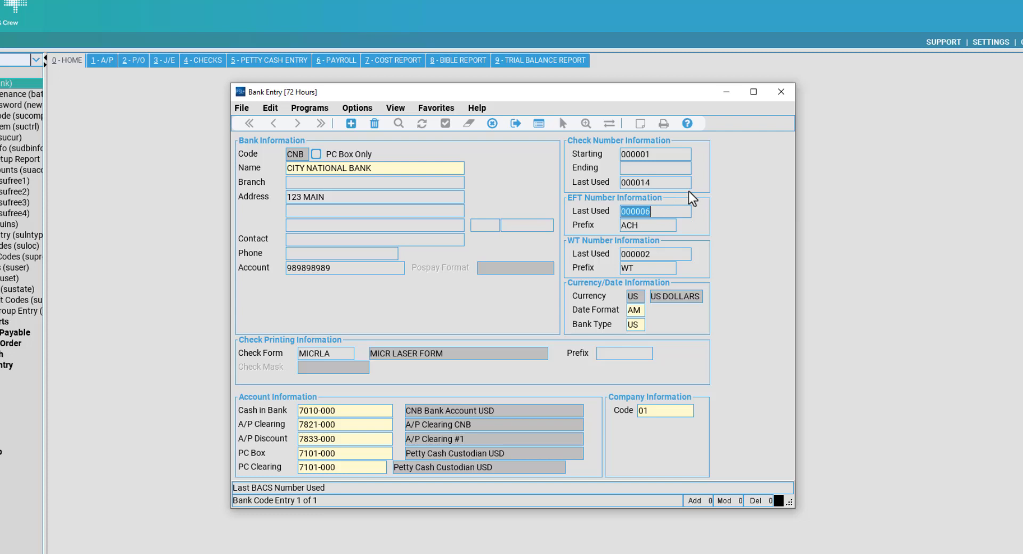
pyautogui.click(685, 210)
pyautogui.press('Tab')
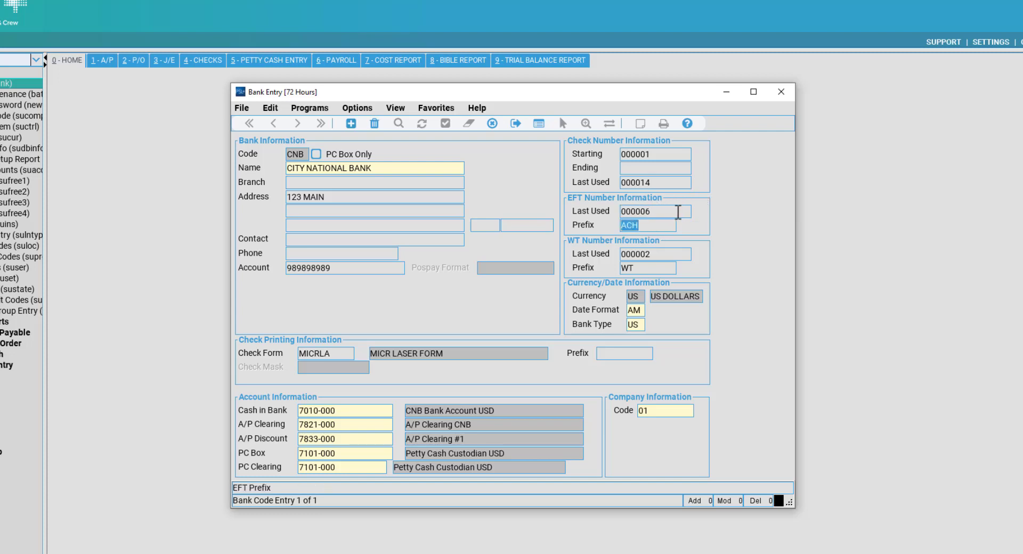
pyautogui.hotkey('shift', 'Tab')
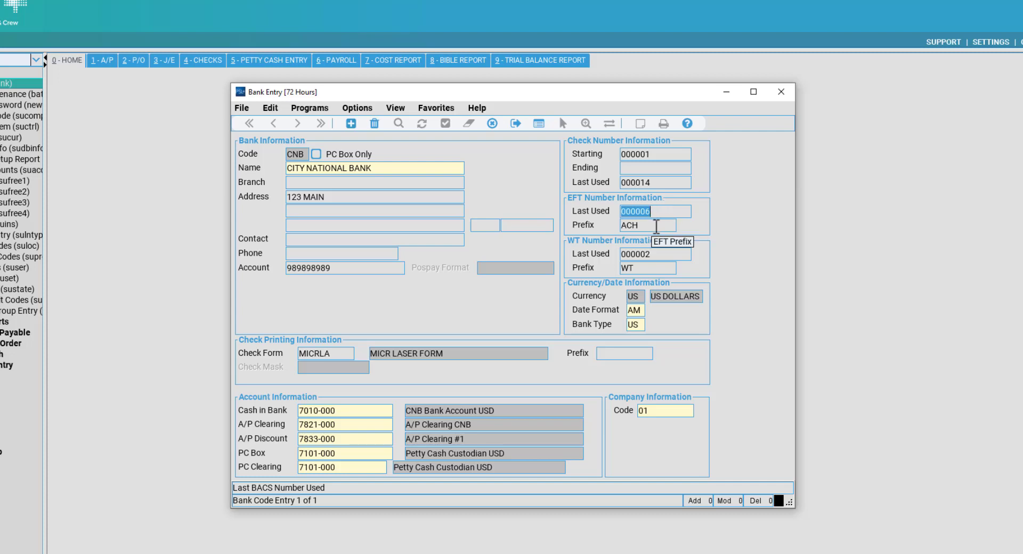
pyautogui.click(656, 225)
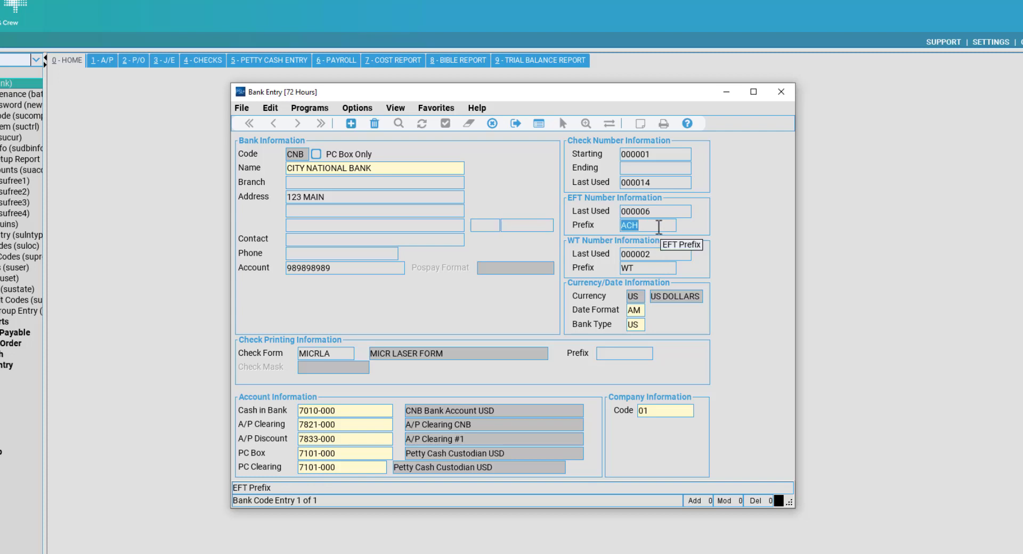
pyautogui.click(658, 227)
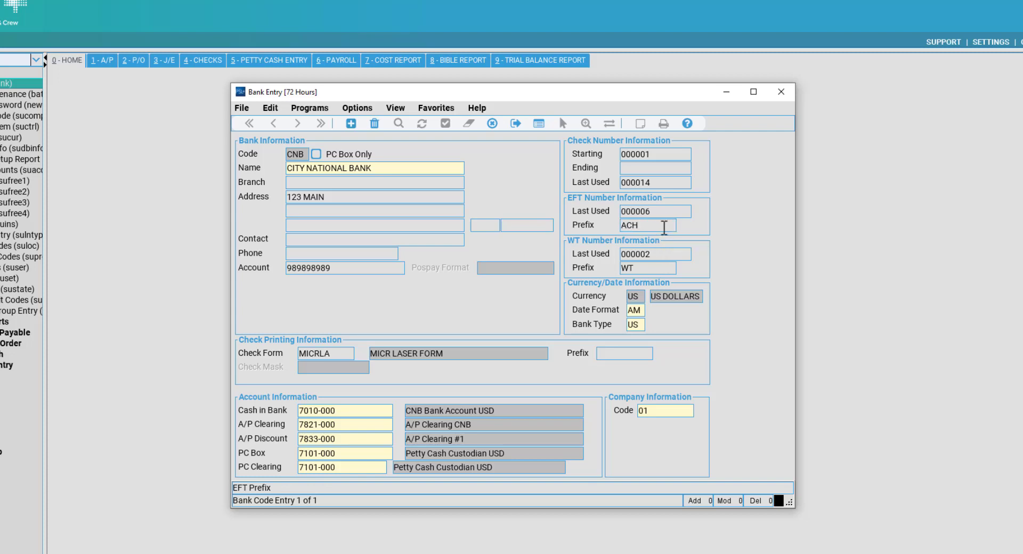
pyautogui.moveTo(655, 225); pyautogui.dragTo(549, 218)
pyautogui.click(656, 228)
pyautogui.write('EFT')
pyautogui.moveTo(653, 226); pyautogui.dragTo(585, 223)
pyautogui.write('ACH')
pyautogui.click(636, 255)
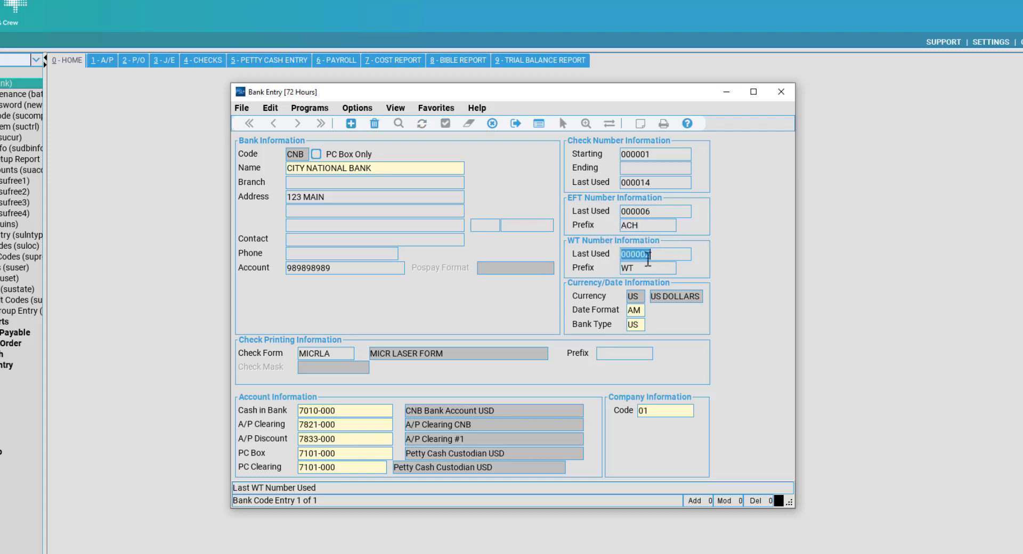
pyautogui.click(672, 255)
pyautogui.click(663, 267)
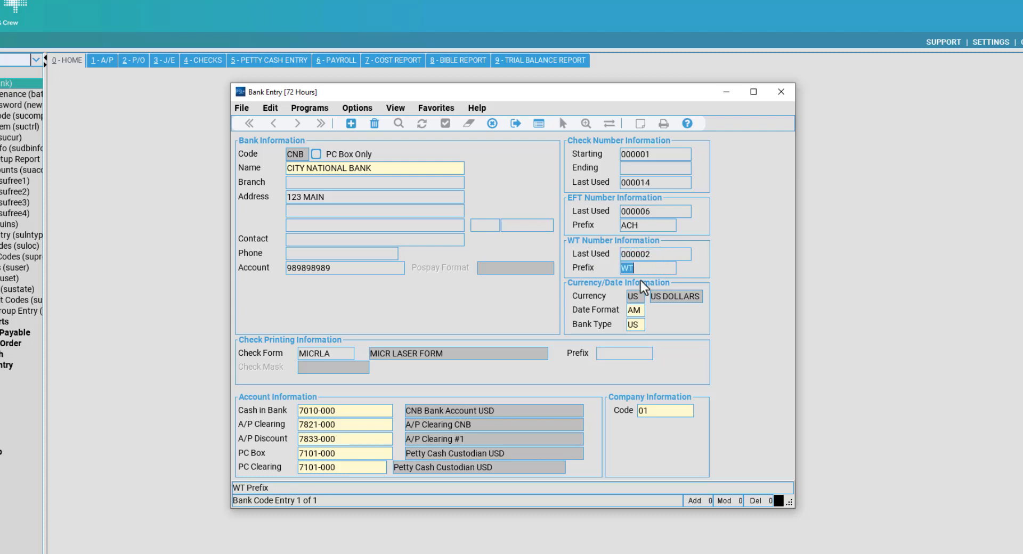
pyautogui.click(656, 268)
pyautogui.press('Tab')
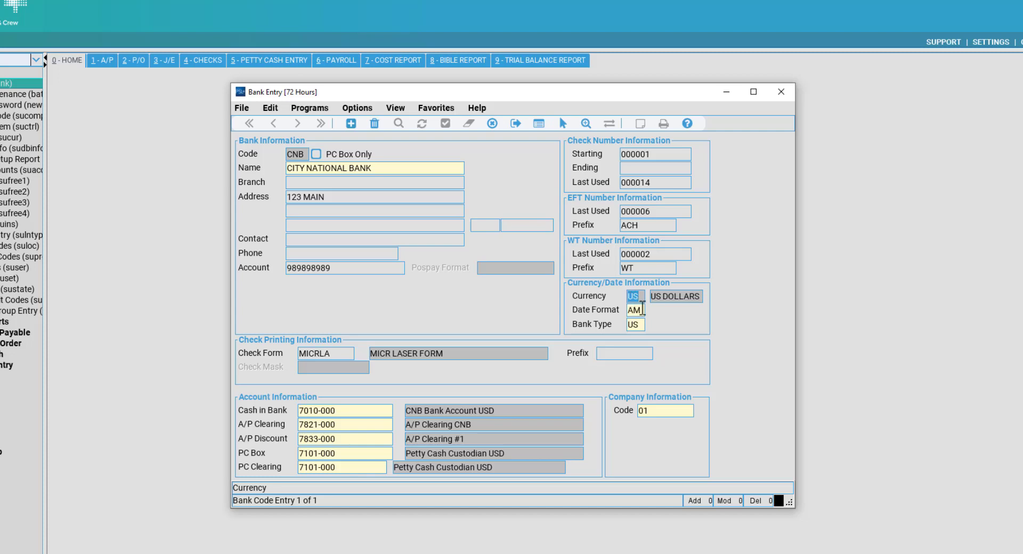
pyautogui.moveTo(642, 309)
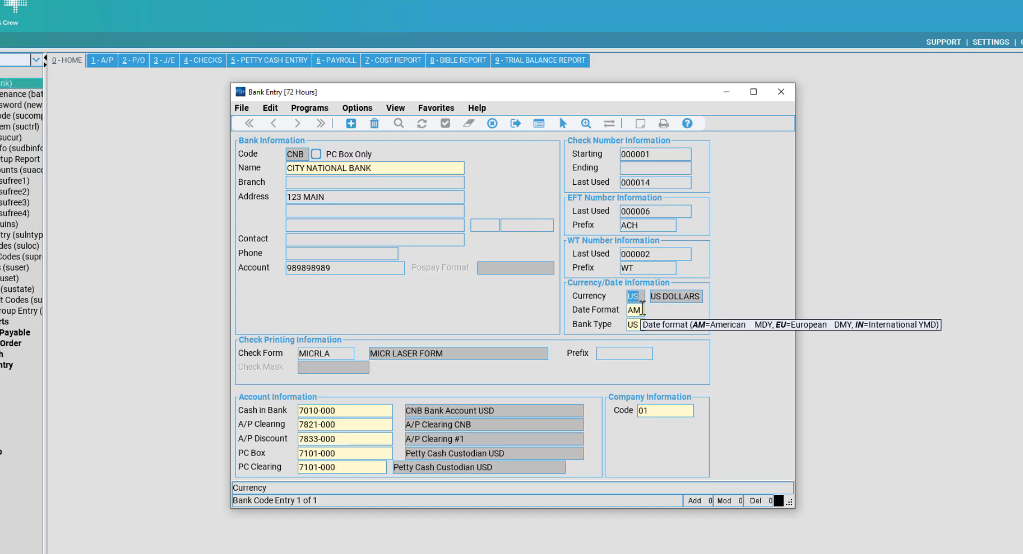
pyautogui.press('Tab')
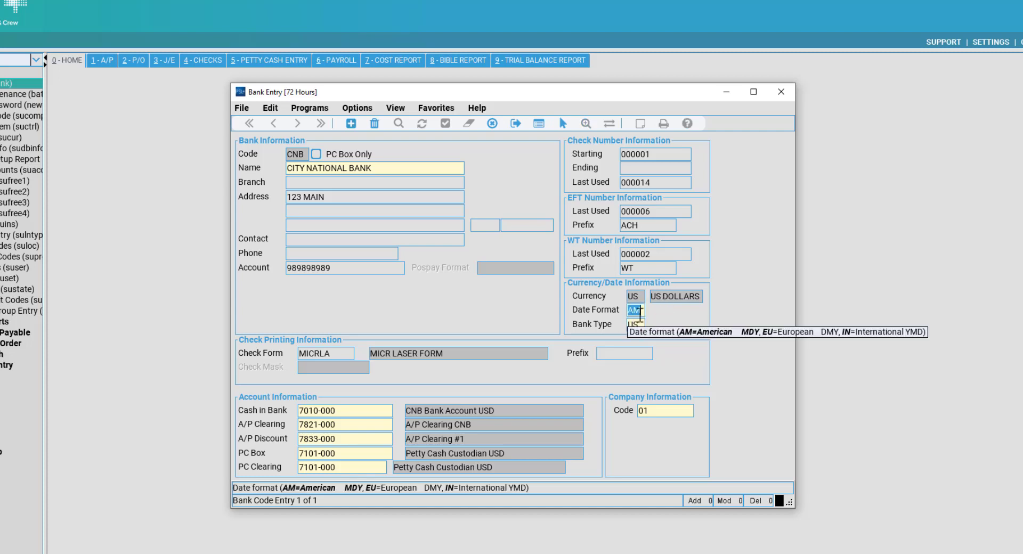
pyautogui.click(640, 308)
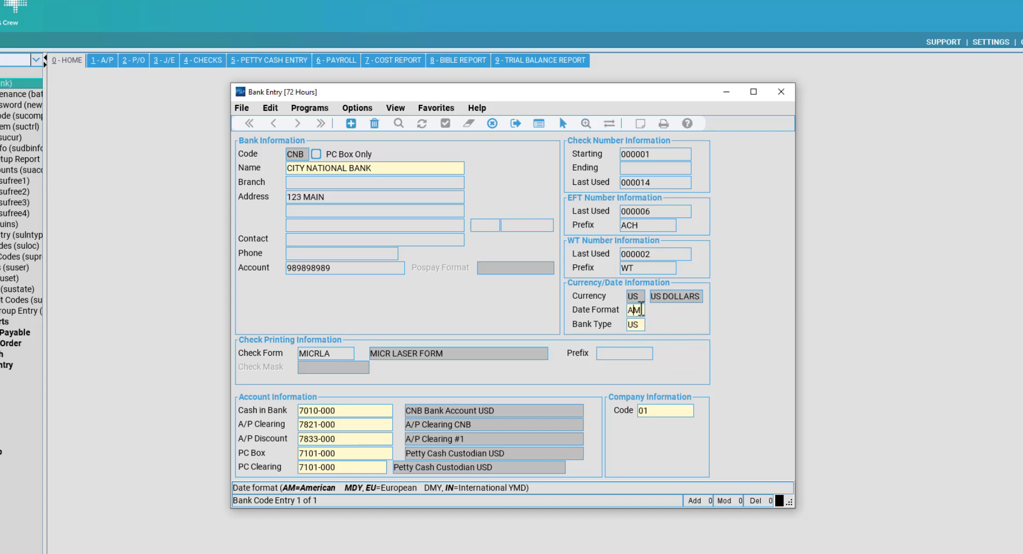
pyautogui.hotkey('shift', 'Tab')
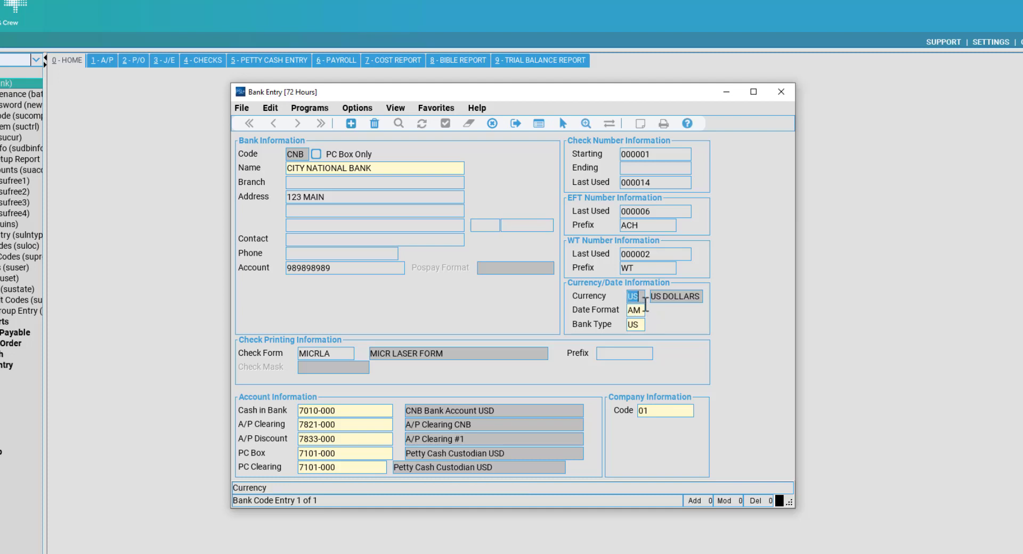
pyautogui.press('Tab')
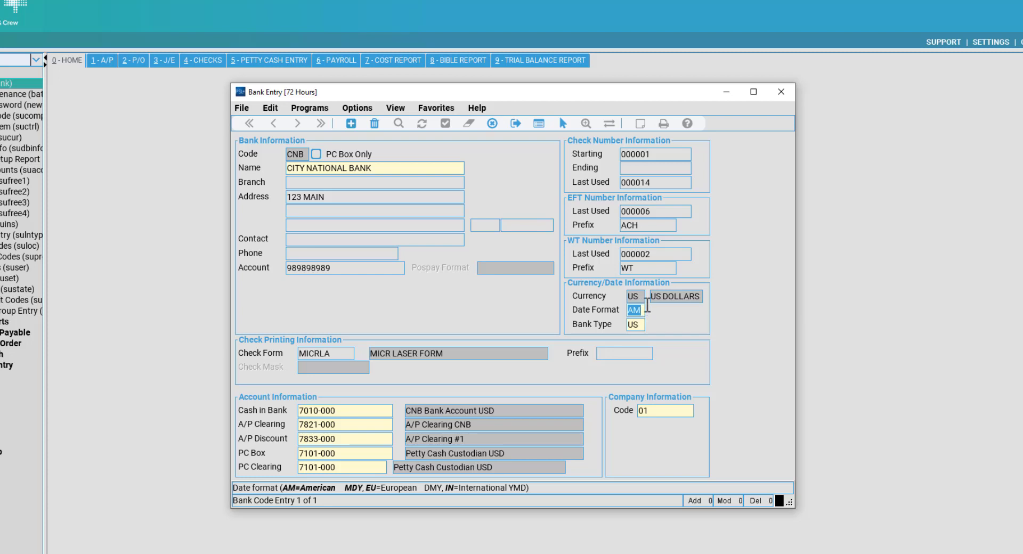
pyautogui.press('Tab')
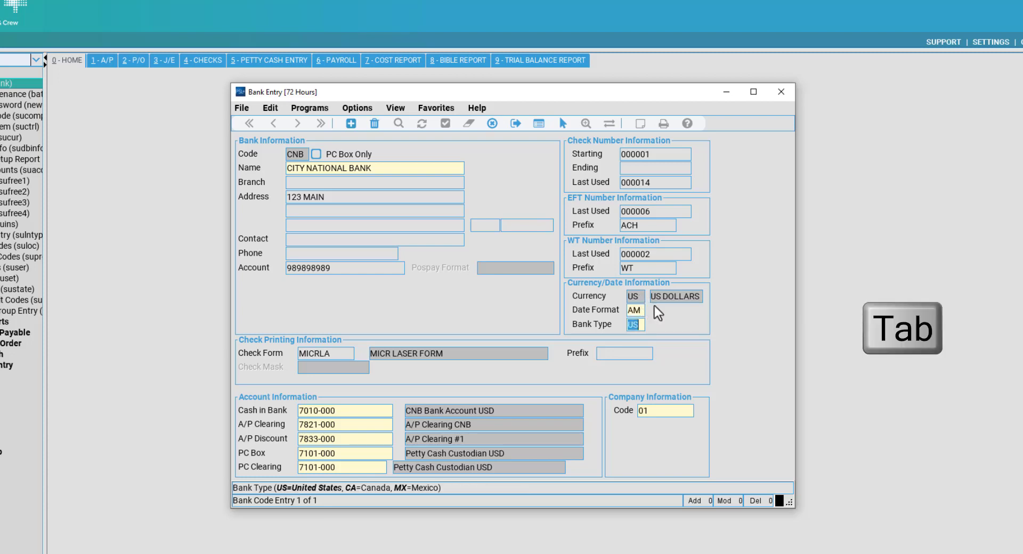
pyautogui.hotkey('shift', 'Tab')
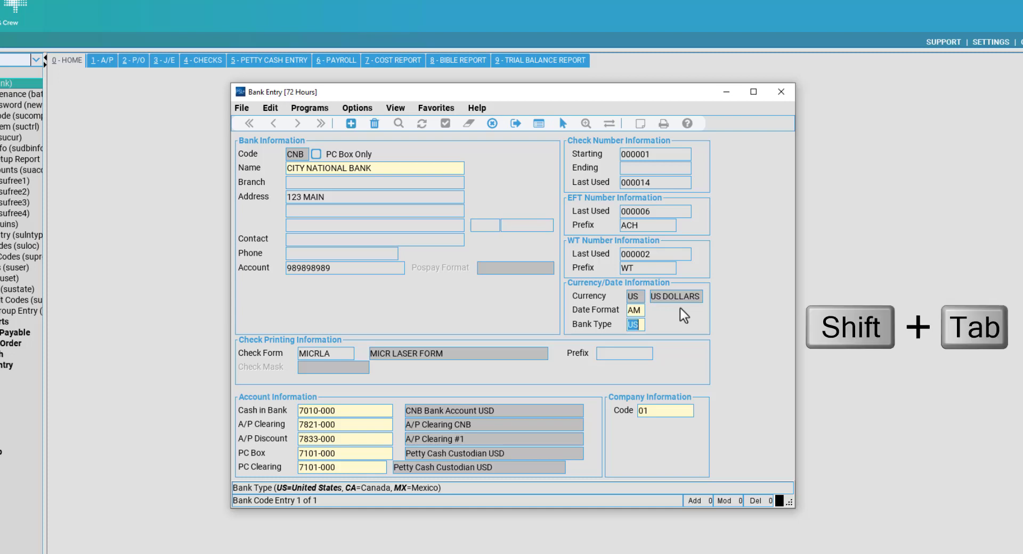
pyautogui.hotkey('shift', 'Tab')
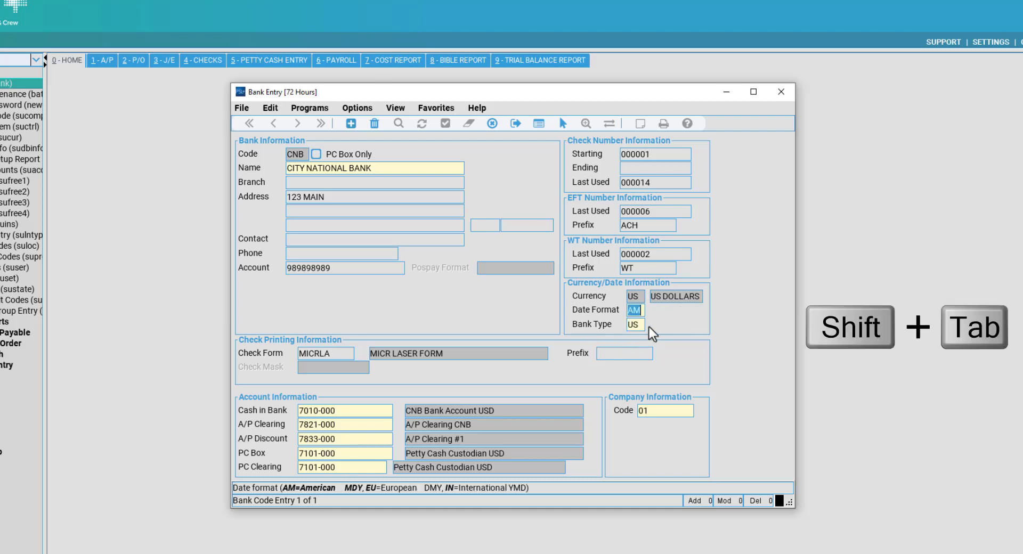
pyautogui.press('Tab')
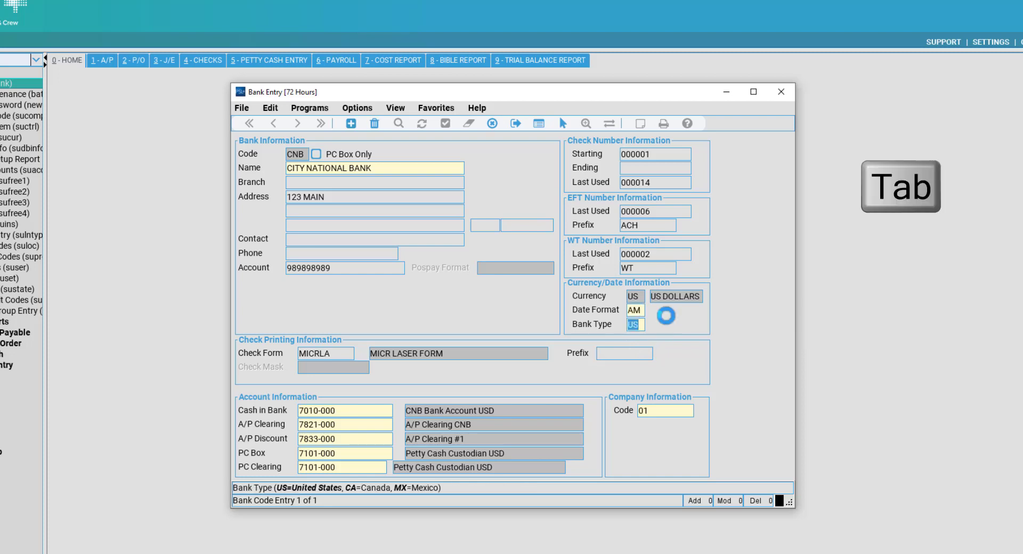
pyautogui.hotkey('shift', 'Tab')
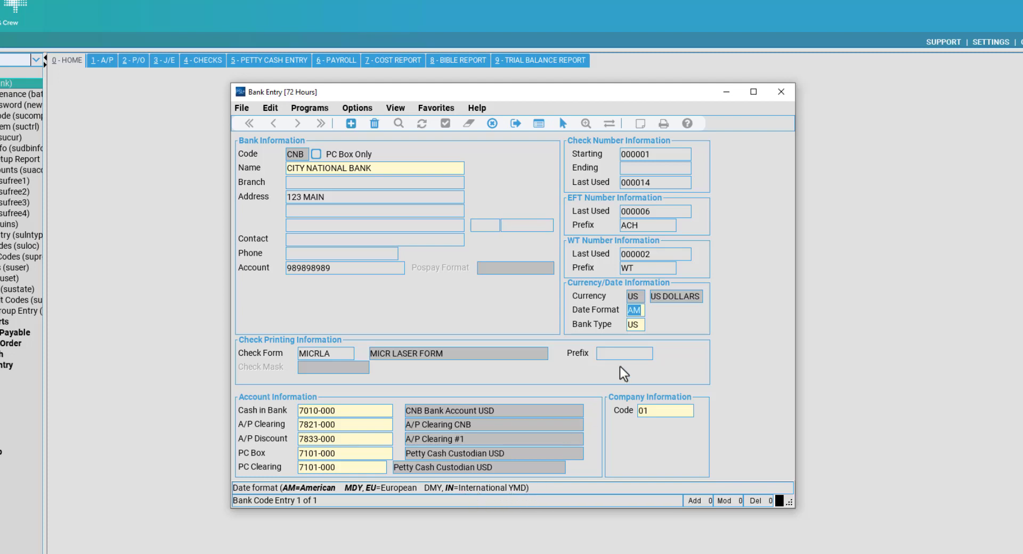
pyautogui.click(642, 326)
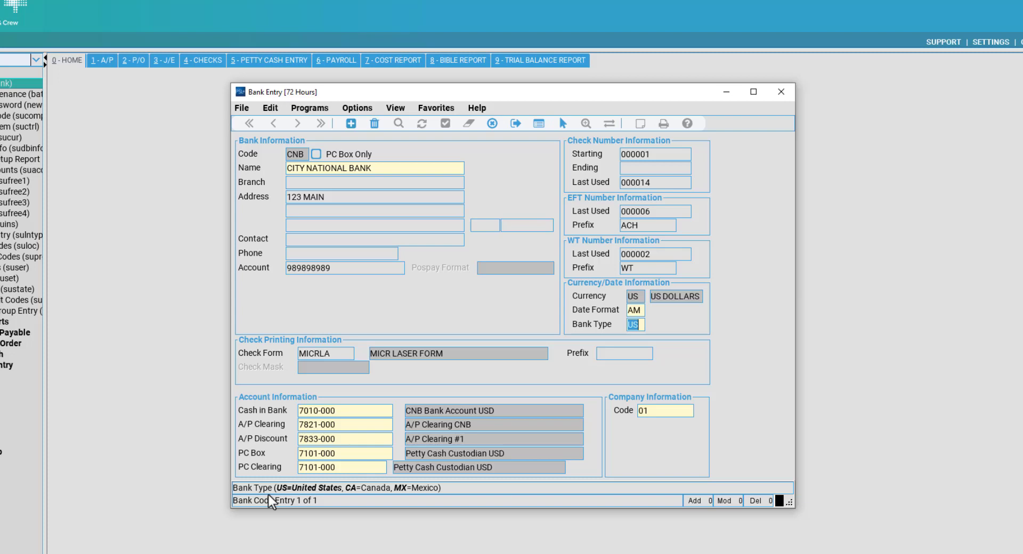
pyautogui.click(335, 355)
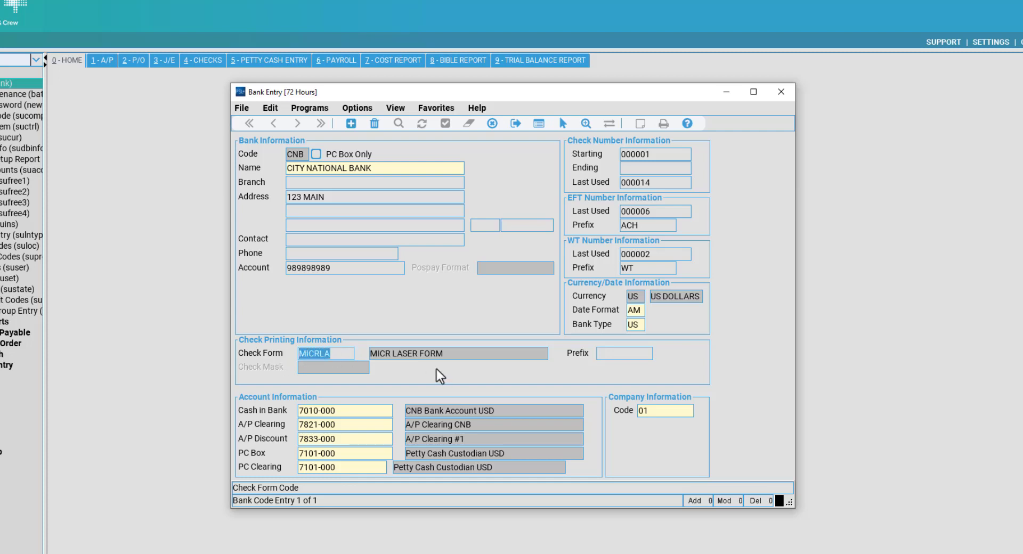
# Clear the CNB check form code and bring up the full list of available check forms.
pyautogui.press('Delete')
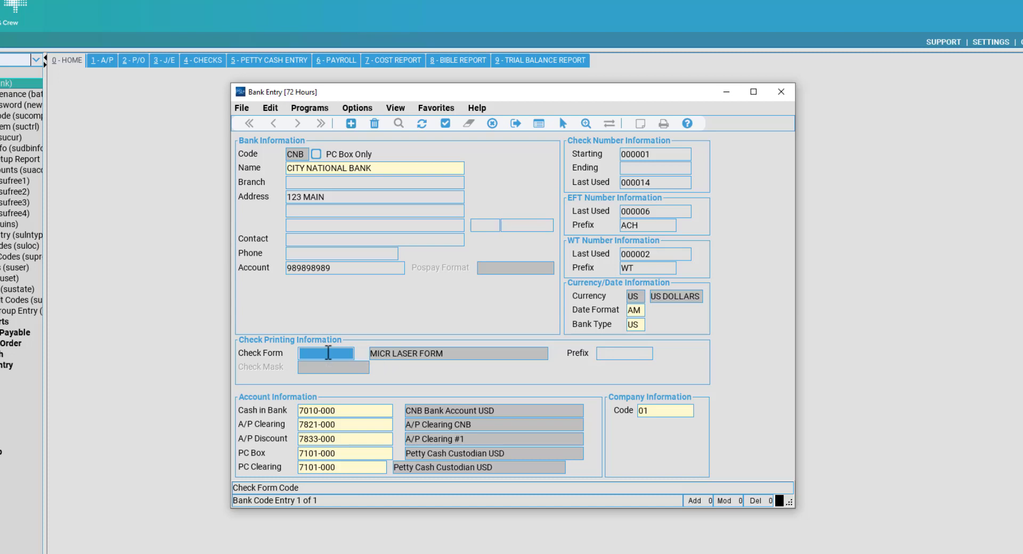
pyautogui.doubleClick(328, 352)
pyautogui.moveTo(354, 366); pyautogui.dragTo(327, 236)
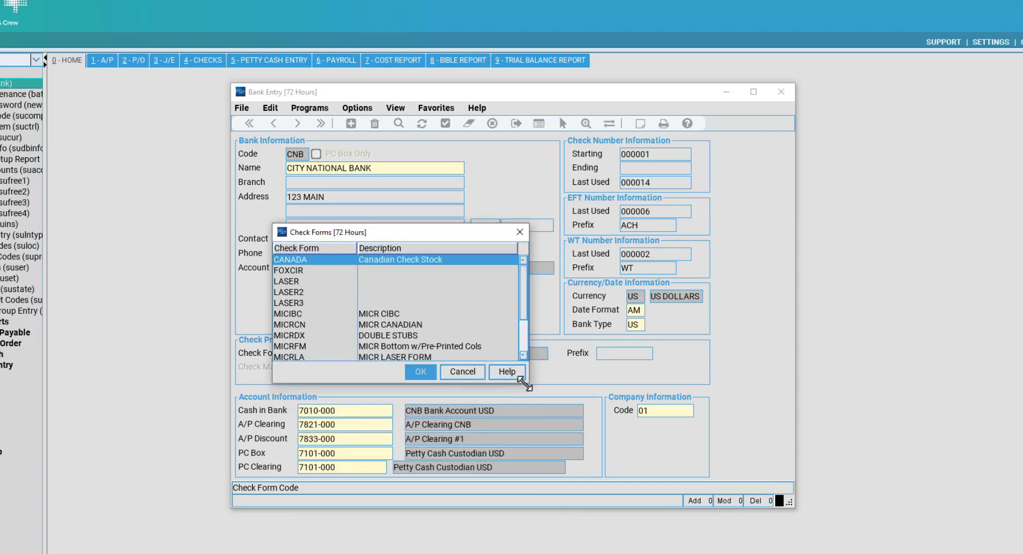
pyautogui.moveTo(524, 382); pyautogui.dragTo(569, 484)
# Compare MICRFM, MICRCN and MICRDX, then confirm MICRLA, the MICR LASER FORM, with no check prefix.
pyautogui.click(408, 348)
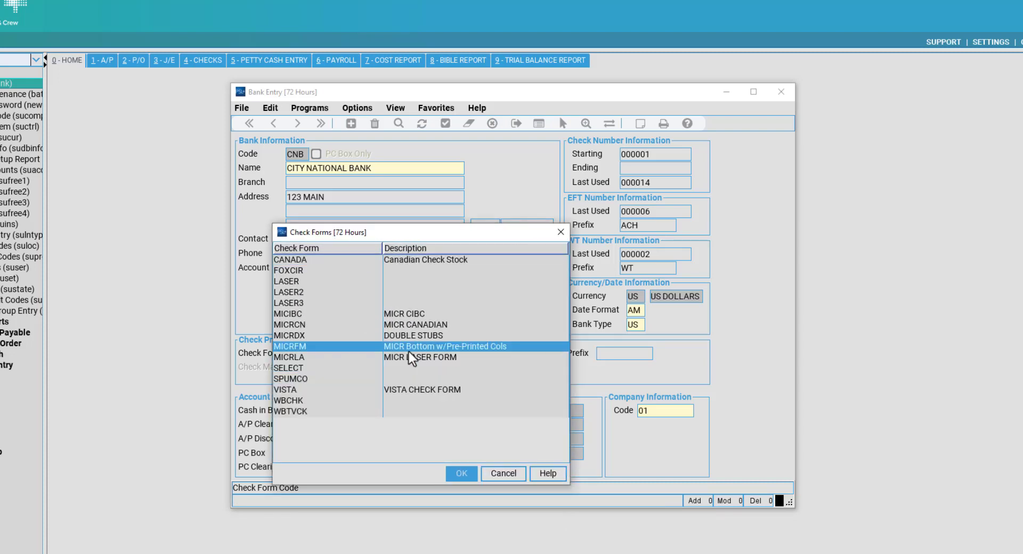
pyautogui.click(426, 356)
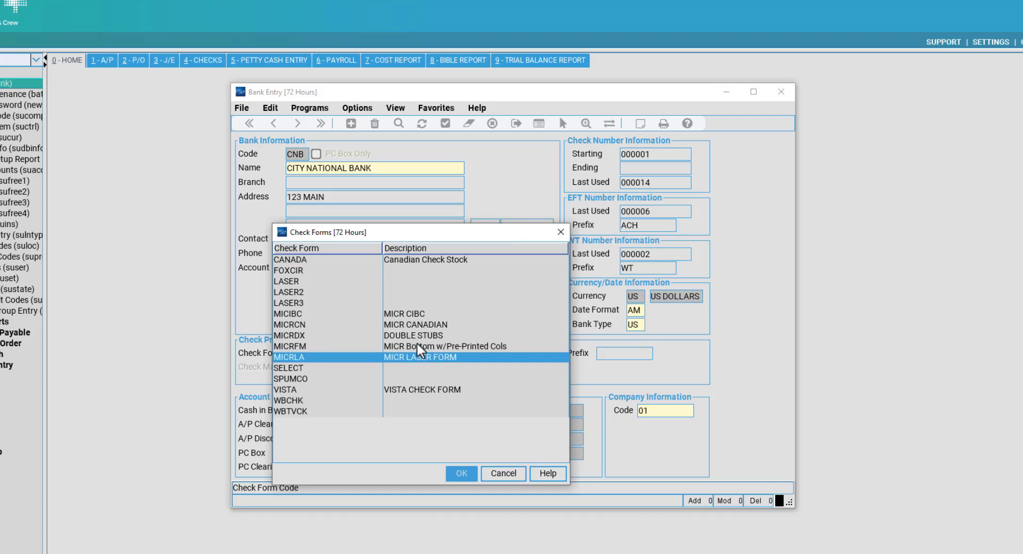
pyautogui.click(417, 346)
pyautogui.click(418, 324)
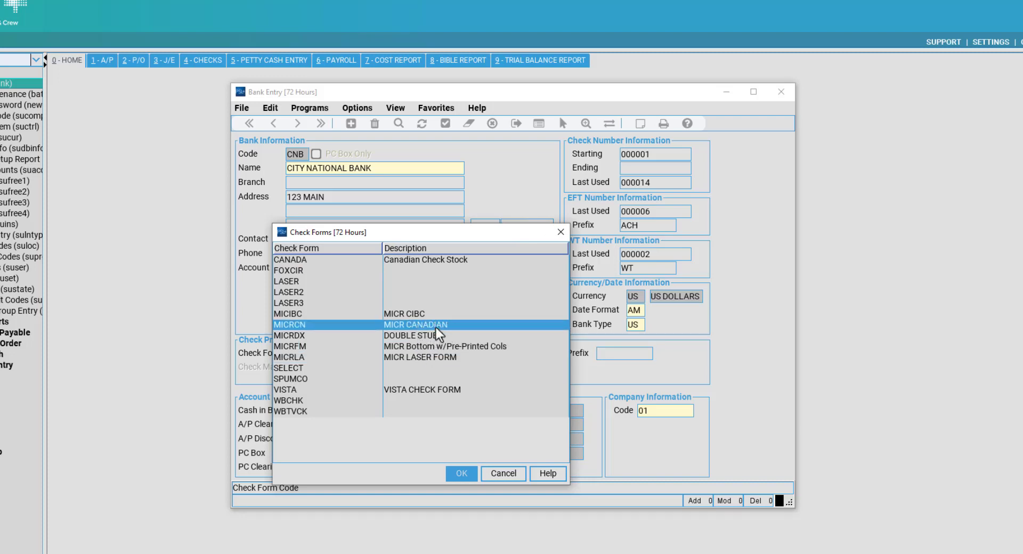
pyautogui.click(450, 339)
pyautogui.click(447, 349)
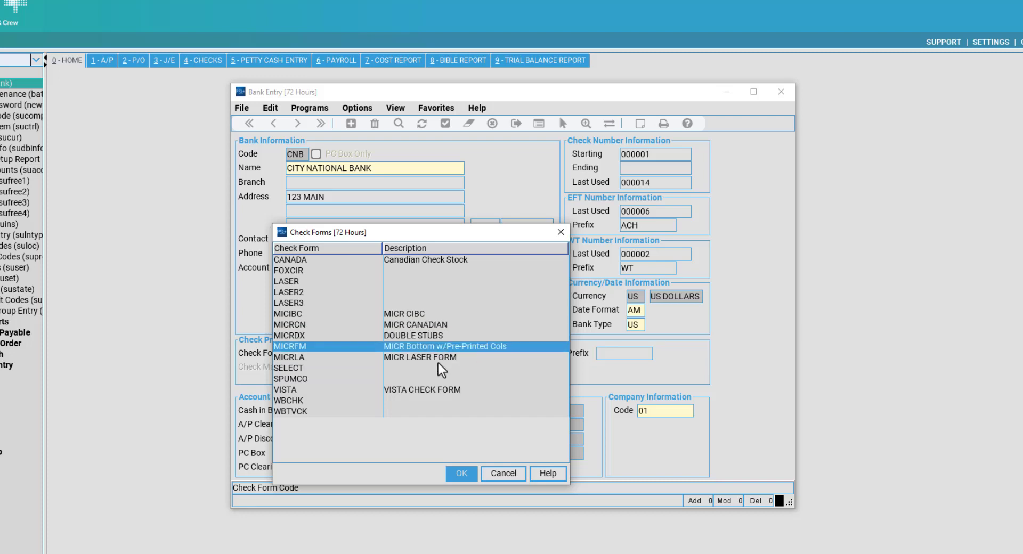
pyautogui.click(434, 358)
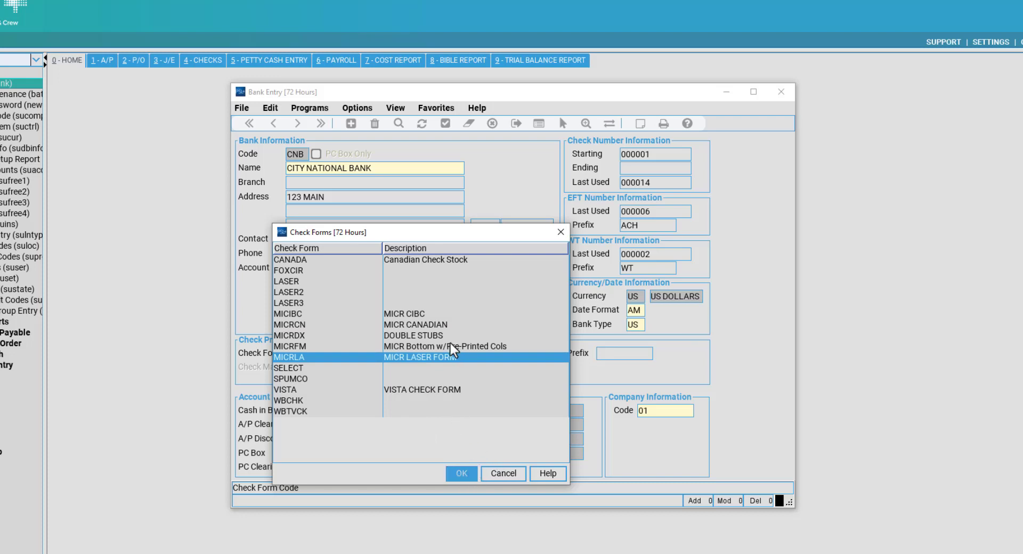
pyautogui.click(458, 365)
pyautogui.click(461, 357)
pyautogui.click(461, 473)
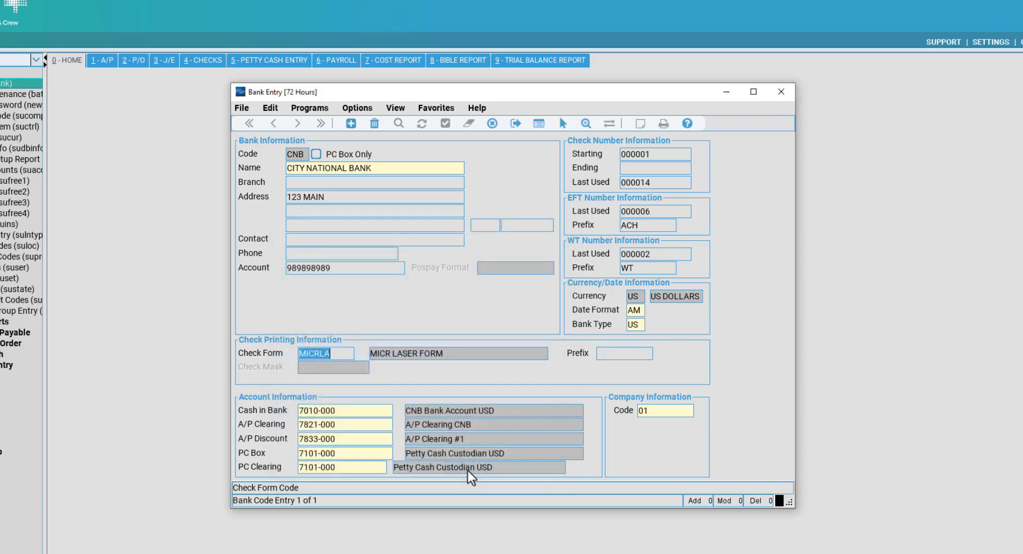
pyautogui.click(631, 354)
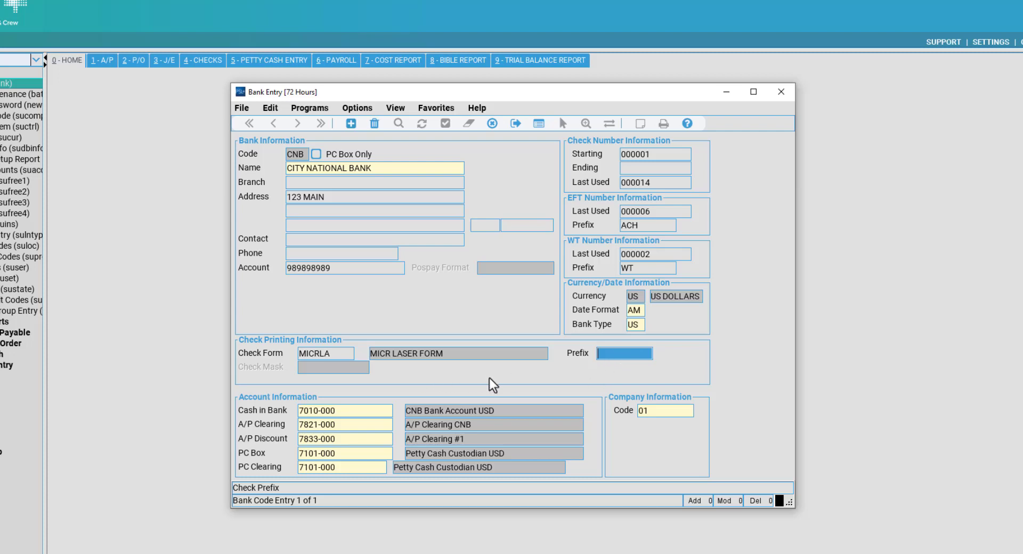
pyautogui.press('Tab')
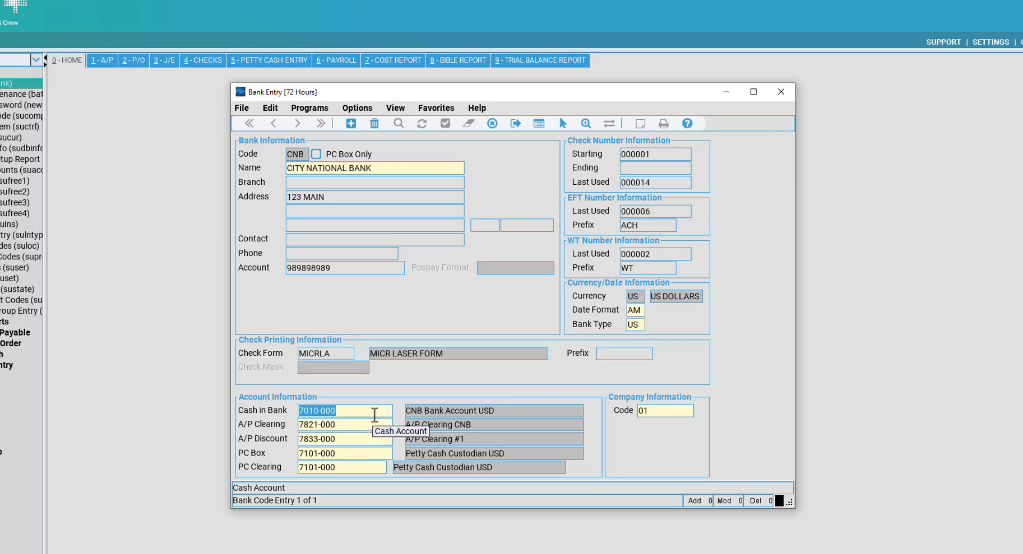
pyautogui.click(372, 416)
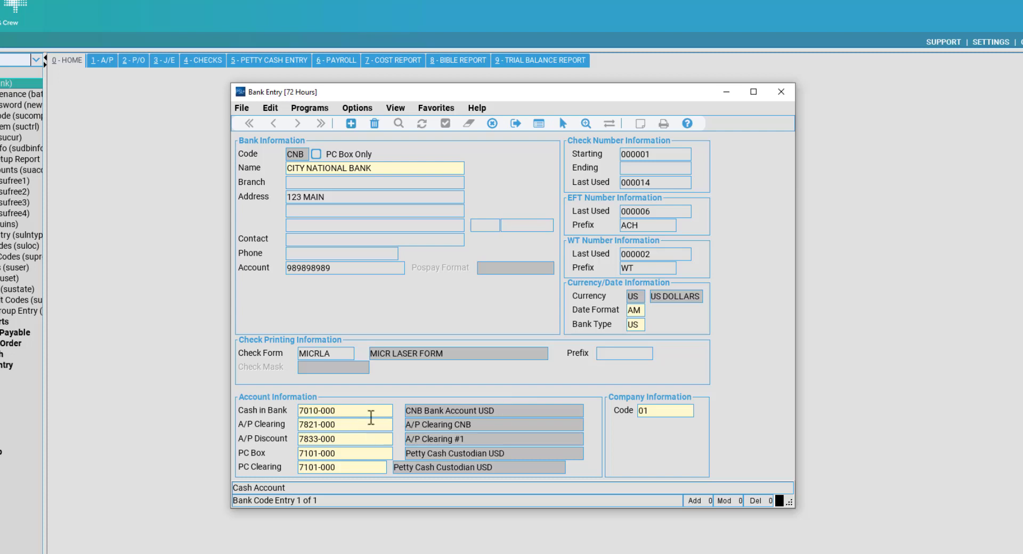
pyautogui.moveTo(365, 416); pyautogui.dragTo(280, 415)
pyautogui.press('Tab')
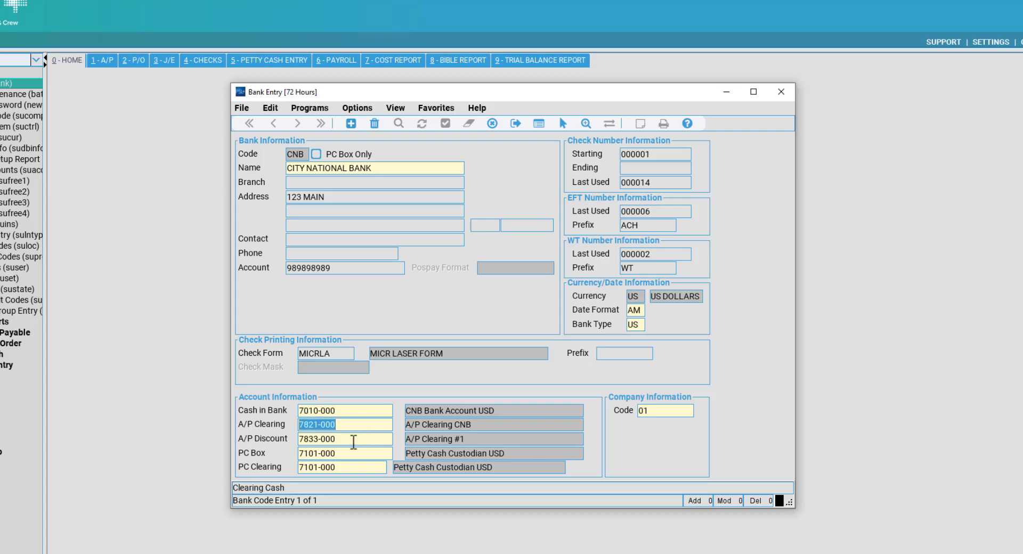
pyautogui.press('Tab')
pyautogui.press('Tab')
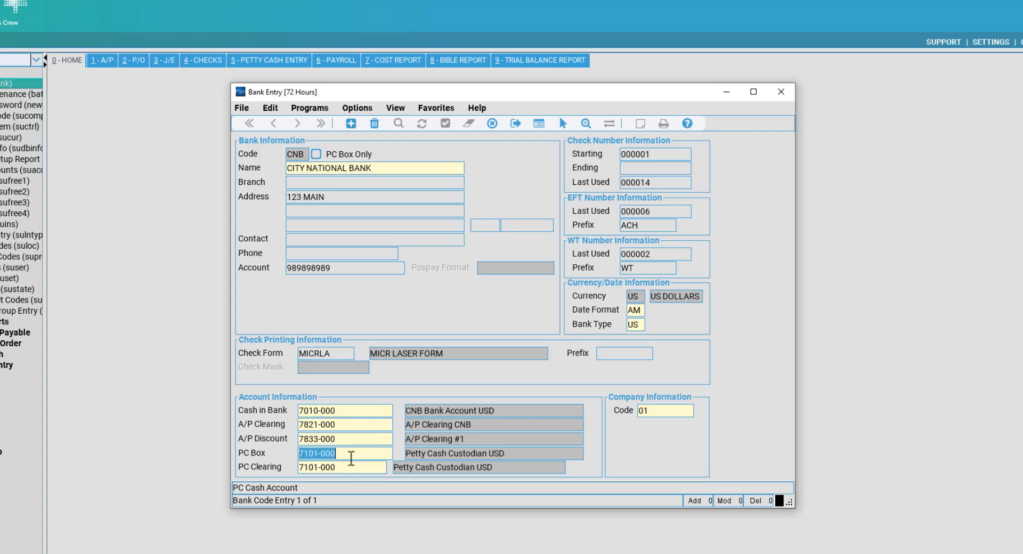
pyautogui.press('Tab')
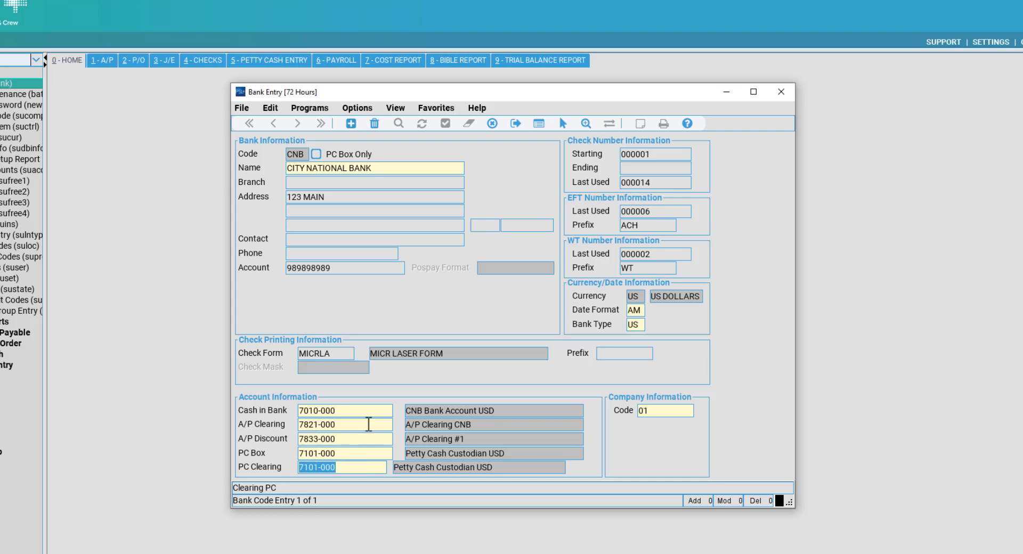
pyautogui.click(355, 411)
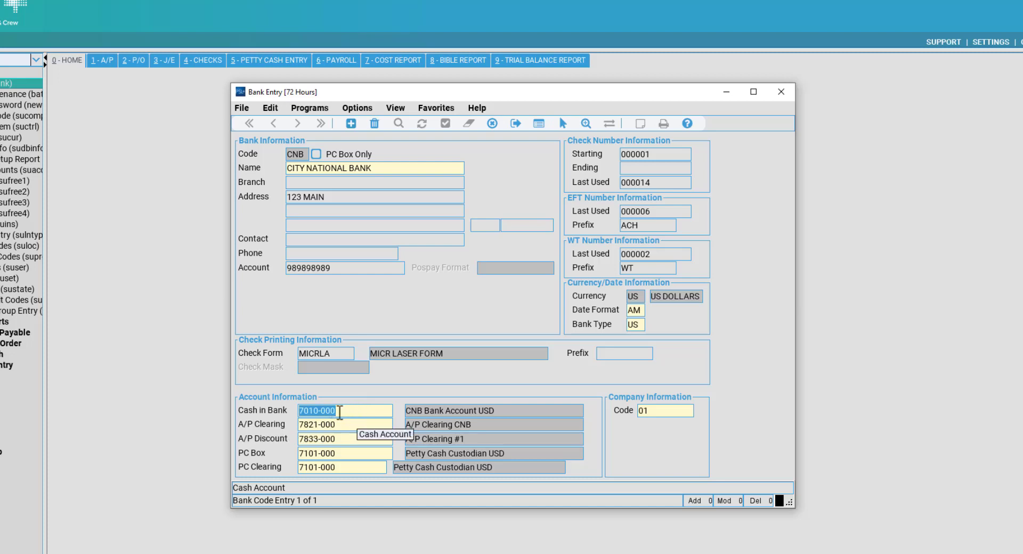
pyautogui.click(358, 415)
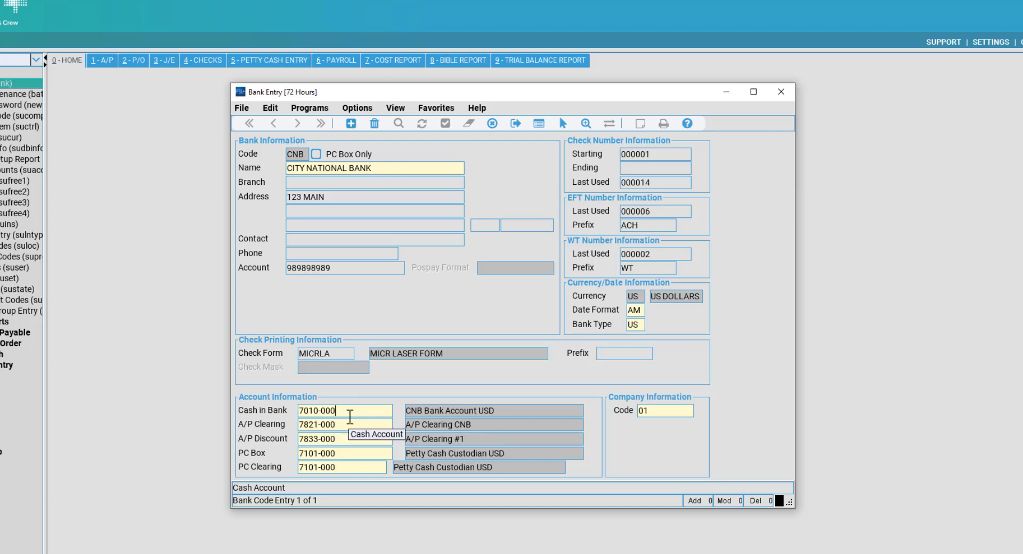
pyautogui.moveTo(349, 417); pyautogui.dragTo(275, 419)
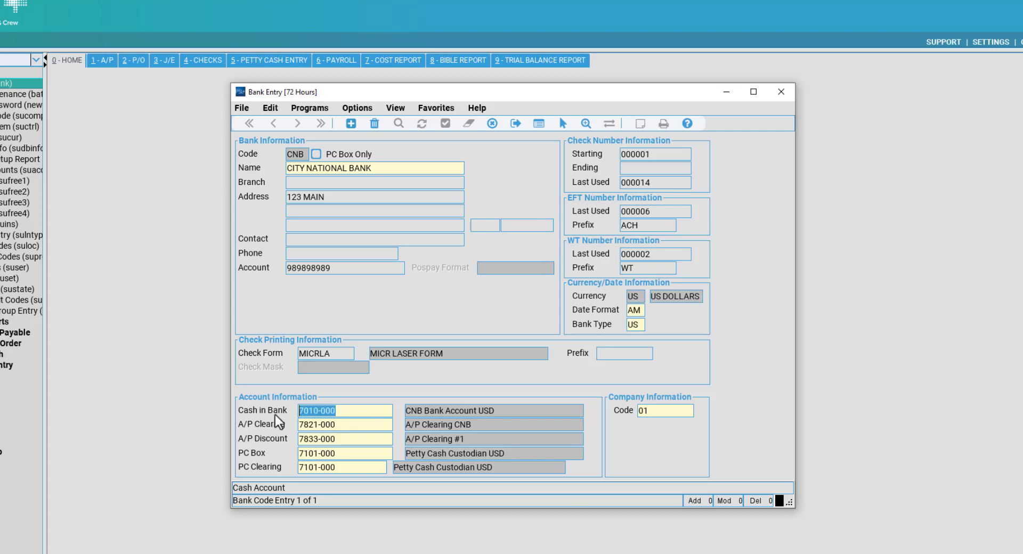
pyautogui.click(328, 424)
pyautogui.click(349, 416)
pyautogui.click(346, 424)
pyautogui.click(354, 410)
pyautogui.click(354, 425)
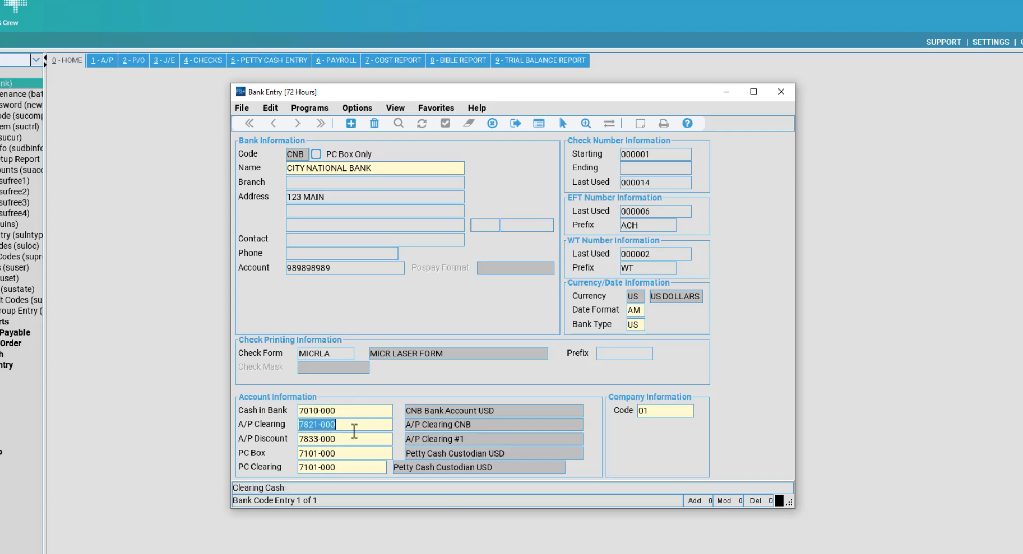
pyautogui.click(353, 414)
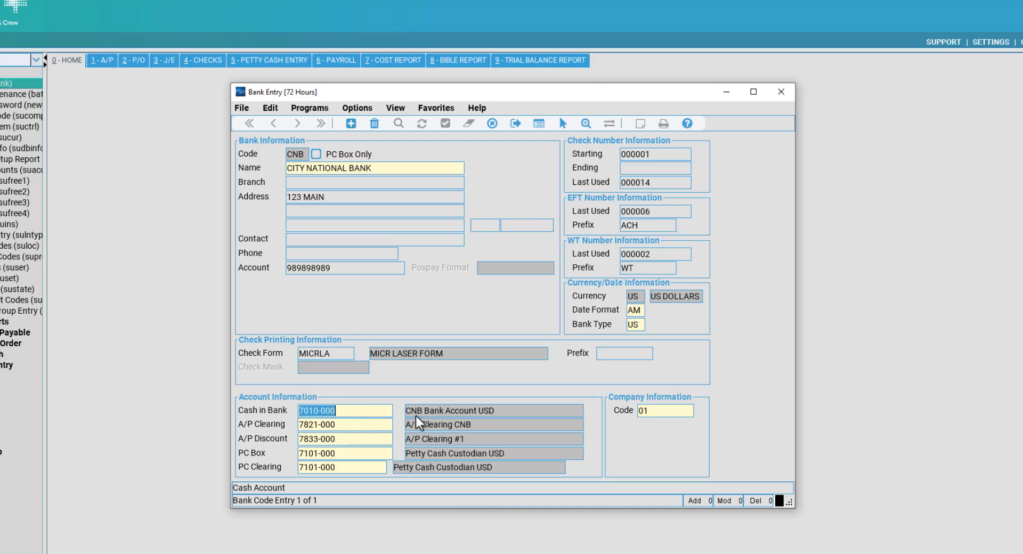
pyautogui.click(367, 426)
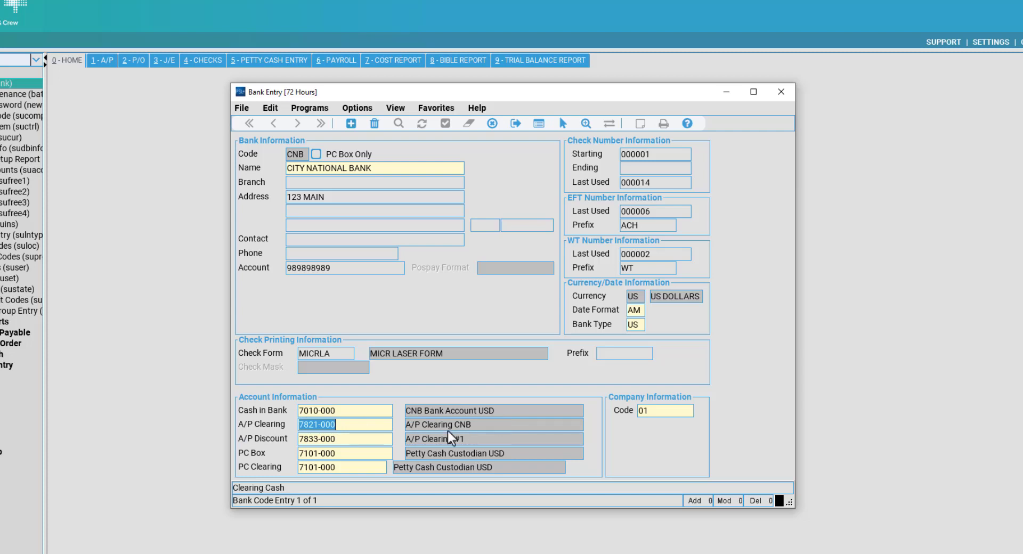
pyautogui.click(331, 441)
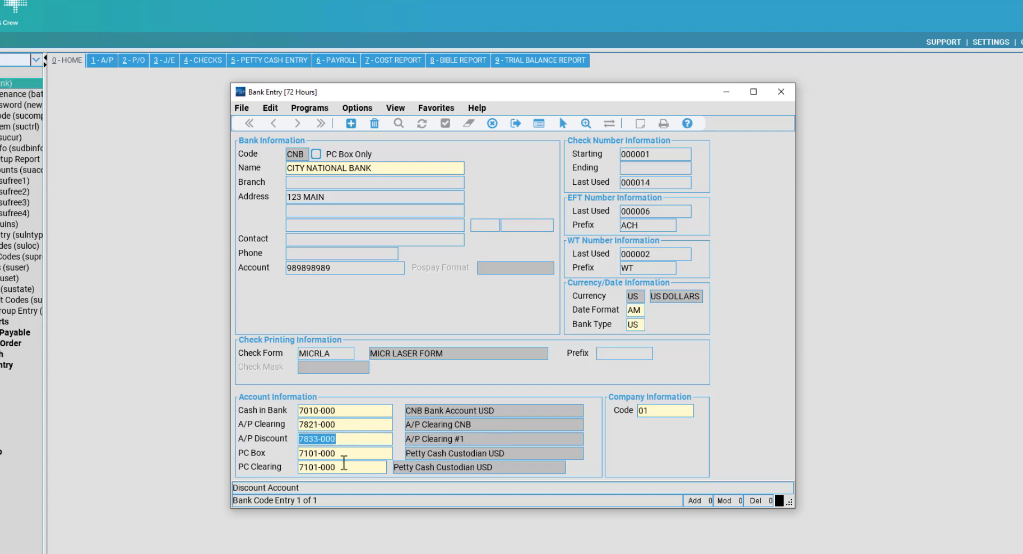
pyautogui.click(366, 454)
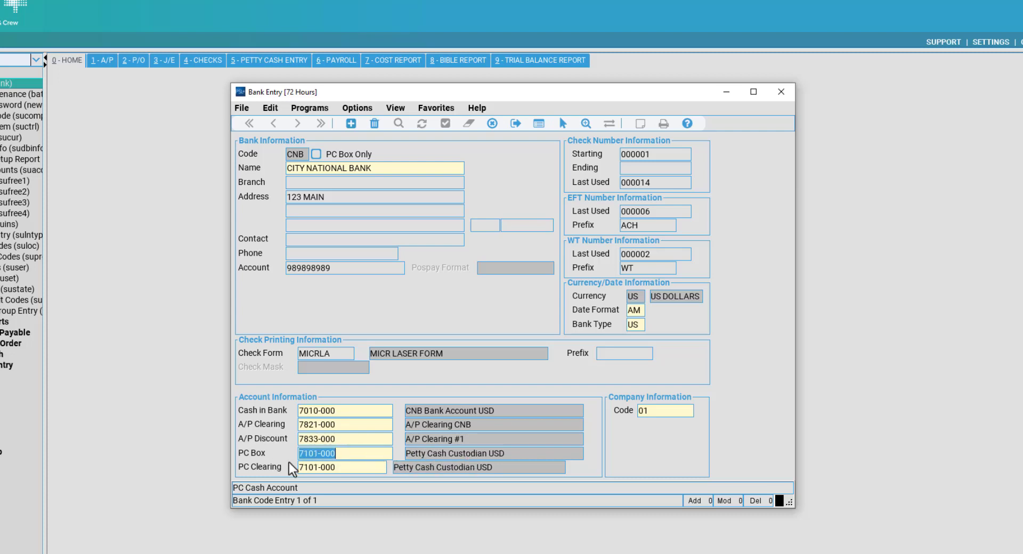
pyautogui.click(337, 467)
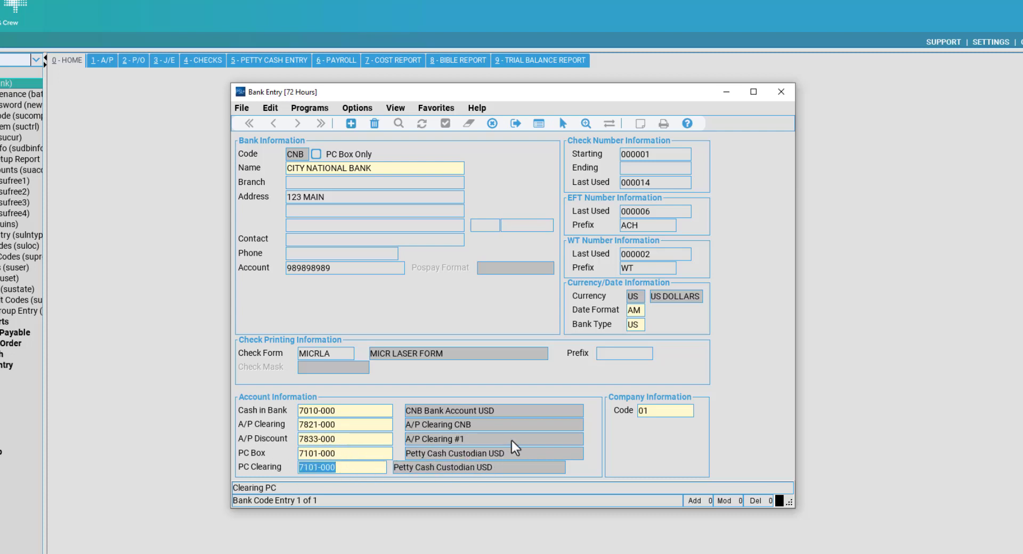
pyautogui.press('Tab')
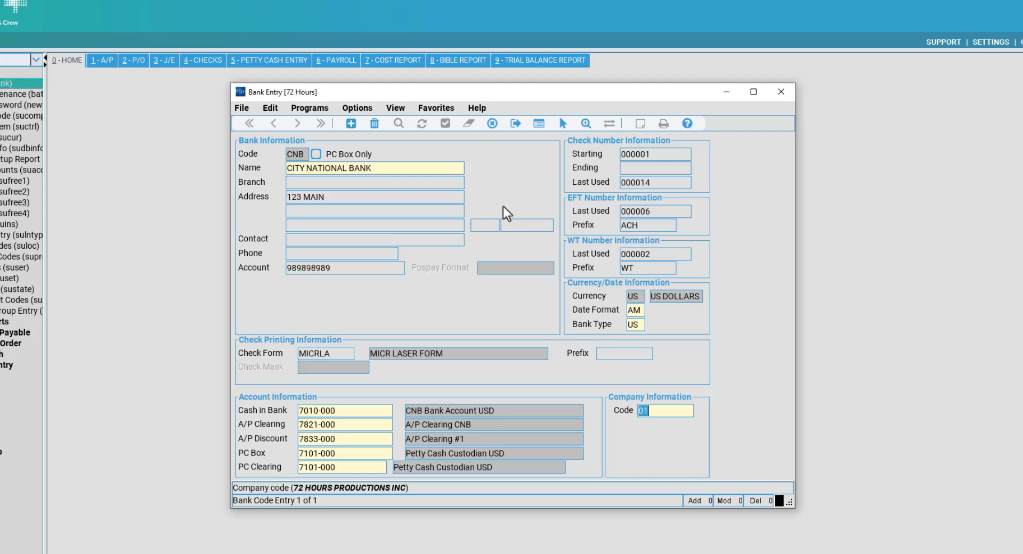
pyautogui.write('01')
pyautogui.click(381, 440)
pyautogui.click(359, 412)
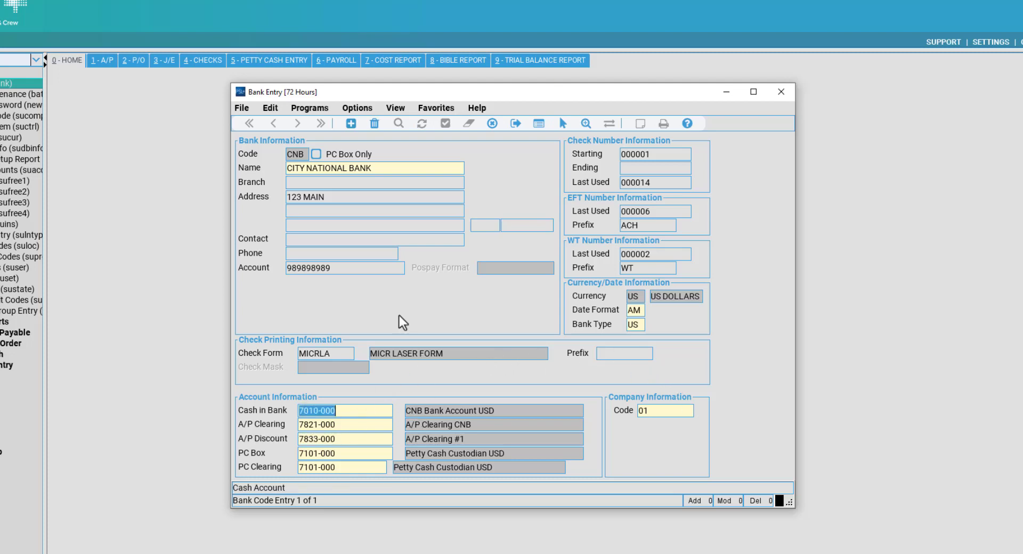
pyautogui.click(353, 267)
pyautogui.click(353, 267)
pyautogui.write('1')
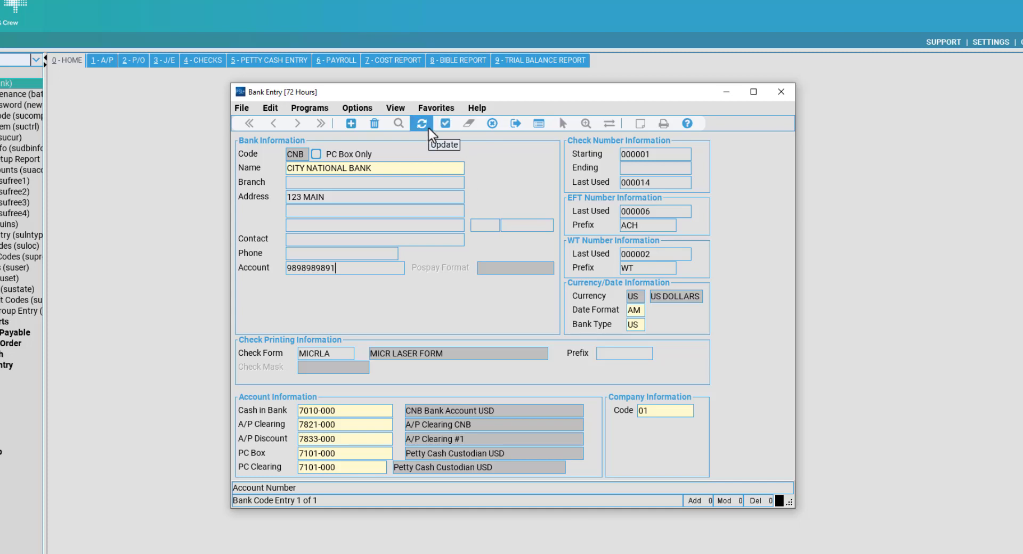
pyautogui.click(400, 168)
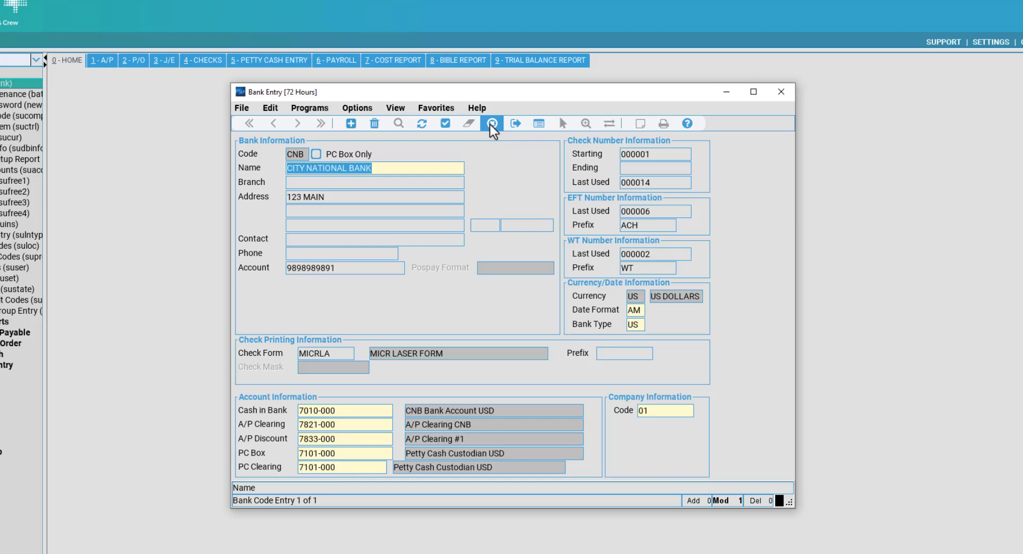
pyautogui.click(445, 164)
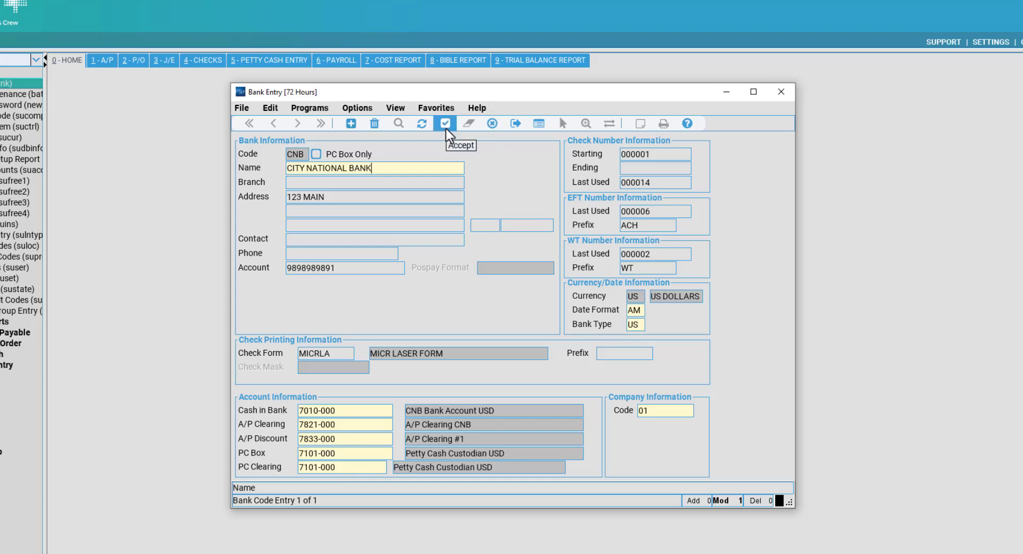
pyautogui.click(361, 427)
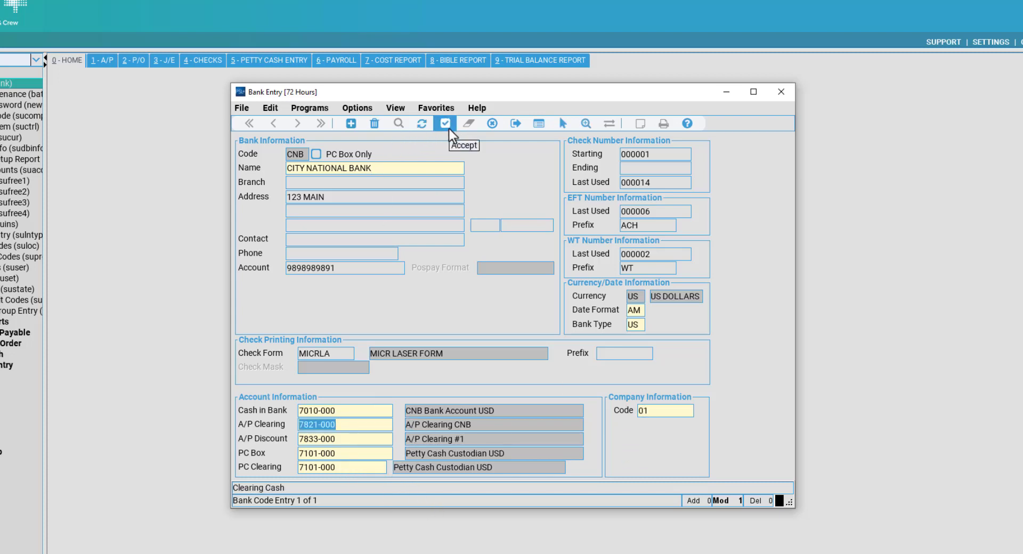
pyautogui.click(428, 182)
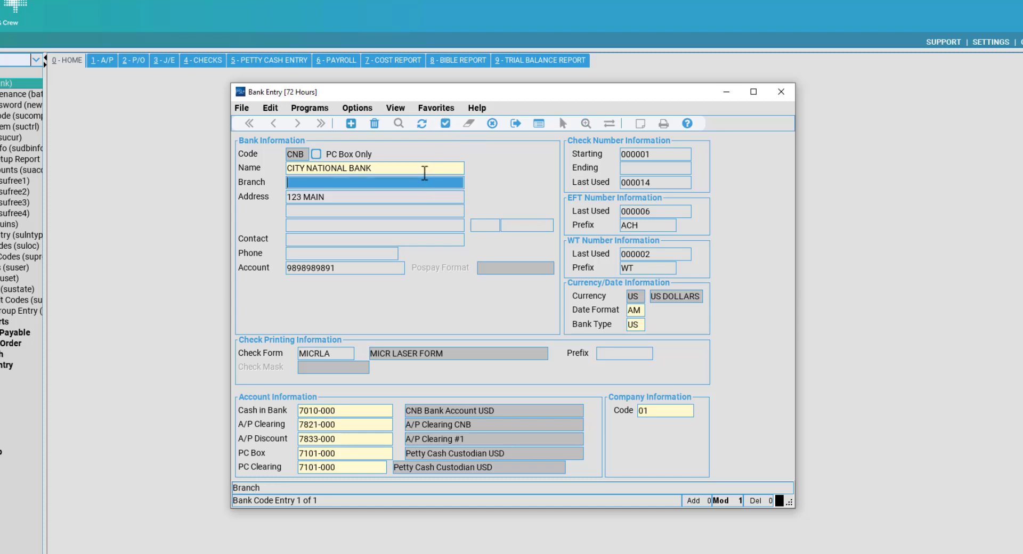
pyautogui.click(422, 169)
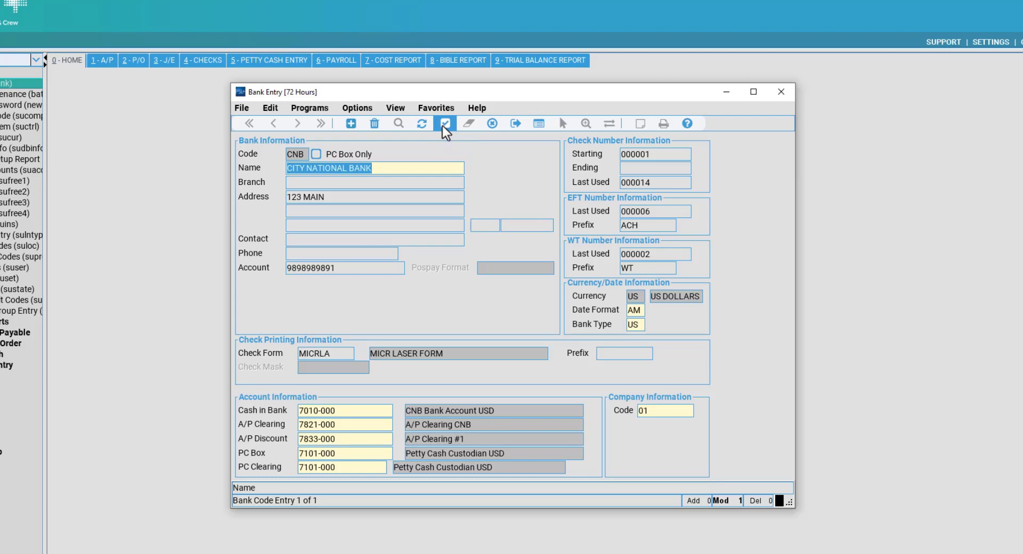
pyautogui.click(384, 267)
pyautogui.click(372, 273)
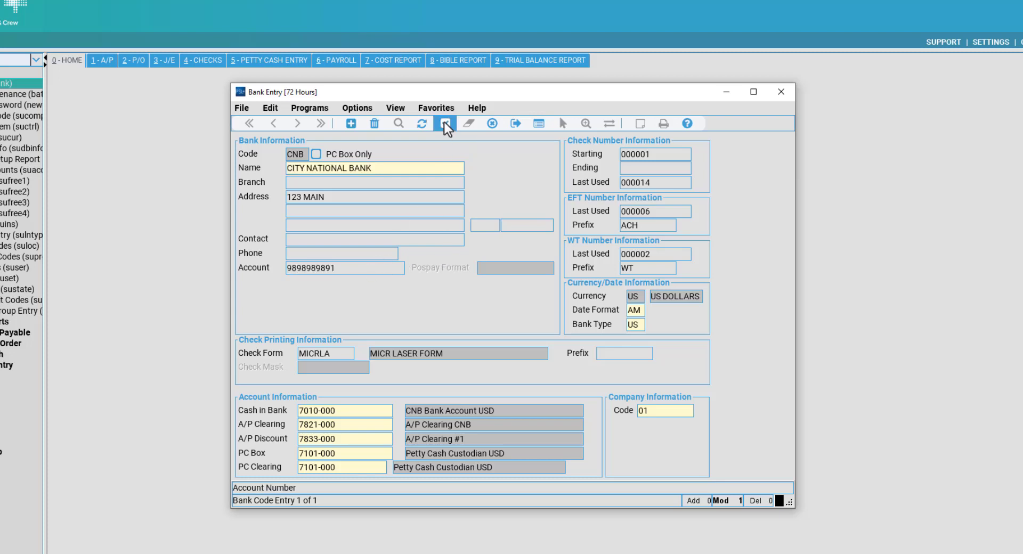
# Save the edited City National Bank record.
pyautogui.click(445, 125)
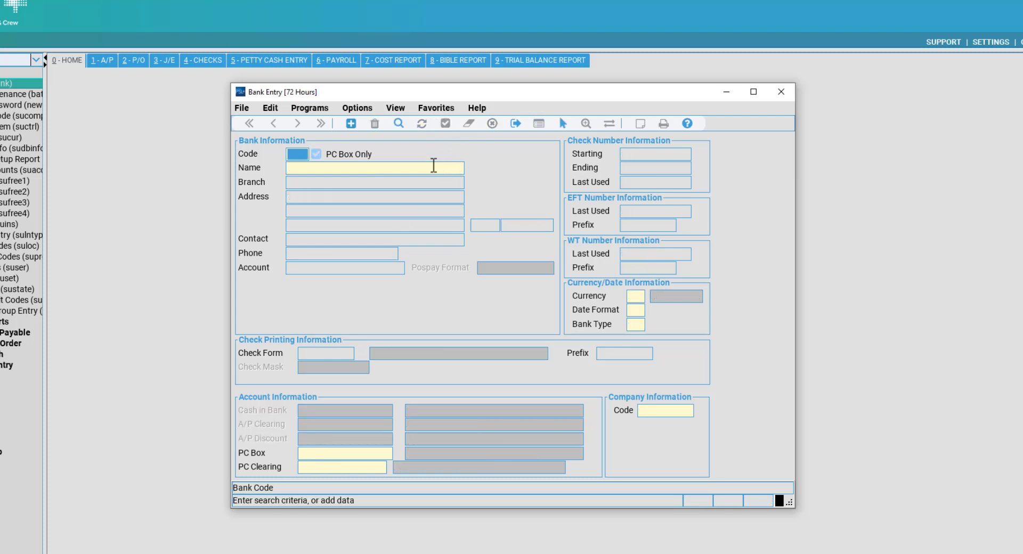
pyautogui.click(340, 167)
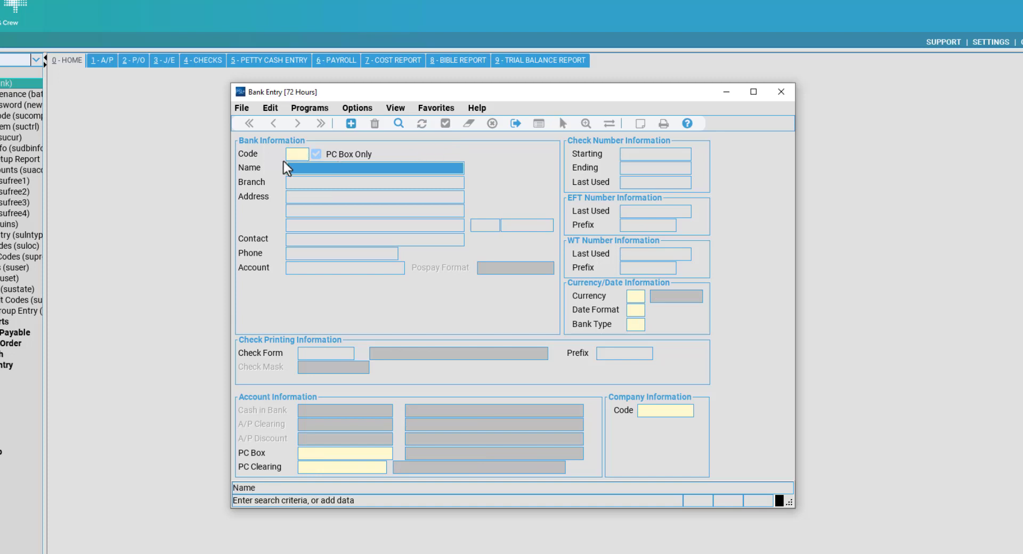
pyautogui.click(300, 156)
pyautogui.click(319, 170)
# Look up the PC BOX bank in the banks list and load its record.
pyautogui.click(301, 153)
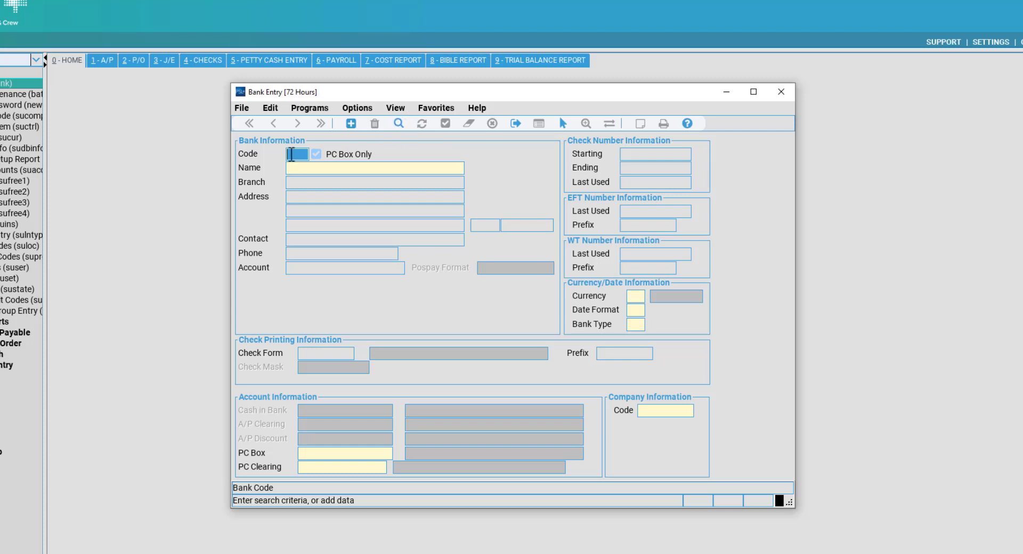
pyautogui.press('F7')
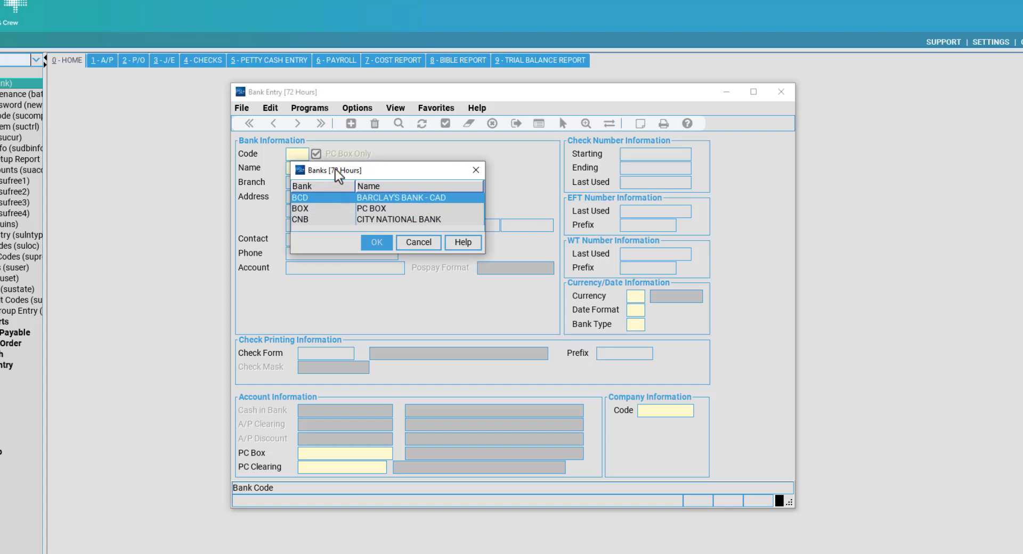
pyautogui.moveTo(334, 171); pyautogui.dragTo(325, 214)
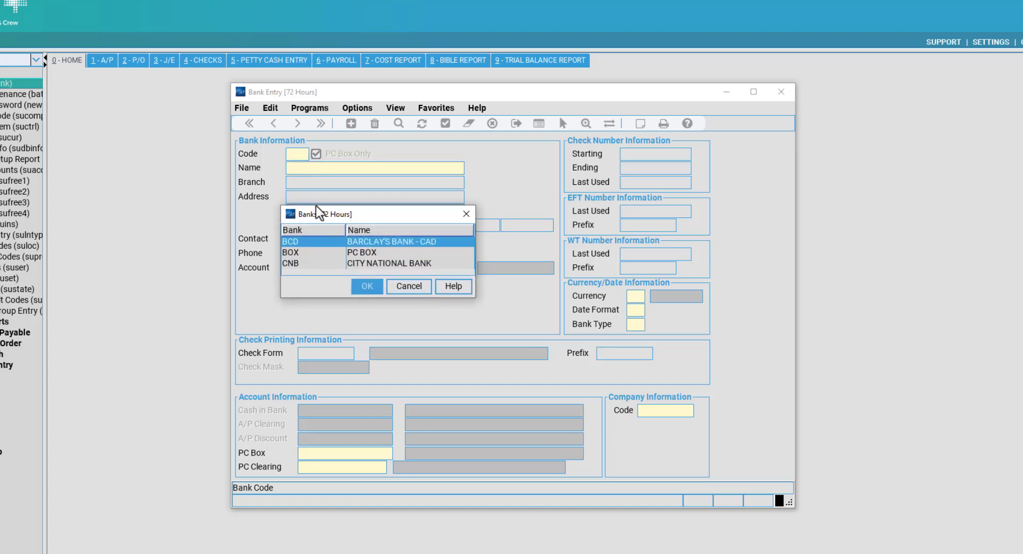
pyautogui.click(334, 254)
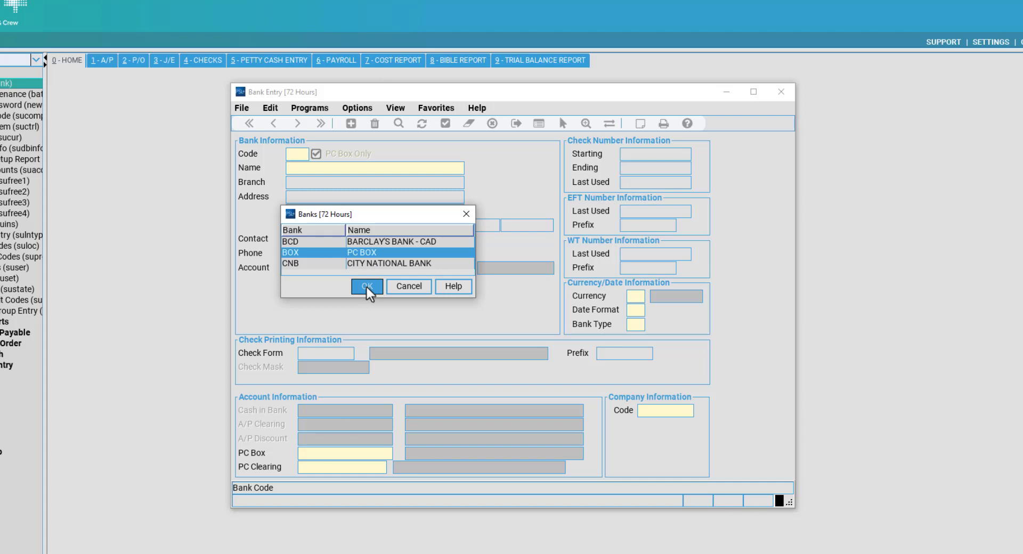
pyautogui.click(366, 287)
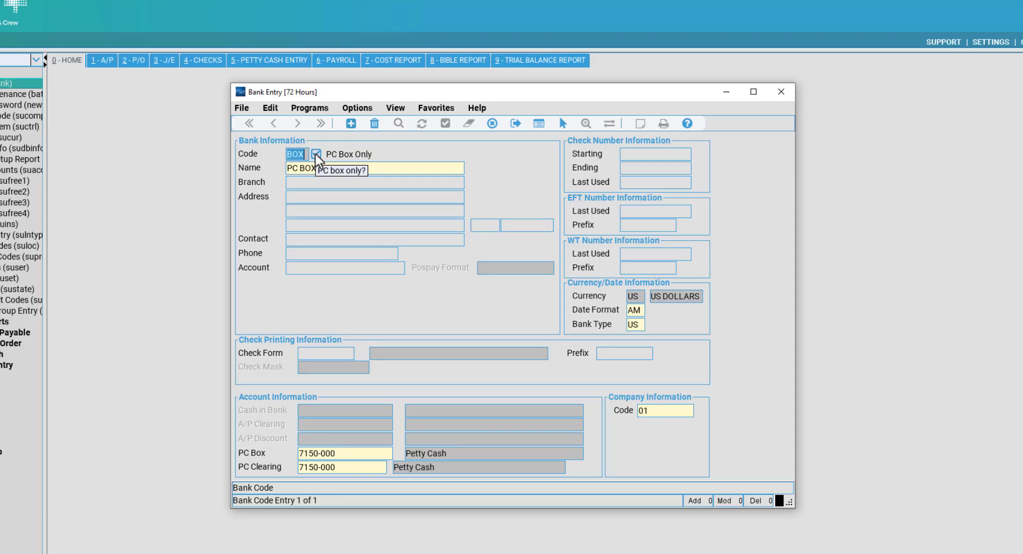
# Check the BOX record's PC Box and PC Clearing accounts, then clear the bank form.
pyautogui.click(373, 452)
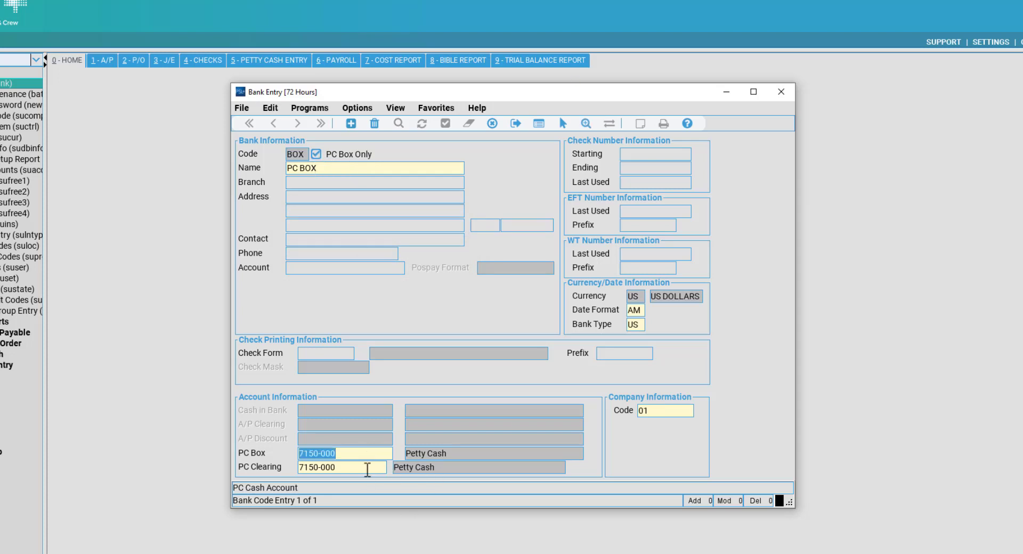
pyautogui.click(367, 467)
pyautogui.click(341, 452)
pyautogui.click(492, 123)
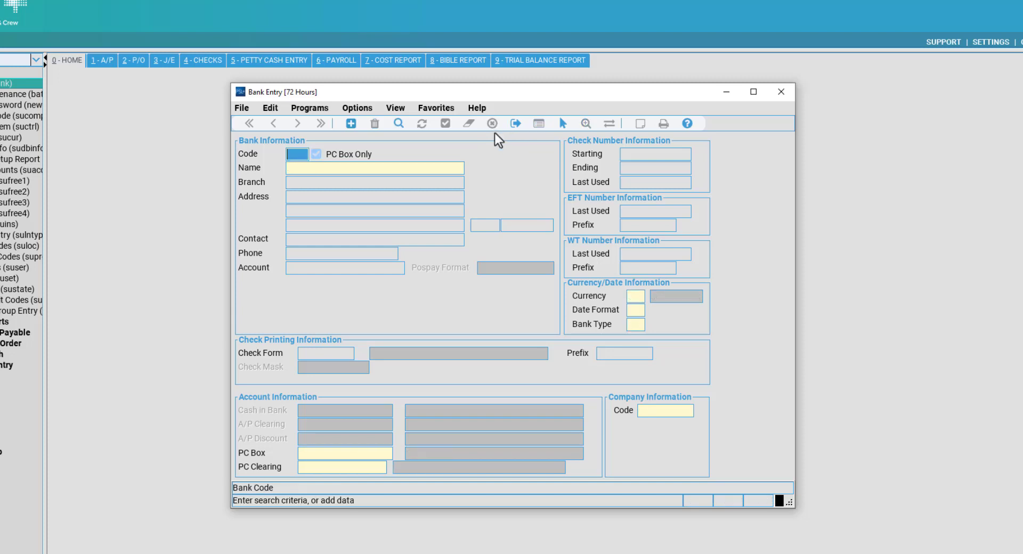
# Pick CNB, City National Bank, from the banks list and load its record.
pyautogui.doubleClick(308, 157)
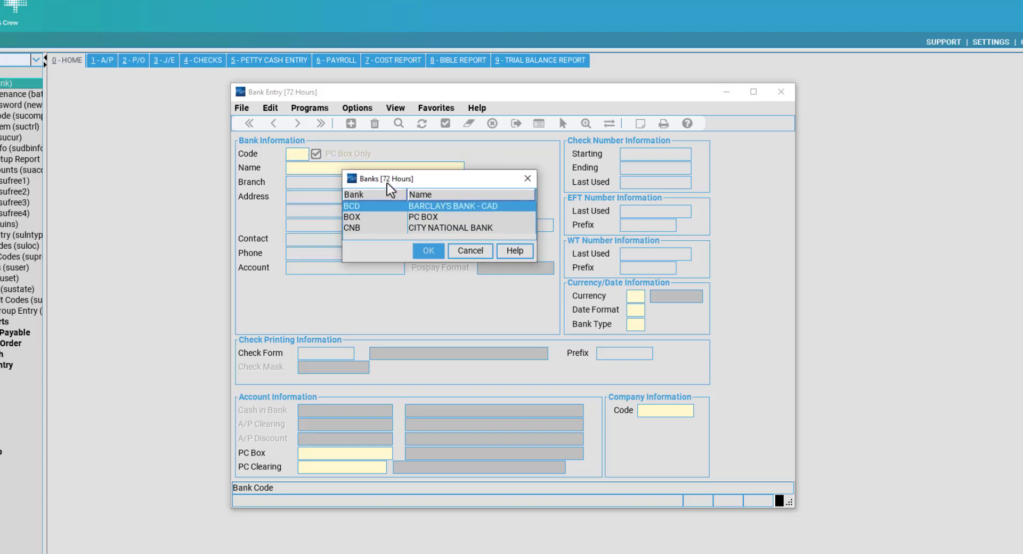
pyautogui.click(402, 231)
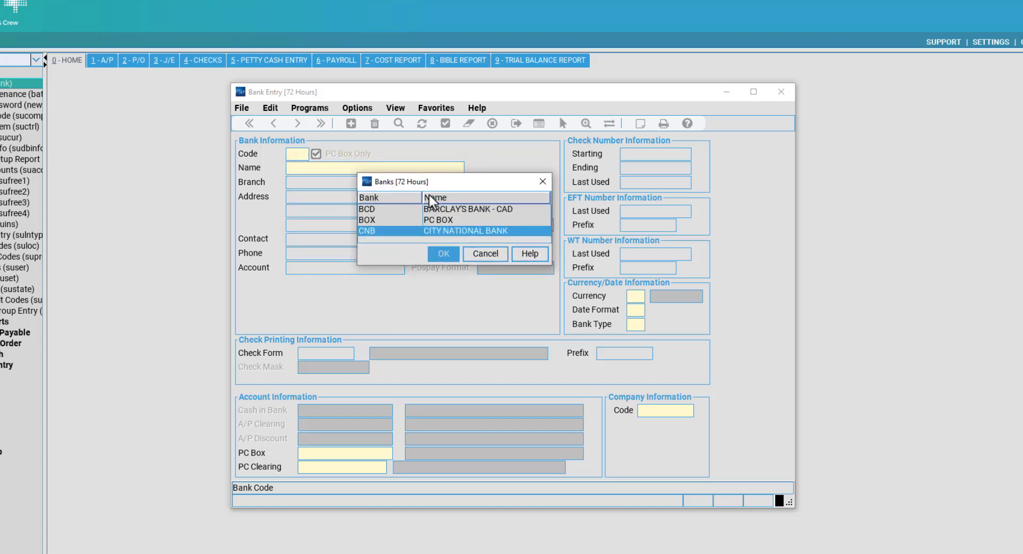
pyautogui.click(442, 254)
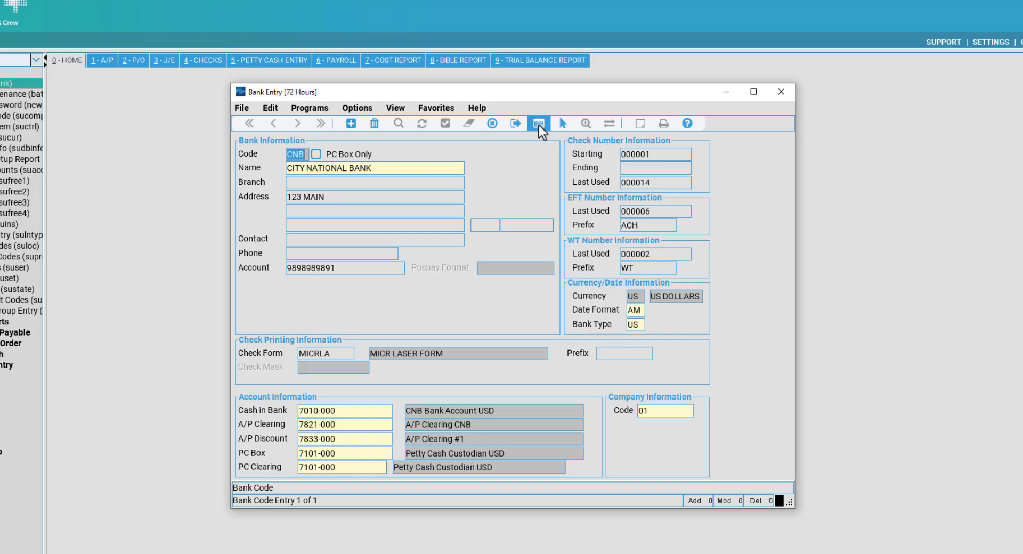
pyautogui.click(538, 124)
pyautogui.moveTo(544, 71); pyautogui.dragTo(517, 40)
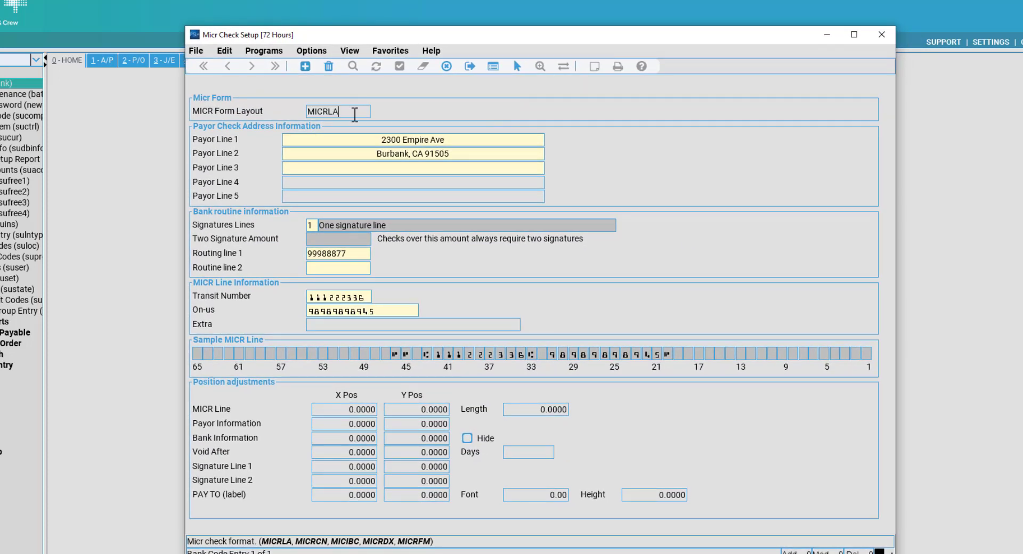
pyautogui.click(387, 167)
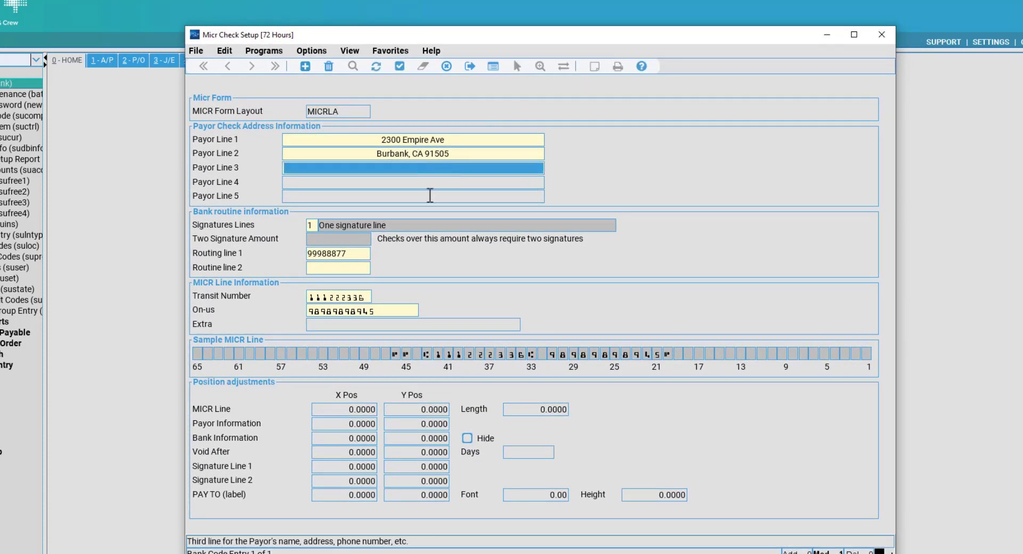
pyautogui.click(357, 254)
pyautogui.click(364, 294)
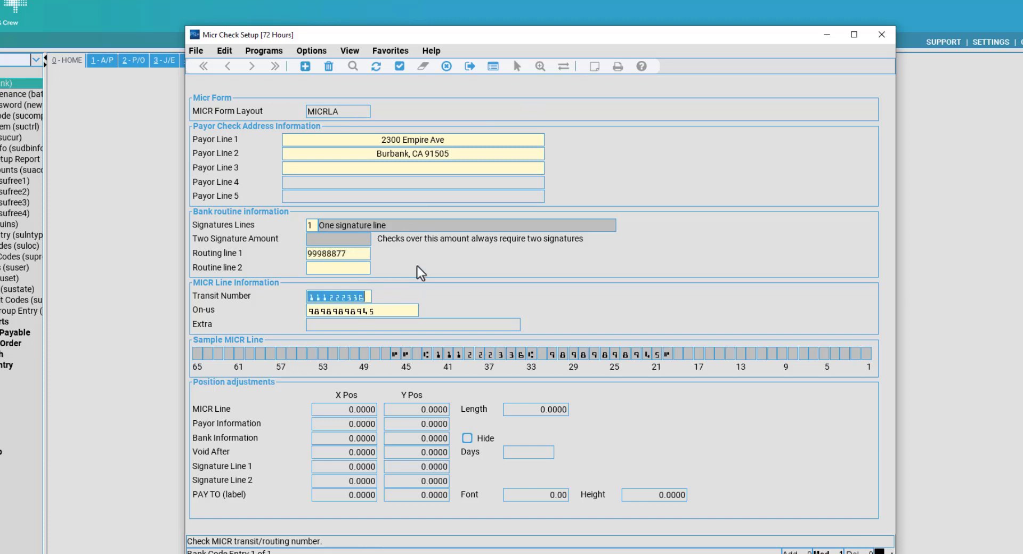
pyautogui.click(413, 152)
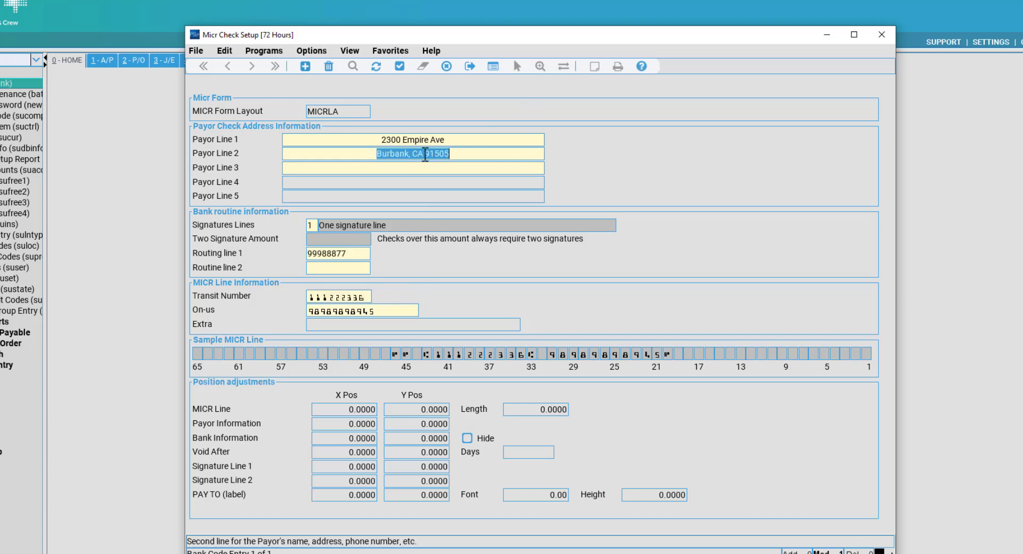
pyautogui.click(461, 139)
pyautogui.click(374, 154)
pyautogui.click(373, 169)
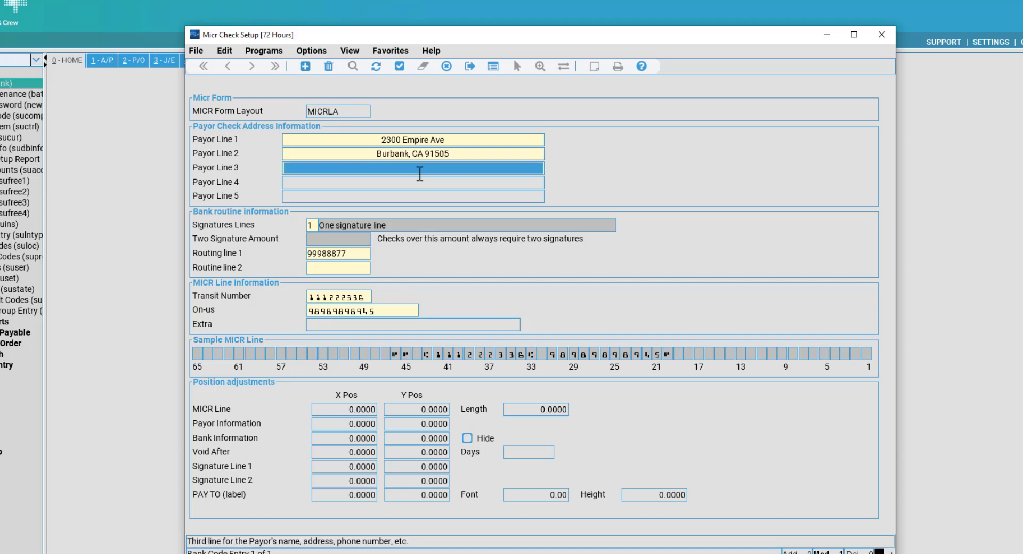
pyautogui.click(455, 140)
pyautogui.click(426, 155)
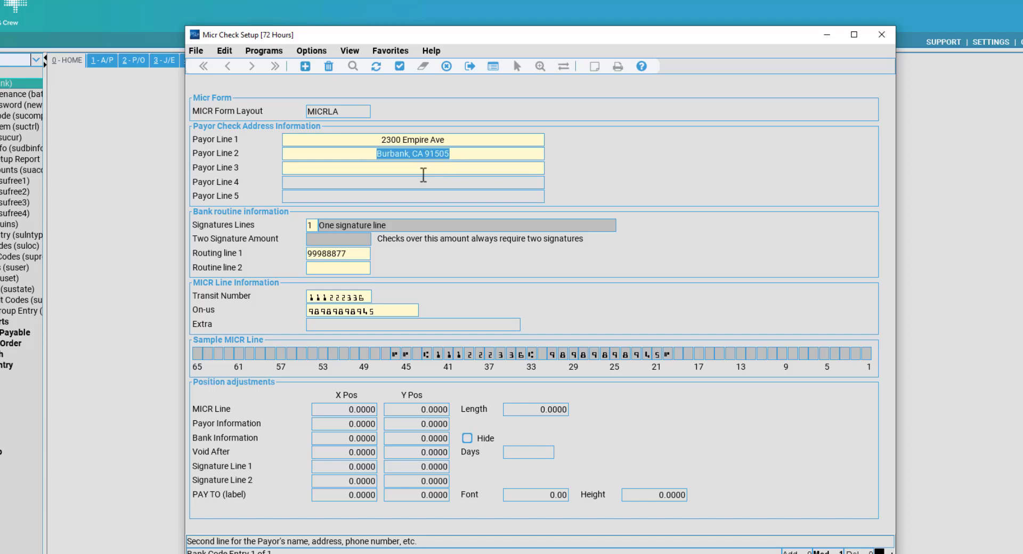
pyautogui.click(423, 169)
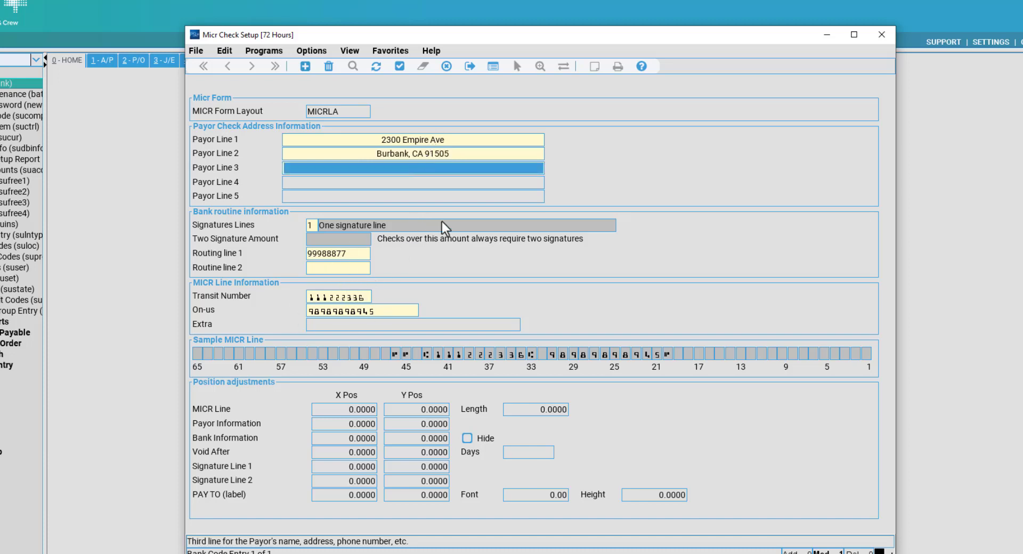
pyautogui.click(440, 154)
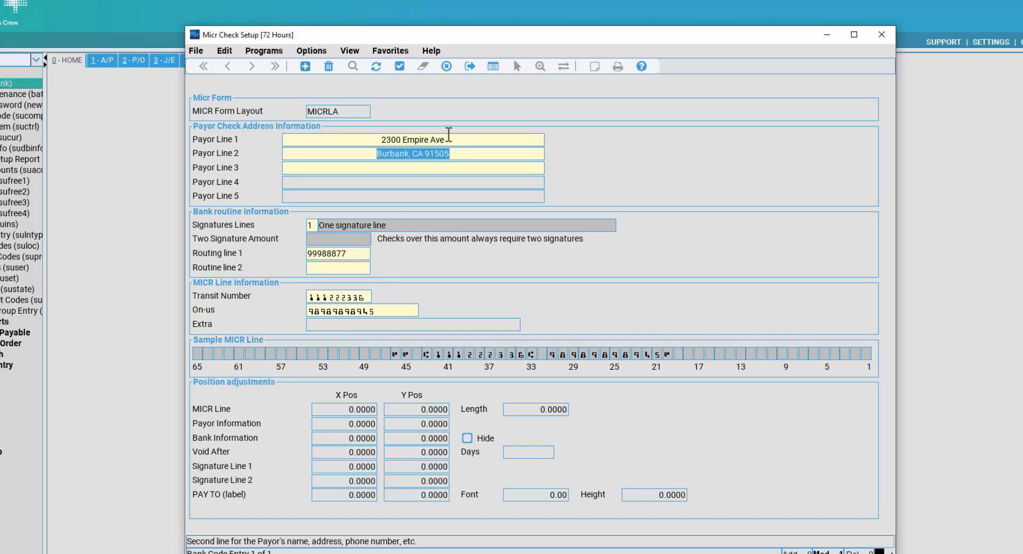
pyautogui.click(448, 139)
pyautogui.click(450, 153)
pyautogui.click(456, 153)
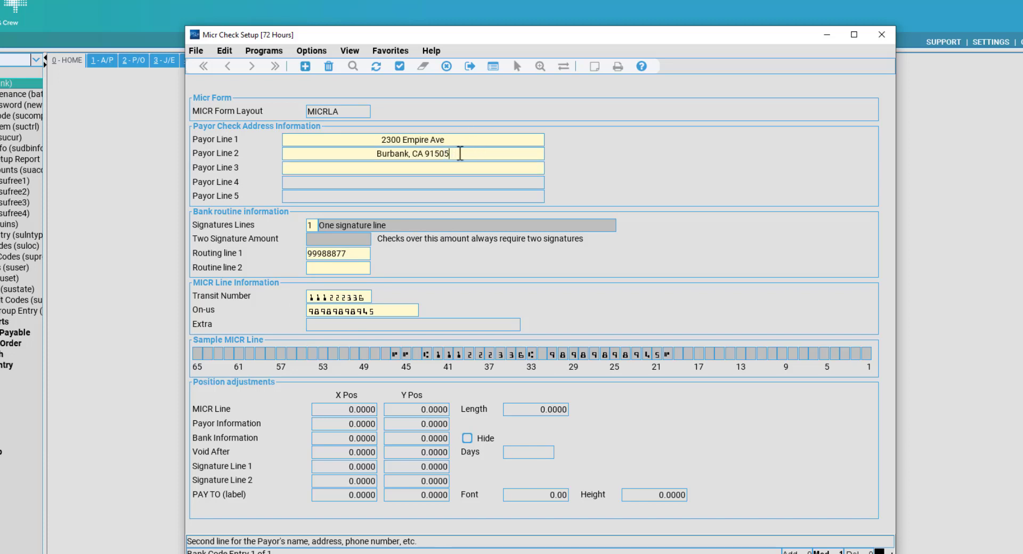
pyautogui.click(415, 167)
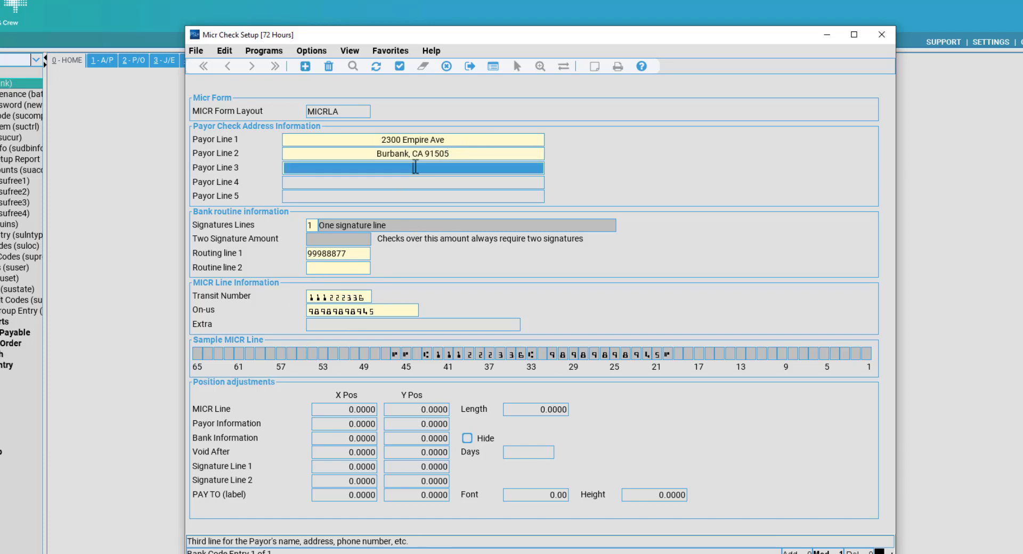
pyautogui.click(356, 255)
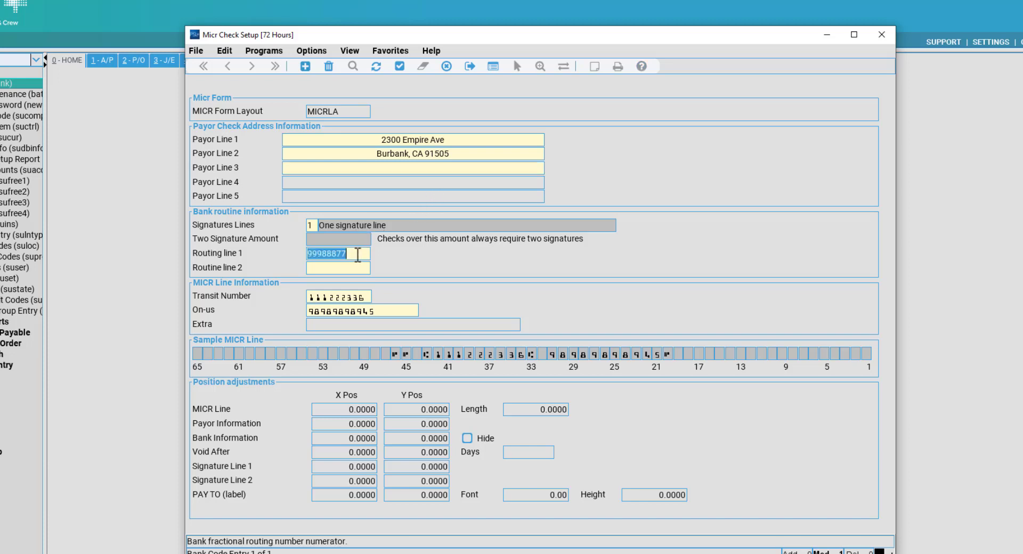
pyautogui.click(357, 267)
pyautogui.click(339, 296)
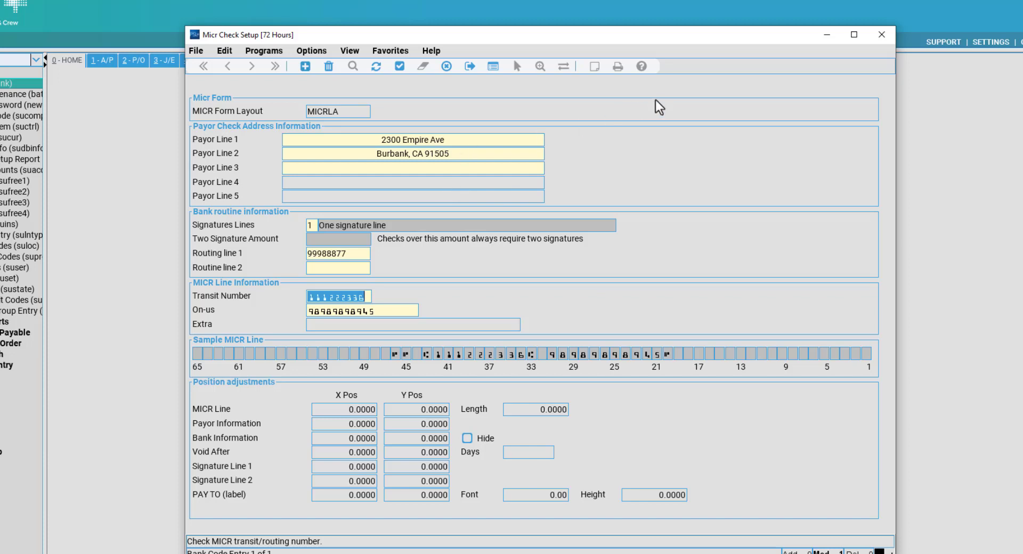
pyautogui.click(874, 40)
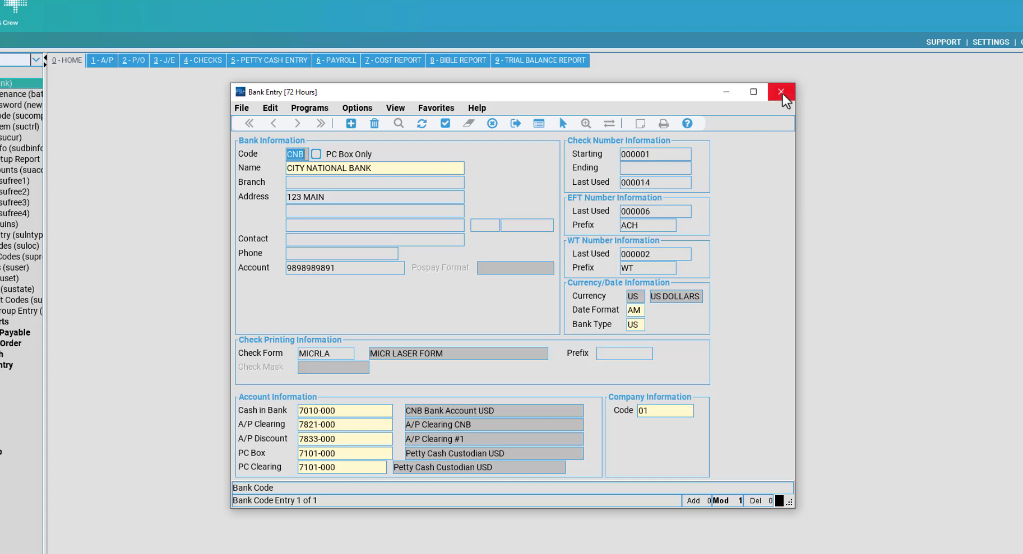
# Close Bank Entry, choosing 'C) CANCEL changes and exit to menu' to discard edits.
pyautogui.click(782, 93)
pyautogui.click(503, 300)
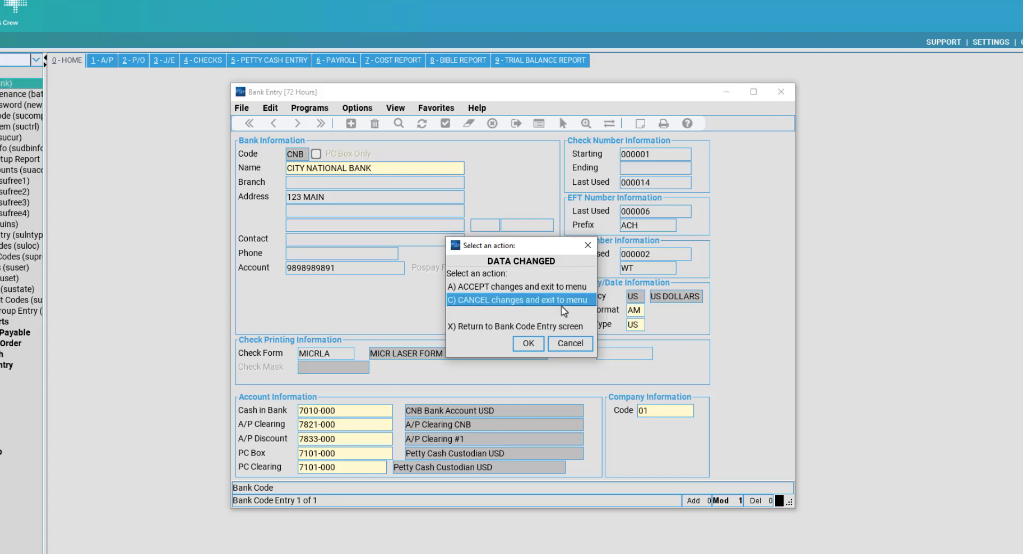
pyautogui.doubleClick(565, 302)
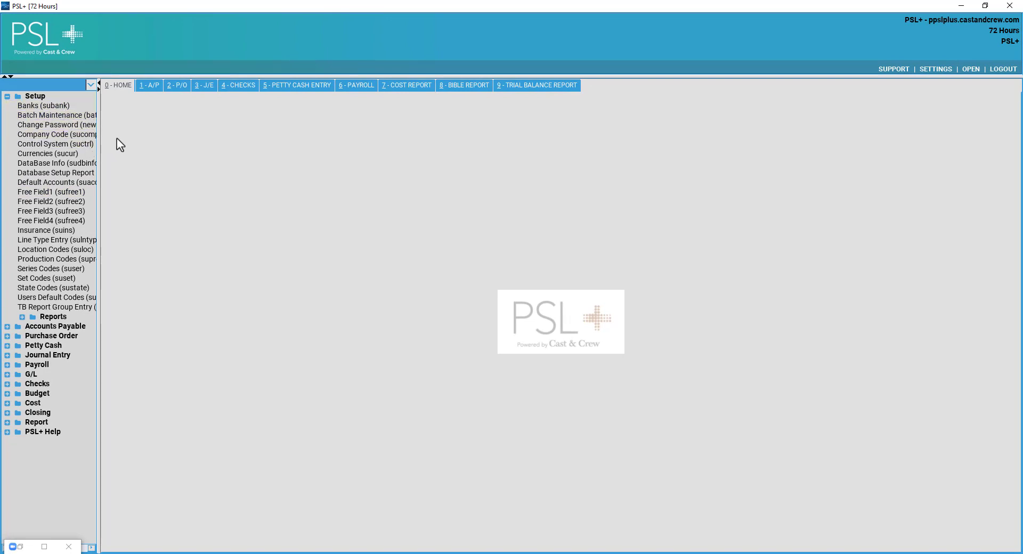
# Open Company Code setup and find company 01, 72 HOURS PRODUCTIONS INC.
pyautogui.click(86, 137)
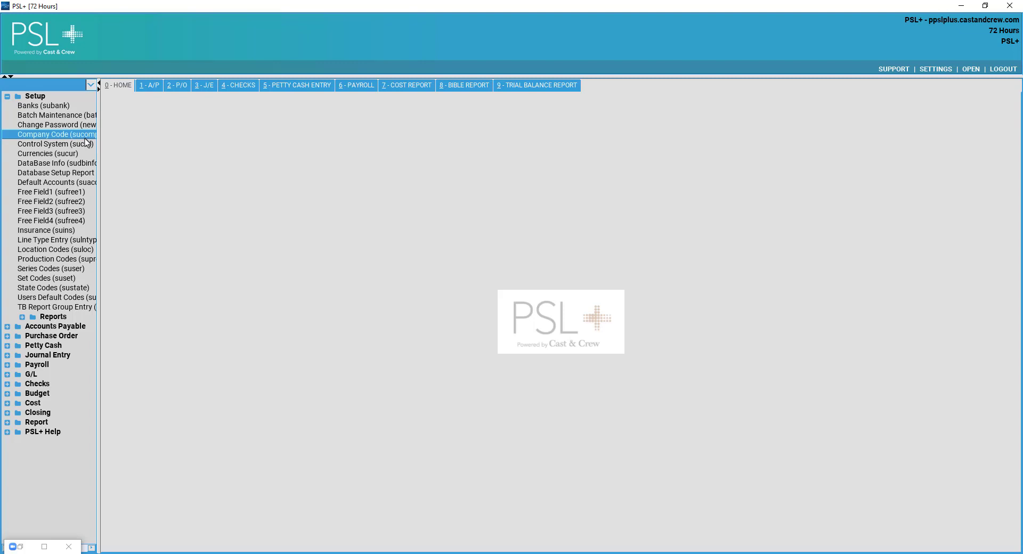
pyautogui.moveTo(417, 167); pyautogui.dragTo(428, 157)
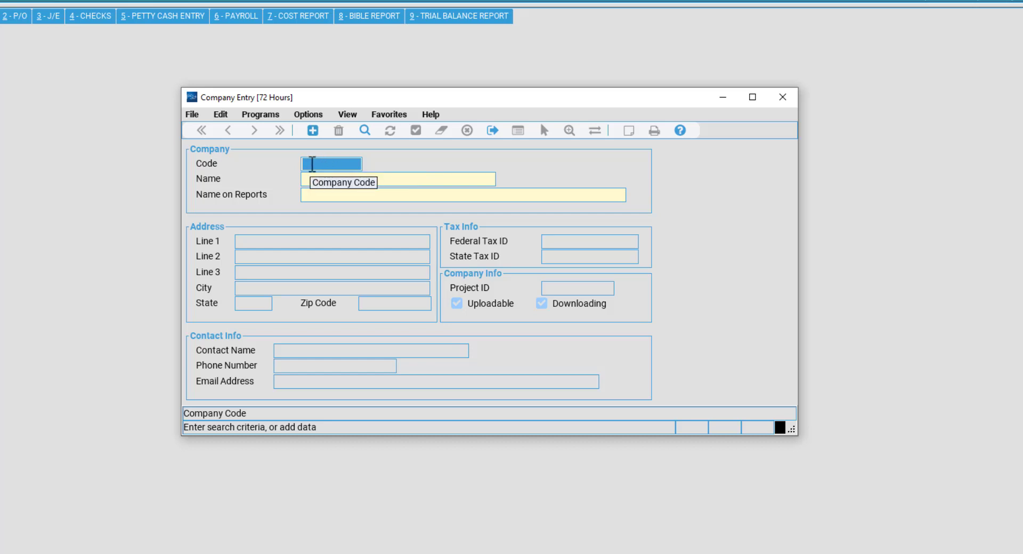
pyautogui.click(364, 132)
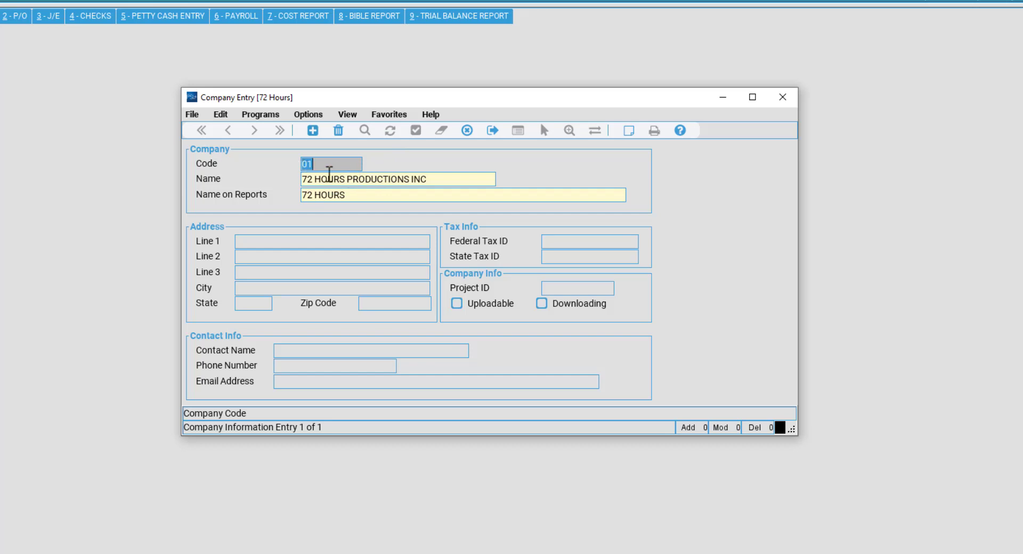
# Review the company name, Name on Reports and address fields, then clear the form.
pyautogui.click(346, 168)
pyautogui.click(360, 180)
pyautogui.click(386, 196)
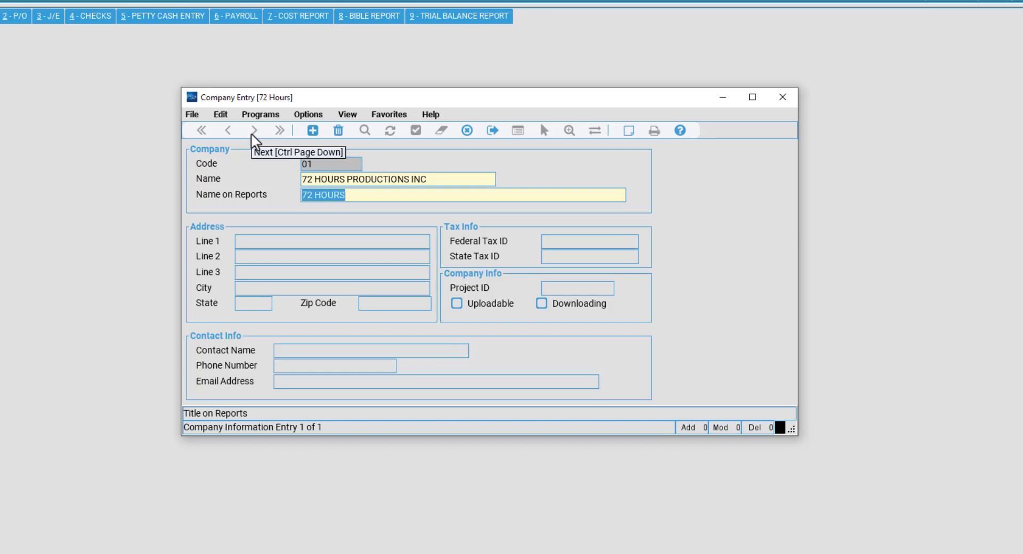
pyautogui.click(361, 273)
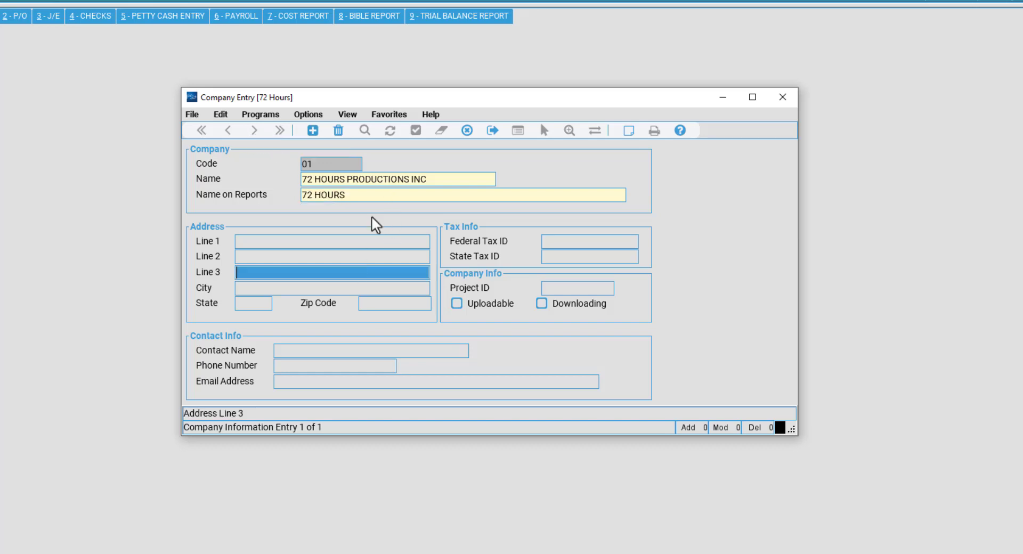
pyautogui.moveTo(302, 180); pyautogui.dragTo(380, 182)
pyautogui.click(426, 179)
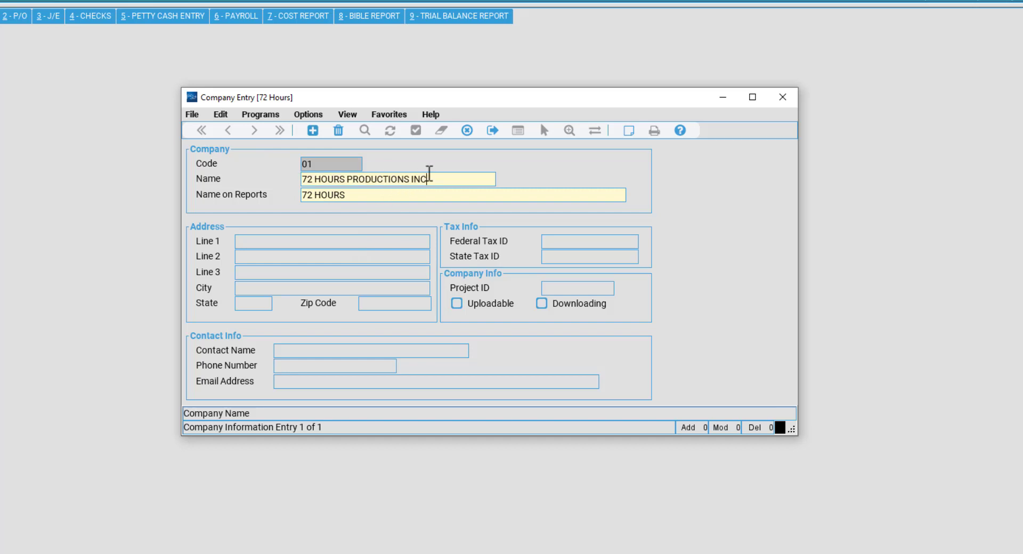
pyautogui.click(395, 195)
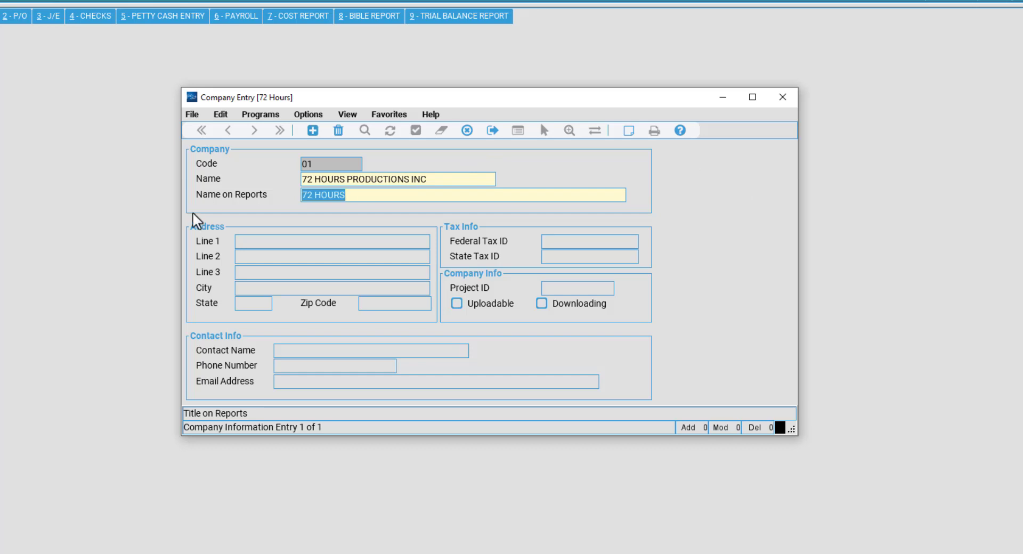
pyautogui.click(474, 135)
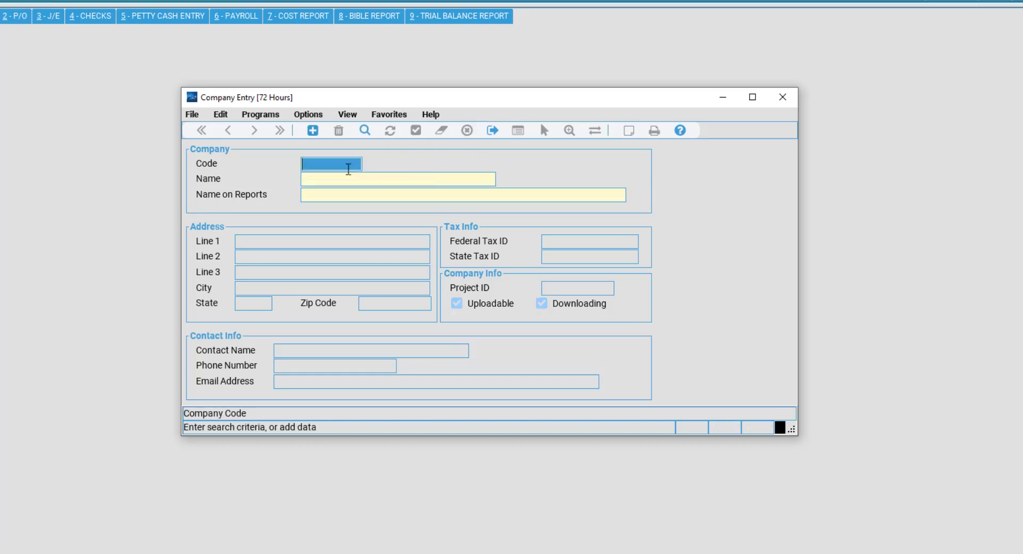
# Look up company code 02, decline adding it, and close Company Entry.
pyautogui.click(314, 131)
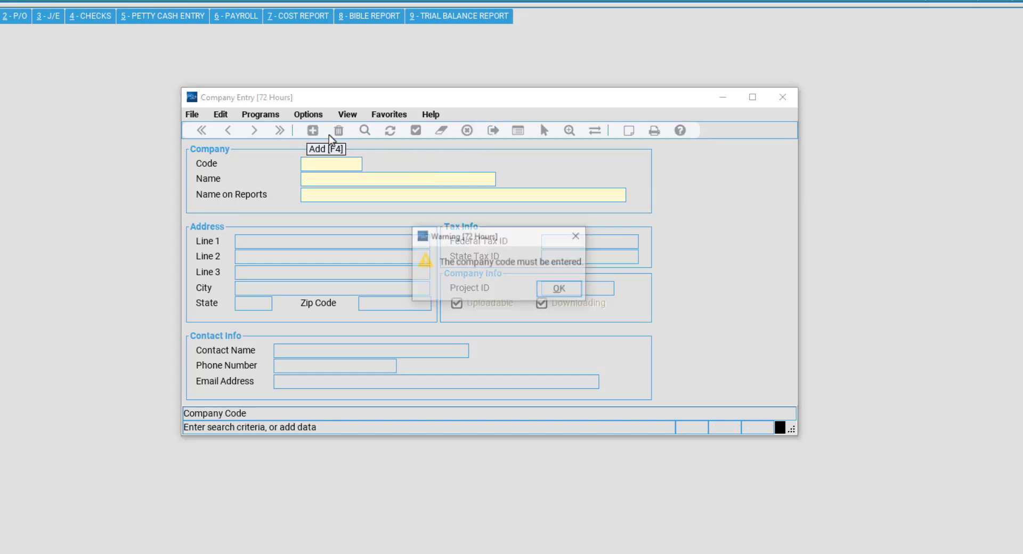
pyautogui.press('Return')
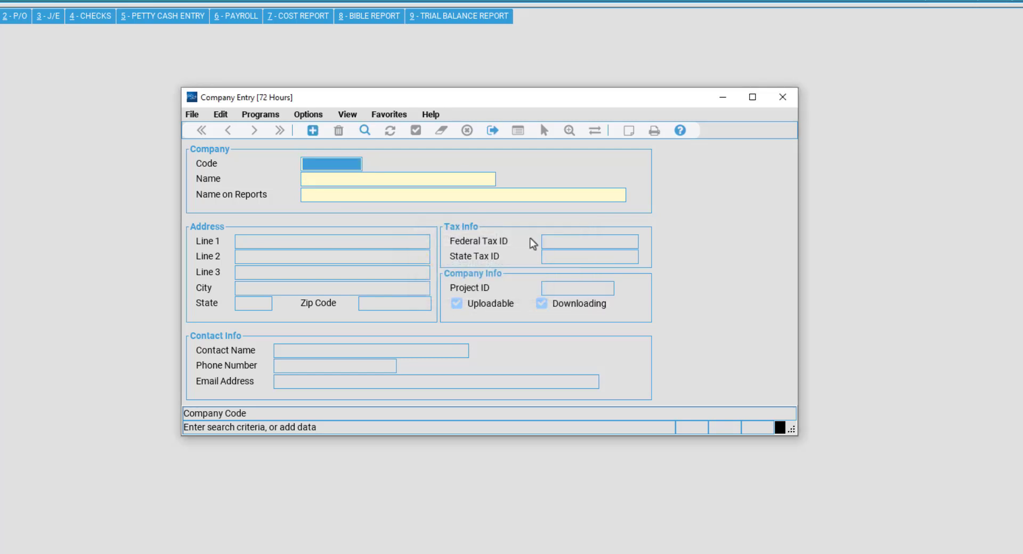
pyautogui.write('02')
pyautogui.press('Return')
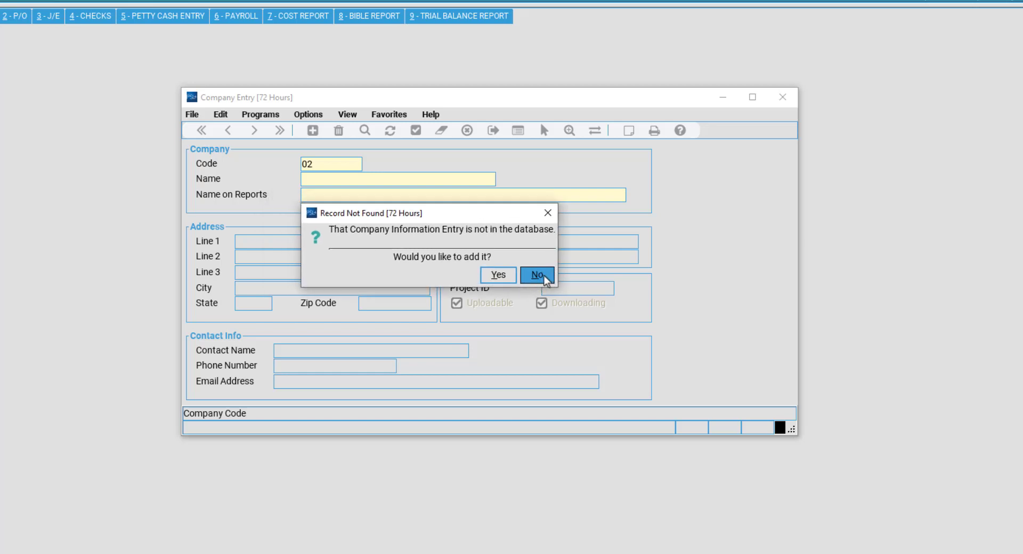
pyautogui.click(545, 278)
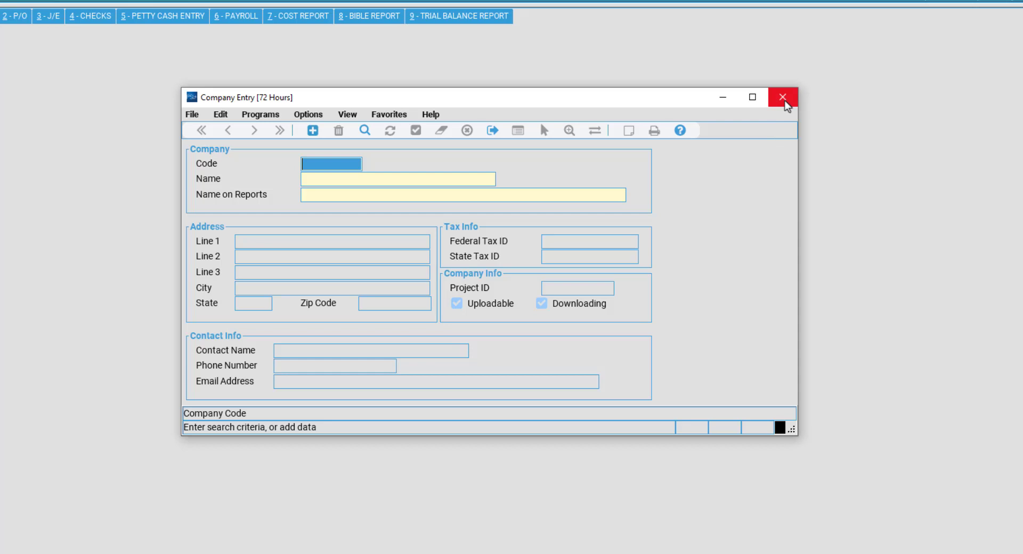
pyautogui.click(787, 104)
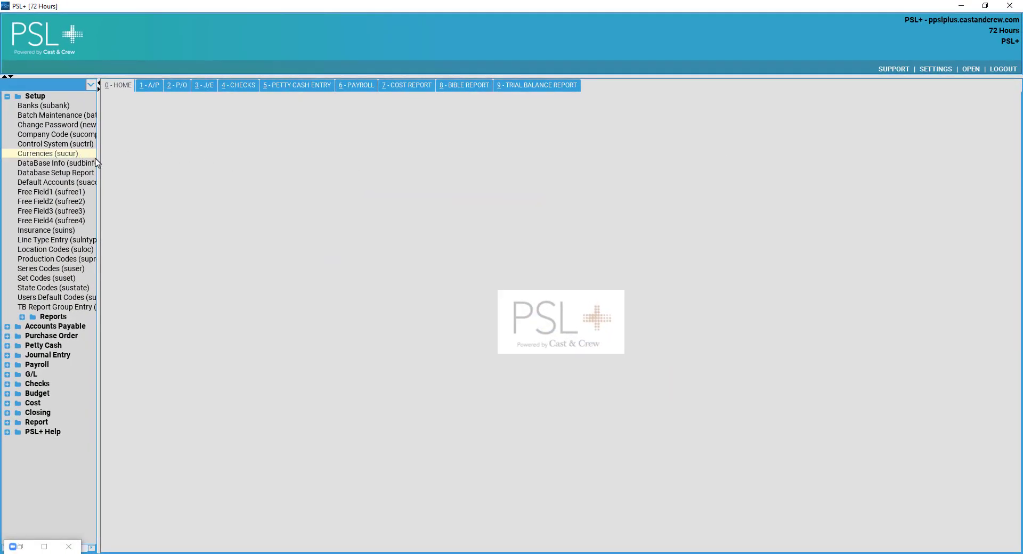
# Open Currencies setup and load CD Canadian Dollars, checking its 1.250000 budgeted rate.
pyautogui.click(69, 155)
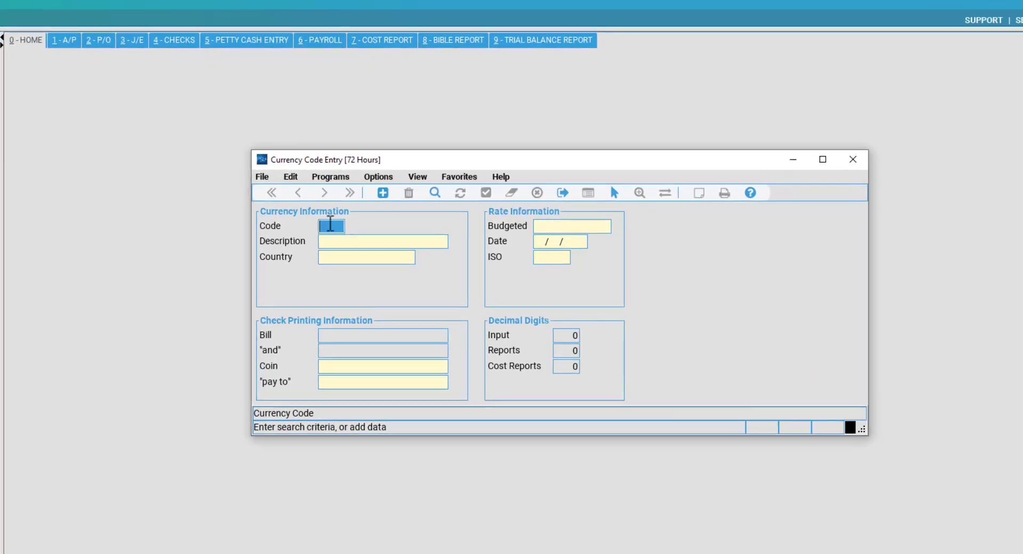
pyautogui.click(435, 192)
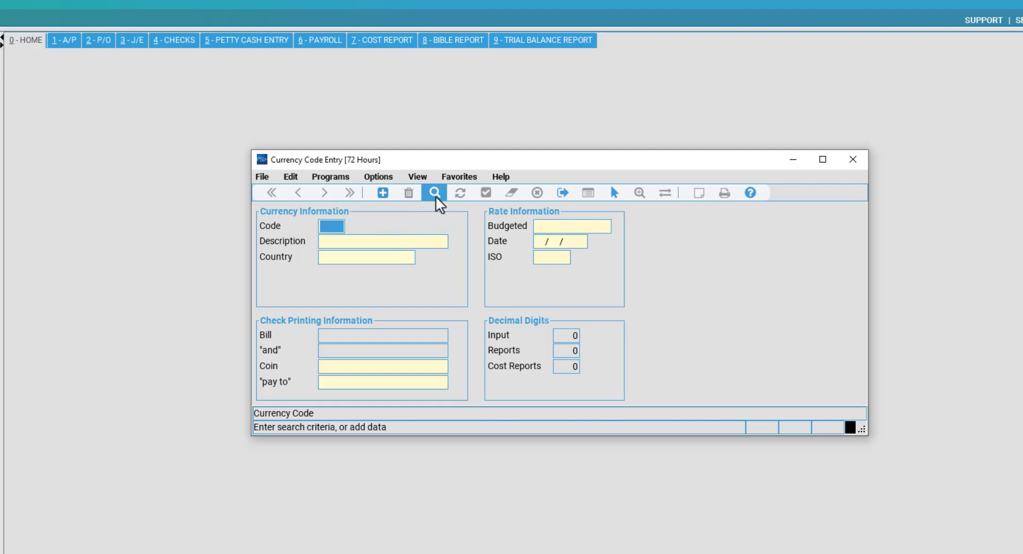
pyautogui.click(339, 226)
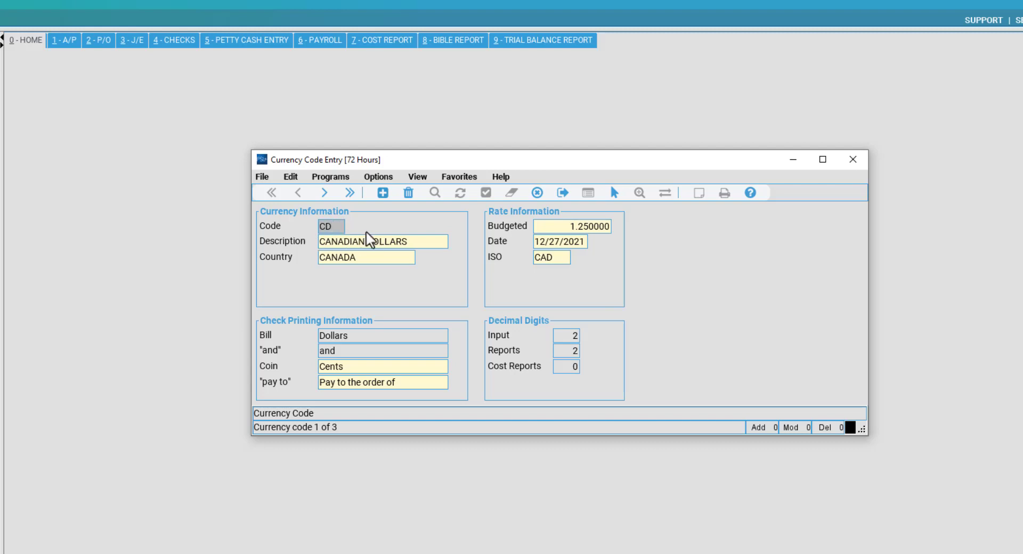
pyautogui.doubleClick(325, 226)
pyautogui.press('Tab')
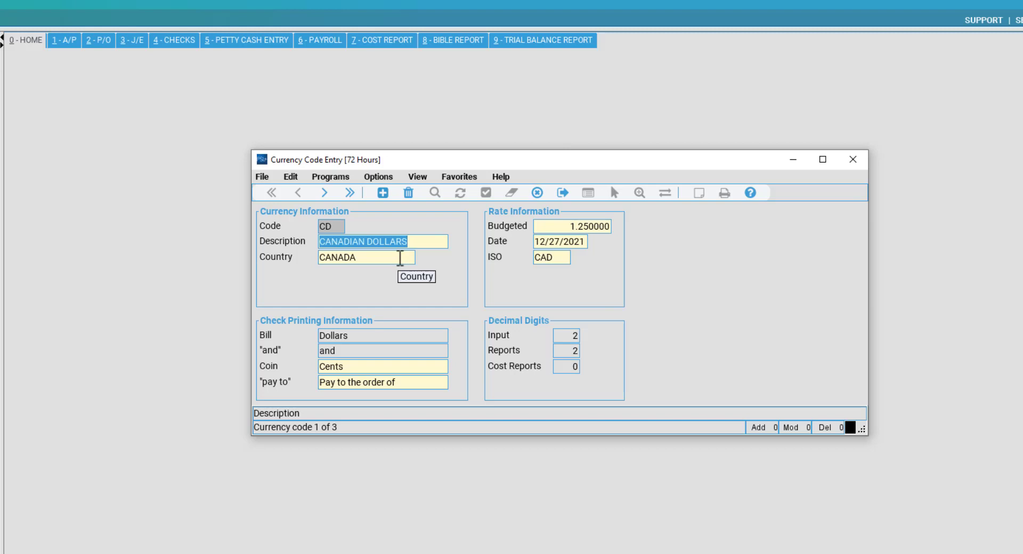
pyautogui.click(561, 226)
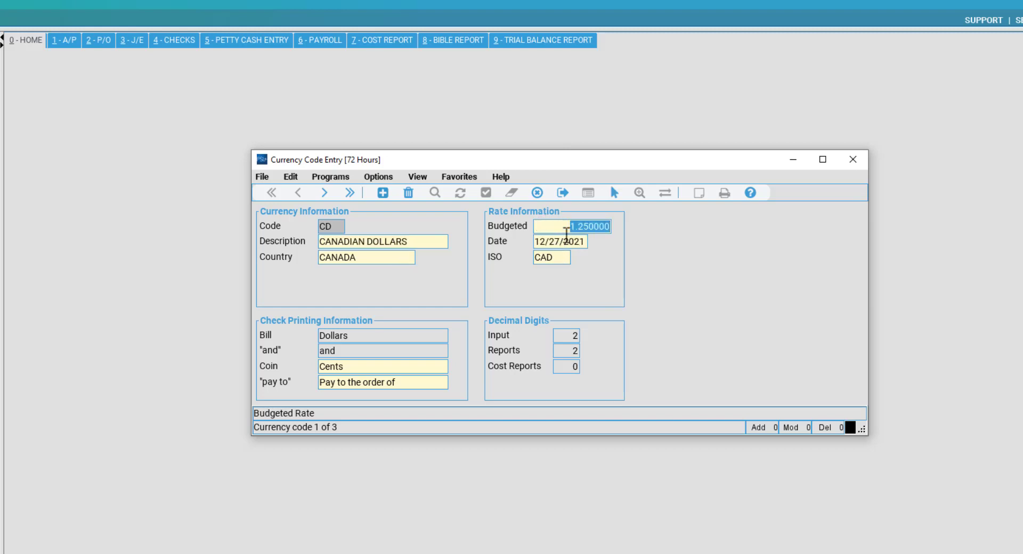
pyautogui.click(559, 231)
# Review rate date, ISO symbol, decimal digits and check texts Dollars, and, Cents, Pay to the order of.
pyautogui.press('Tab')
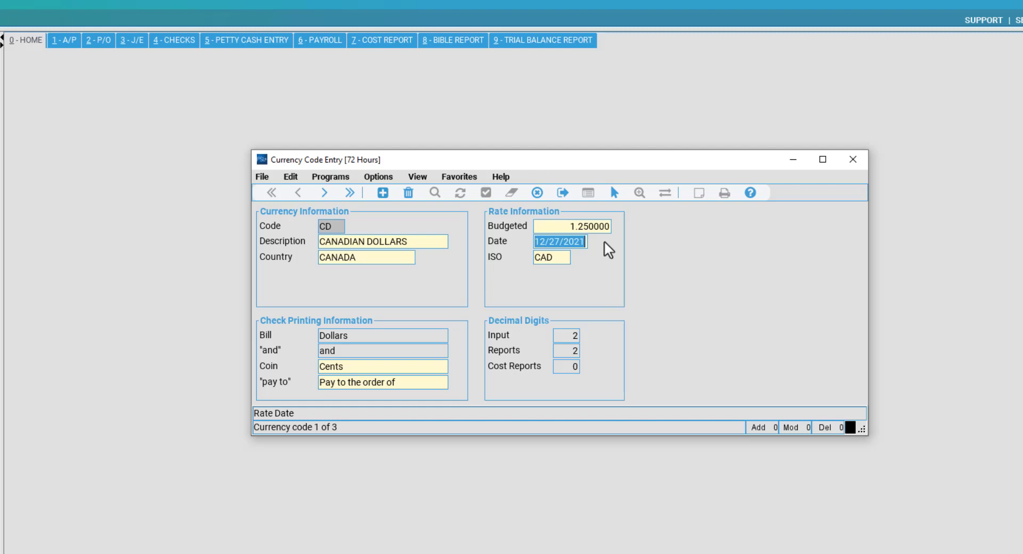
pyautogui.press('Tab')
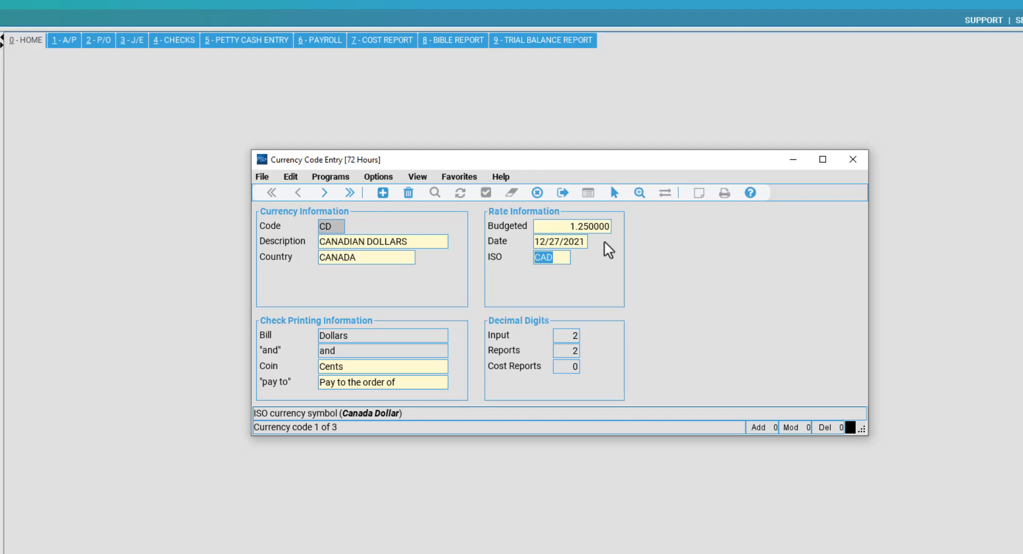
pyautogui.press('Tab')
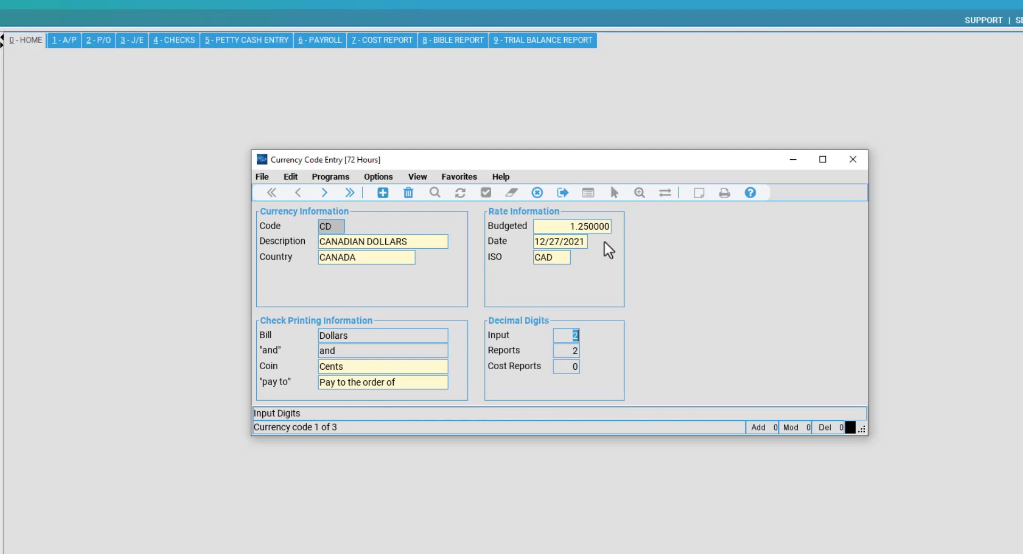
pyautogui.click(379, 334)
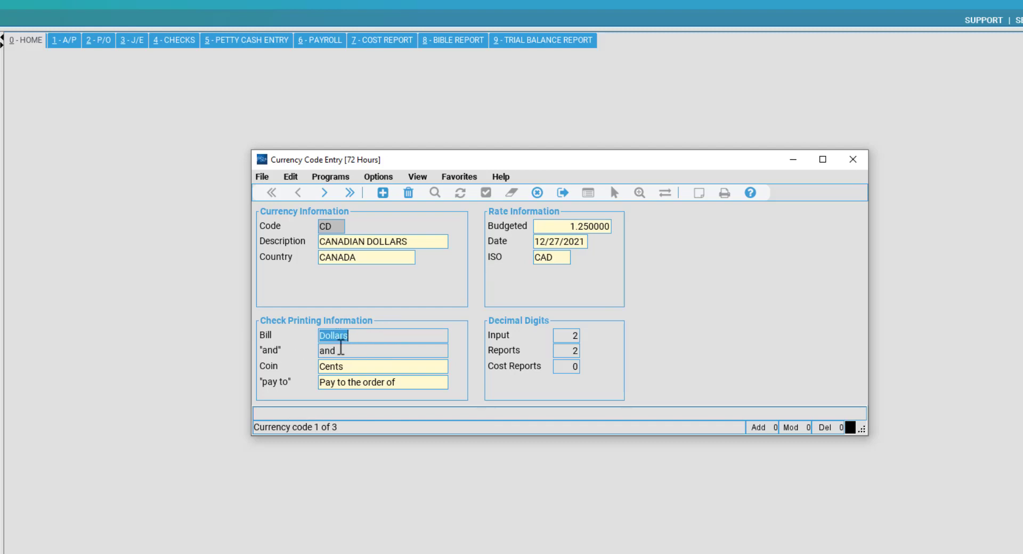
pyautogui.click(341, 351)
pyautogui.click(361, 368)
pyautogui.click(341, 382)
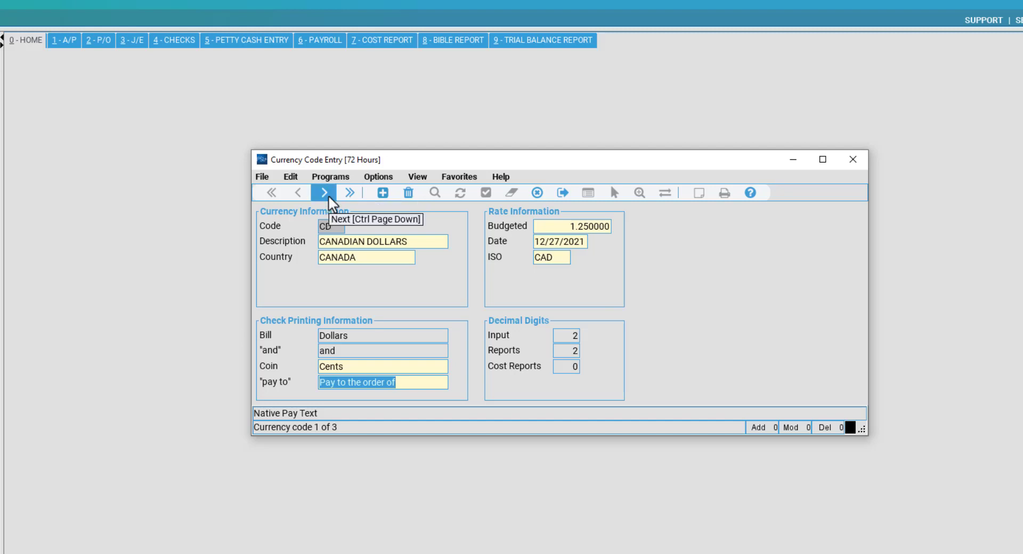
# Advance to EU Euros and inspect its country EUROPE and 0.880000 budgeted rate.
pyautogui.click(329, 194)
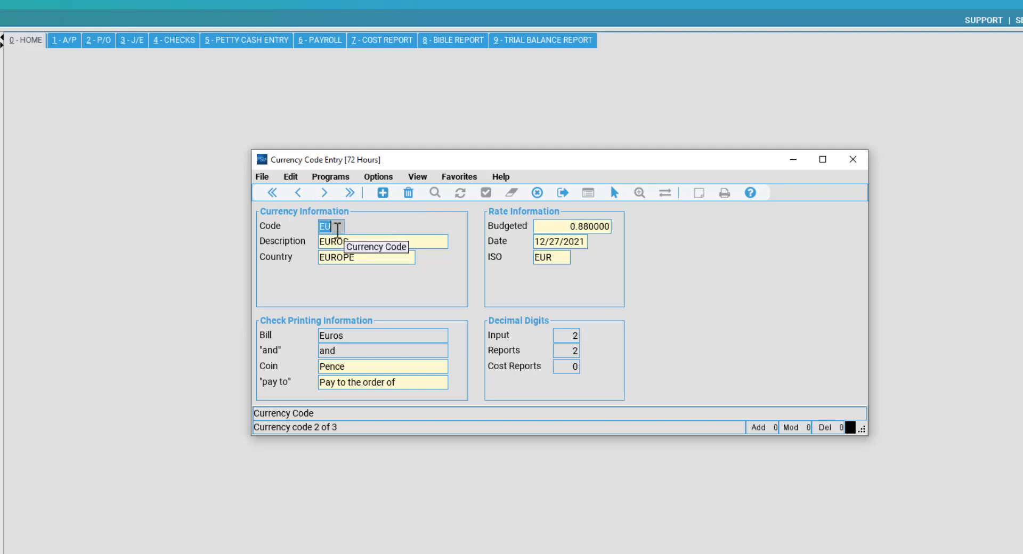
pyautogui.click(377, 254)
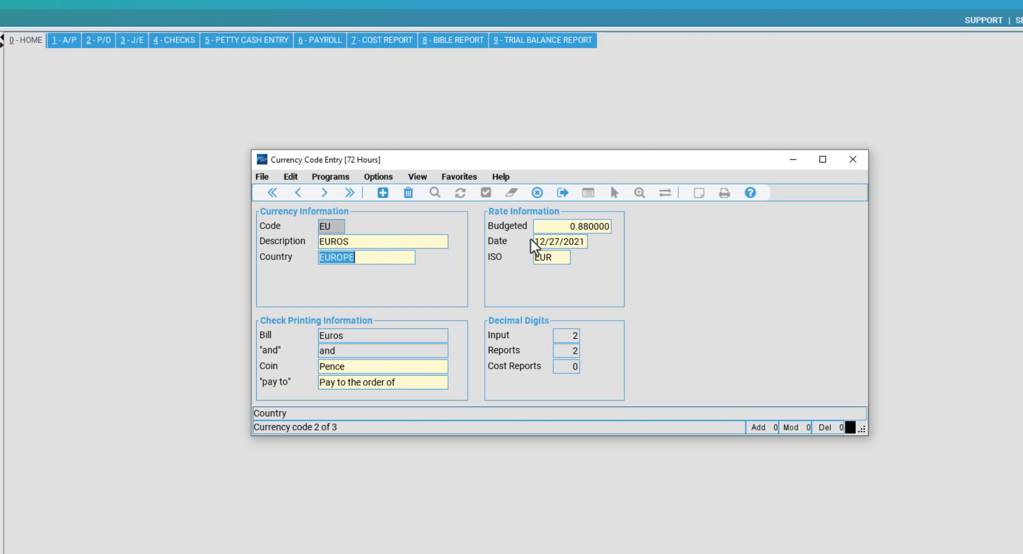
pyautogui.click(595, 227)
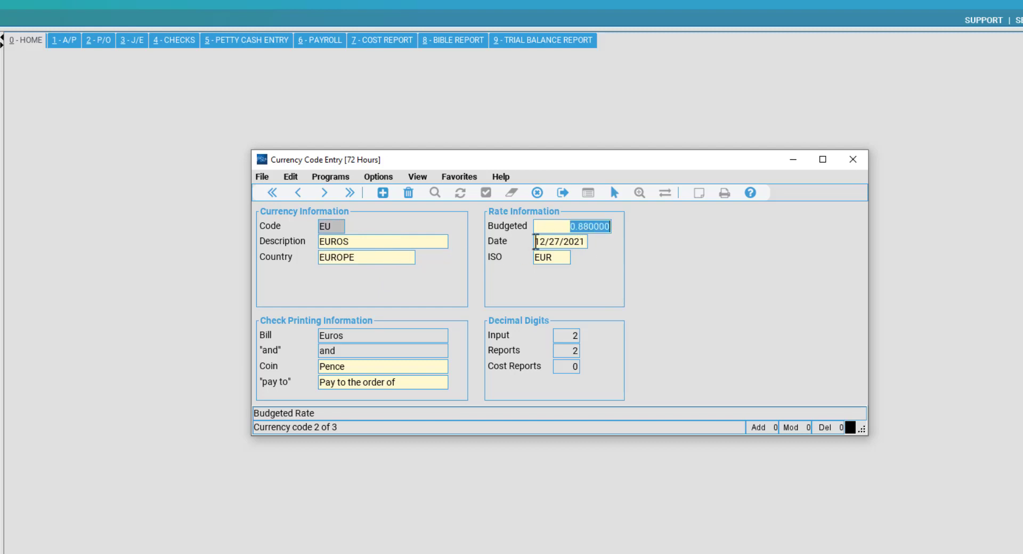
pyautogui.click(325, 196)
# Inspect the US Dollars fields: rate 1.000000, UNITED STATES, USD, 03/11/2019, bill text Dollars.
pyautogui.click(598, 226)
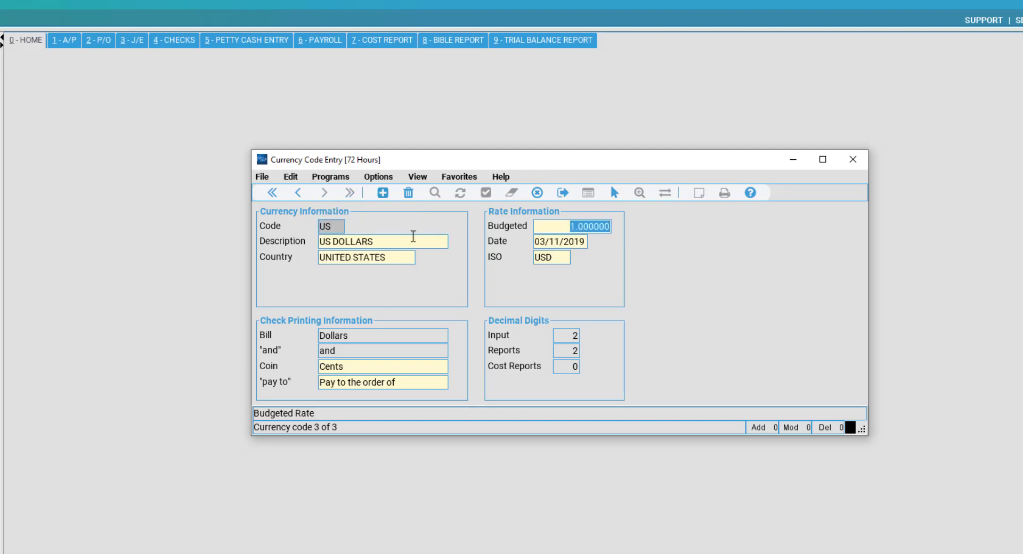
pyautogui.click(589, 227)
pyautogui.click(392, 257)
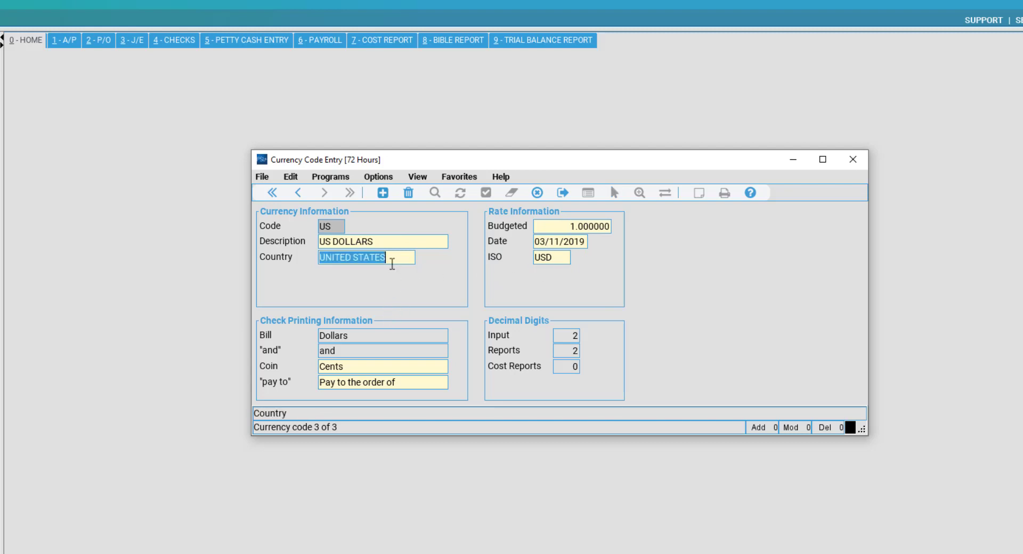
pyautogui.click(390, 241)
pyautogui.click(569, 256)
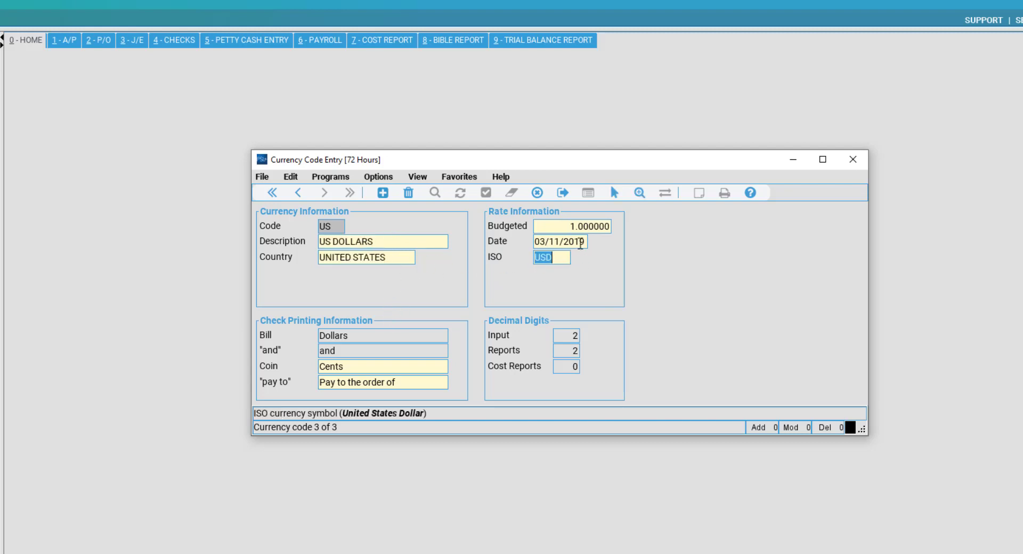
pyautogui.click(581, 242)
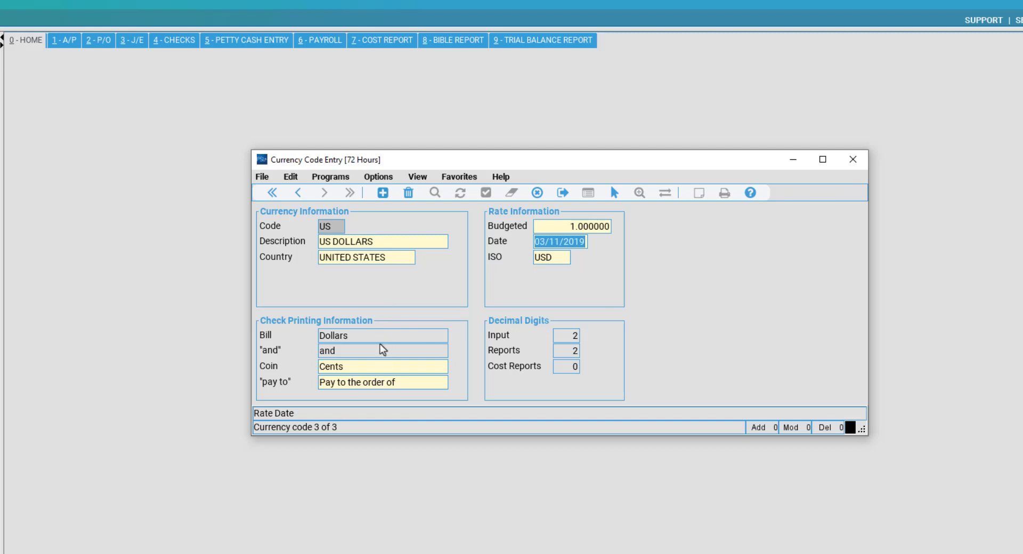
pyautogui.click(409, 335)
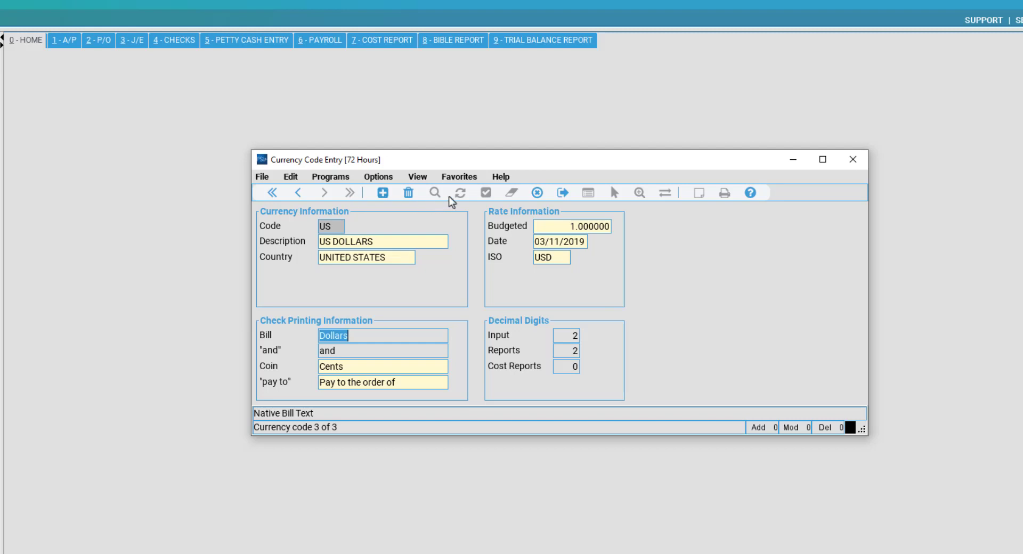
# Clear the form unsaved, glance at the currencies lookup list, and close Currency Code Entry.
pyautogui.click(538, 193)
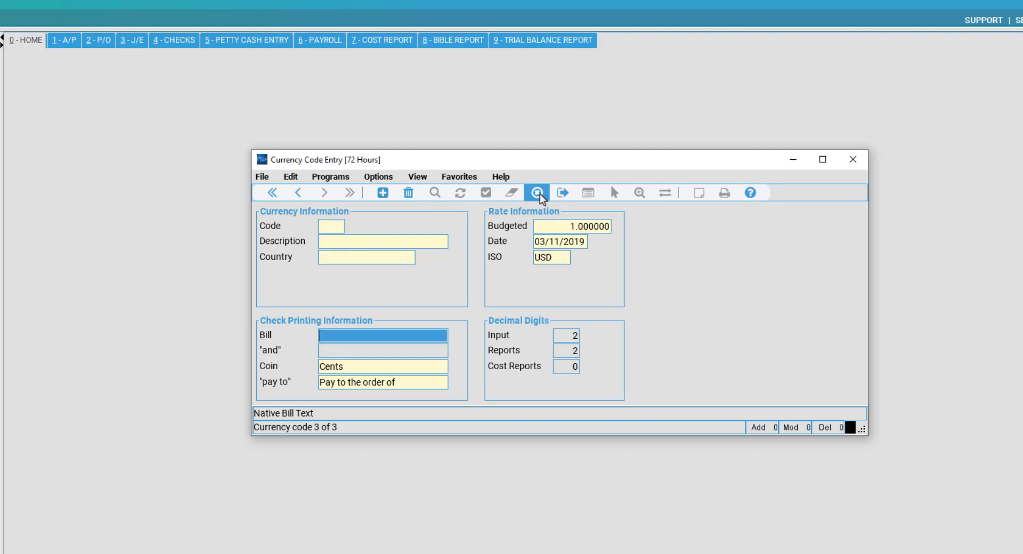
pyautogui.doubleClick(336, 229)
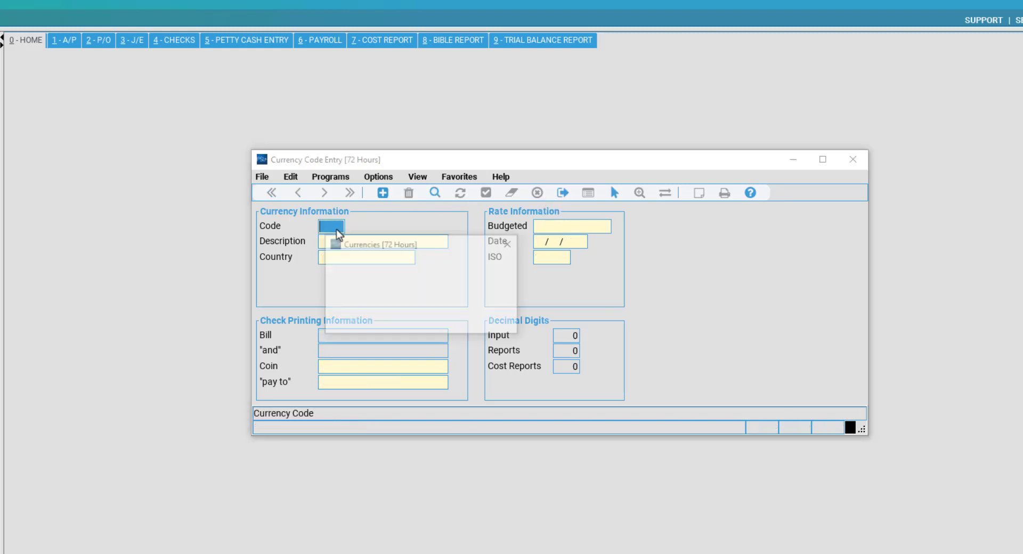
pyautogui.click(510, 243)
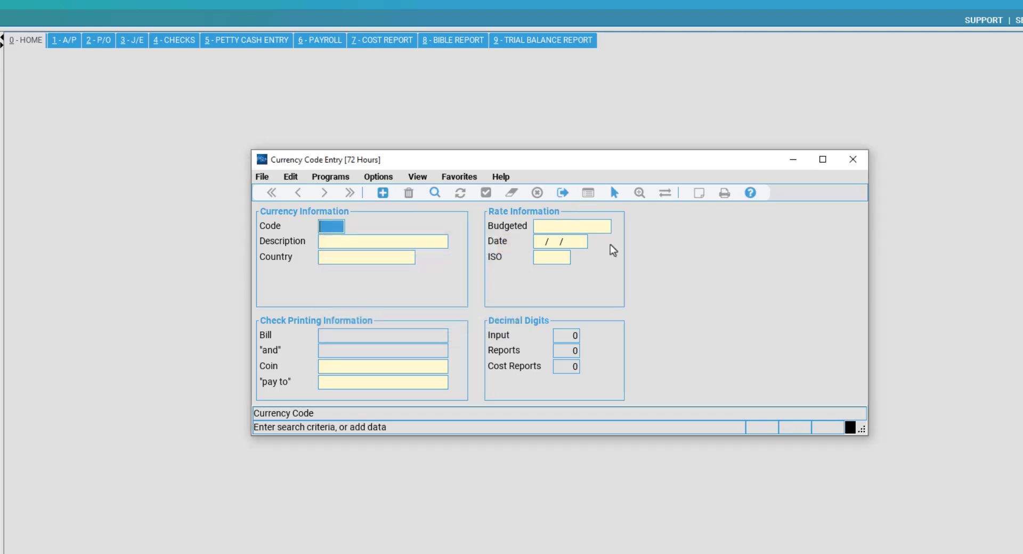
pyautogui.click(853, 159)
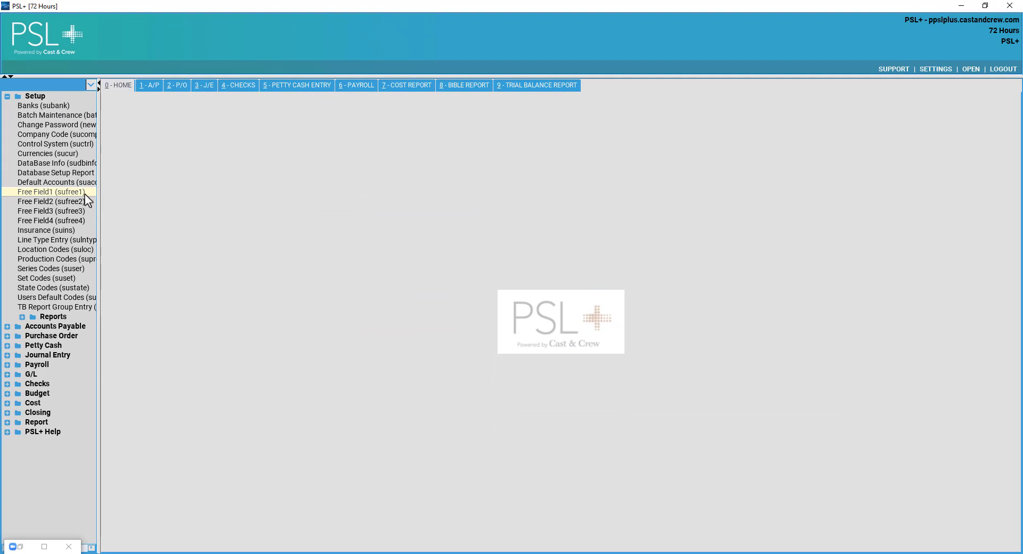
# Open the Free Field1 (sufree1) entry from the Setup list.
pyautogui.click(86, 193)
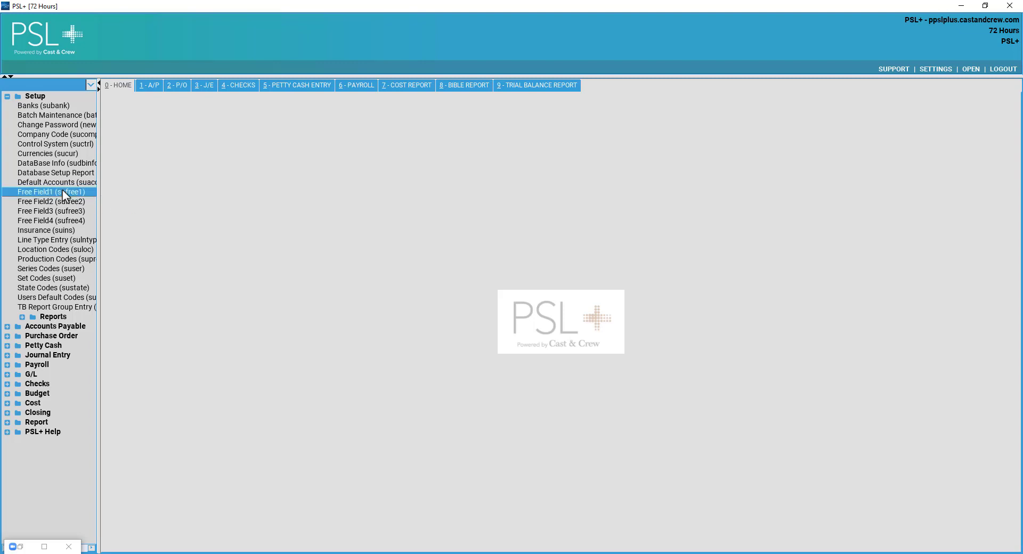
pyautogui.doubleClick(72, 192)
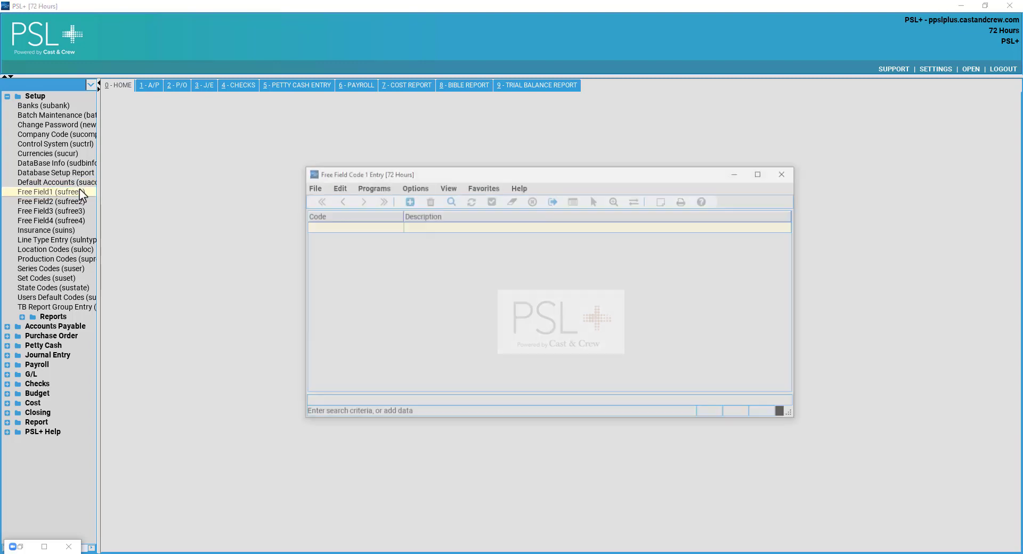
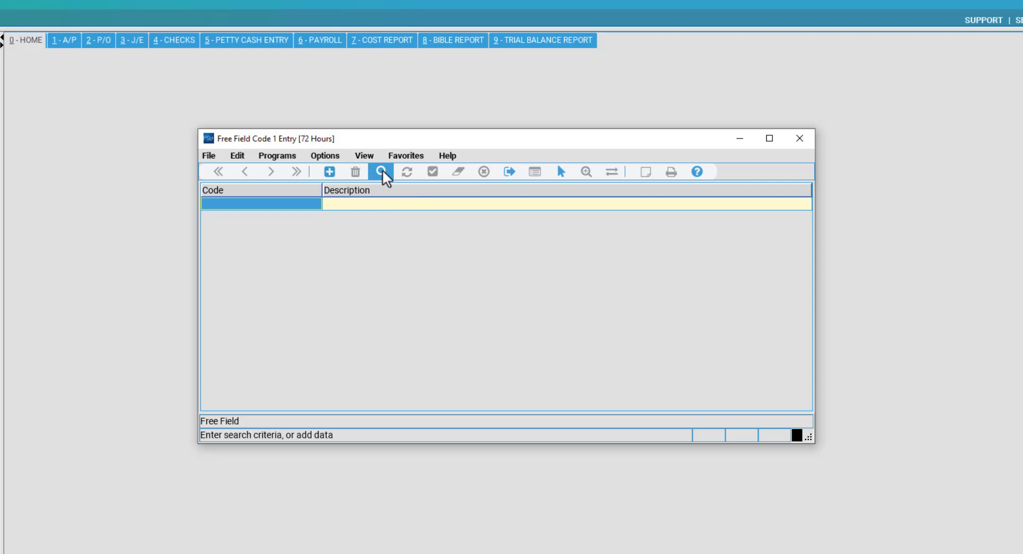
# List Free Field 1 codes CA (CALIFORNIA TAX INCENTIVE) and NQ (NON-QUALIFIED), then begin a new row.
pyautogui.click(382, 171)
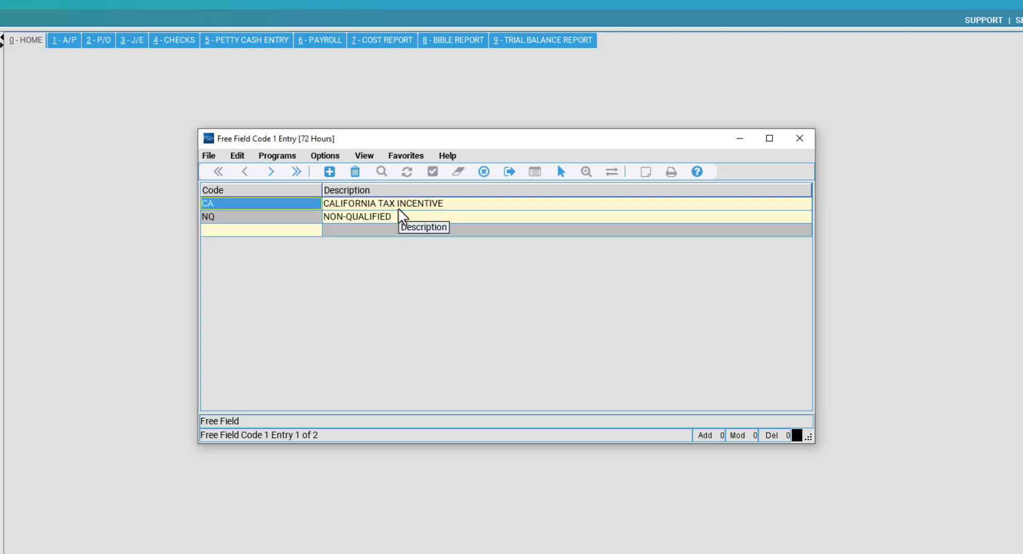
pyautogui.click(336, 217)
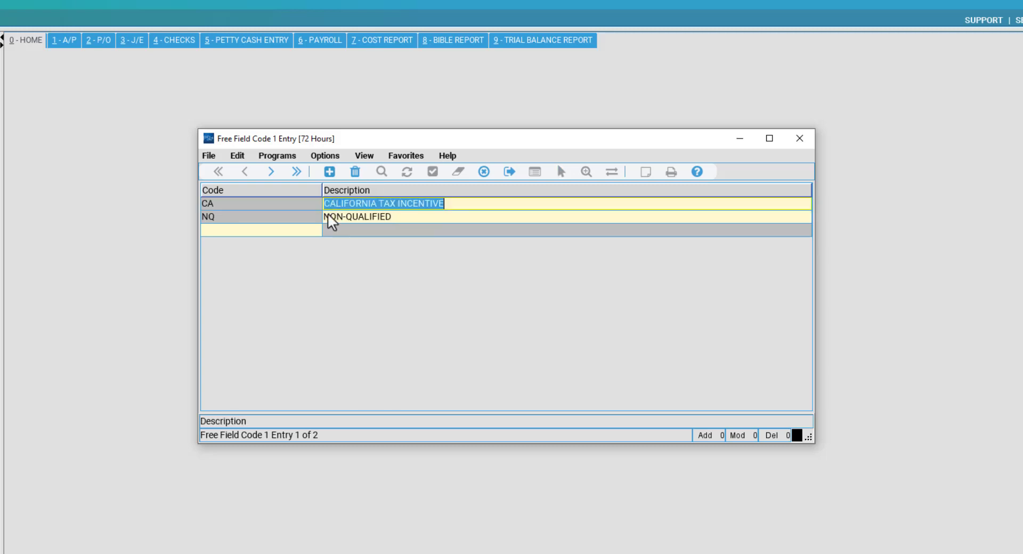
pyautogui.click(263, 220)
pyautogui.click(379, 217)
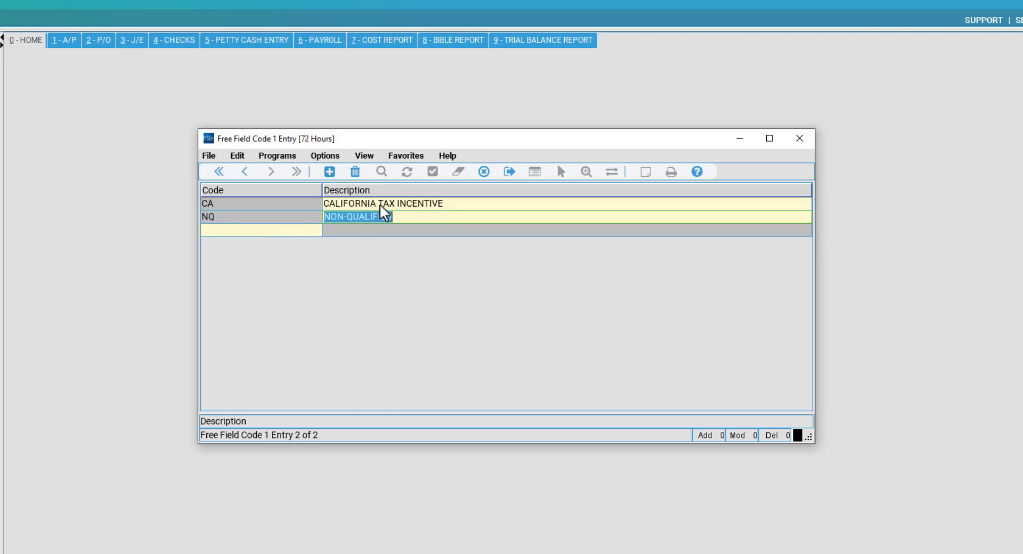
pyautogui.click(384, 205)
pyautogui.click(411, 217)
pyautogui.click(276, 229)
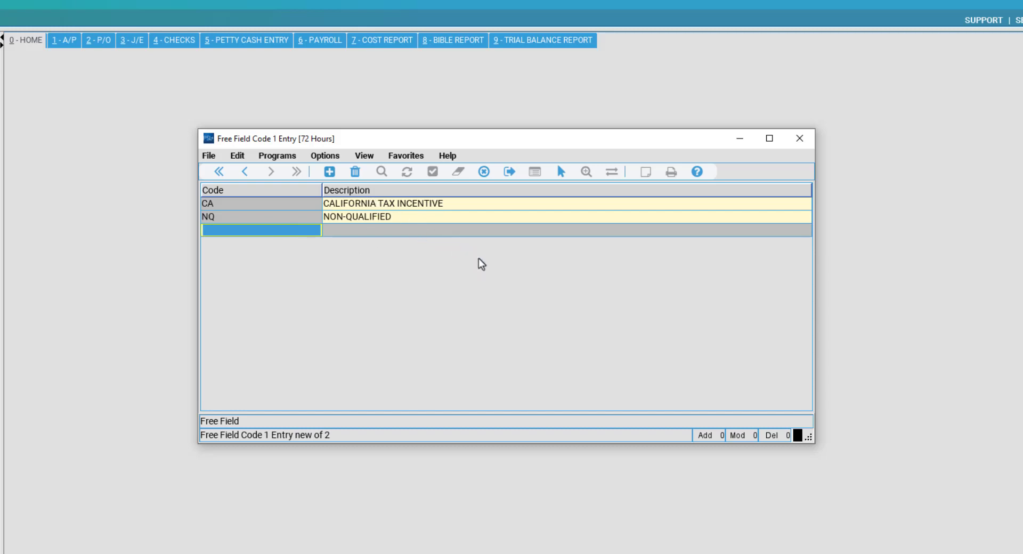
# Enter code GA with the description 'georgia tax incentive'.
pyautogui.write('GA')
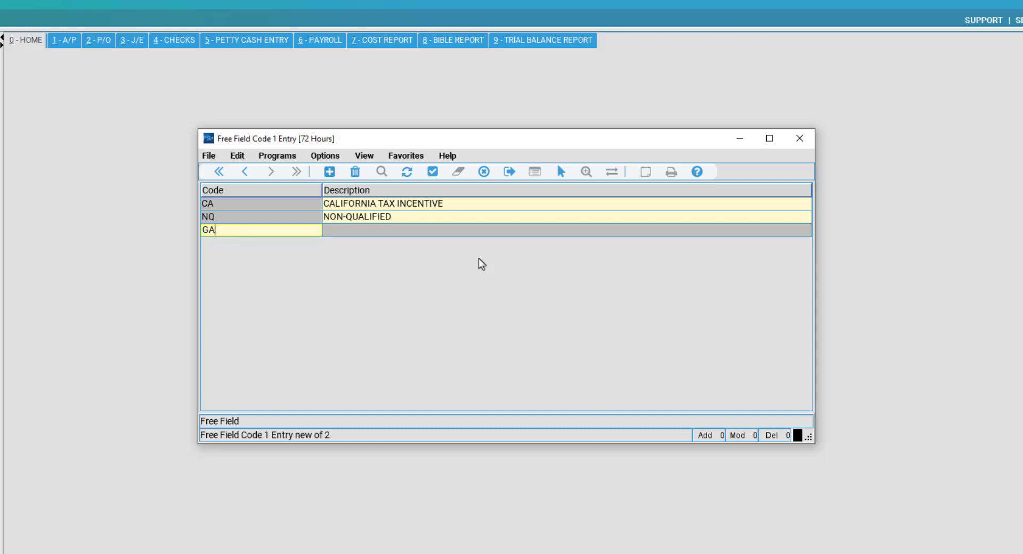
pyautogui.press('Tab')
pyautogui.write('georgia tax')
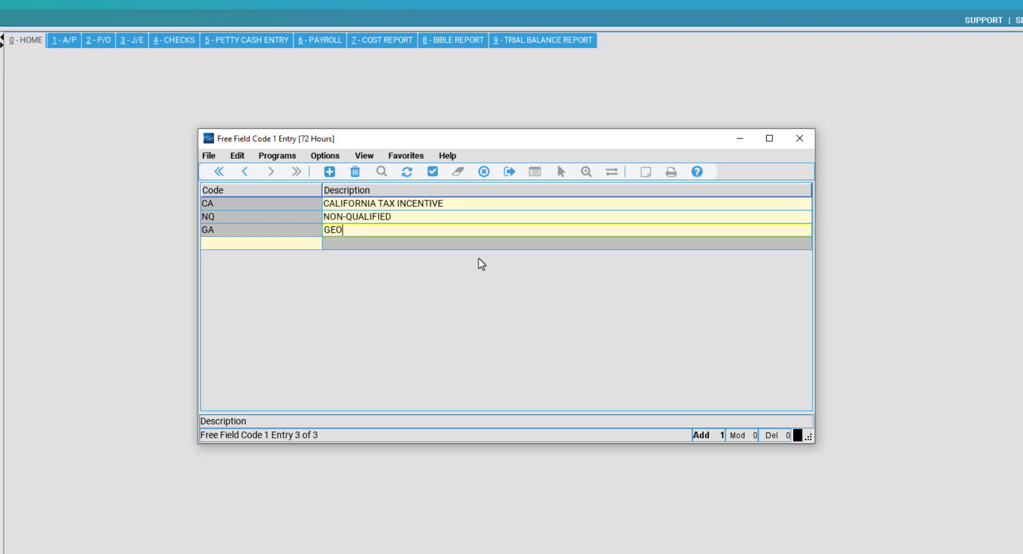
pyautogui.write(' incentive')
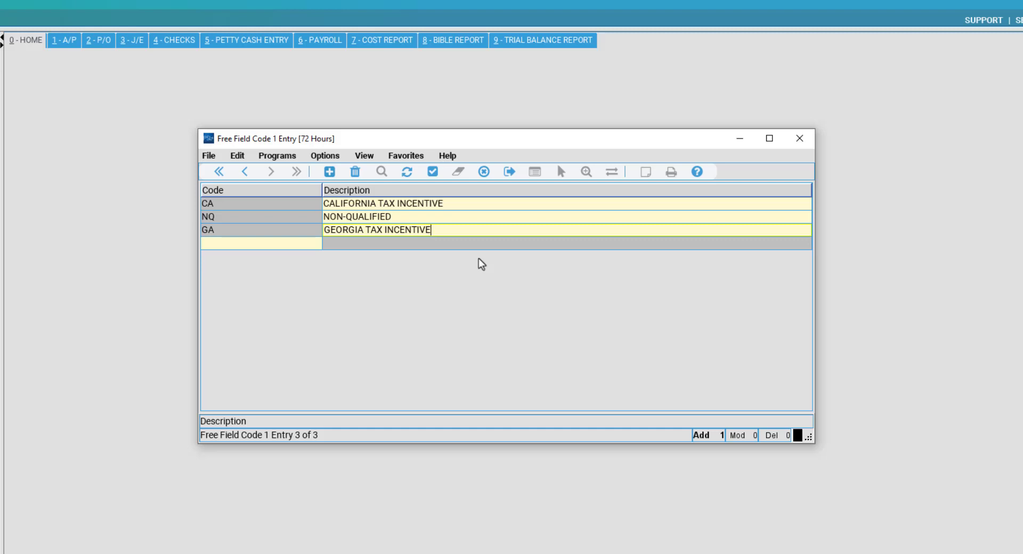
# Review the CA, NQ and GA rows' codes and descriptions.
pyautogui.click(450, 219)
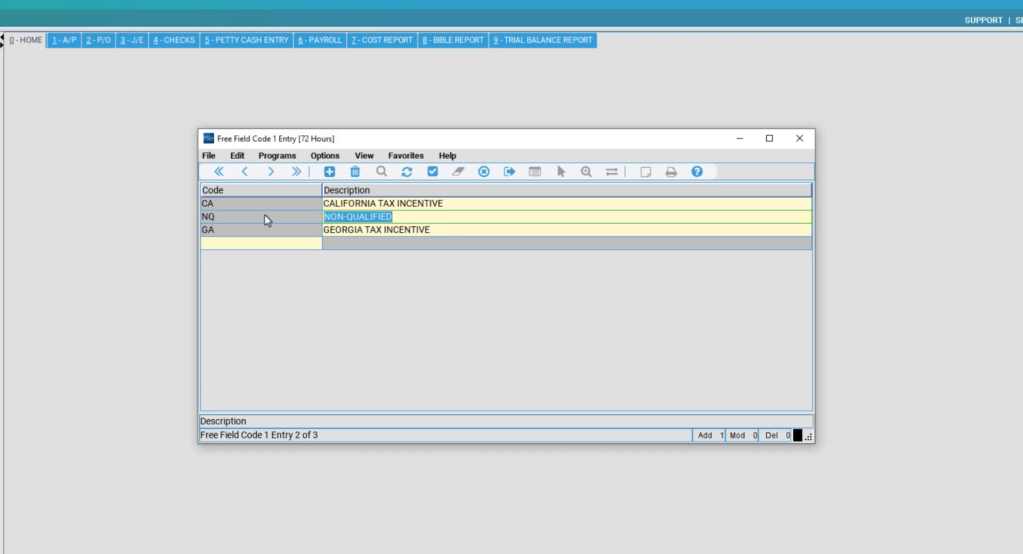
pyautogui.click(352, 216)
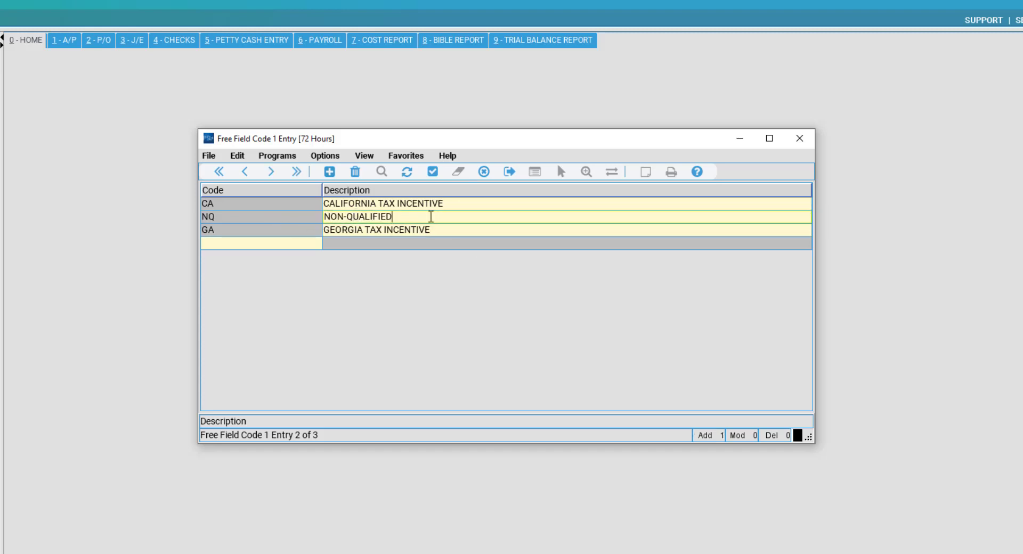
pyautogui.moveTo(431, 216); pyautogui.dragTo(466, 208)
pyautogui.click(426, 217)
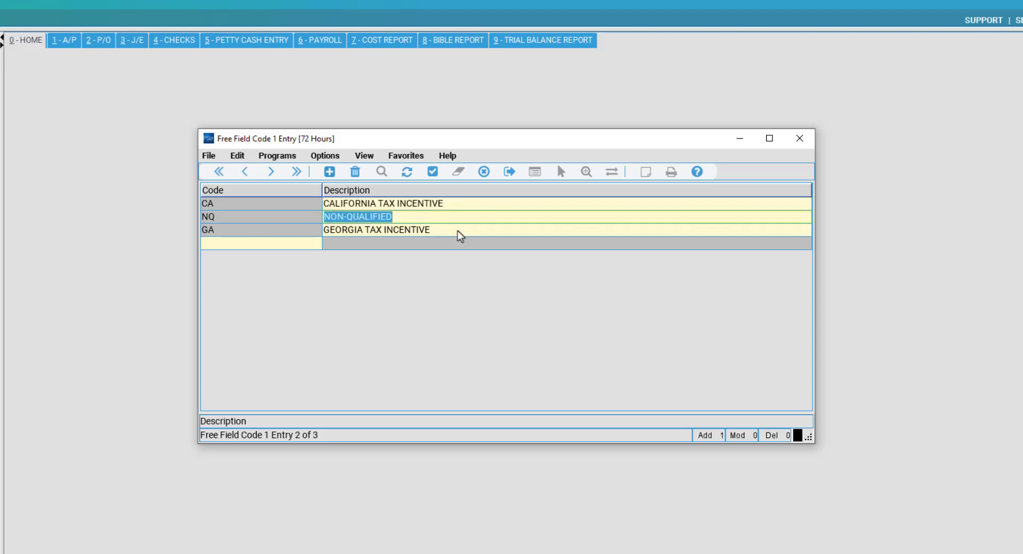
pyautogui.moveTo(326, 230); pyautogui.dragTo(442, 221)
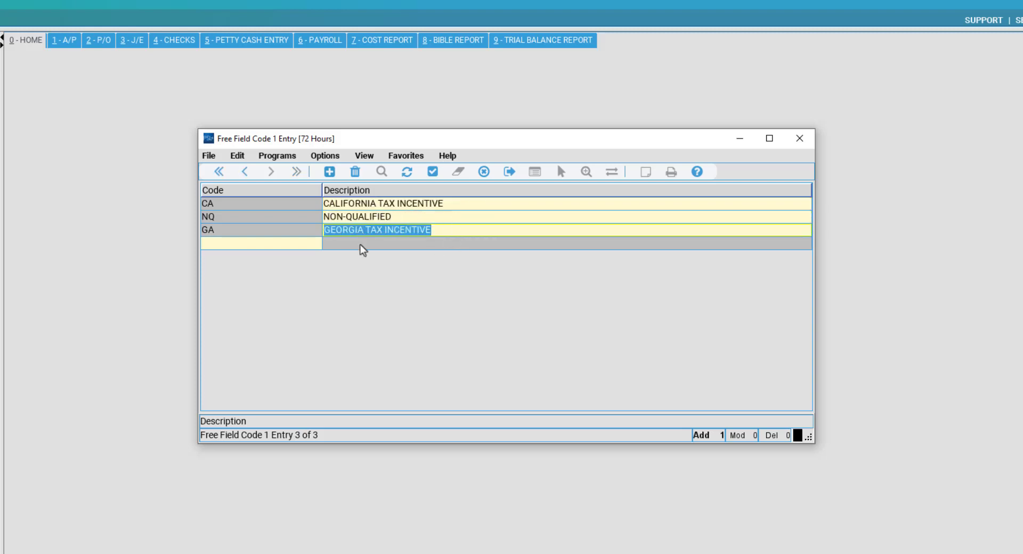
pyautogui.click(277, 244)
pyautogui.click(380, 231)
pyautogui.click(242, 230)
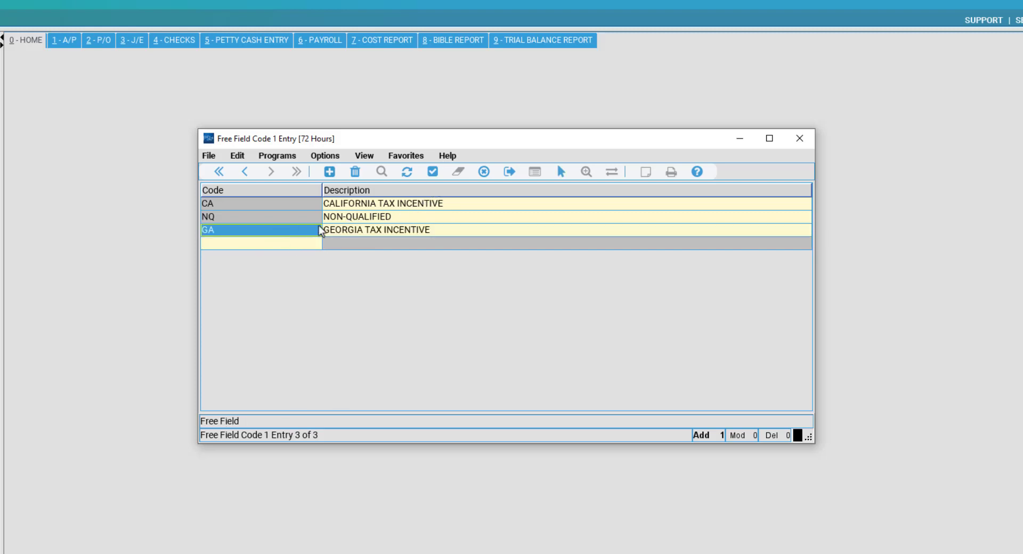
pyautogui.click(339, 231)
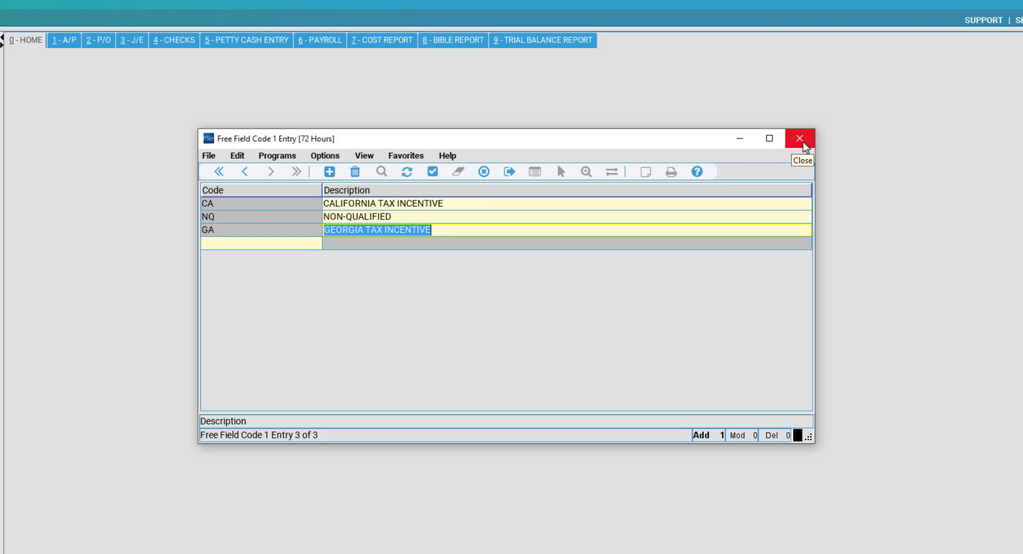
# Close Free Field Code 1 Entry, choosing to cancel the unsaved GA code and exit.
pyautogui.click(800, 148)
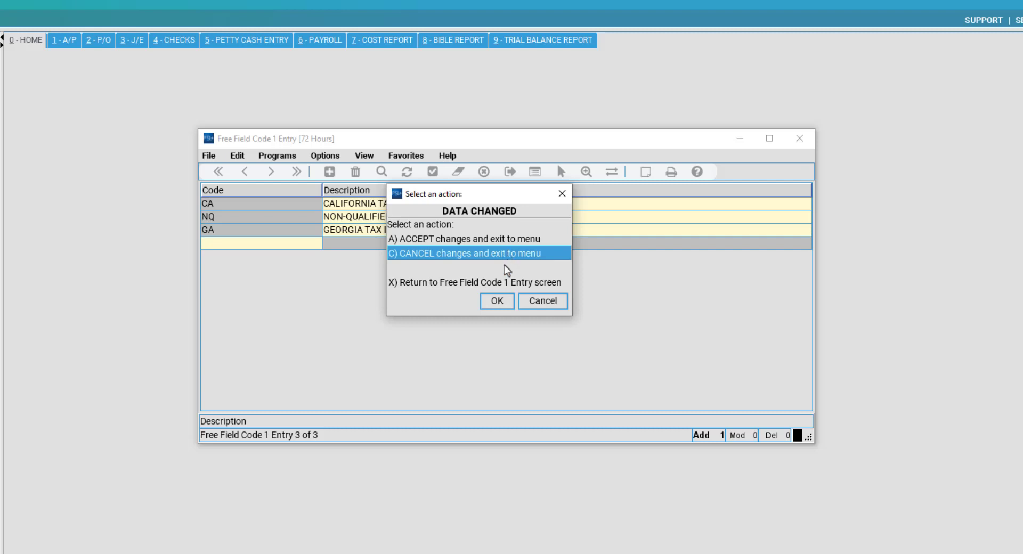
pyautogui.moveTo(422, 196); pyautogui.dragTo(446, 156)
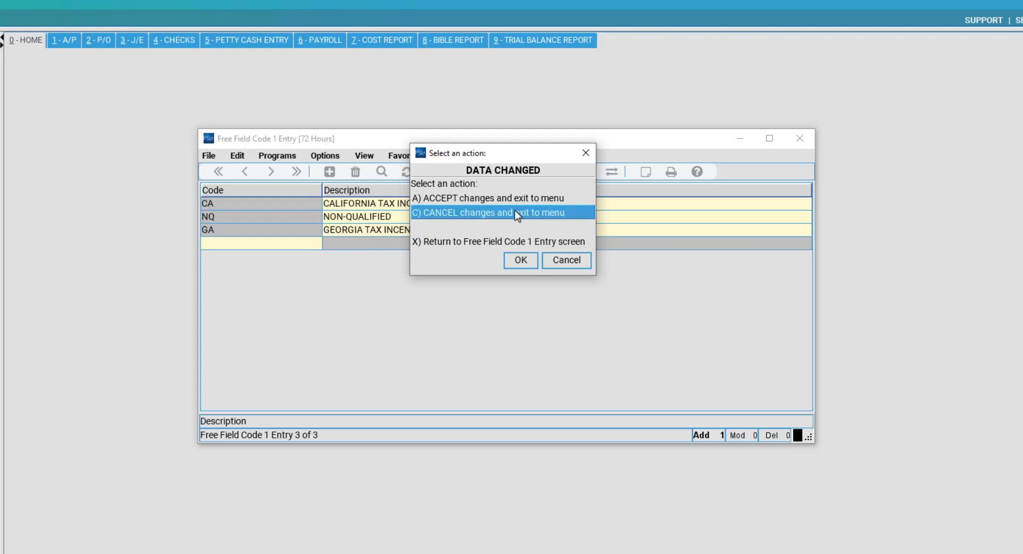
pyautogui.moveTo(489, 155); pyautogui.dragTo(462, 222)
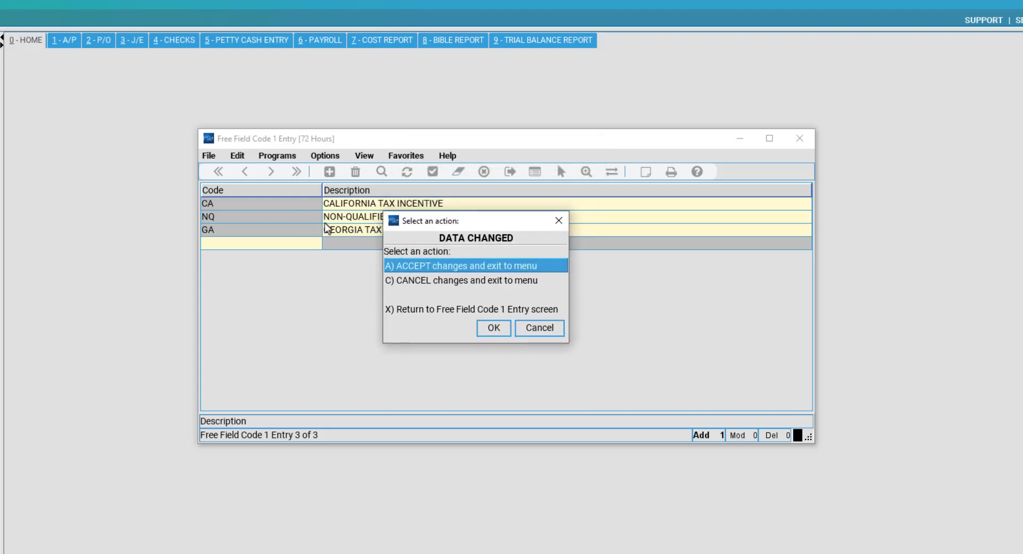
pyautogui.click(459, 281)
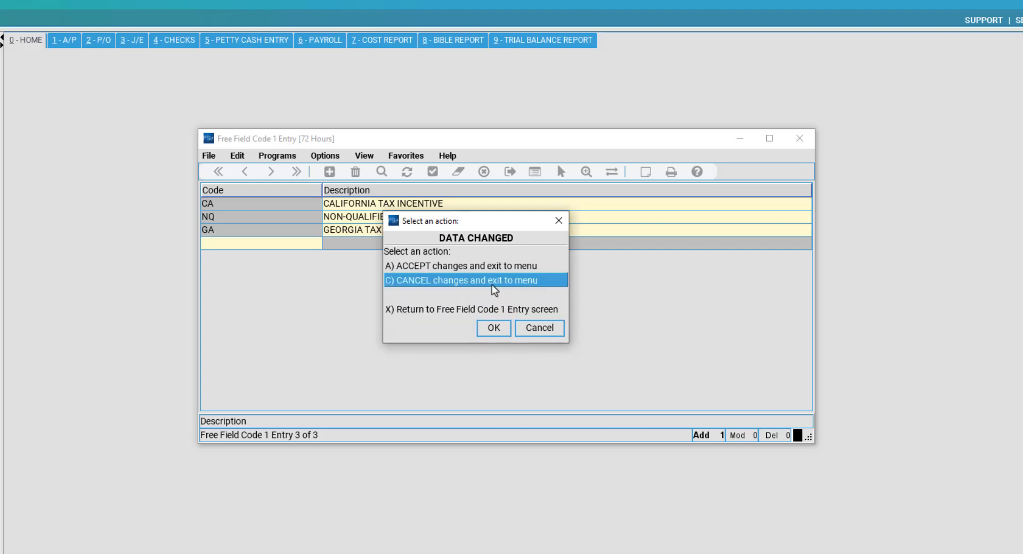
pyautogui.press('Return')
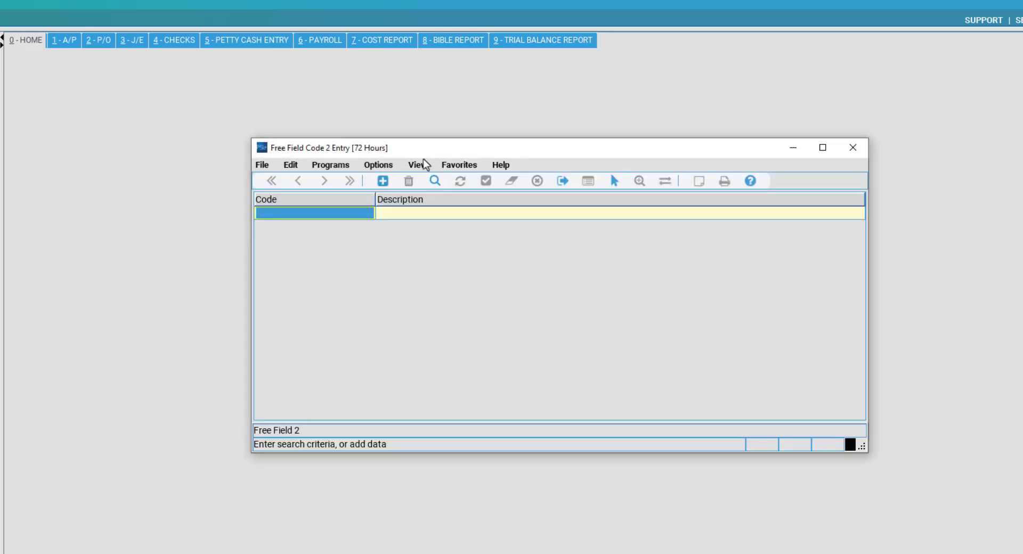
# Find the Free Field 2 codes, showing A (ASSET), and close the entry window.
pyautogui.moveTo(406, 153); pyautogui.dragTo(361, 145)
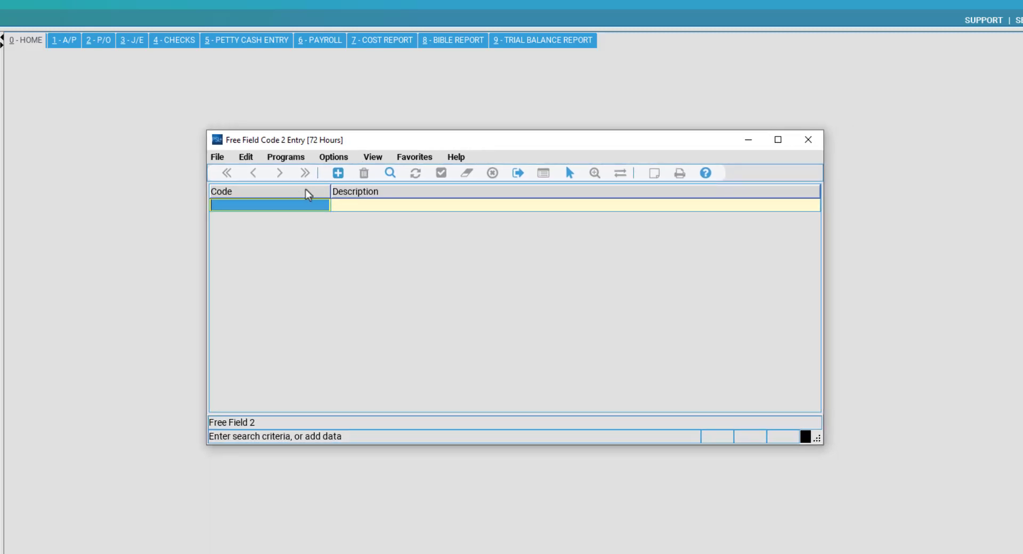
pyautogui.click(391, 174)
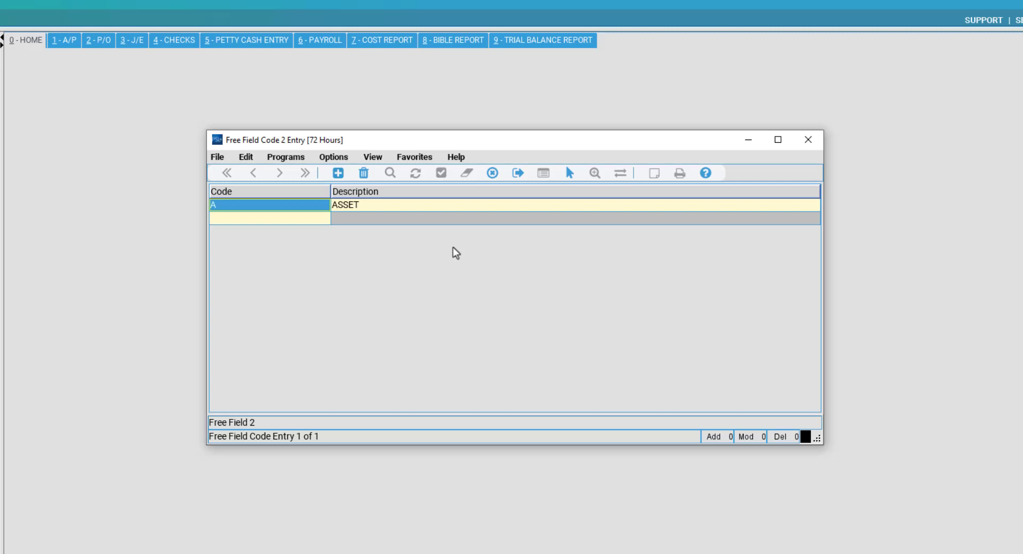
pyautogui.click(810, 144)
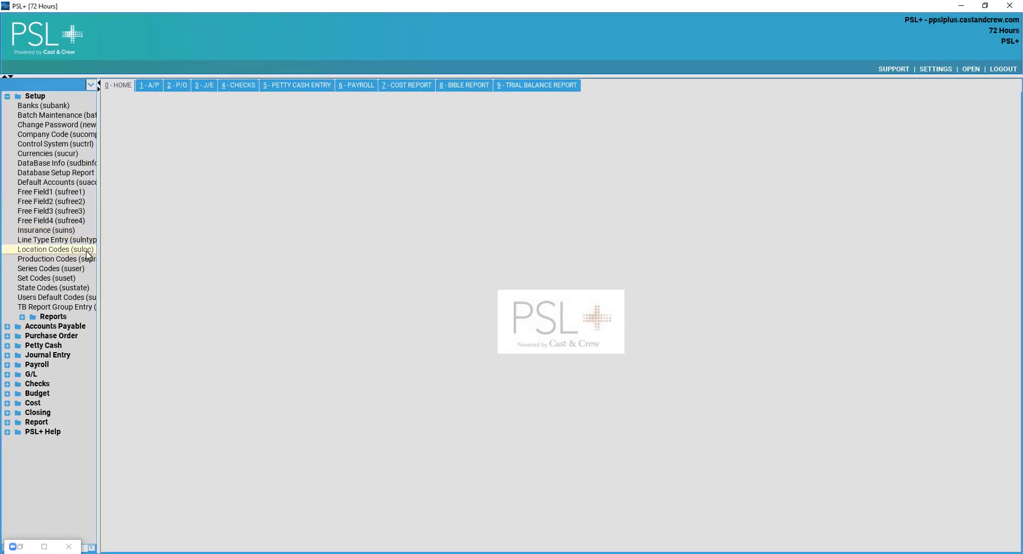
# Open Location Codes (suloc) and find PROD locations 00 DEFAULT, 01 LOS ANGELES CITY, 02 TORONTO.
pyautogui.click(92, 249)
pyautogui.click(73, 252)
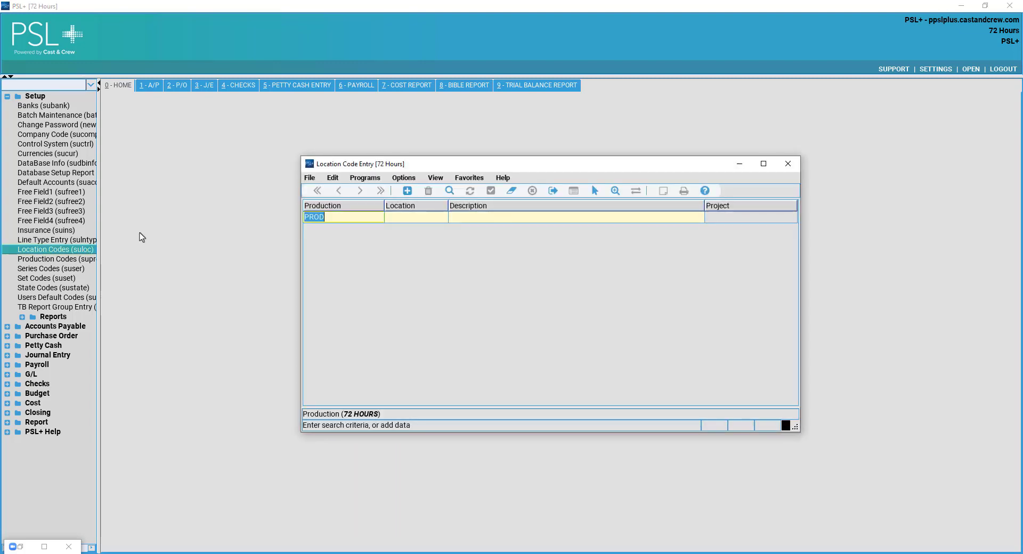
pyautogui.click(366, 218)
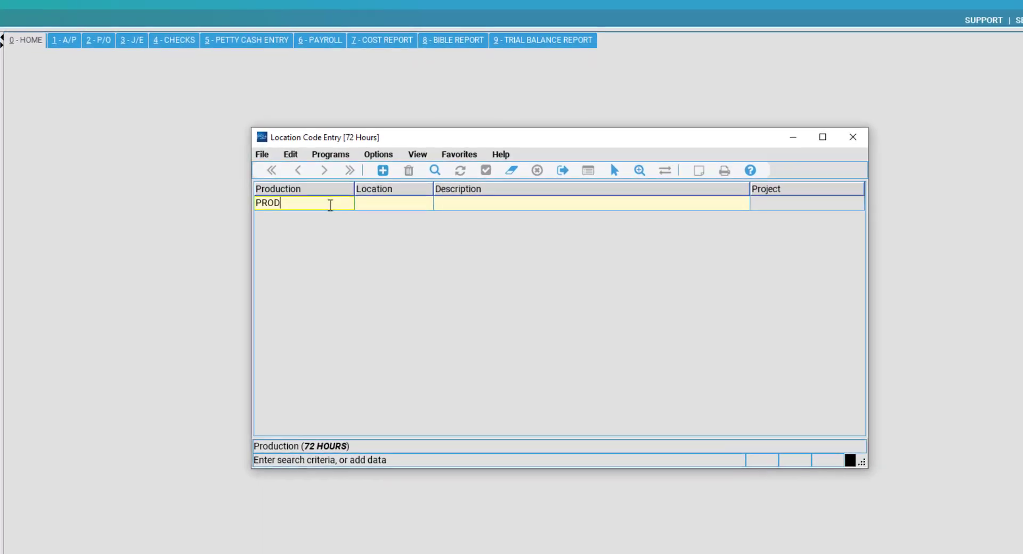
pyautogui.click(368, 204)
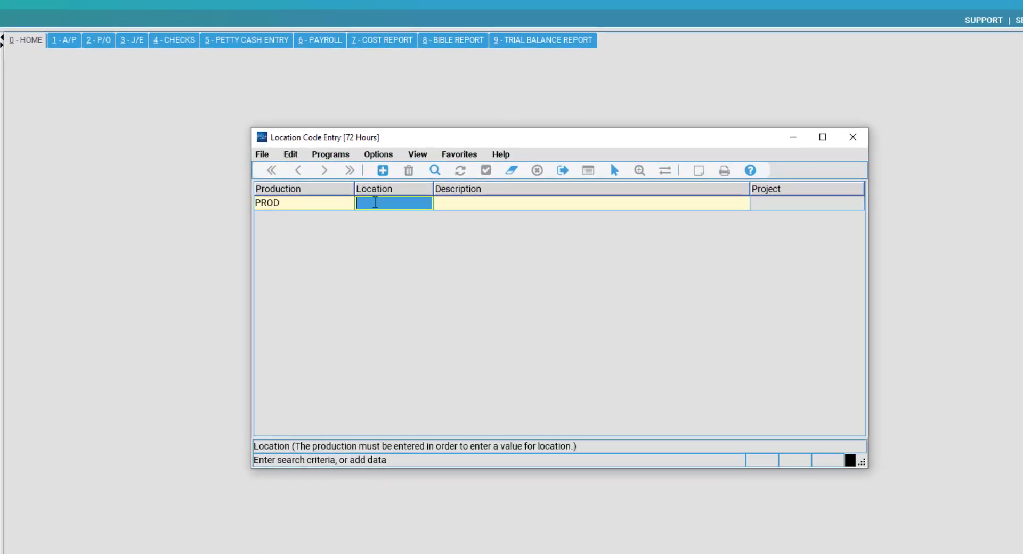
pyautogui.click(457, 205)
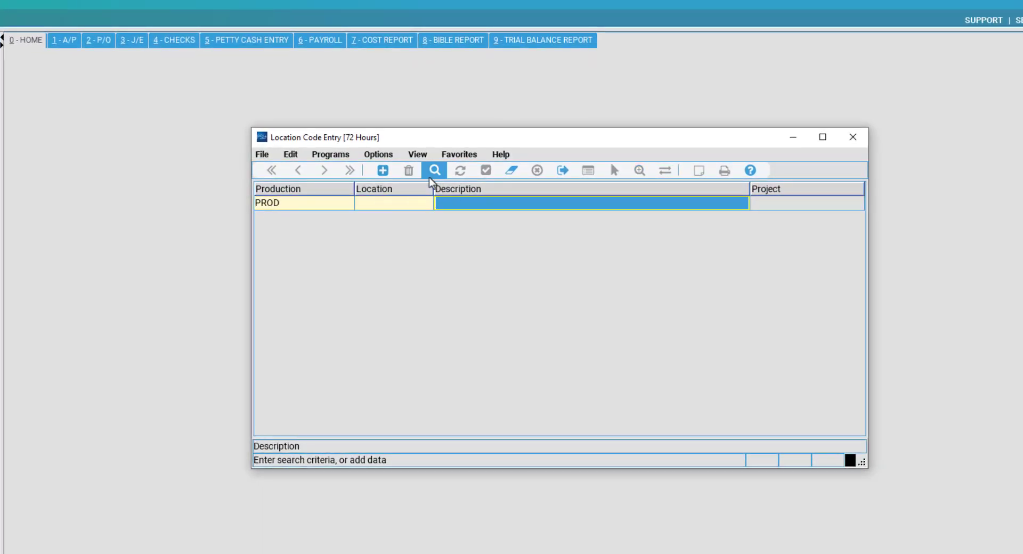
pyautogui.click(379, 203)
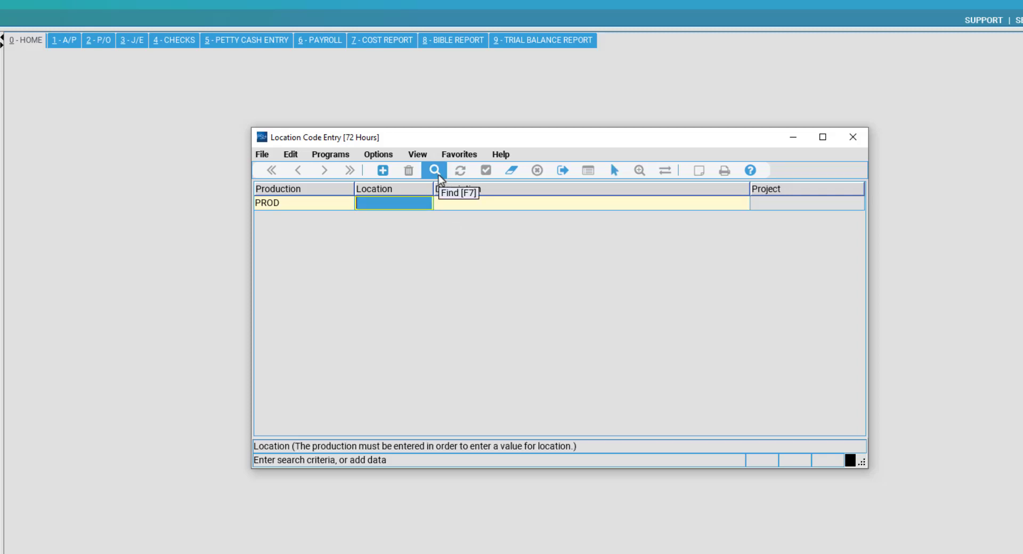
pyautogui.click(439, 175)
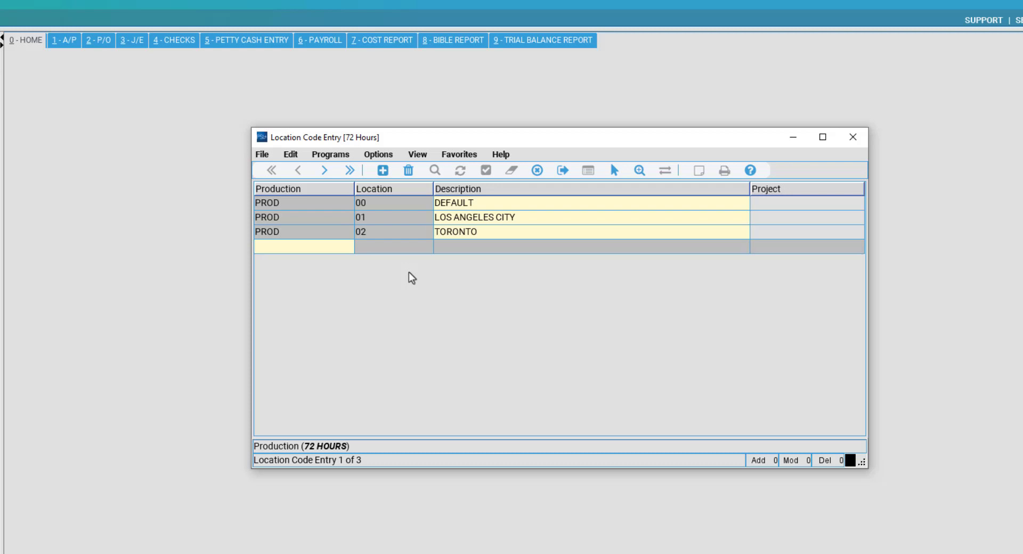
# Enter production PROD, location 03, with description MEXICO CITY.
pyautogui.write('PROD')
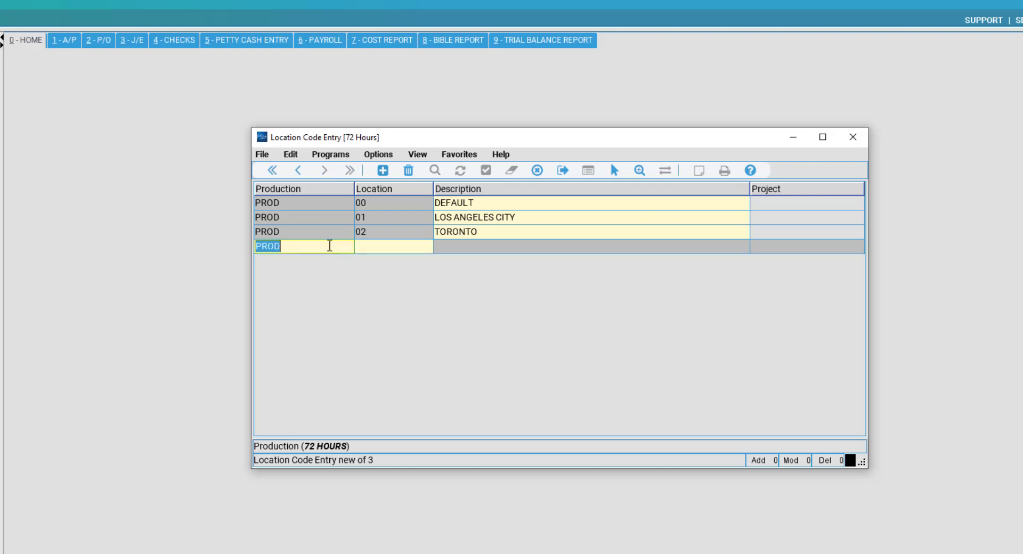
pyautogui.press('Tab')
pyautogui.write('03')
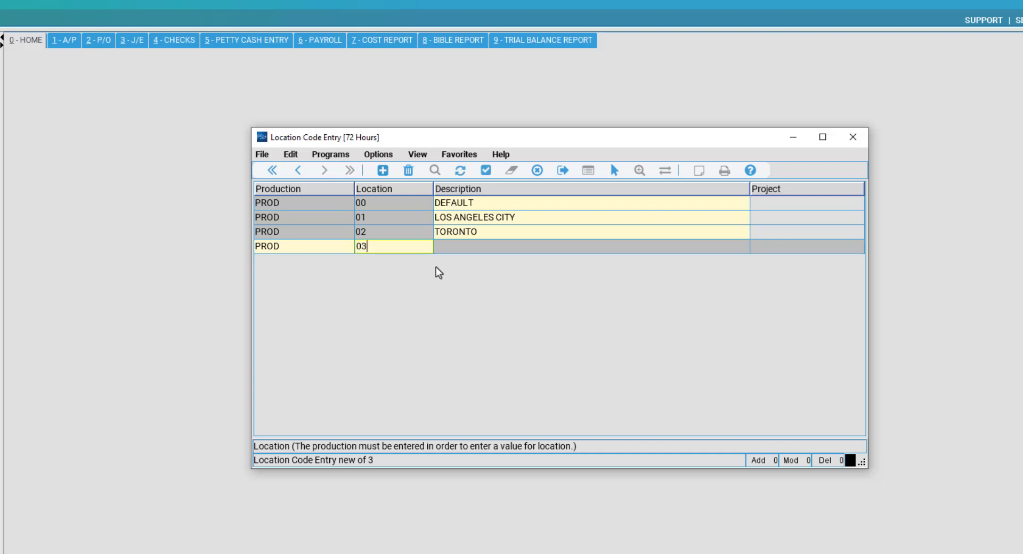
pyautogui.press('Tab')
pyautogui.write('MEXICO CITY')
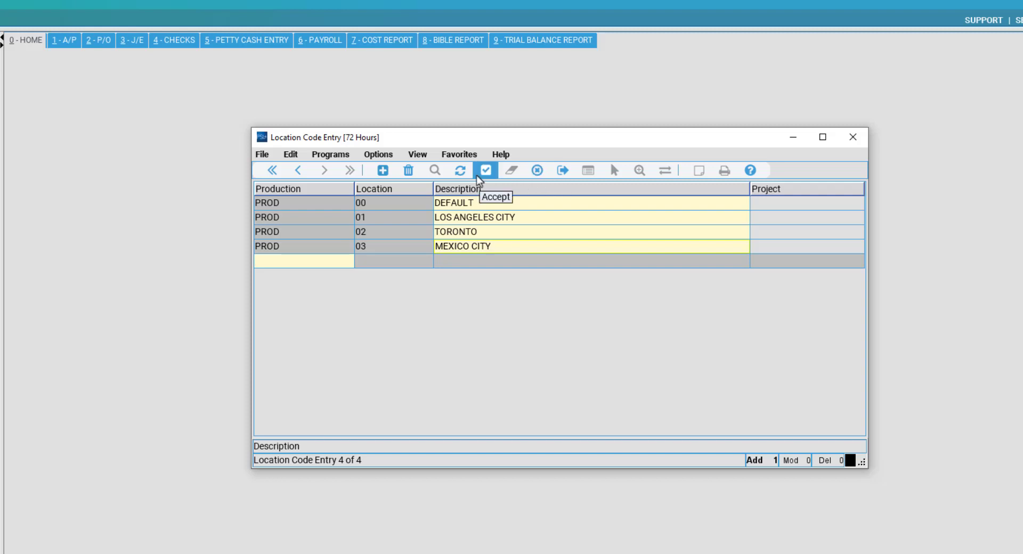
pyautogui.doubleClick(481, 246)
# Cancel the unsaved 03 MEXICO CITY entry, confirm with Yes, and close Location Code Entry.
pyautogui.click(538, 170)
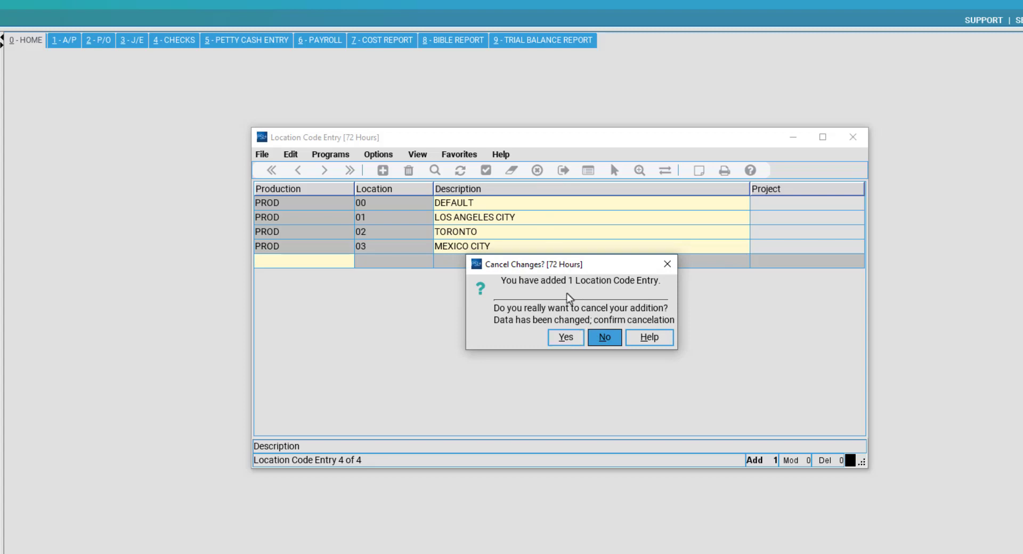
pyautogui.moveTo(565, 268); pyautogui.dragTo(483, 248)
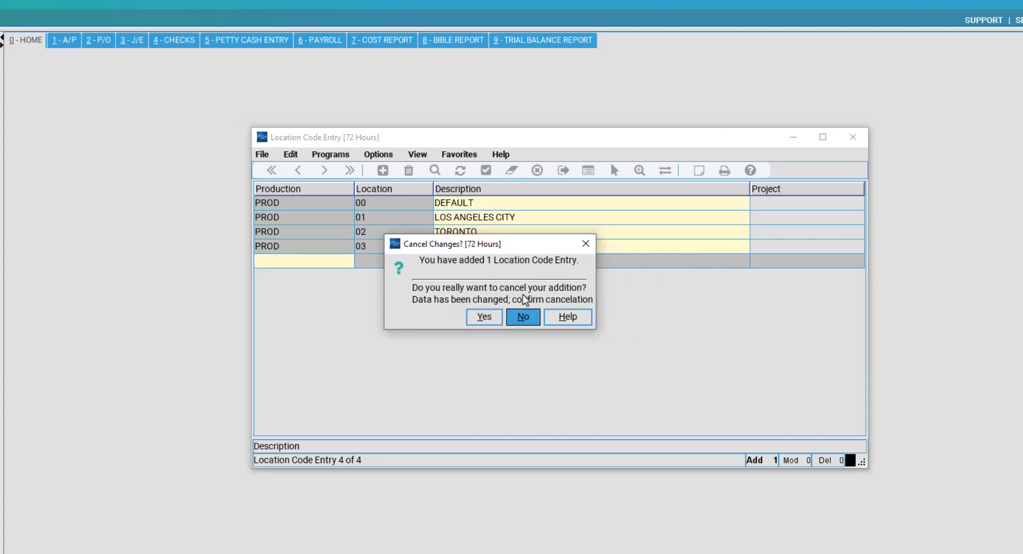
pyautogui.click(481, 322)
pyautogui.moveTo(481, 246); pyautogui.dragTo(487, 302)
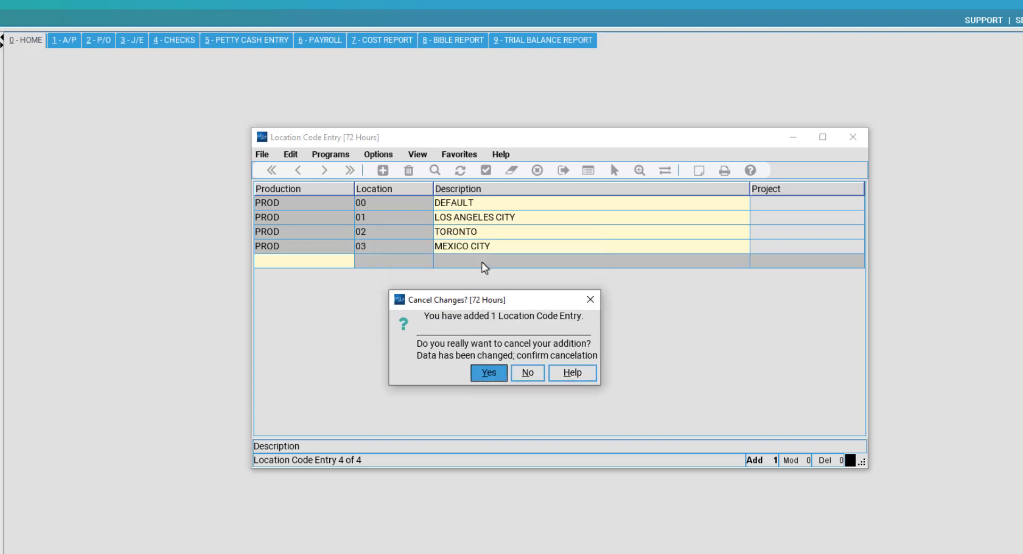
pyautogui.click(478, 376)
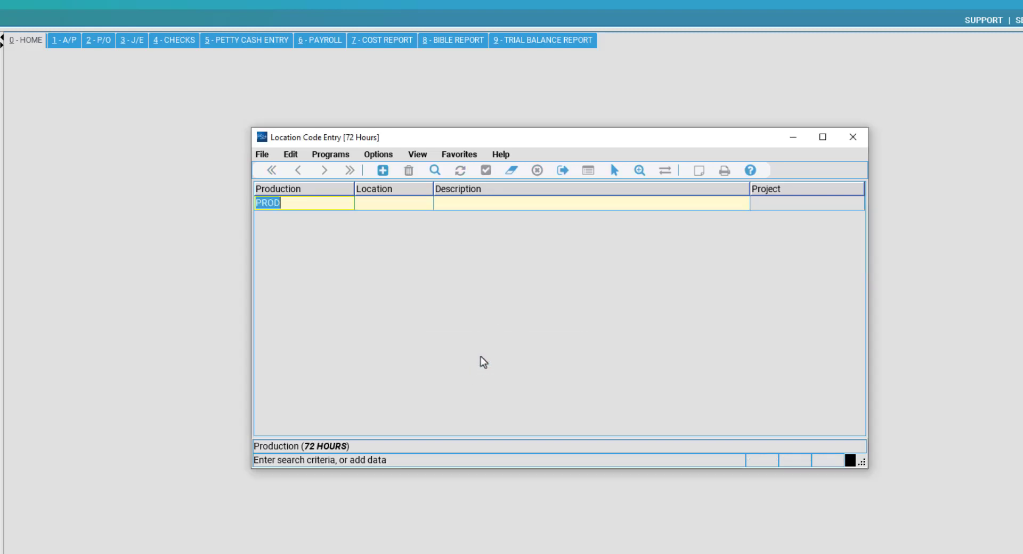
pyautogui.click(852, 137)
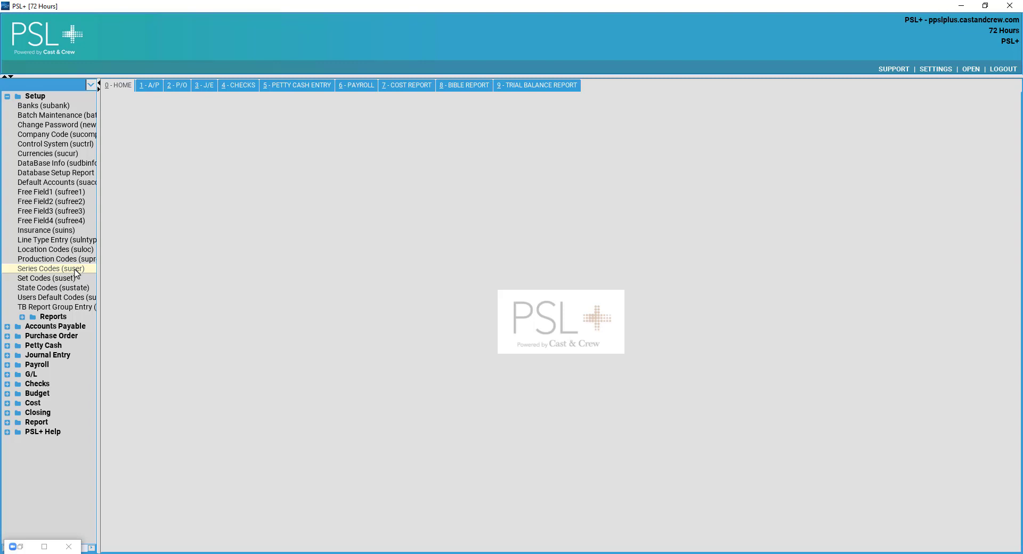
# Open Series Codes (suser) and find all PROD series codes.
pyautogui.click(76, 270)
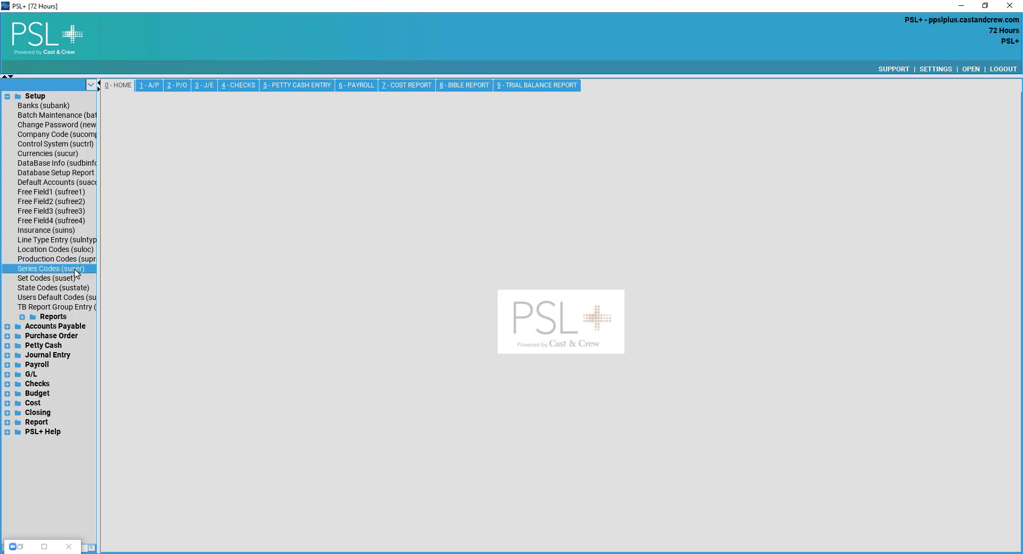
pyautogui.doubleClick(76, 270)
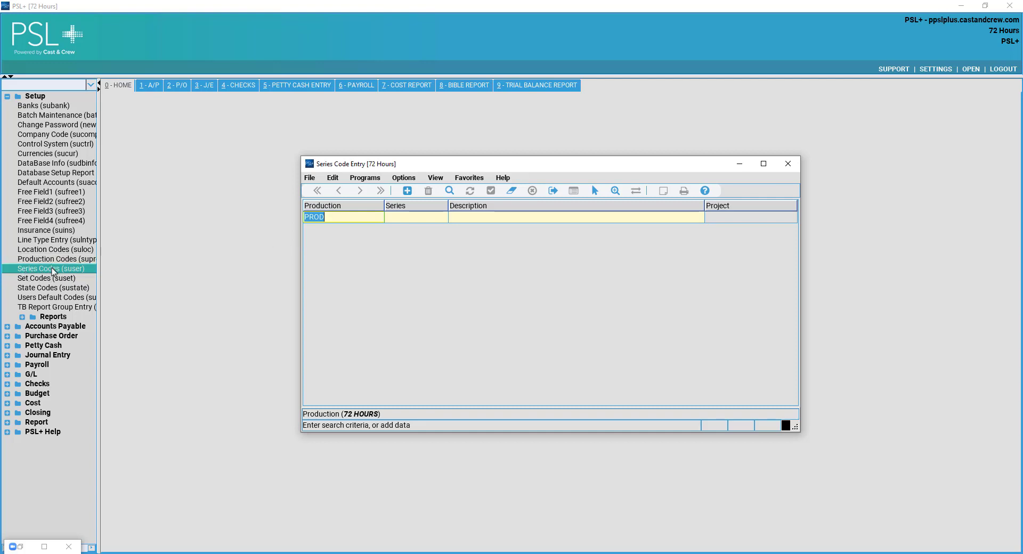
pyautogui.click(411, 214)
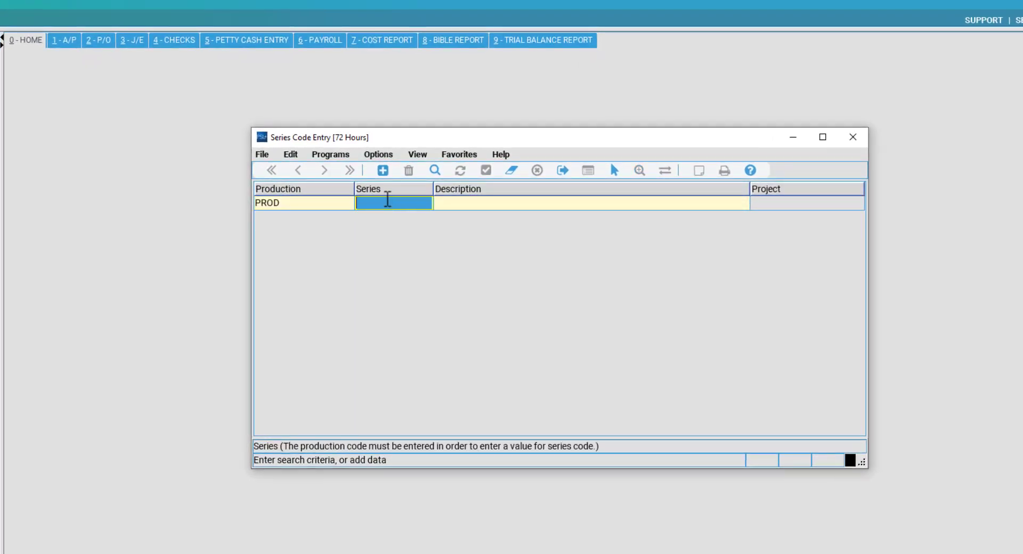
pyautogui.click(299, 202)
pyautogui.click(372, 205)
pyautogui.click(475, 202)
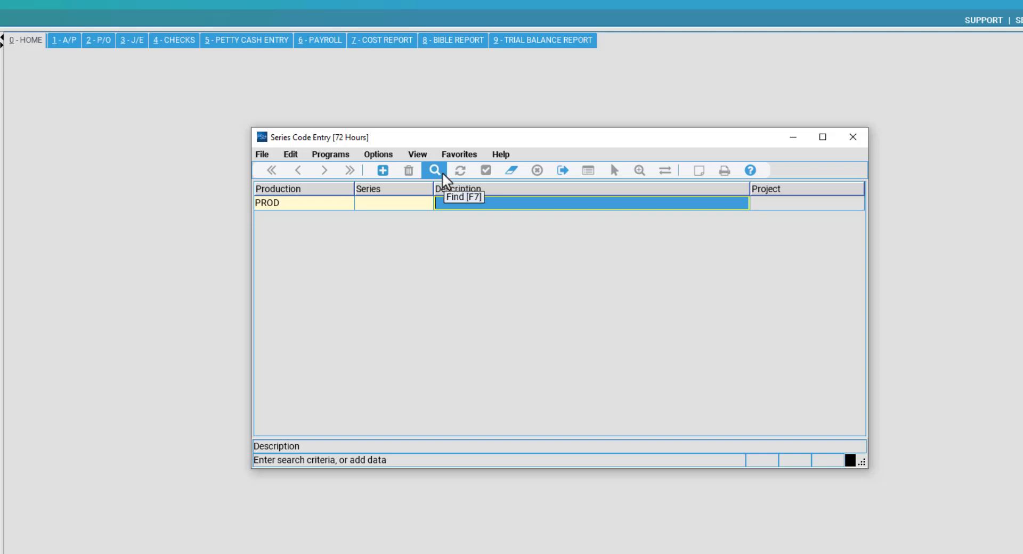
pyautogui.click(442, 172)
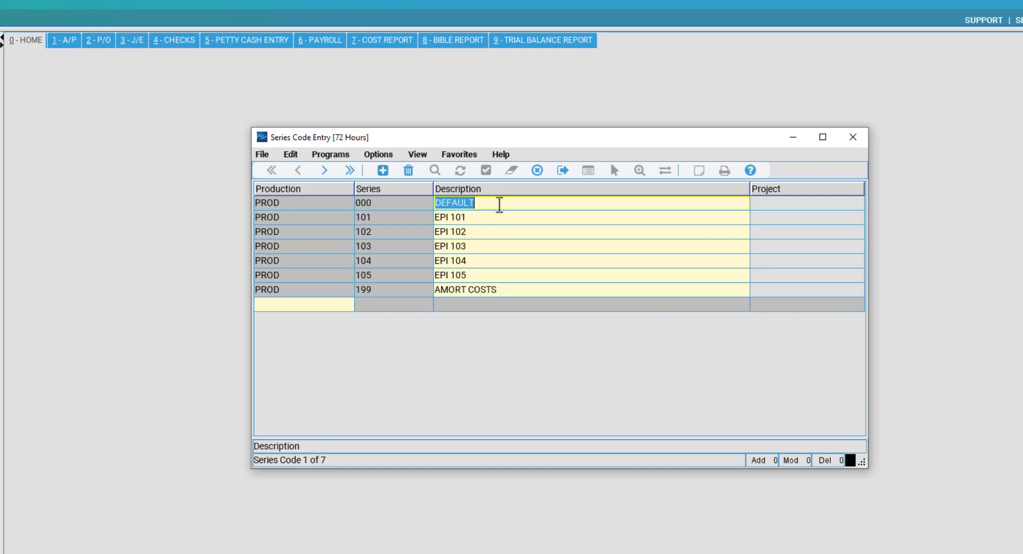
# Browse series 101–105 EPI and 199 AMORT COSTS, then begin a new series row.
pyautogui.click(479, 219)
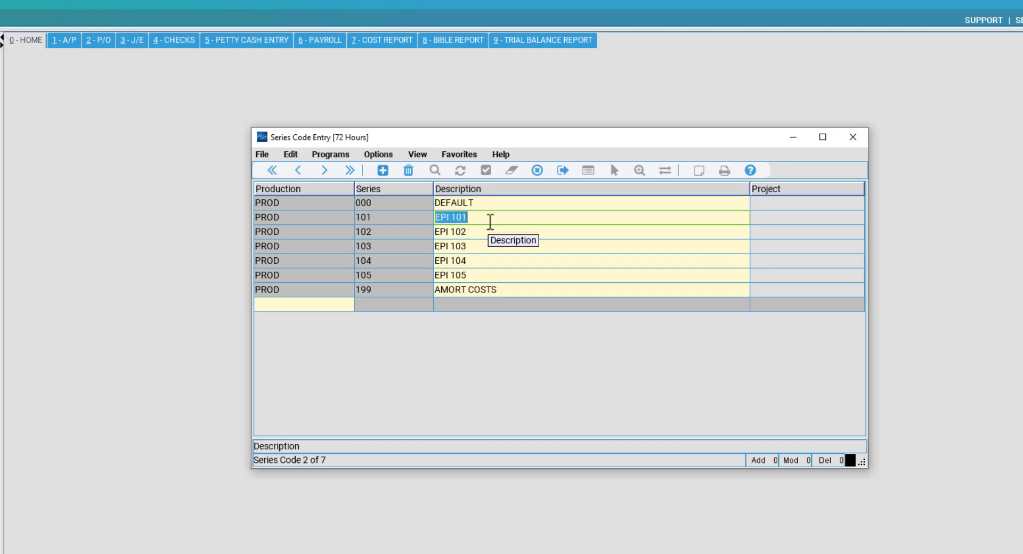
pyautogui.press('Tab')
pyautogui.press('Tab')
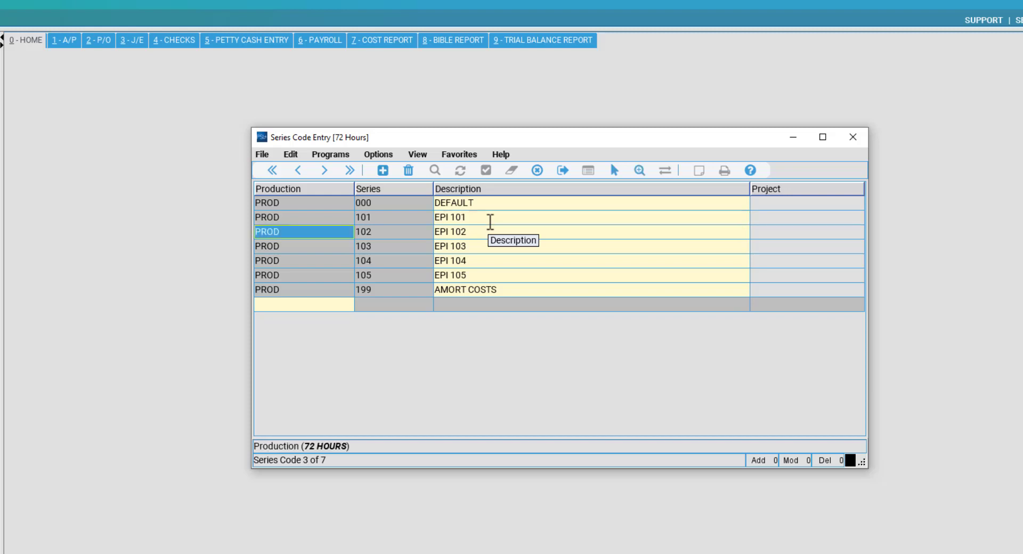
pyautogui.click(537, 276)
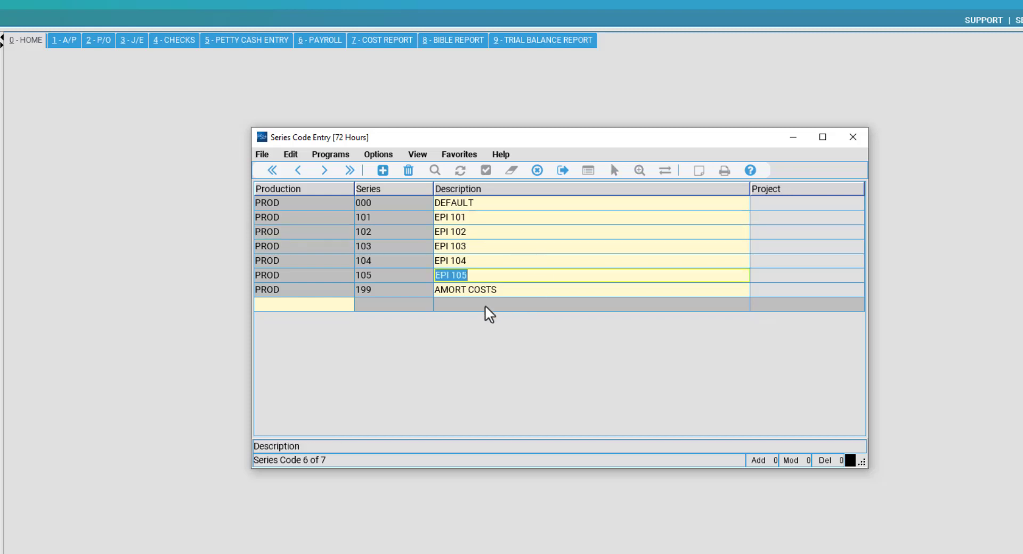
pyautogui.click(477, 290)
pyautogui.click(401, 292)
pyautogui.click(482, 293)
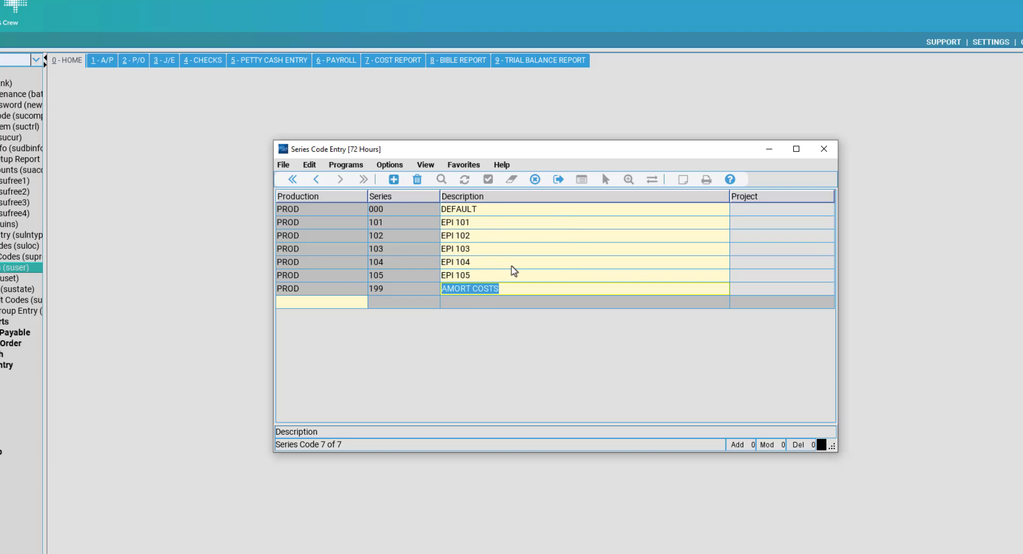
pyautogui.click(489, 275)
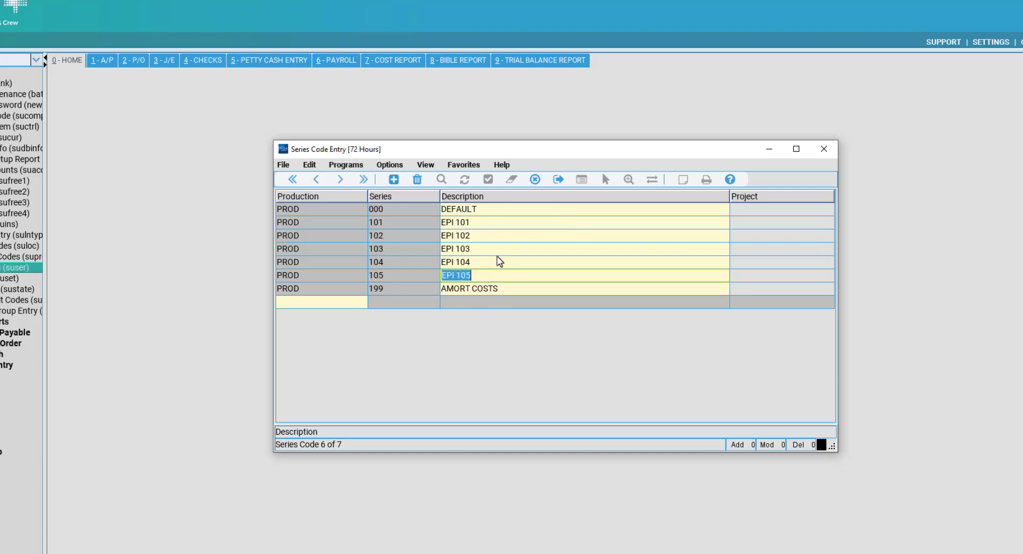
pyautogui.click(495, 276)
pyautogui.click(302, 304)
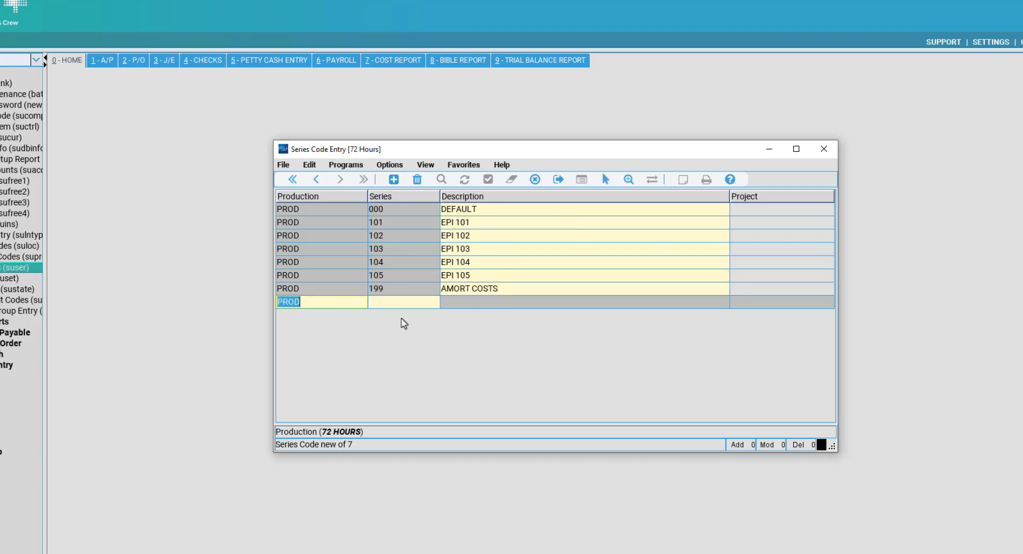
# Add PROD series 106 with description EPI 106 and accept it.
pyautogui.press('Tab')
pyautogui.write('10')
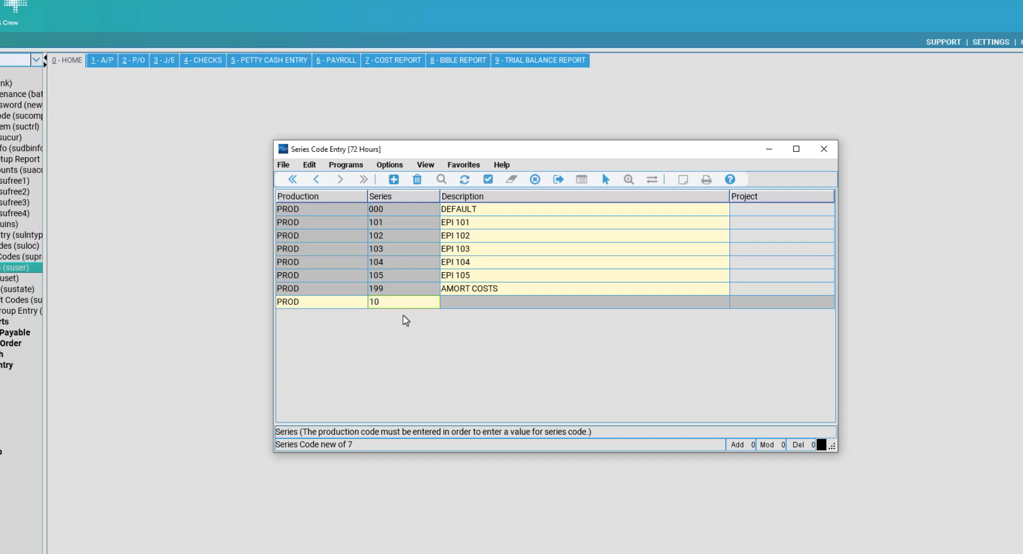
pyautogui.write('6')
pyautogui.press('Tab')
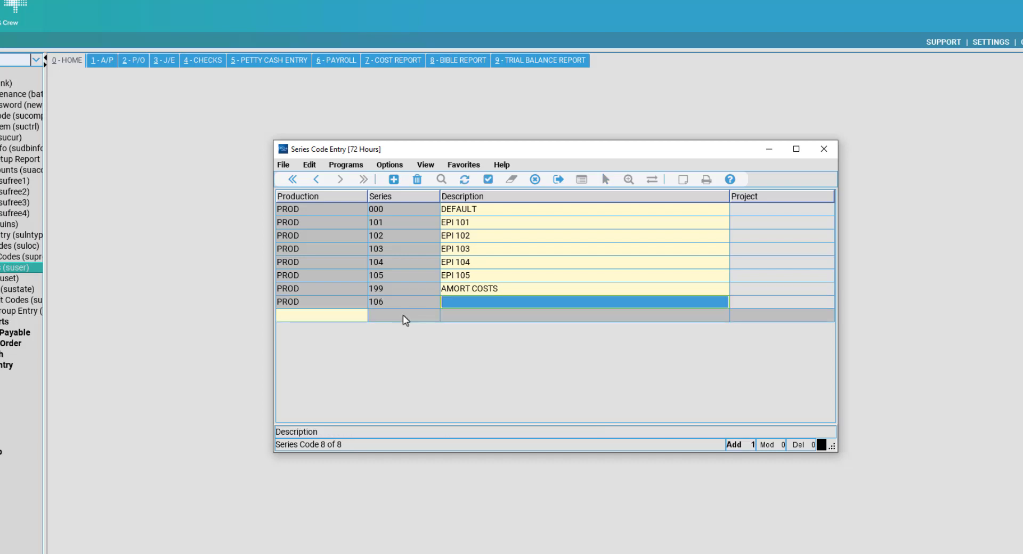
pyautogui.write('EPI 106')
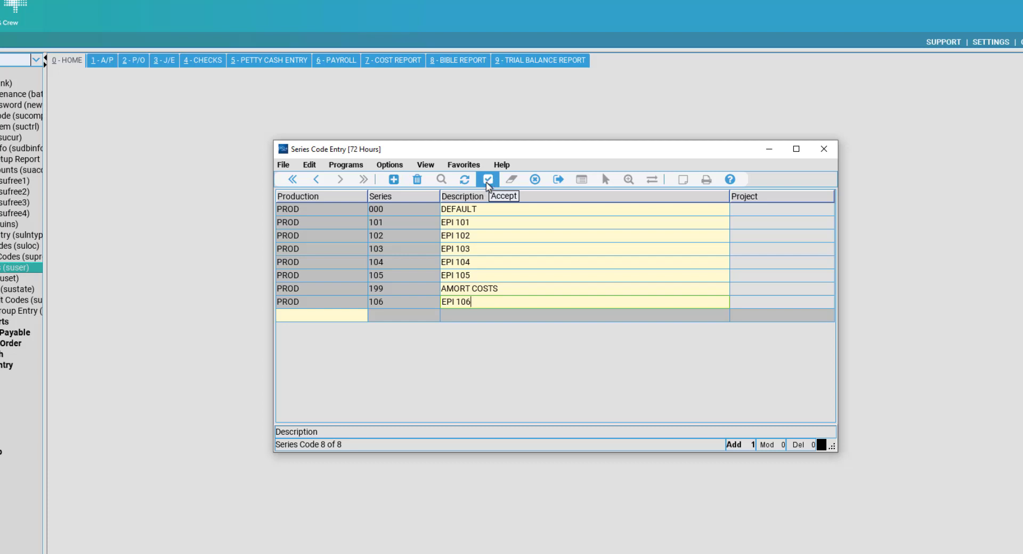
pyautogui.click(488, 185)
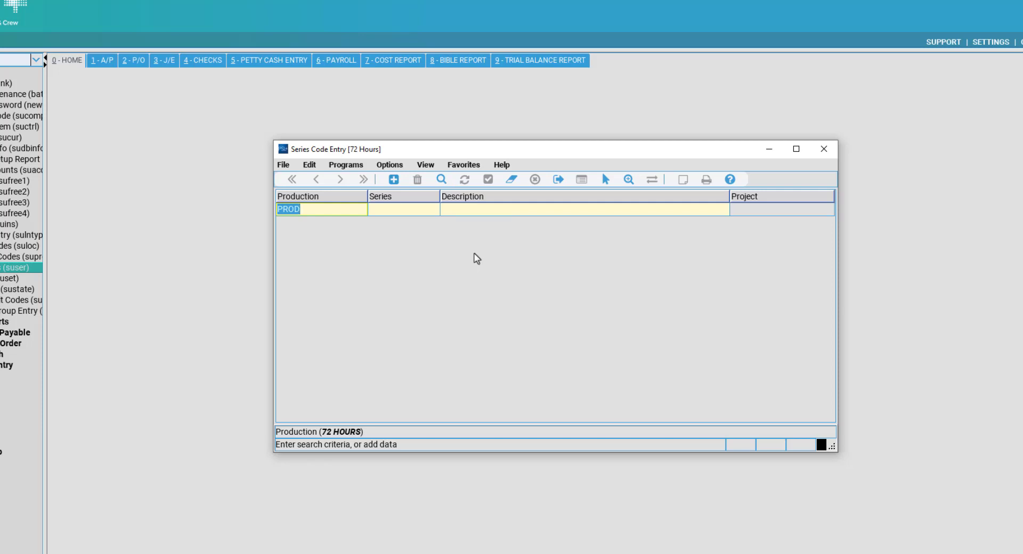
# Re-list the series to confirm 106 EPI 106, then close Series Code Entry.
pyautogui.press('Return')
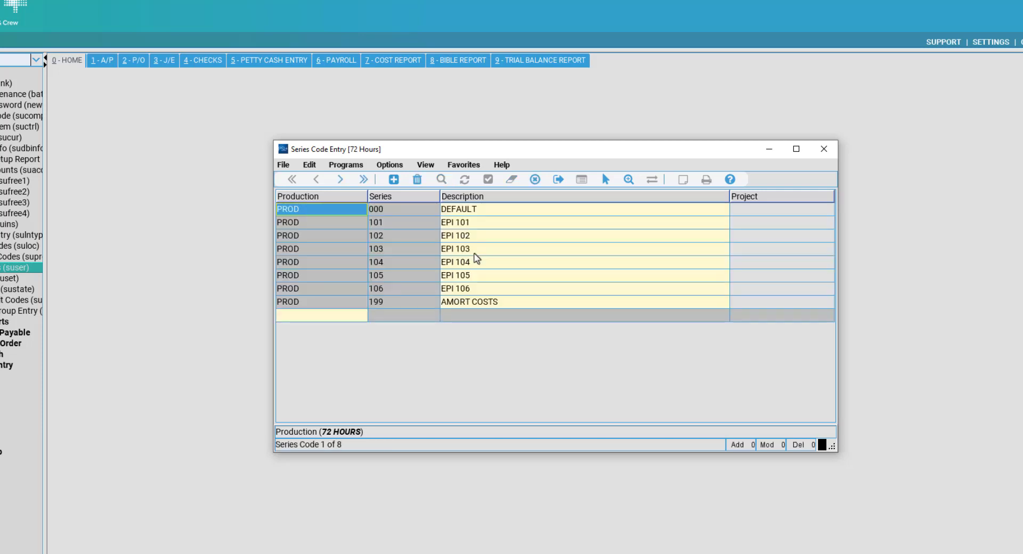
pyautogui.click(445, 292)
pyautogui.click(386, 293)
pyautogui.click(498, 291)
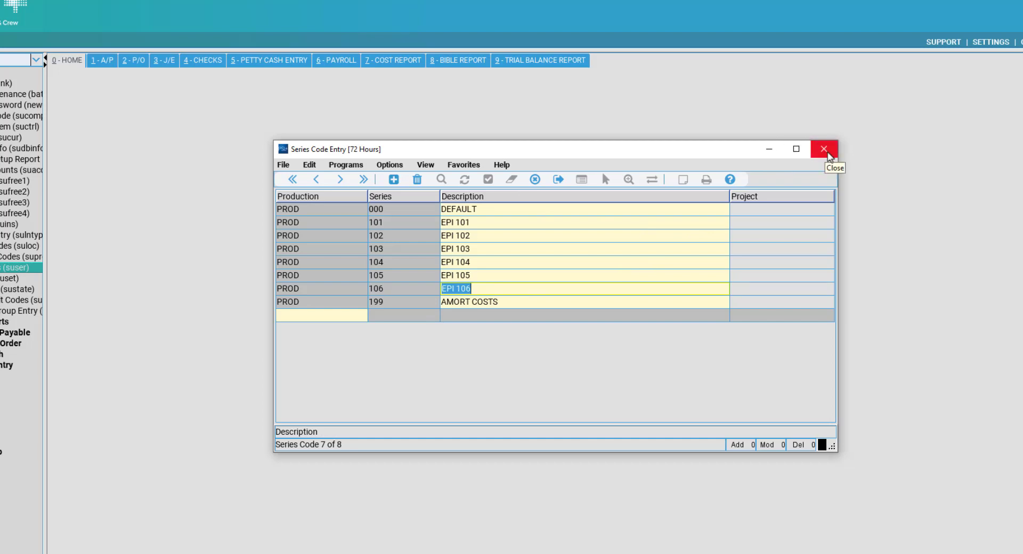
pyautogui.click(829, 156)
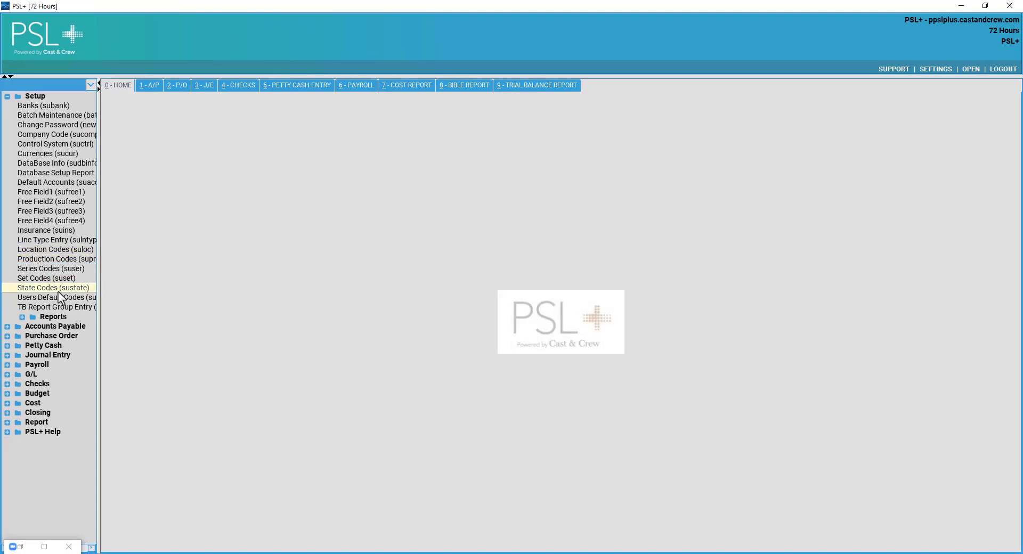
pyautogui.click(79, 279)
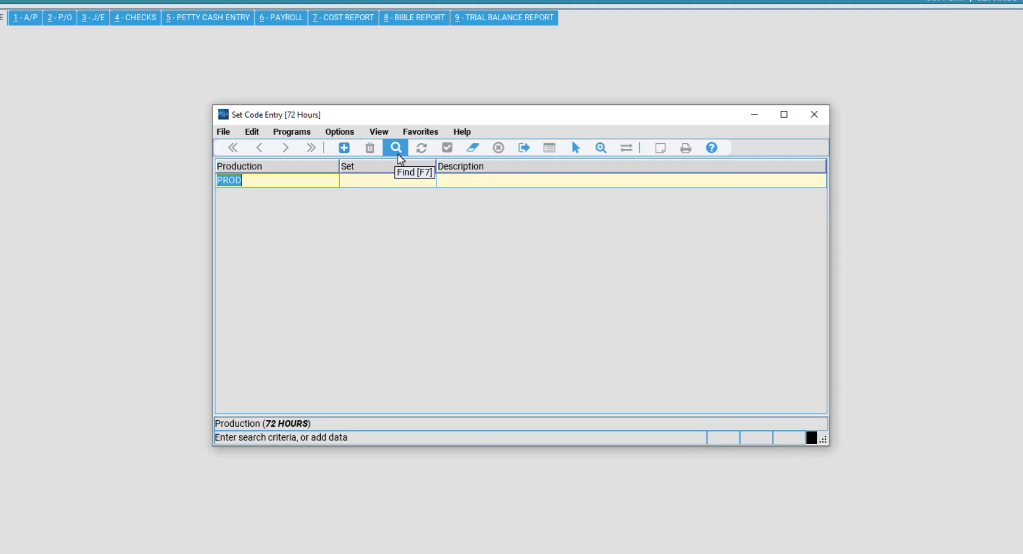
pyautogui.click(397, 154)
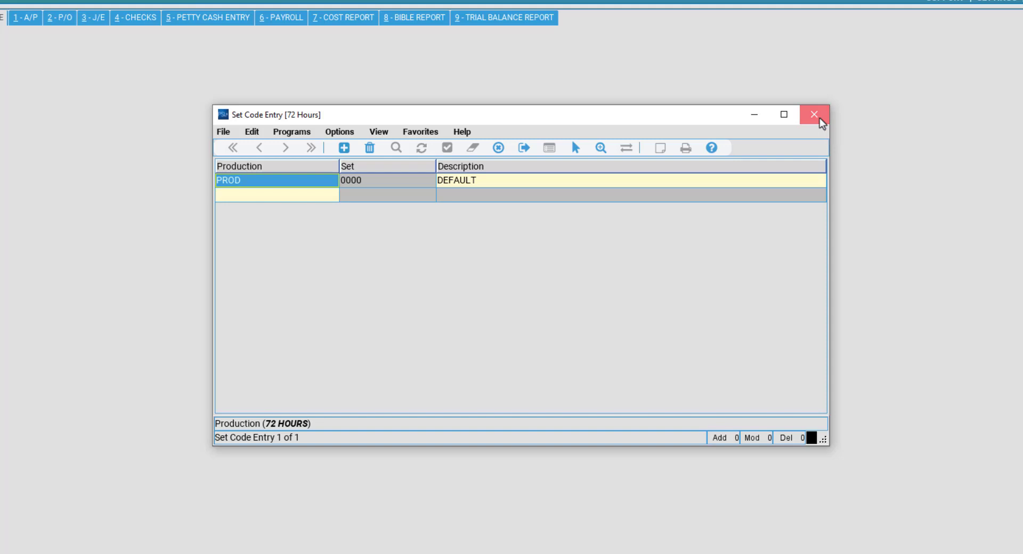
pyautogui.click(820, 117)
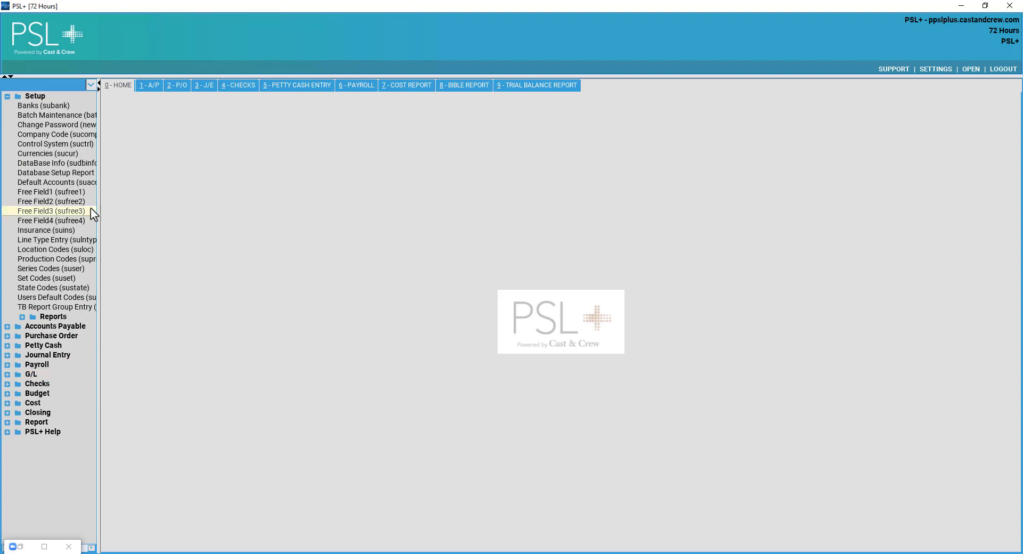
# Collapse Setup and open Accounts Payable > Vendor > Vendor Entry.
pyautogui.click(38, 97)
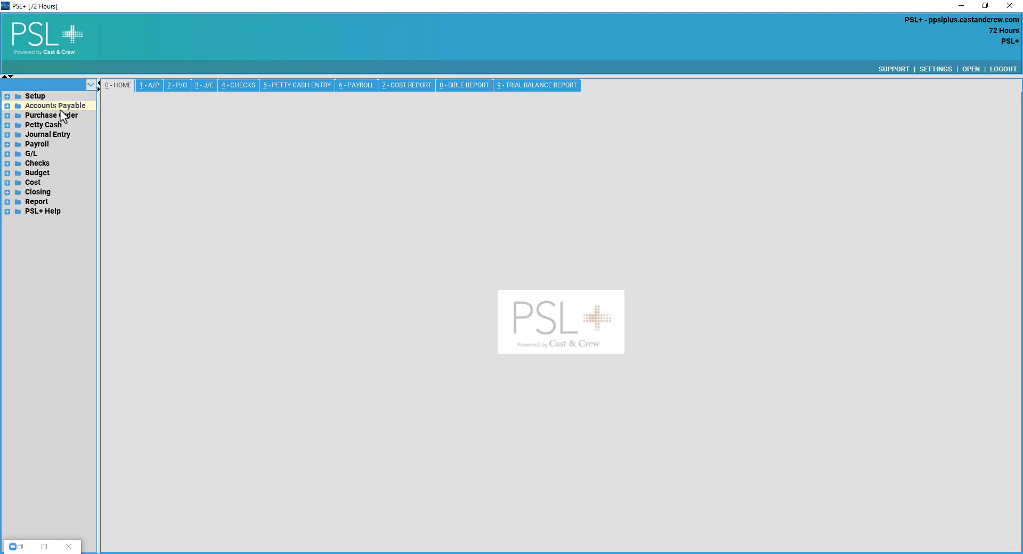
pyautogui.doubleClick(46, 106)
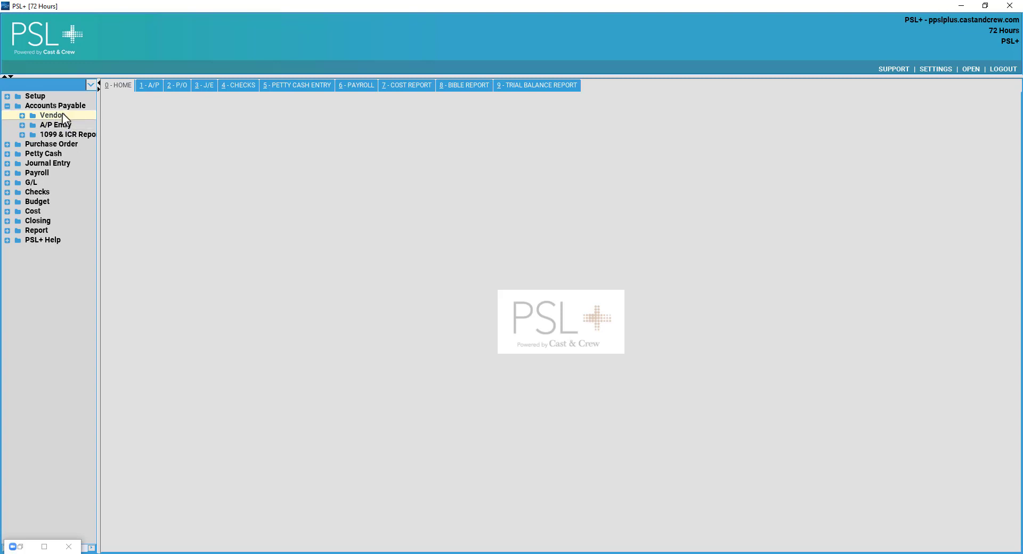
pyautogui.doubleClick(53, 115)
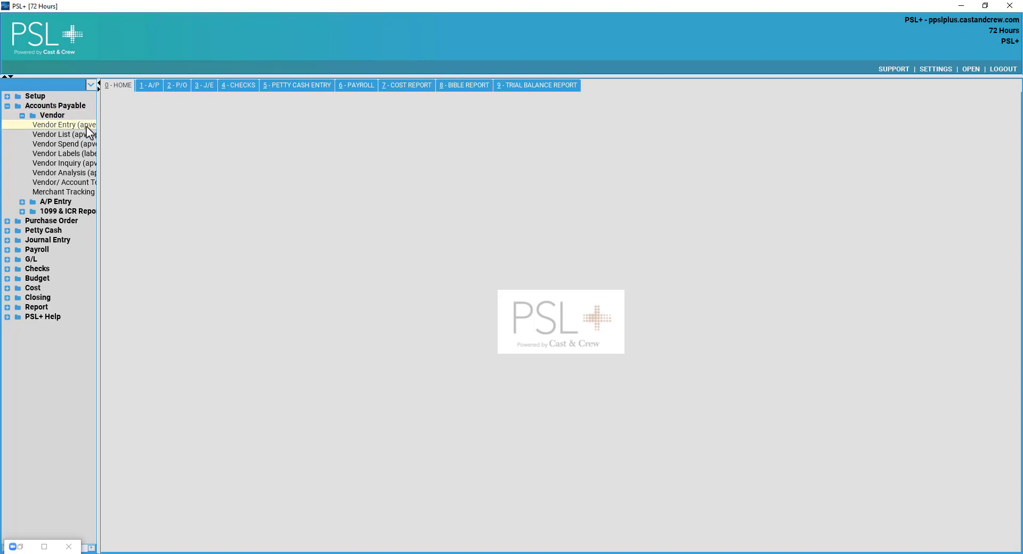
pyautogui.doubleClick(87, 128)
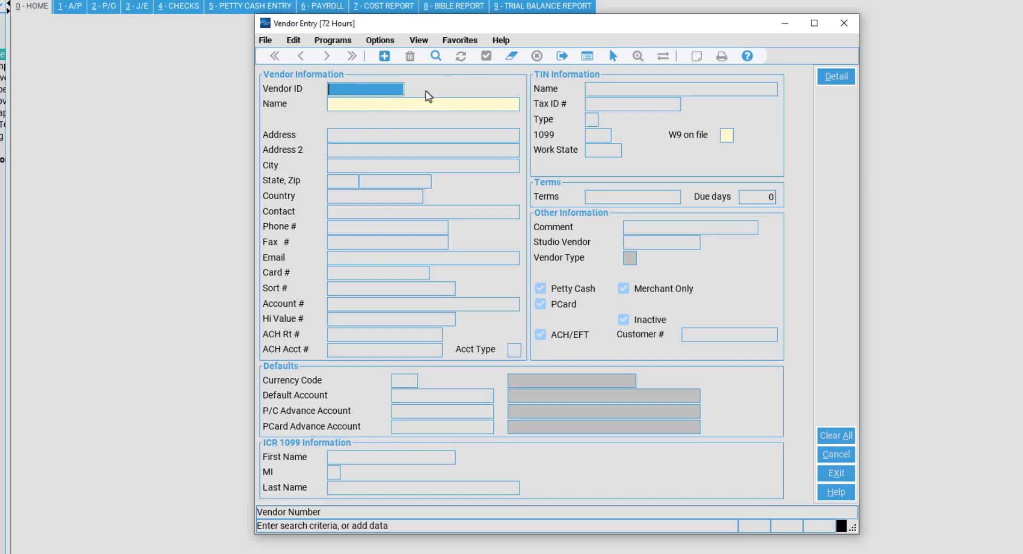
pyautogui.click(430, 134)
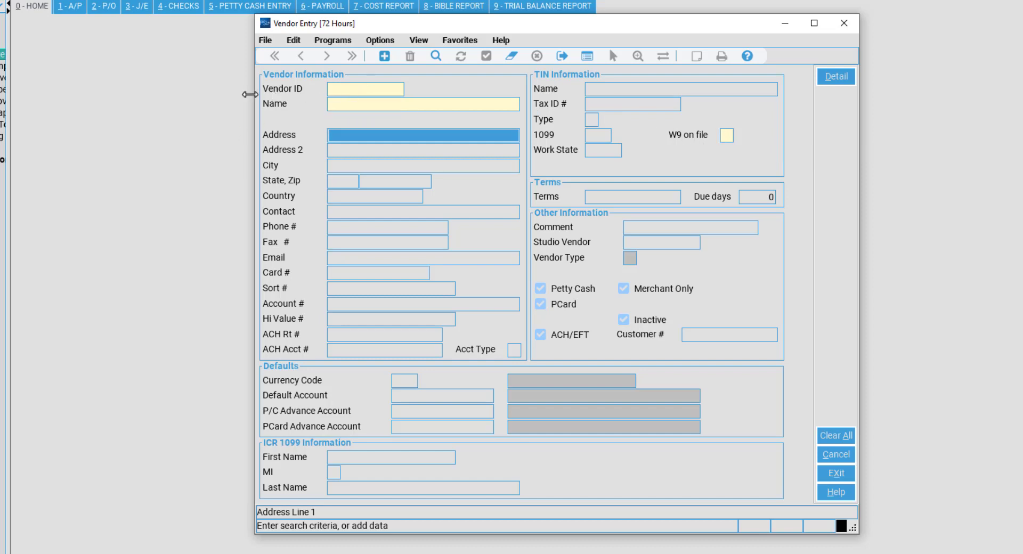
pyautogui.click(343, 89)
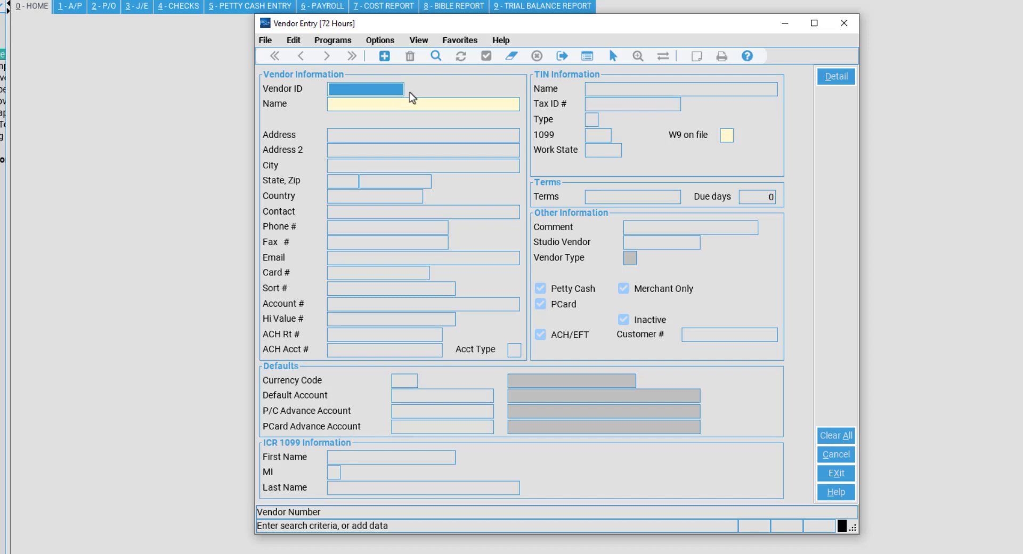
pyautogui.write('ABA101')
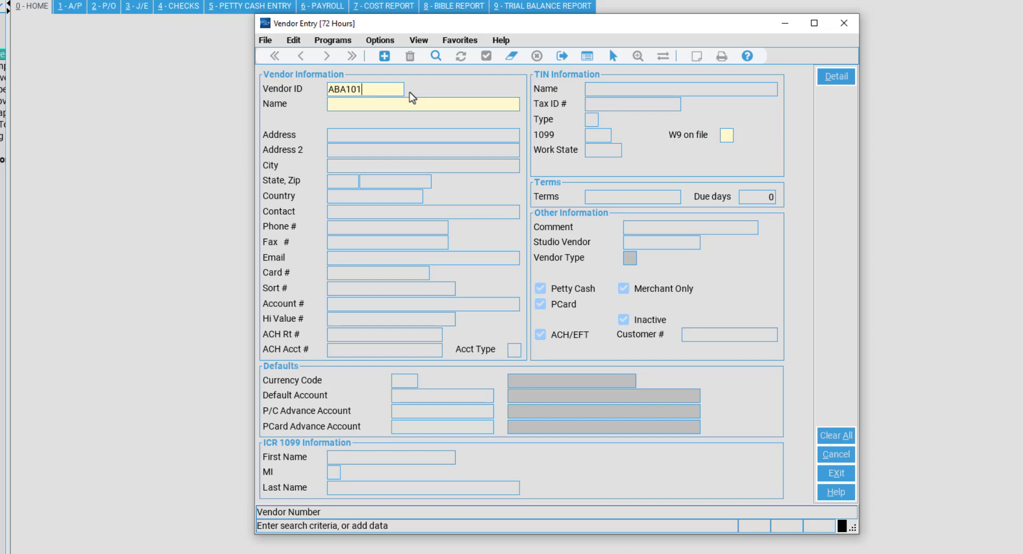
pyautogui.press('BackSpace')
pyautogui.press('BackSpace')
pyautogui.press('BackSpace')
pyautogui.press('BackSpace')
pyautogui.press('BackSpace')
pyautogui.press('BackSpace')
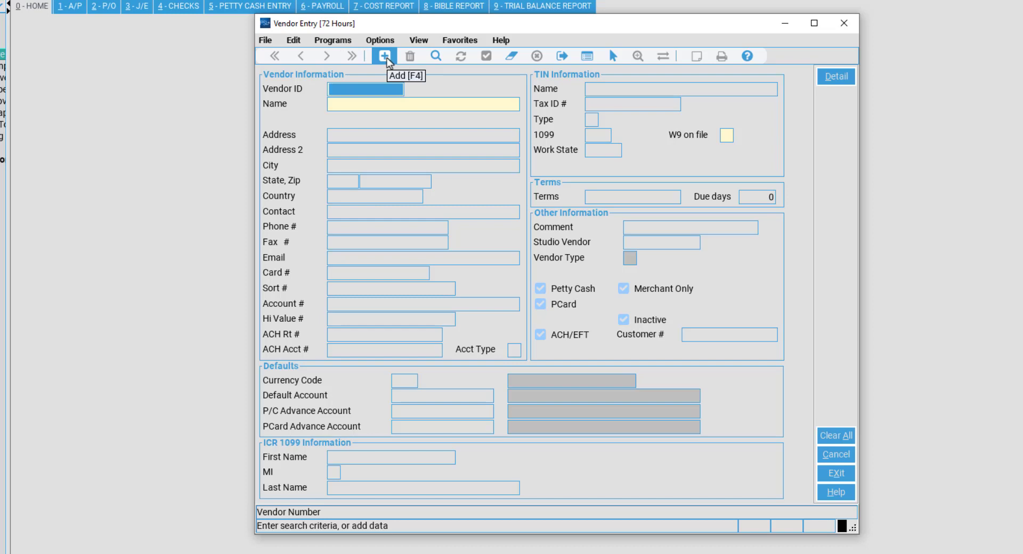
pyautogui.press('F4')
pyautogui.click(435, 104)
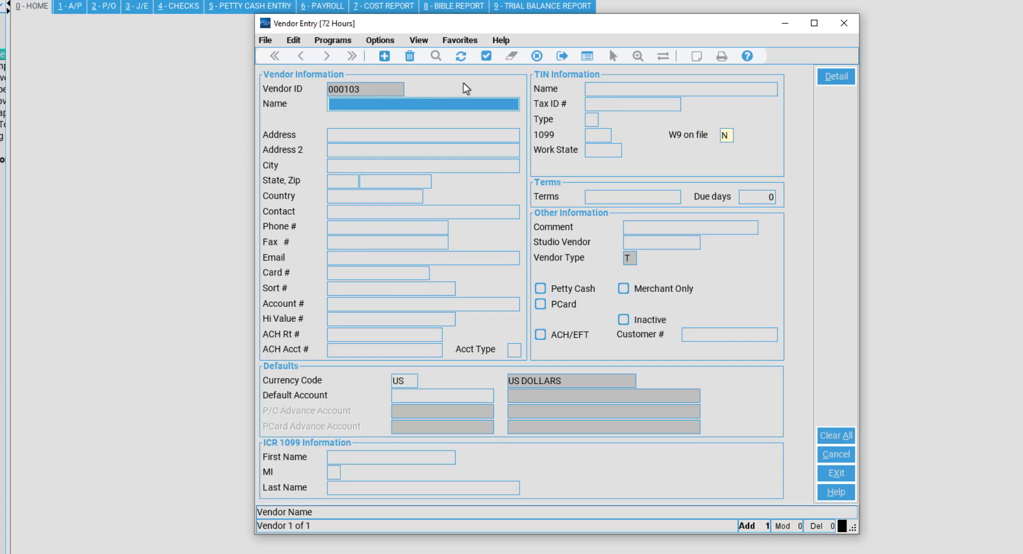
pyautogui.click(538, 58)
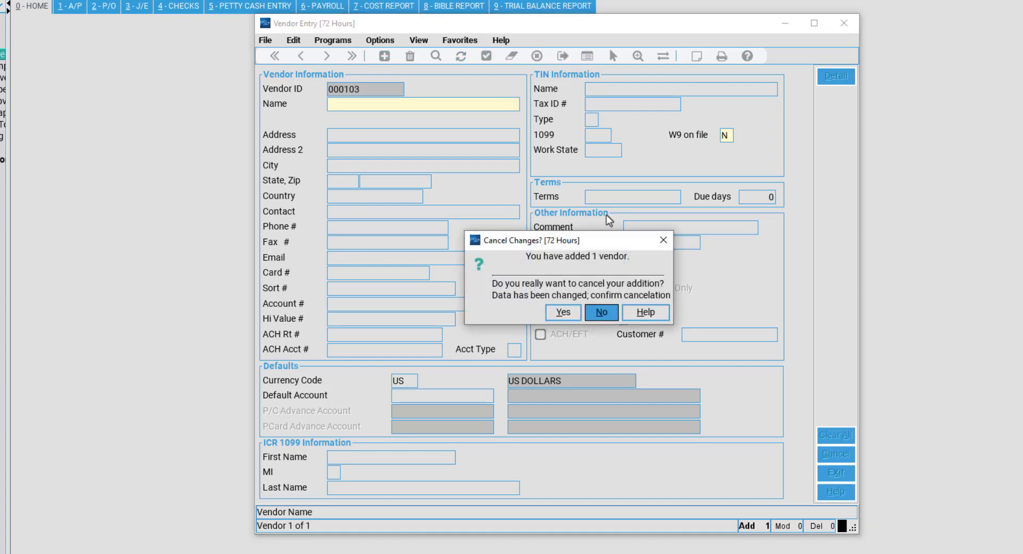
pyautogui.click(554, 315)
pyautogui.click(555, 317)
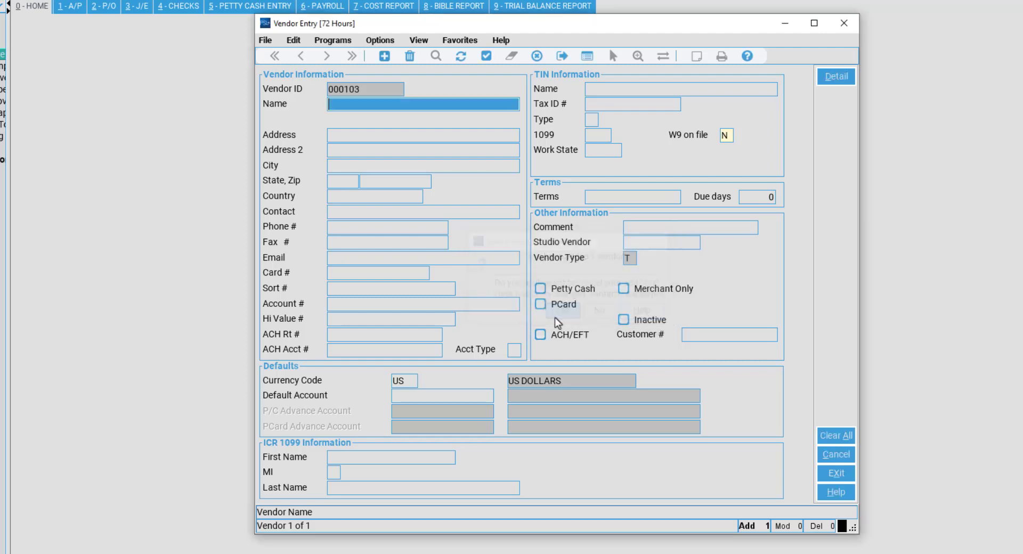
pyautogui.click(364, 105)
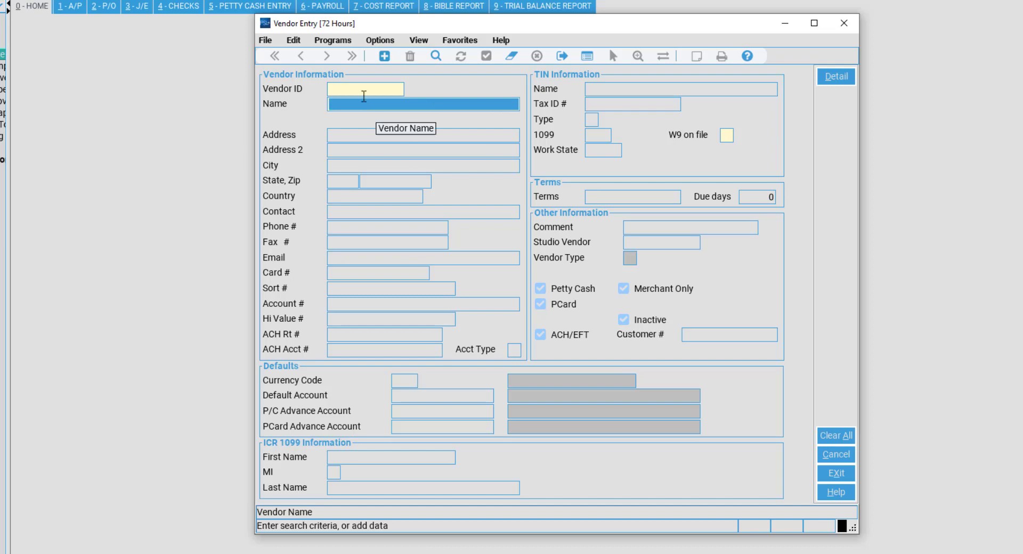
pyautogui.click(350, 89)
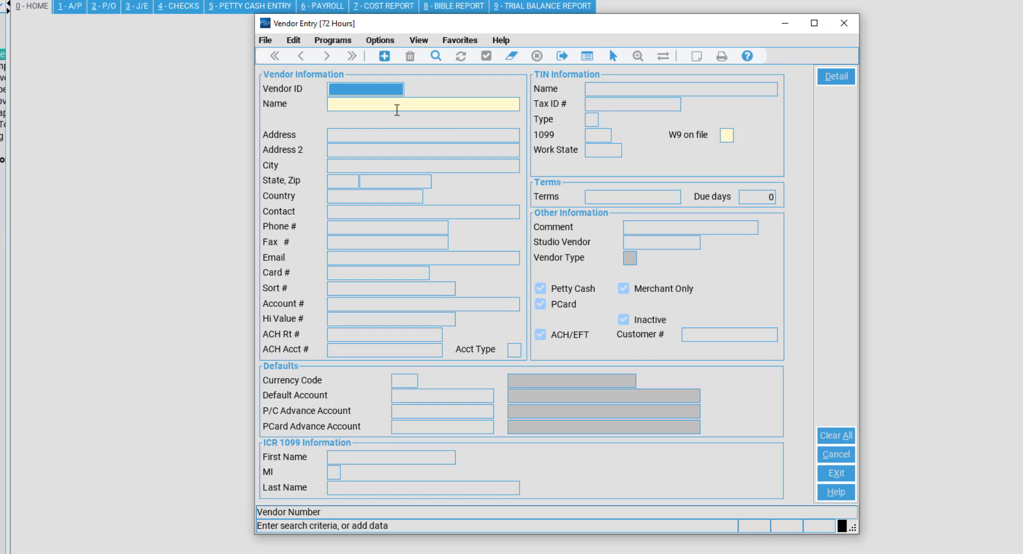
pyautogui.write('102')
pyautogui.press('Return')
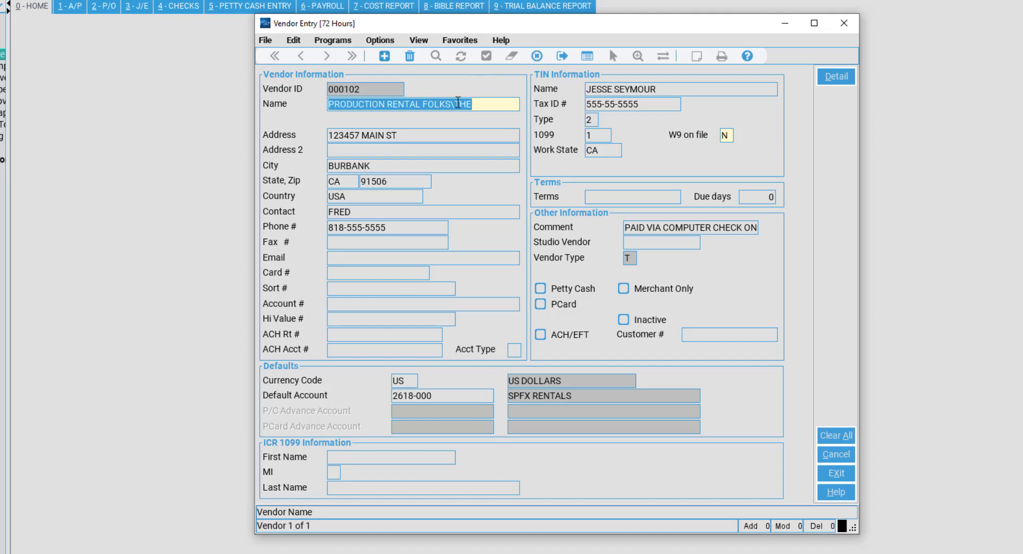
pyautogui.click(465, 140)
pyautogui.press('Tab')
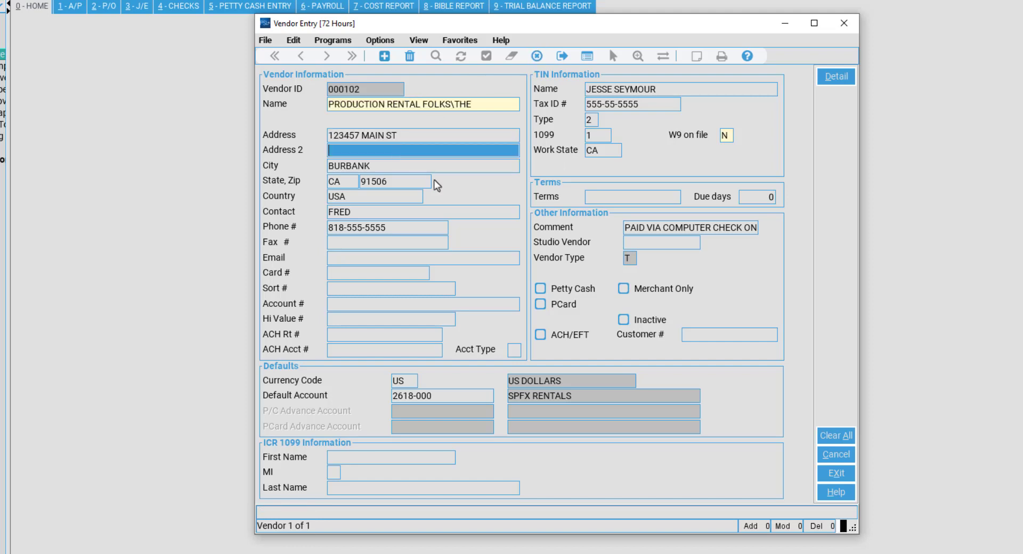
pyautogui.press('Tab')
pyautogui.click(425, 166)
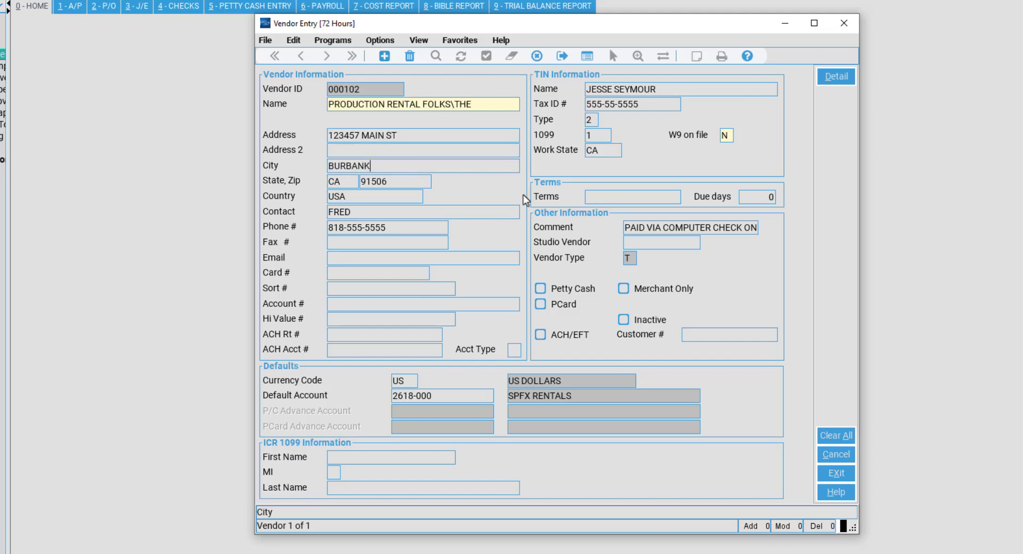
pyautogui.click(536, 57)
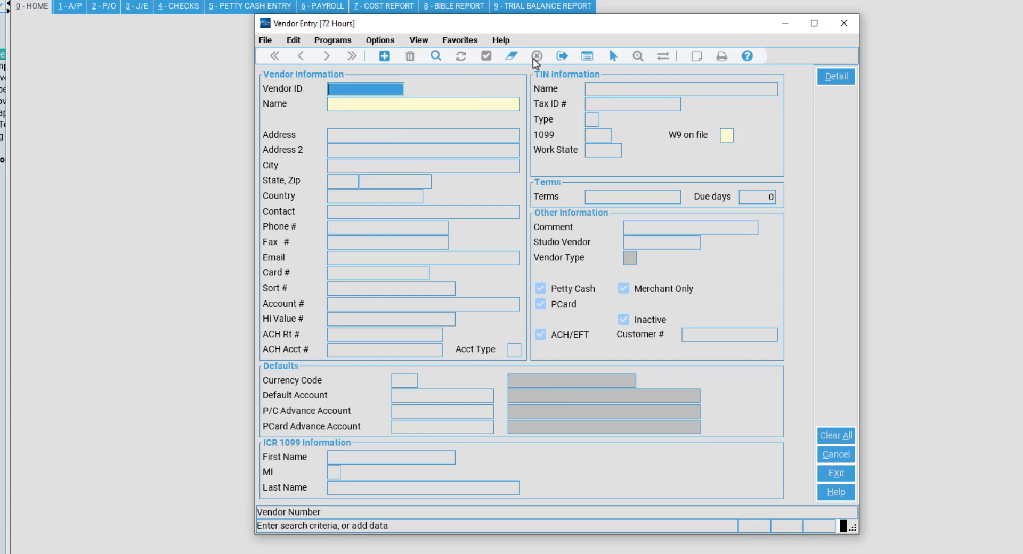
# Search vendors by the name PROD*, showing the first match, PRODUCTION ACCOUNTING CONSULTANTS LLC.
pyautogui.click(372, 103)
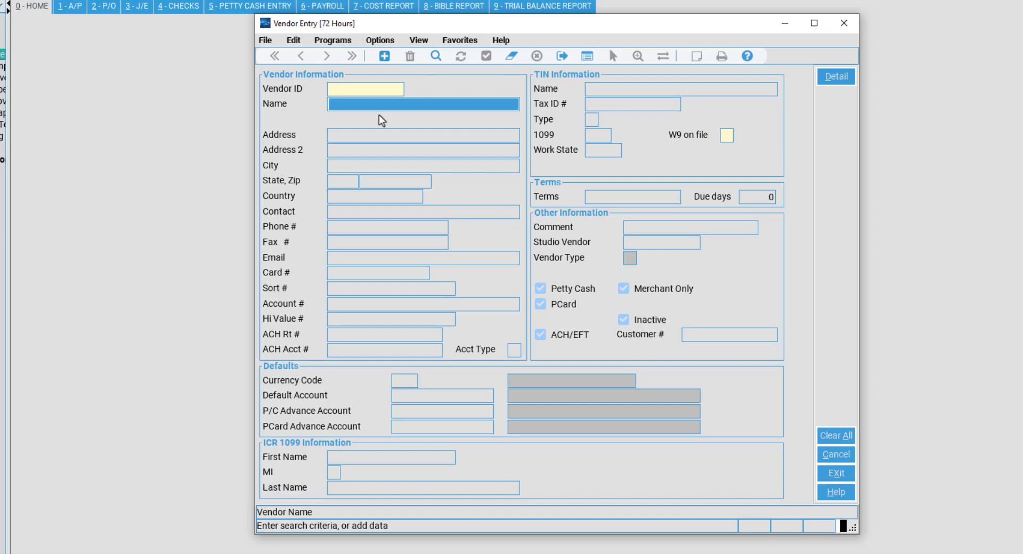
pyautogui.write('PROD')
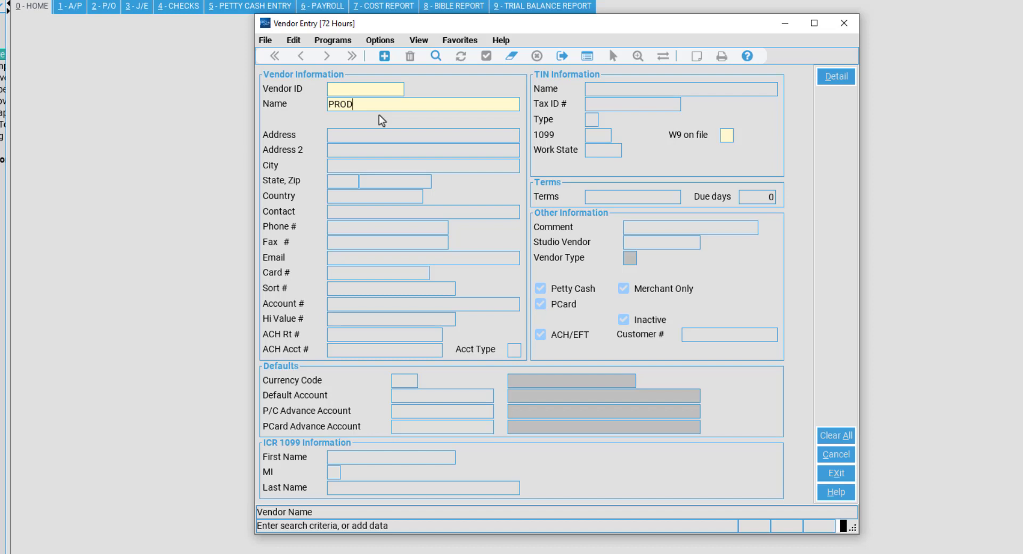
pyautogui.hotkey('shift', '8')
pyautogui.click(429, 61)
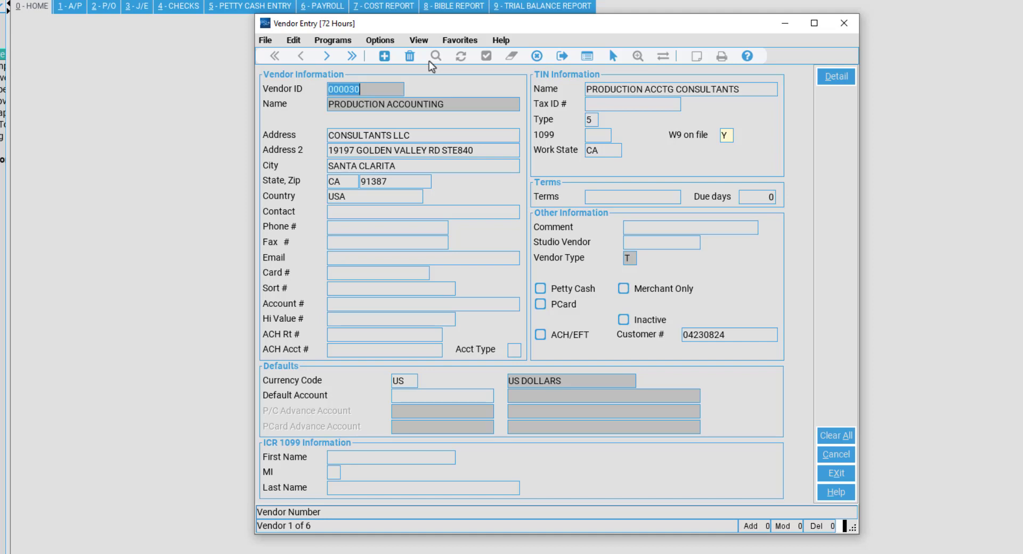
pyautogui.press('Tab')
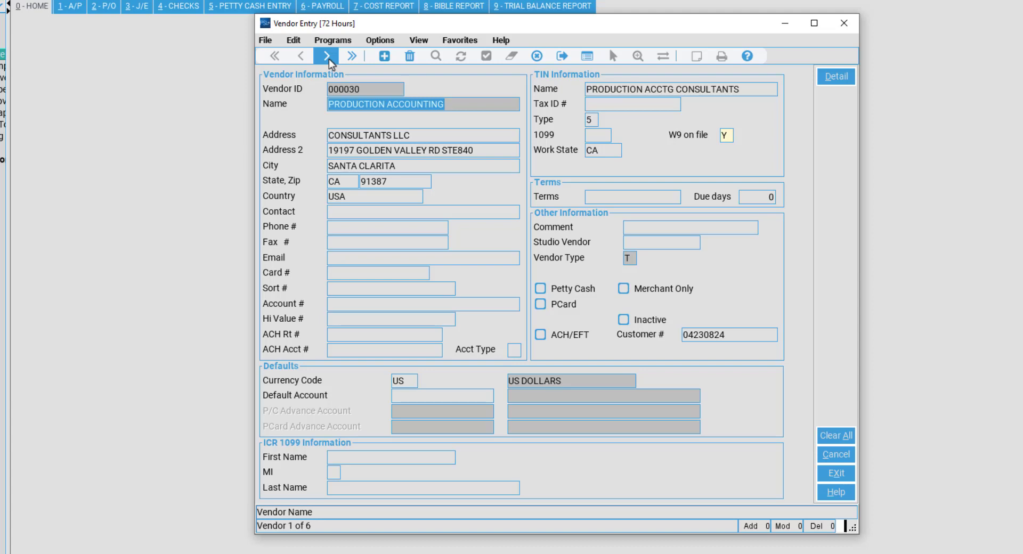
pyautogui.click(328, 56)
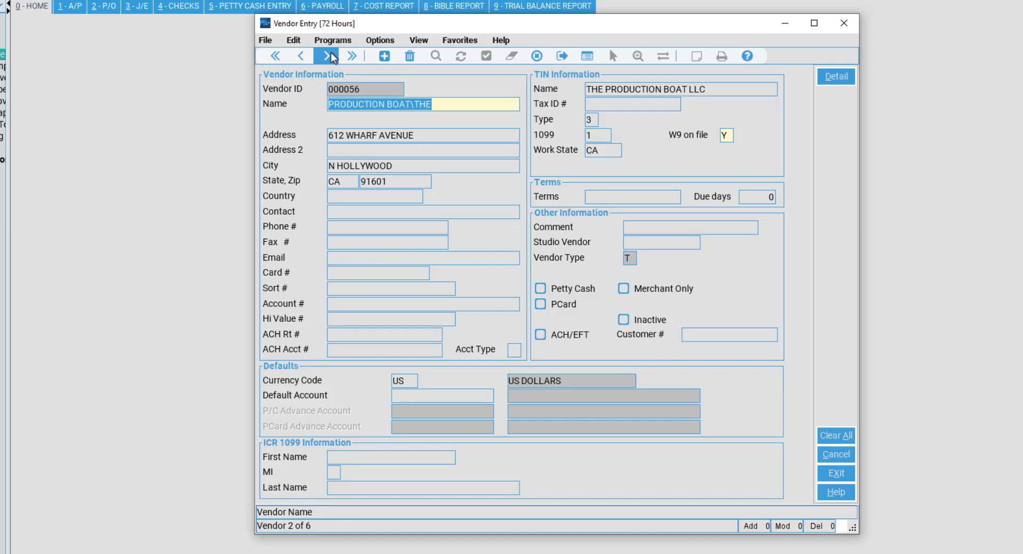
pyautogui.click(329, 56)
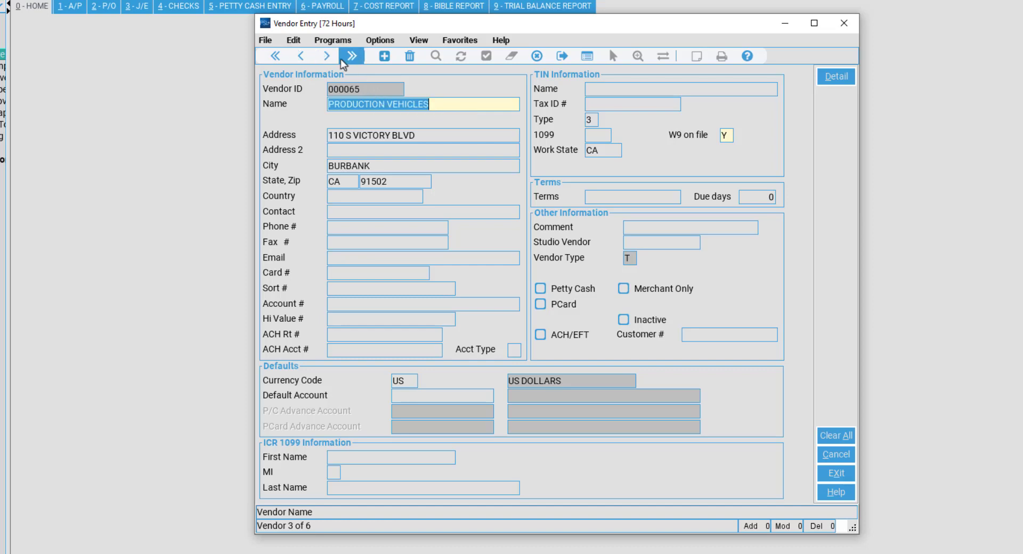
pyautogui.click(340, 59)
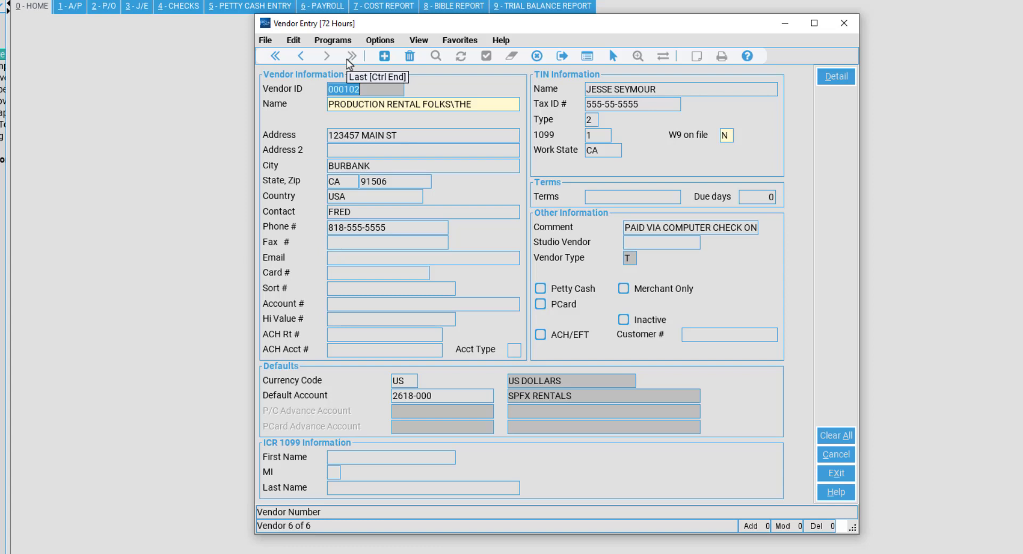
pyautogui.press('Tab')
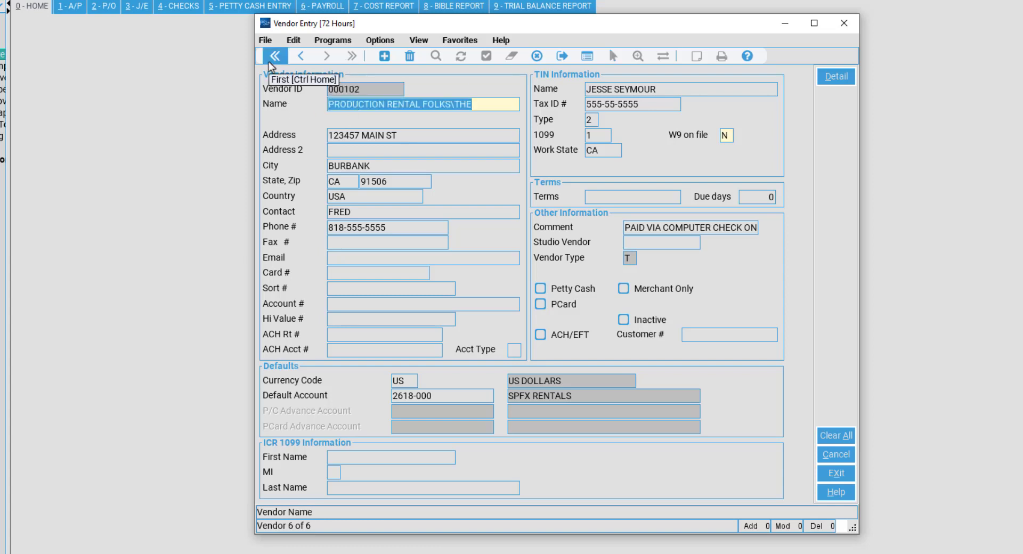
pyautogui.click(268, 62)
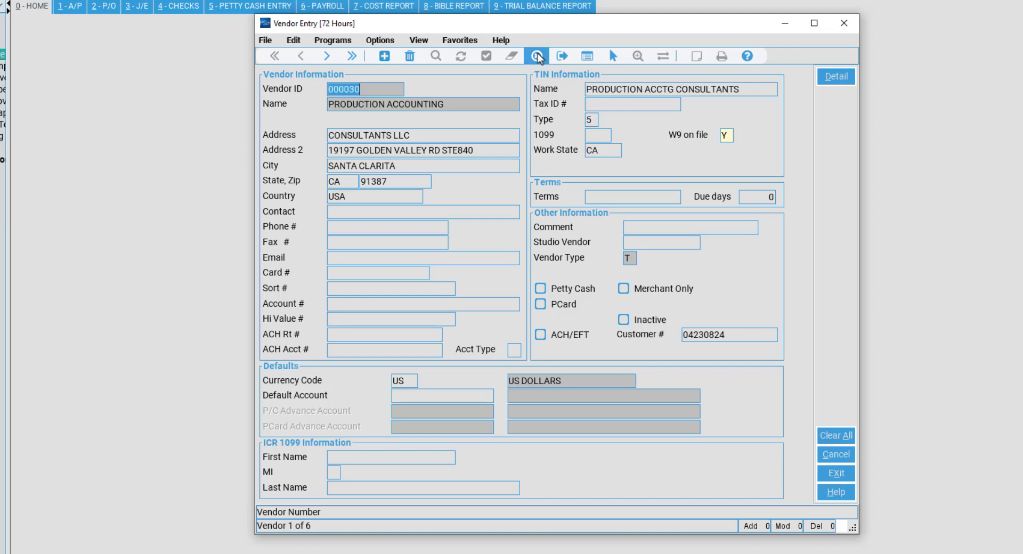
# Cancel the PROD search results so the Vendor Entry form is blank.
pyautogui.click(537, 56)
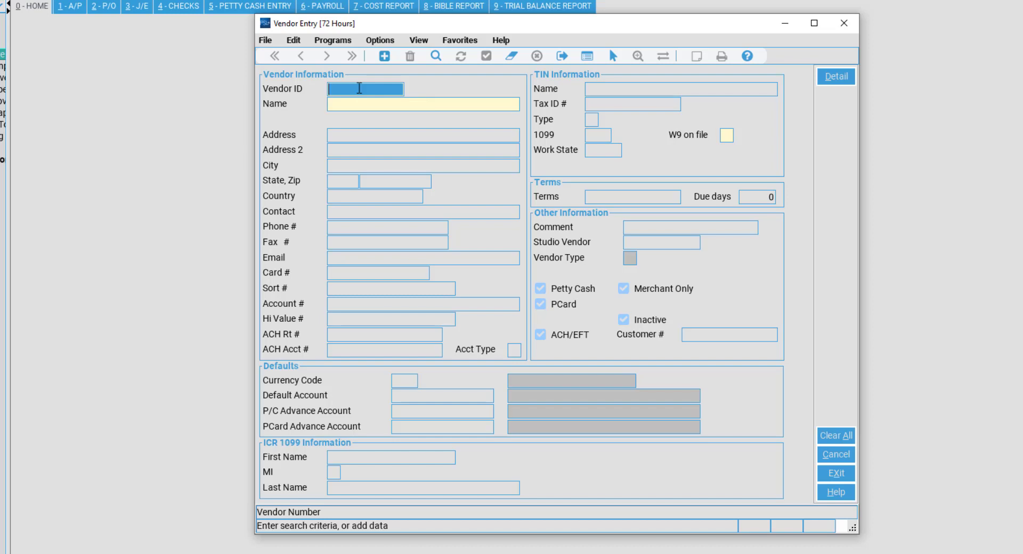
# Open the list of all vendors and sort it by vendor ID, name, and city descending.
pyautogui.press('Return')
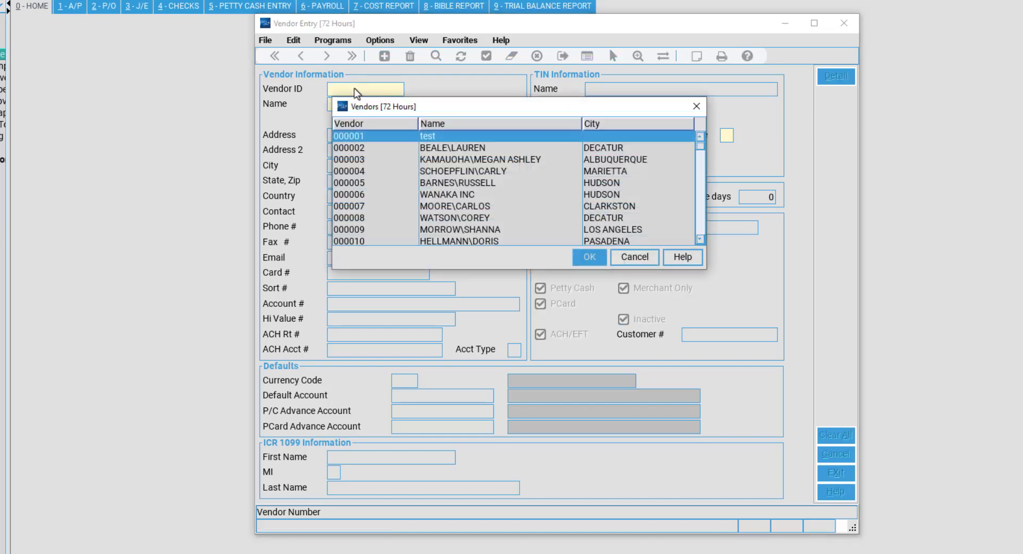
pyautogui.scroll(-17, 492, 151)
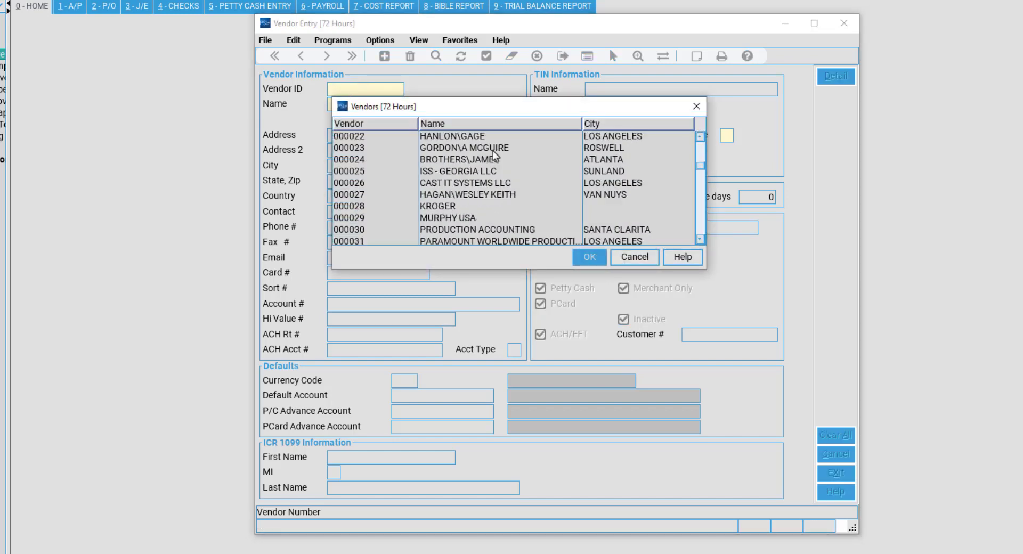
pyautogui.scroll(-14, 508, 146)
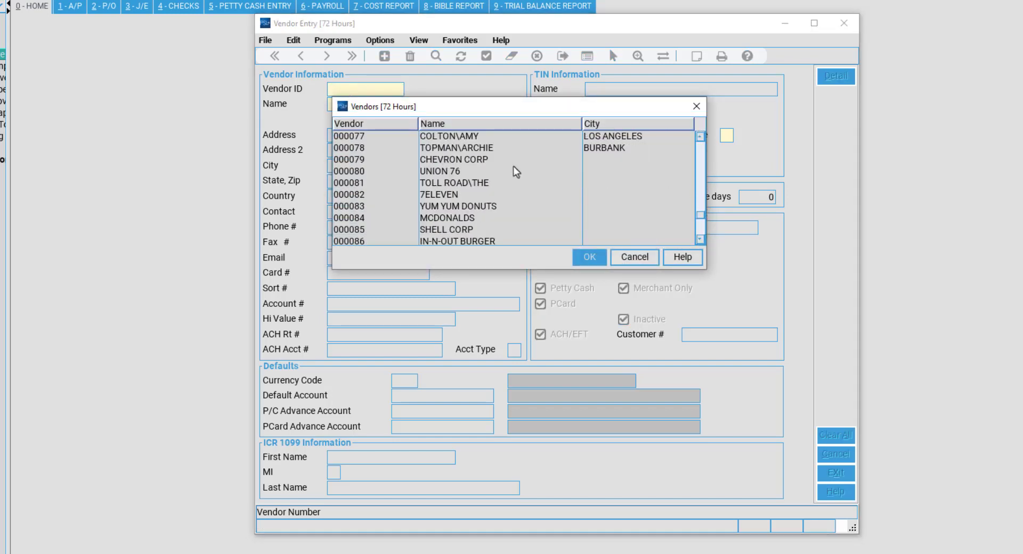
pyautogui.scroll(20, 511, 169)
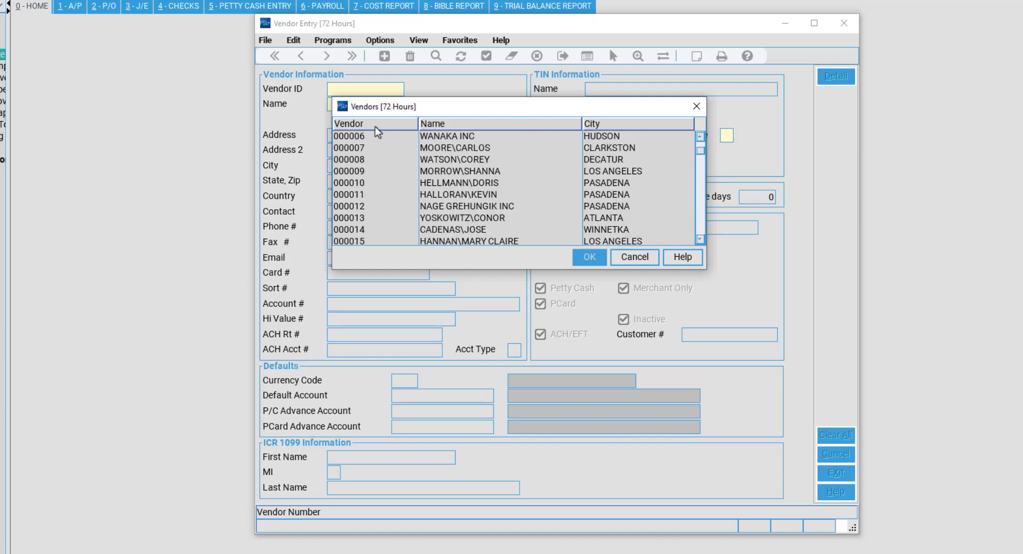
pyautogui.scroll(2, 378, 132)
pyautogui.click(386, 136)
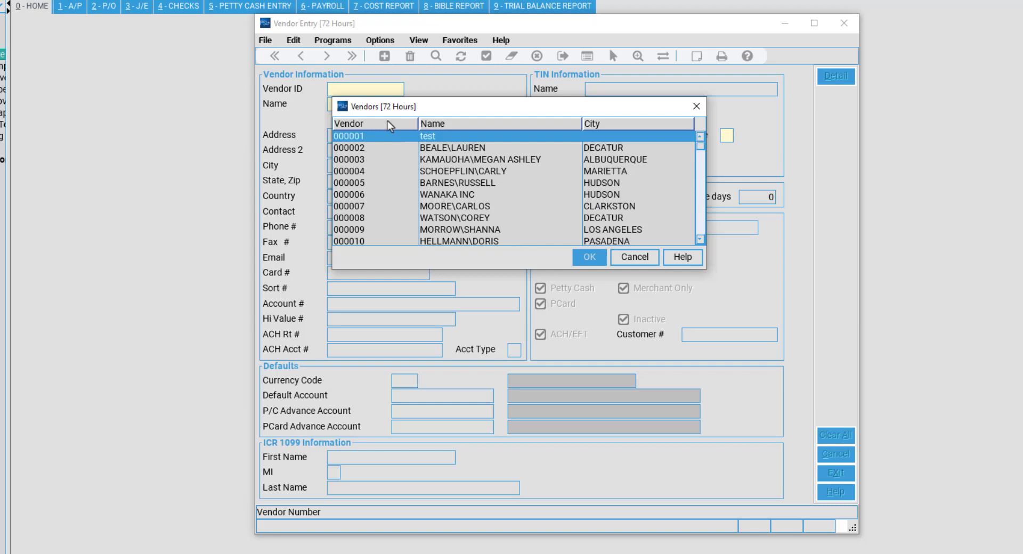
pyautogui.click(388, 126)
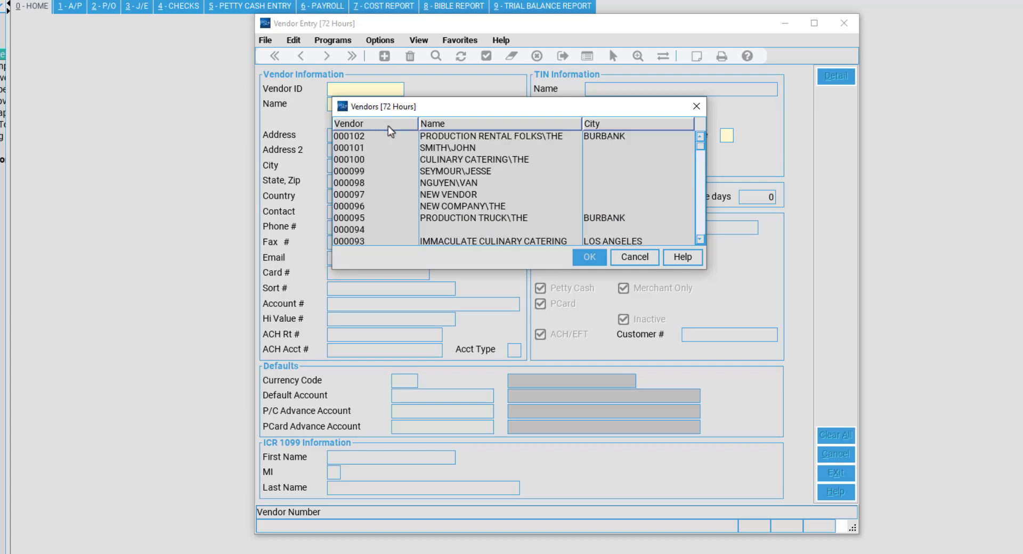
pyautogui.click(454, 123)
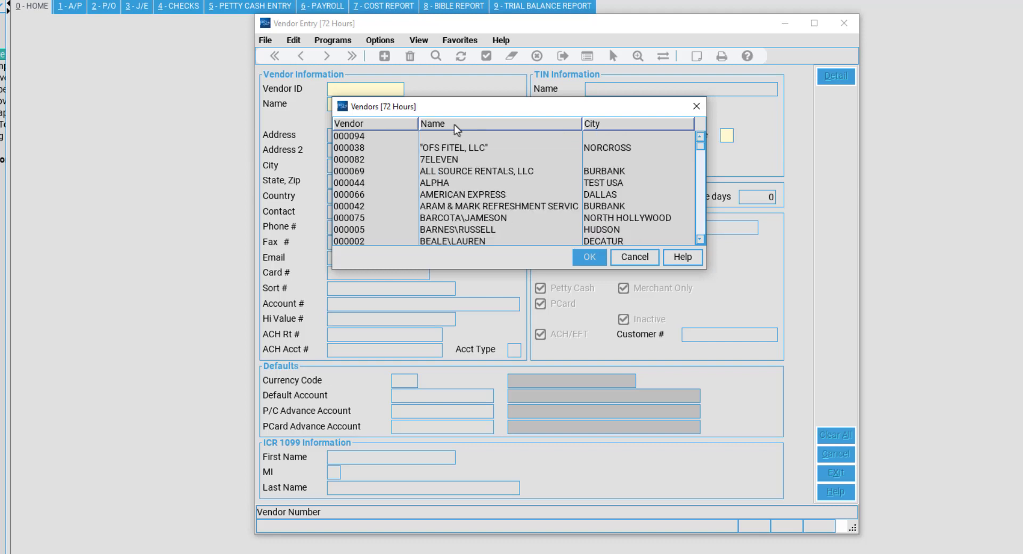
pyautogui.click(602, 124)
pyautogui.click(603, 126)
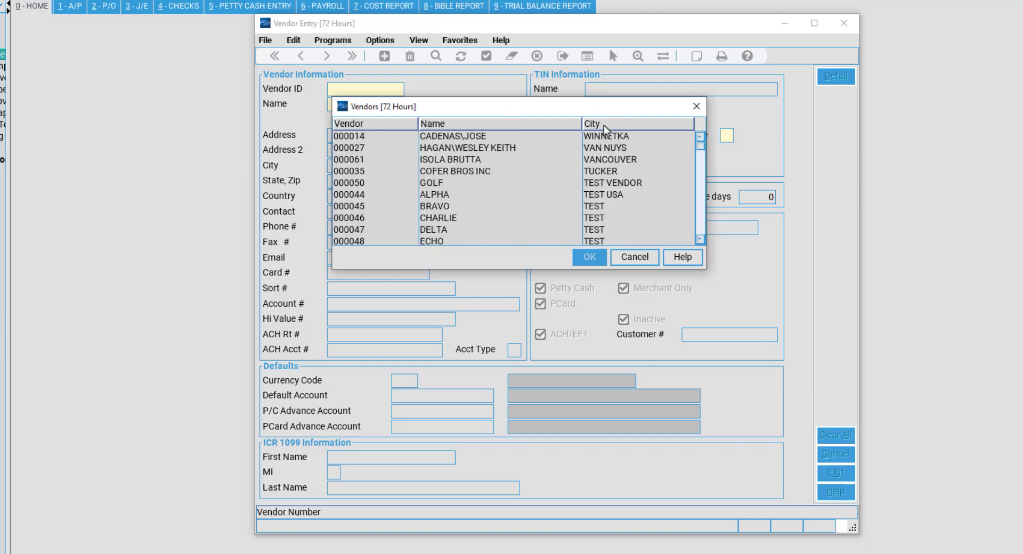
# Browse the city-sorted vendor list, then close it, reopen it, and close it again.
pyautogui.scroll(-4, 578, 156)
pyautogui.scroll(4, 576, 165)
pyautogui.scroll(-20, 530, 178)
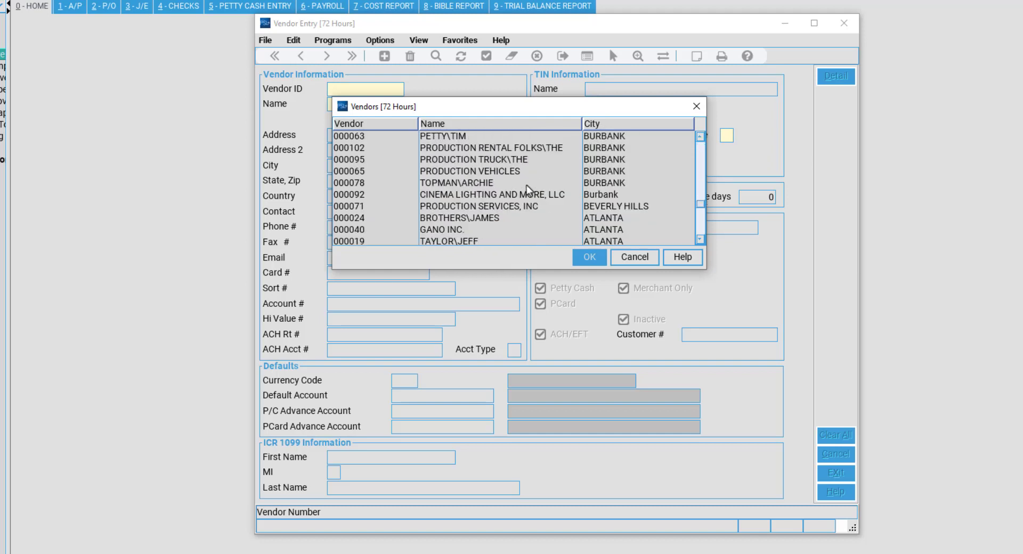
pyautogui.scroll(-3, 522, 179)
pyautogui.scroll(4, 583, 242)
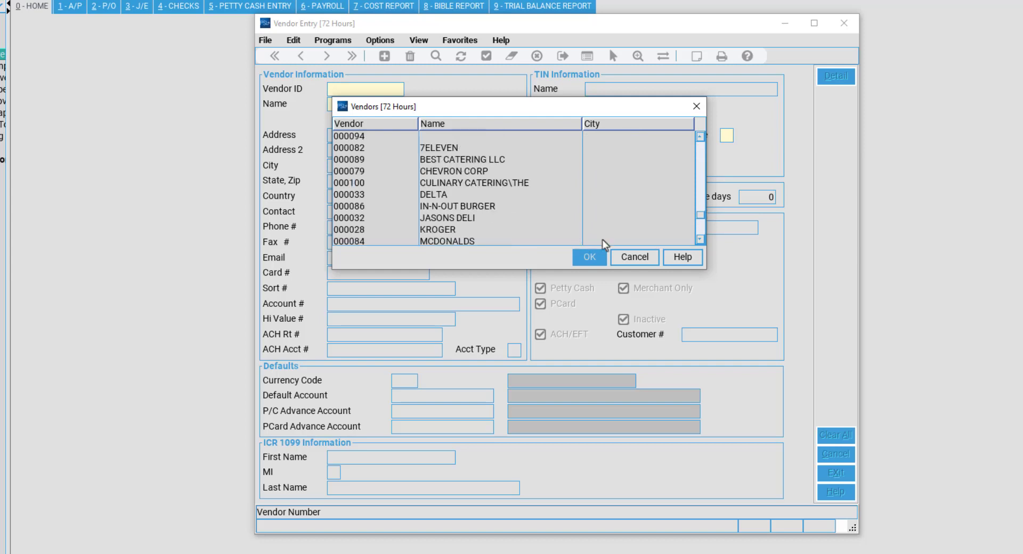
pyautogui.scroll(5, 633, 260)
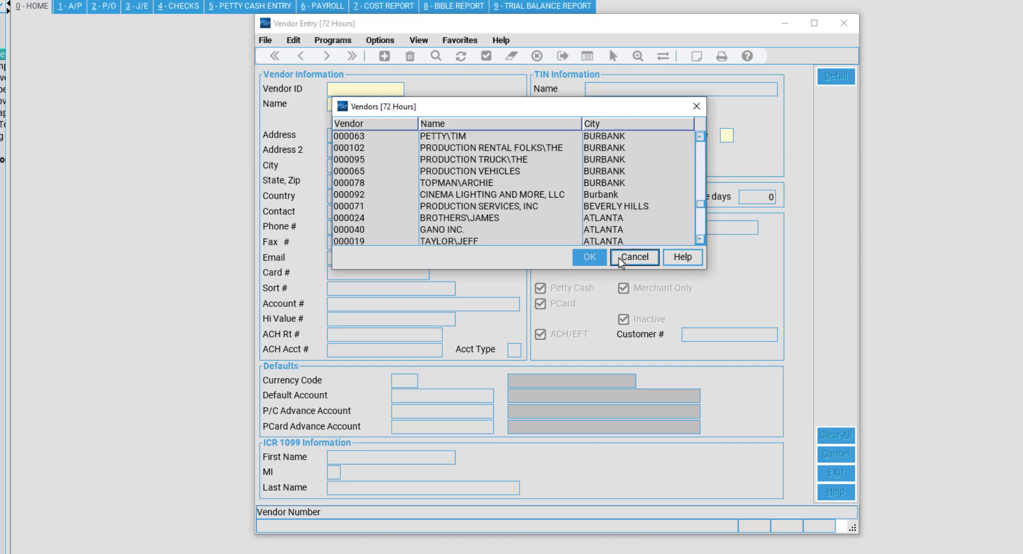
pyautogui.click(634, 257)
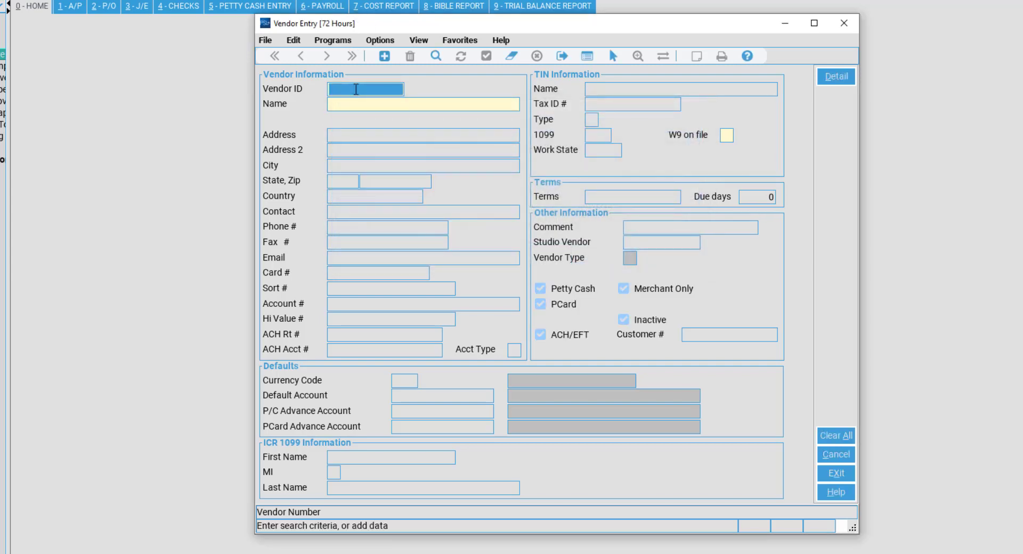
pyautogui.click(473, 137)
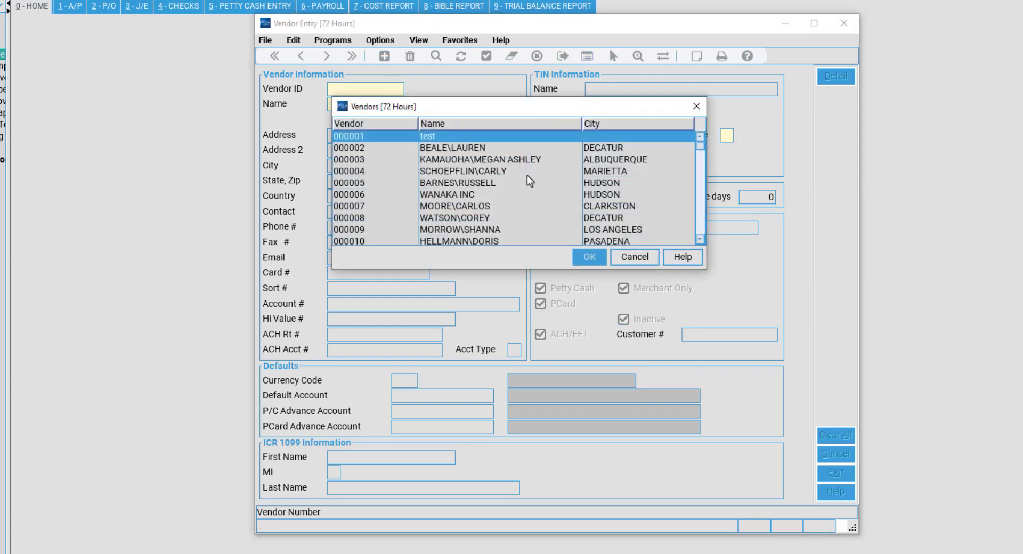
pyautogui.click(696, 106)
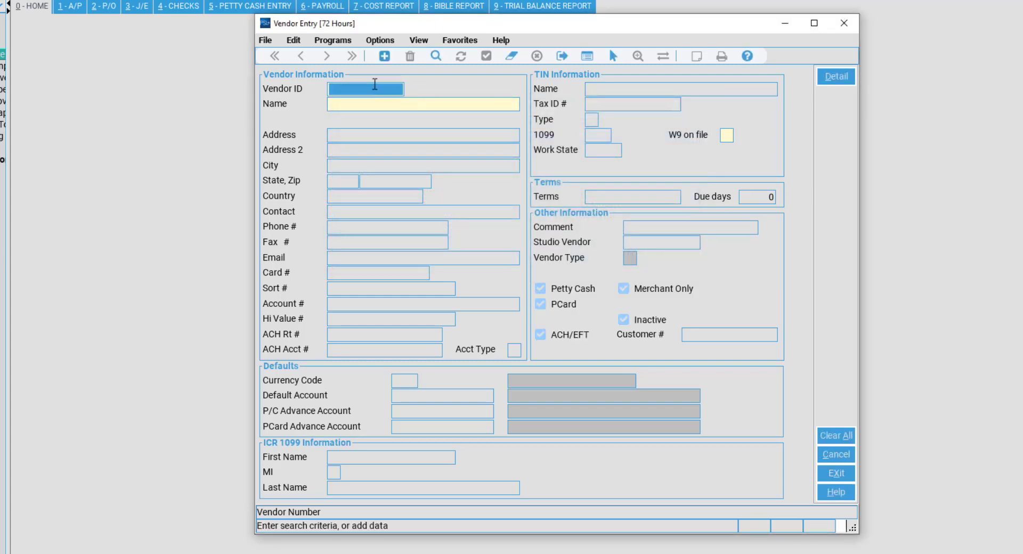
# Add new vendor 000103 and enter the name PRODUCTION RENTAL CO\THE.
pyautogui.click(388, 59)
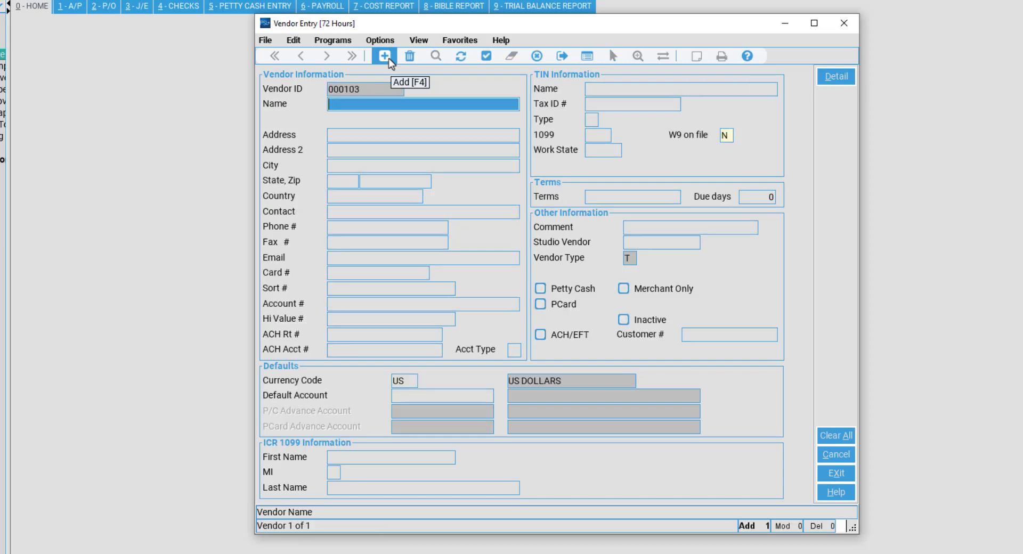
pyautogui.click(370, 91)
pyautogui.click(383, 101)
pyautogui.click(379, 86)
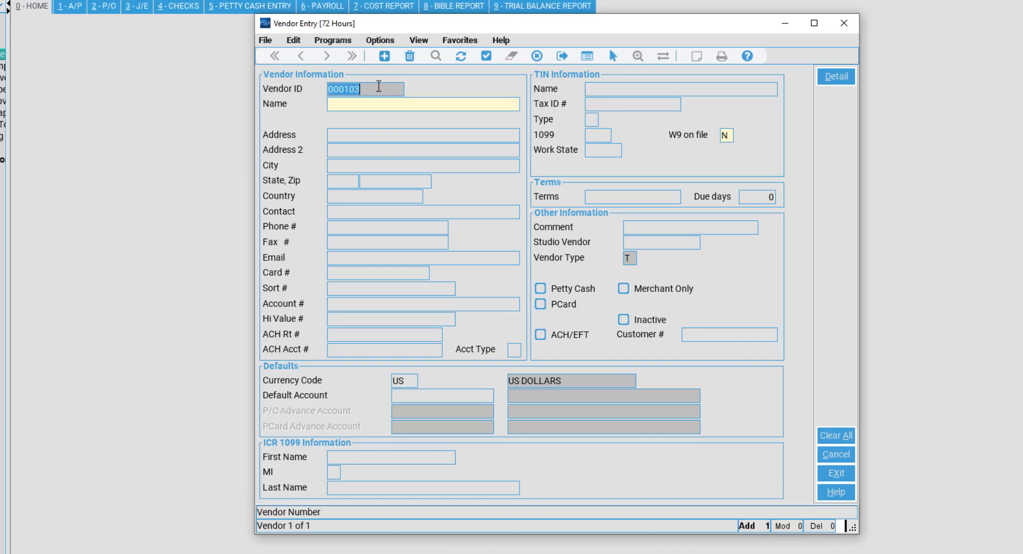
pyautogui.click(347, 105)
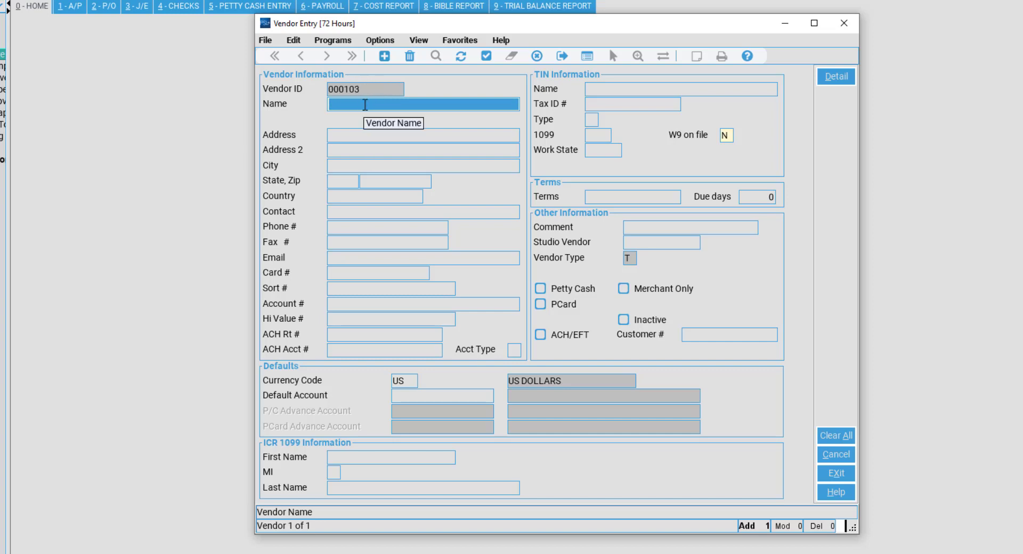
pyautogui.write('PRO')
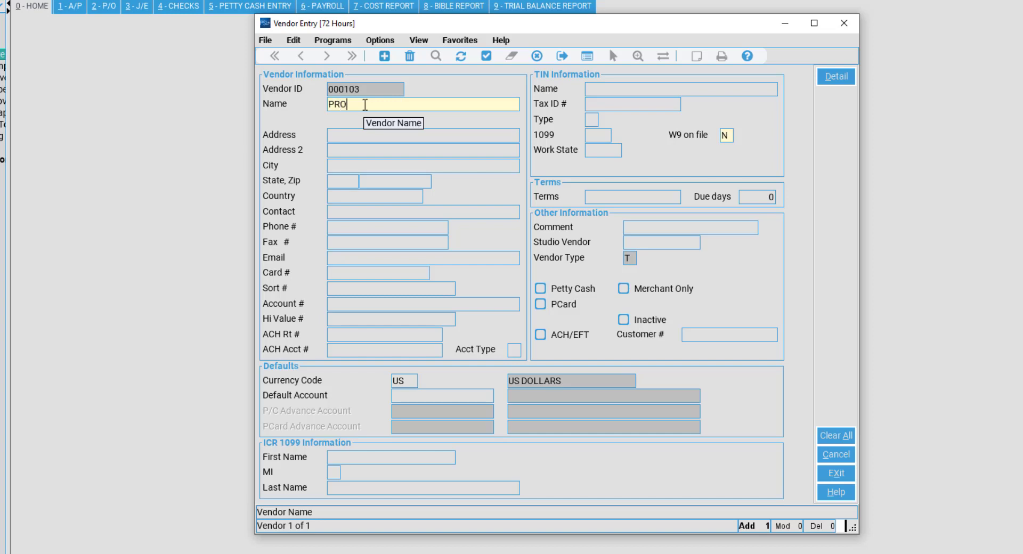
pyautogui.write('DUCTION RENT')
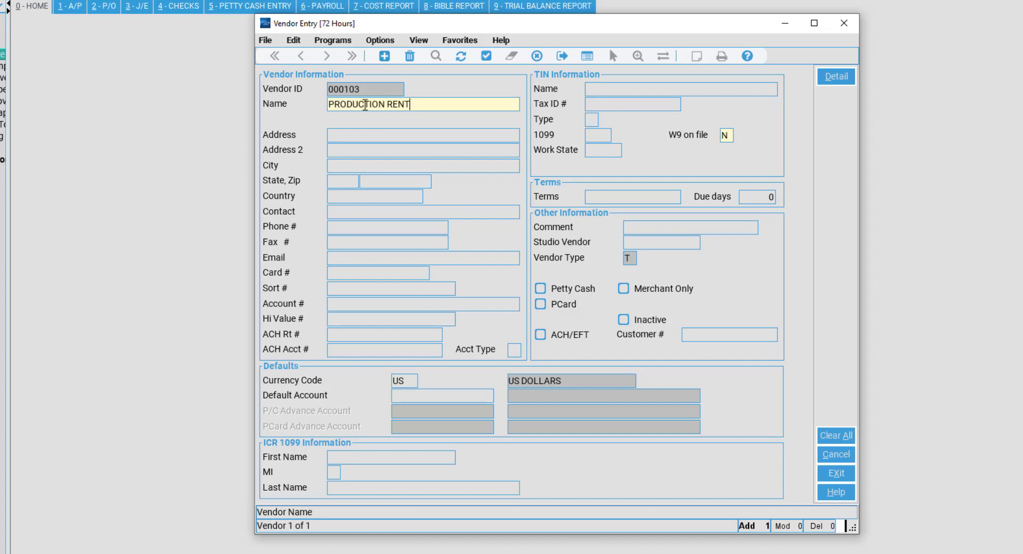
pyautogui.write('AL CO\\THE')
pyautogui.press('Tab')
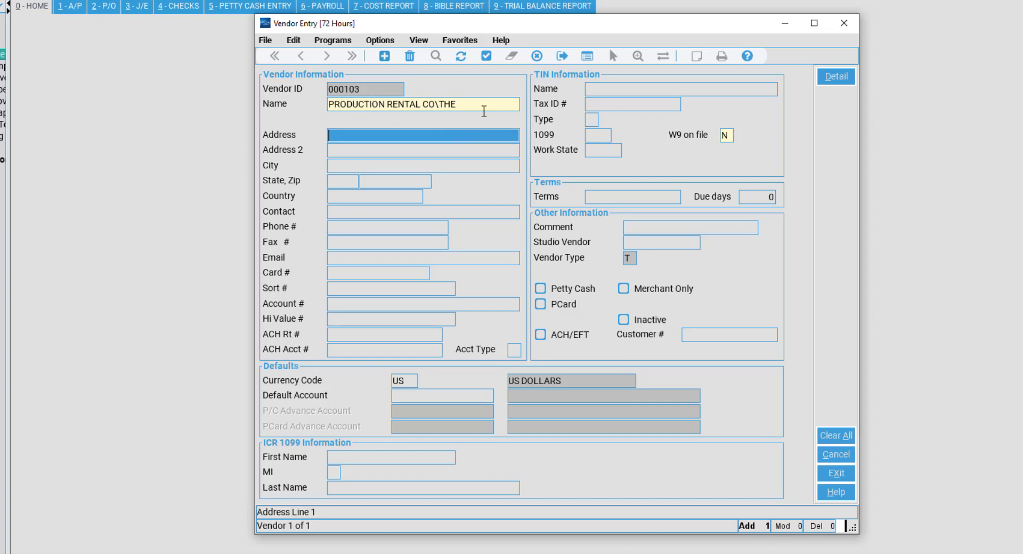
pyautogui.click(483, 106)
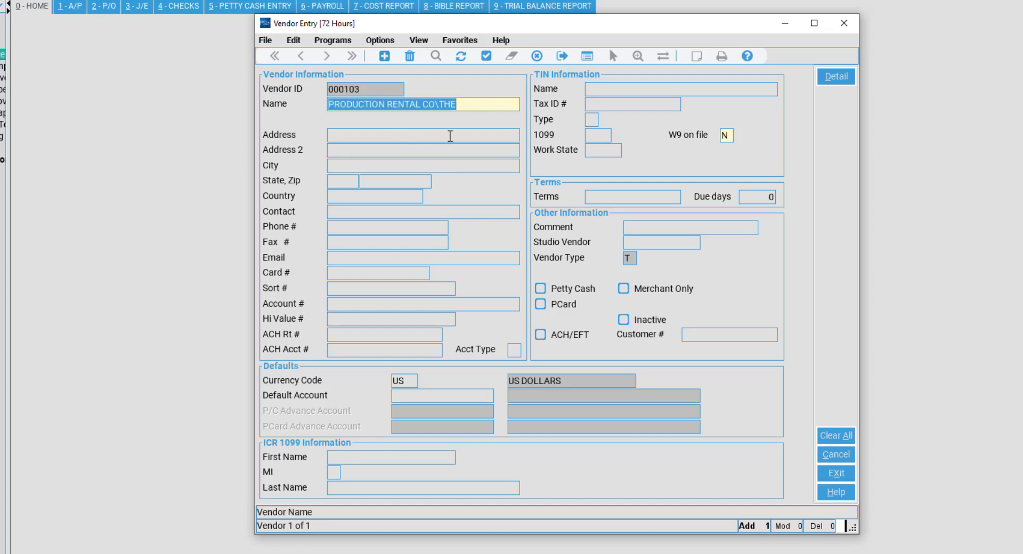
pyautogui.click(382, 108)
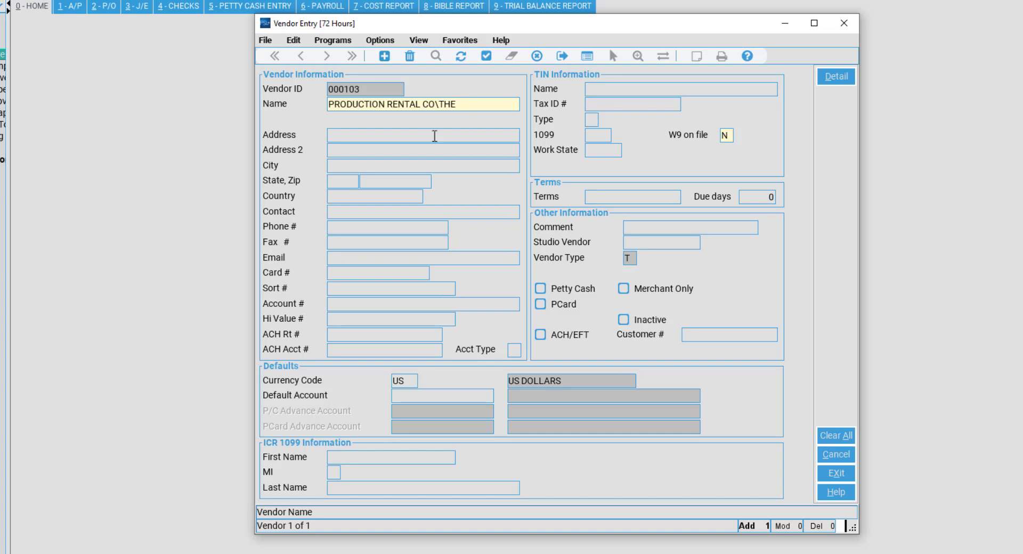
pyautogui.press('Tab')
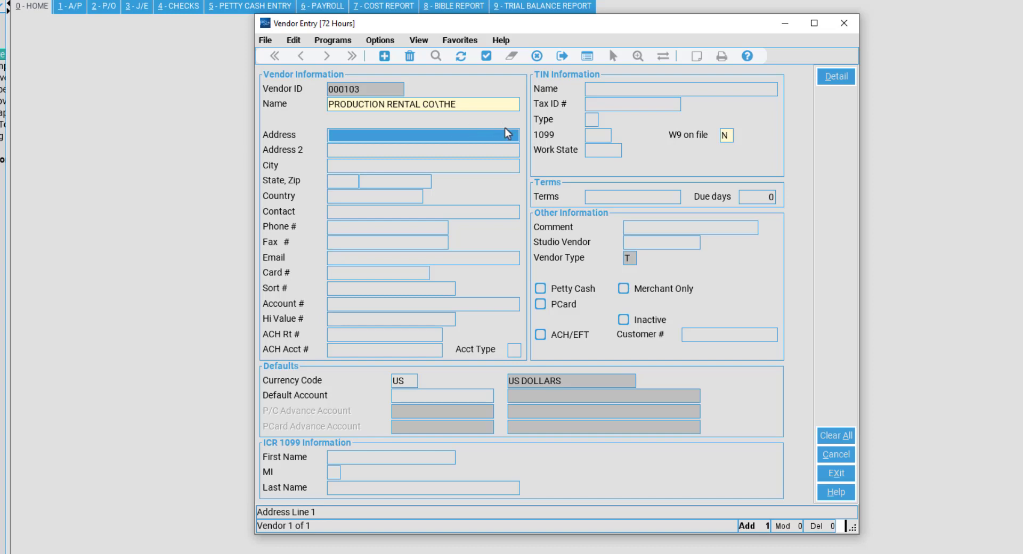
pyautogui.press('Tab')
pyautogui.press('Tab')
pyautogui.press('Tab')
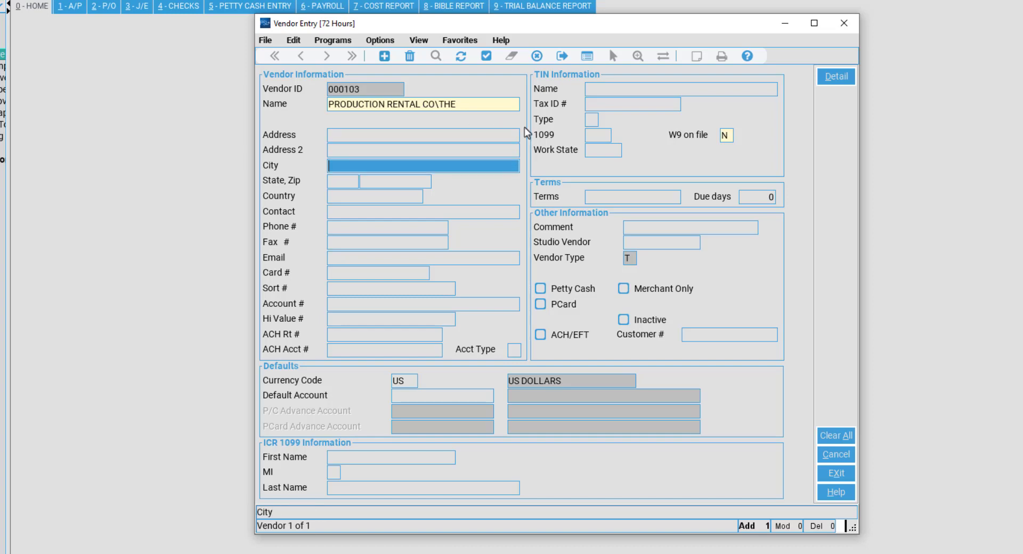
pyautogui.press('Tab')
pyautogui.press('Tab')
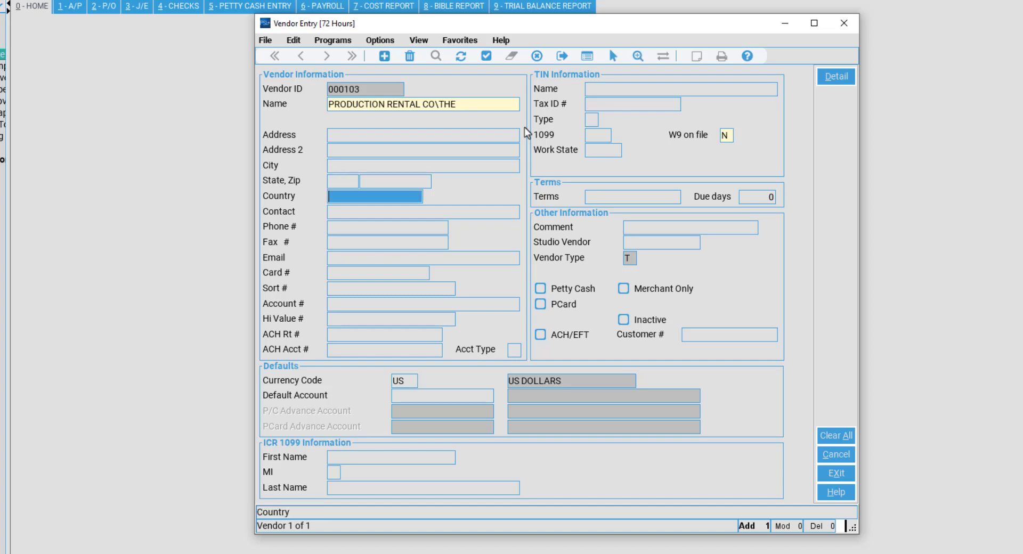
pyautogui.press('Tab')
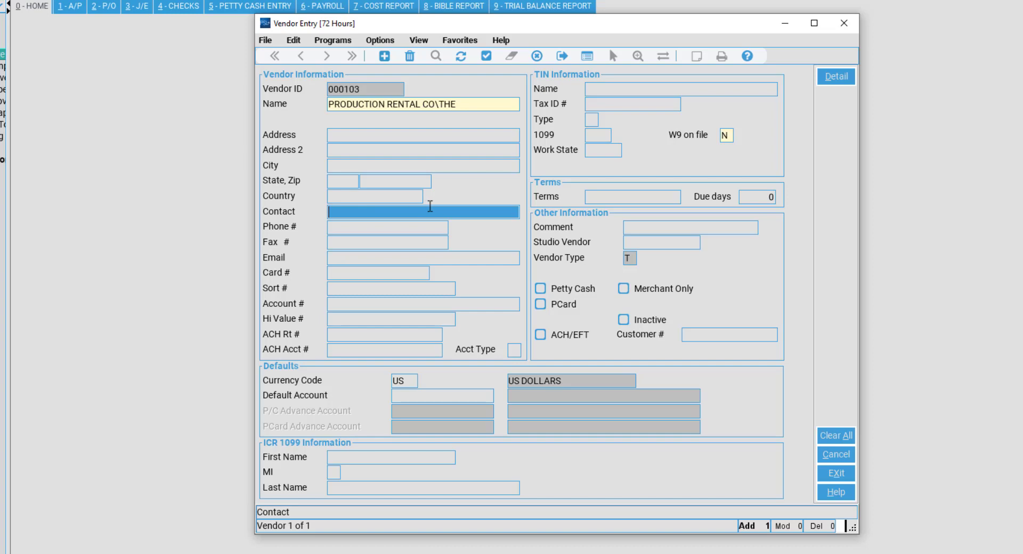
pyautogui.press('Tab')
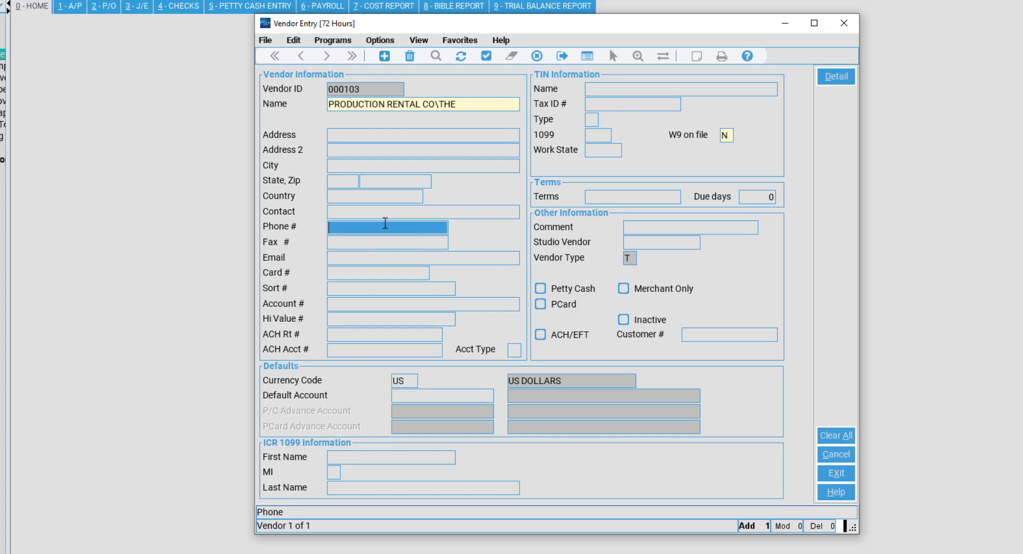
pyautogui.press('Tab')
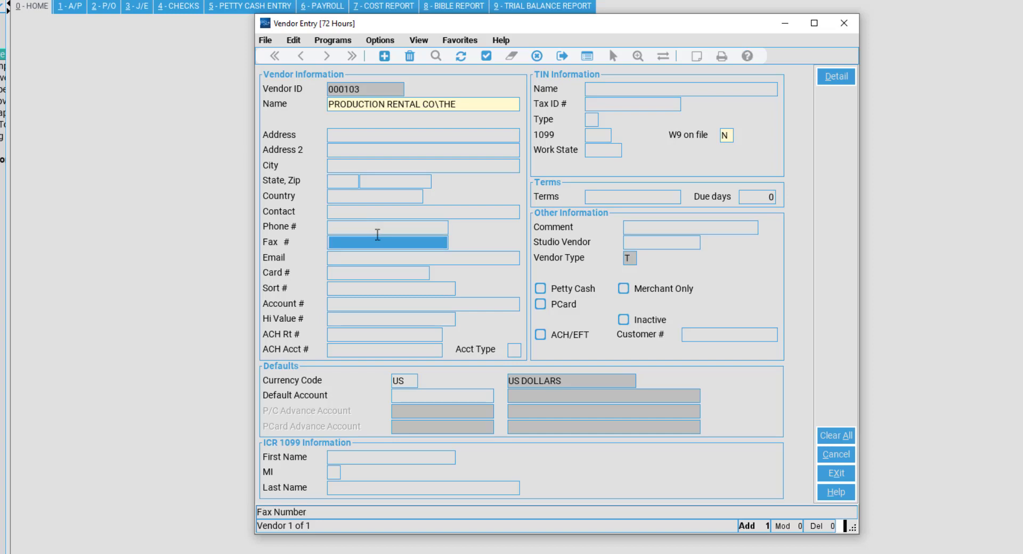
pyautogui.press('Tab')
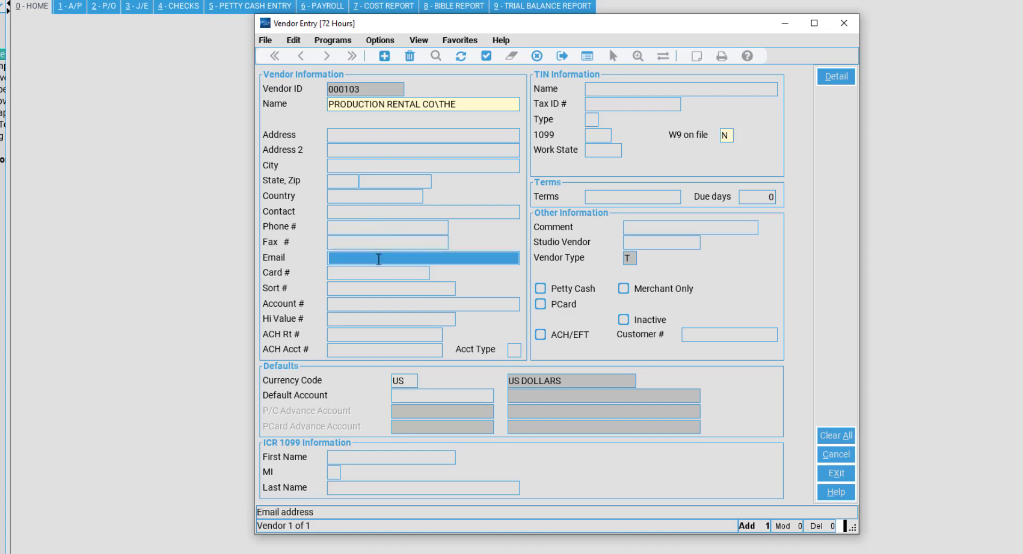
pyautogui.click(410, 270)
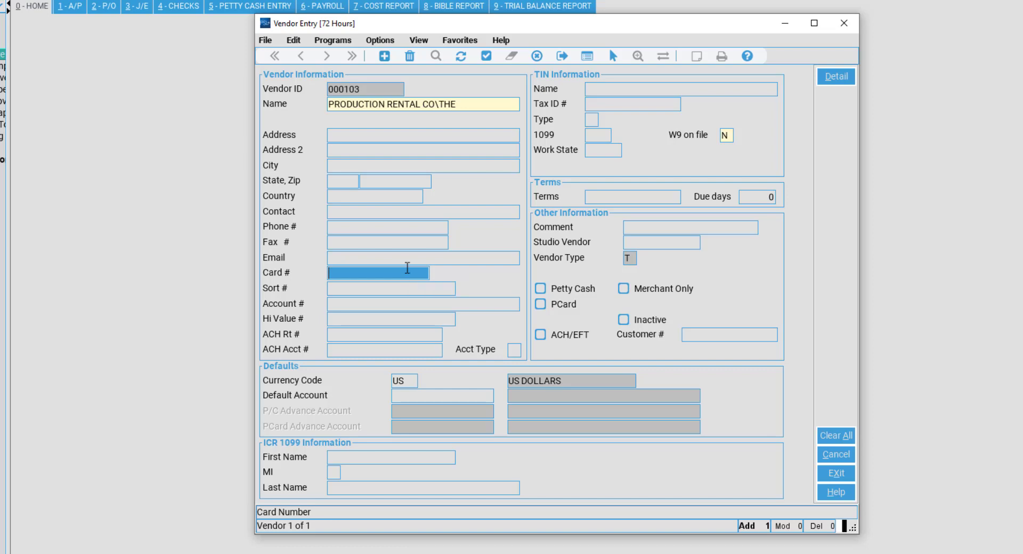
pyautogui.press('Tab')
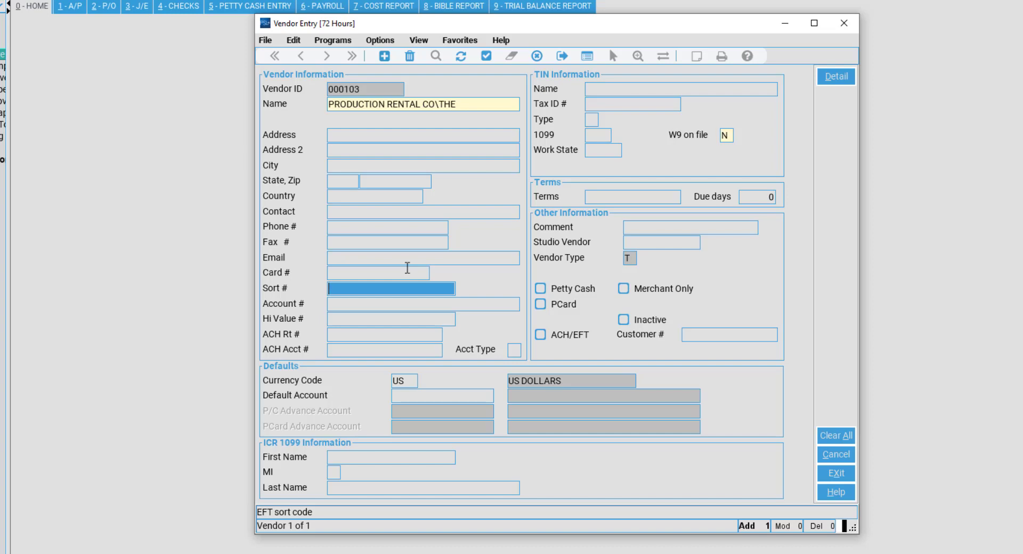
pyautogui.press('Tab')
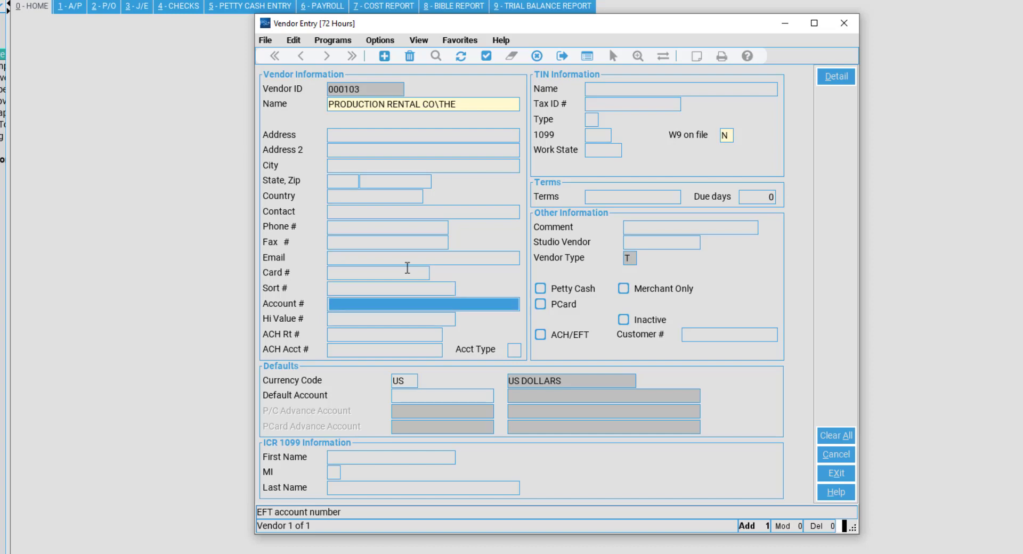
pyautogui.press('Tab')
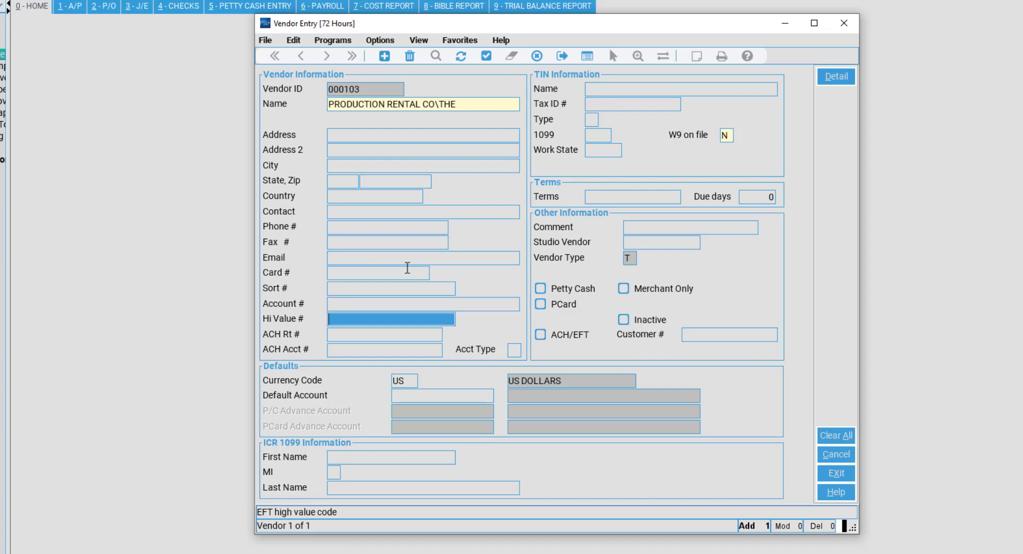
pyautogui.press('Tab')
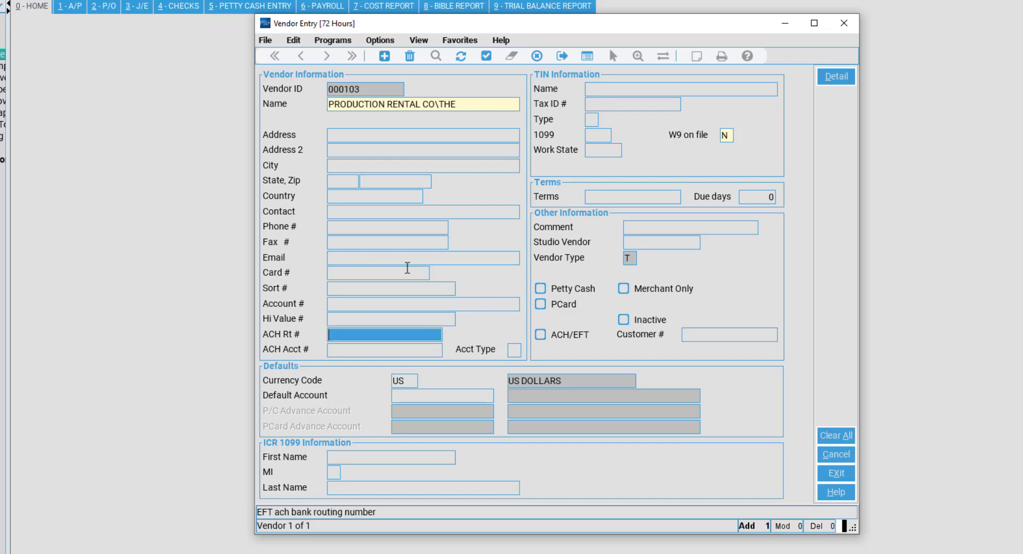
pyautogui.press('Tab')
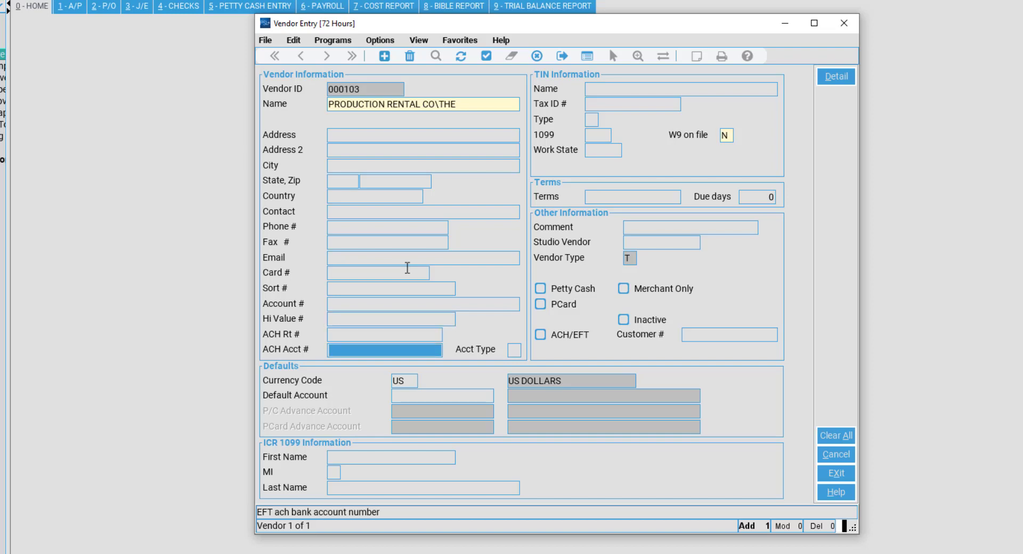
pyautogui.hotkey('shift', 'Tab')
pyautogui.hotkey('shift', 'Tab')
pyautogui.hotkey('shift', 'Tab')
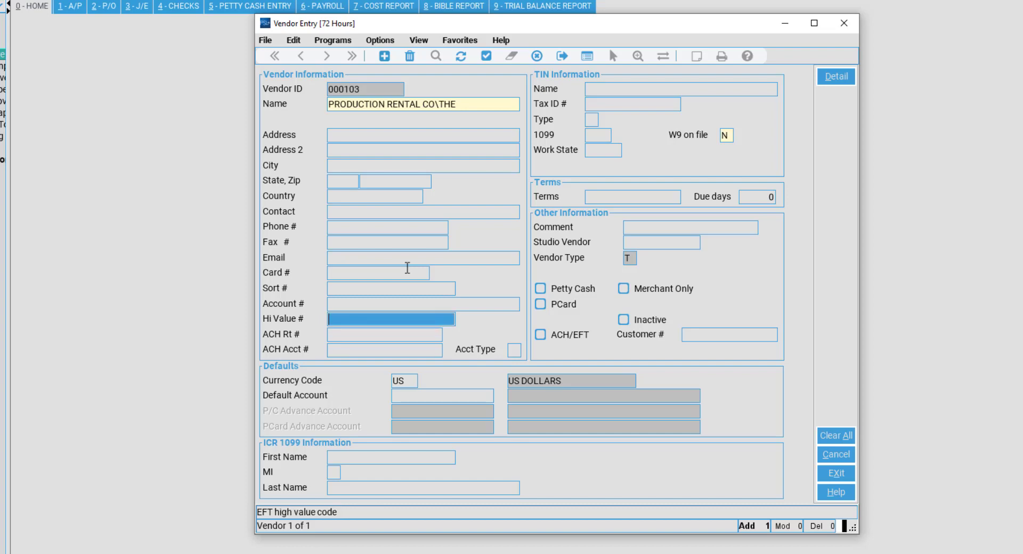
pyautogui.hotkey('shift', 'Tab')
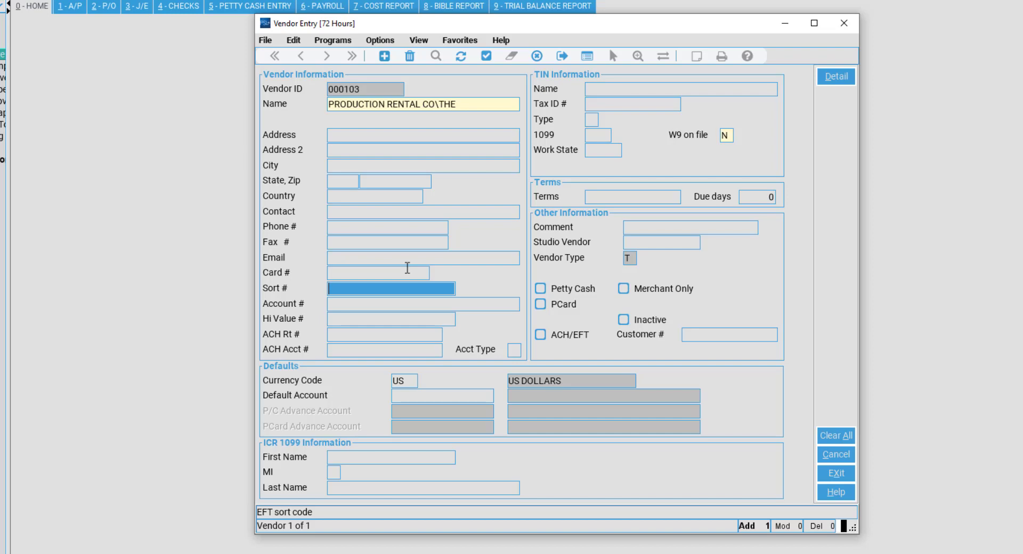
pyautogui.press('Tab')
pyautogui.press('Tab')
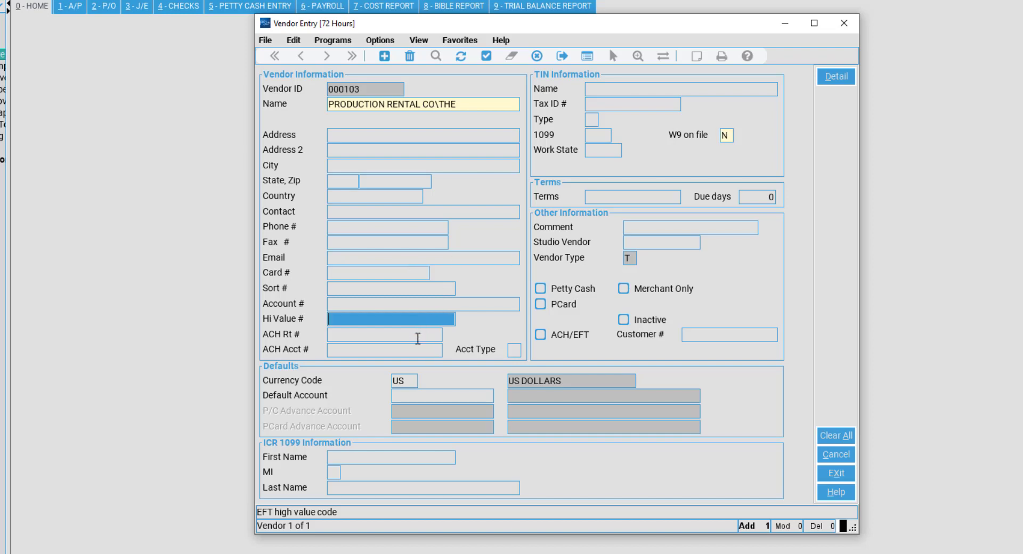
pyautogui.press('Tab')
pyautogui.press('Tab')
pyautogui.press('Tab')
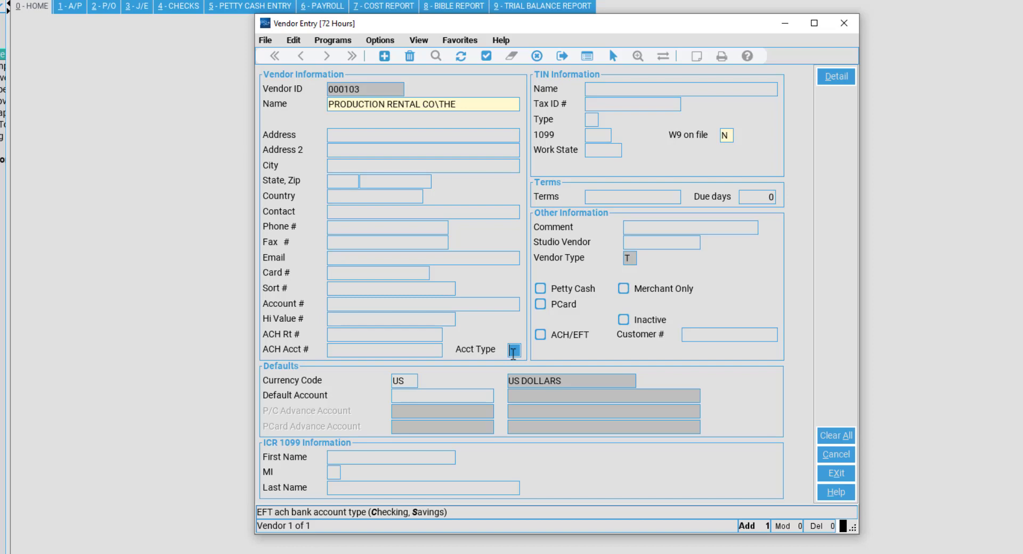
pyautogui.press('Tab')
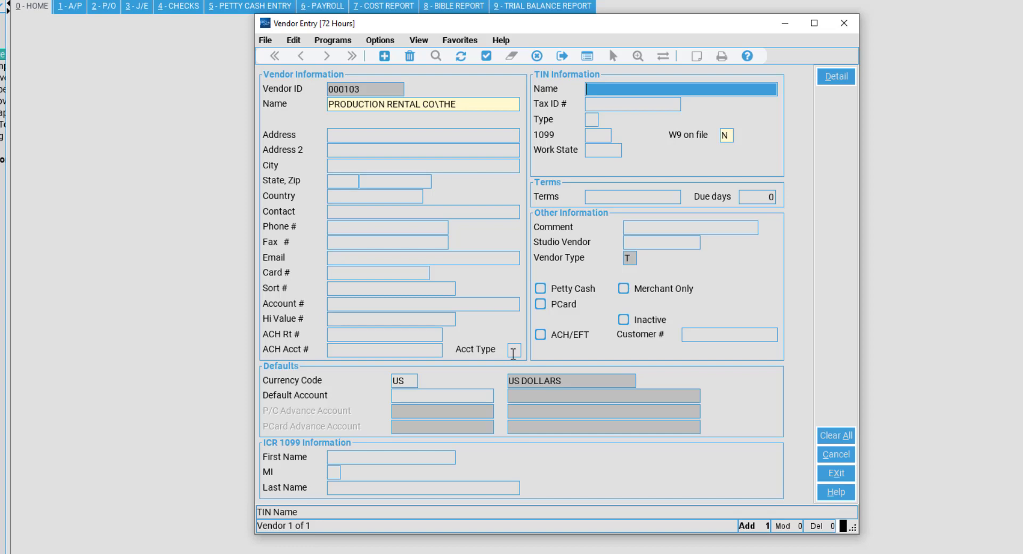
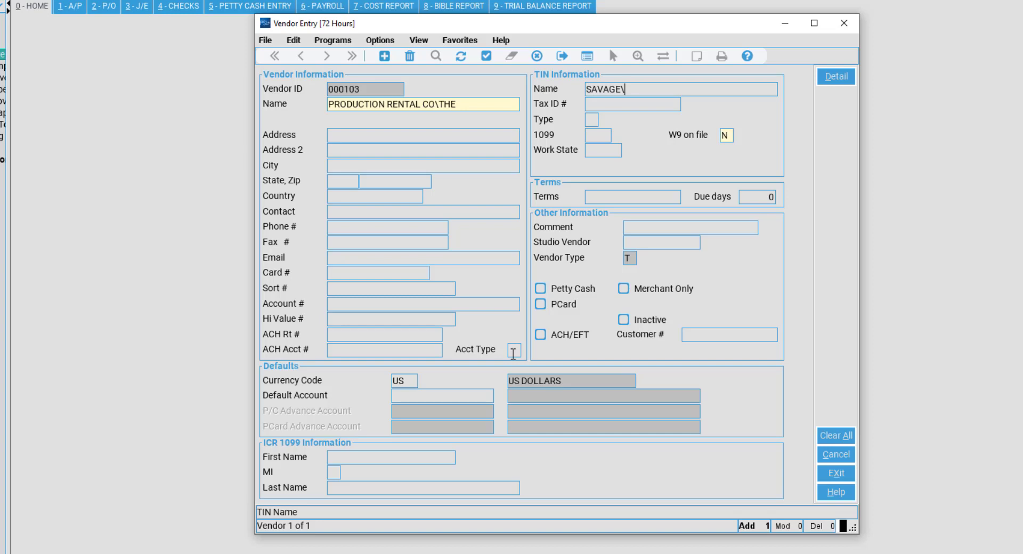
# Enter an individual's surname and first name, LAST\FIRST, as the TIN Name.
pyautogui.press('Tab')
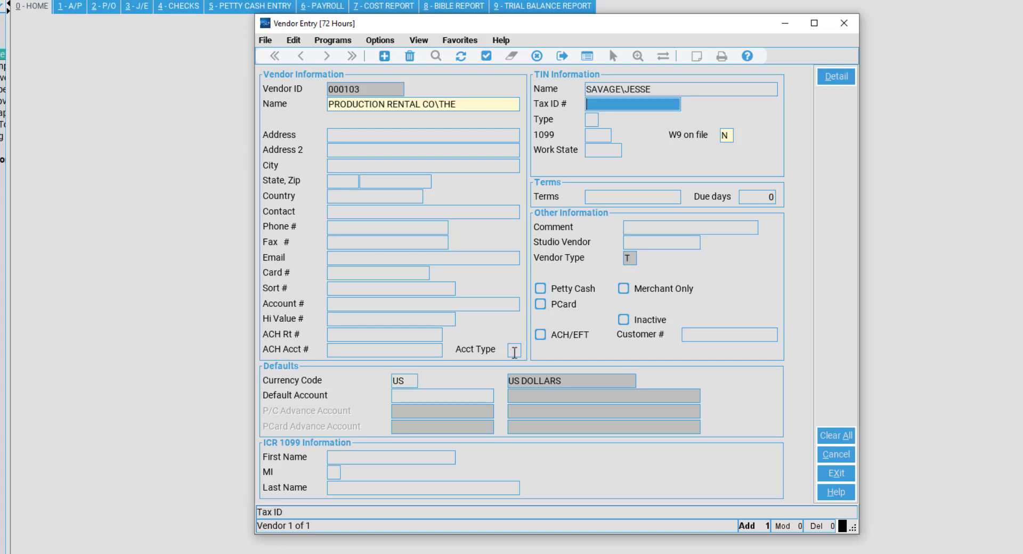
pyautogui.click(661, 91)
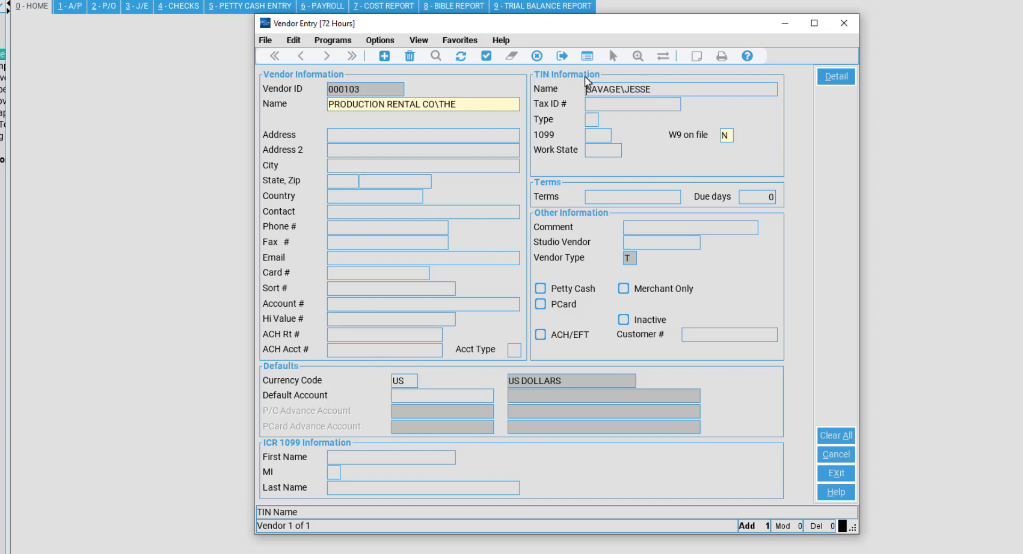
# Enter a tax ID number and acknowledge the duplicate-of-vendor-000102 warning, leaving Tax ID blank.
pyautogui.click(647, 104)
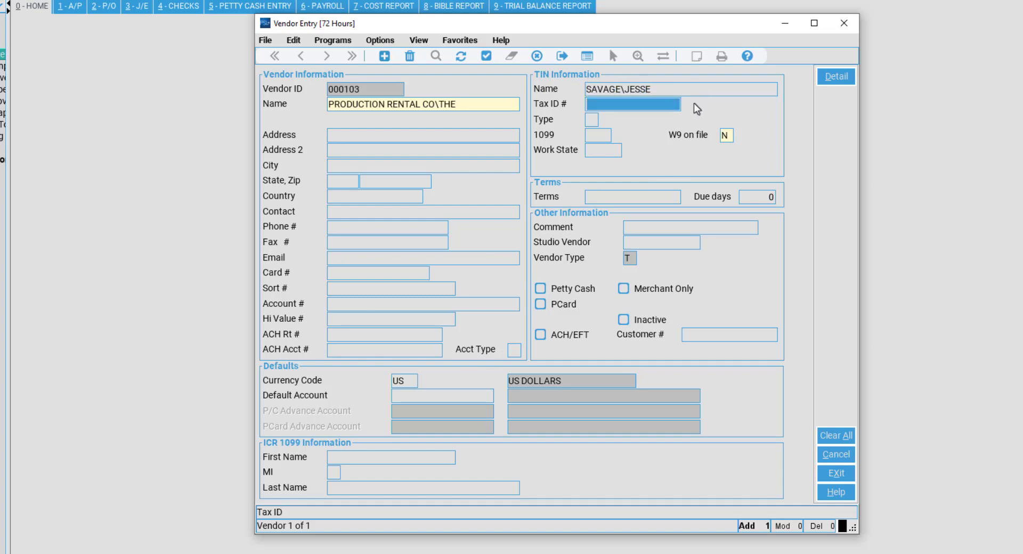
pyautogui.write('555-')
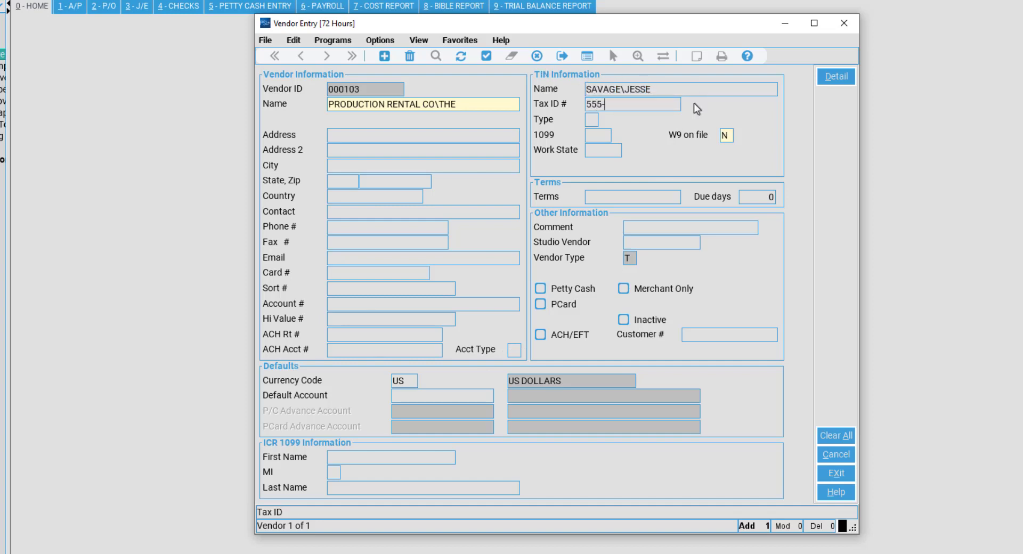
pyautogui.write('55-5555')
pyautogui.click(681, 85)
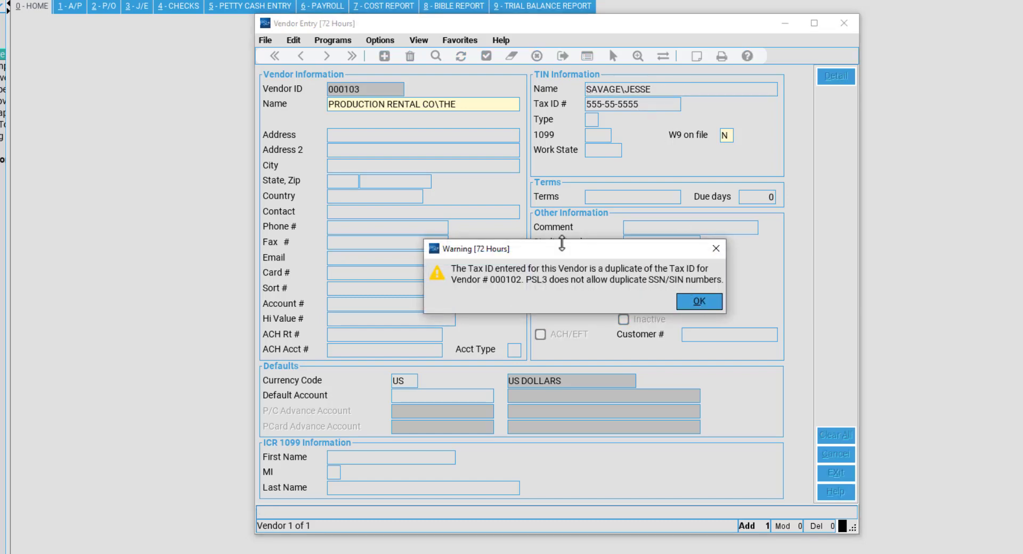
pyautogui.moveTo(558, 251); pyautogui.dragTo(506, 183)
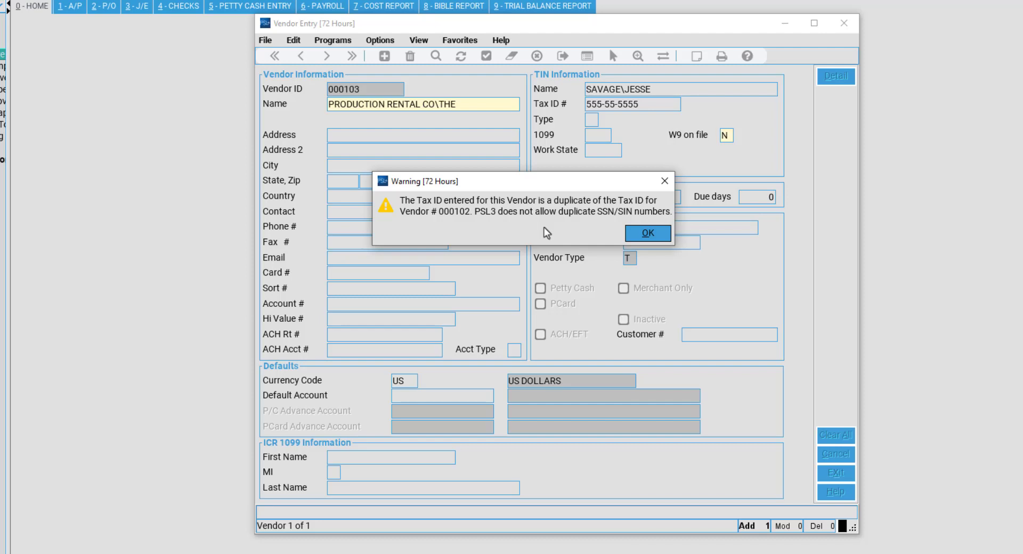
pyautogui.click(656, 235)
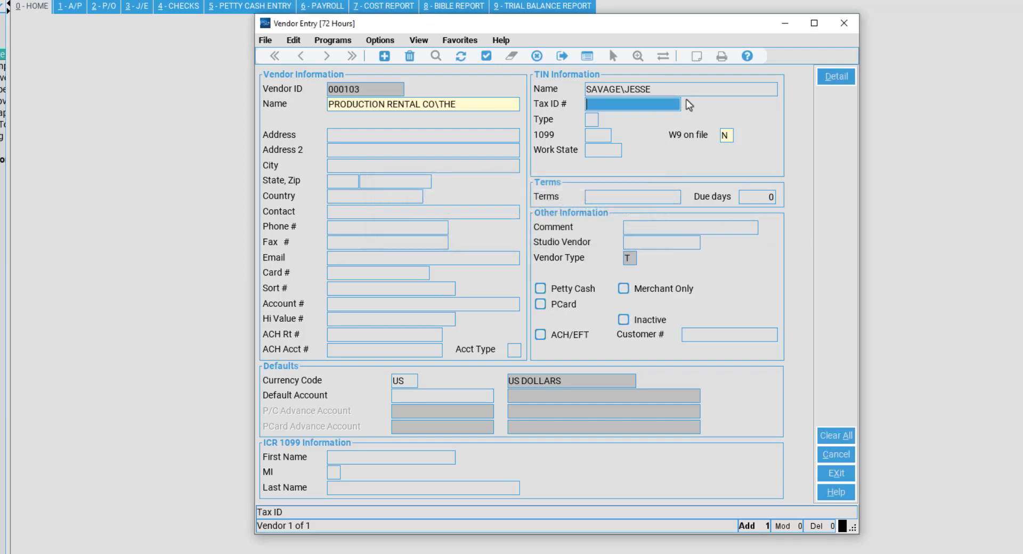
# Replace the TIN Name with another individual's LAST\FIRST name and skip the empty Tax ID.
pyautogui.click(680, 89)
pyautogui.press('BackSpace')
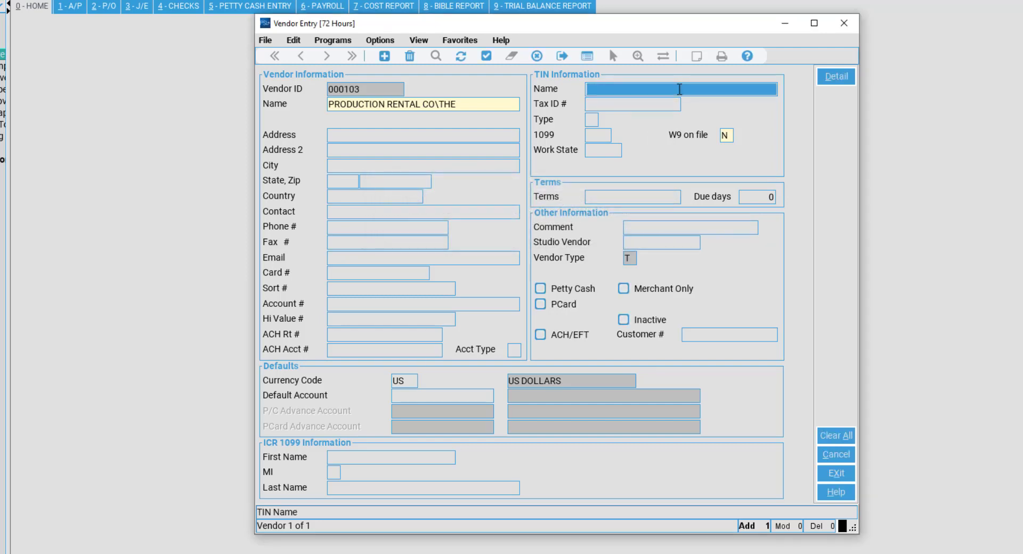
pyautogui.write('SMITH')
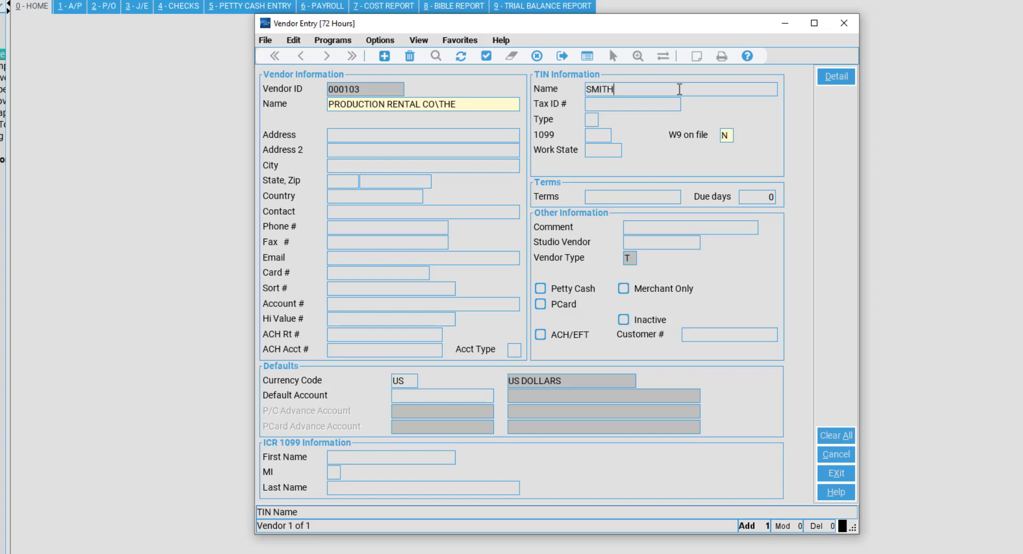
pyautogui.write('\\JOHN')
pyautogui.click(613, 103)
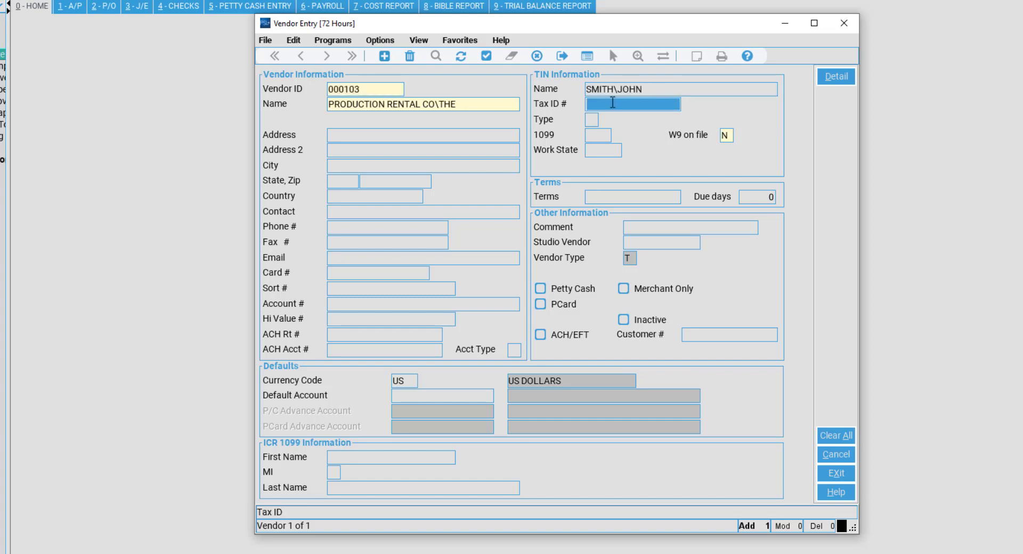
pyautogui.click(680, 90)
pyautogui.click(638, 107)
pyautogui.press('Tab')
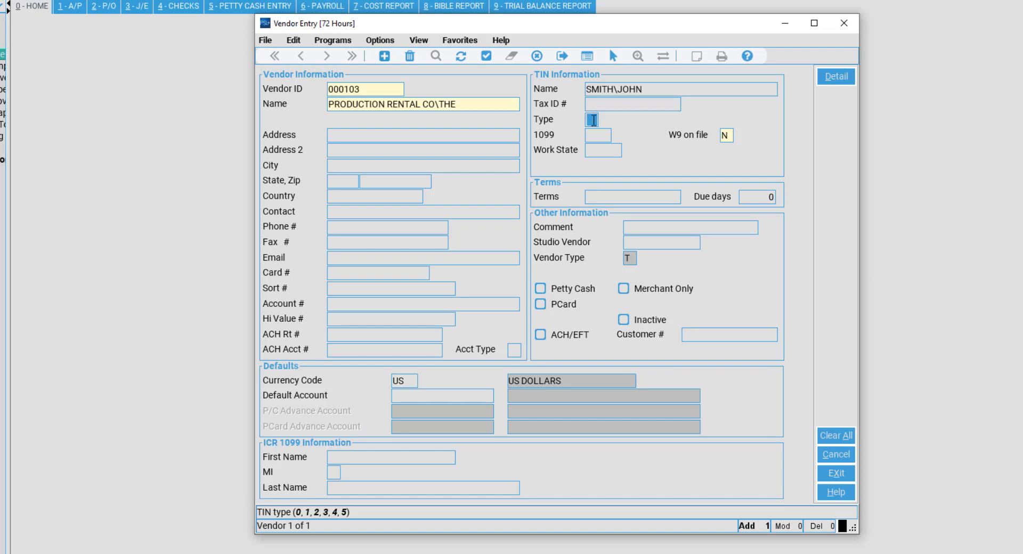
# Choose TIN type 2 – Sole proprietor SSN from the TIN type lookup.
pyautogui.doubleClick(592, 119)
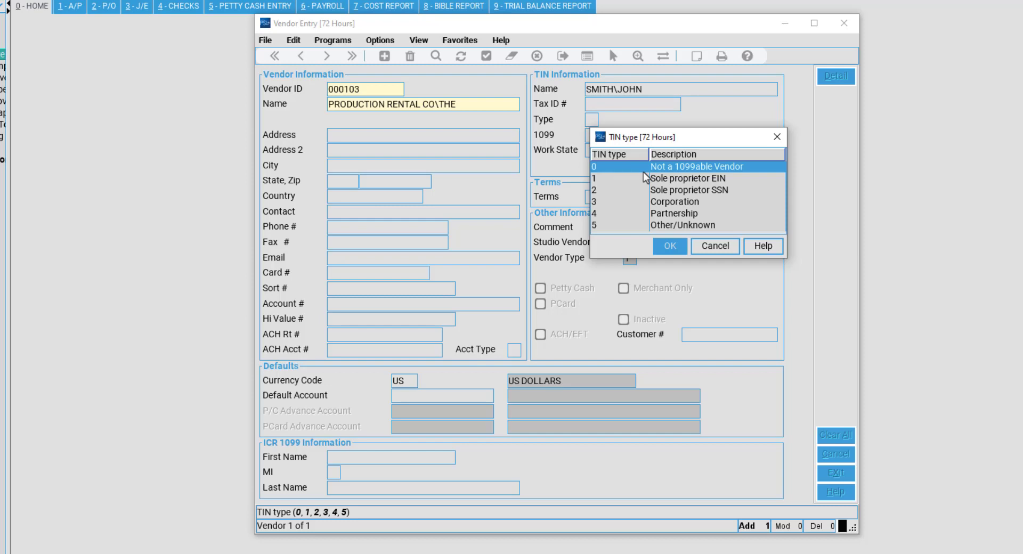
pyautogui.click(678, 183)
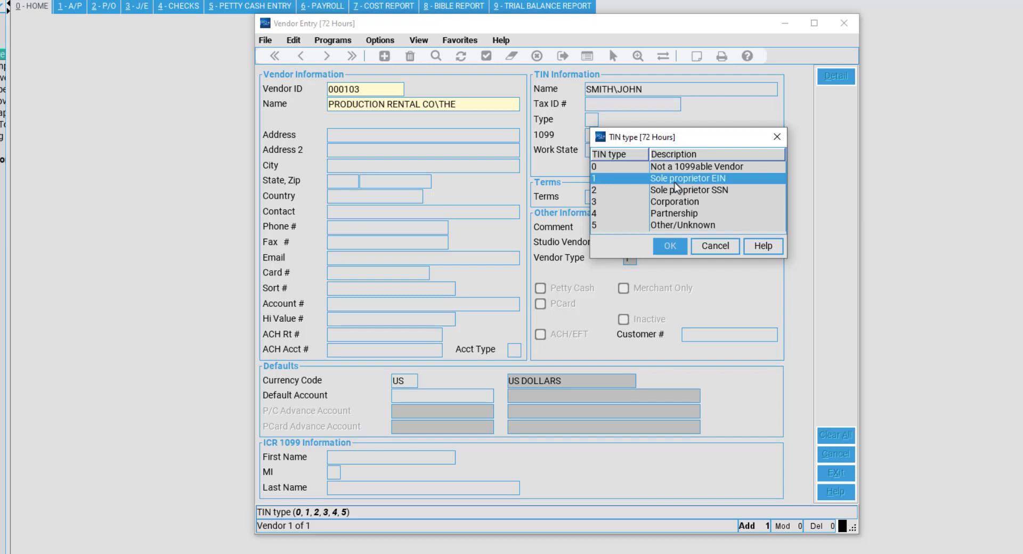
pyautogui.click(686, 190)
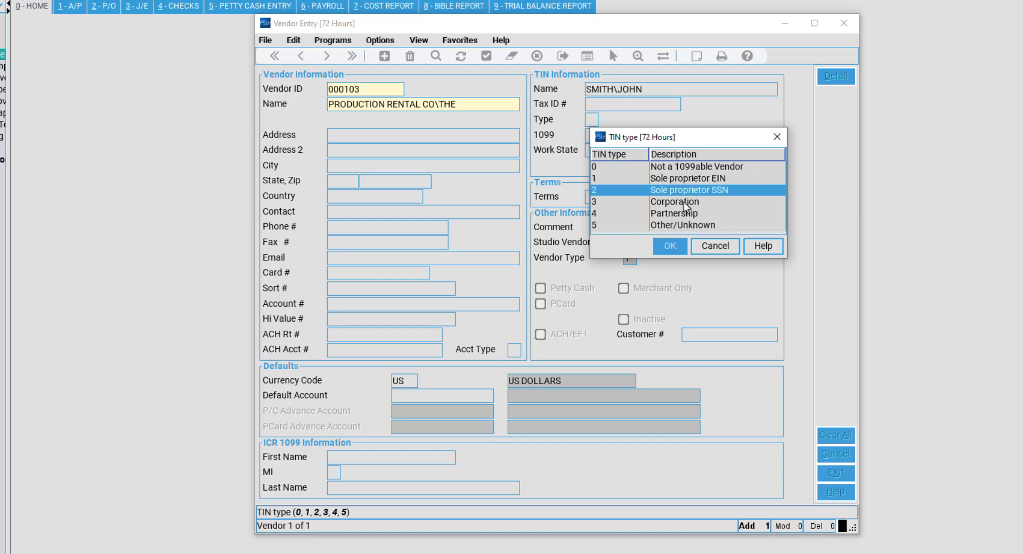
pyautogui.click(685, 204)
pyautogui.click(694, 214)
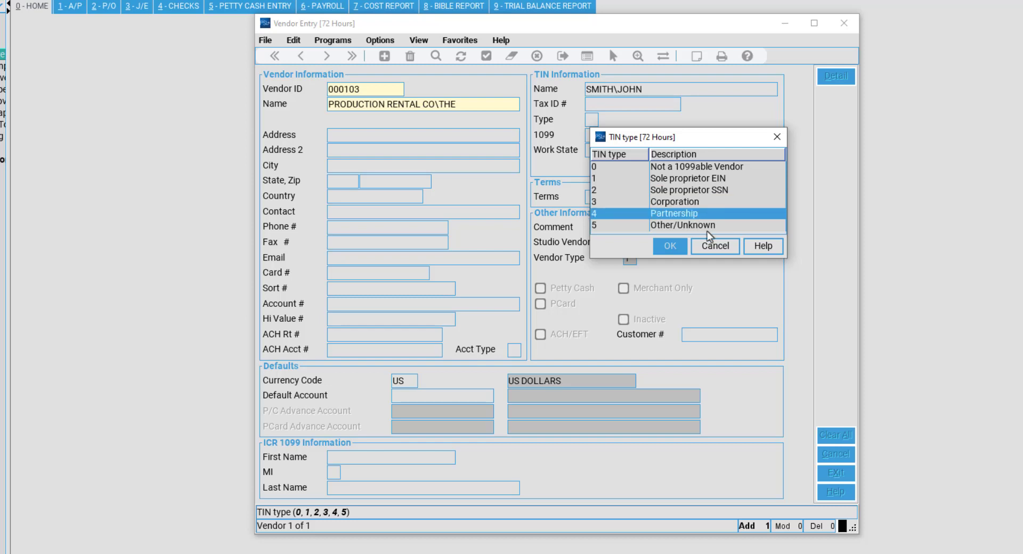
pyautogui.click(704, 226)
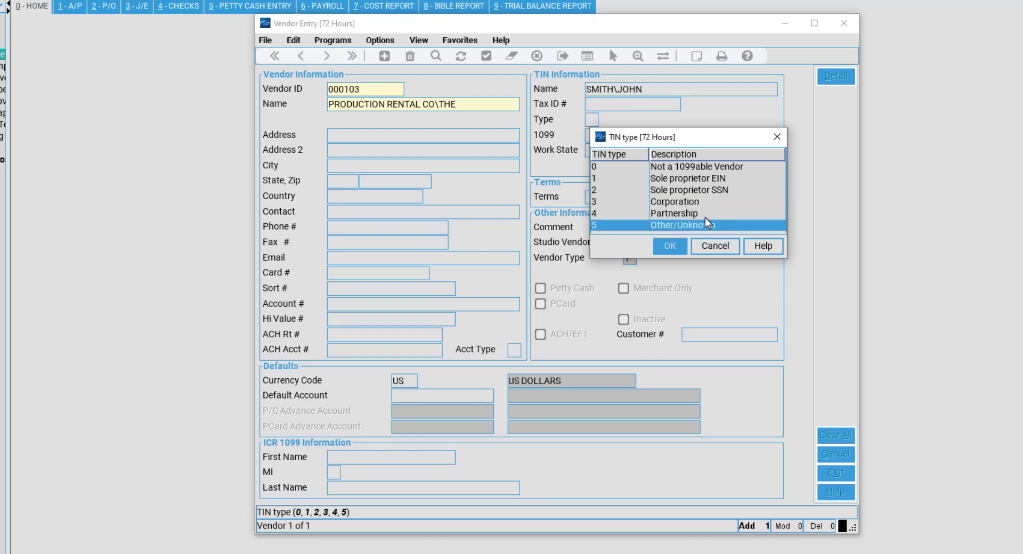
pyautogui.click(714, 193)
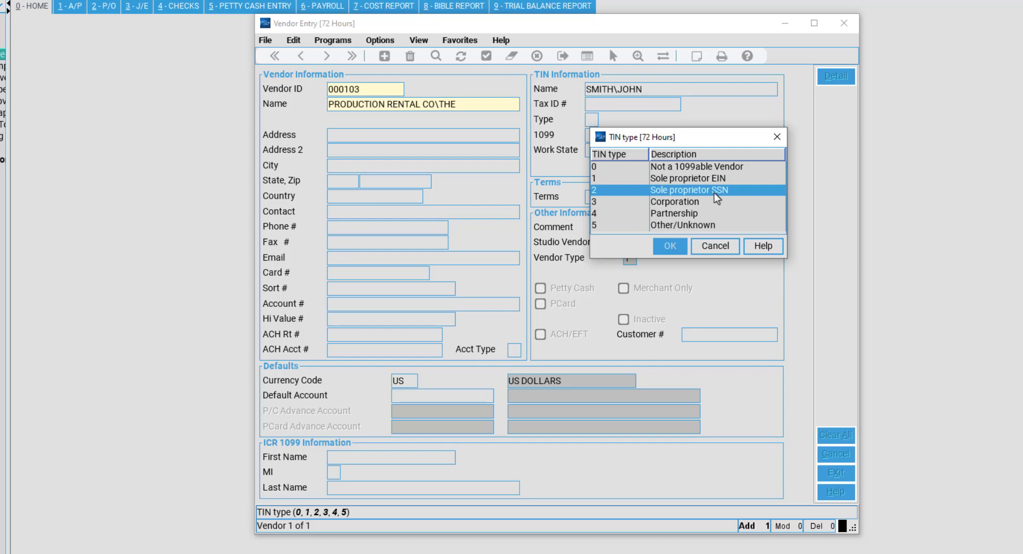
pyautogui.click(670, 246)
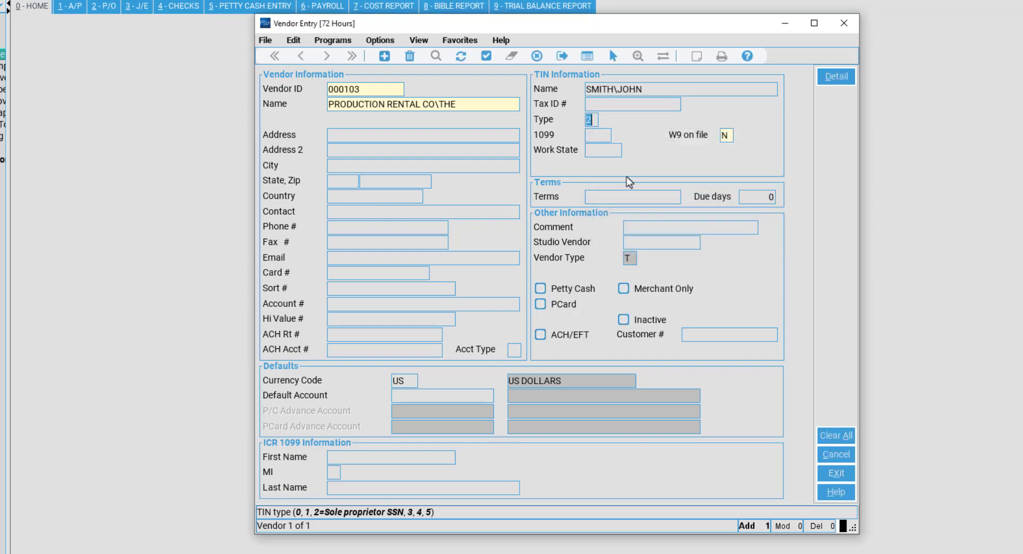
# Choose 1099 type 1 – Rents from the 1099 type lookup.
pyautogui.click(604, 135)
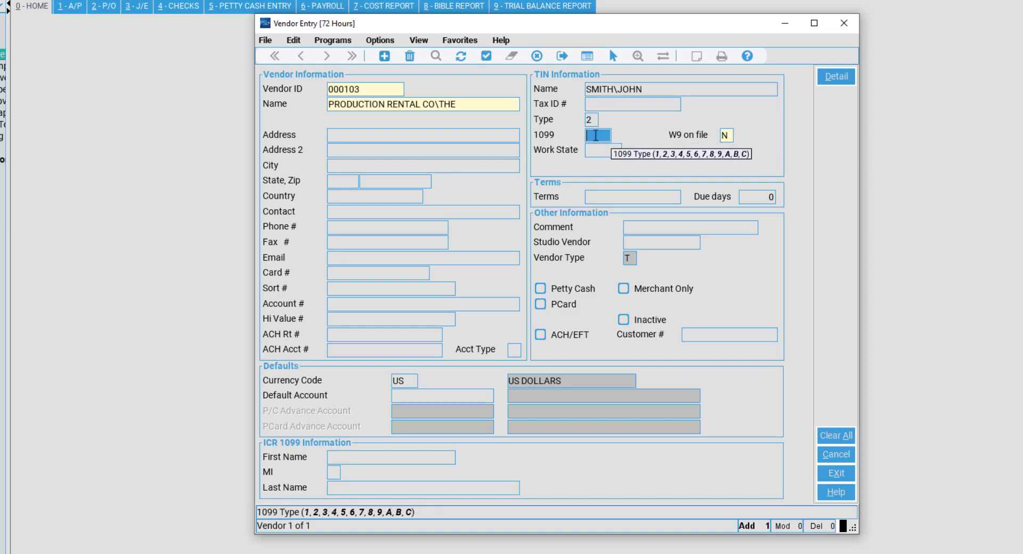
pyautogui.doubleClick(596, 135)
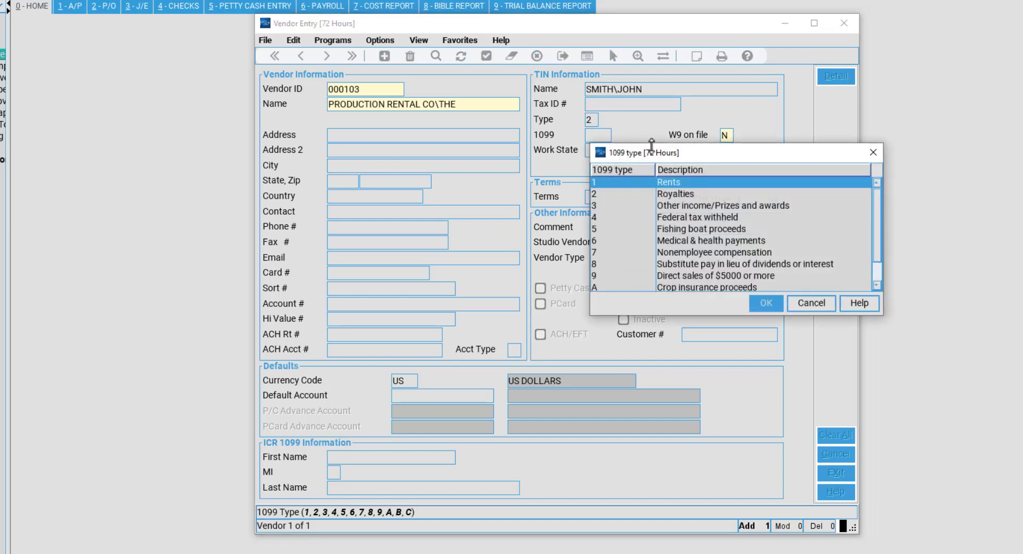
pyautogui.moveTo(603, 156); pyautogui.dragTo(391, 141)
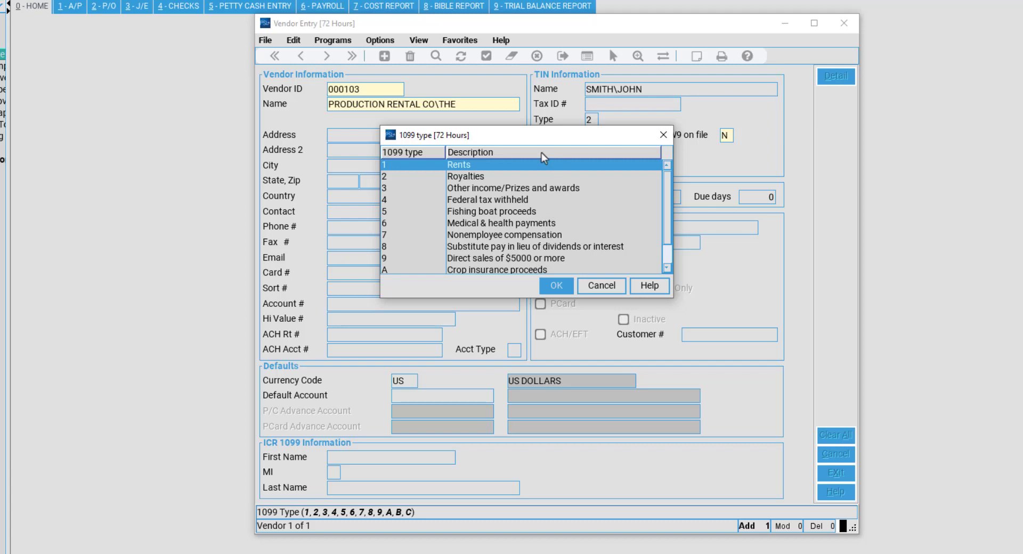
pyautogui.moveTo(501, 141); pyautogui.dragTo(520, 135)
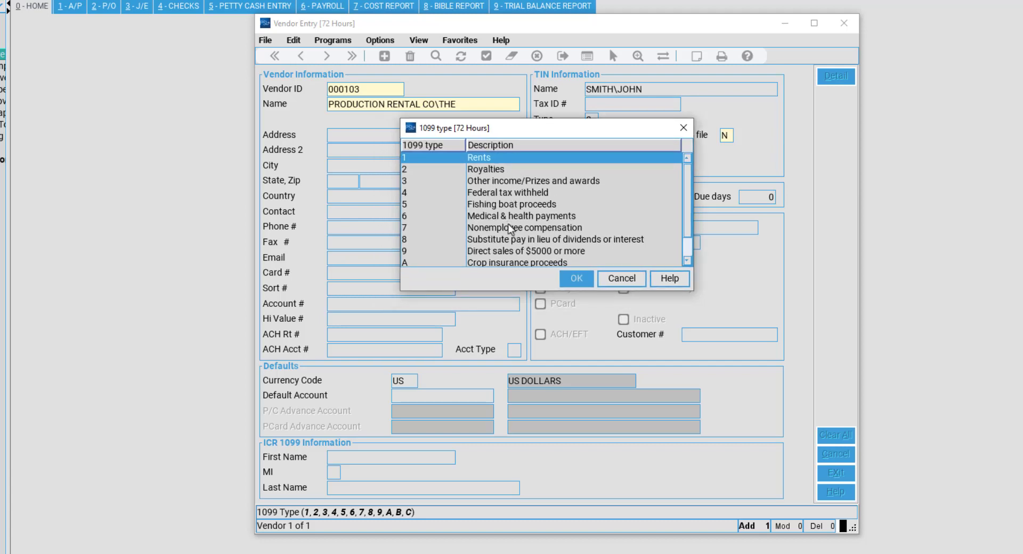
pyautogui.scroll(-1, 506, 250)
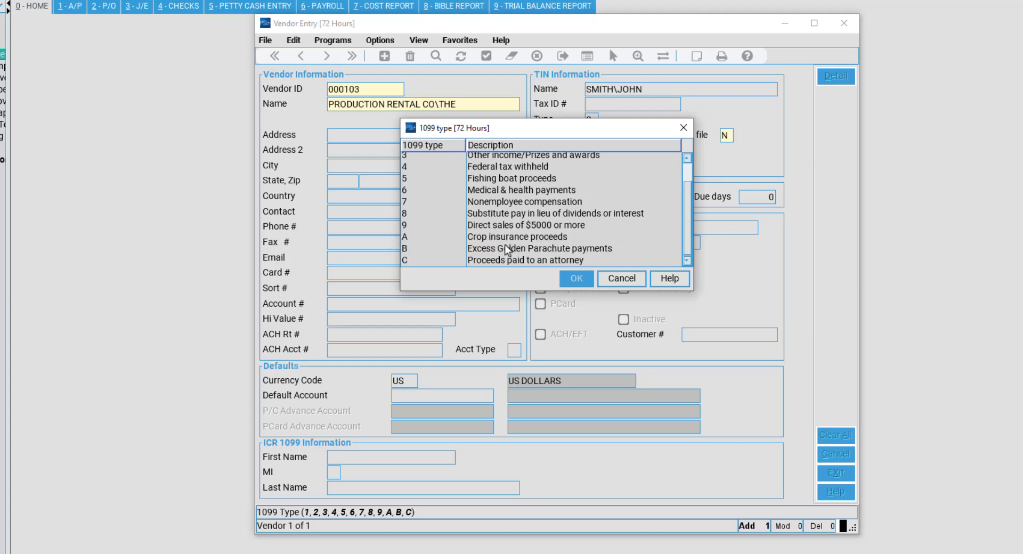
pyautogui.scroll(1, 507, 250)
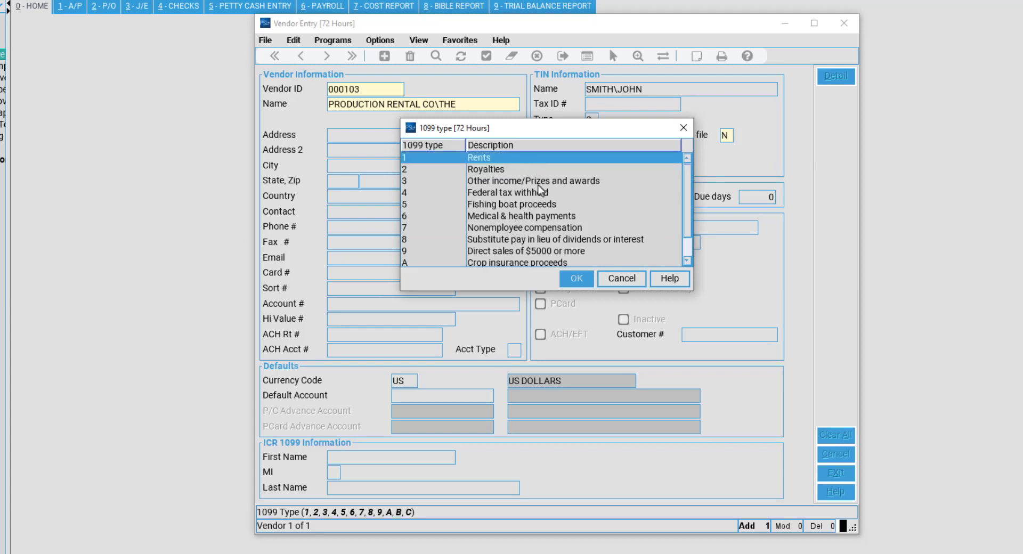
pyautogui.click(536, 226)
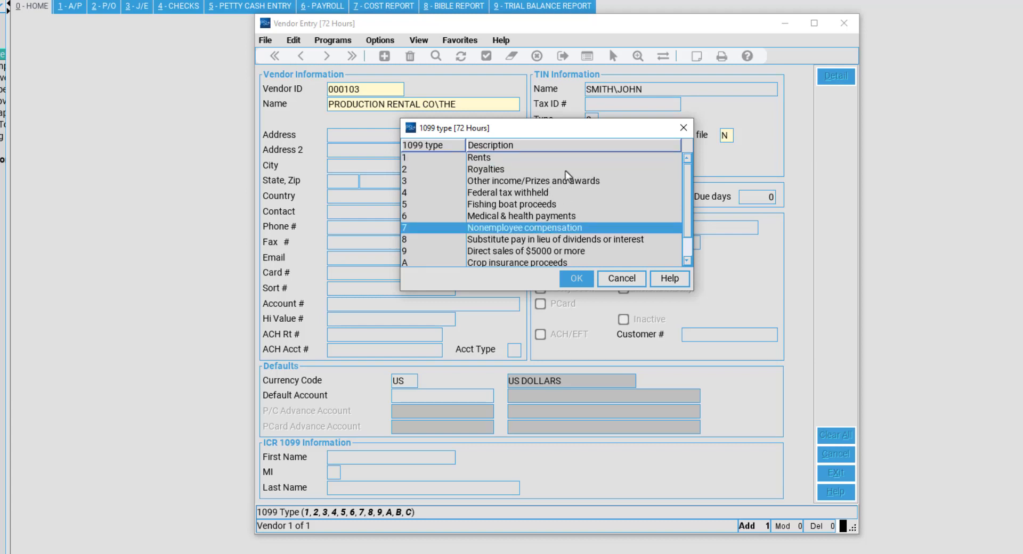
pyautogui.click(550, 158)
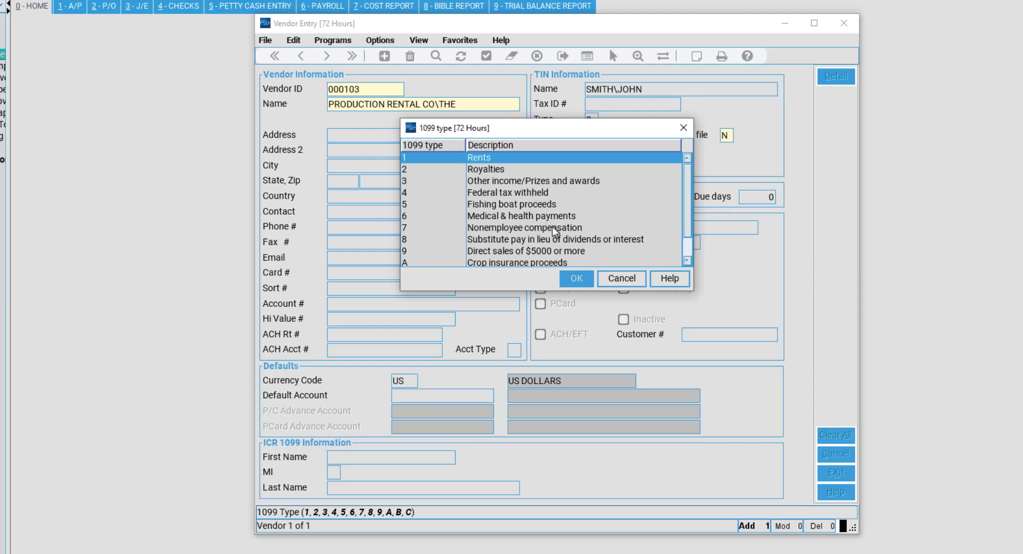
pyautogui.click(515, 220)
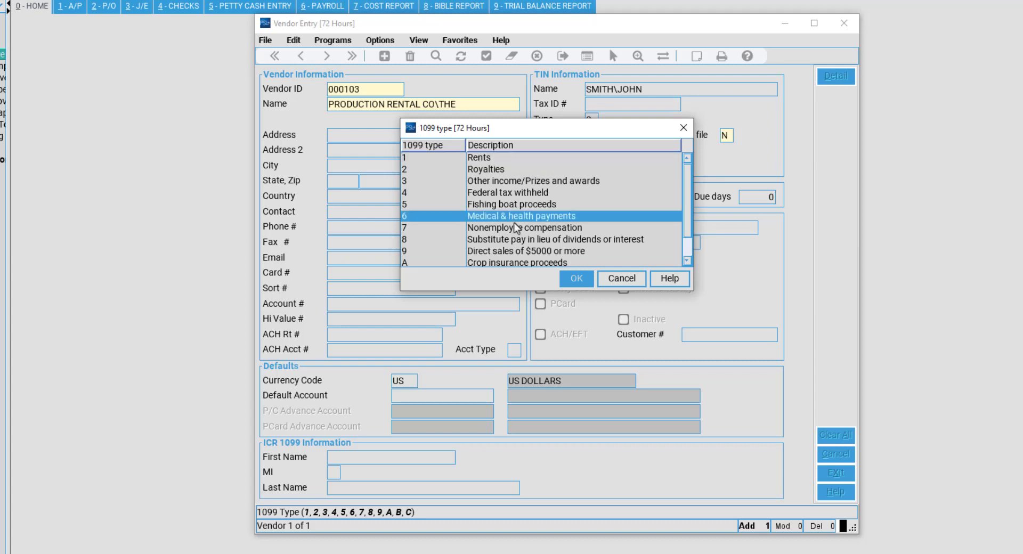
pyautogui.click(520, 230)
pyautogui.click(530, 158)
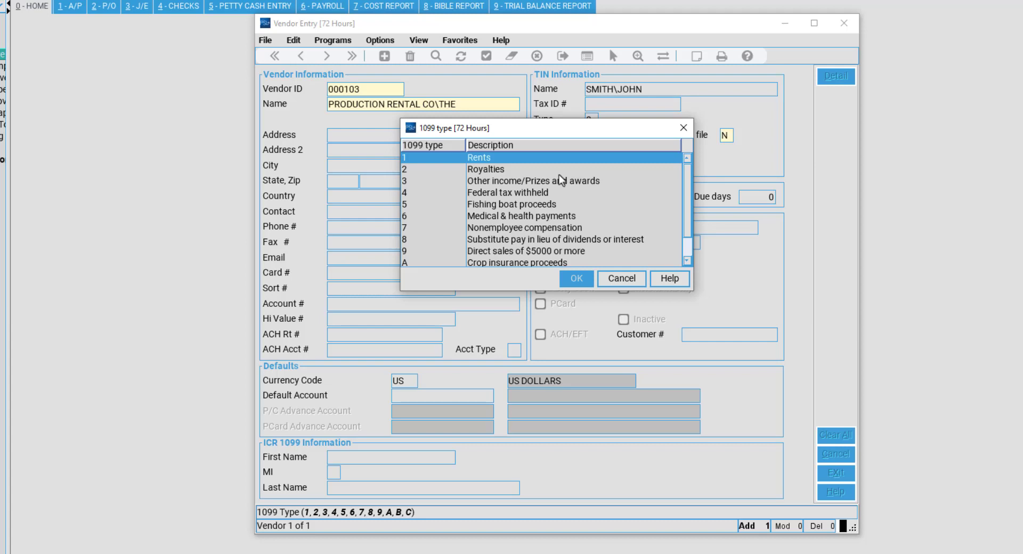
pyautogui.click(576, 278)
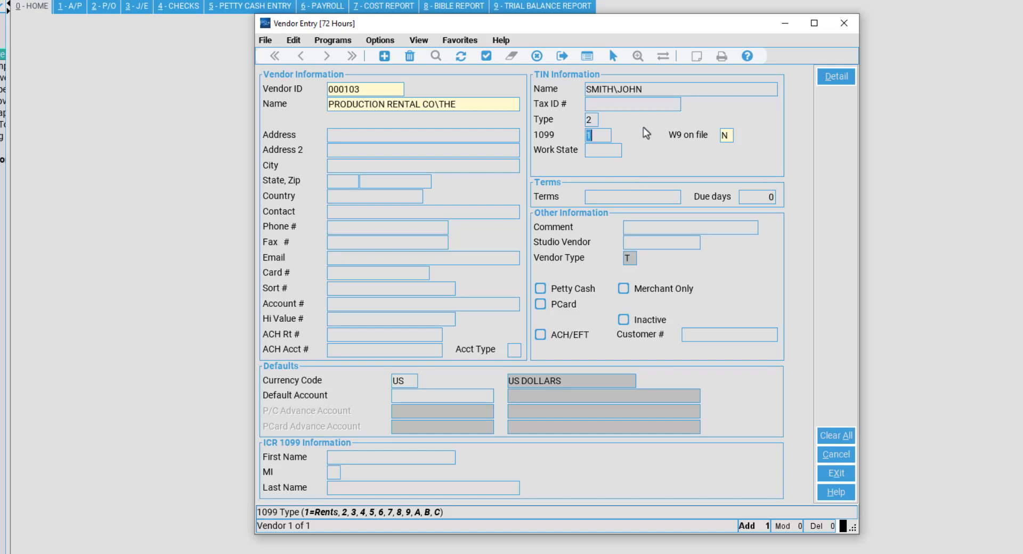
pyautogui.press('Return')
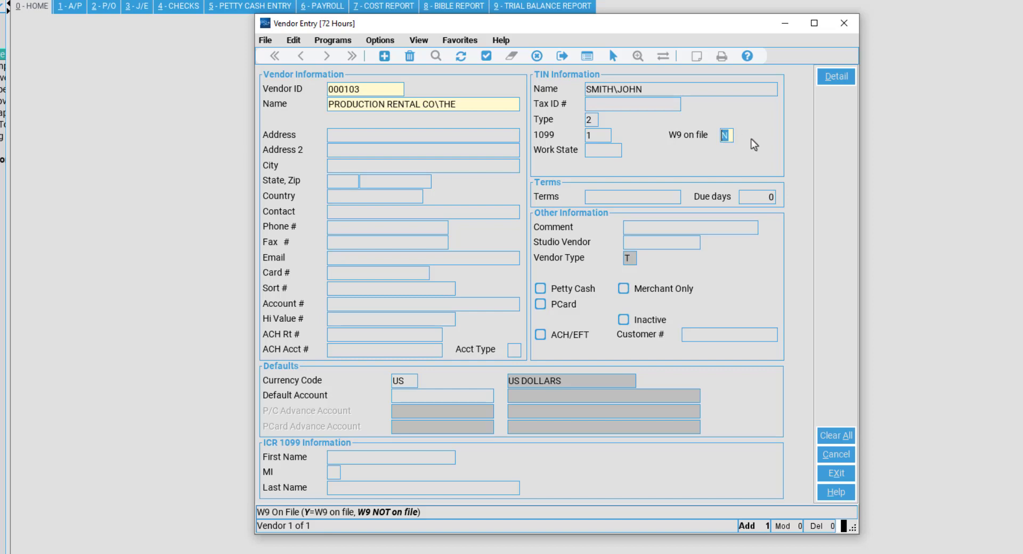
pyautogui.write('Y')
pyautogui.doubleClick(725, 137)
pyautogui.click(612, 151)
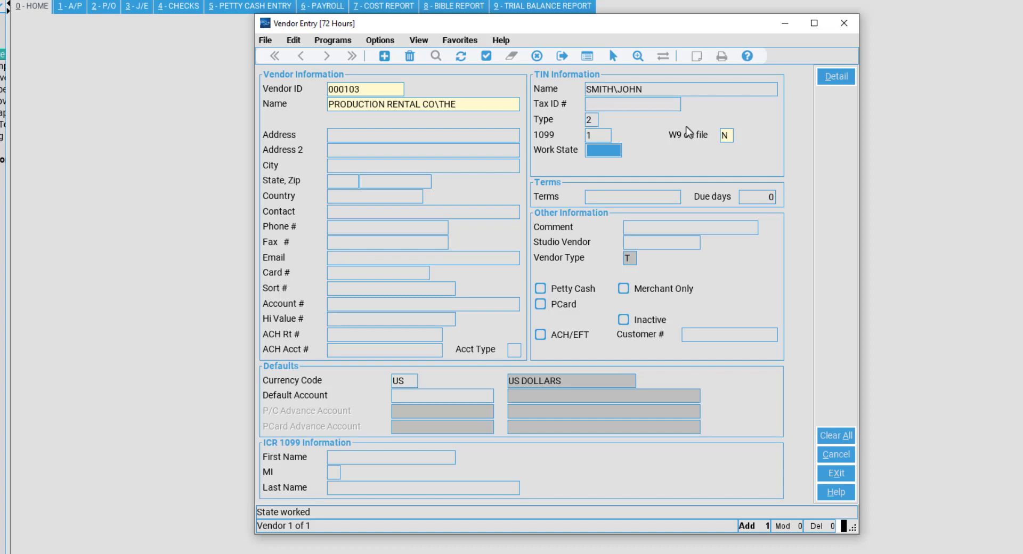
pyautogui.write('CA')
pyautogui.press('BackSpace')
pyautogui.press('BackSpace')
# Browse the States lookup, cancel it, and enter CA as the Work State.
pyautogui.doubleClick(618, 151)
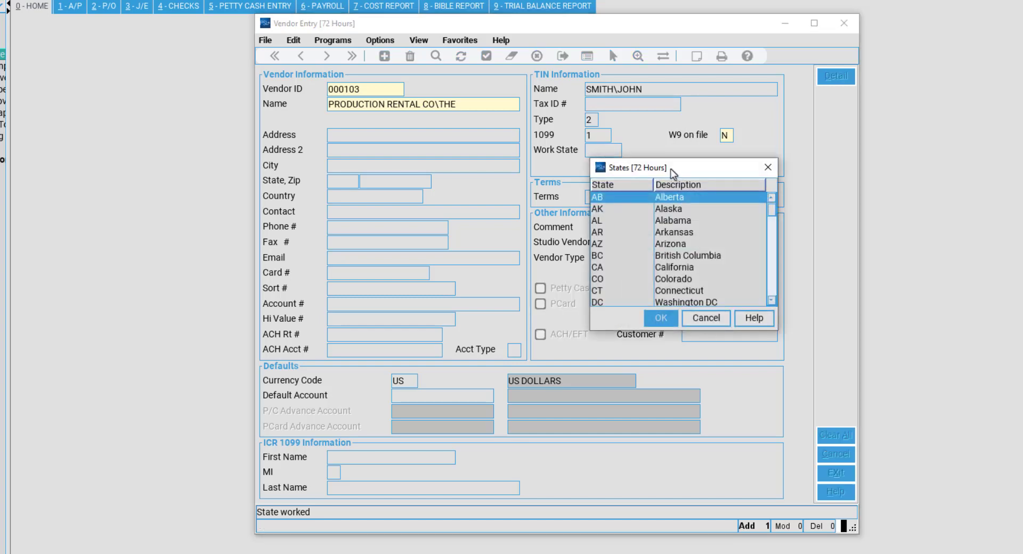
pyautogui.moveTo(669, 168); pyautogui.dragTo(385, 146)
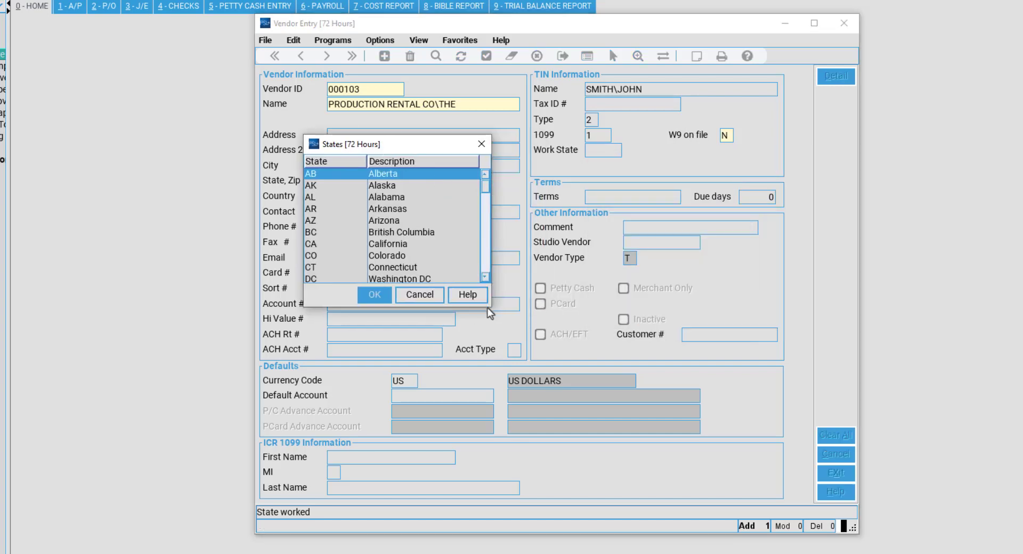
pyautogui.moveTo(490, 308); pyautogui.dragTo(678, 451)
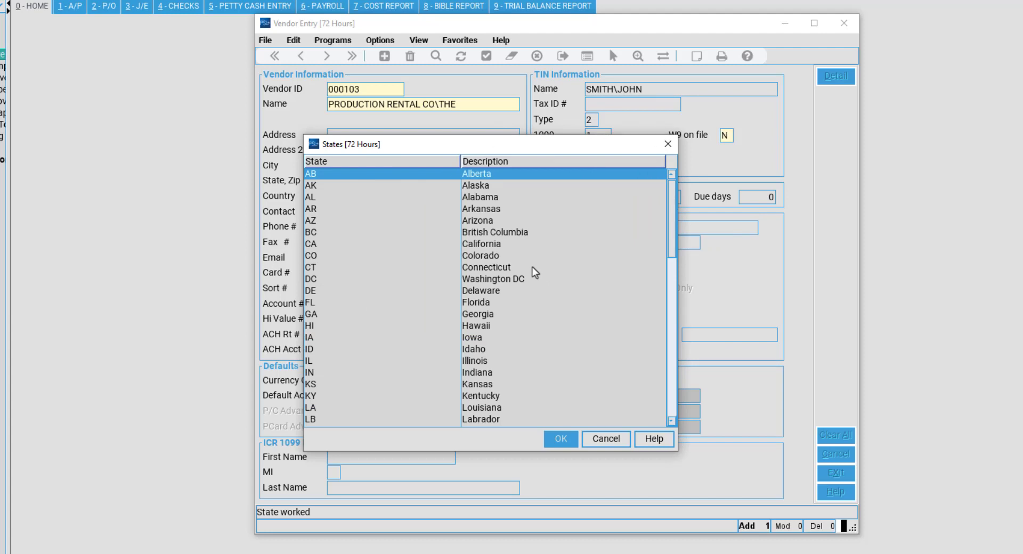
pyautogui.scroll(-1, 531, 269)
pyautogui.scroll(-2, 531, 269)
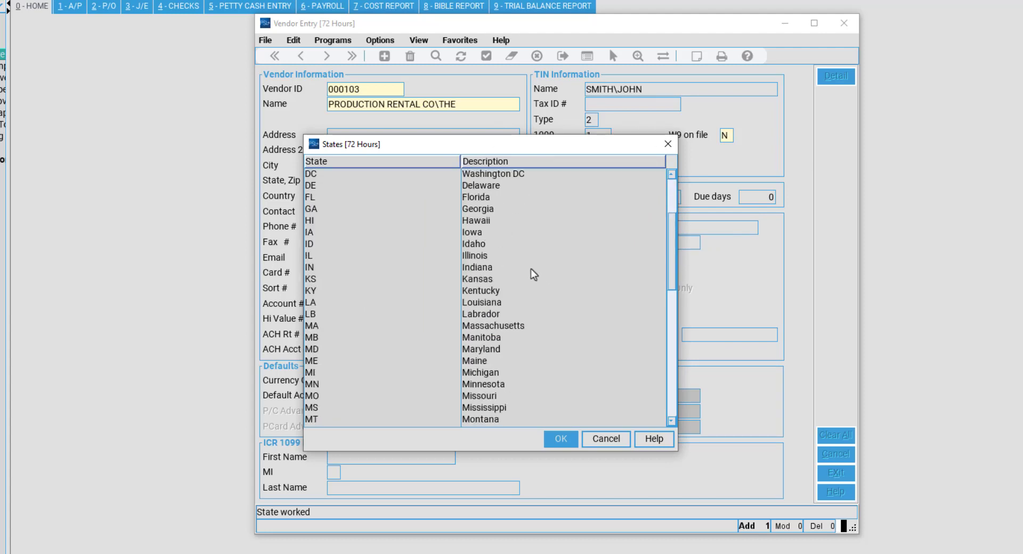
pyautogui.scroll(-3, 530, 269)
pyautogui.scroll(-2, 529, 277)
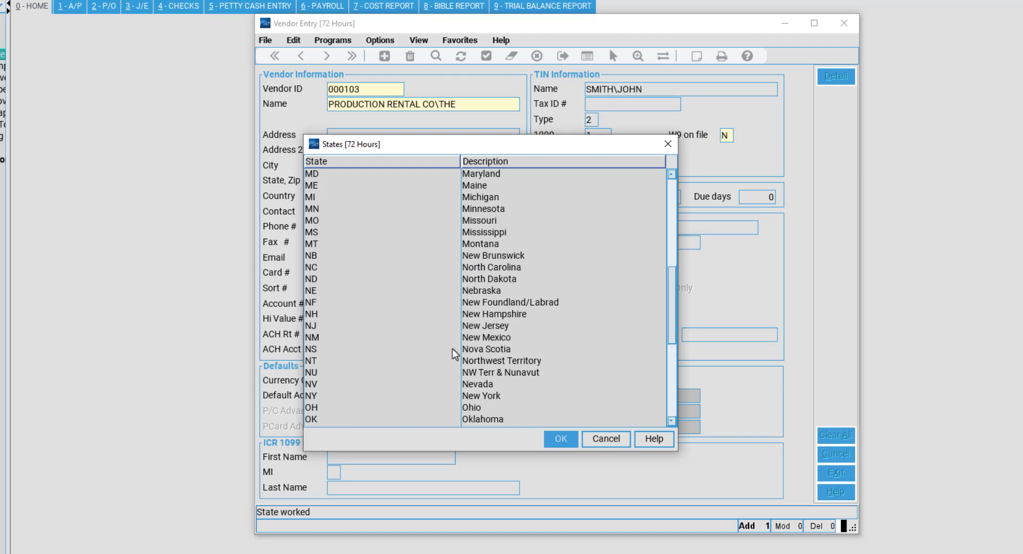
pyautogui.scroll(-2, 496, 330)
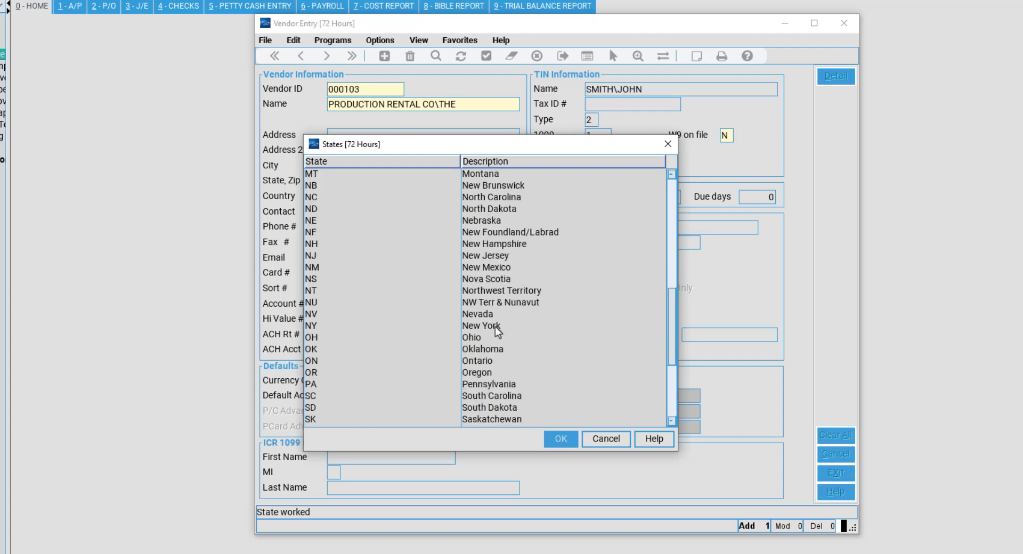
pyautogui.scroll(-2, 568, 371)
pyautogui.scroll(-2, 568, 370)
pyautogui.scroll(5, 570, 369)
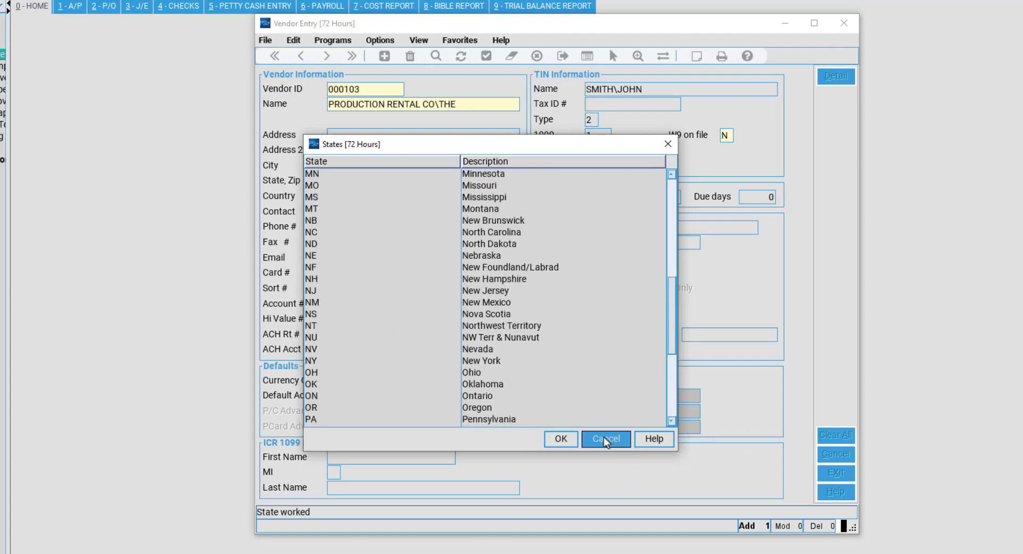
pyautogui.click(606, 439)
pyautogui.write('CA')
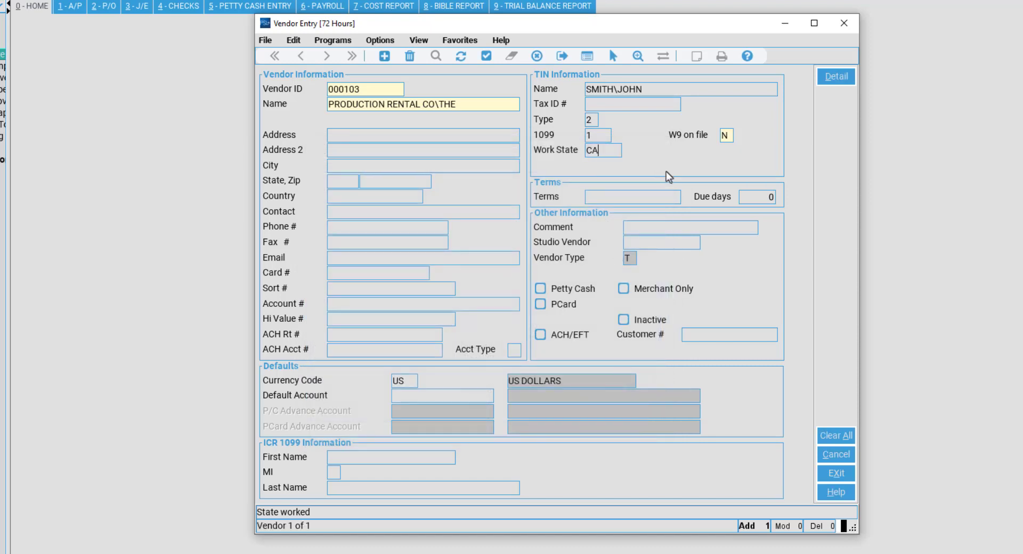
# Enter NET15 as vendor 000103's payment terms with 15 due days.
pyautogui.click(666, 194)
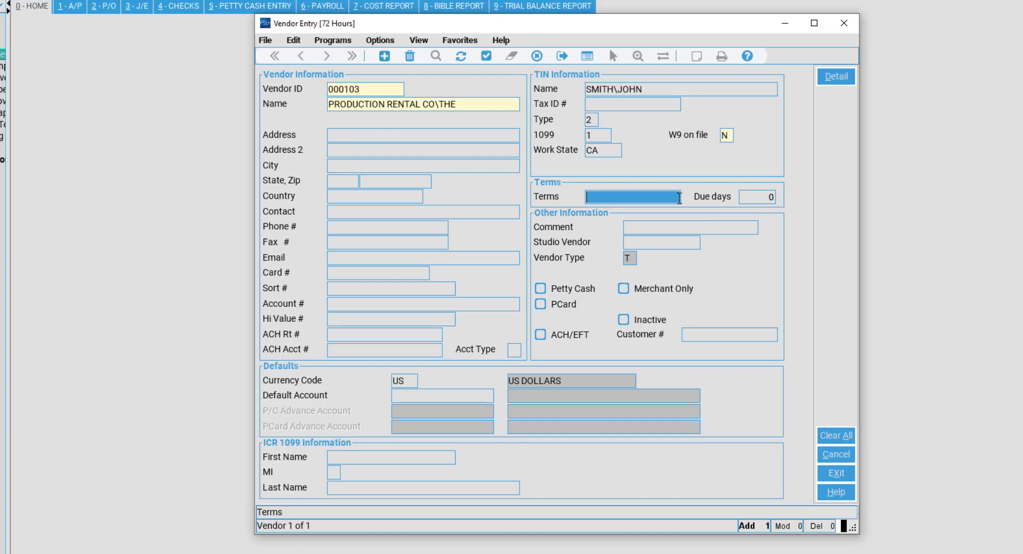
pyautogui.write('NET15')
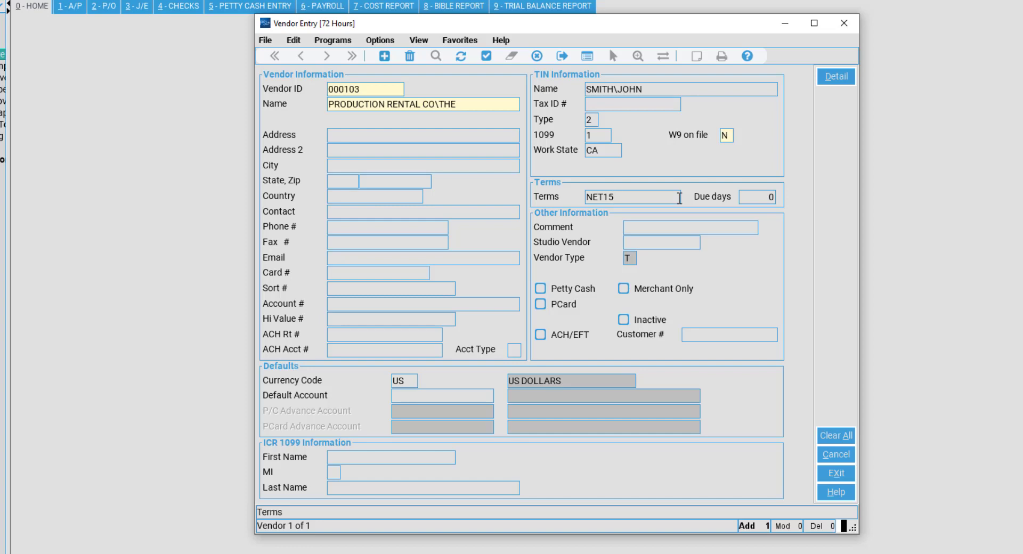
pyautogui.press('Tab')
pyautogui.write('15')
pyautogui.press('Tab')
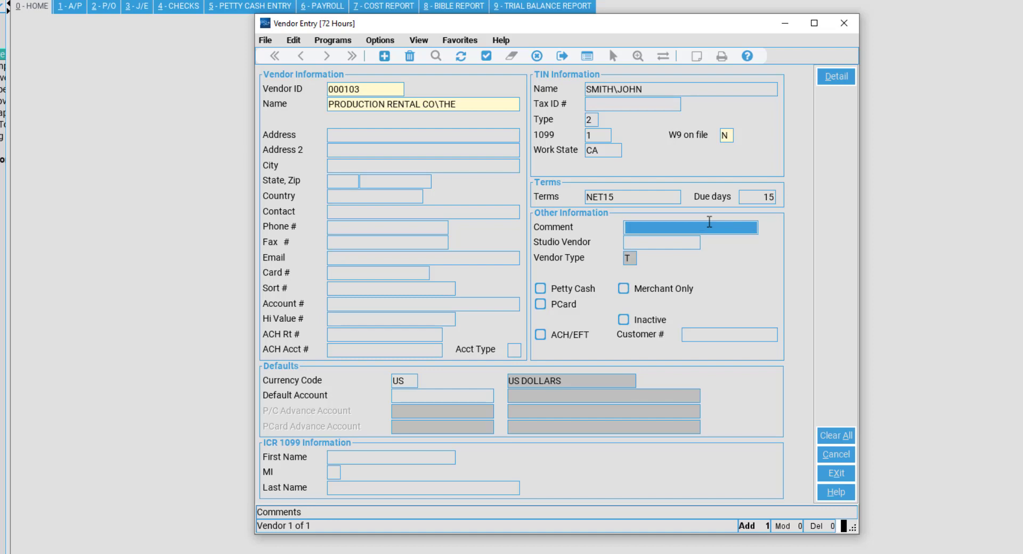
# Fill the vendor's Comment field with 'PAID VIA COMPUTER CHECK ON'.
pyautogui.write('PAID VI')
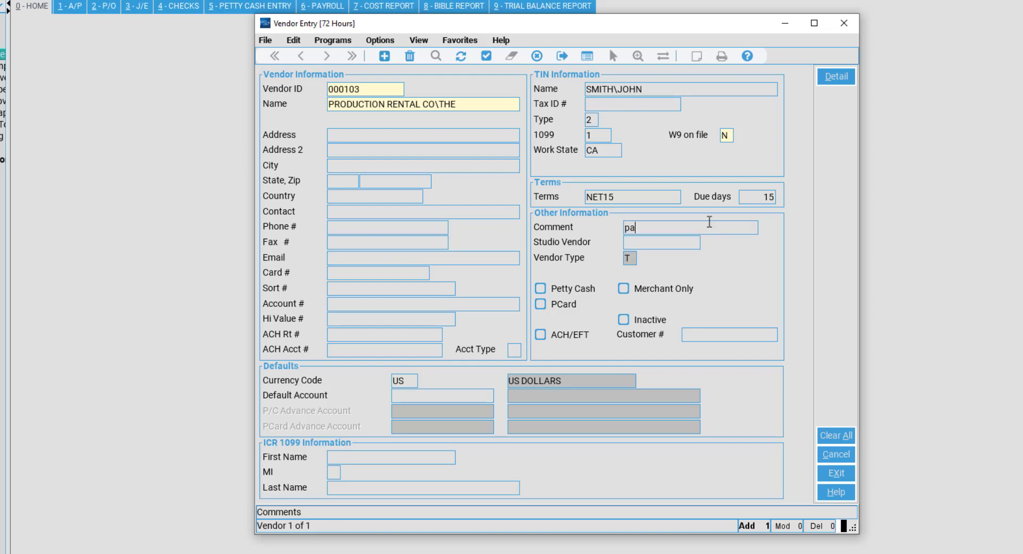
pyautogui.write('A COMPUTER CHECK ON')
pyautogui.press('Tab')
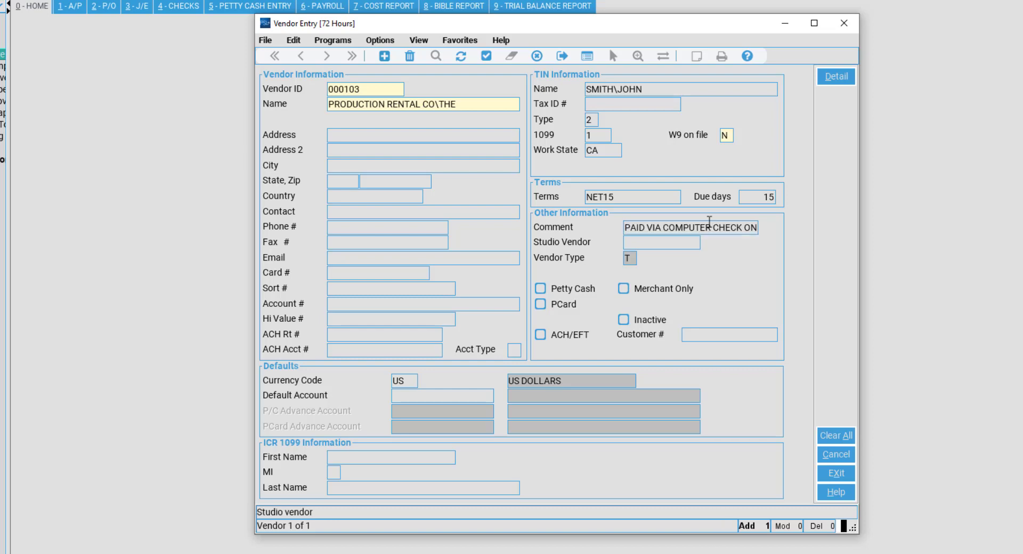
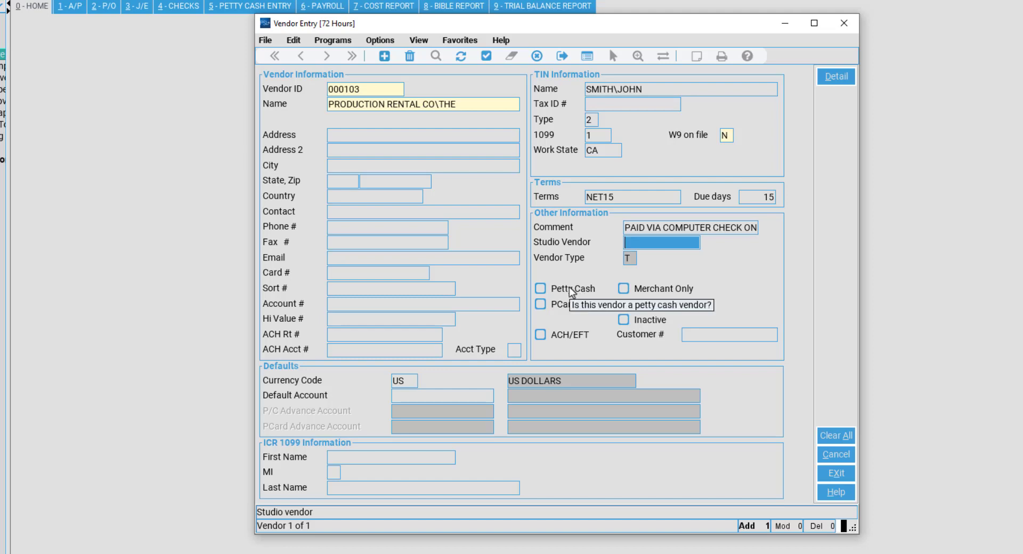
# Check Petty Cash and PCard and enter advance accounts 7107-000 (P/C) and 7150-000 (PCard).
pyautogui.click(573, 289)
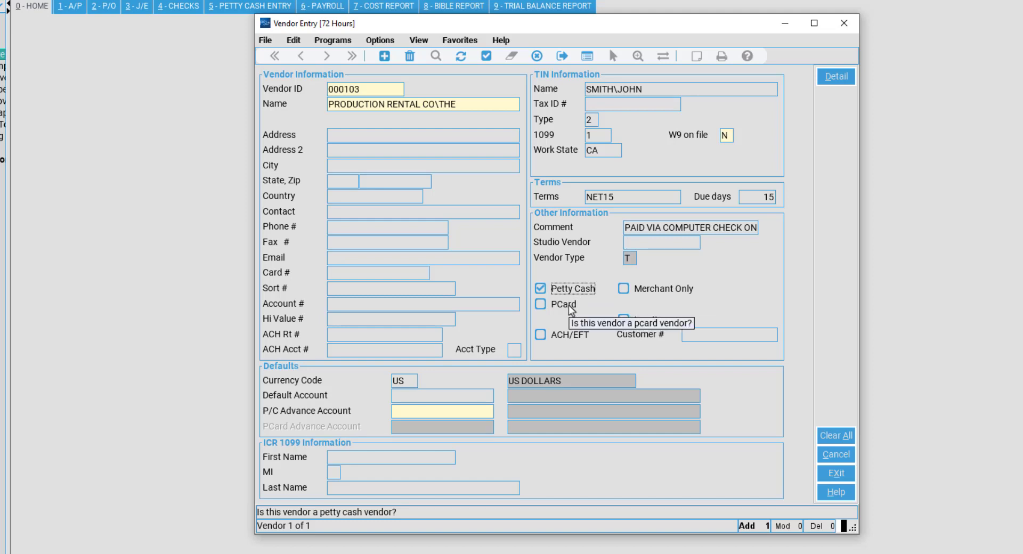
pyautogui.click(569, 307)
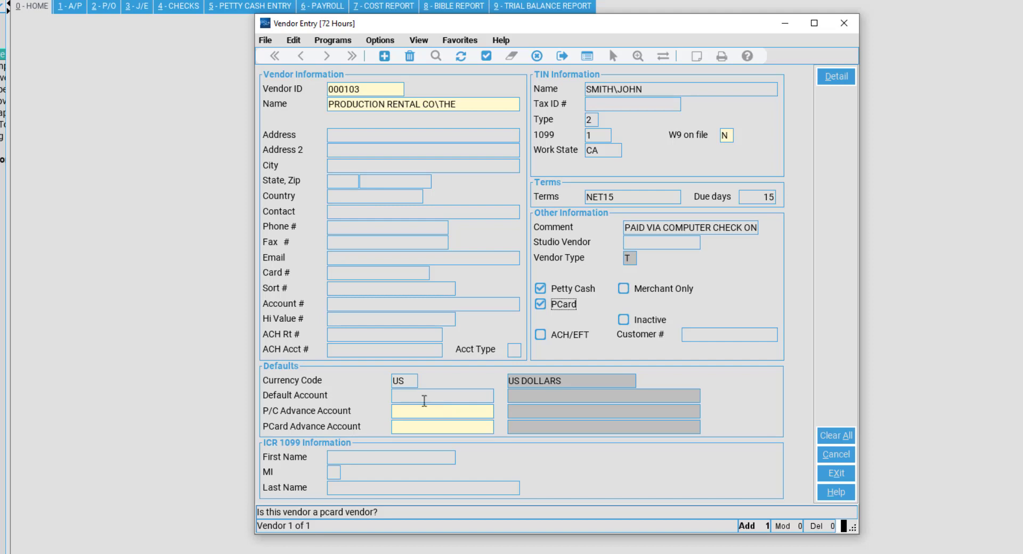
pyautogui.click(434, 408)
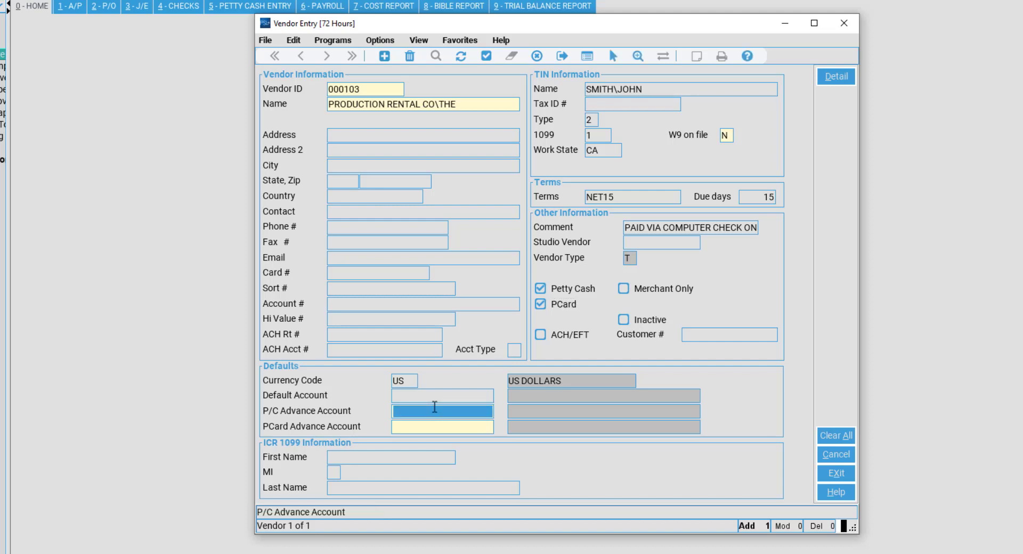
pyautogui.write('710')
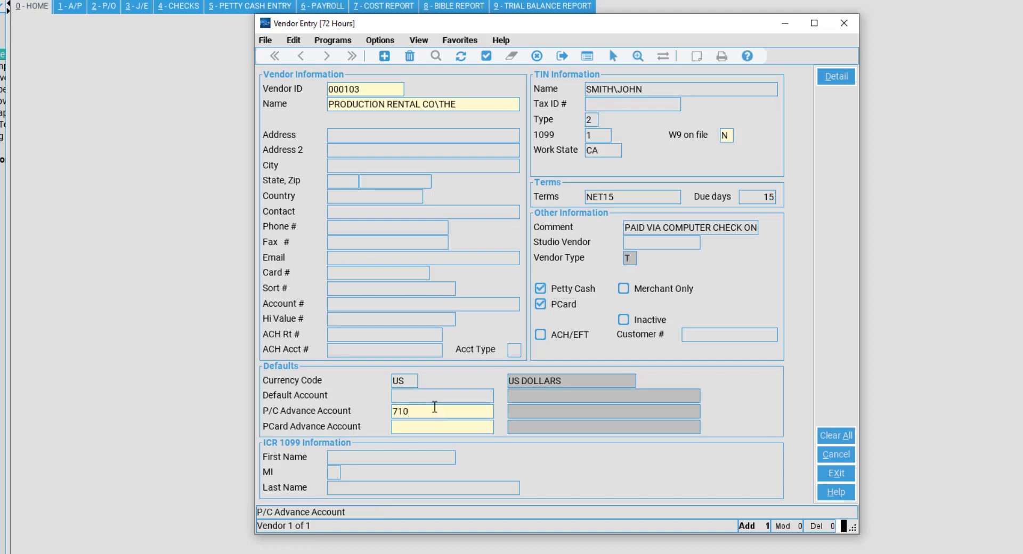
pyautogui.write('7-000')
pyautogui.press('Tab')
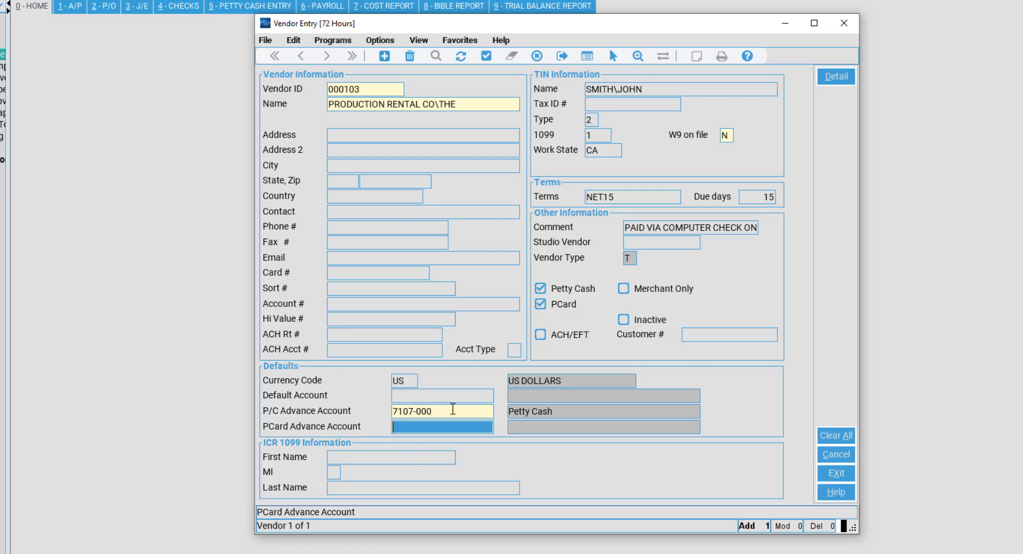
pyautogui.write('7')
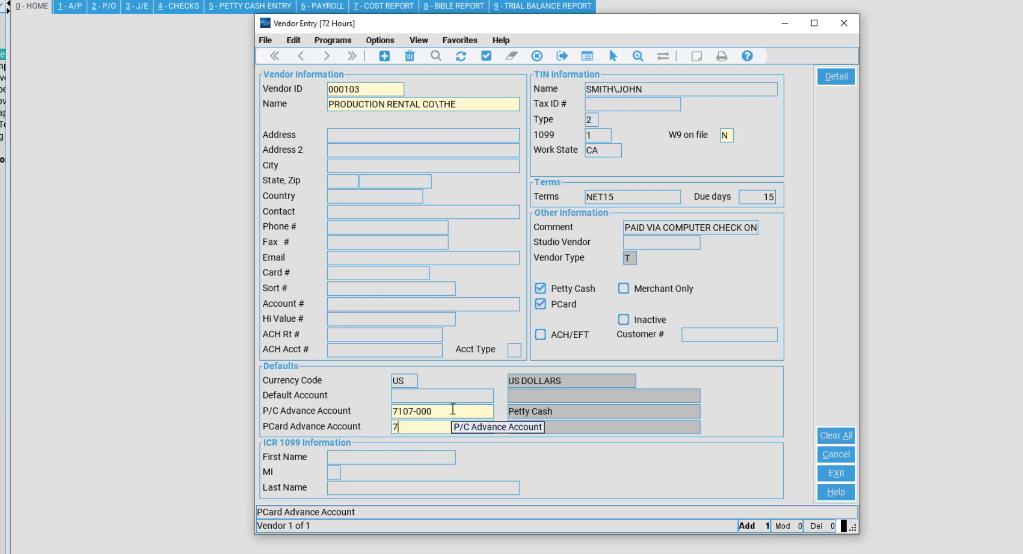
pyautogui.write('150-000')
pyautogui.press('Tab')
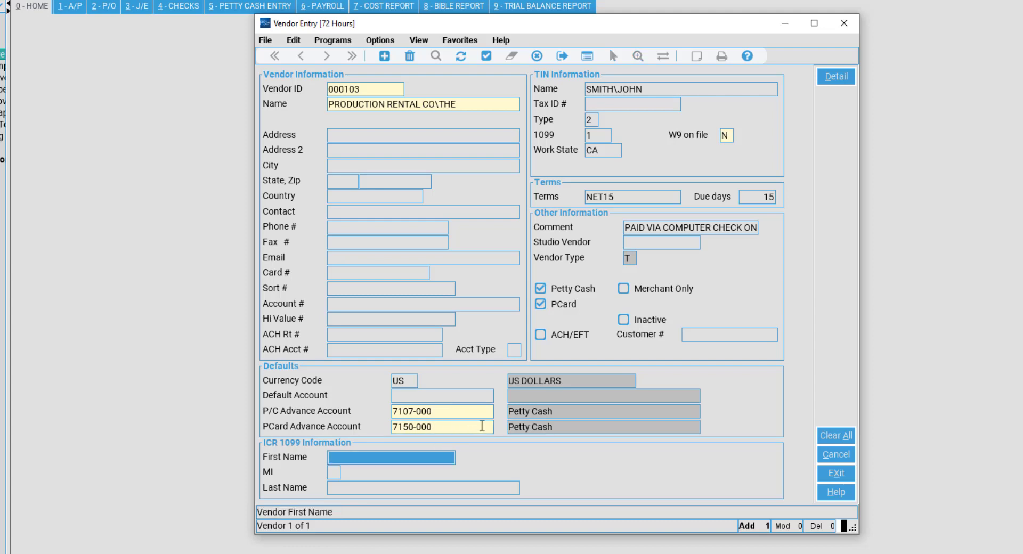
pyautogui.click(482, 427)
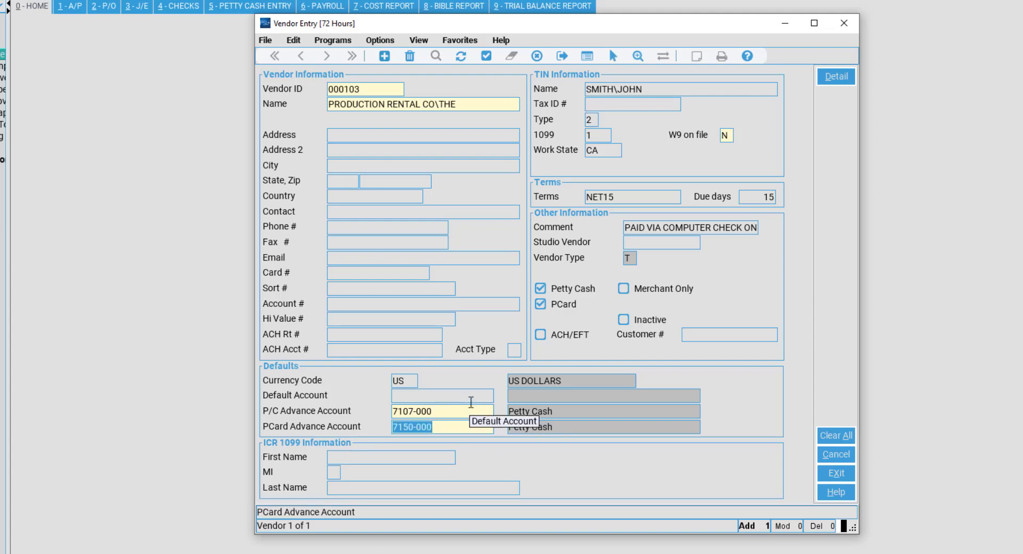
pyautogui.click(473, 409)
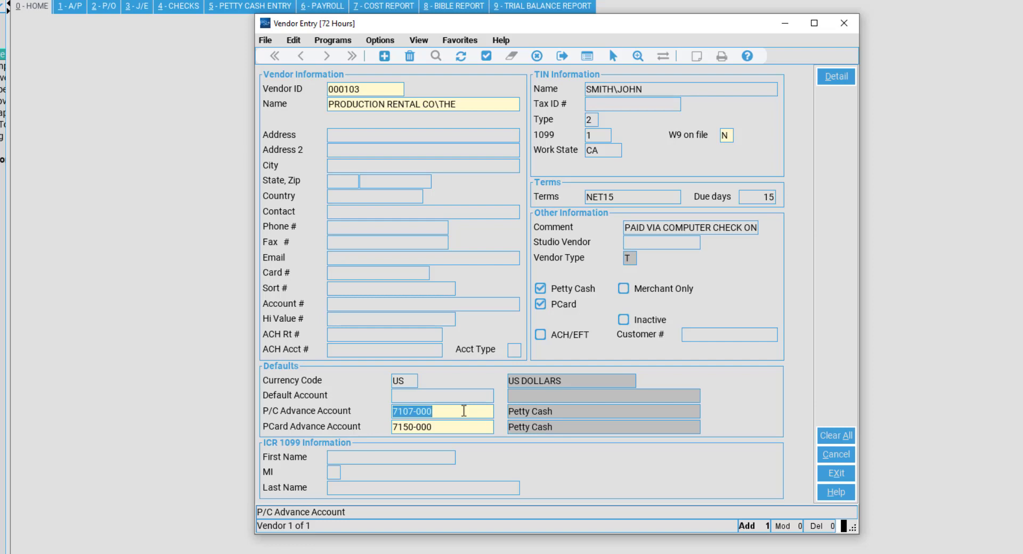
# Delete the 7107-000 and 7150-000 advance accounts and uncheck Petty Cash and PCard.
pyautogui.press('Delete')
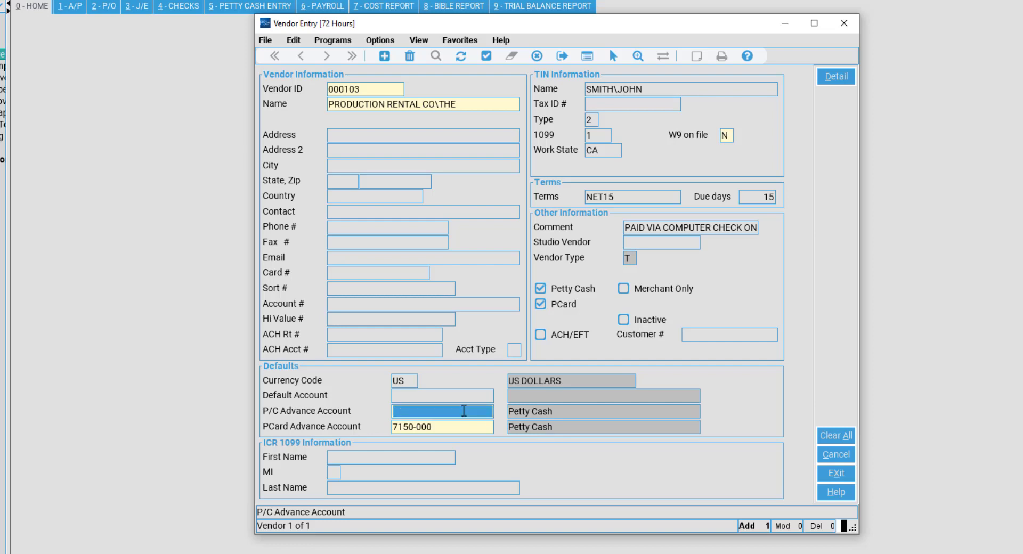
pyautogui.press('Tab')
pyautogui.press('Delete')
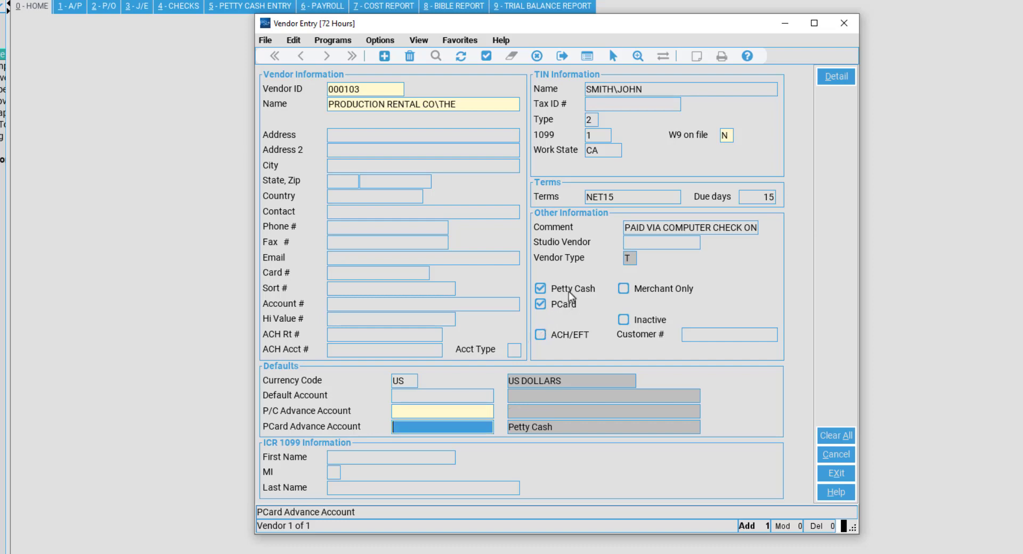
pyautogui.click(459, 414)
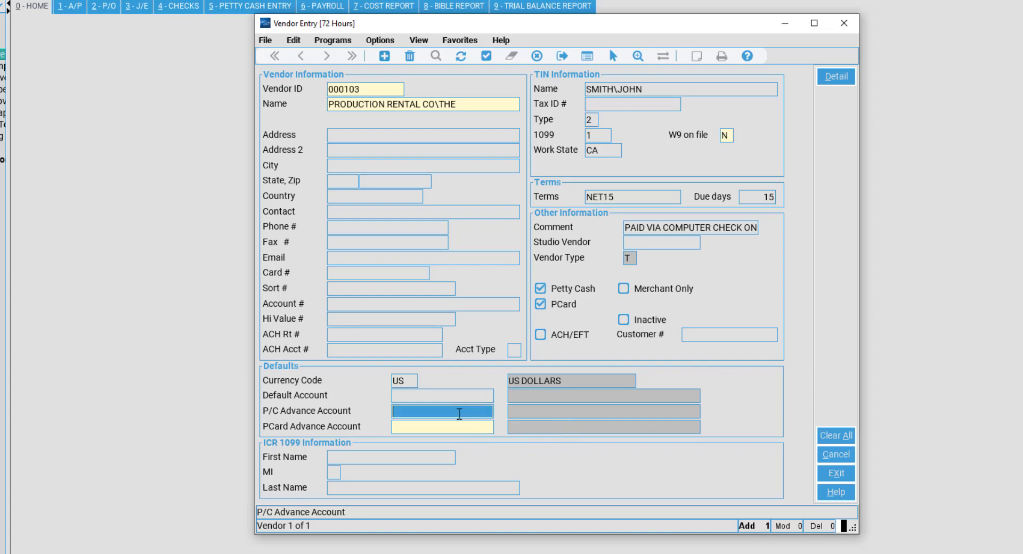
pyautogui.click(461, 430)
pyautogui.click(464, 413)
pyautogui.click(571, 293)
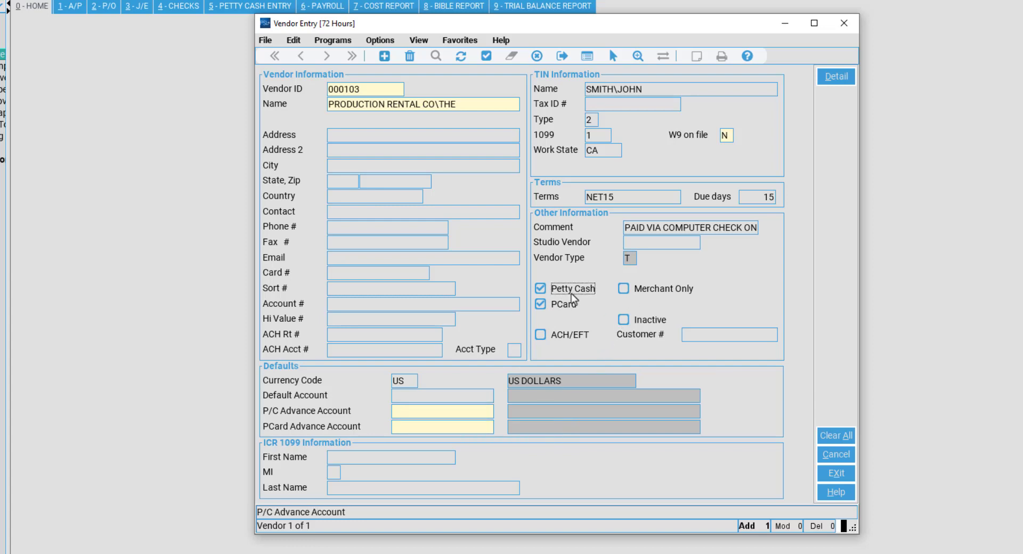
pyautogui.click(571, 293)
pyautogui.click(569, 307)
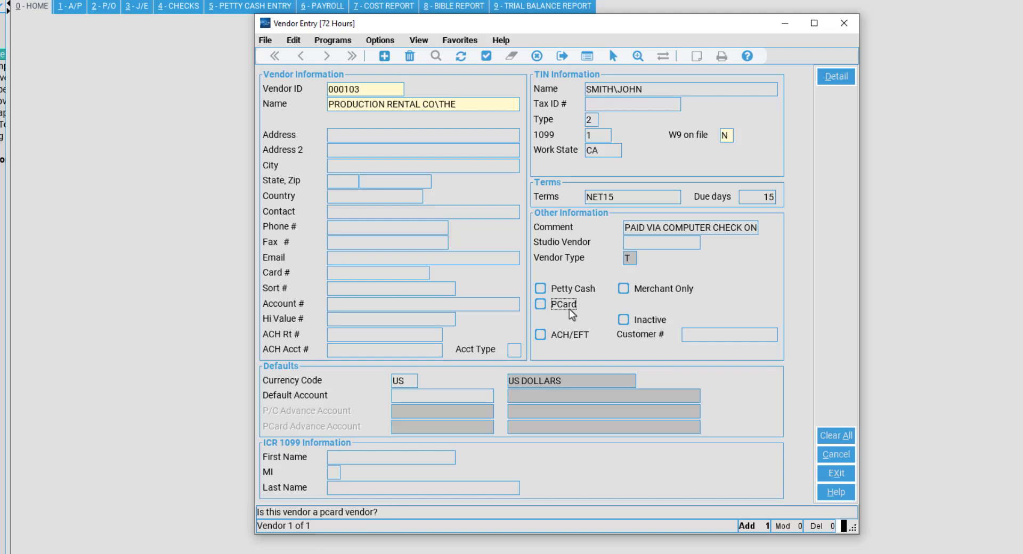
pyautogui.click(568, 339)
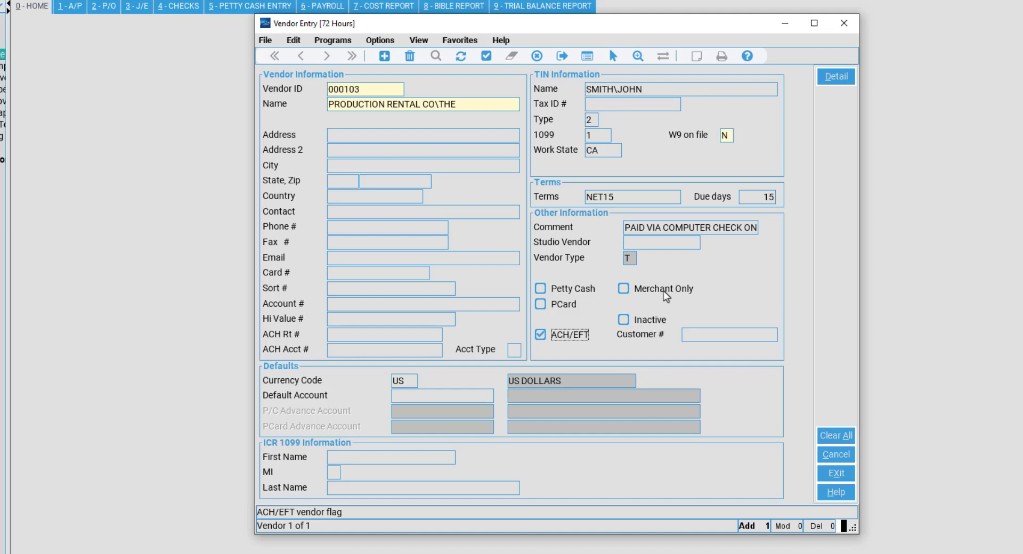
pyautogui.click(569, 335)
pyautogui.moveTo(663, 291)
pyautogui.click(663, 316)
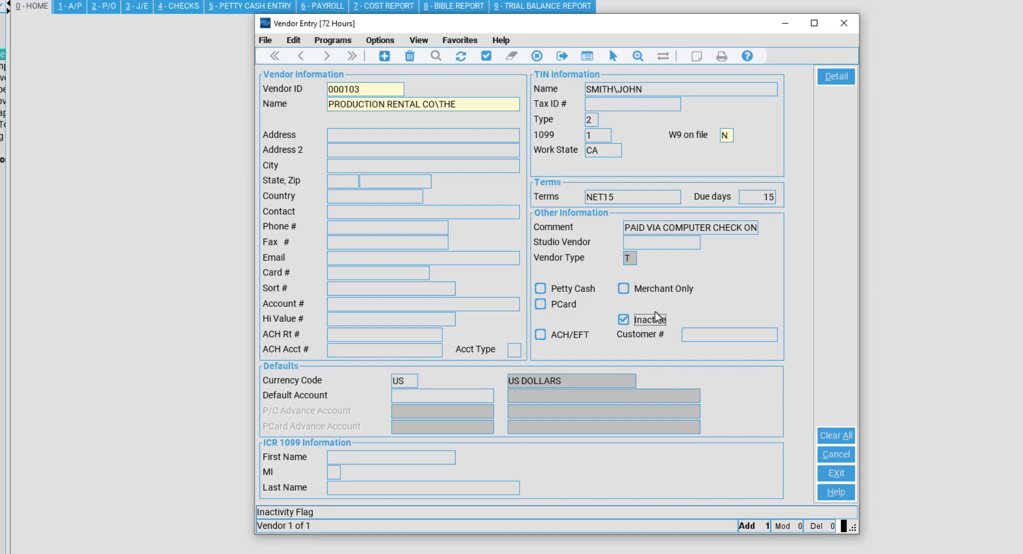
pyautogui.click(651, 319)
pyautogui.click(745, 334)
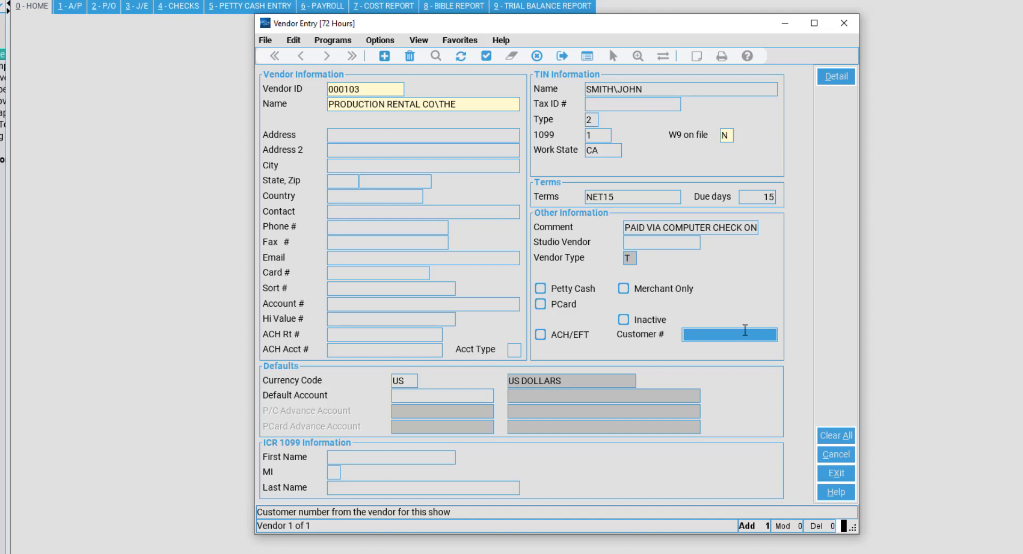
# Fill in the vendor's Customer # and set Default Account to 2618-000 (SPFX RENTALS).
pyautogui.write('1602')
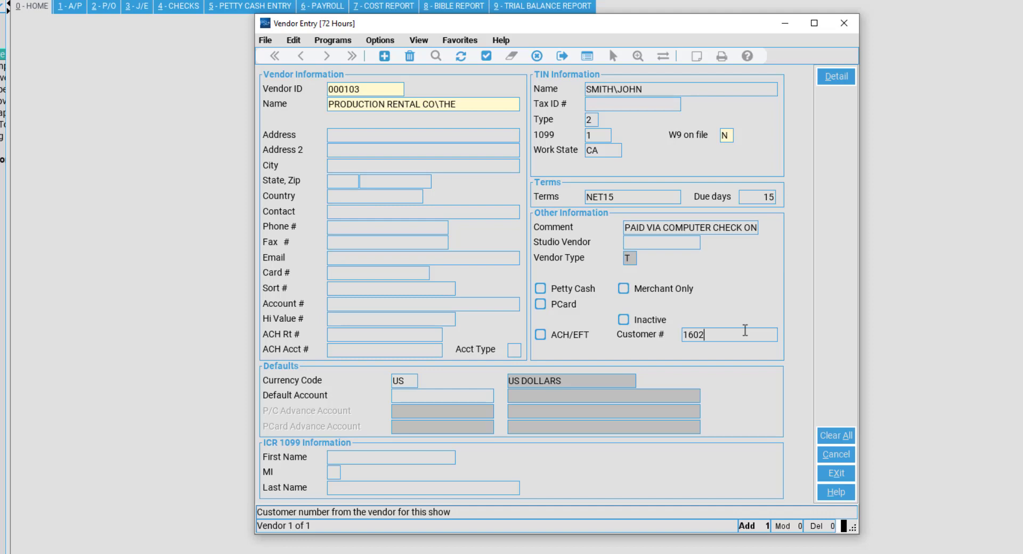
pyautogui.press('Tab')
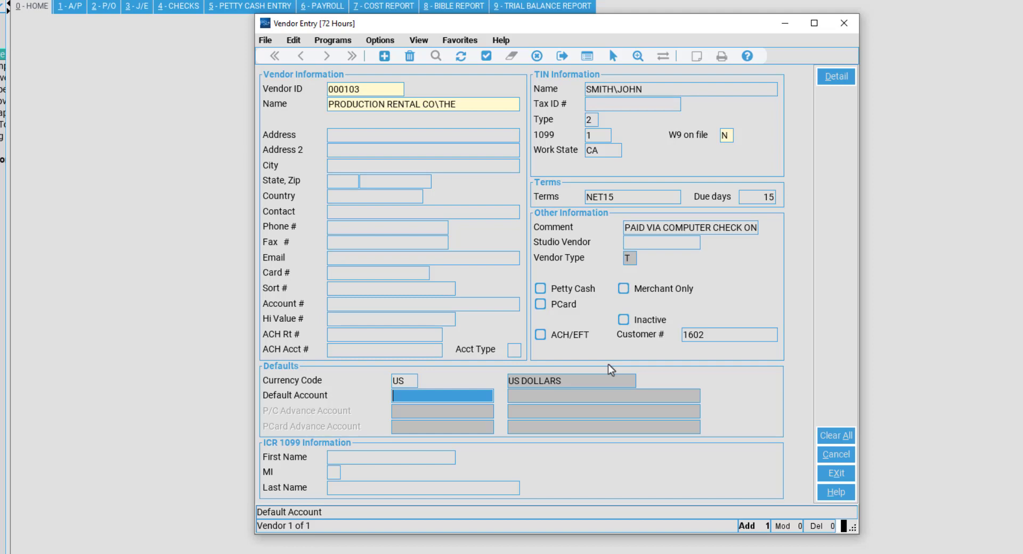
pyautogui.write('261')
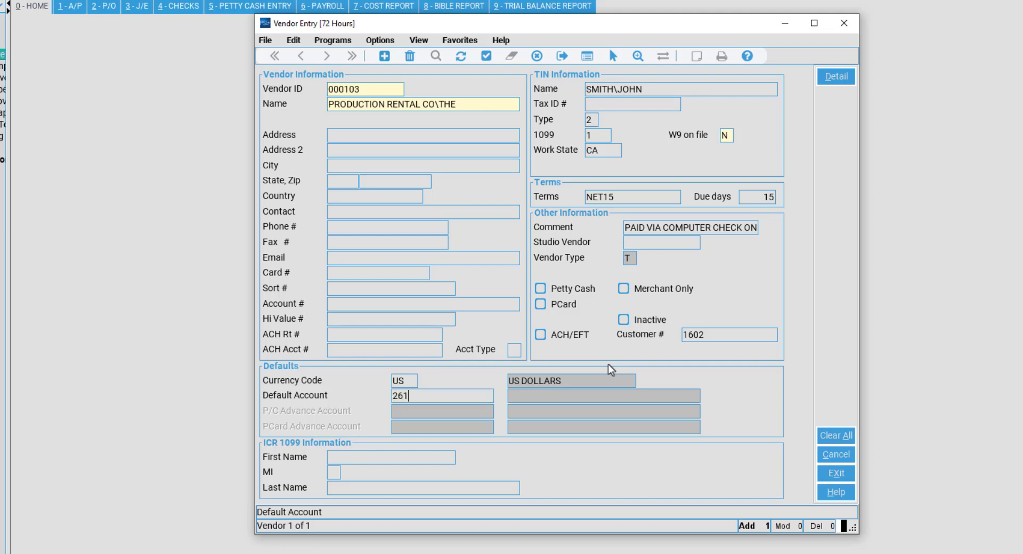
pyautogui.write('8-000')
pyautogui.press('Tab')
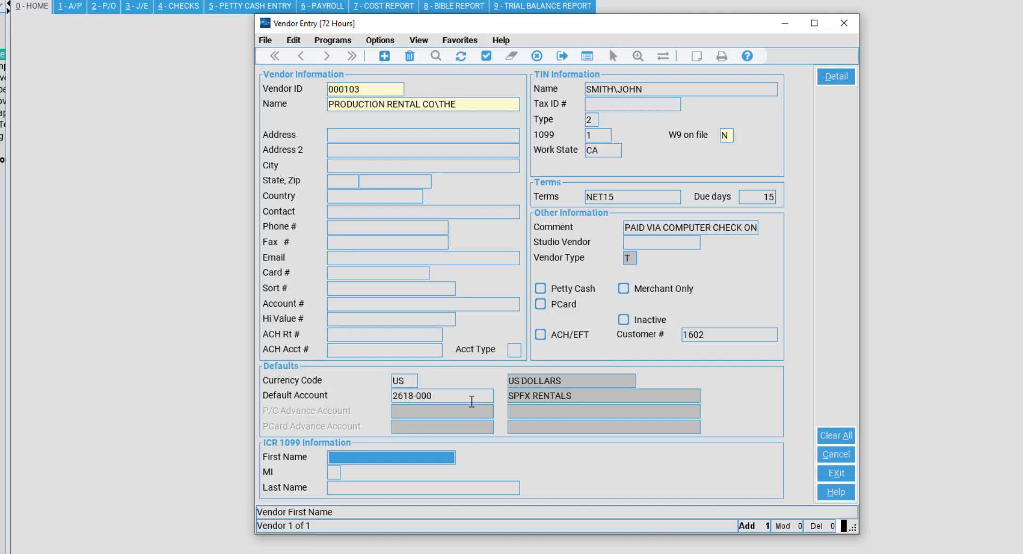
pyautogui.click(470, 397)
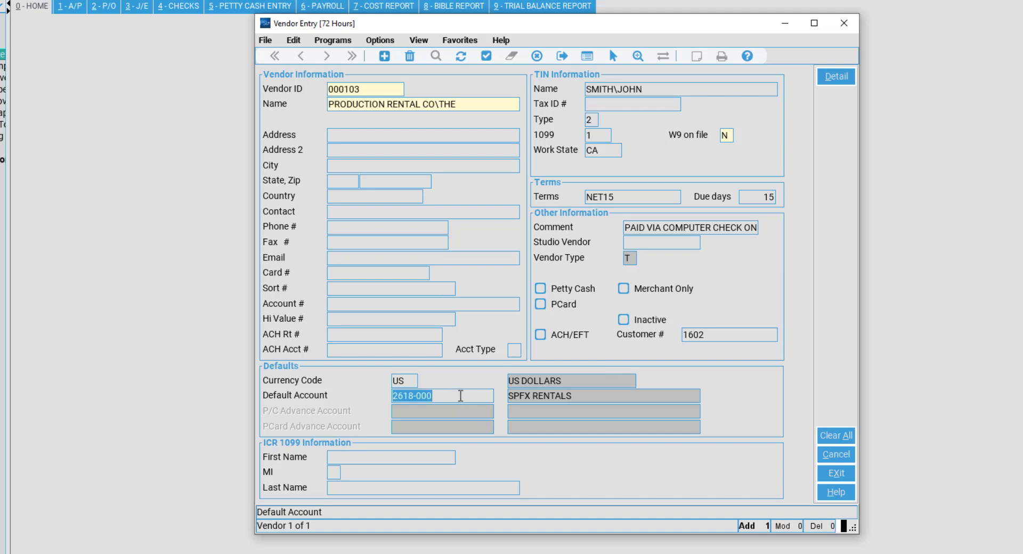
pyautogui.click(461, 396)
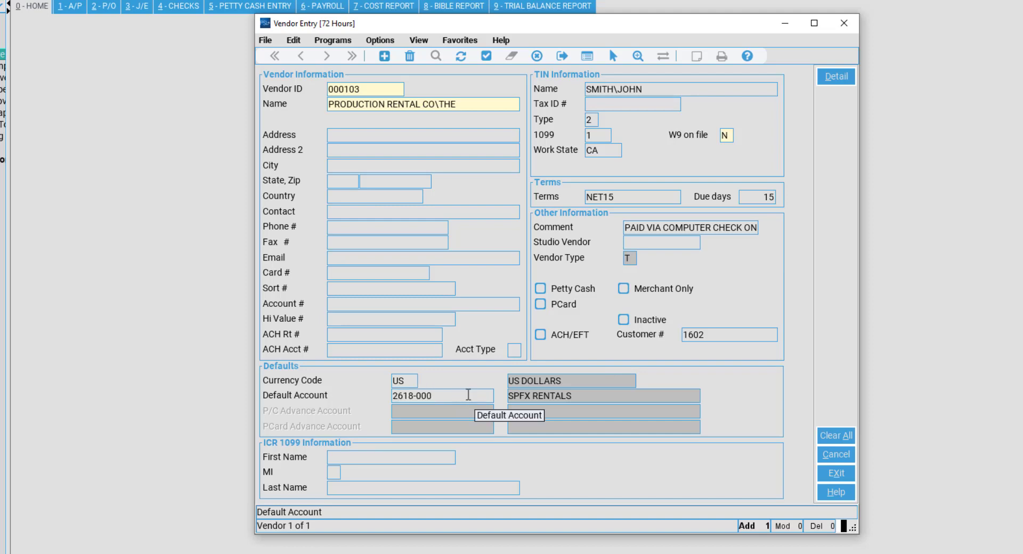
pyautogui.doubleClick(449, 395)
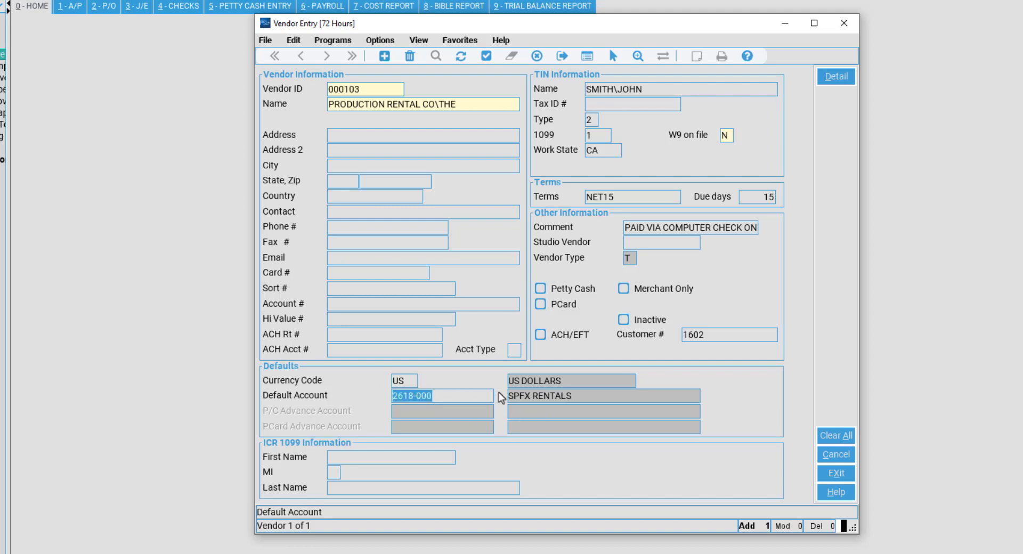
pyautogui.click(476, 396)
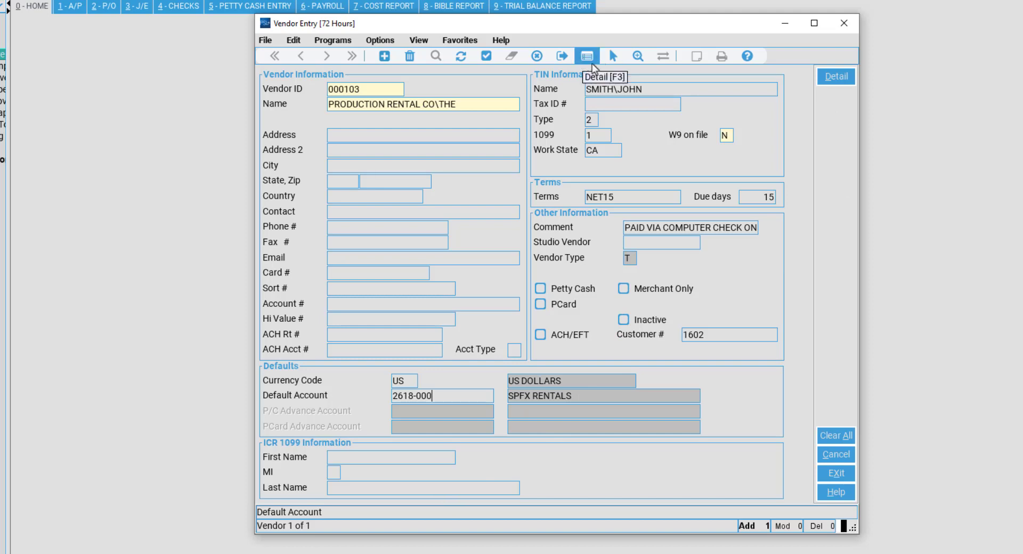
# Open vendor 000103's EFT Fields window, review it, and close it left blank.
pyautogui.click(837, 83)
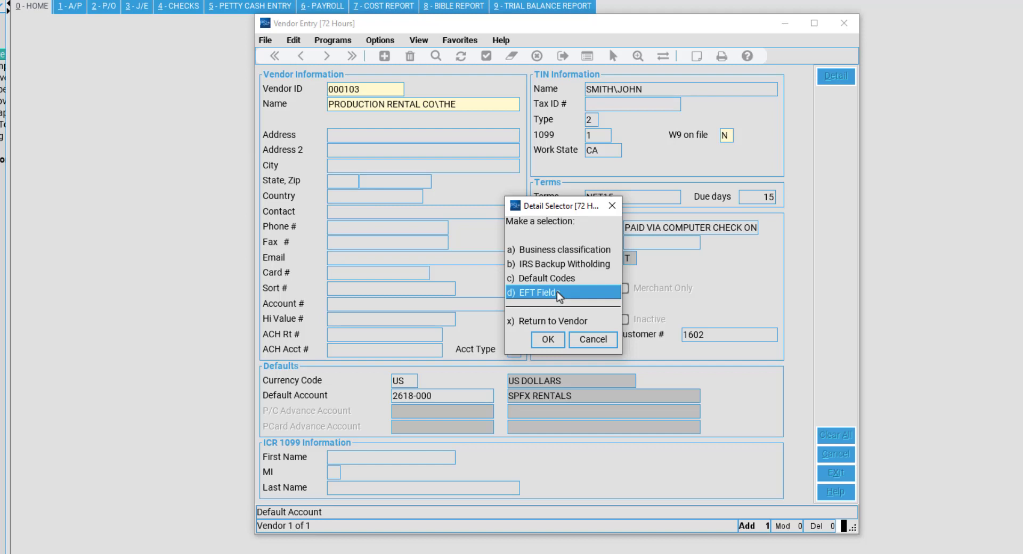
pyautogui.doubleClick(558, 292)
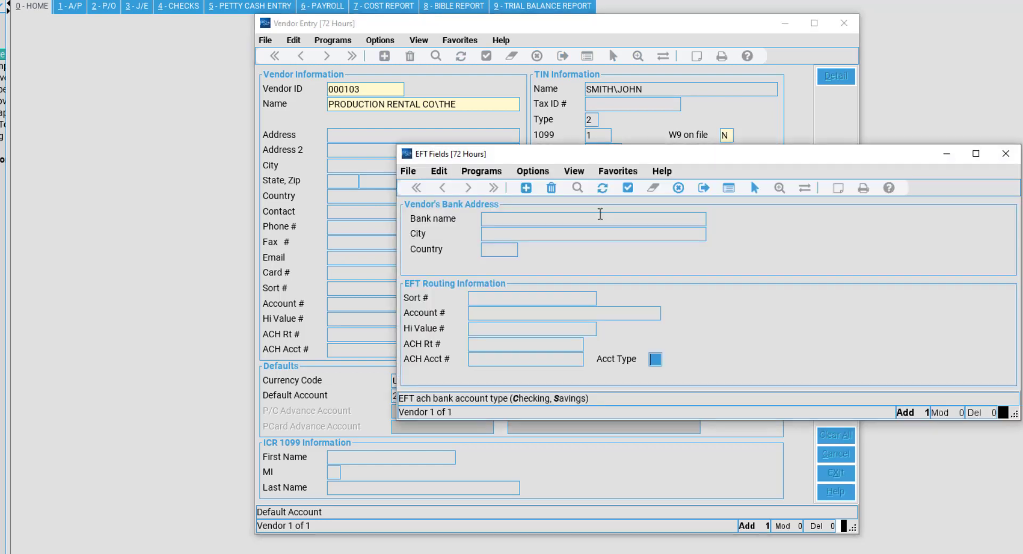
pyautogui.moveTo(576, 161); pyautogui.dragTo(378, 135)
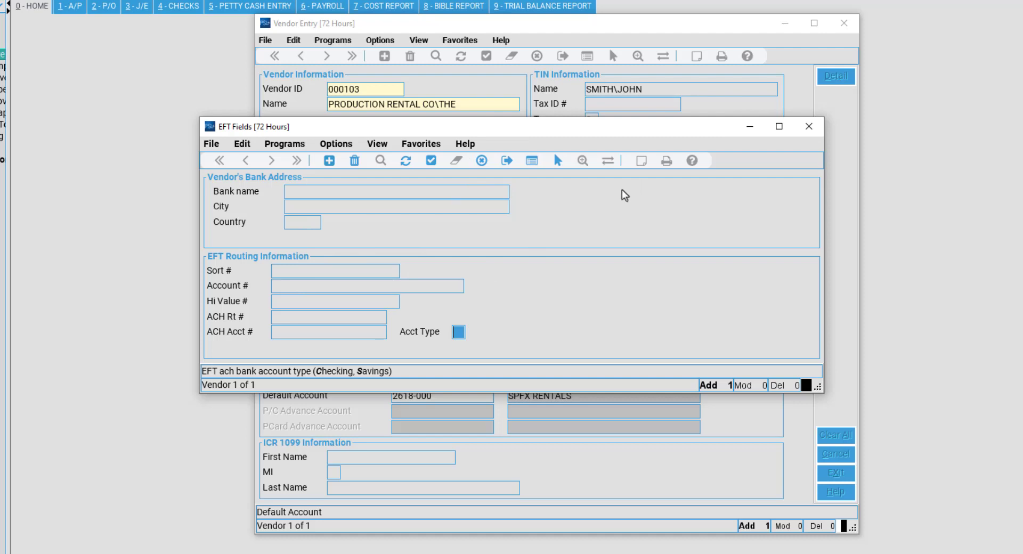
pyautogui.click(796, 135)
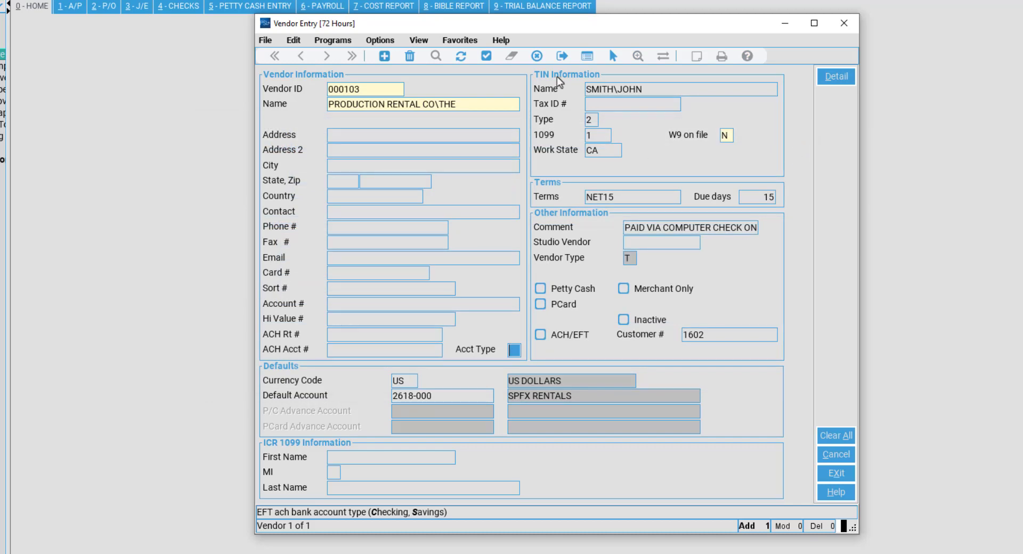
# Accept and clear vendor 000103's record, then close Vendor Entry.
pyautogui.click(486, 56)
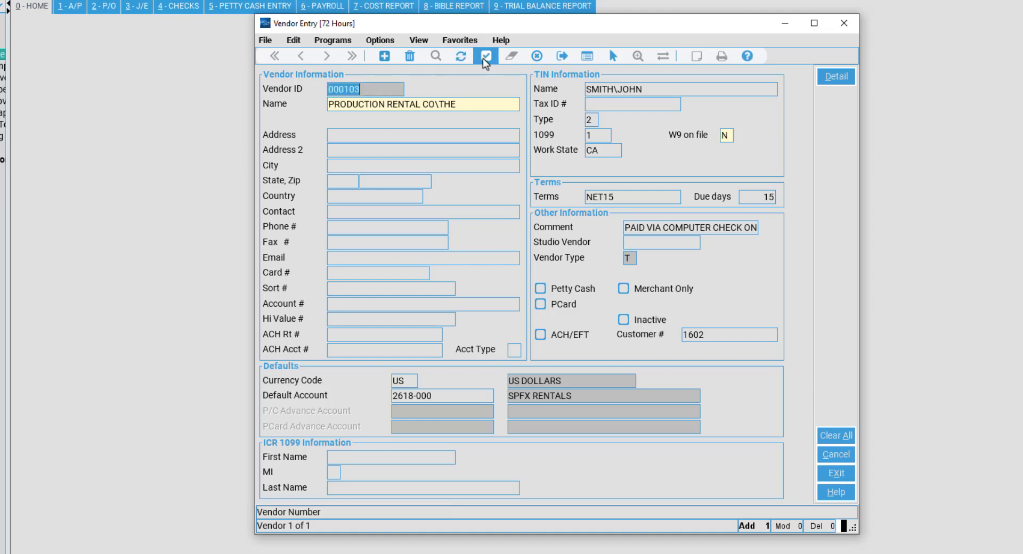
pyautogui.click(483, 59)
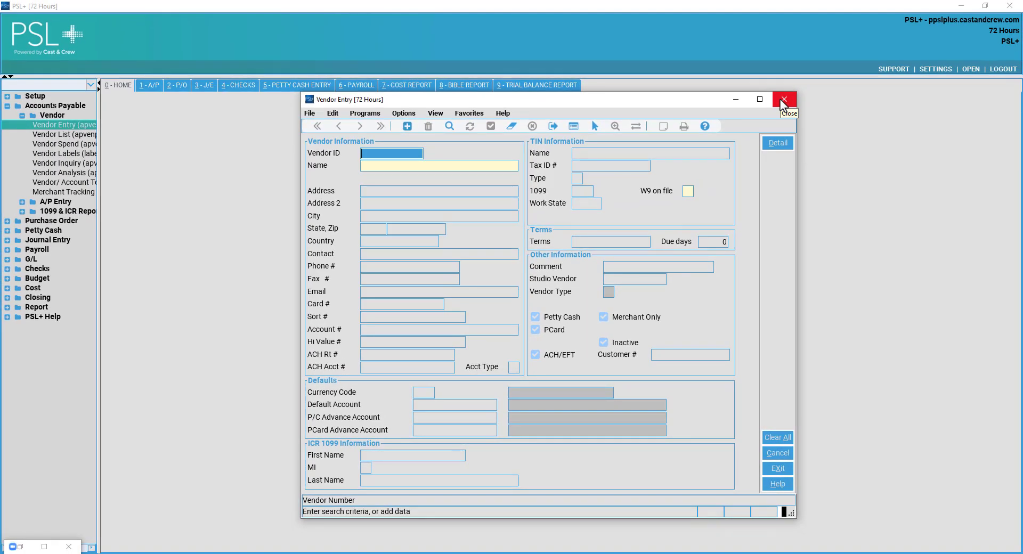
pyautogui.click(781, 101)
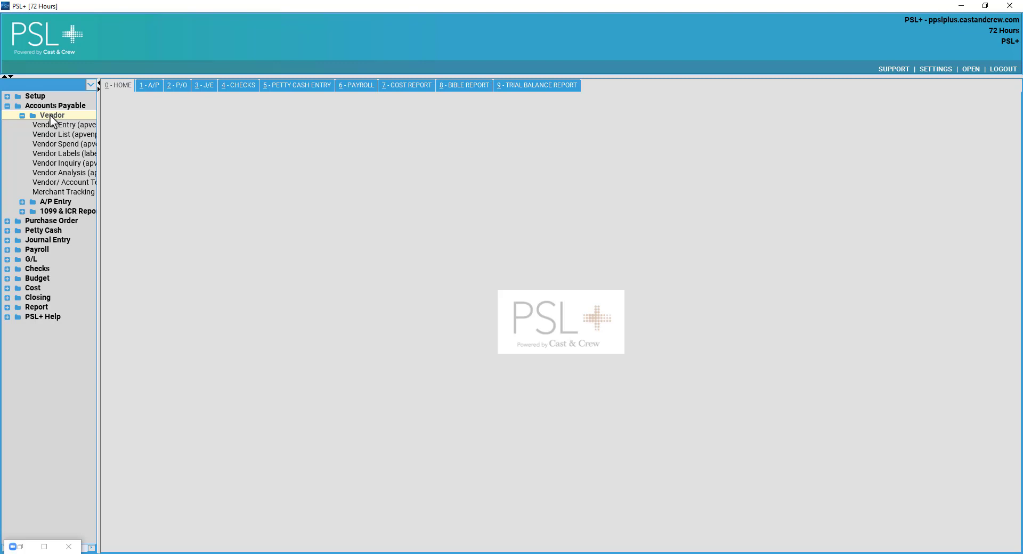
# Collapse the Vendor and Accounts Payable menus and open P/O Entry under Purchase Order.
pyautogui.doubleClick(51, 117)
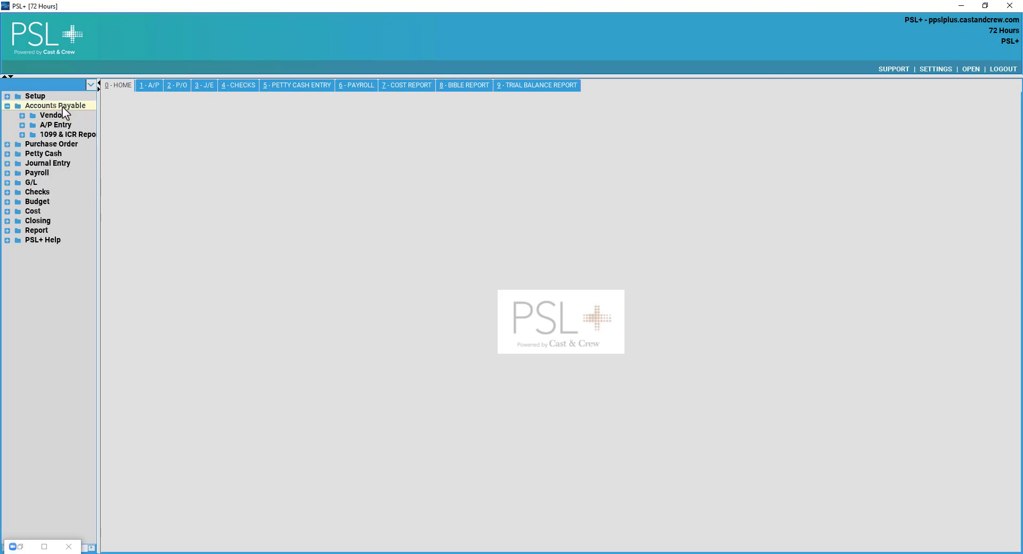
pyautogui.doubleClick(63, 106)
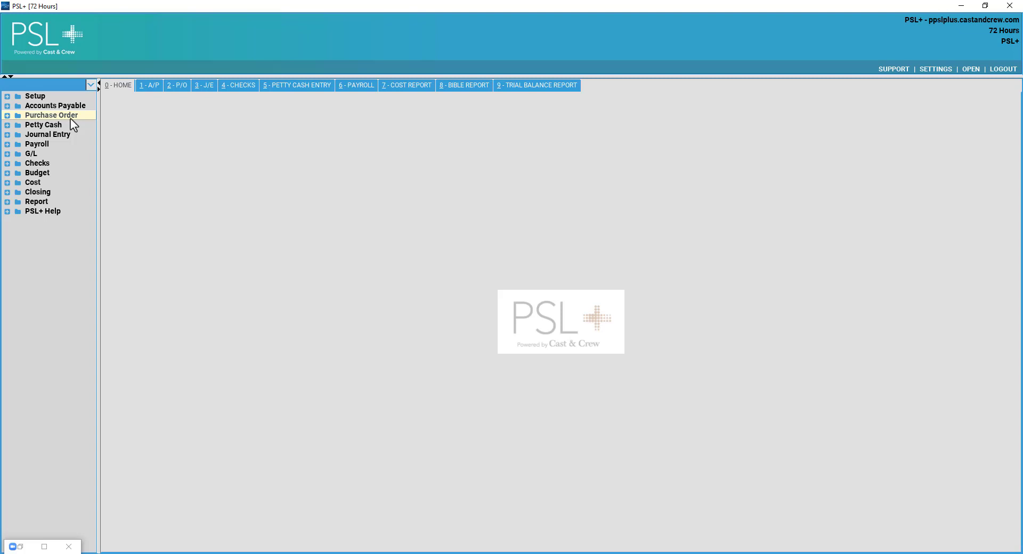
pyautogui.doubleClick(71, 118)
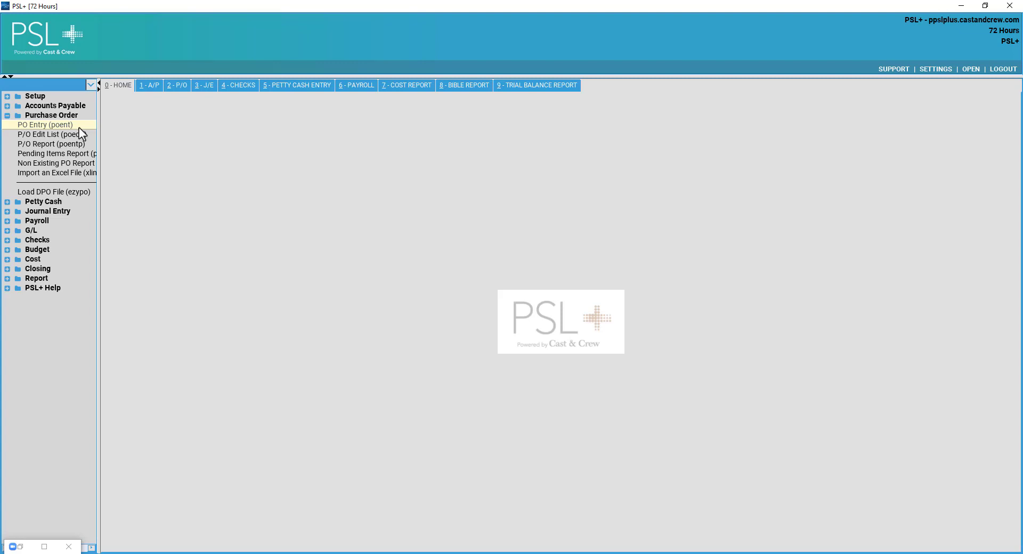
pyautogui.click(168, 85)
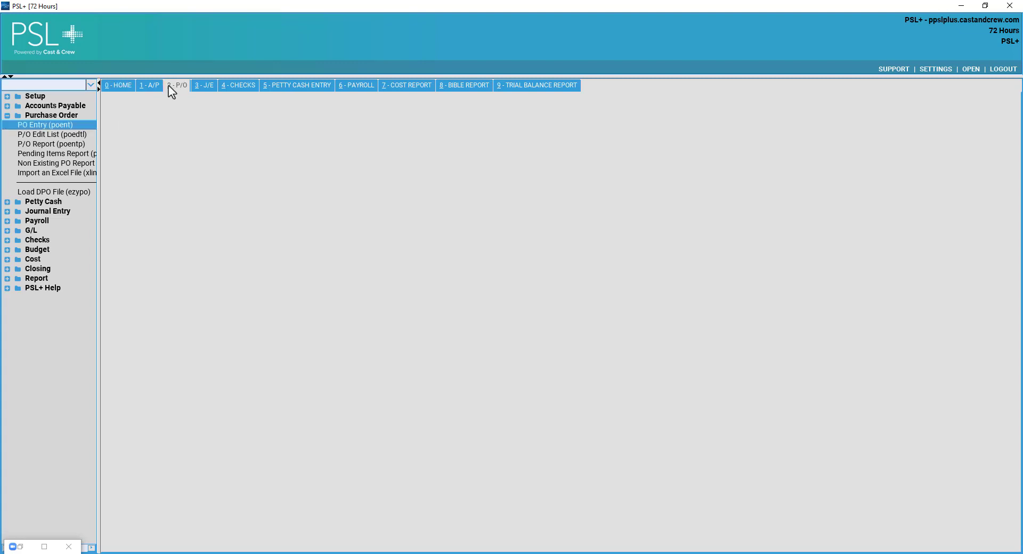
# Add new purchase order 190, effective 03/10/2022 with status Open.
pyautogui.click(45, 124)
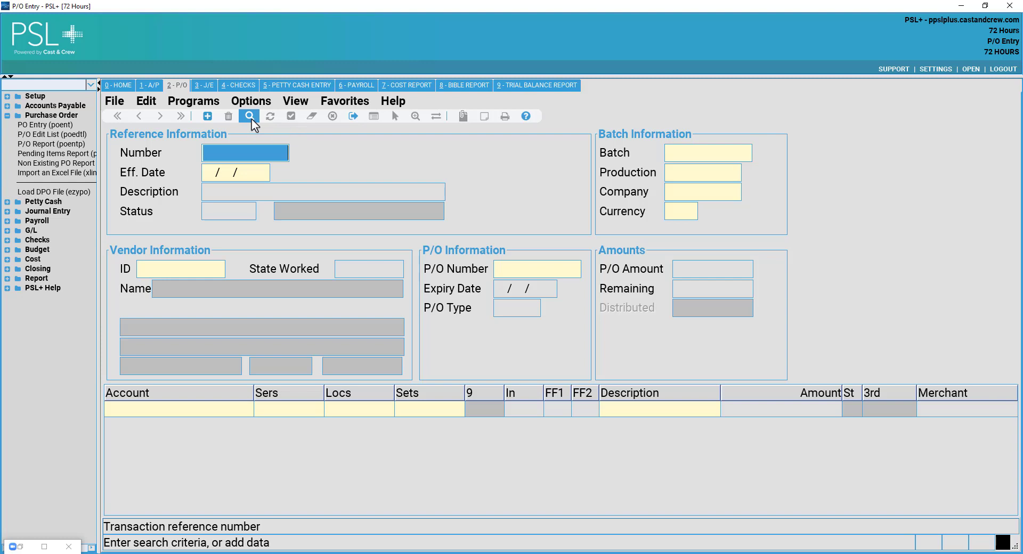
pyautogui.click(178, 265)
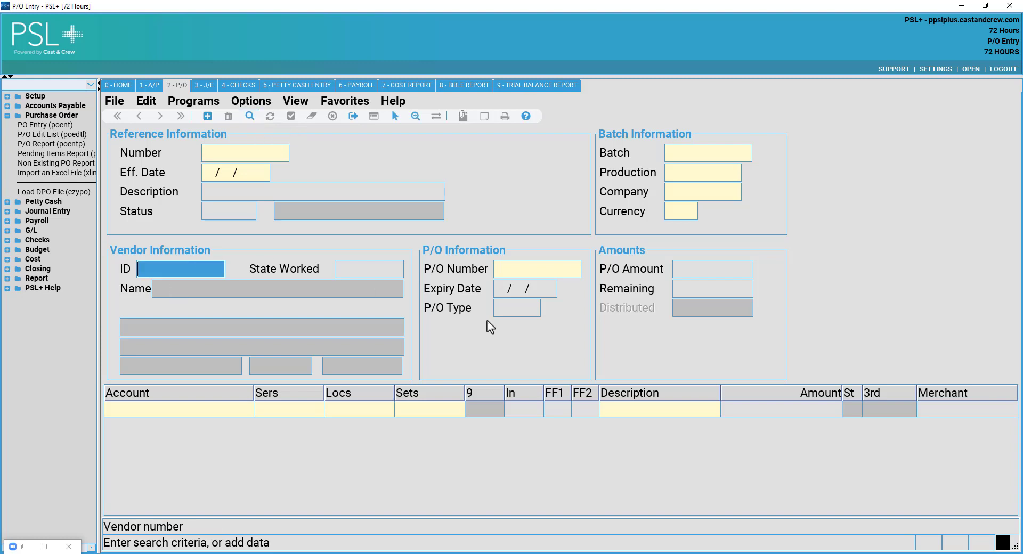
pyautogui.click(550, 275)
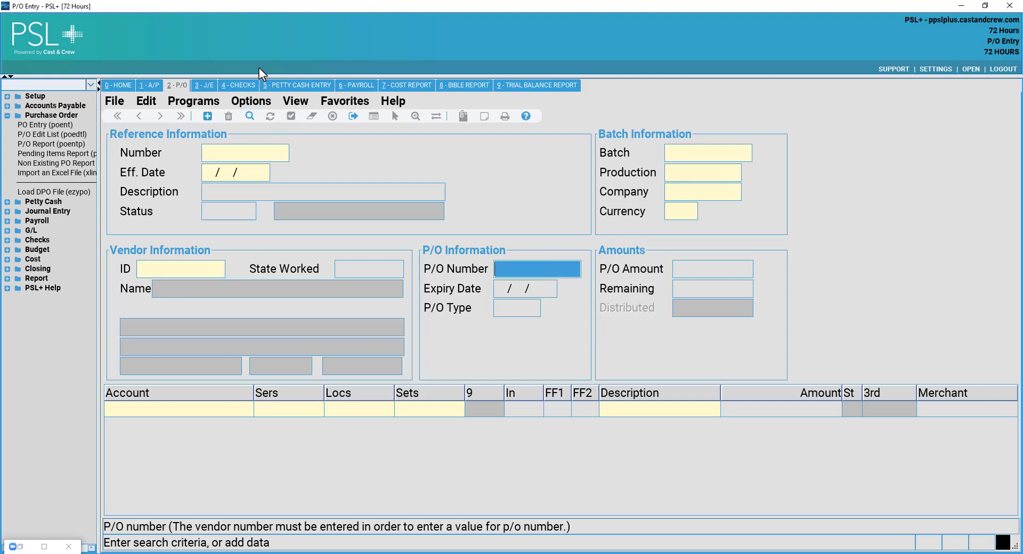
pyautogui.click(240, 153)
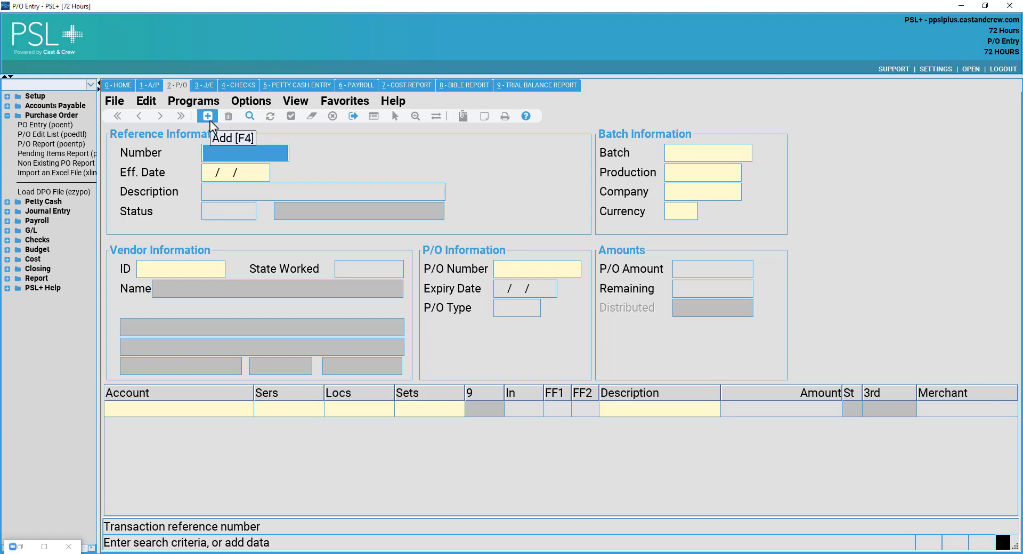
pyautogui.click(208, 119)
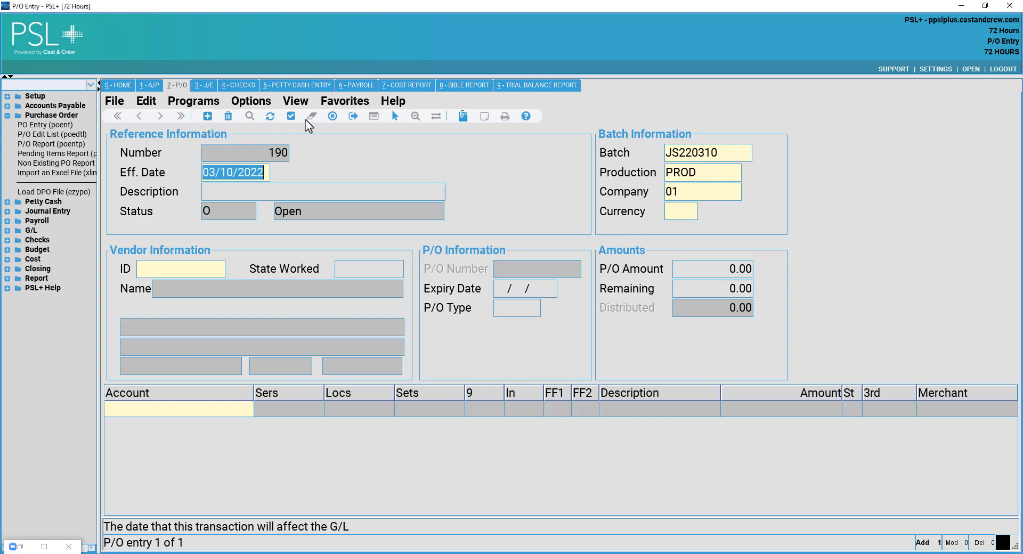
pyautogui.click(263, 193)
pyautogui.click(265, 176)
pyautogui.click(939, 70)
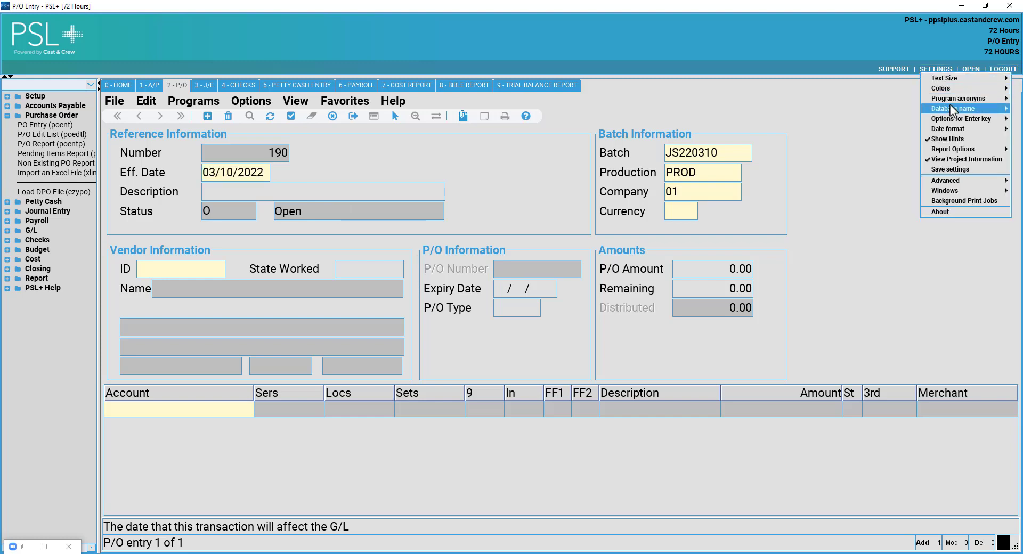
pyautogui.moveTo(946, 77)
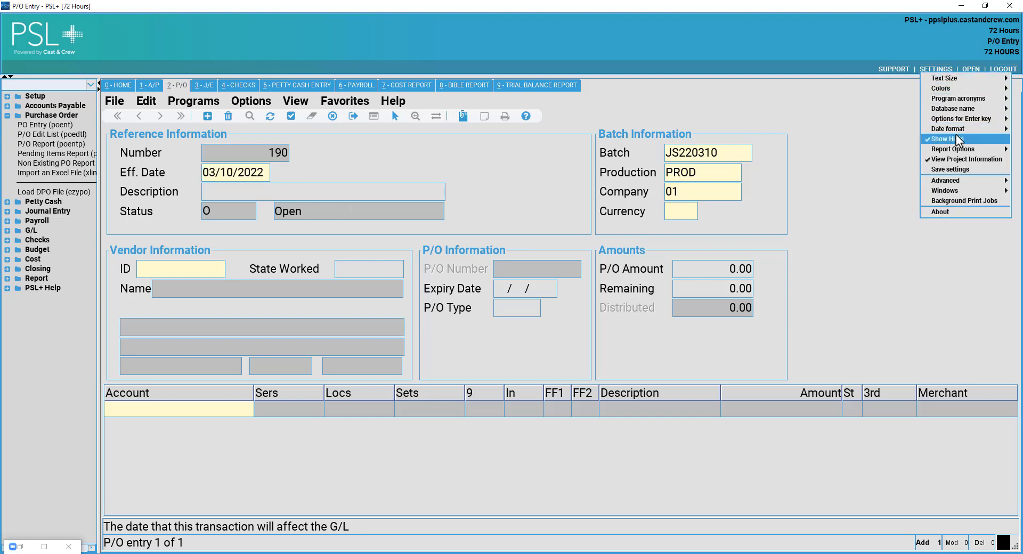
pyautogui.moveTo(952, 130)
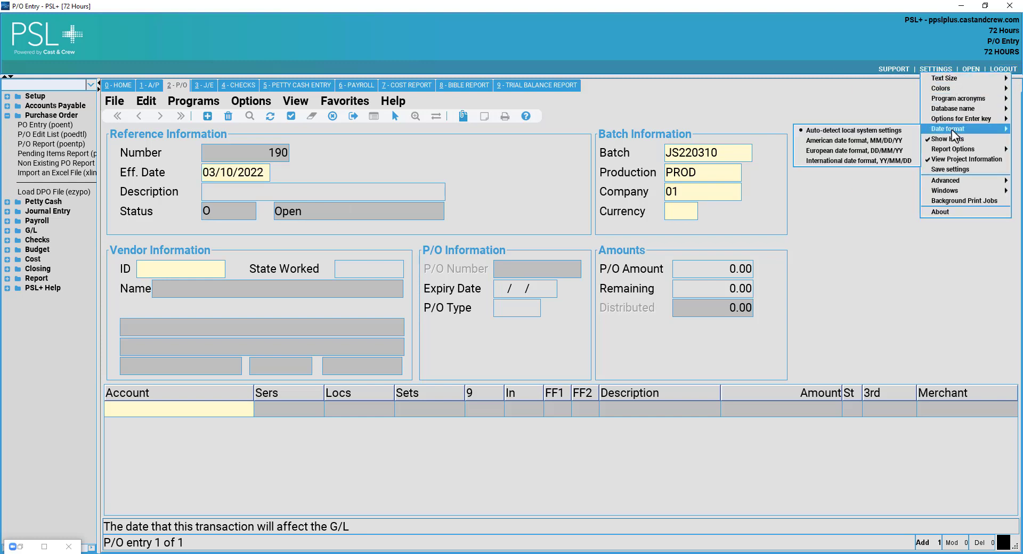
pyautogui.click(881, 156)
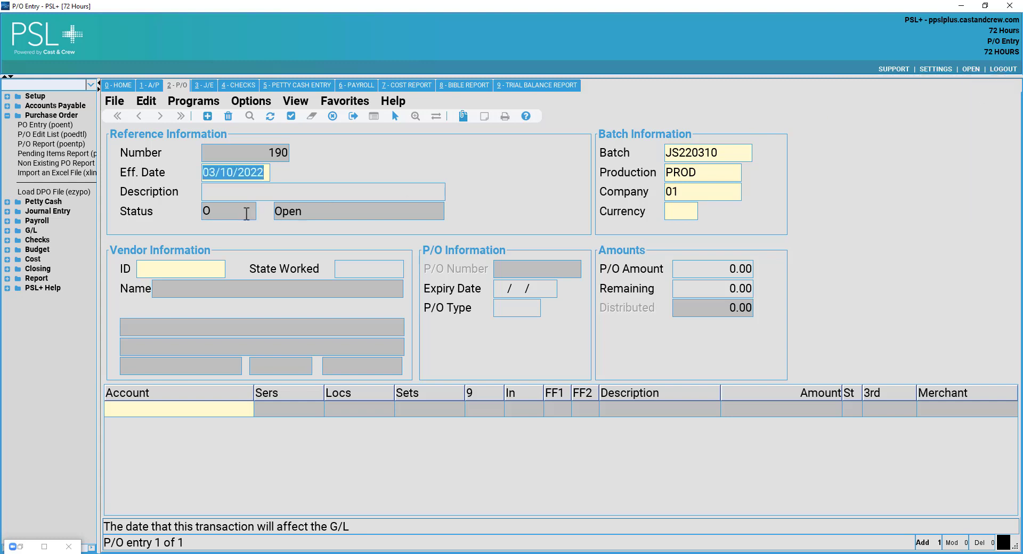
# Enter the PO description 'PRODUCTION TRK RENT 3.10-4.11', correcting the initial typo.
pyautogui.click(257, 191)
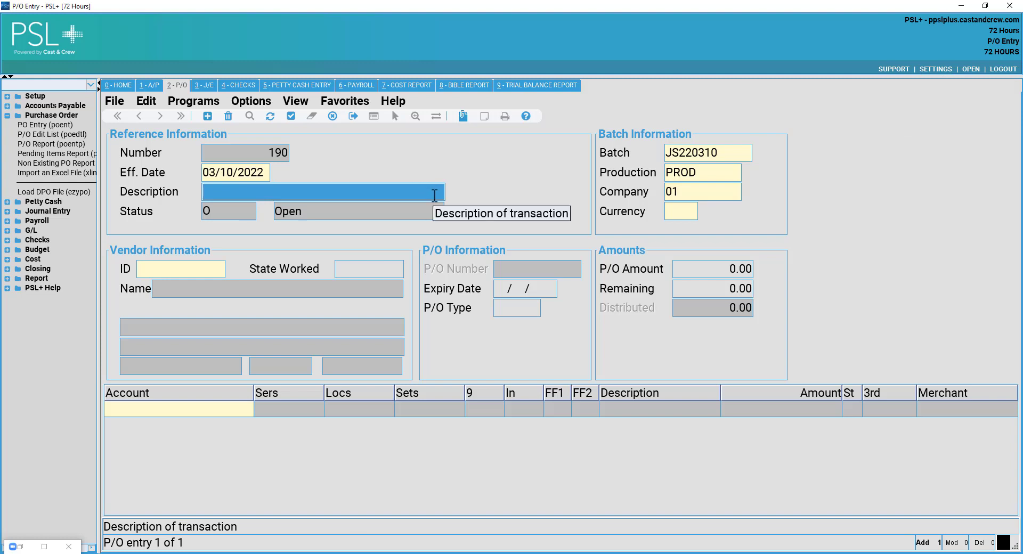
pyautogui.write('PRODUCTIO')
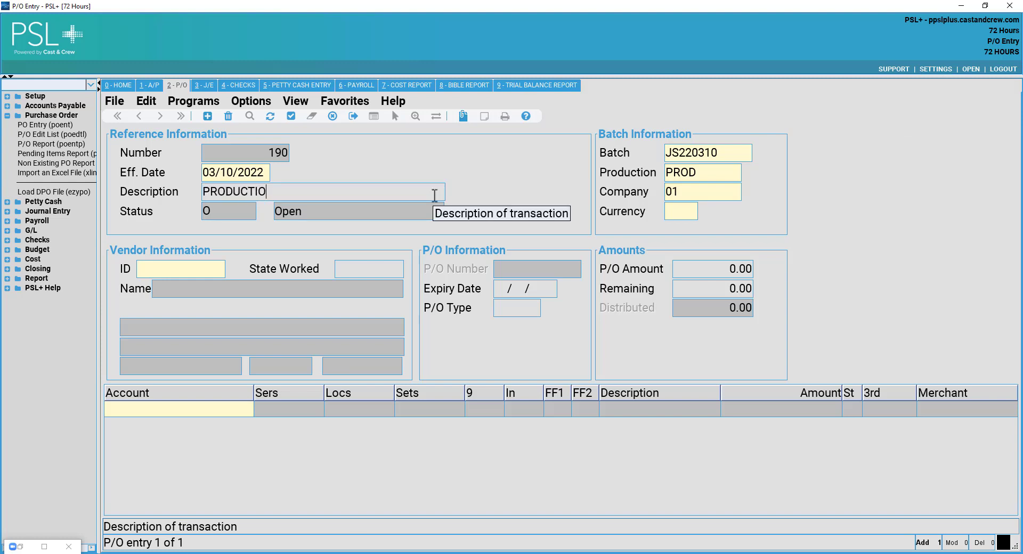
pyautogui.write('N TRUCK RENTALS')
pyautogui.press('BackSpace')
pyautogui.press('BackSpace')
pyautogui.press('BackSpace')
pyautogui.press('BackSpace')
pyautogui.press('BackSpace')
pyautogui.press('BackSpace')
pyautogui.press('BackSpace')
pyautogui.press('BackSpace')
pyautogui.press('BackSpace')
pyautogui.press('BackSpace')
pyautogui.press('BackSpace')
pyautogui.press('BackSpace')
pyautogui.press('BackSpace')
pyautogui.press('BackSpace')
pyautogui.press('BackSpace')
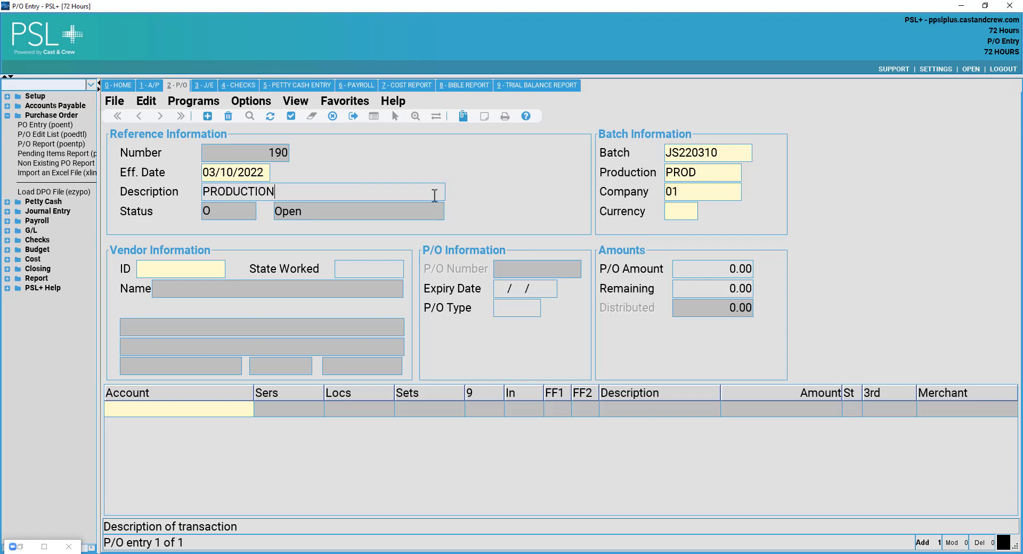
pyautogui.write('N TRK RENT 3.10-4.11')
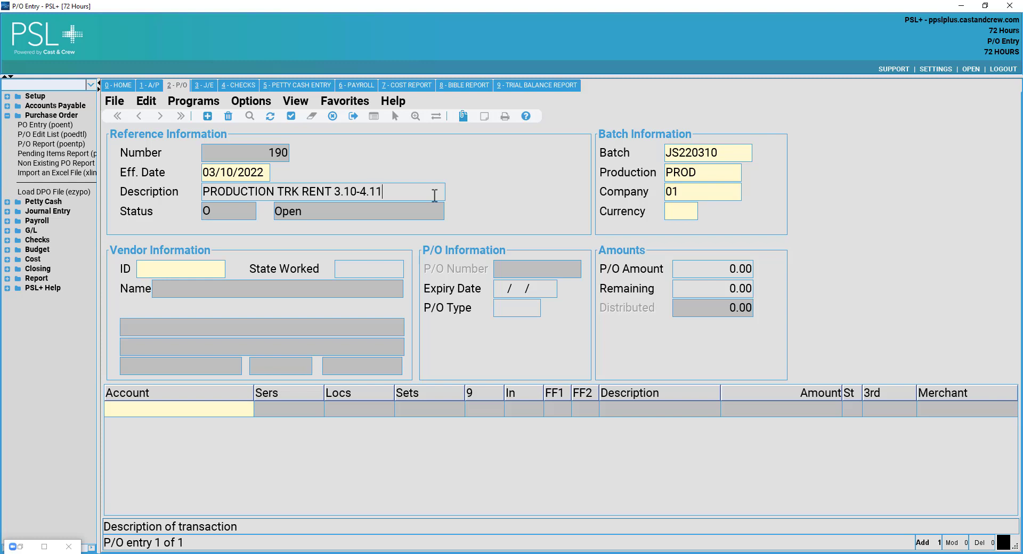
pyautogui.press('Tab')
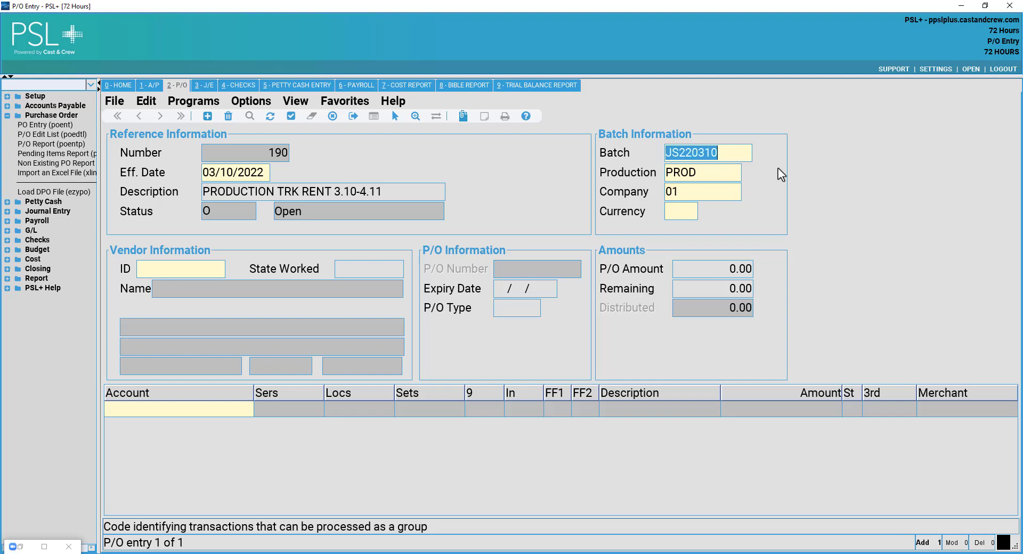
# Keep the default batch, production and company codes and set the currency to US.
pyautogui.press('Tab')
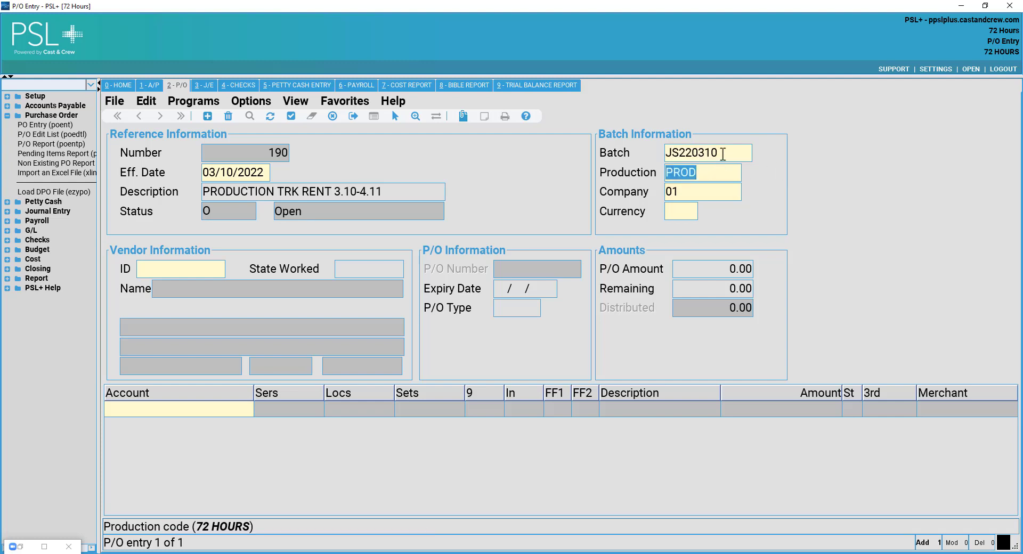
pyautogui.click(723, 154)
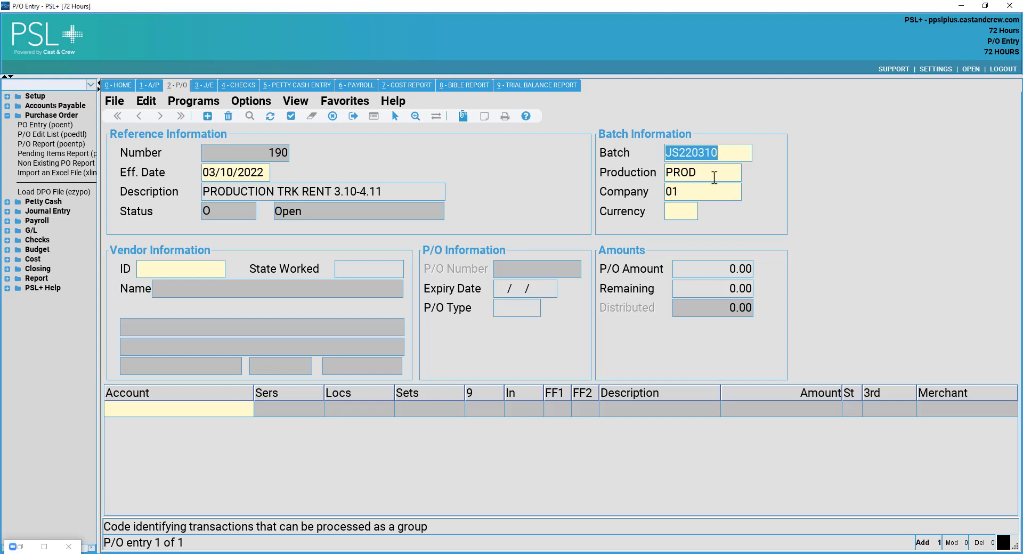
pyautogui.click(714, 175)
pyautogui.click(726, 154)
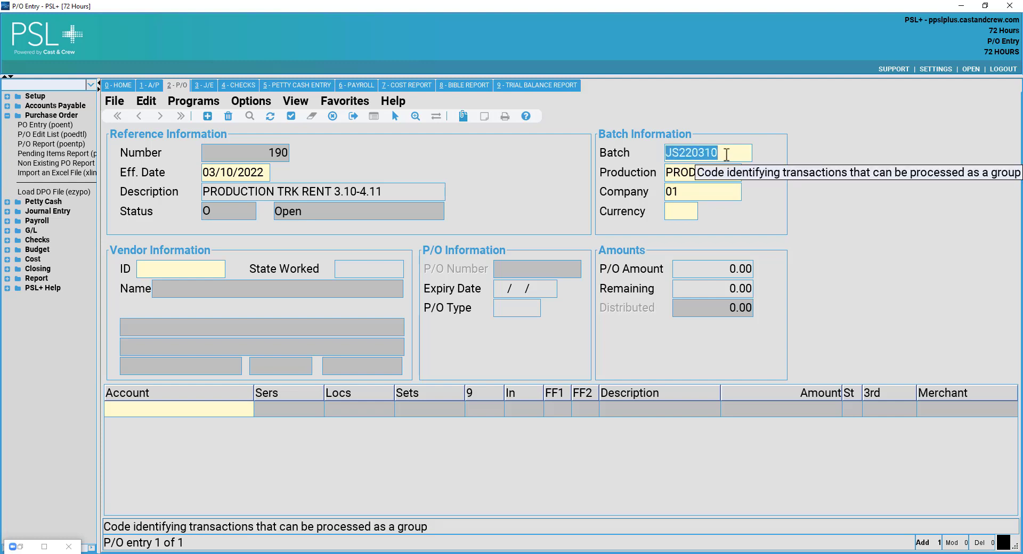
pyautogui.press('Tab')
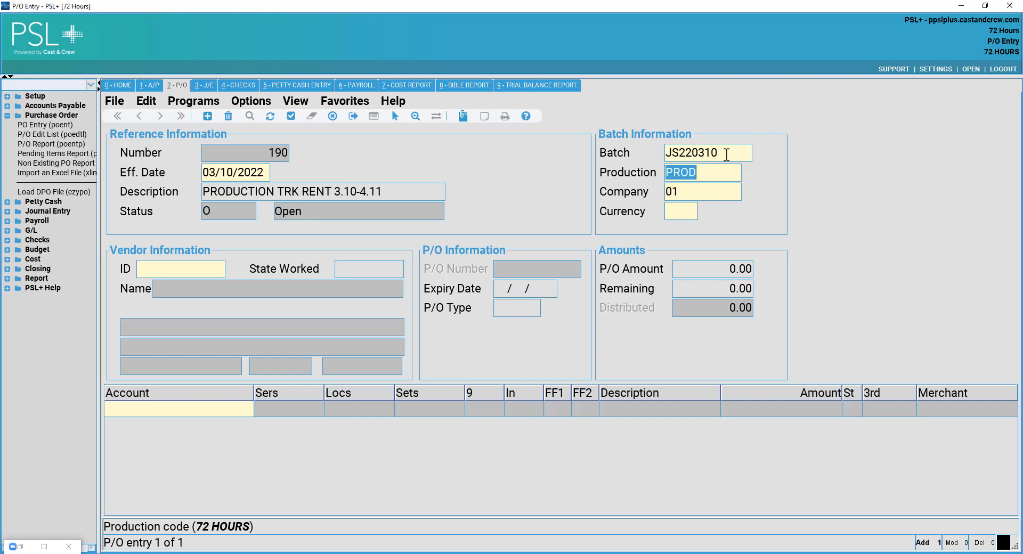
pyautogui.press('Tab')
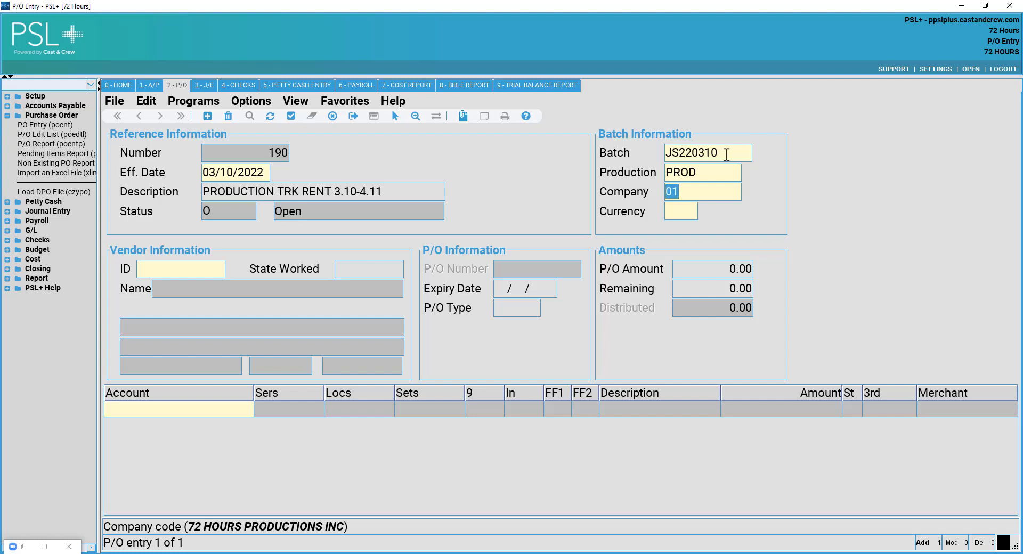
pyautogui.press('Tab')
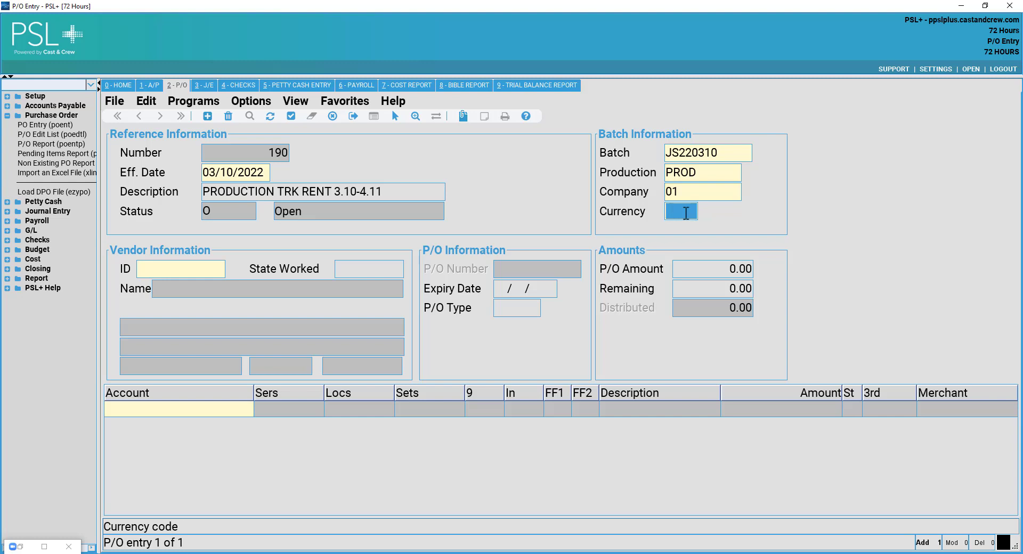
pyautogui.write('US')
pyautogui.press('Return')
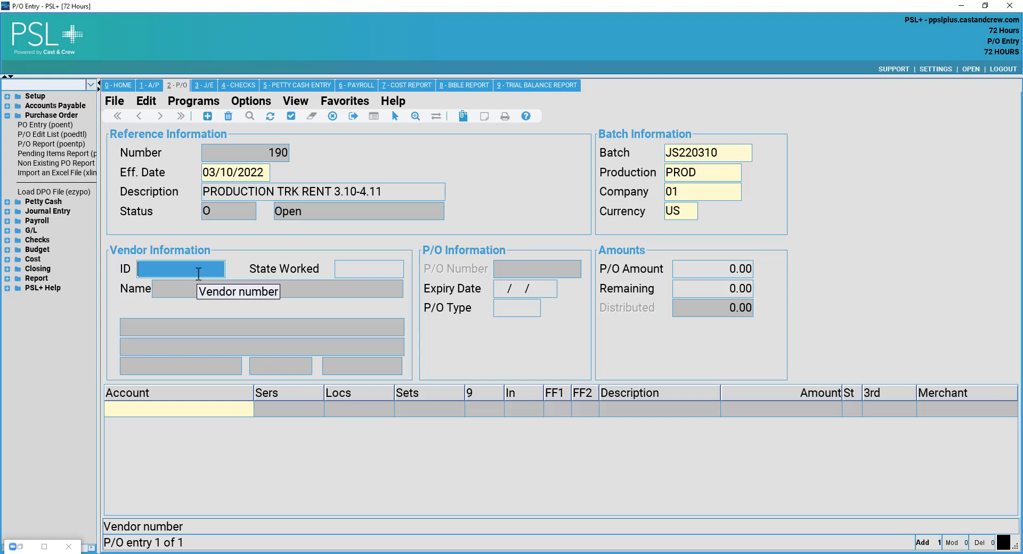
# Pick vendor 000103 PRODUCTION RENTAL CO\THE from the Vendors lookup sorted descending, then check State Worked CA.
pyautogui.doubleClick(199, 273)
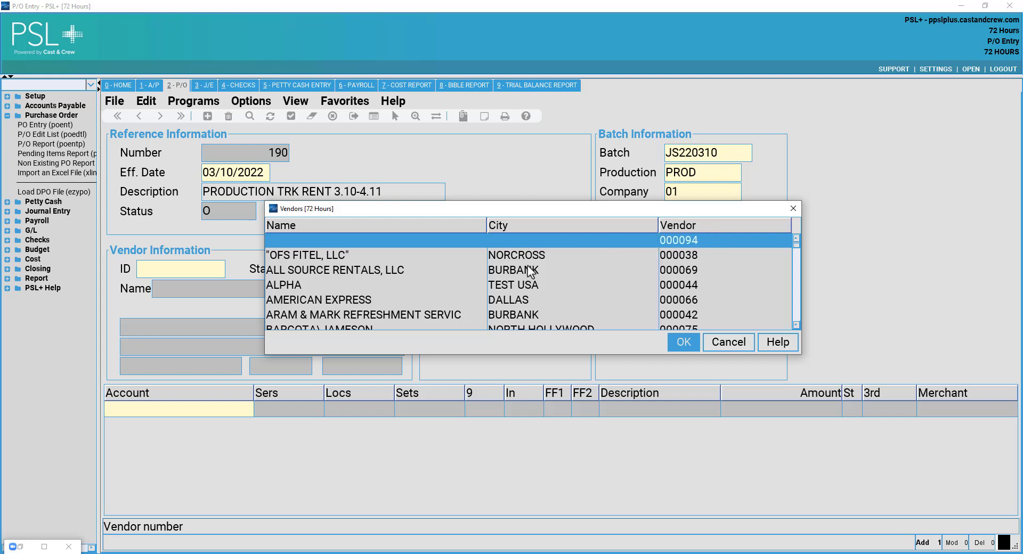
pyautogui.scroll(-2, 530, 271)
pyautogui.scroll(2, 544, 248)
pyautogui.scroll(-1, 436, 275)
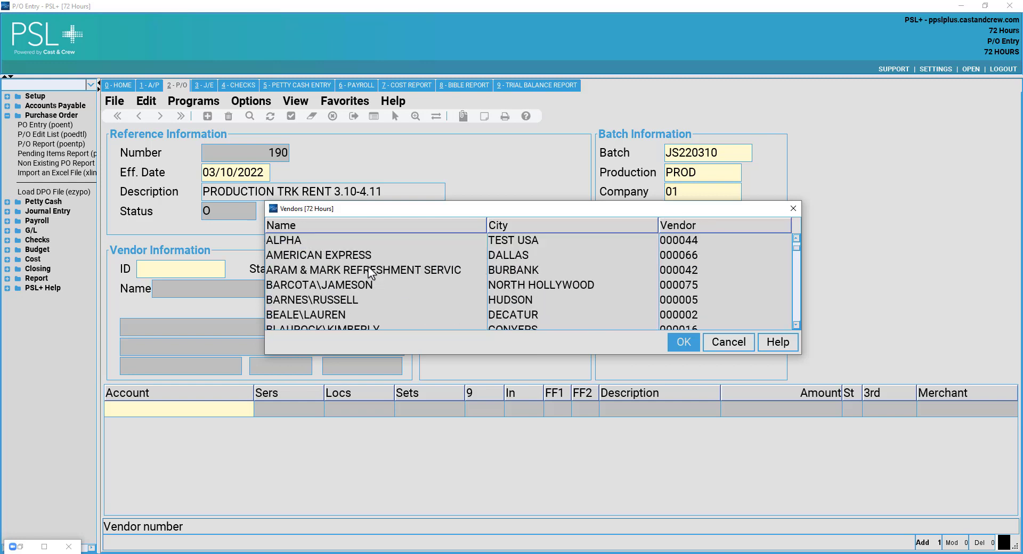
pyautogui.scroll(-2, 367, 251)
pyautogui.scroll(3, 639, 266)
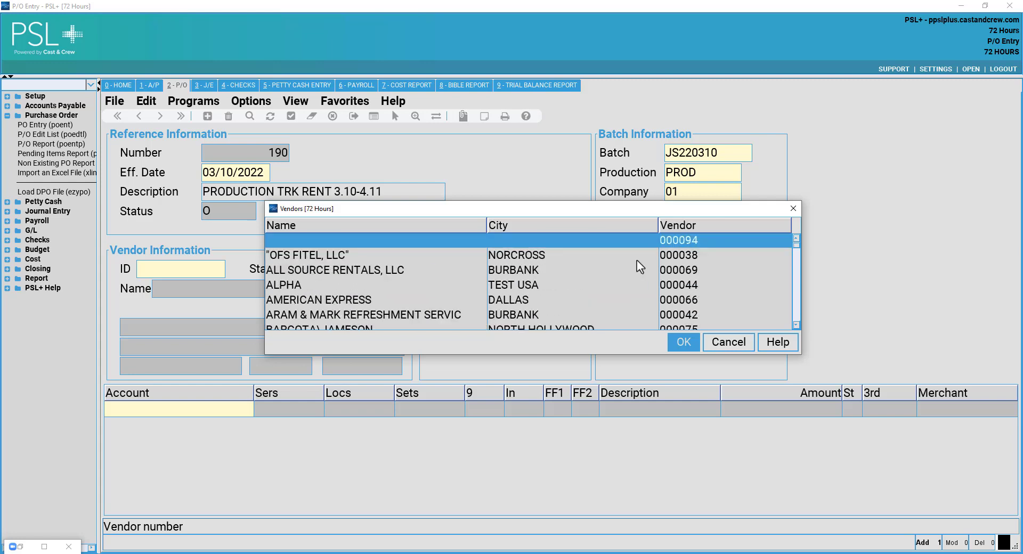
pyautogui.click(687, 228)
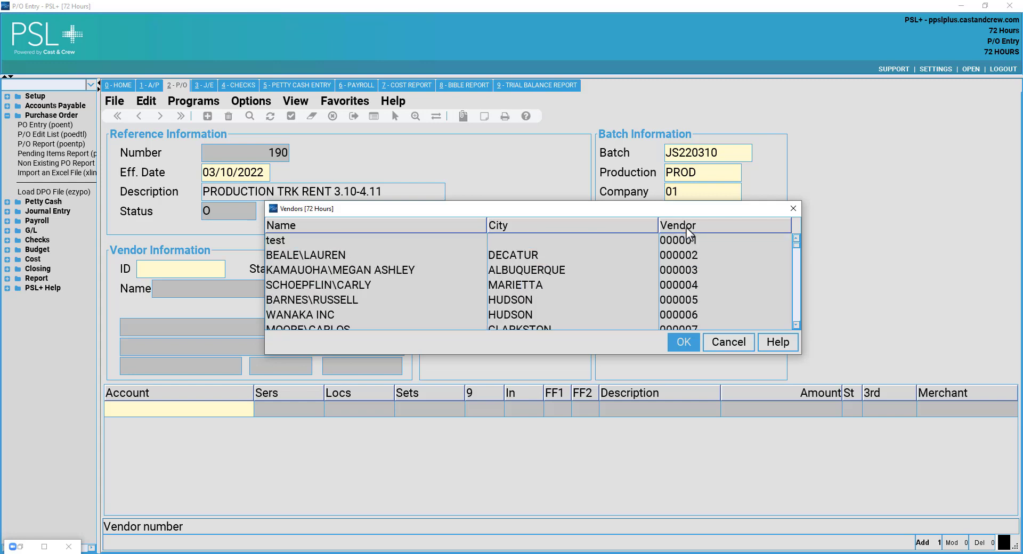
pyautogui.click(687, 228)
pyautogui.click(505, 244)
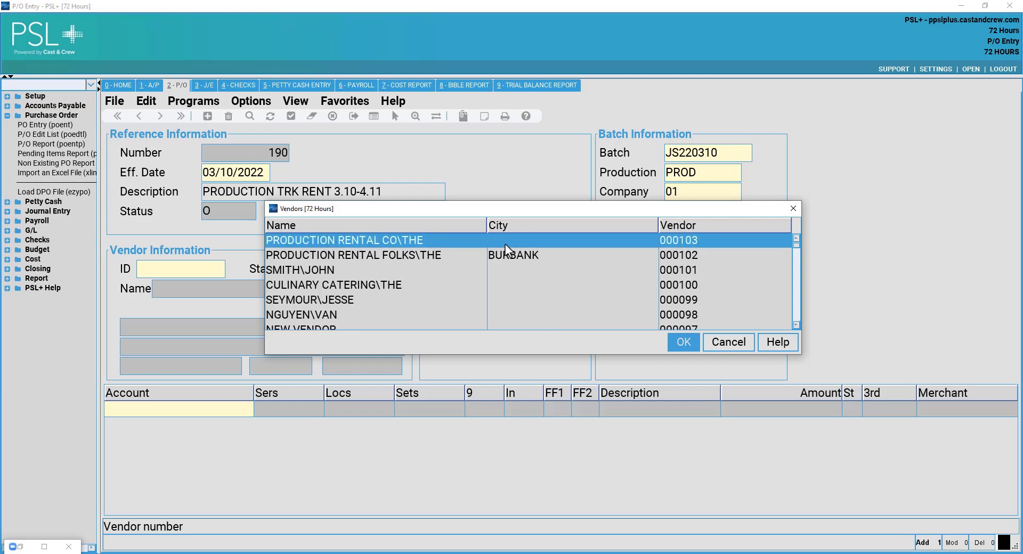
pyautogui.click(679, 349)
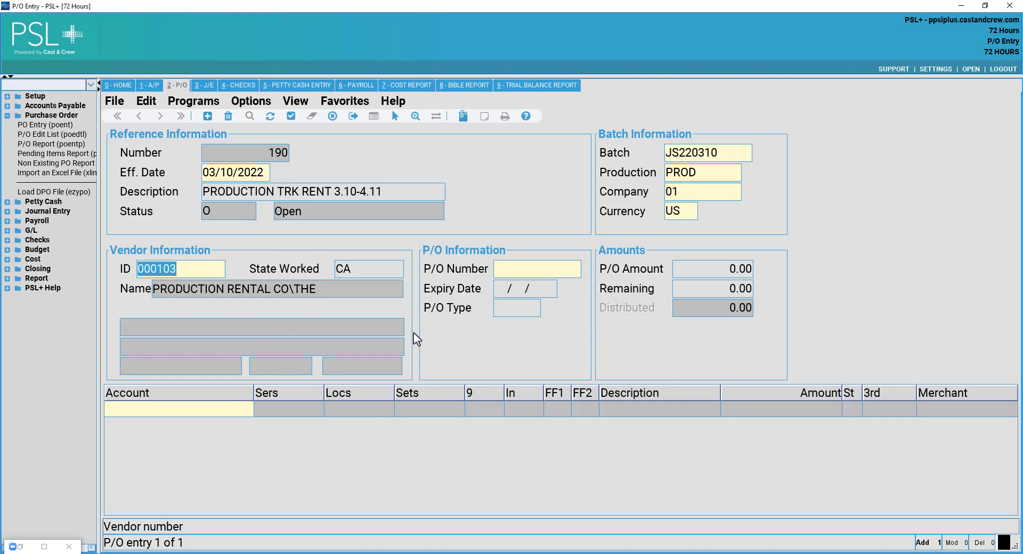
pyautogui.click(211, 275)
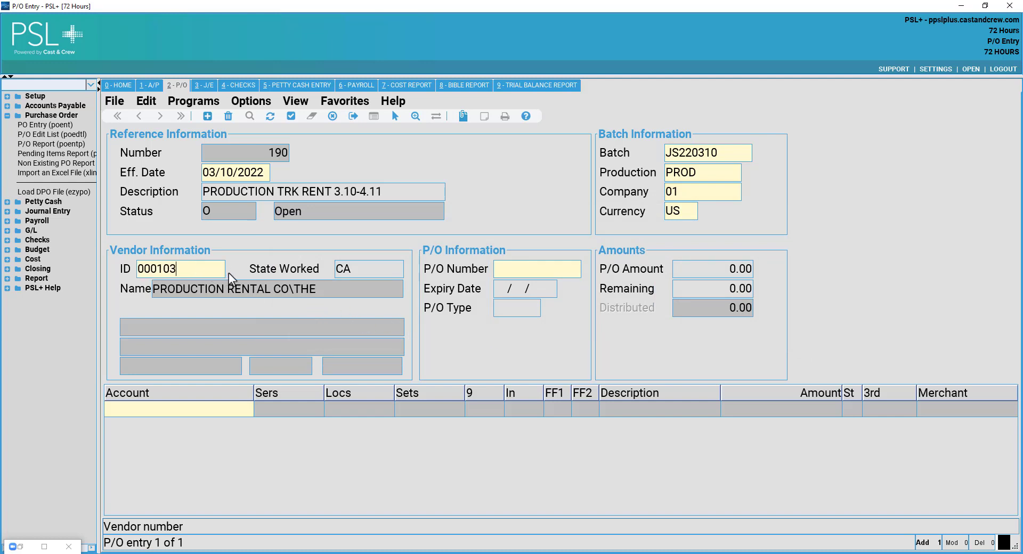
pyautogui.click(361, 265)
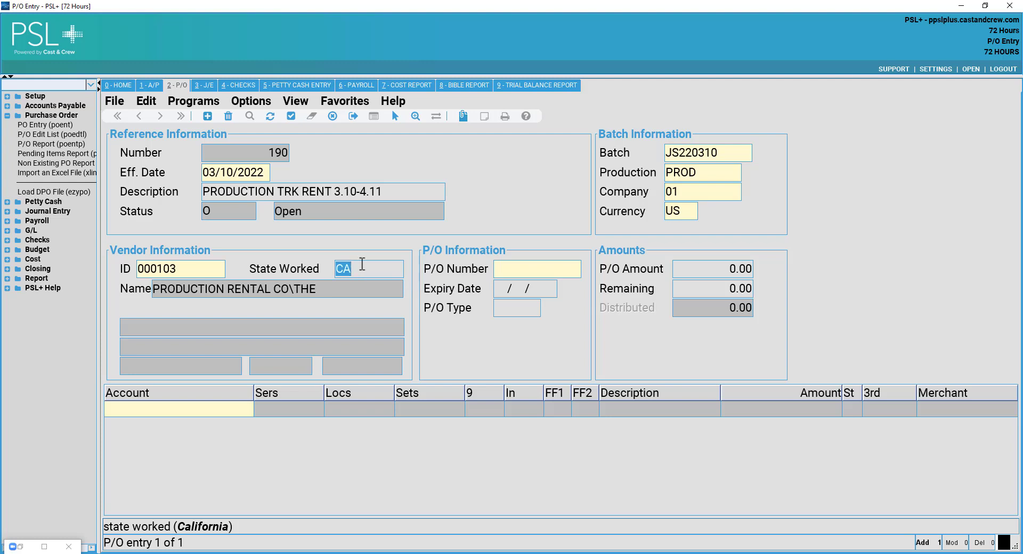
pyautogui.write('GA')
pyautogui.press('Tab')
pyautogui.hotkey('shift', 'Tab')
pyautogui.write('CA')
pyautogui.press('Tab')
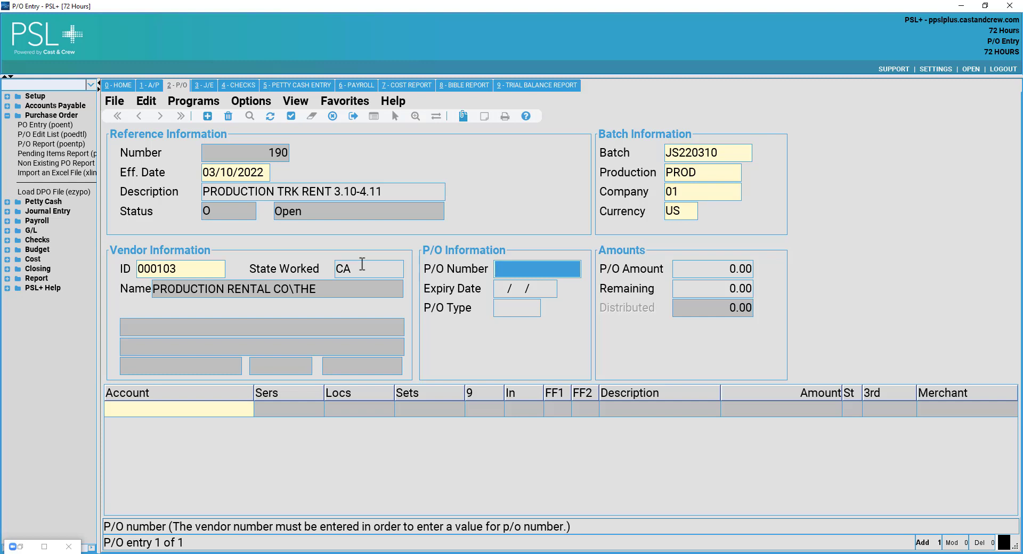
pyautogui.hotkey('shift', 'Tab')
pyautogui.press('BackSpace')
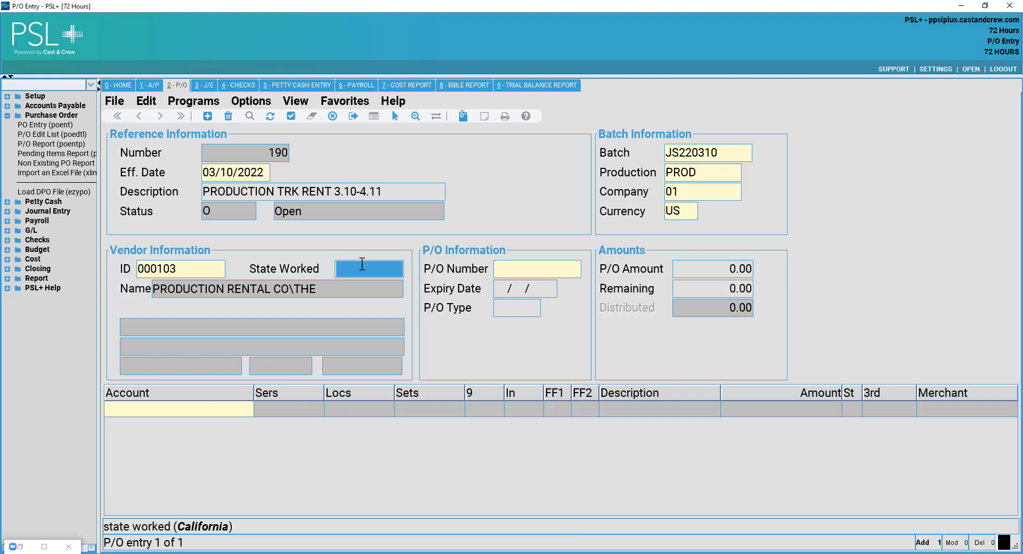
pyautogui.write('CA')
pyautogui.press('Tab')
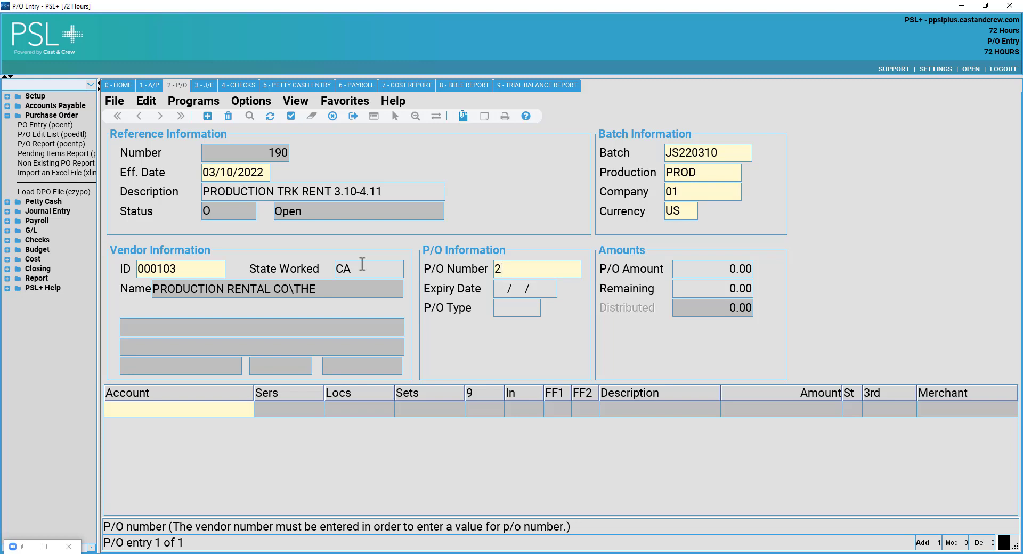
# Enter the P/O number, leaving Expiry Date blank and erasing a trial ART P/O type.
pyautogui.write('99900248')
pyautogui.press('Tab')
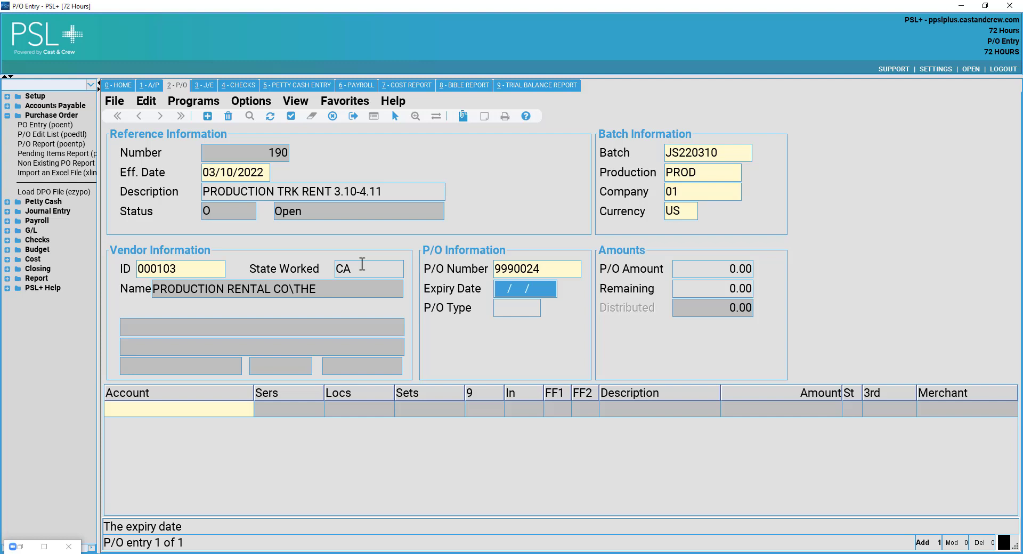
pyautogui.press('Tab')
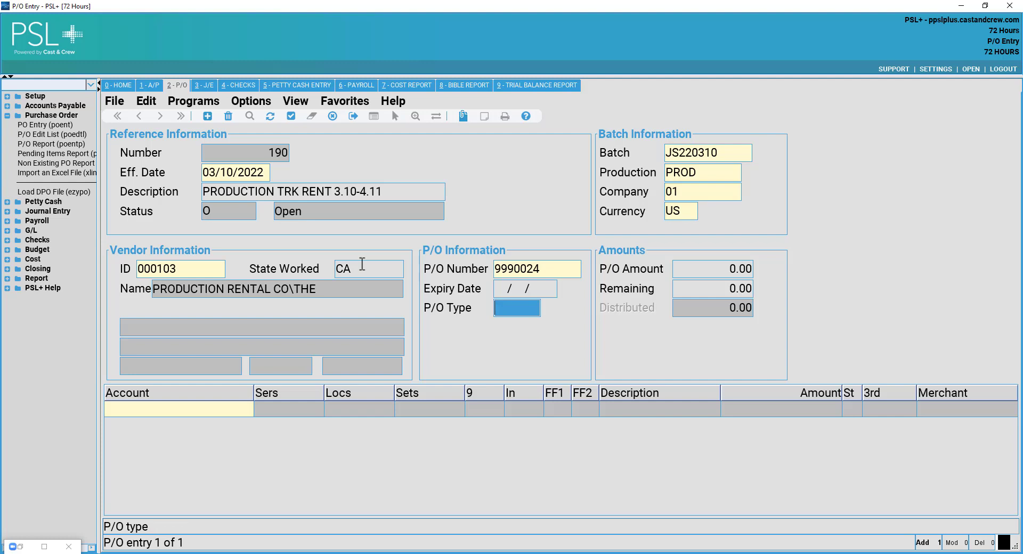
pyautogui.write('ART')
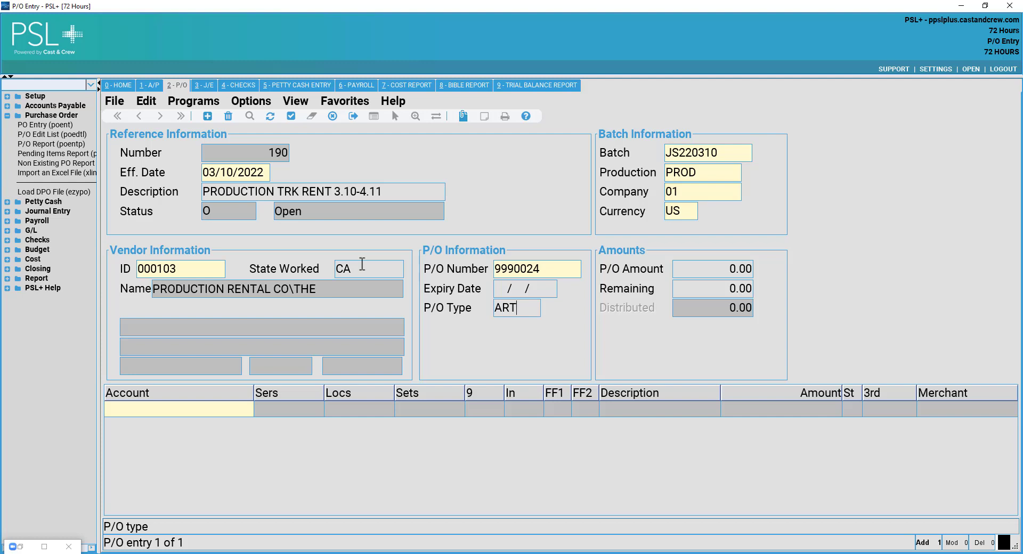
pyautogui.press('BackSpace')
pyautogui.press('BackSpace')
pyautogui.press('BackSpace')
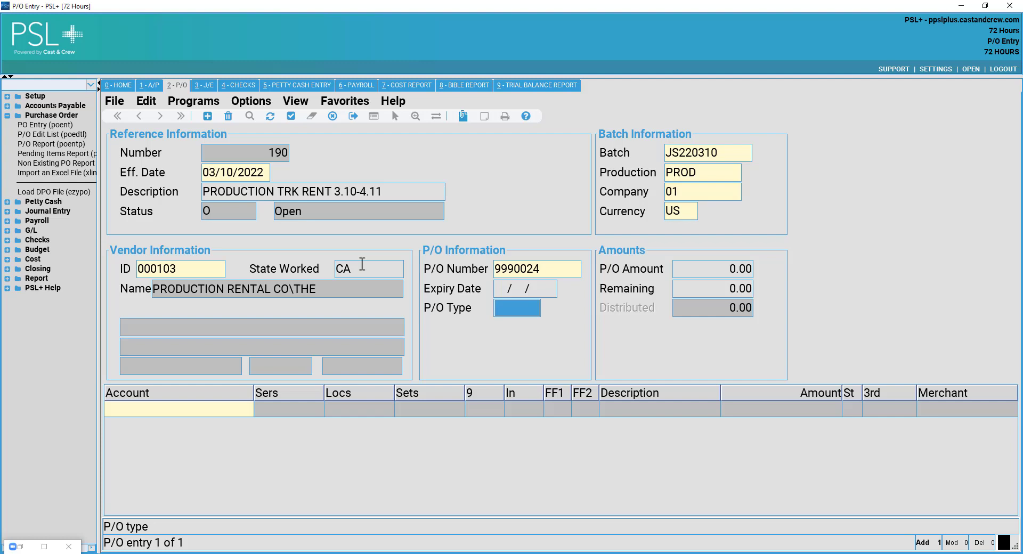
pyautogui.press('Tab')
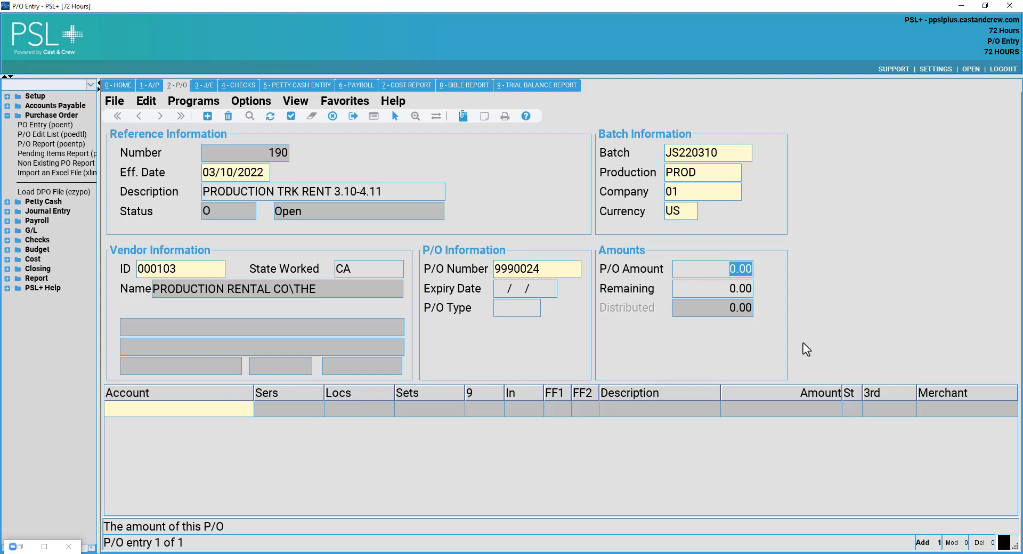
# Enter 1,250.00 as the P/O amount, leave it all remaining, and begin a distribution line.
pyautogui.write('1250.00')
pyautogui.press('Tab')
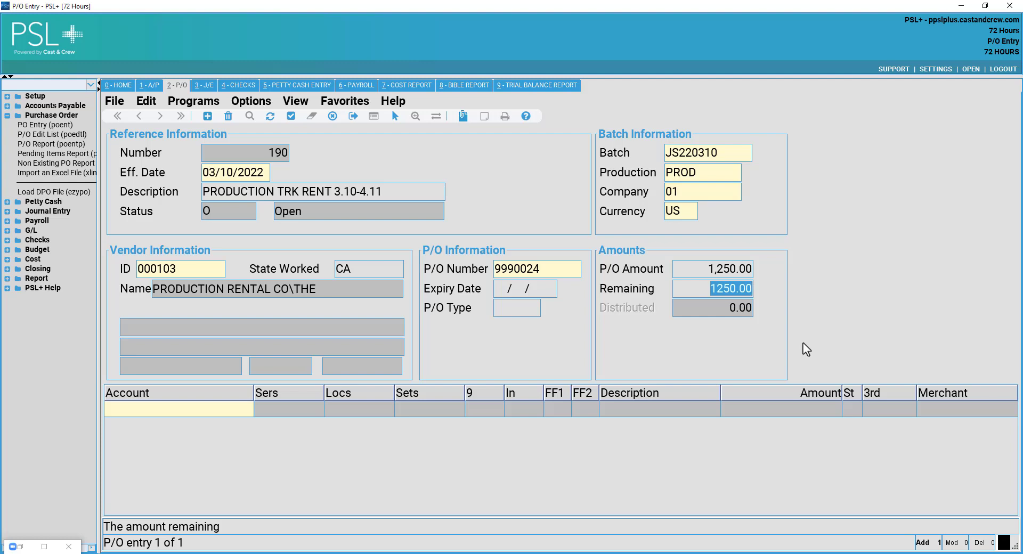
pyautogui.press('Return')
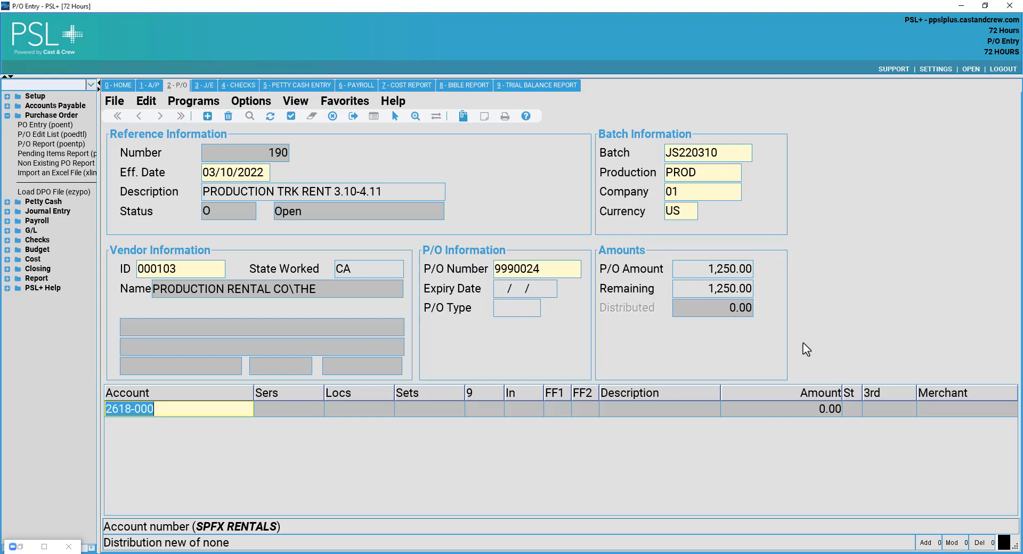
# Clear the line's account and browse the Accounts lookup, then cancel it without choosing.
pyautogui.click(179, 408)
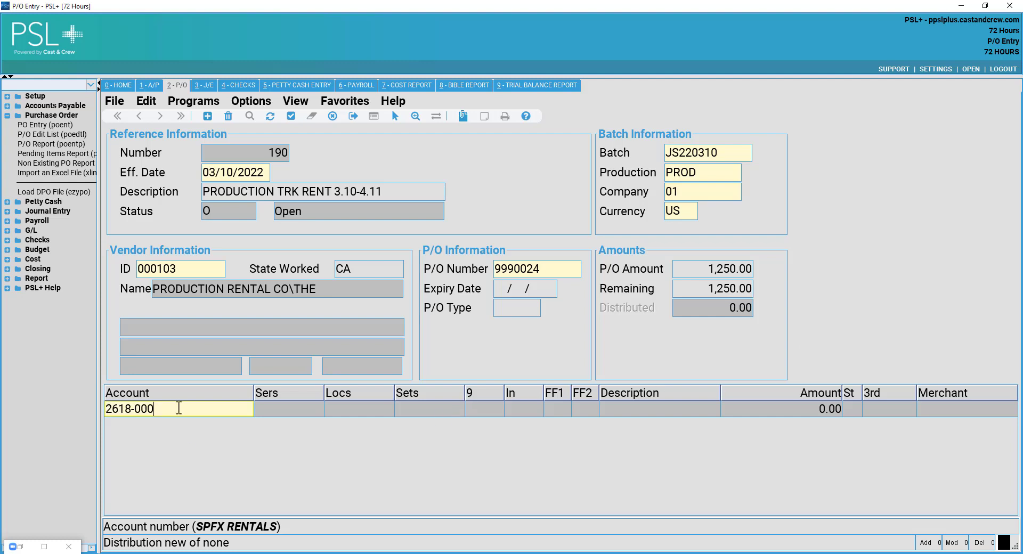
pyautogui.moveTo(179, 408); pyautogui.dragTo(104, 410)
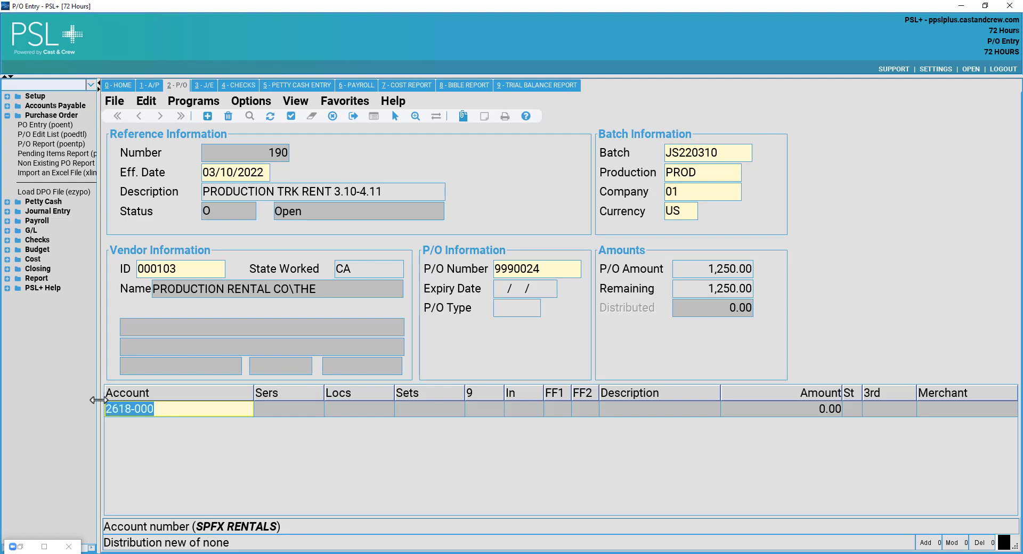
pyautogui.press('Delete')
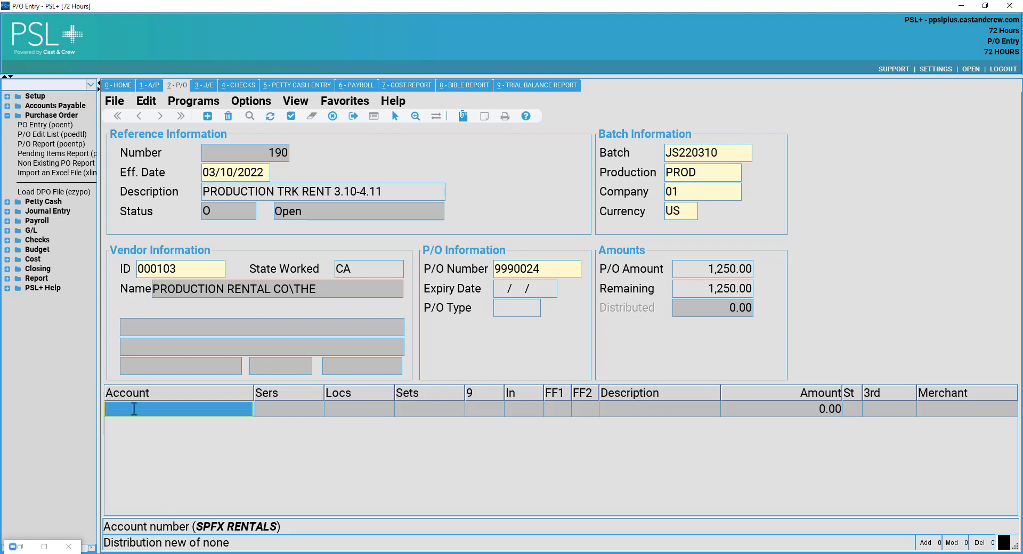
pyautogui.doubleClick(134, 408)
pyautogui.moveTo(149, 422); pyautogui.dragTo(207, 184)
pyautogui.moveTo(507, 338); pyautogui.dragTo(612, 441)
pyautogui.scroll(-15, 568, 344)
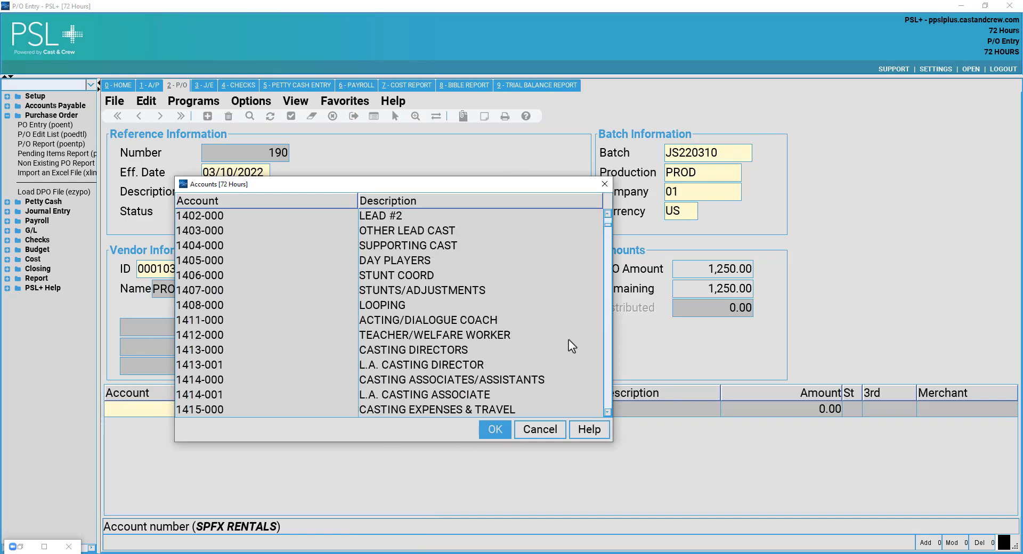
pyautogui.scroll(-20, 568, 344)
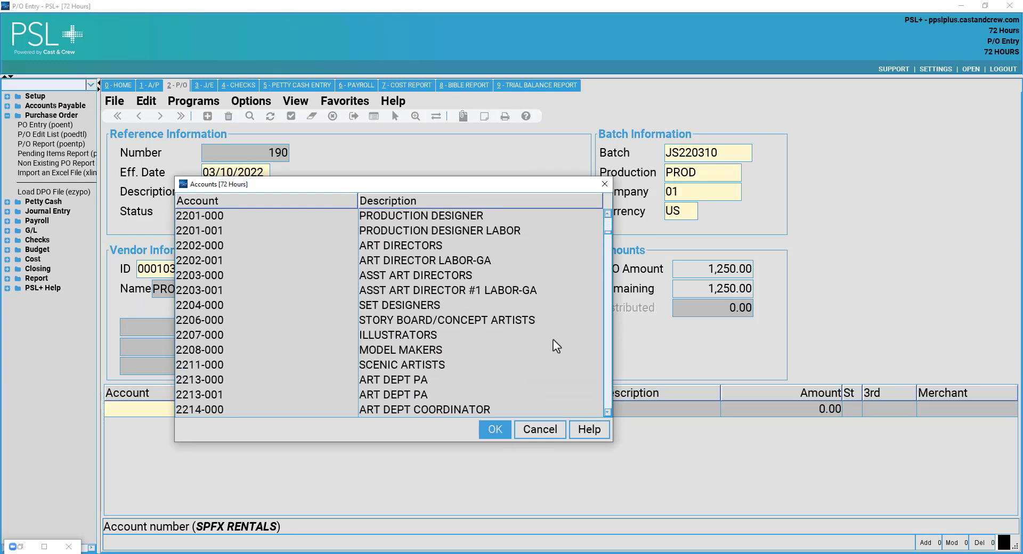
pyautogui.scroll(-20, 553, 340)
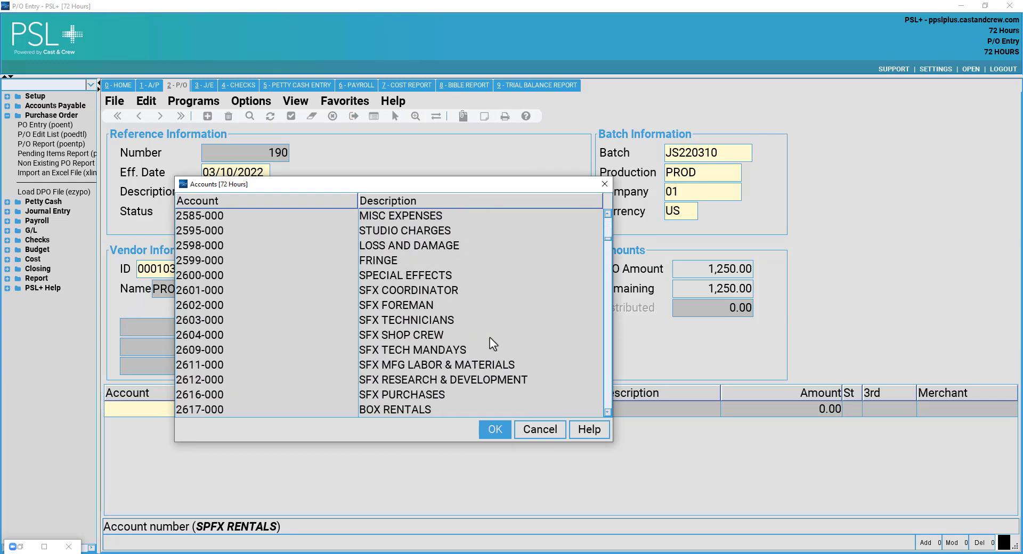
pyautogui.scroll(-2, 453, 351)
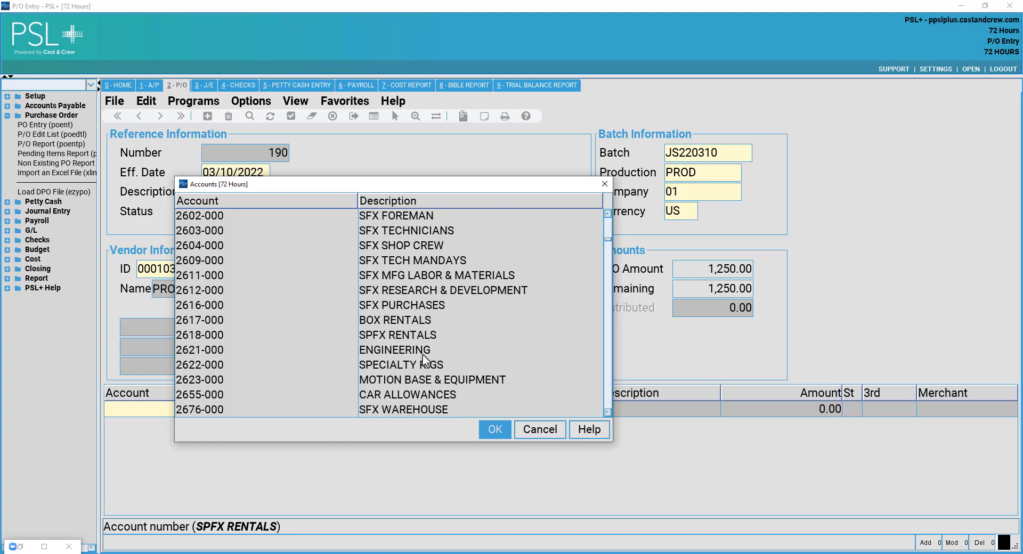
pyautogui.scroll(-3, 424, 356)
pyautogui.scroll(1, 426, 355)
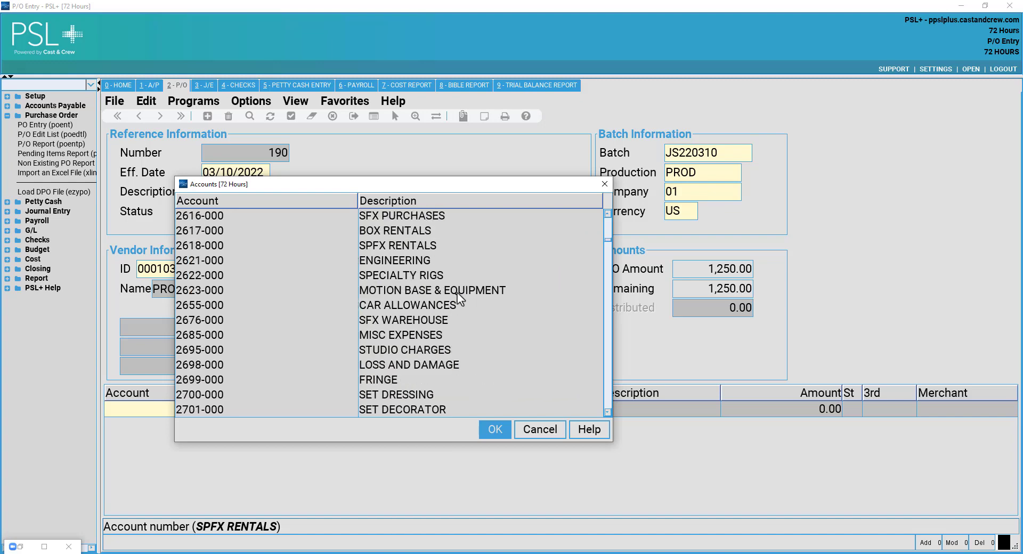
pyautogui.scroll(-15, 425, 312)
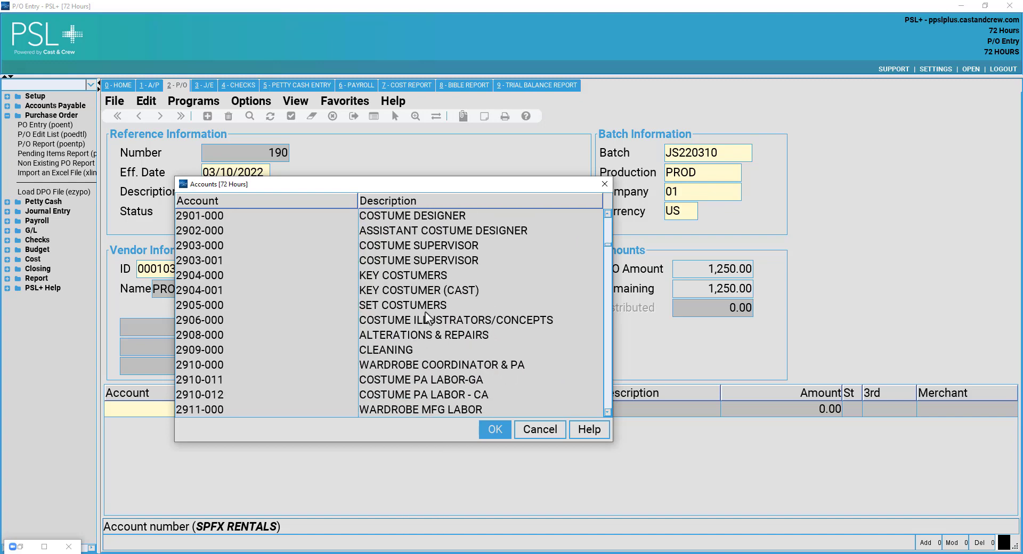
pyautogui.scroll(-20, 425, 311)
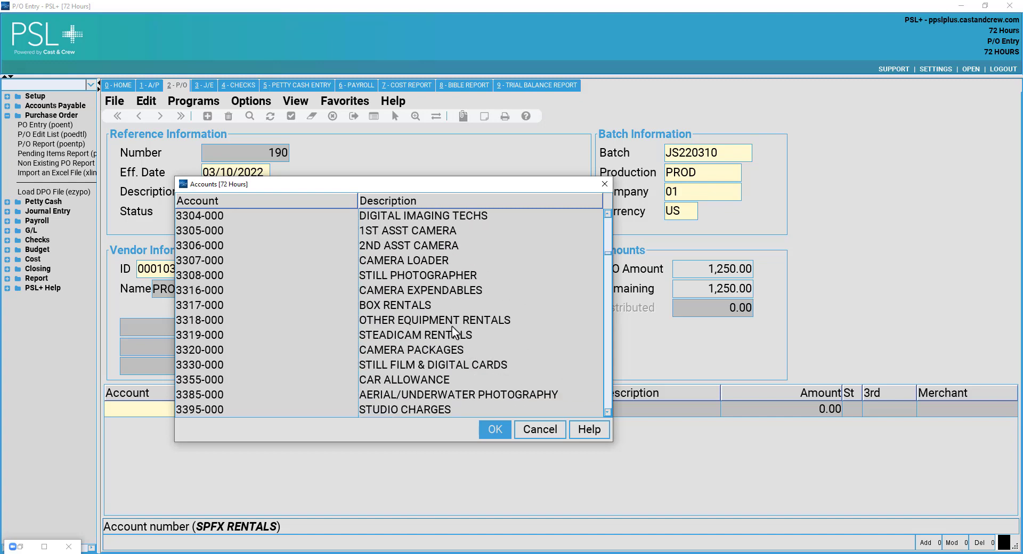
pyautogui.scroll(-13, 453, 331)
pyautogui.scroll(13, 450, 373)
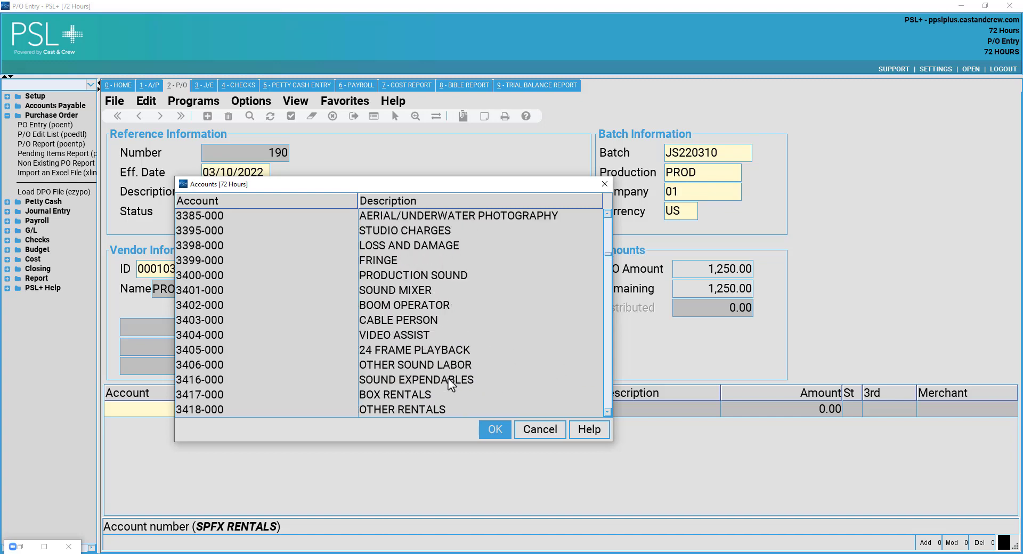
pyautogui.scroll(15, 450, 380)
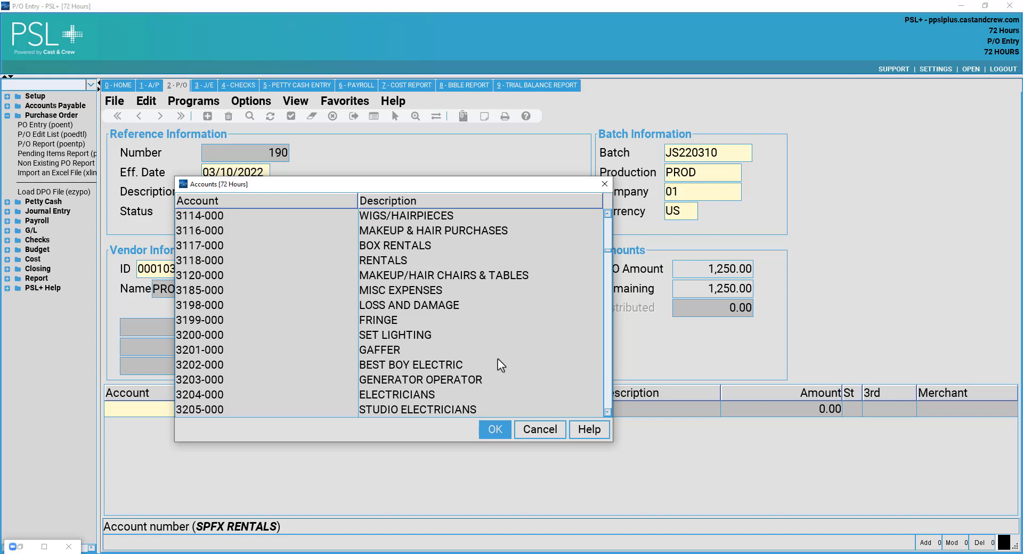
pyautogui.scroll(15, 490, 376)
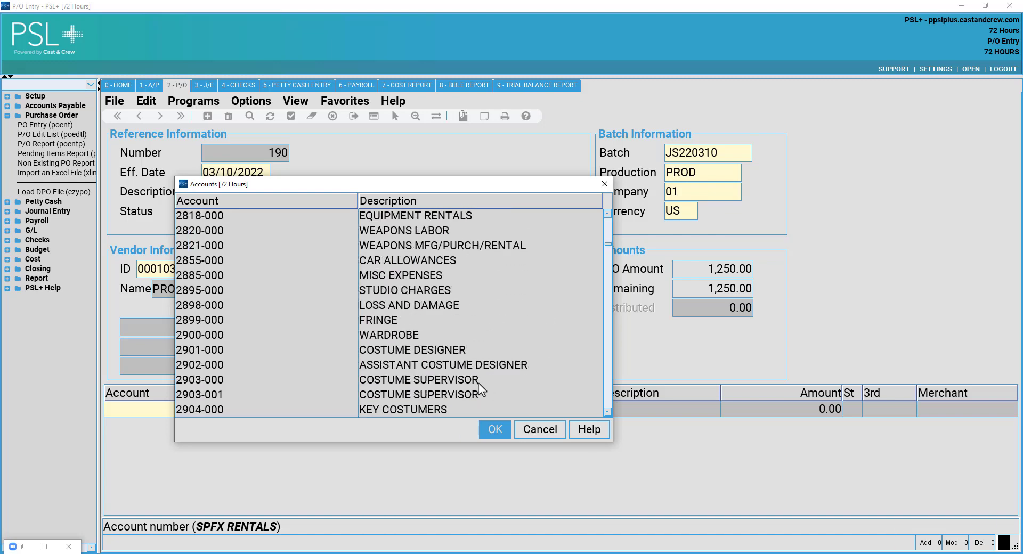
pyautogui.click(539, 430)
# Load account 2618-000 onto the line with location 00, set 0000, 1099 code 1 and 1,250.00, clearing the series.
pyautogui.click(238, 406)
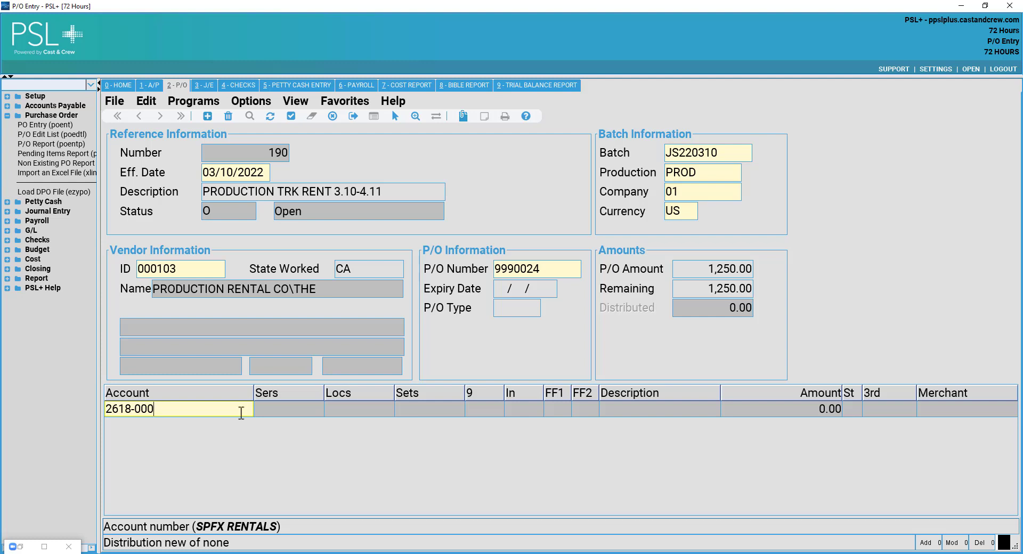
pyautogui.doubleClick(236, 408)
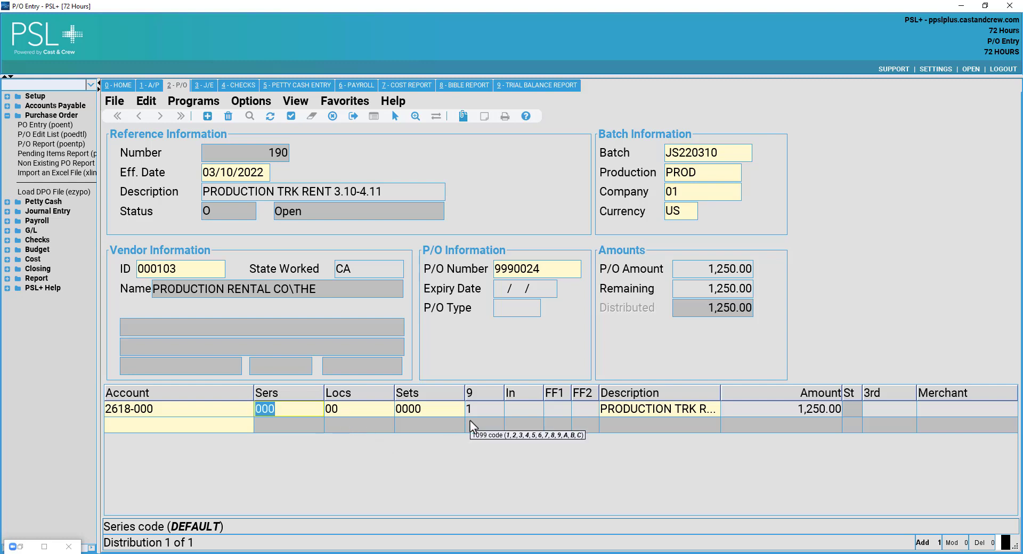
pyautogui.write('101')
pyautogui.press('Return')
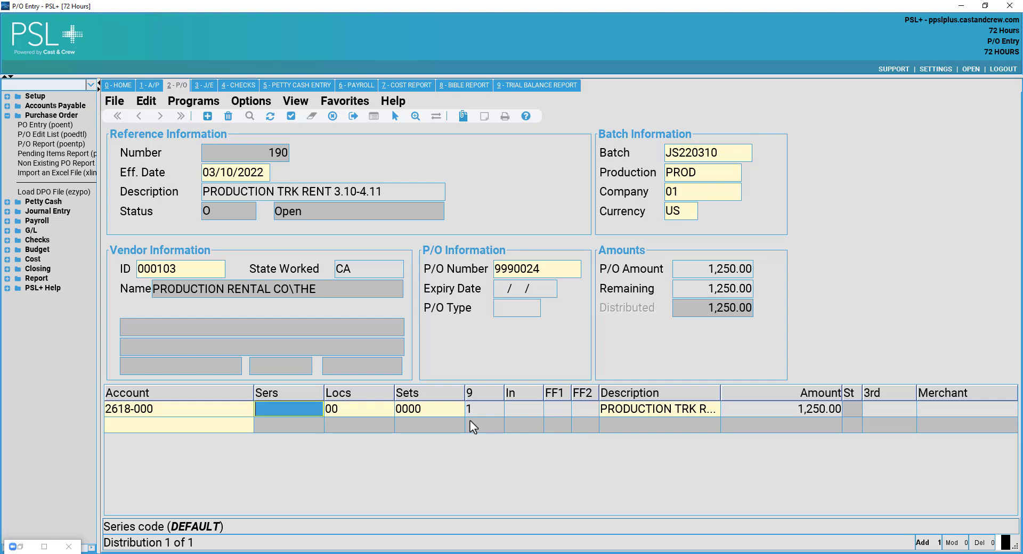
pyautogui.doubleClick(33, 96)
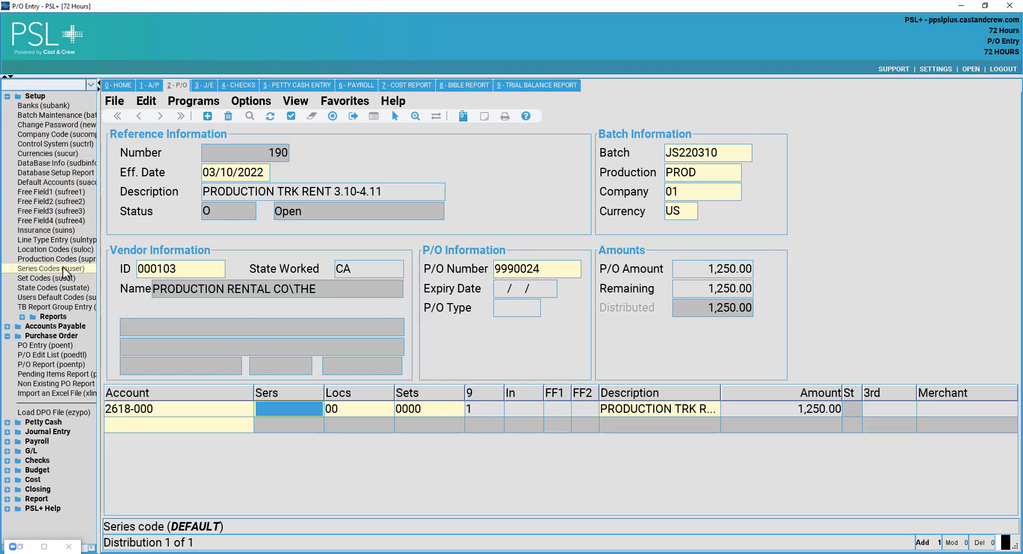
pyautogui.click(35, 96)
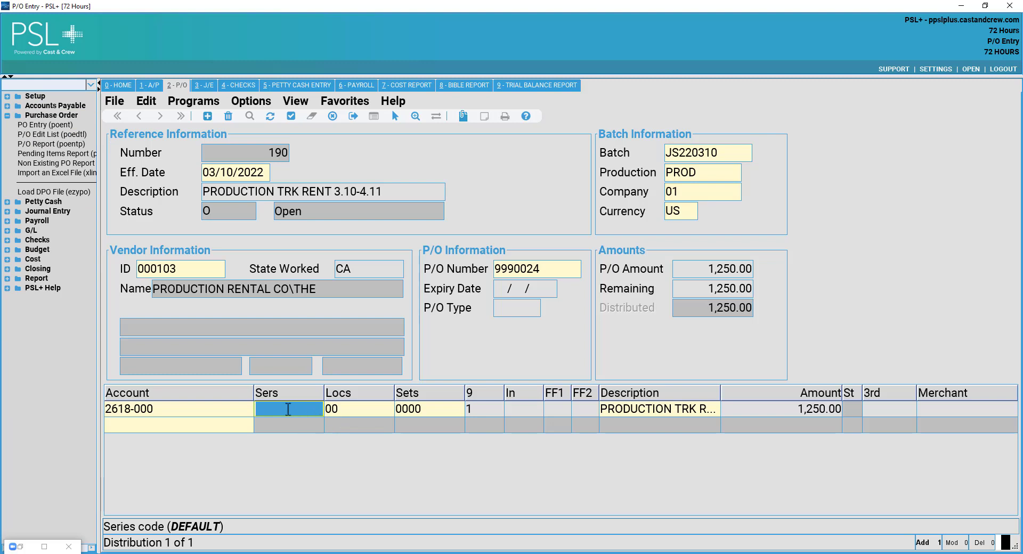
# Set the line's series to 199 AMORT COSTS from the series lookup.
pyautogui.doubleClick(289, 409)
pyautogui.moveTo(314, 424); pyautogui.dragTo(327, 290)
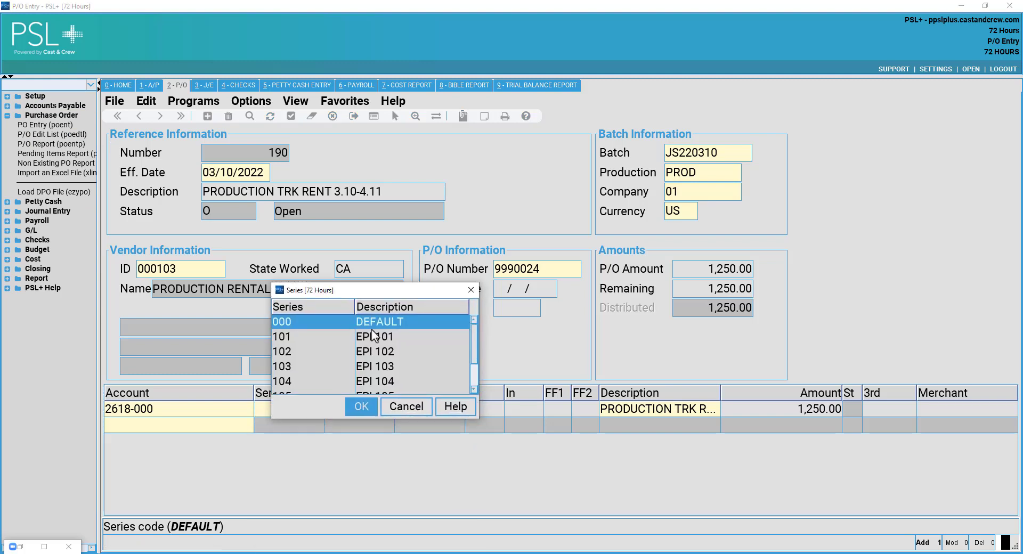
pyautogui.scroll(-1, 373, 341)
pyautogui.click(382, 371)
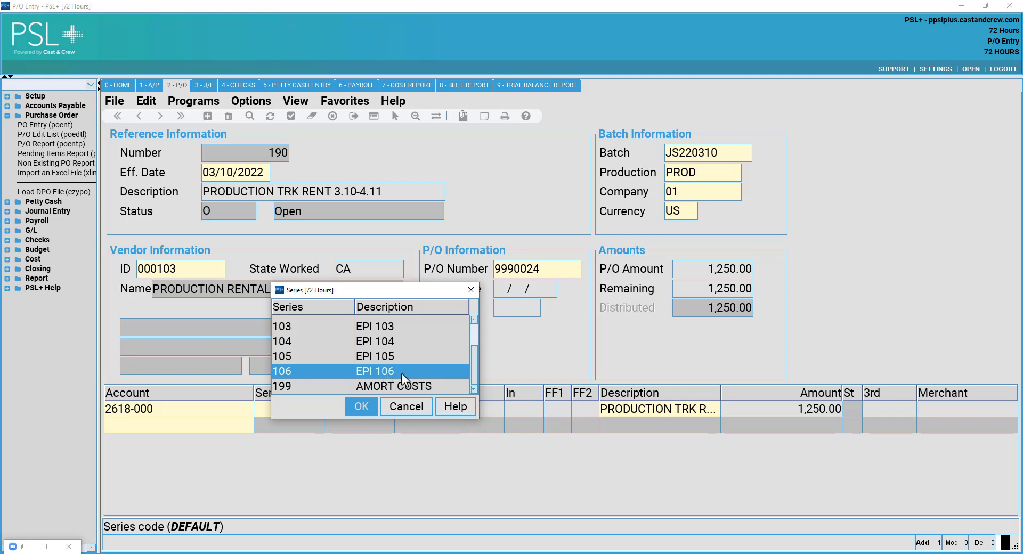
pyautogui.click(388, 387)
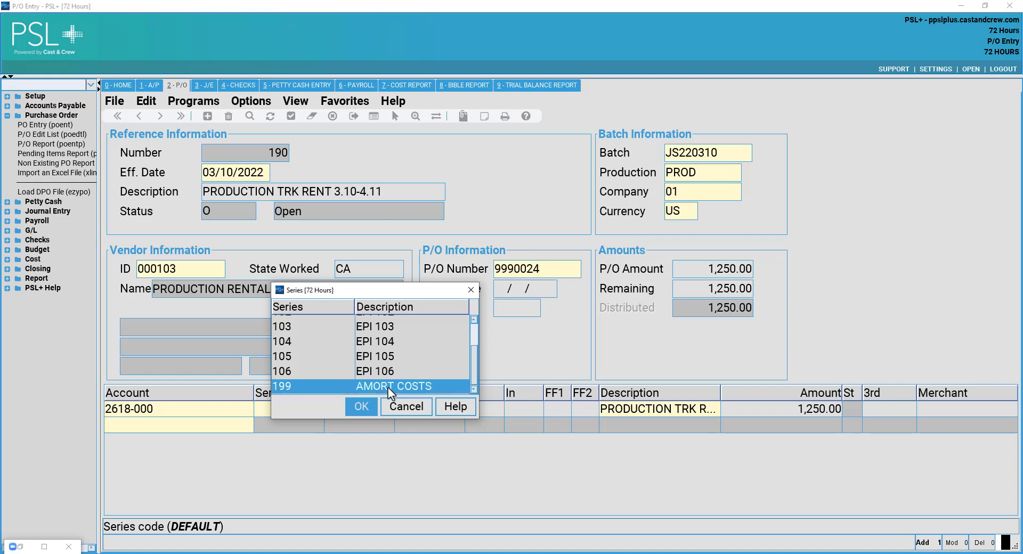
pyautogui.click(361, 406)
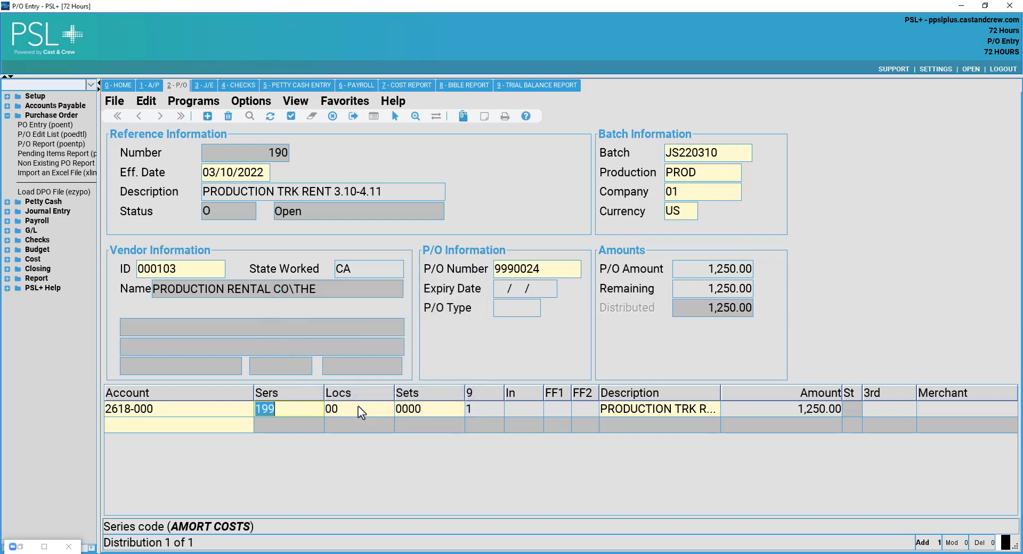
# Set the line's location to 01 LOS ANGELES CITY from the location lookup.
pyautogui.press('Tab')
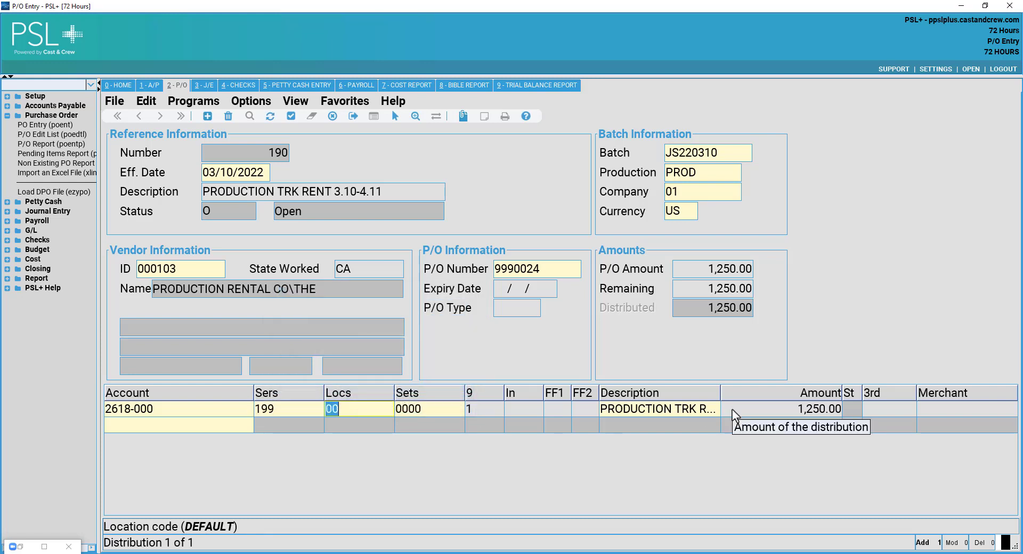
pyautogui.press('BackSpace')
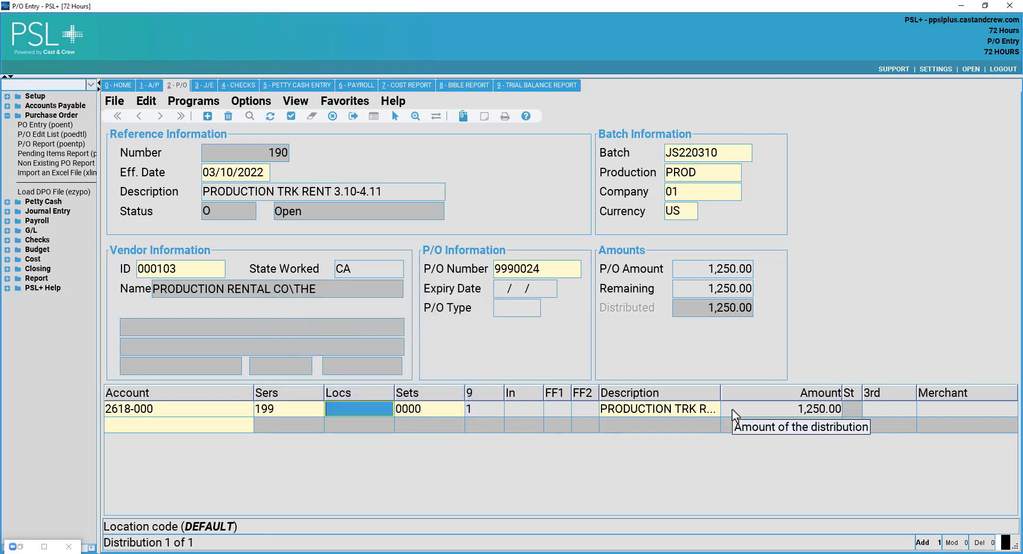
pyautogui.doubleClick(343, 408)
pyautogui.moveTo(402, 427); pyautogui.dragTo(450, 312)
pyautogui.scroll(-1, 463, 346)
pyautogui.click(479, 351)
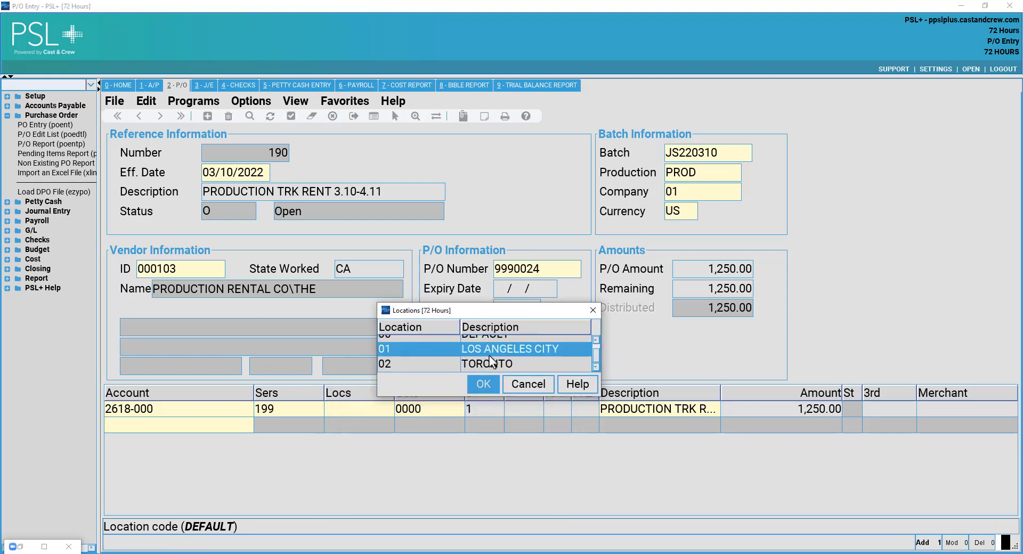
pyautogui.scroll(1, 486, 356)
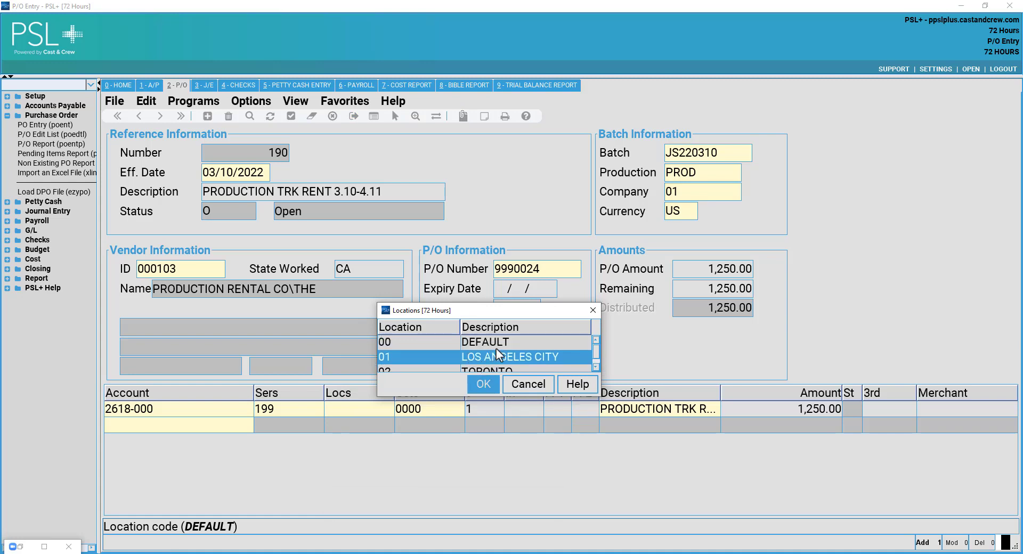
pyautogui.scroll(-1, 496, 352)
pyautogui.click(483, 384)
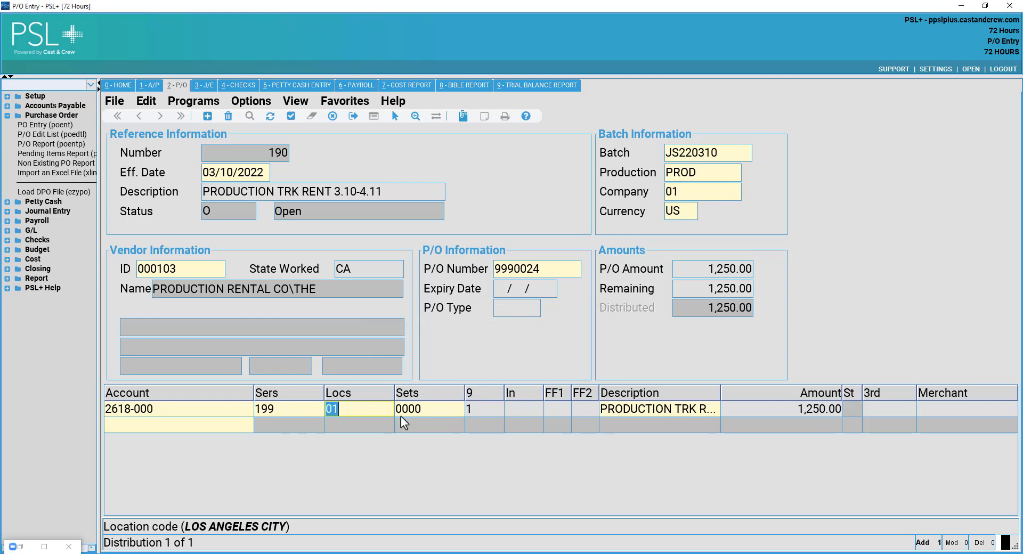
pyautogui.press('Tab')
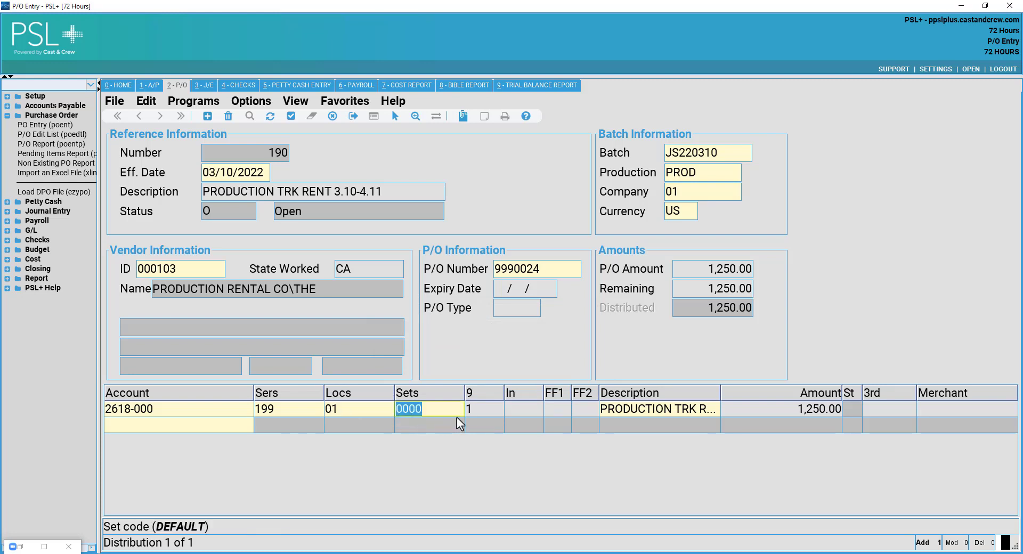
# Re-enter 1 as the line's 1099 code.
pyautogui.press('Tab')
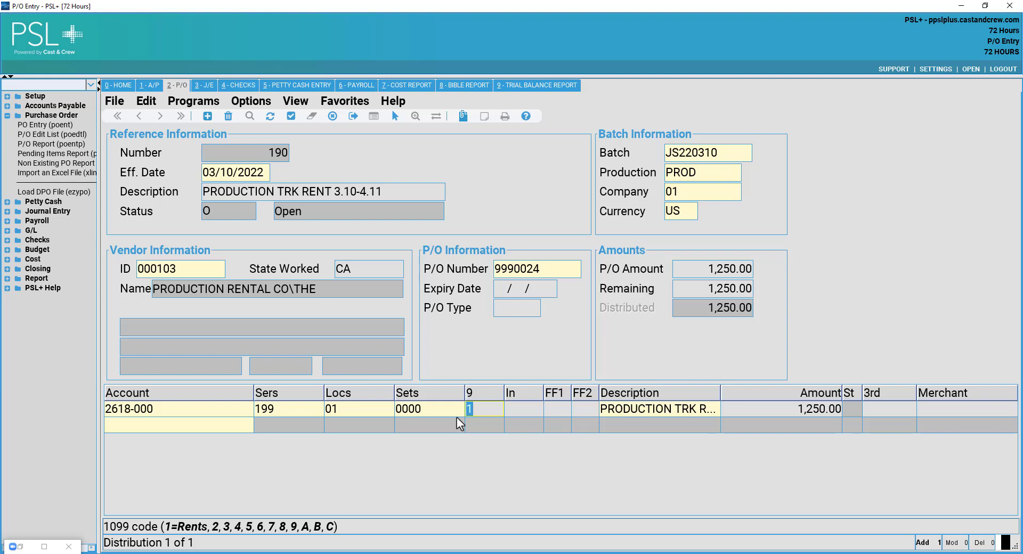
pyautogui.press('Delete')
pyautogui.press('Tab')
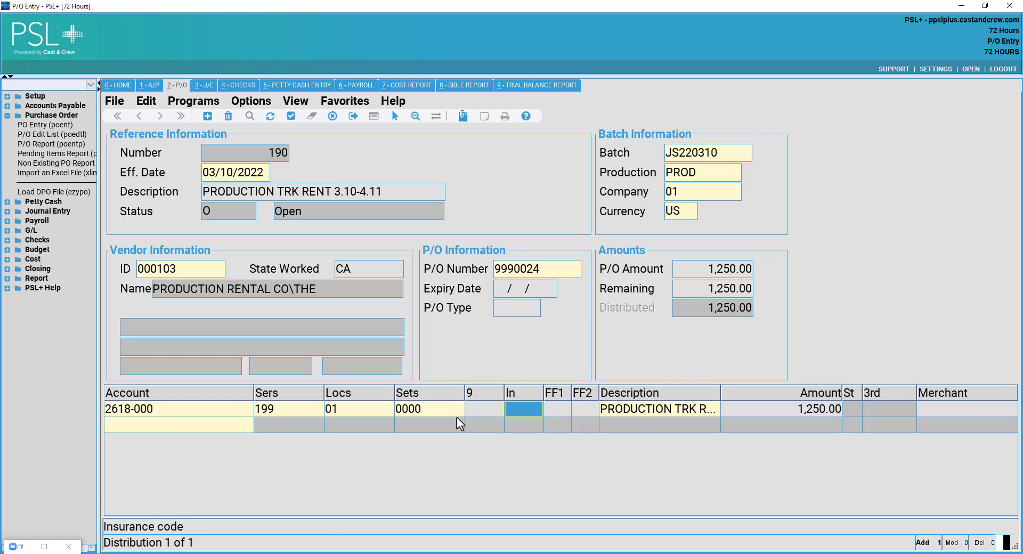
pyautogui.hotkey('shift', 'Tab')
pyautogui.write('1')
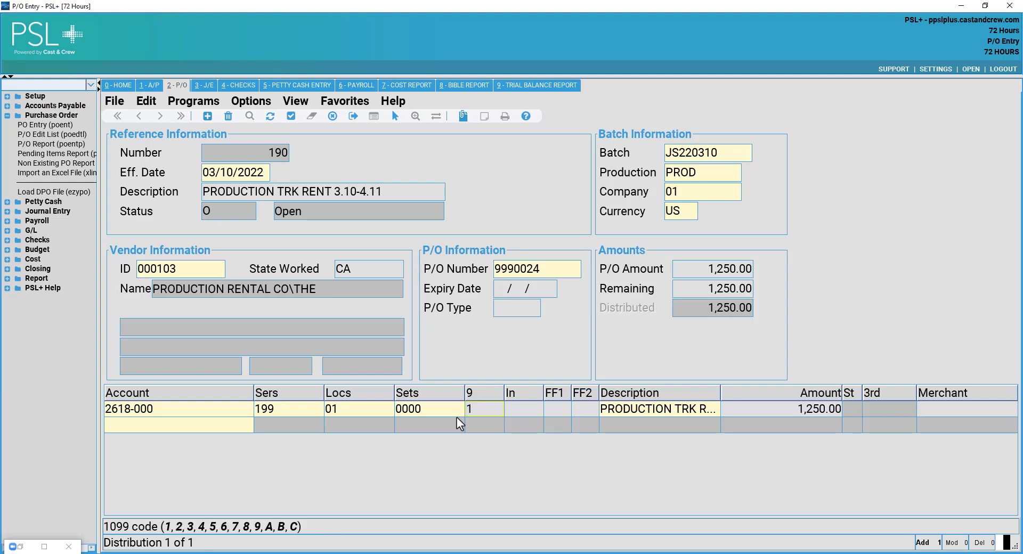
pyautogui.press('Tab')
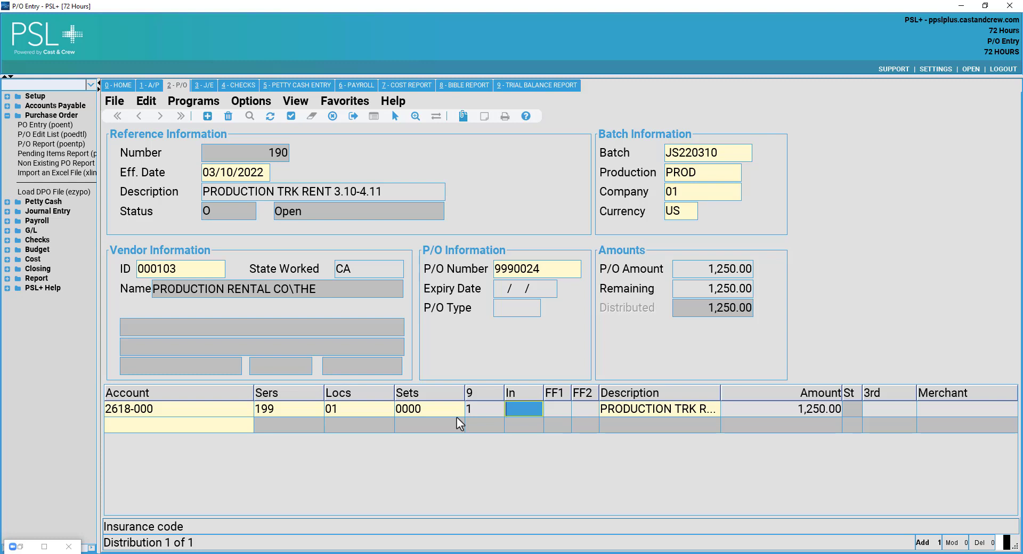
# Enter CA in free field 1 and leave free field 2 blank.
pyautogui.press('Tab')
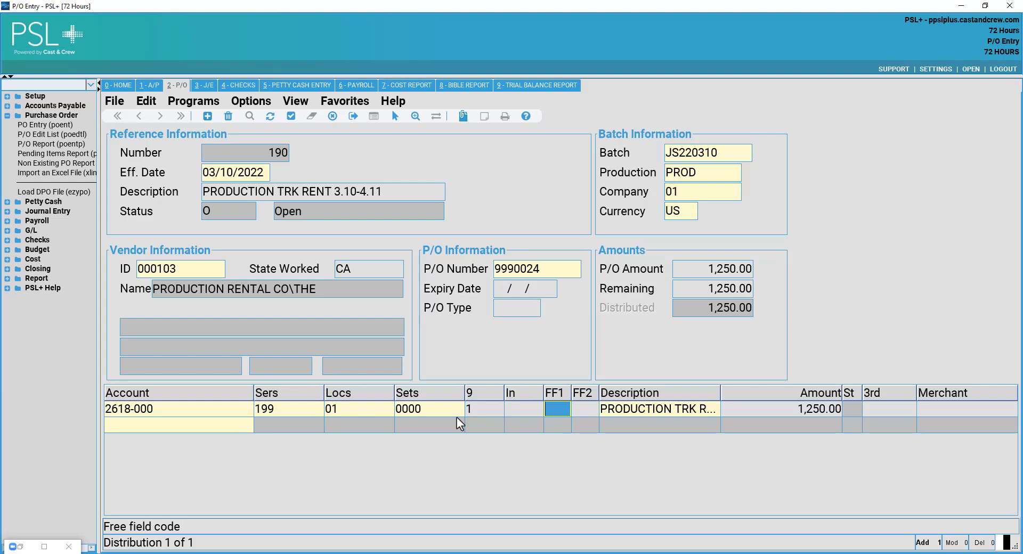
pyautogui.write('CA')
pyautogui.press('BackSpace')
pyautogui.press('BackSpace')
pyautogui.write('NQ')
pyautogui.press('BackSpace')
pyautogui.press('BackSpace')
pyautogui.write('CA')
pyautogui.press('Tab')
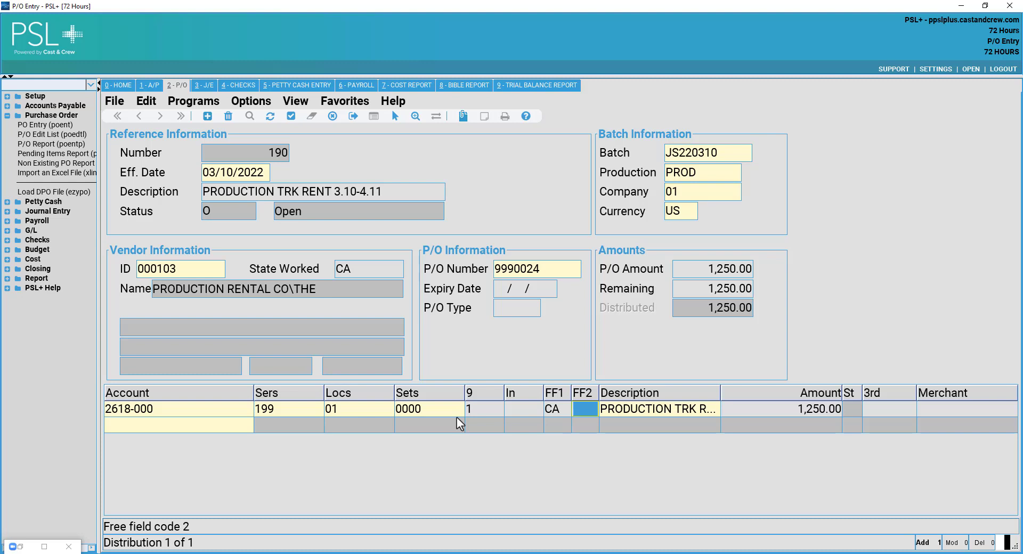
pyautogui.write('A')
pyautogui.press('BackSpace')
pyautogui.press('Tab')
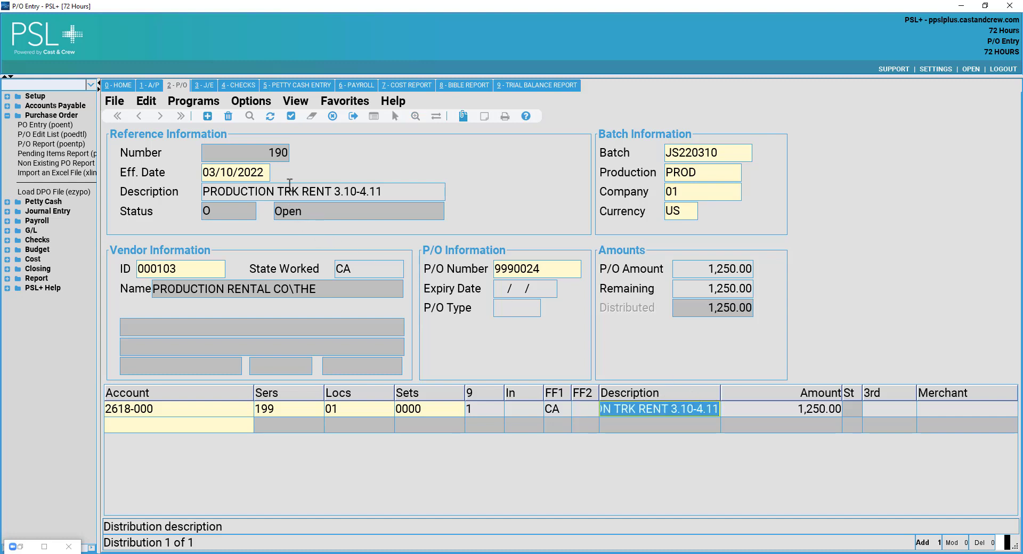
# Widen the Description column to show the full PRODUCTION TRK RENT 3.10-4.11 text.
pyautogui.click(389, 194)
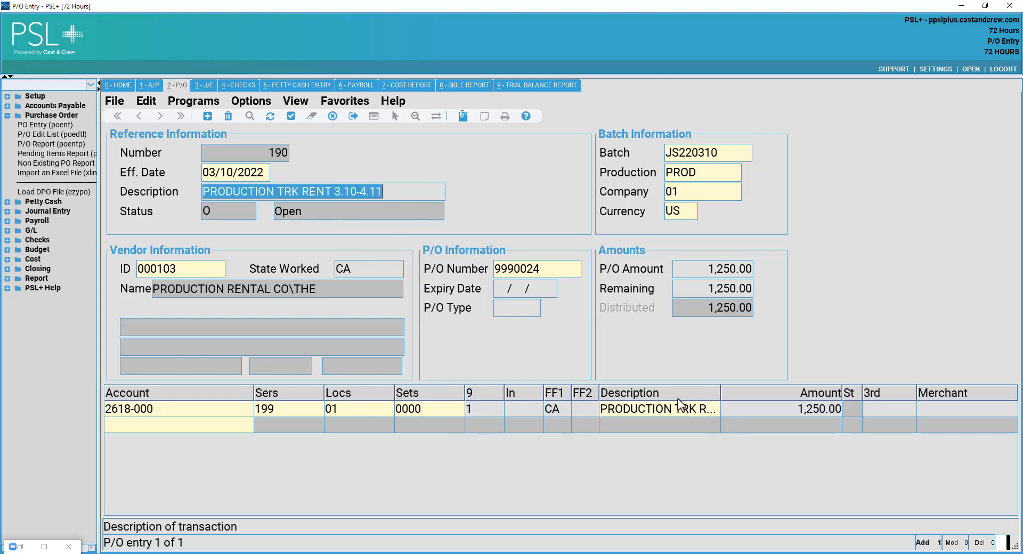
pyautogui.click(713, 404)
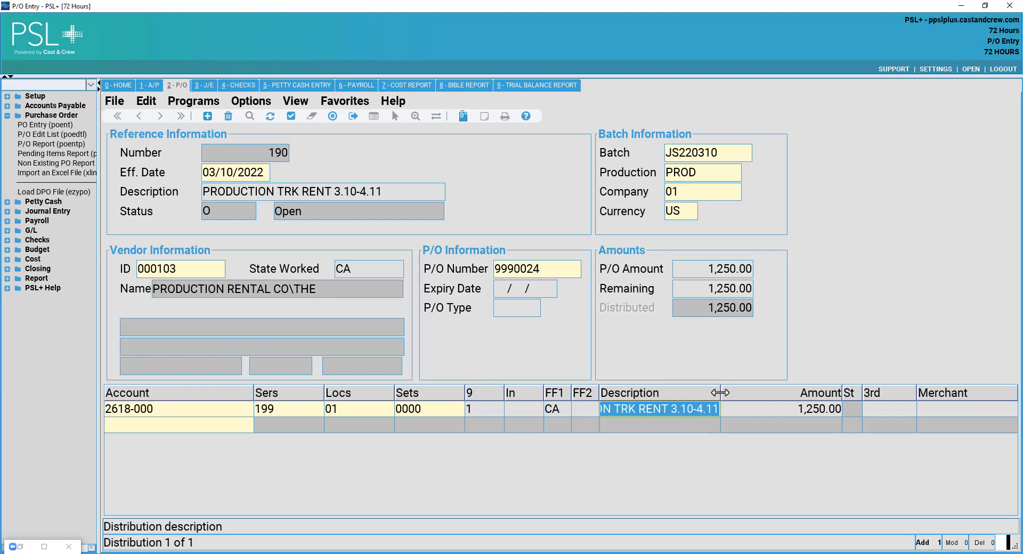
pyautogui.moveTo(721, 393); pyautogui.dragTo(784, 400)
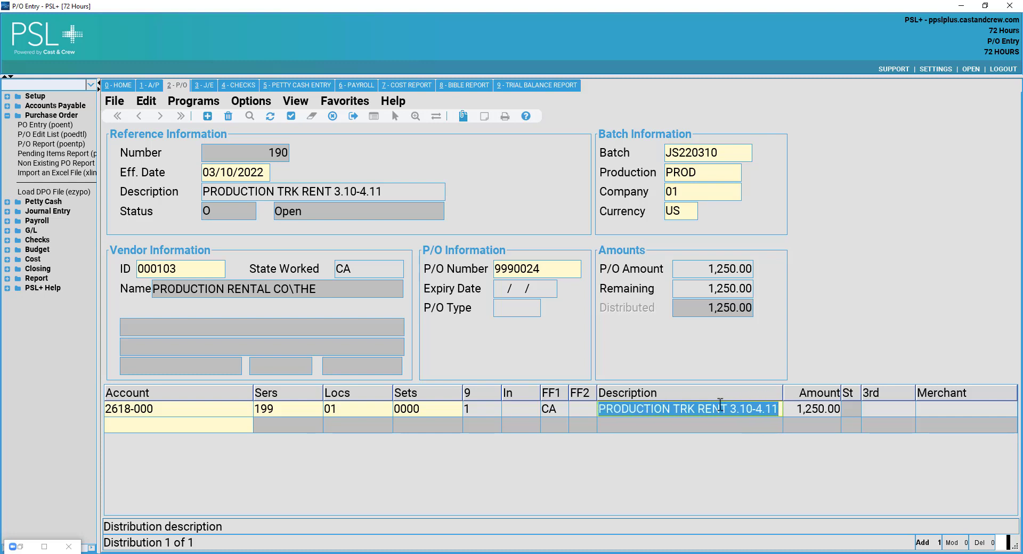
pyautogui.click(714, 406)
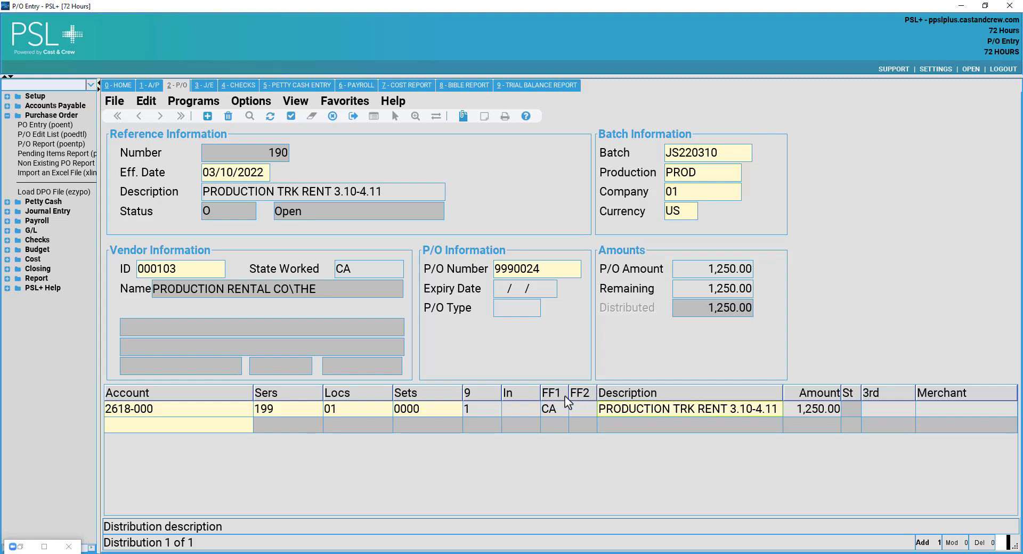
# Widen the FF1 column so the CA value is readable.
pyautogui.moveTo(568, 393); pyautogui.dragTo(544, 394)
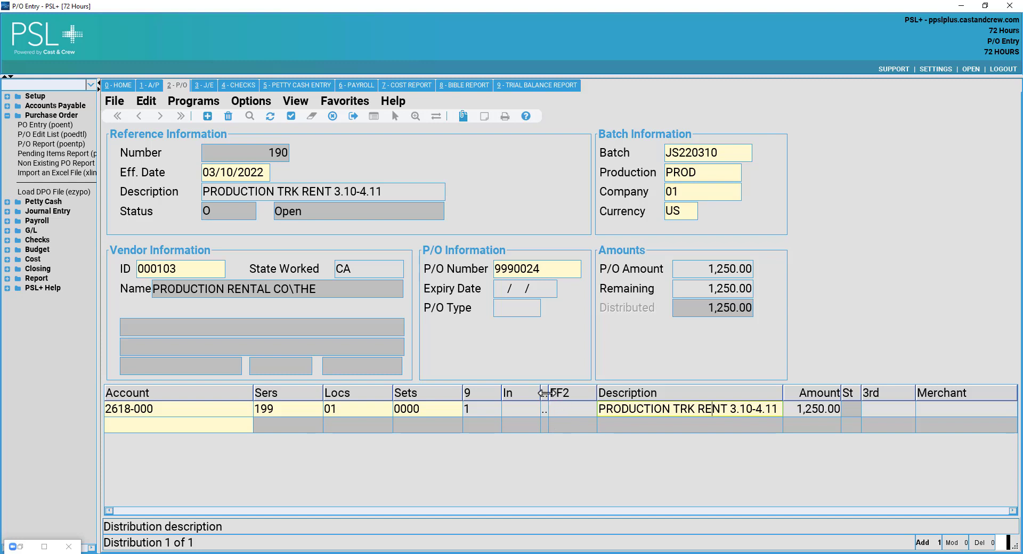
pyautogui.moveTo(546, 393); pyautogui.dragTo(567, 392)
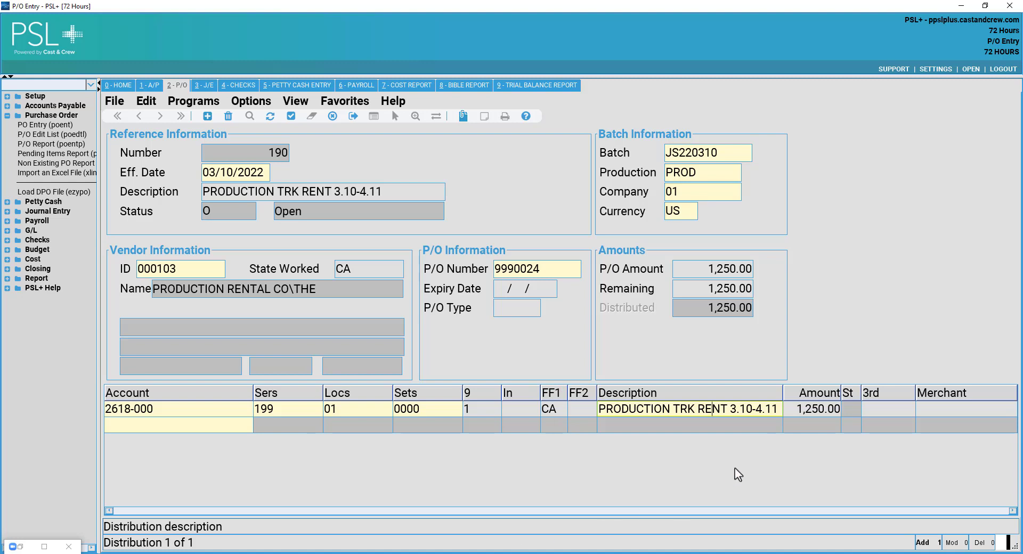
pyautogui.click(820, 411)
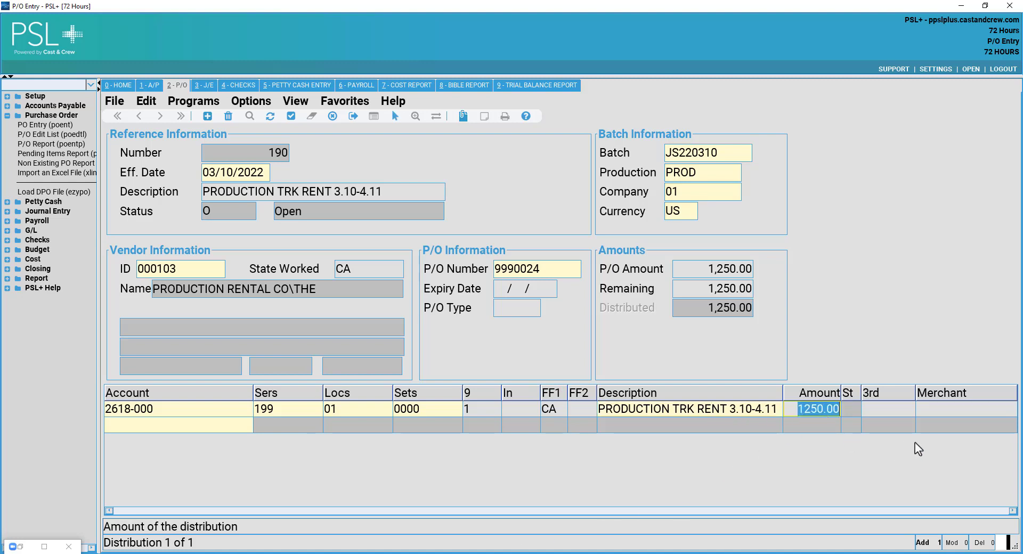
# Reduce the first line to 1,000.00 and add a second 2618-000 line for the remaining 250.00.
pyautogui.click(745, 266)
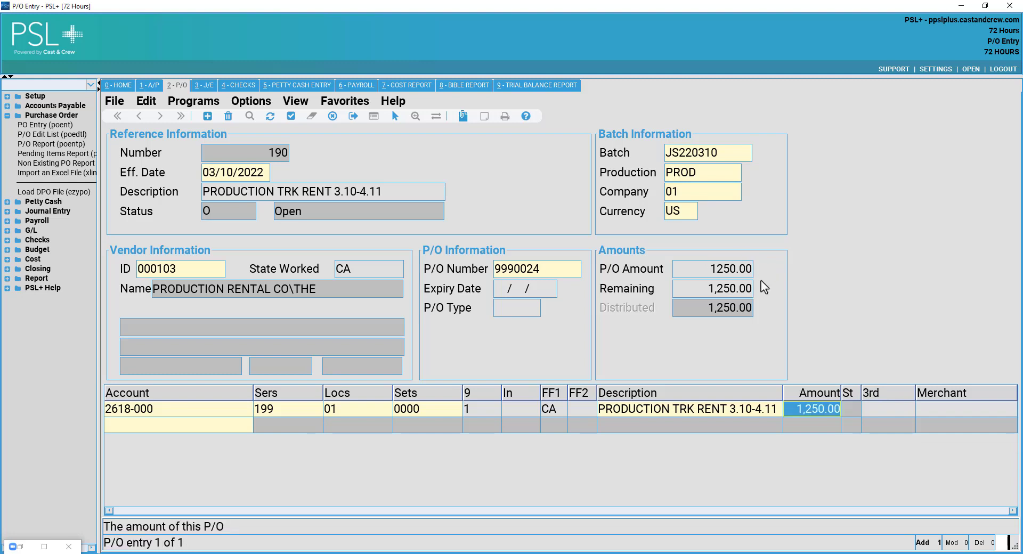
pyautogui.click(822, 414)
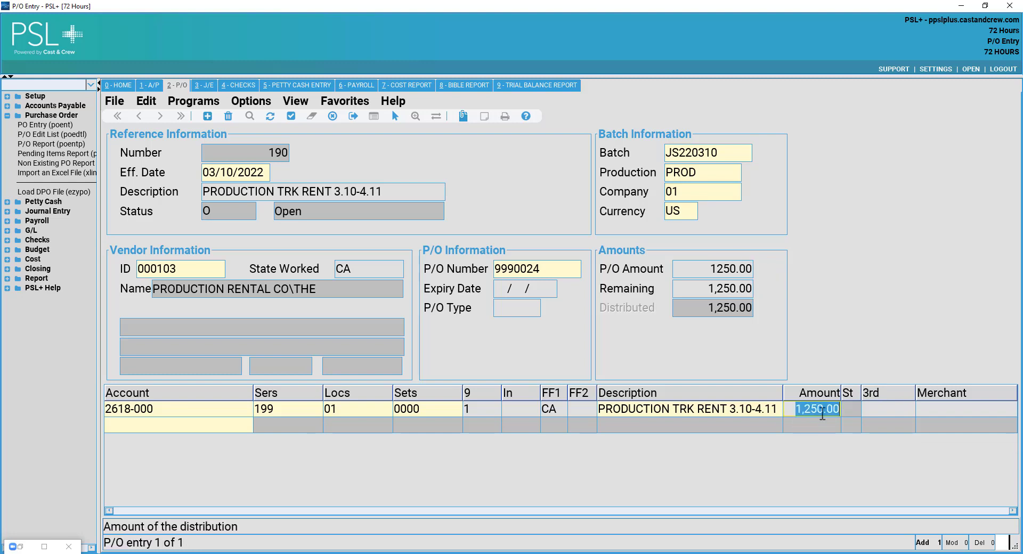
pyautogui.write('1')
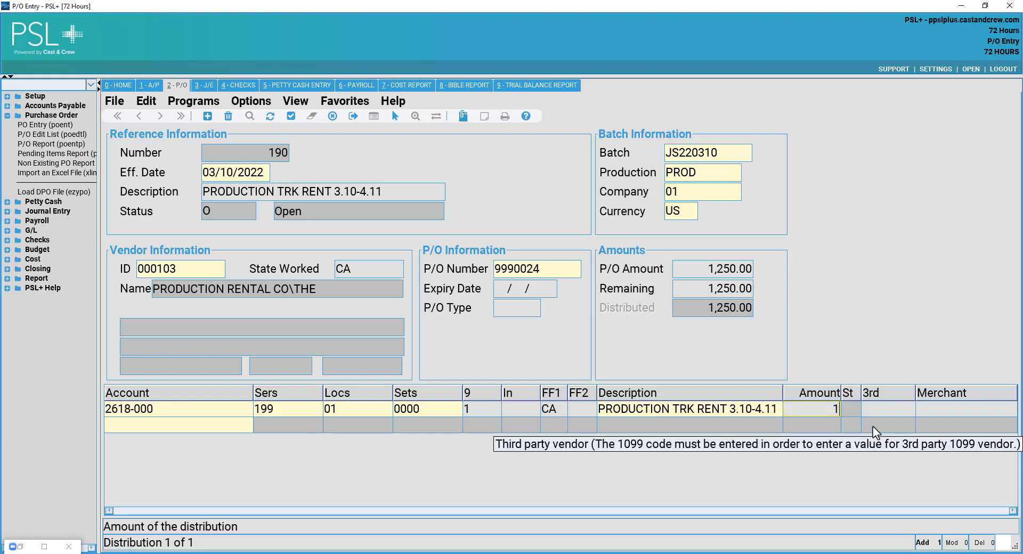
pyautogui.write('000.00')
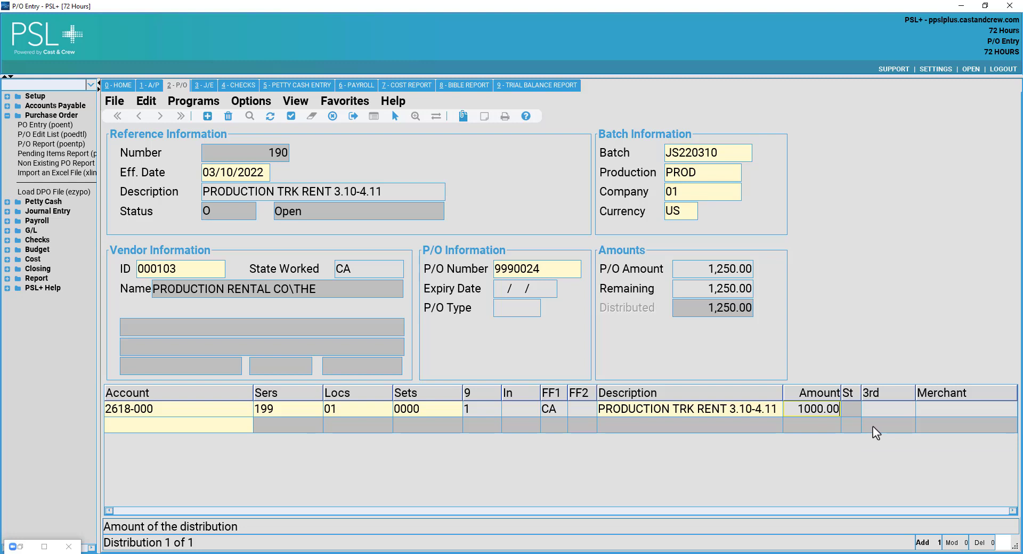
pyautogui.press('Tab')
pyautogui.press('Tab')
pyautogui.press('Tab')
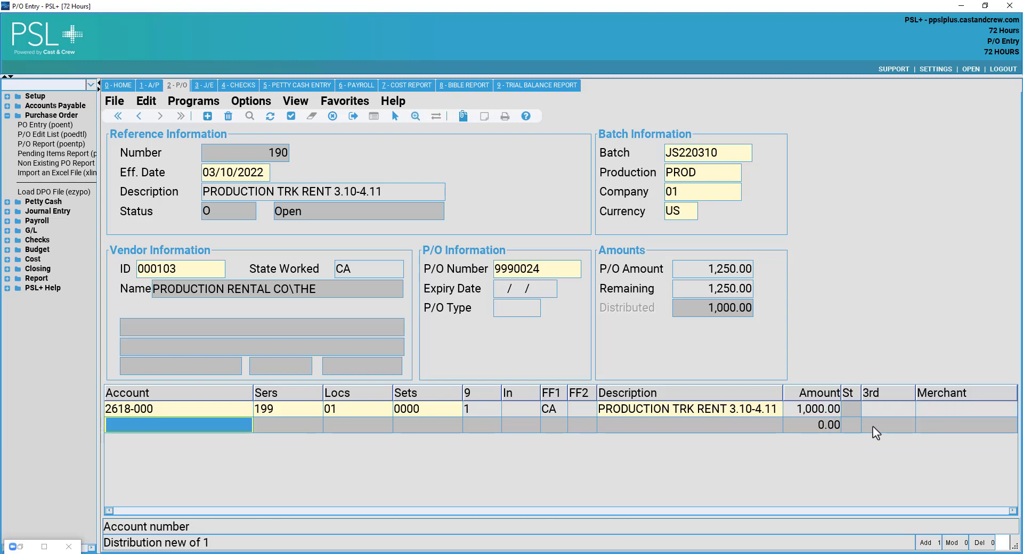
pyautogui.write('2618')
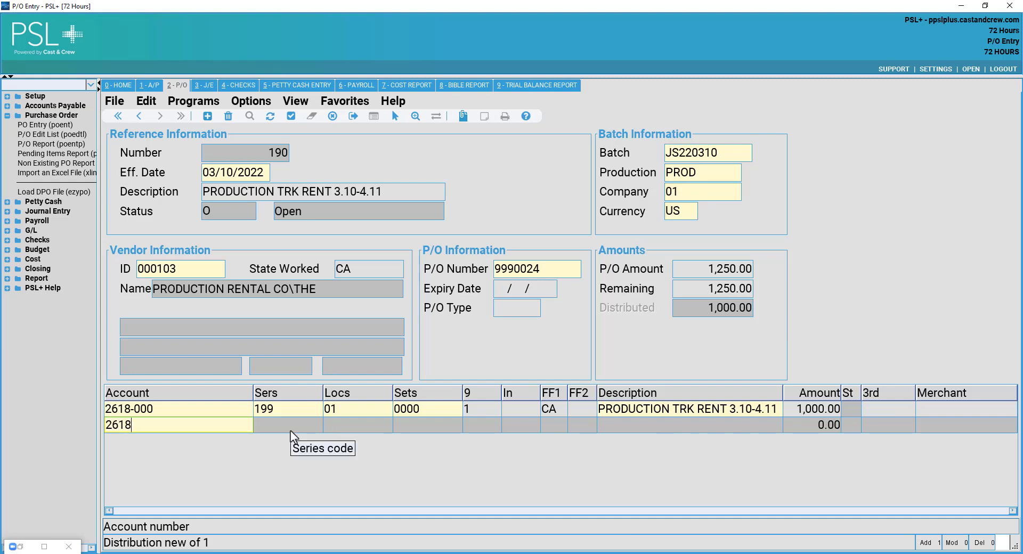
pyautogui.write('-000')
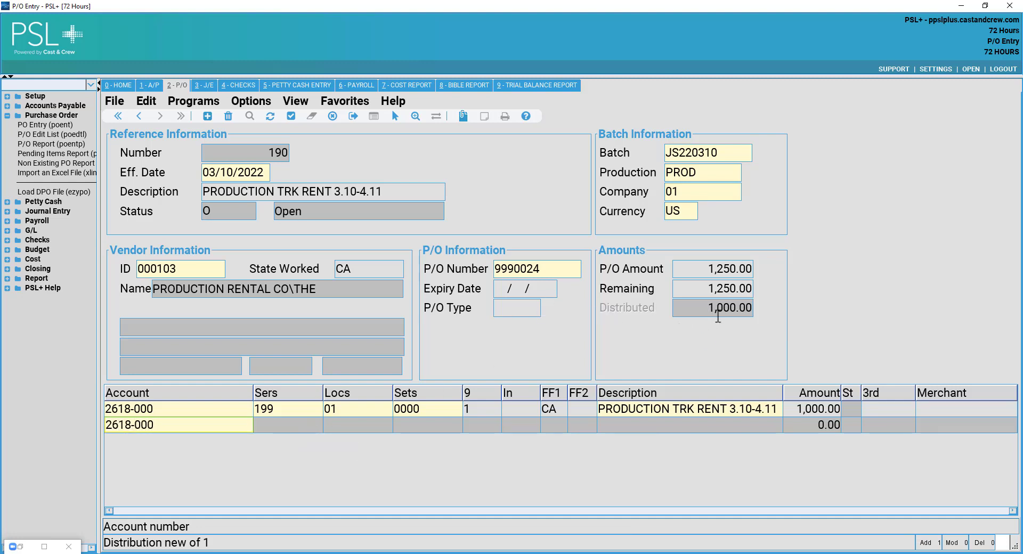
pyautogui.press('Return')
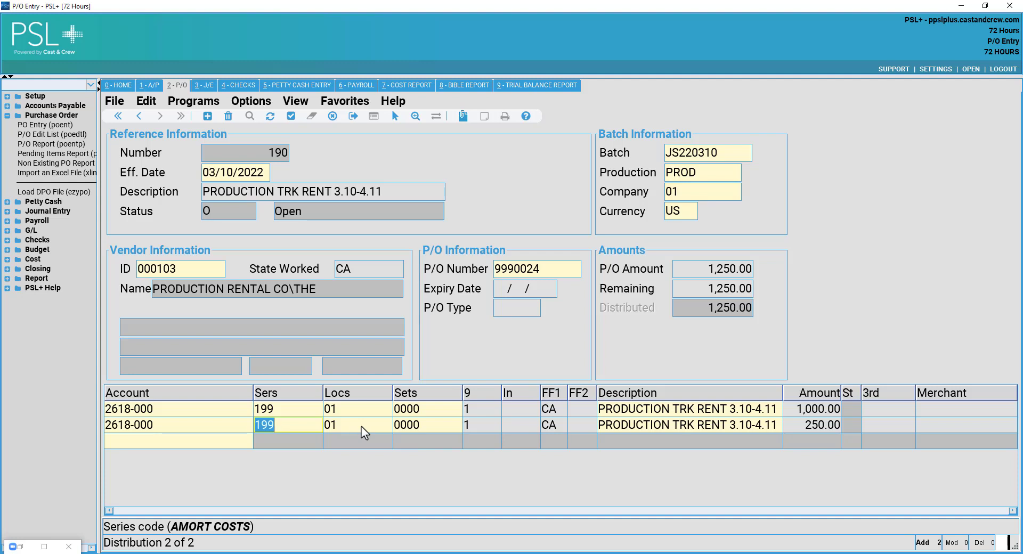
# Change the second line's description to PRODUCTION TRK INSUR 3.10-4.11 and save PO 190.
pyautogui.press('Tab')
pyautogui.click(810, 424)
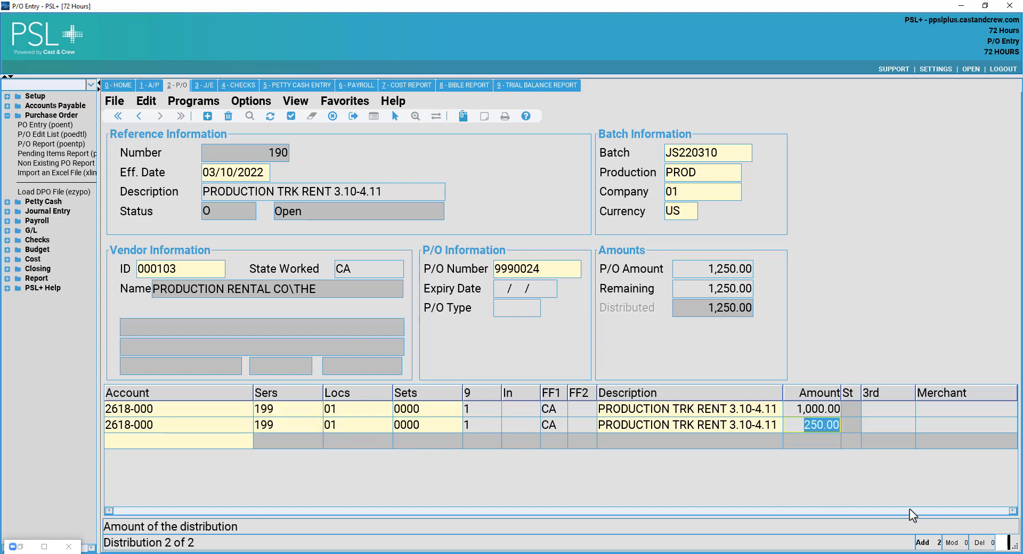
pyautogui.click(780, 430)
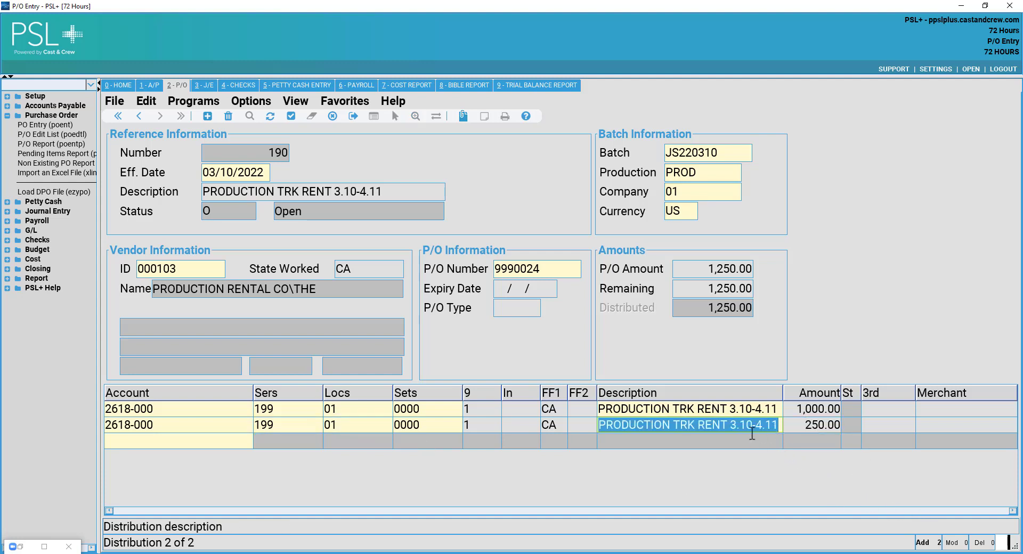
pyautogui.click(771, 425)
pyautogui.doubleClick(714, 424)
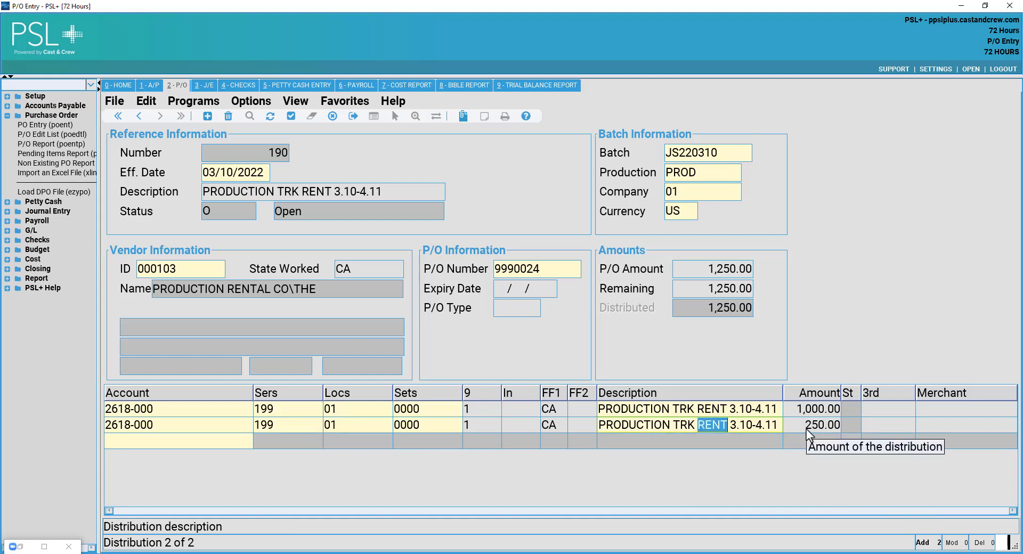
pyautogui.write('INS')
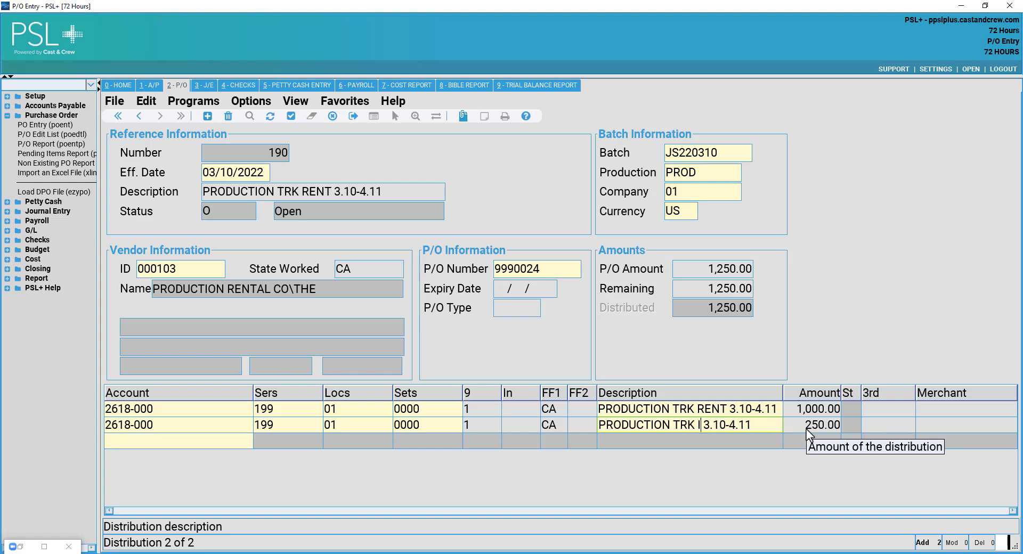
pyautogui.write('UR')
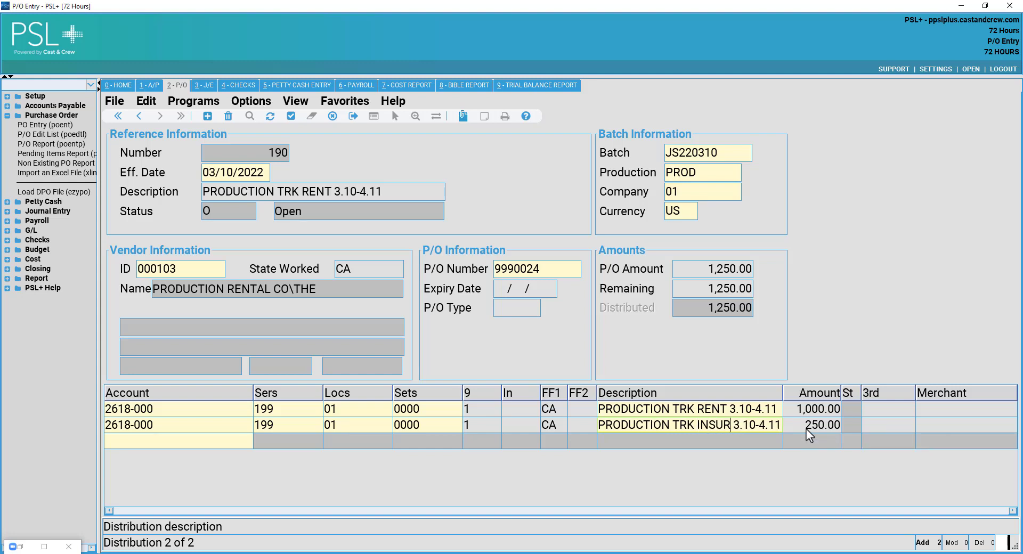
pyautogui.press('Tab')
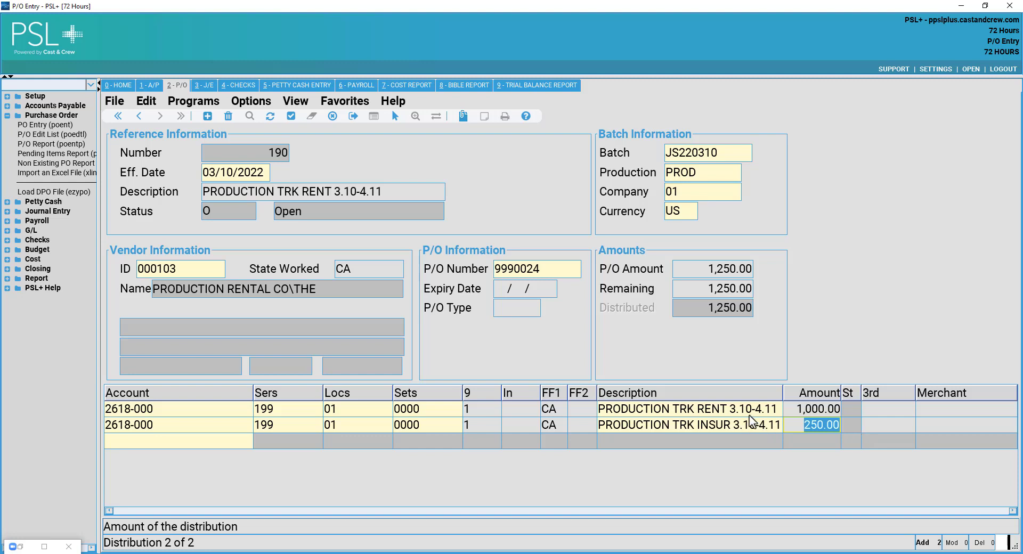
pyautogui.click(775, 411)
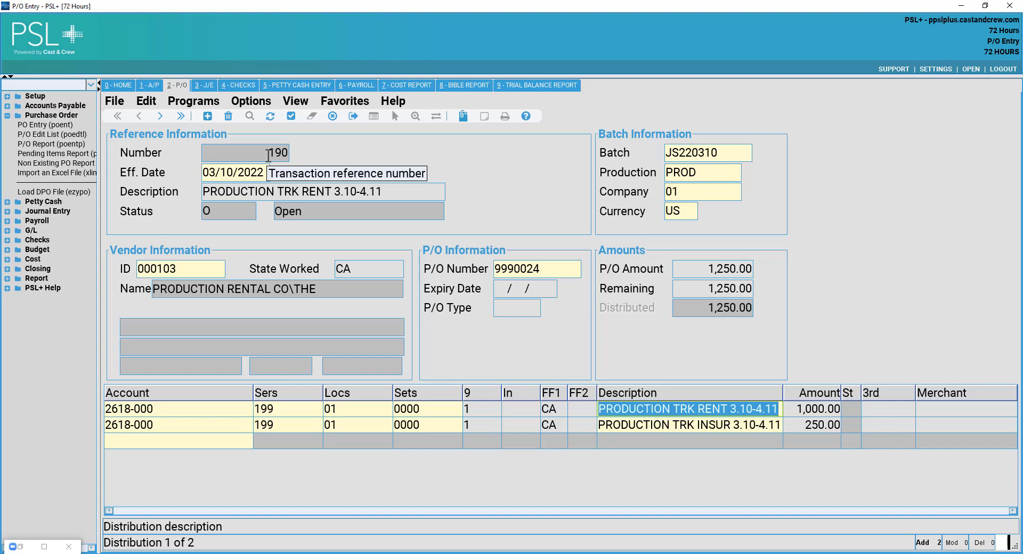
pyautogui.click(292, 116)
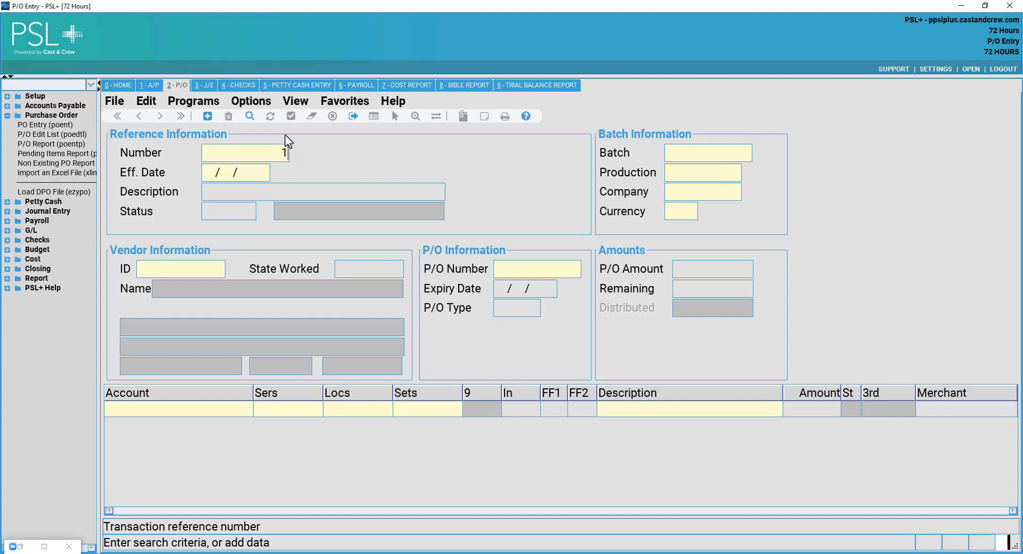
# Retrieve PO 190 by number to check its 1,000.00 and 250.00 lines on 2618-000.
pyautogui.write('190')
pyautogui.click(249, 116)
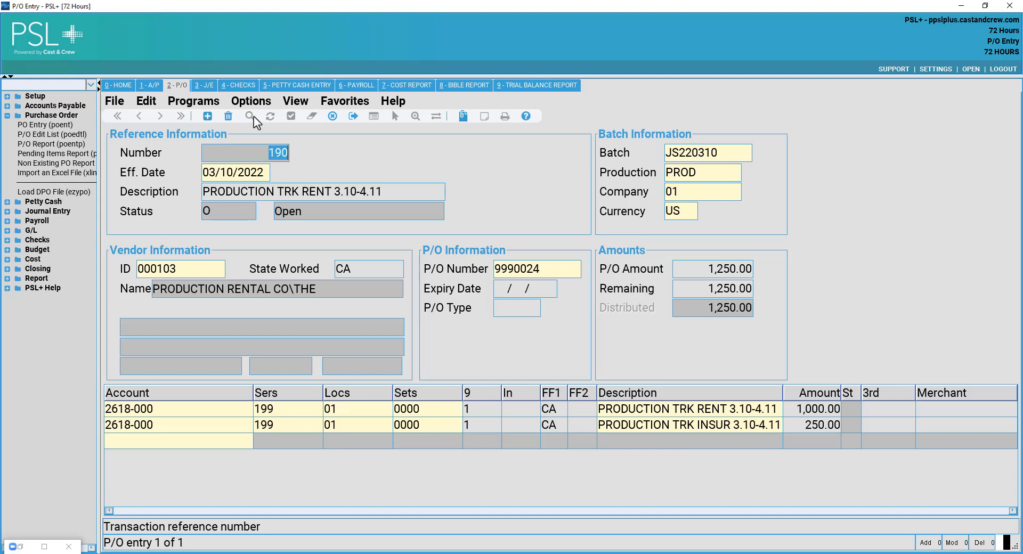
pyautogui.click(165, 409)
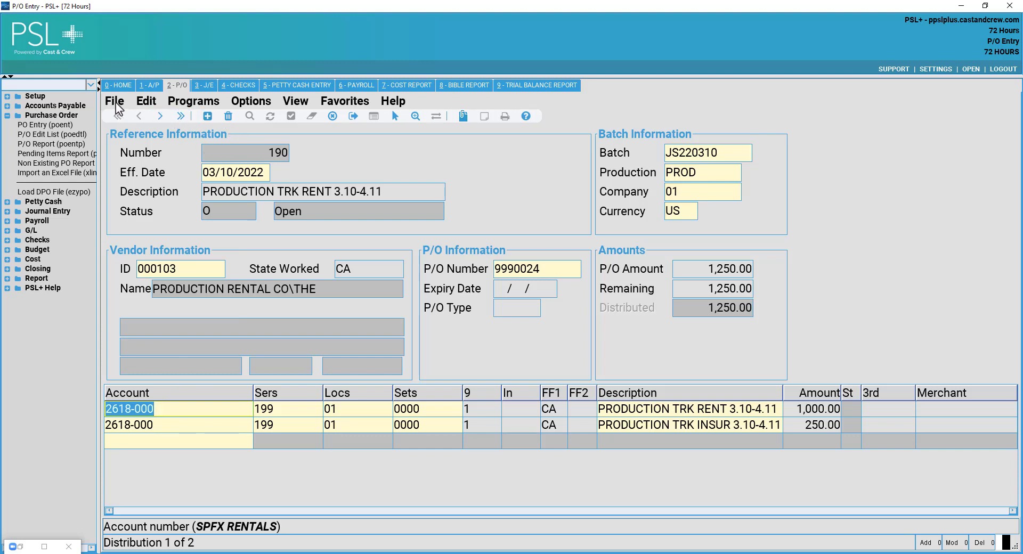
pyautogui.click(116, 103)
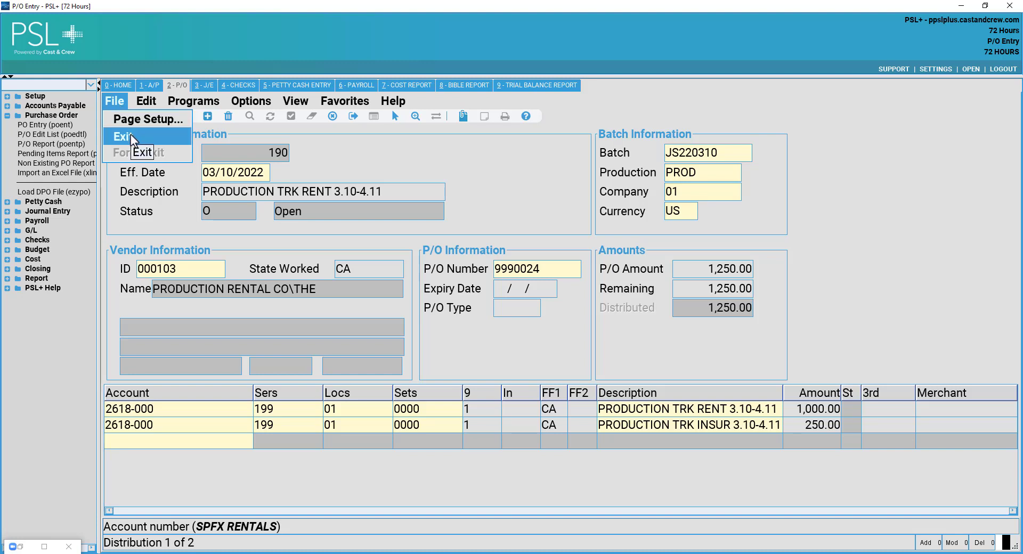
# Close P/O Entry, dismiss the DPO file loading dialog, and collapse the Purchase Order section.
pyautogui.click(132, 139)
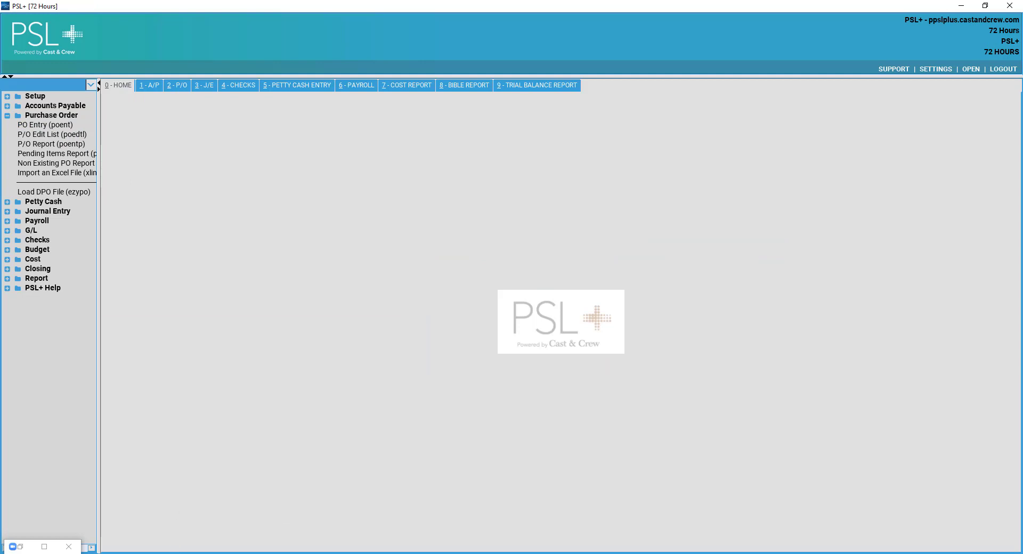
pyautogui.moveTo(142, 553)
pyautogui.click(80, 192)
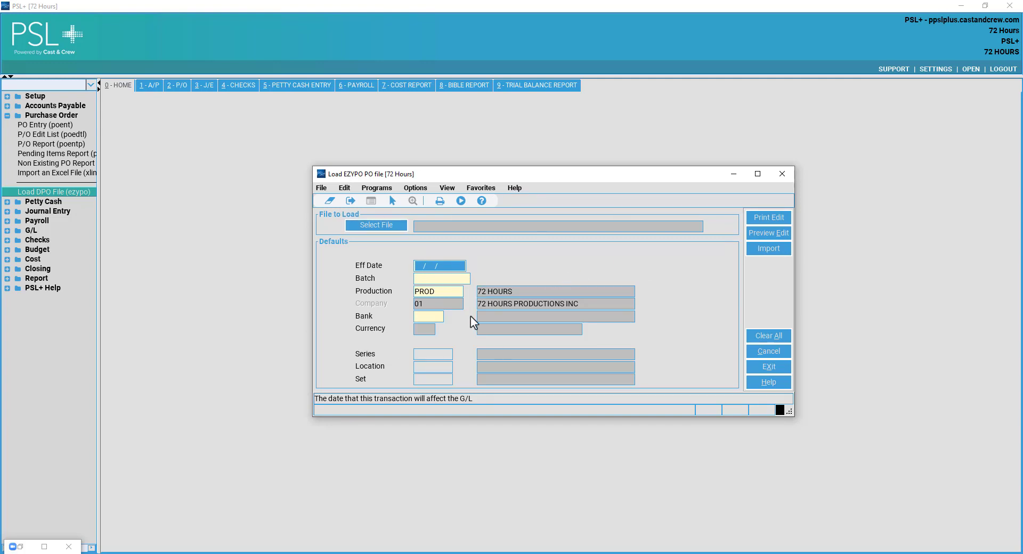
pyautogui.click(782, 175)
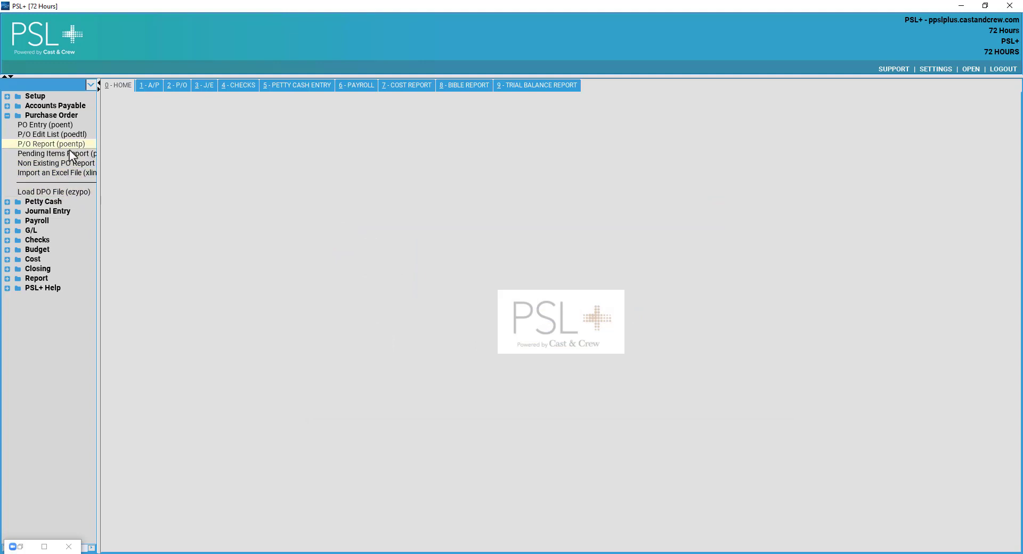
pyautogui.click(72, 116)
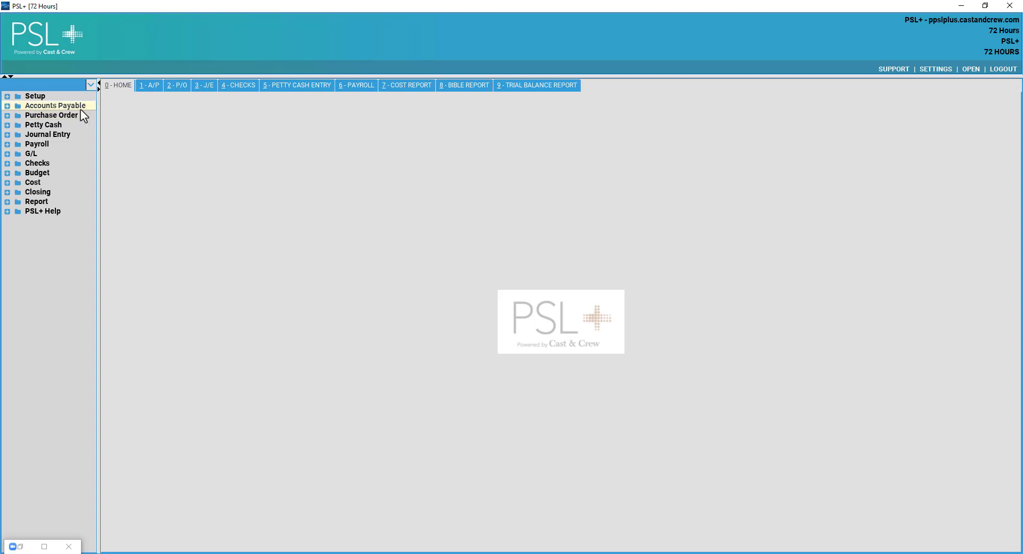
# Open AP Entry (apte) under Accounts Payable > A/P Entry.
pyautogui.click(80, 109)
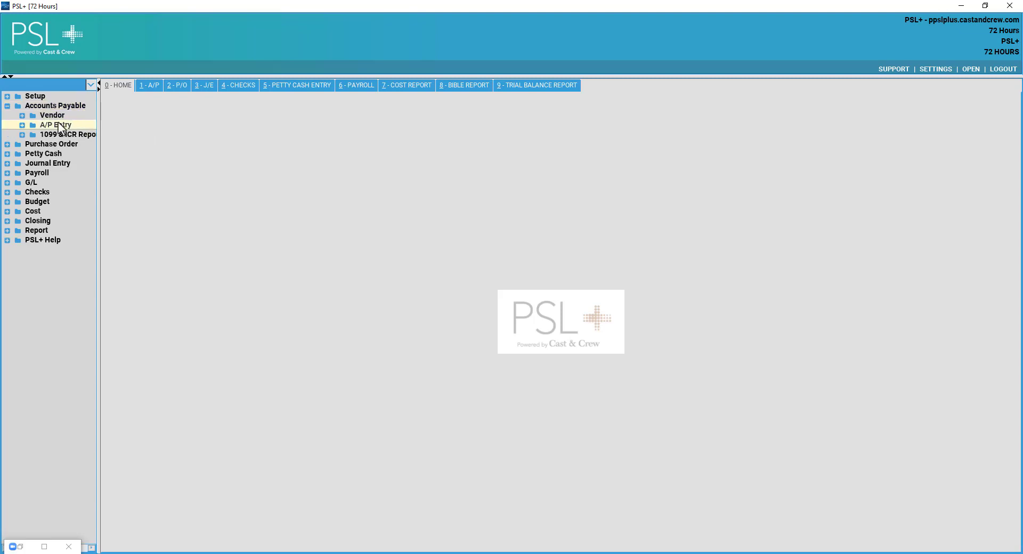
pyautogui.click(58, 125)
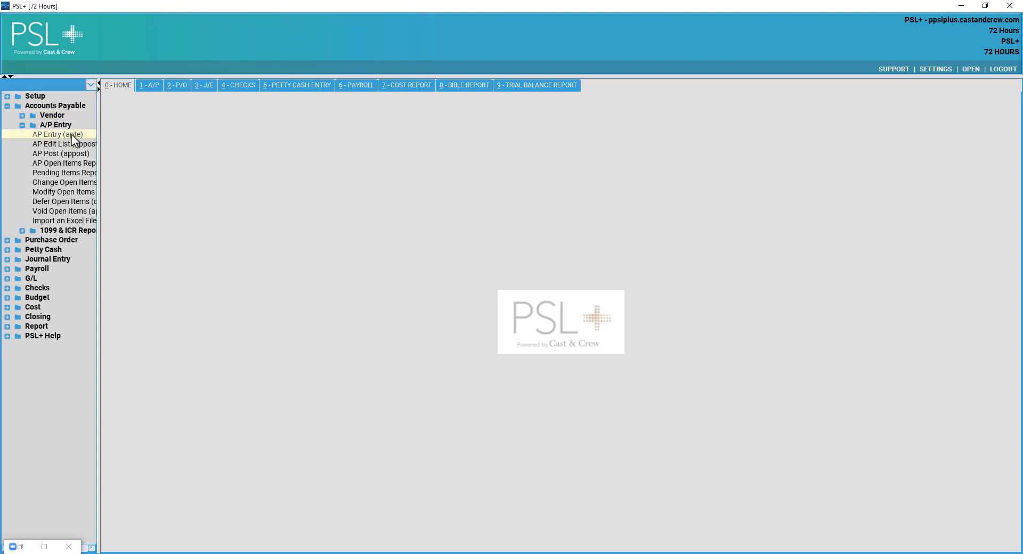
pyautogui.doubleClick(73, 140)
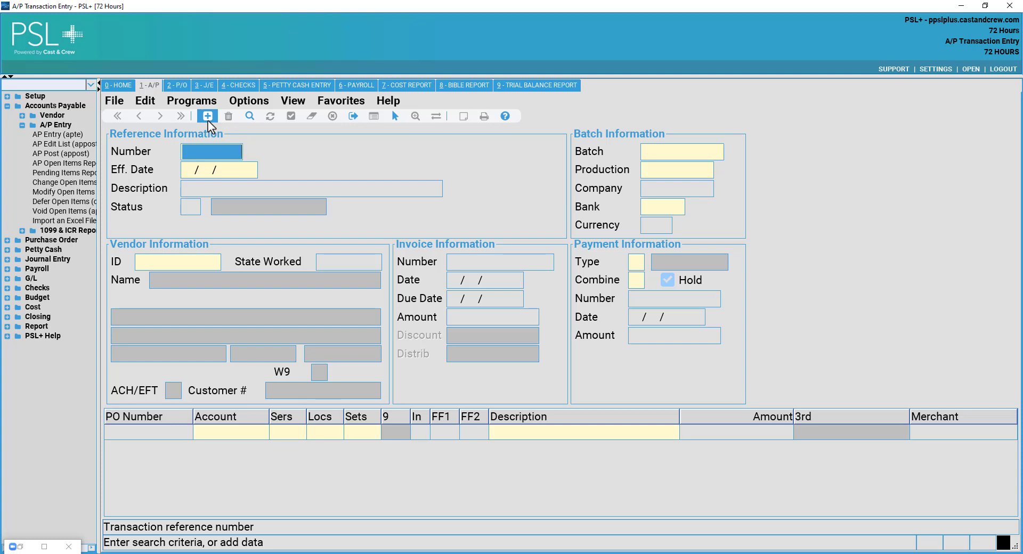
# Add new transaction 191 dated 03/10/2022 in batch JS220310.
pyautogui.click(208, 116)
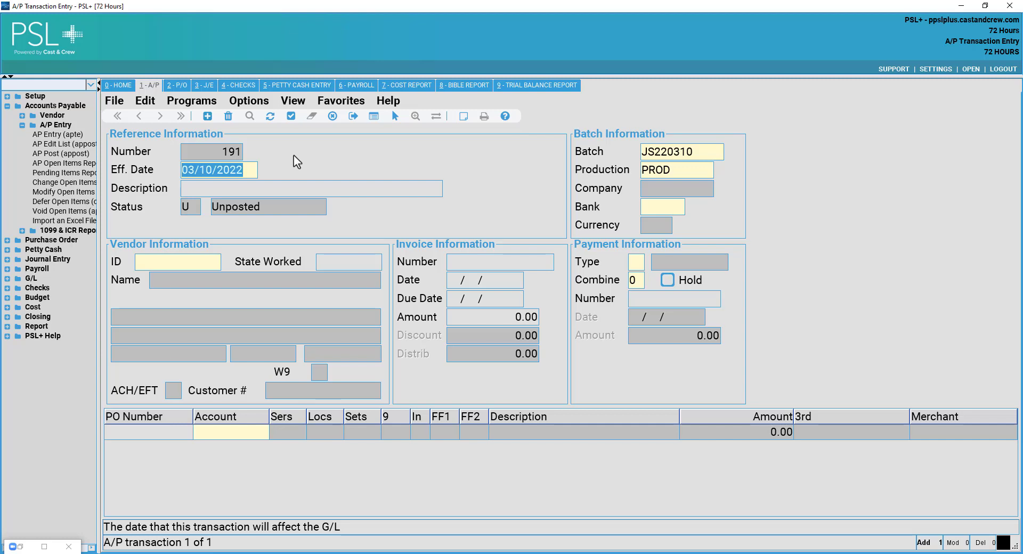
pyautogui.press('Tab')
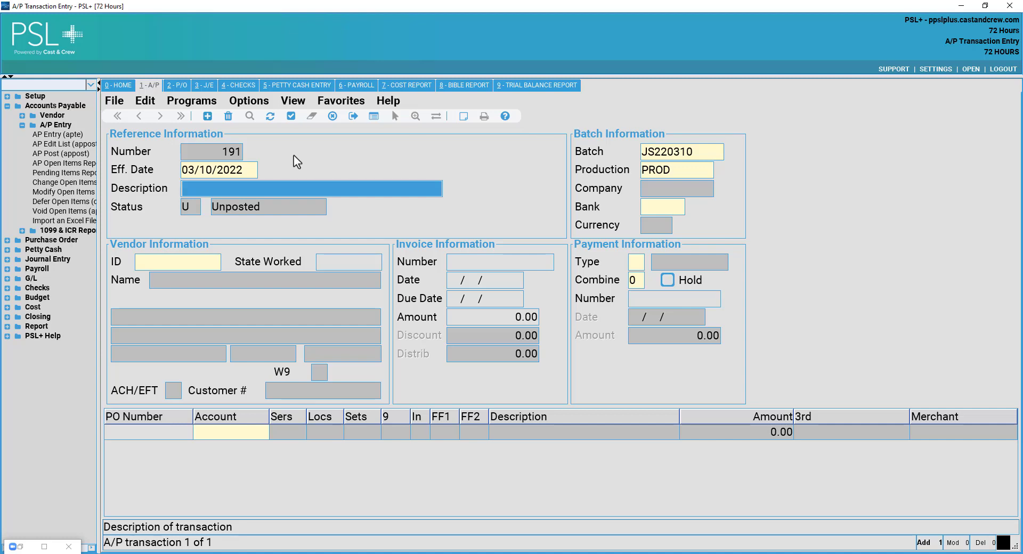
pyautogui.press('Tab')
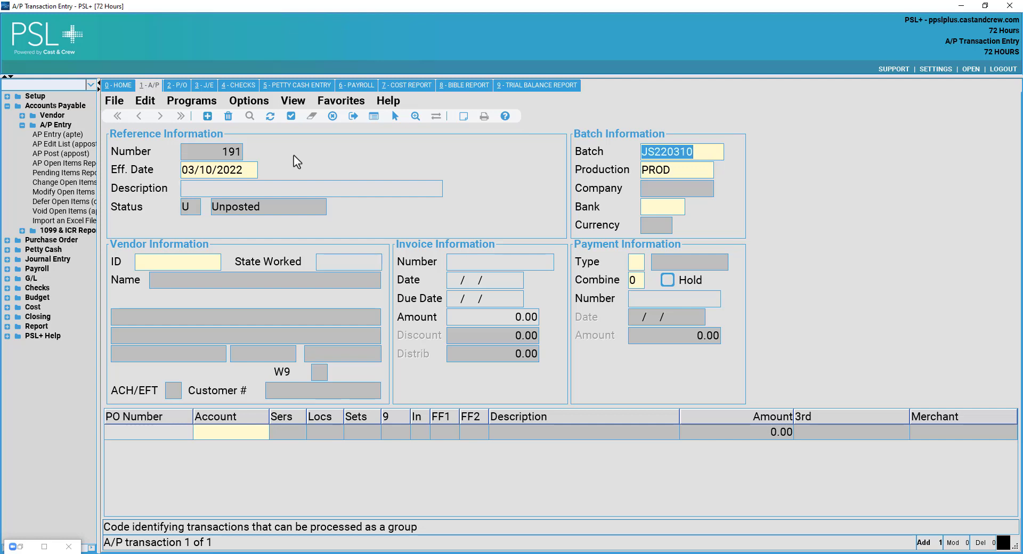
pyautogui.press('Tab')
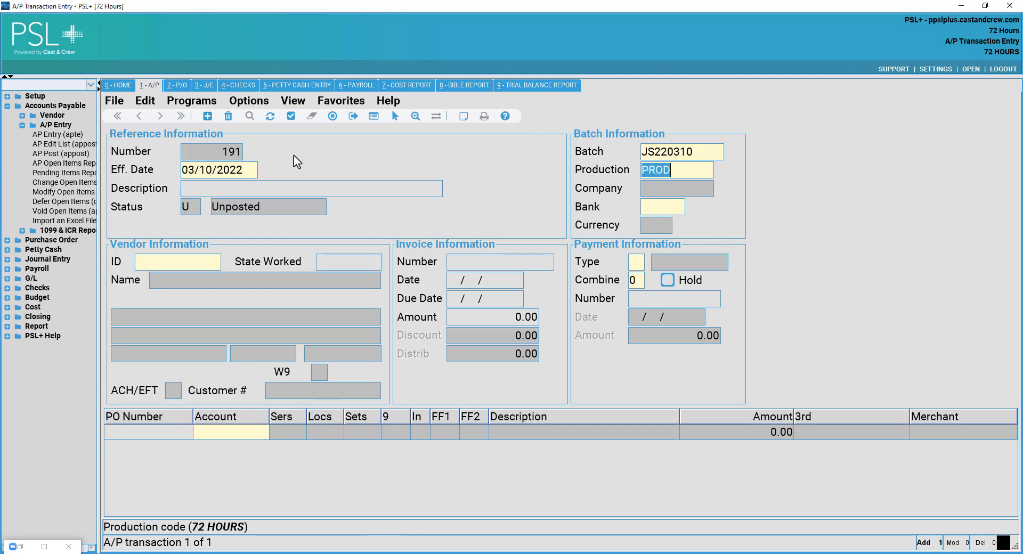
# Set the transaction's bank to CNB, City National Bank.
pyautogui.click(653, 208)
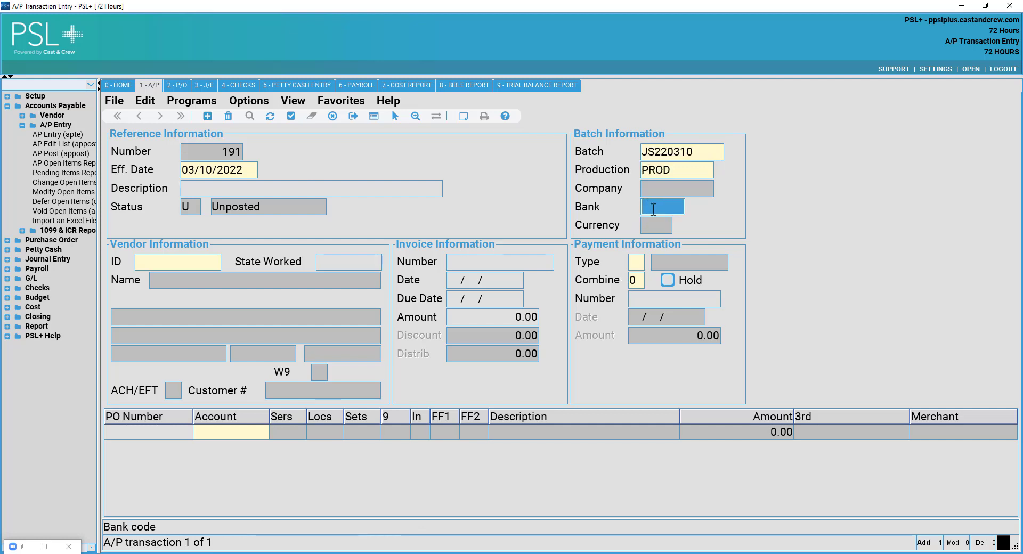
pyautogui.write('CNB')
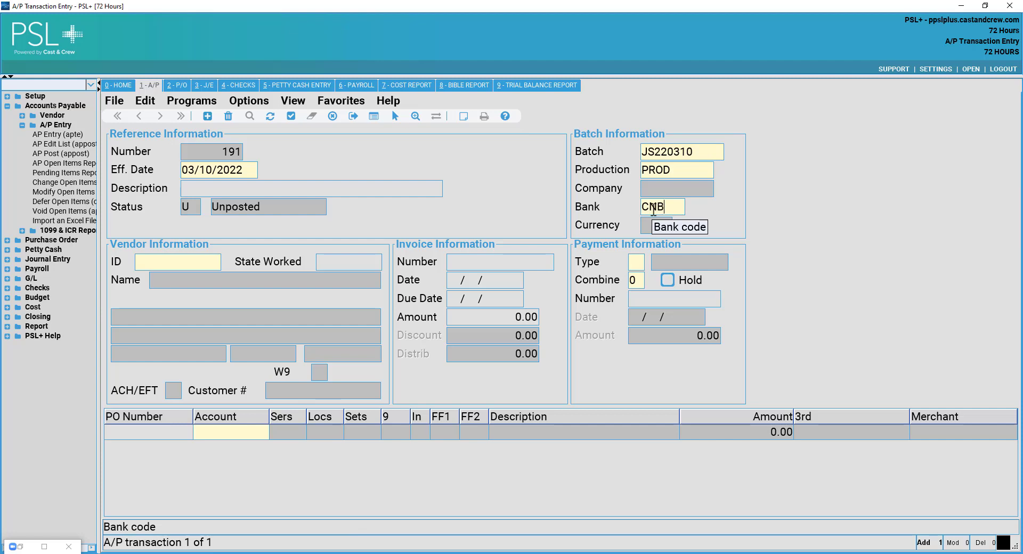
pyautogui.press('BackSpace')
pyautogui.press('BackSpace')
pyautogui.press('BackSpace')
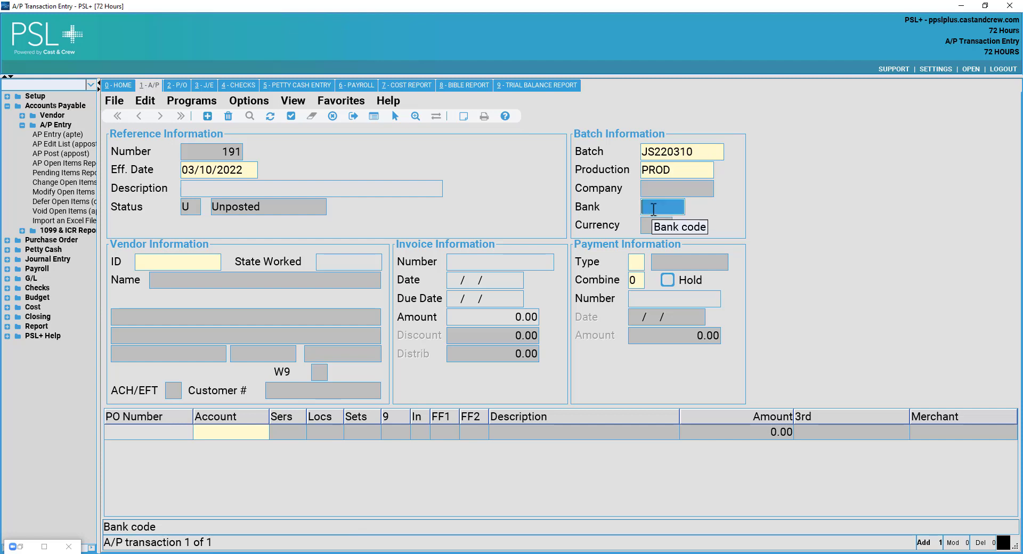
pyautogui.doubleClick(653, 209)
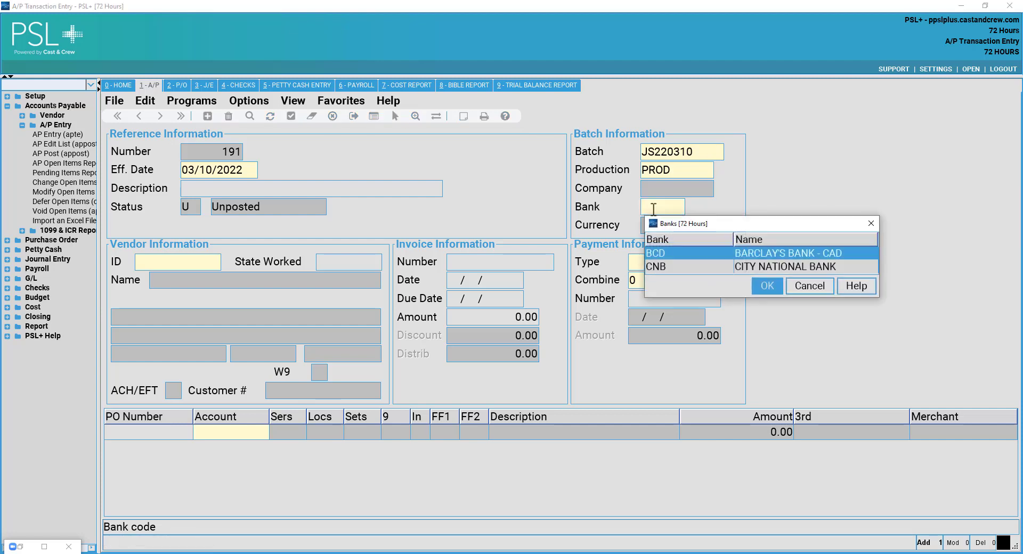
pyautogui.click(743, 268)
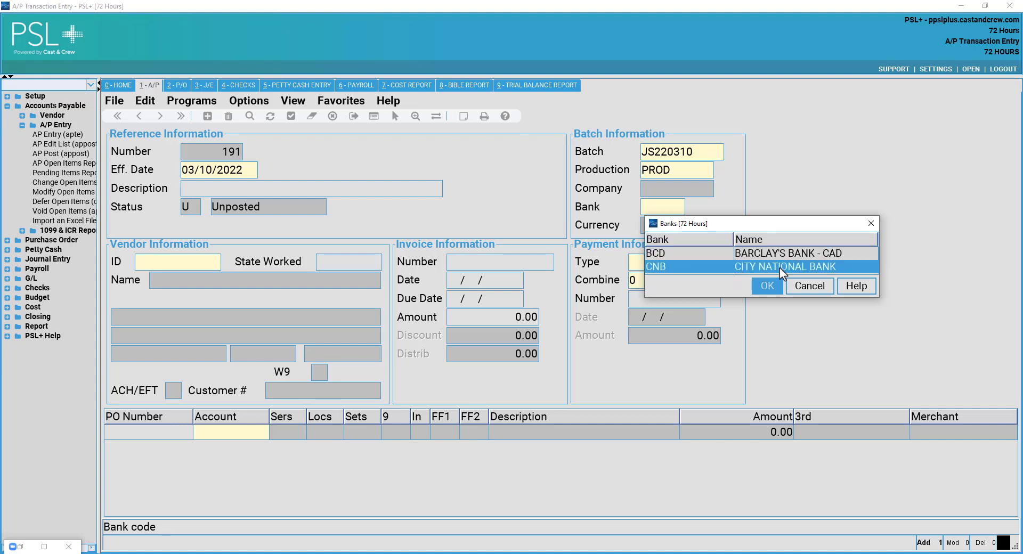
pyautogui.click(767, 286)
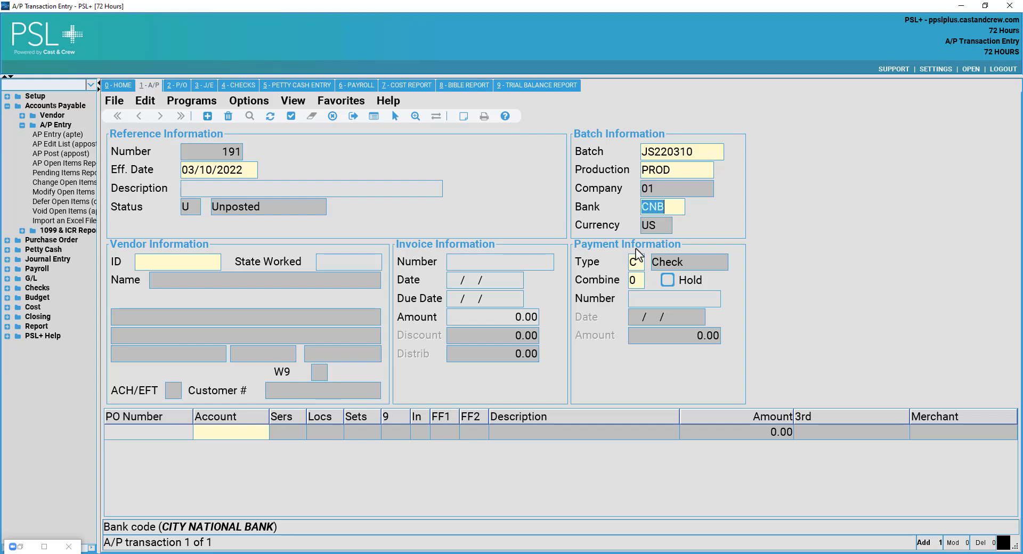
# Choose vendor 000103, PRODUCTION RENTAL CO\THE, from the lookup sorted by vendor descending, keeping state worked CA.
pyautogui.click(216, 264)
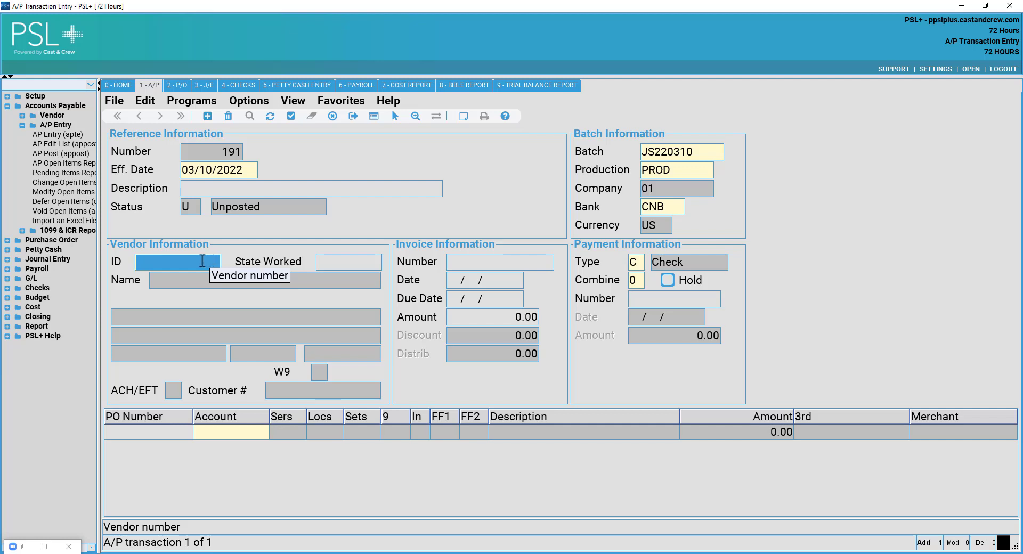
pyautogui.doubleClick(203, 261)
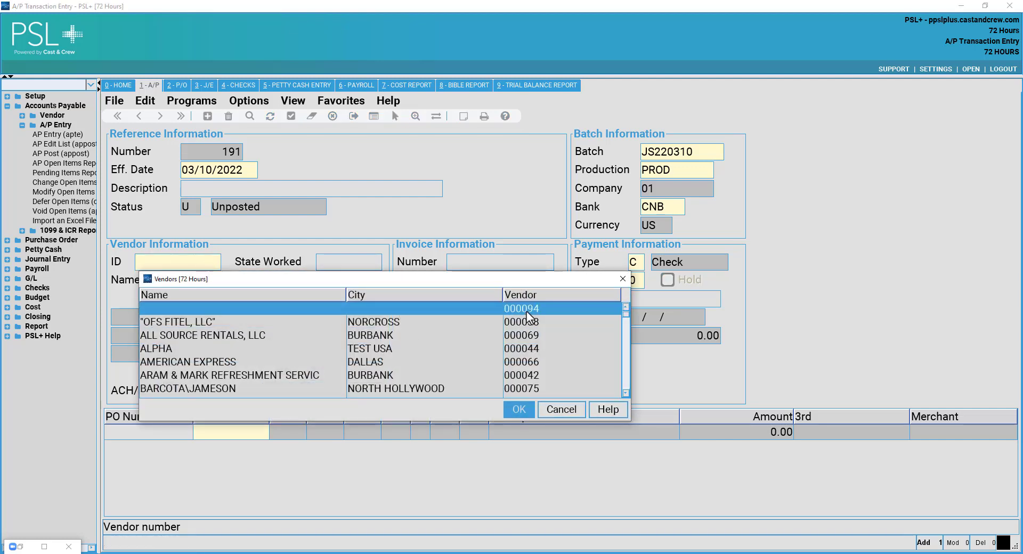
pyautogui.click(528, 297)
pyautogui.click(532, 297)
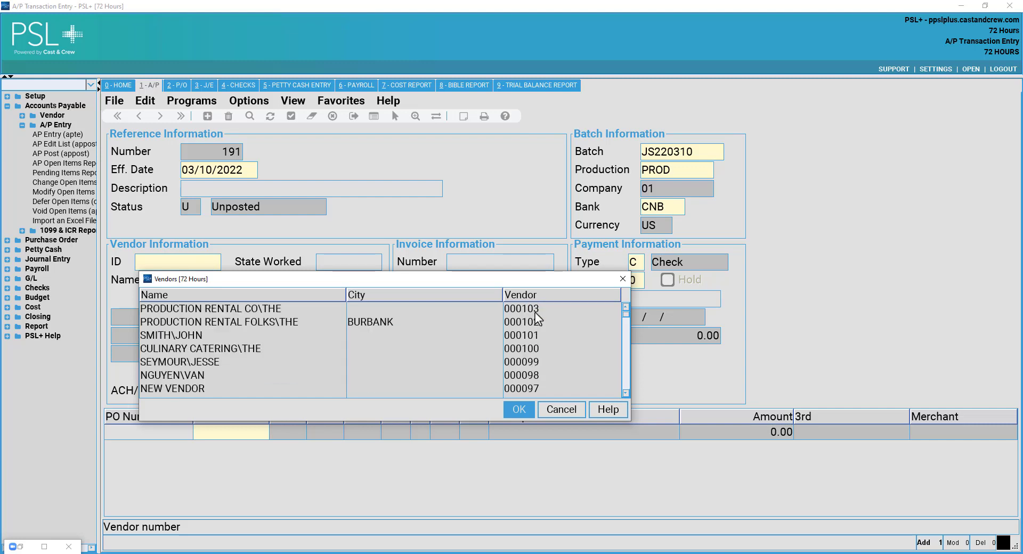
pyautogui.click(535, 307)
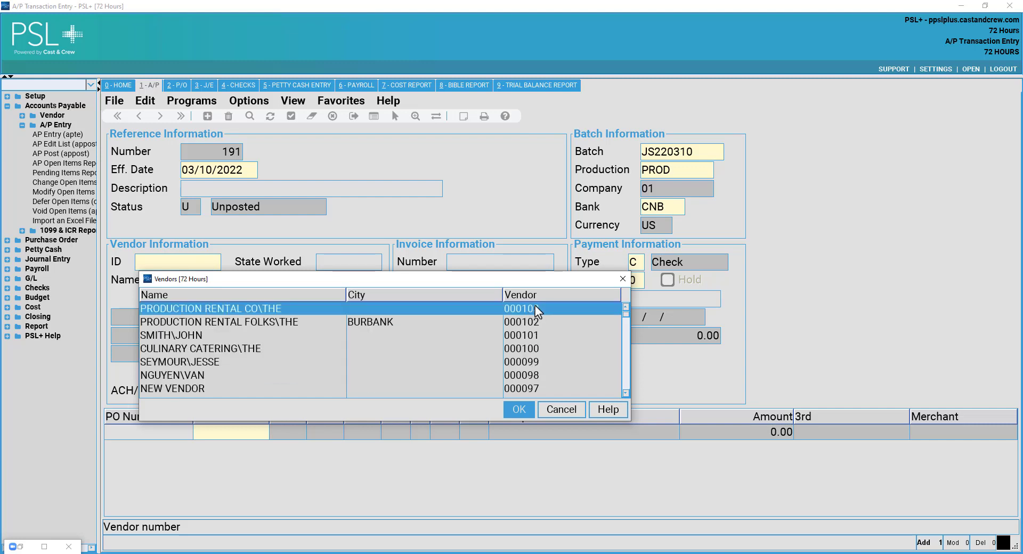
pyautogui.click(518, 409)
pyautogui.press('Tab')
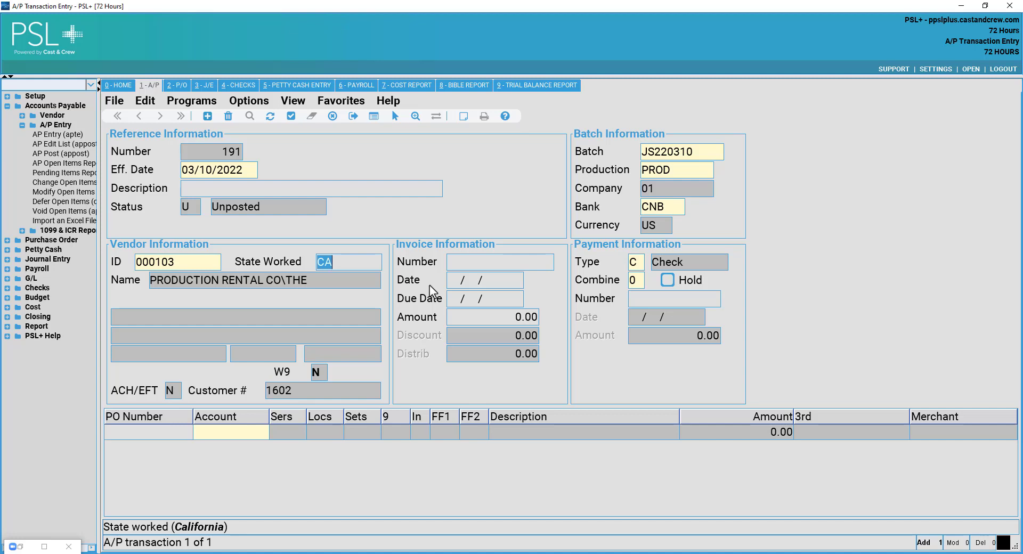
pyautogui.press('Tab')
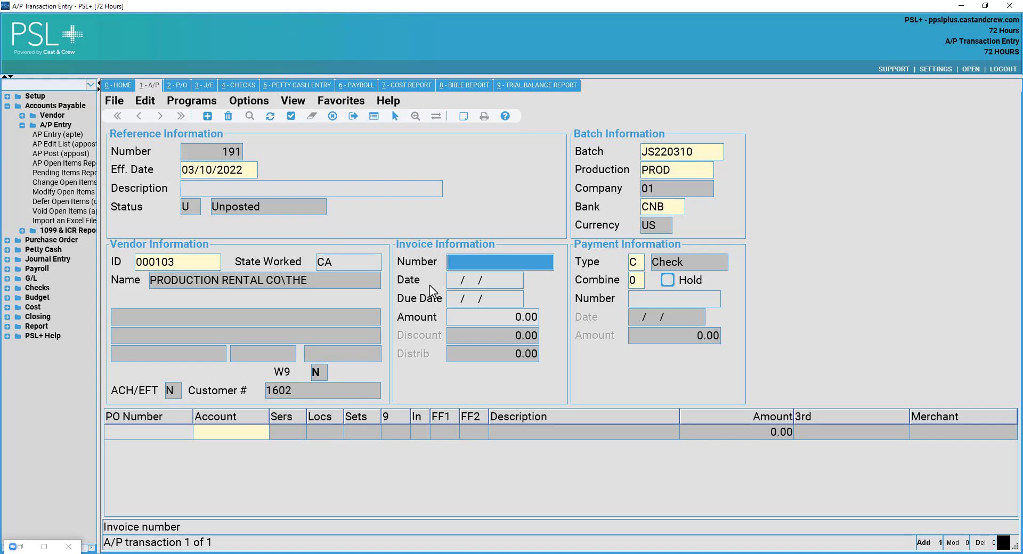
# Enter invoice number PRC10020, correcting a typo along the way.
pyautogui.write('PRC1002')
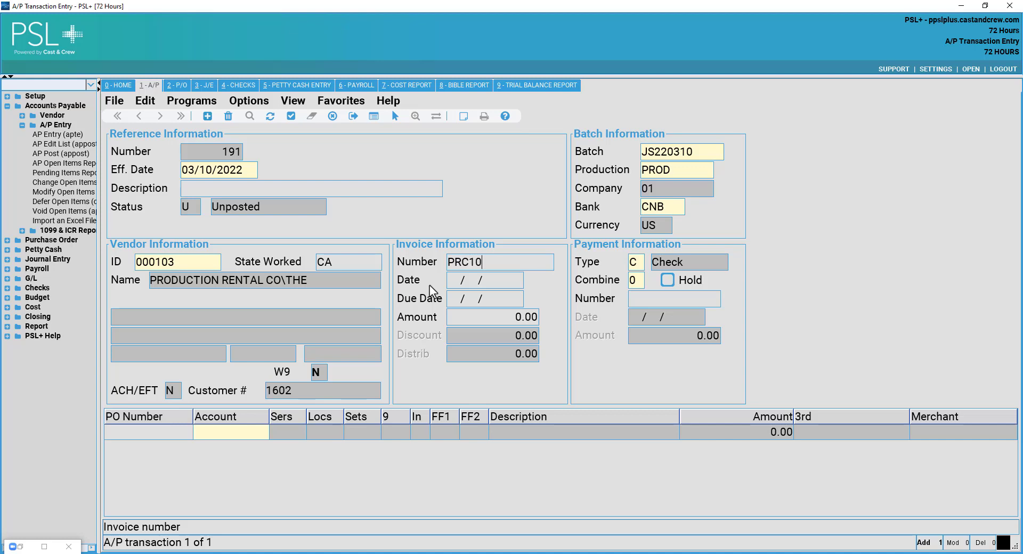
pyautogui.press('BackSpace')
pyautogui.press('BackSpace')
pyautogui.write('020')
pyautogui.press('Tab')
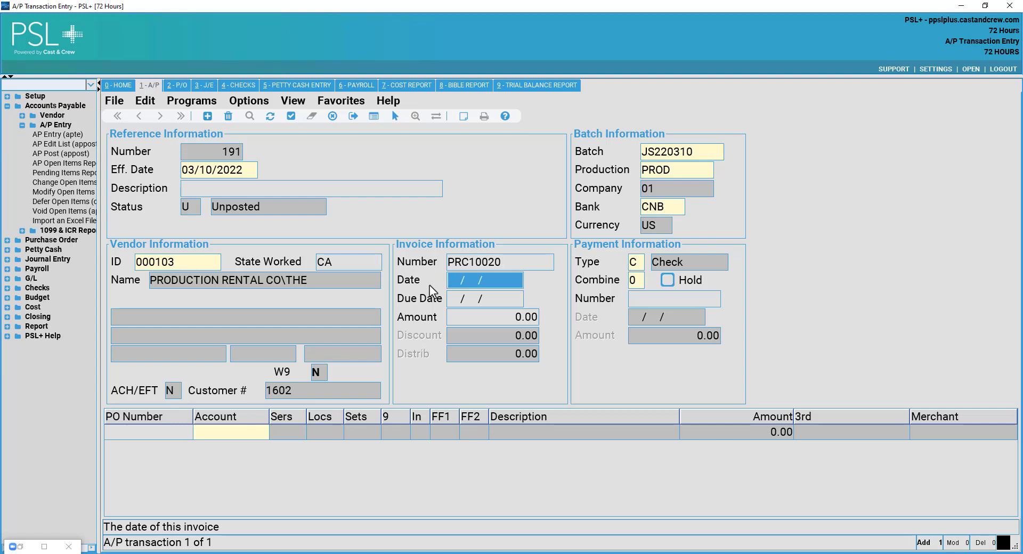
# Set the invoice date and due date to 03/10/2022 and the amount to 1,250.00.
pyautogui.write('03/10/')
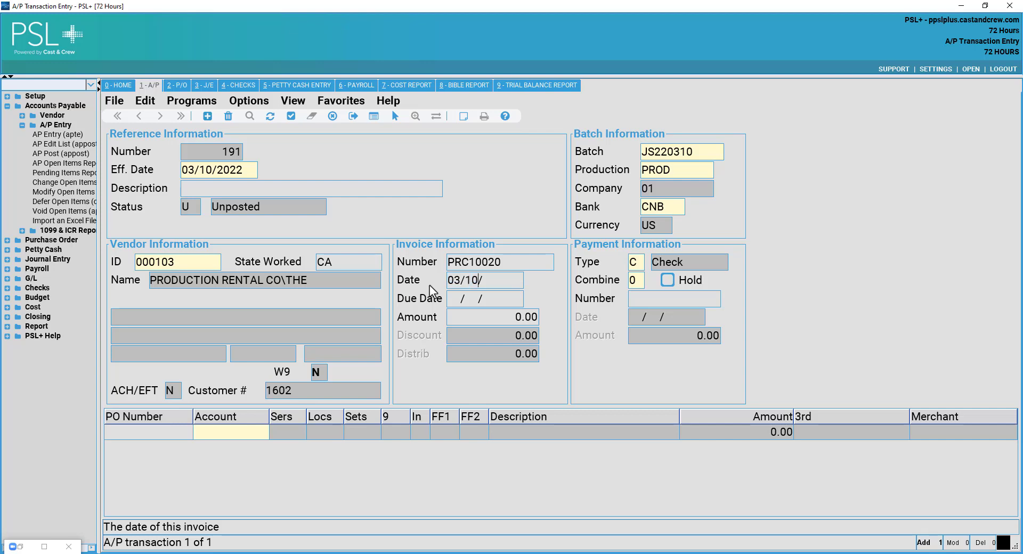
pyautogui.write('2022')
pyautogui.press('Return')
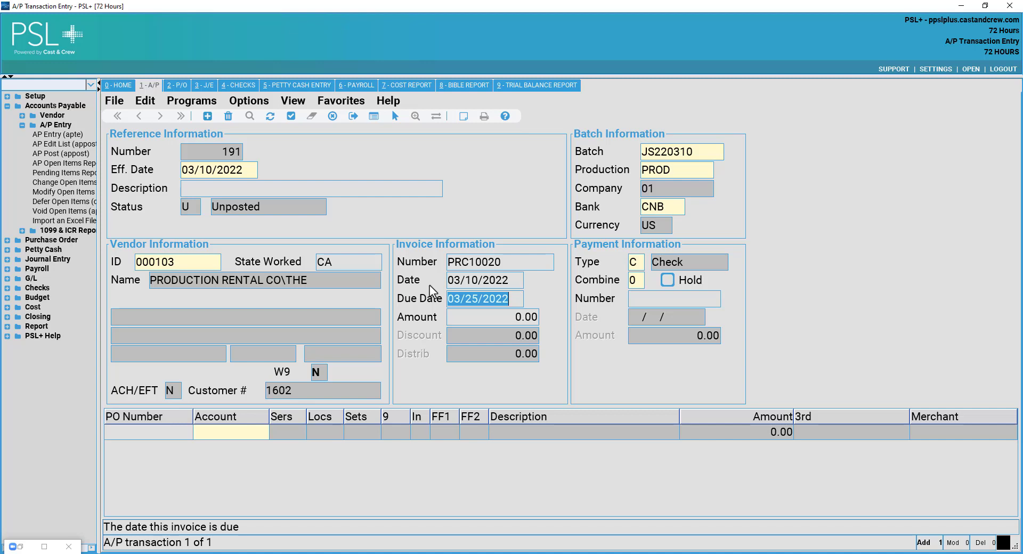
pyautogui.write('0')
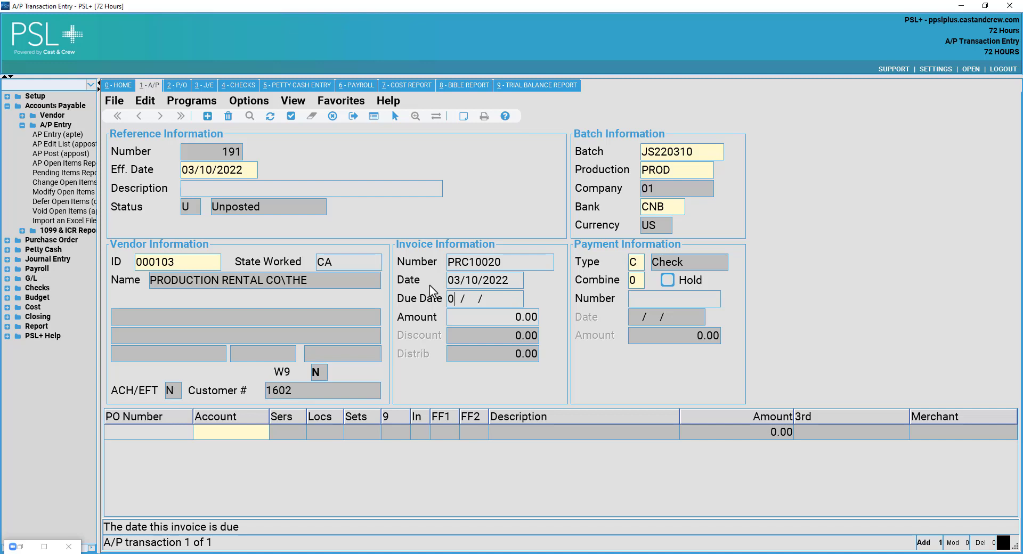
pyautogui.write('3/10/2022')
pyautogui.press('Tab')
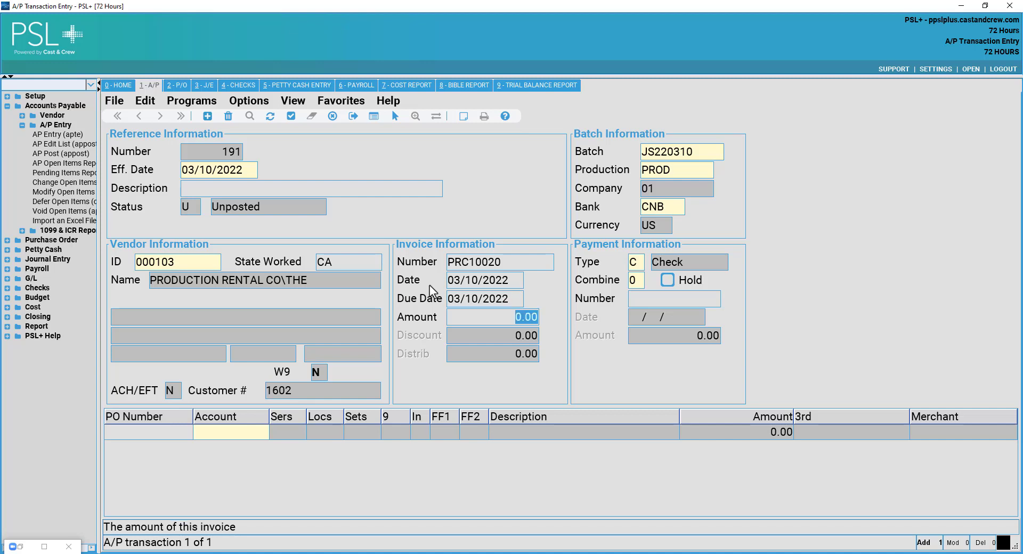
pyautogui.write('1250.00')
pyautogui.press('Tab')
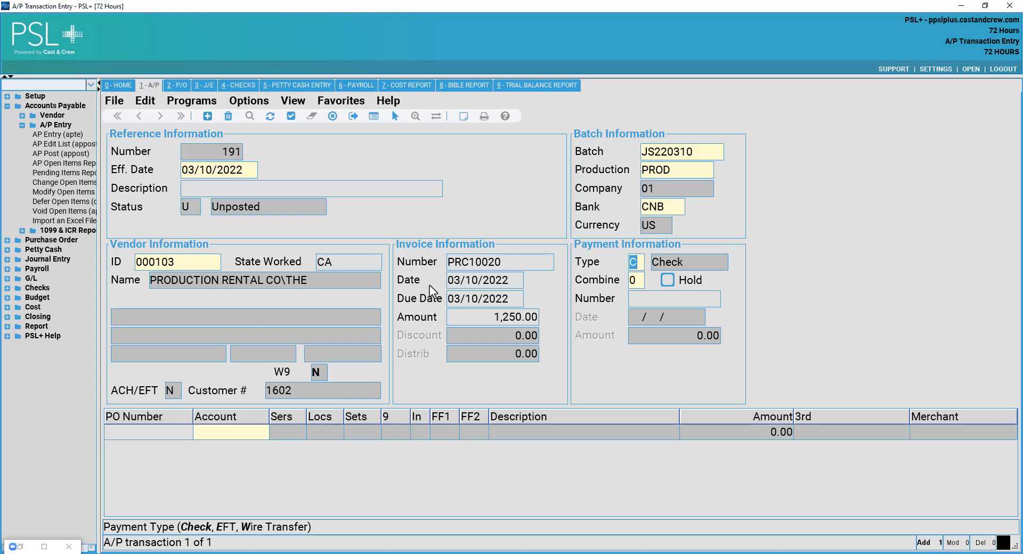
pyautogui.write('E')
pyautogui.press('Tab')
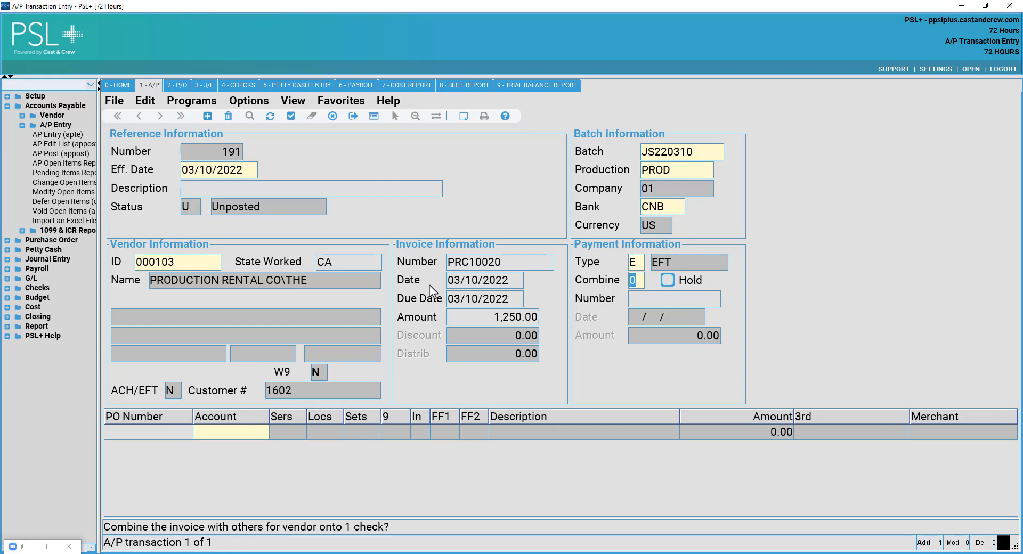
pyautogui.hotkey('shift', 'Tab')
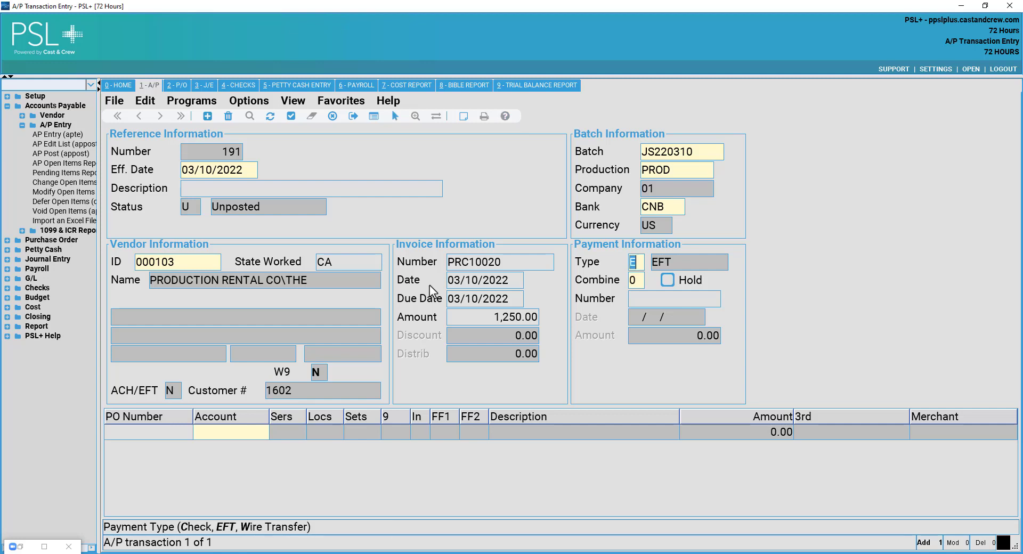
pyautogui.write('W')
pyautogui.press('Tab')
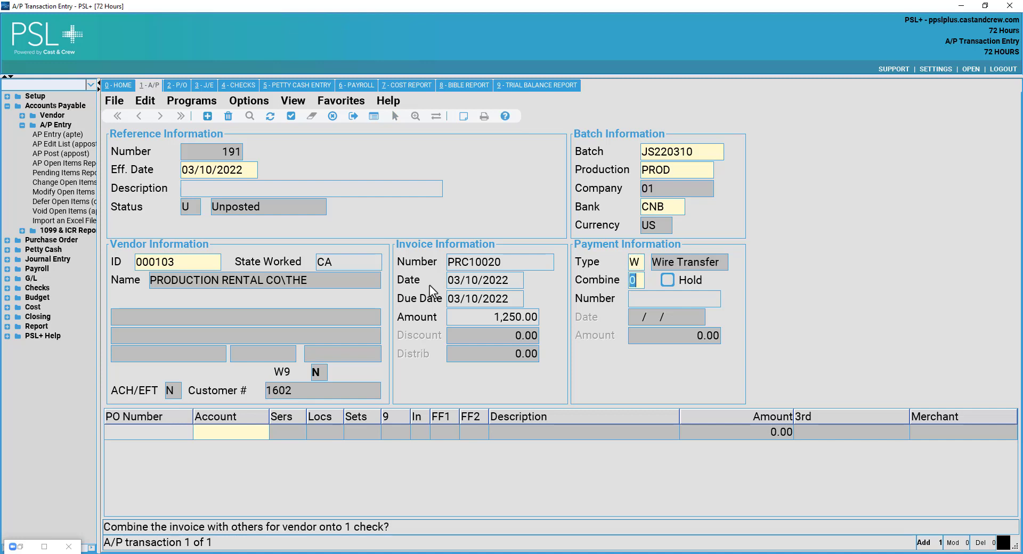
pyautogui.hotkey('shift', 'Tab')
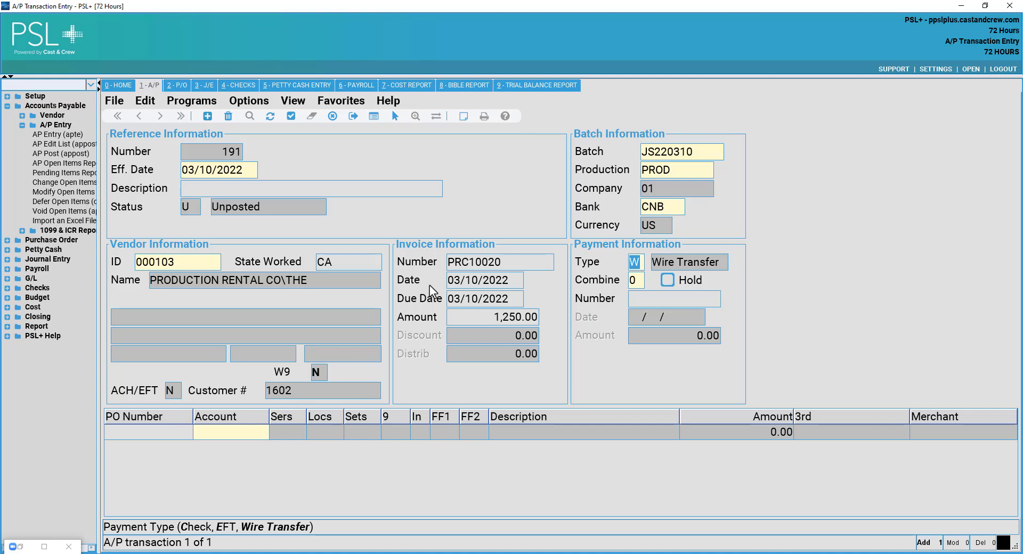
pyautogui.write('C')
pyautogui.press('Return')
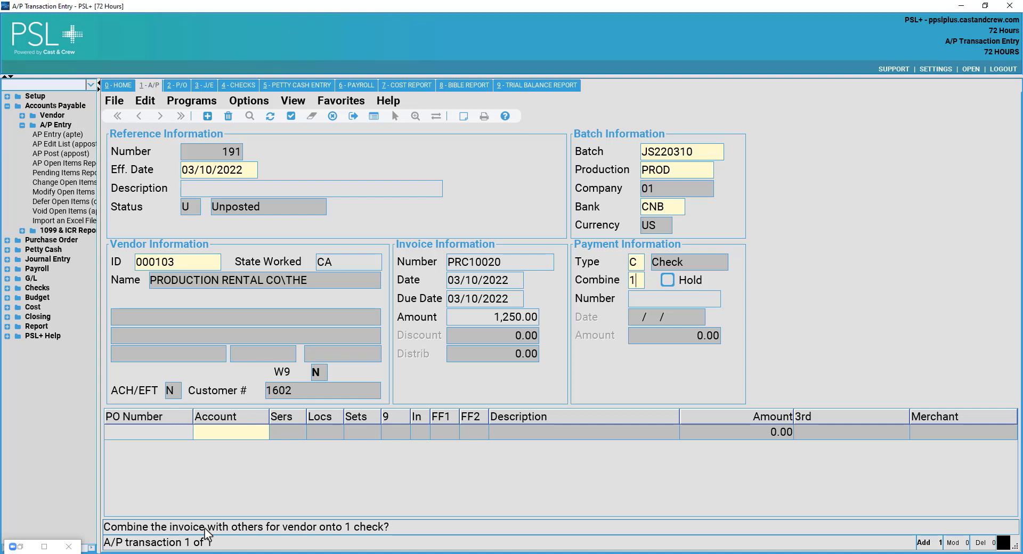
# Set Combine to 0 with Hold, blank out check number 000016, and move into PO Number.
pyautogui.write('0')
pyautogui.click(669, 282)
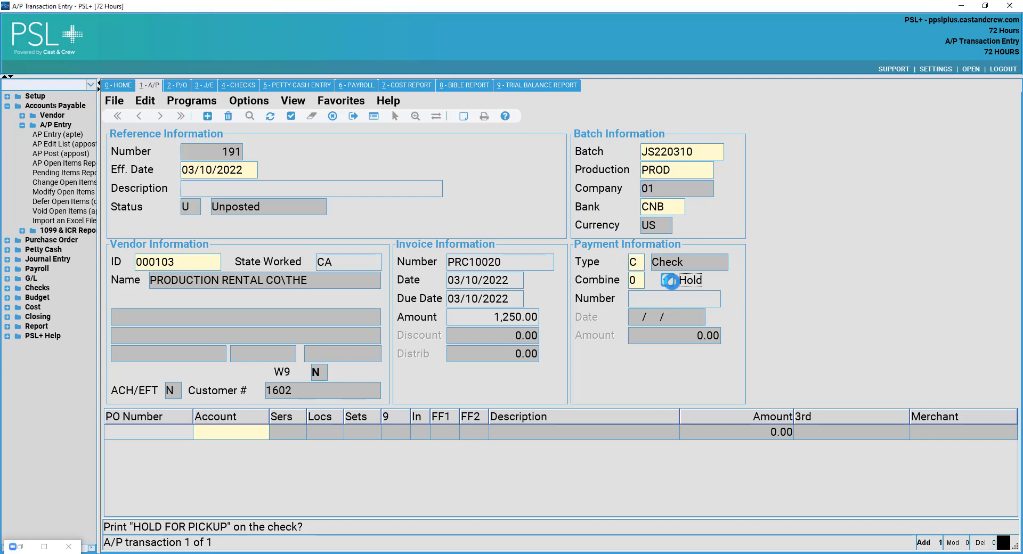
pyautogui.click(659, 306)
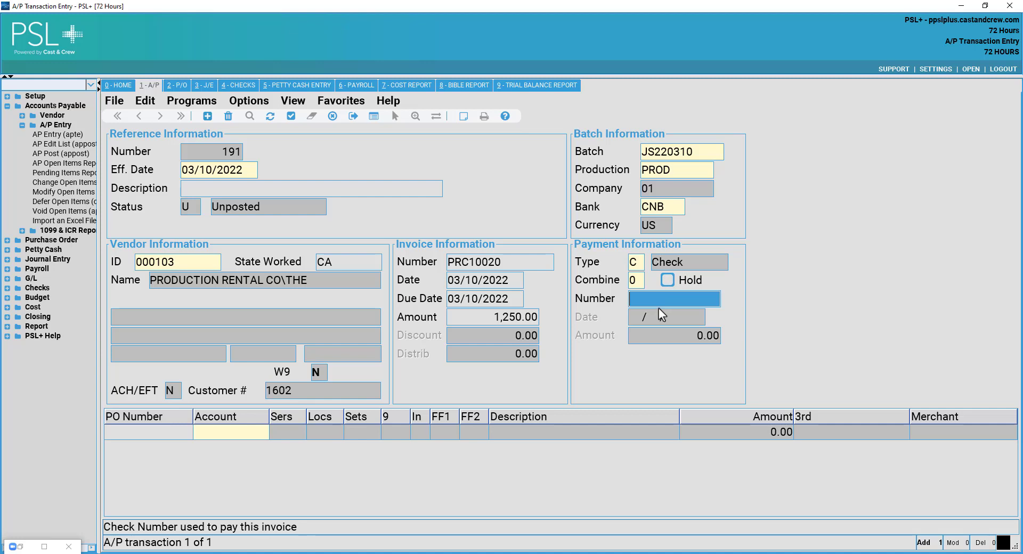
pyautogui.write('000016')
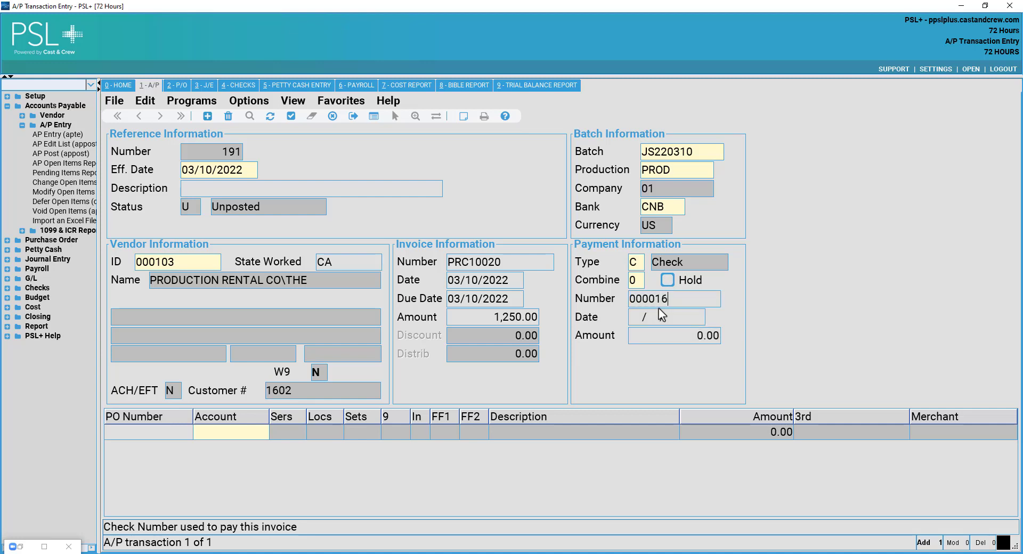
pyautogui.press('Tab')
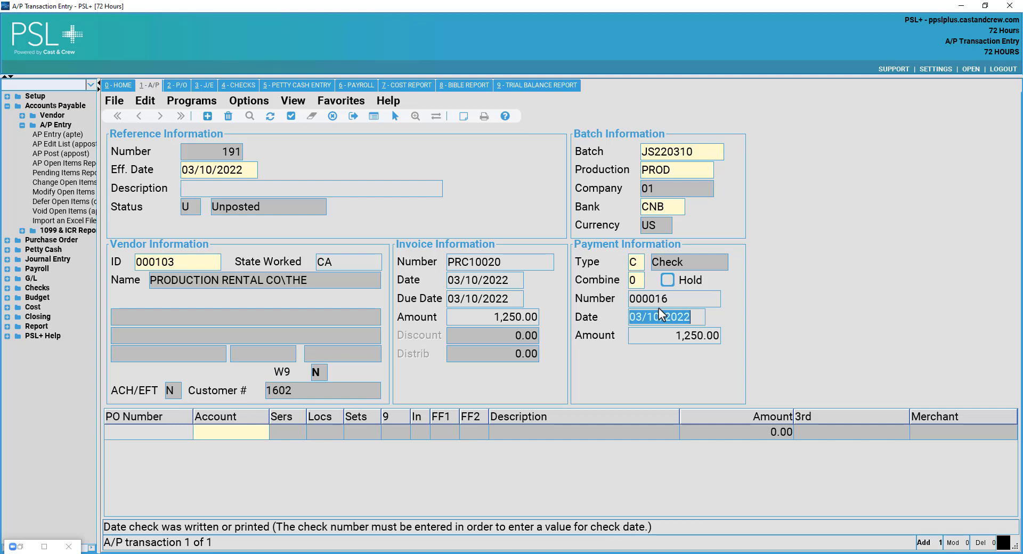
pyautogui.hotkey('shift', 'Tab')
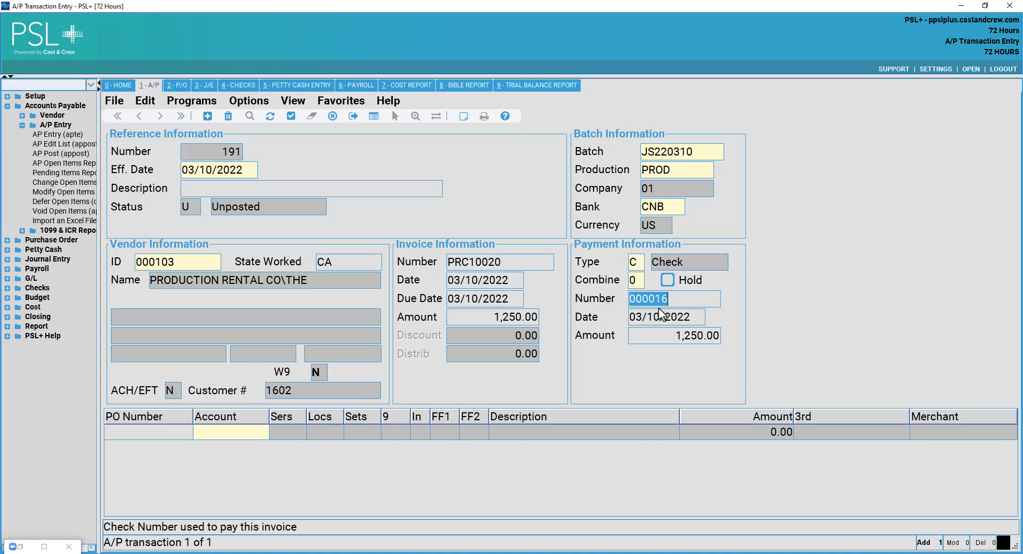
pyautogui.press('End')
pyautogui.press('BackSpace')
pyautogui.press('BackSpace')
pyautogui.press('BackSpace')
pyautogui.press('BackSpace')
pyautogui.press('BackSpace')
pyautogui.press('BackSpace')
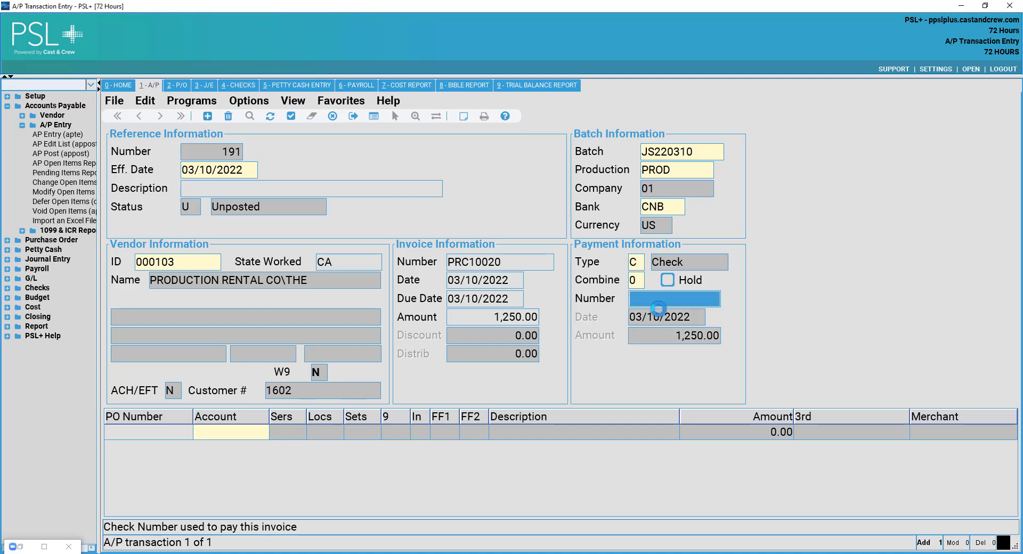
pyautogui.press('Tab')
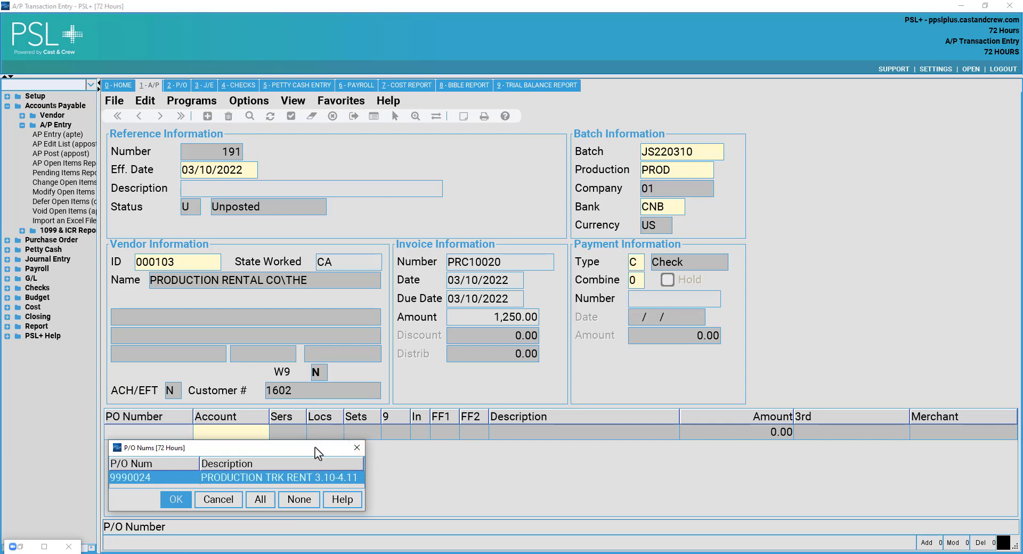
# Pick PO 9990024 and fetch its truck rent 1,000.00 and insurance 250.00 lines.
pyautogui.moveTo(315, 447); pyautogui.dragTo(475, 388)
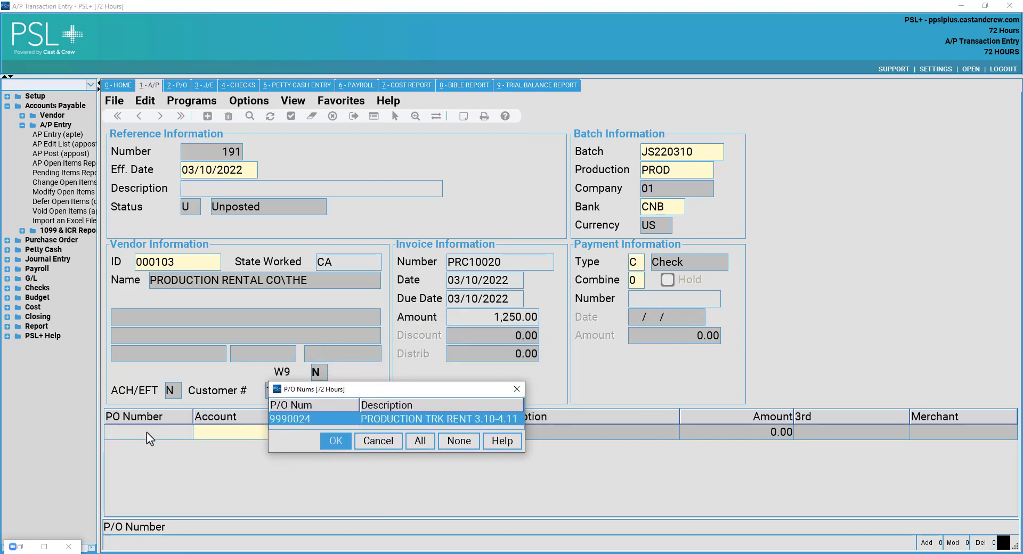
pyautogui.moveTo(365, 383); pyautogui.dragTo(487, 256)
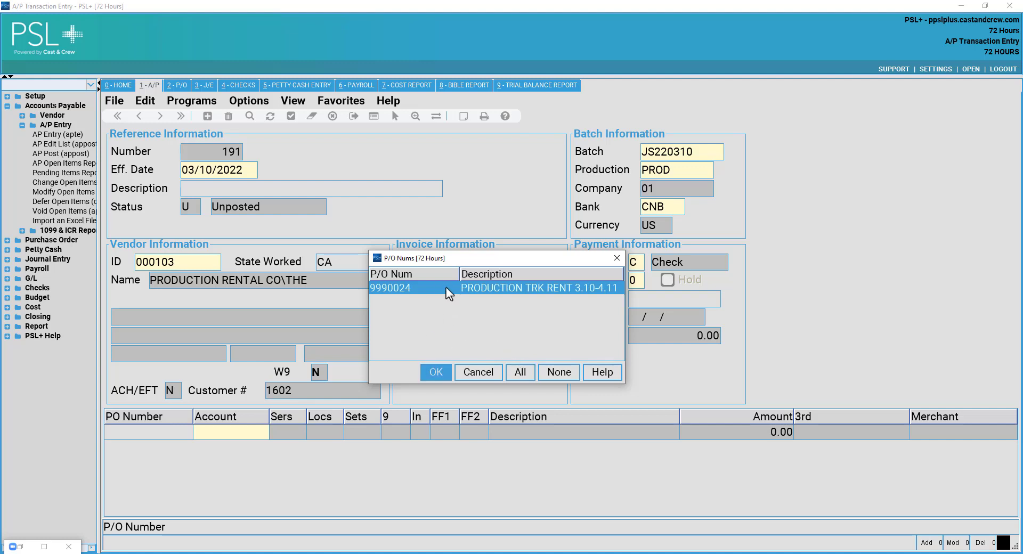
pyautogui.click(436, 372)
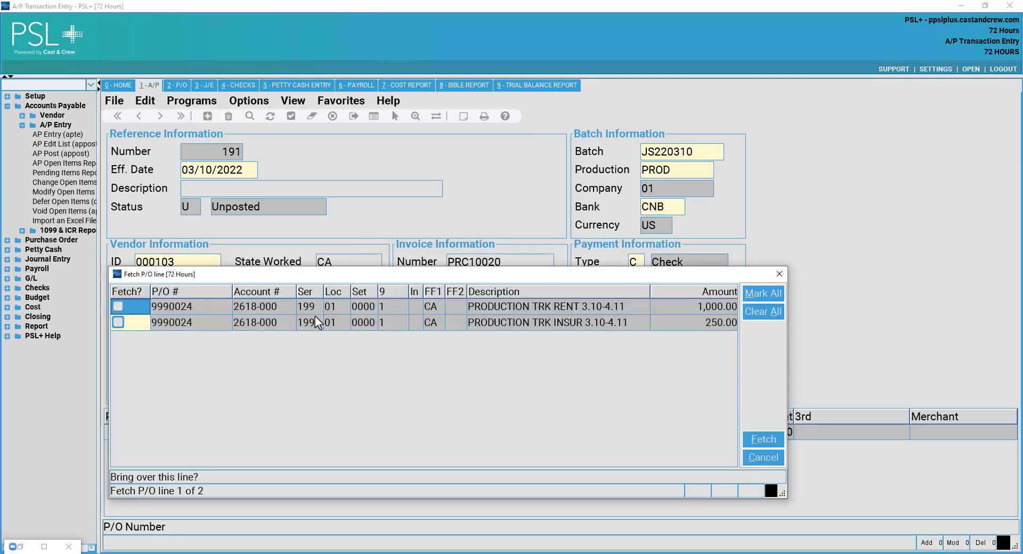
pyautogui.moveTo(367, 276); pyautogui.dragTo(408, 183)
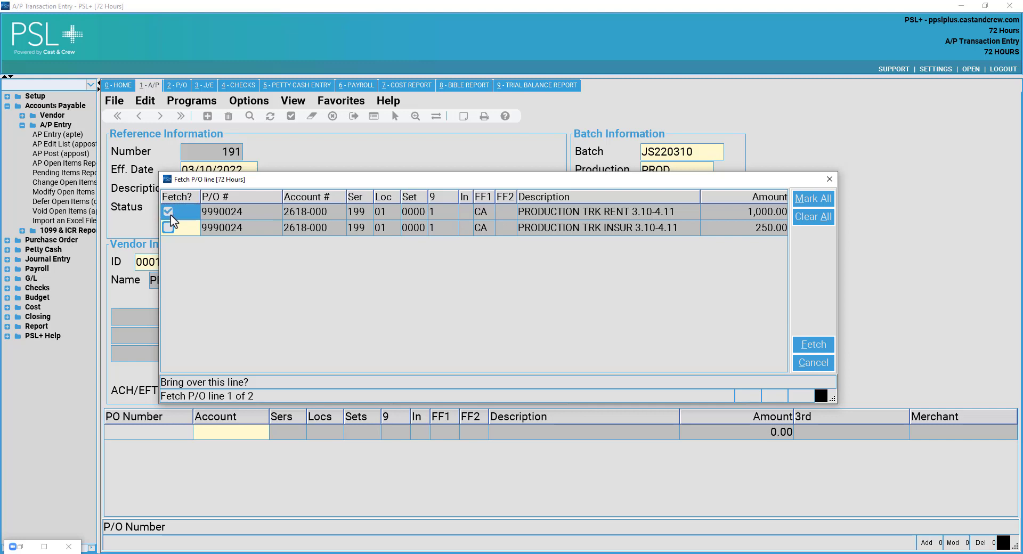
pyautogui.click(170, 228)
pyautogui.click(171, 224)
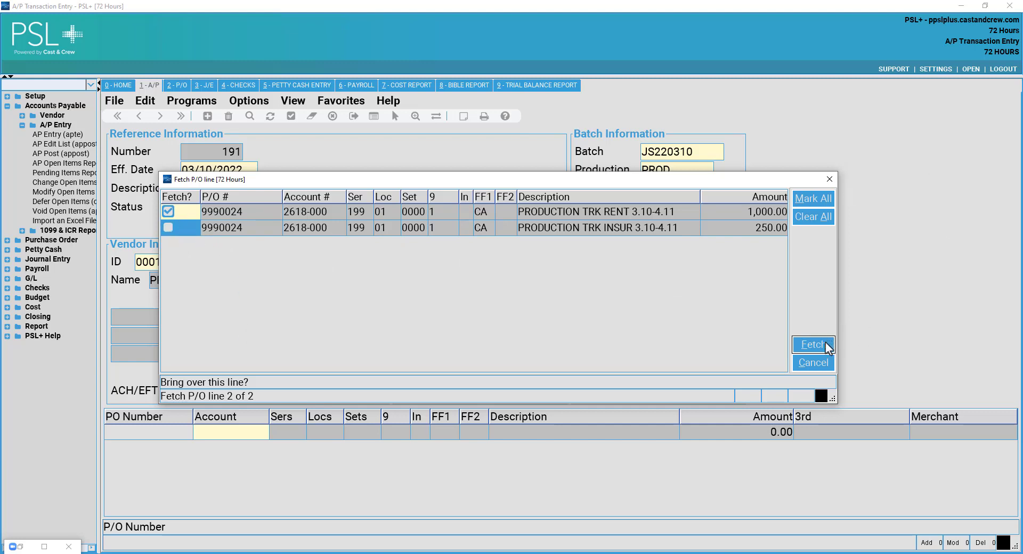
pyautogui.click(168, 228)
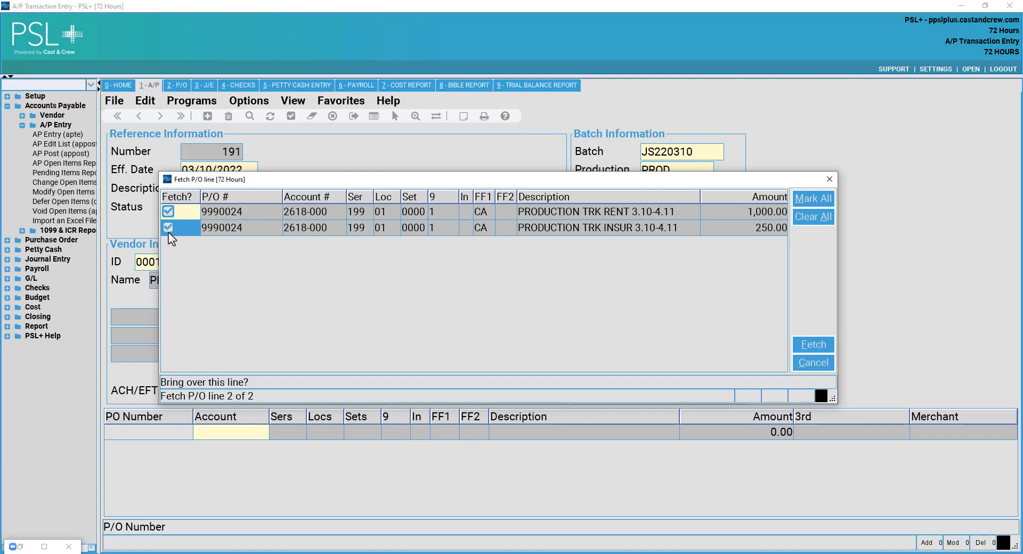
pyautogui.click(801, 348)
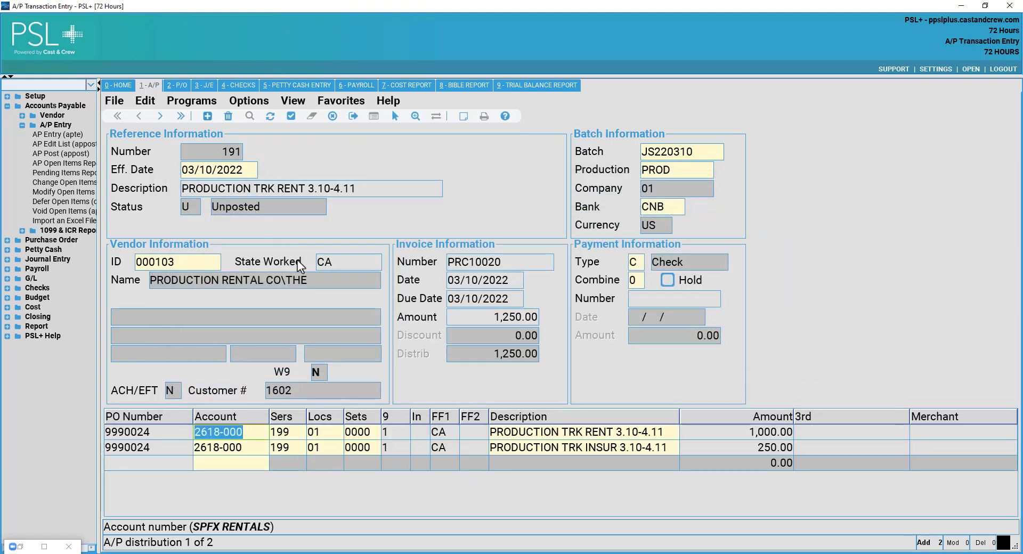
# Review the description and both line descriptions, then accept transaction 191 totaling 1,250.00.
pyautogui.click(295, 187)
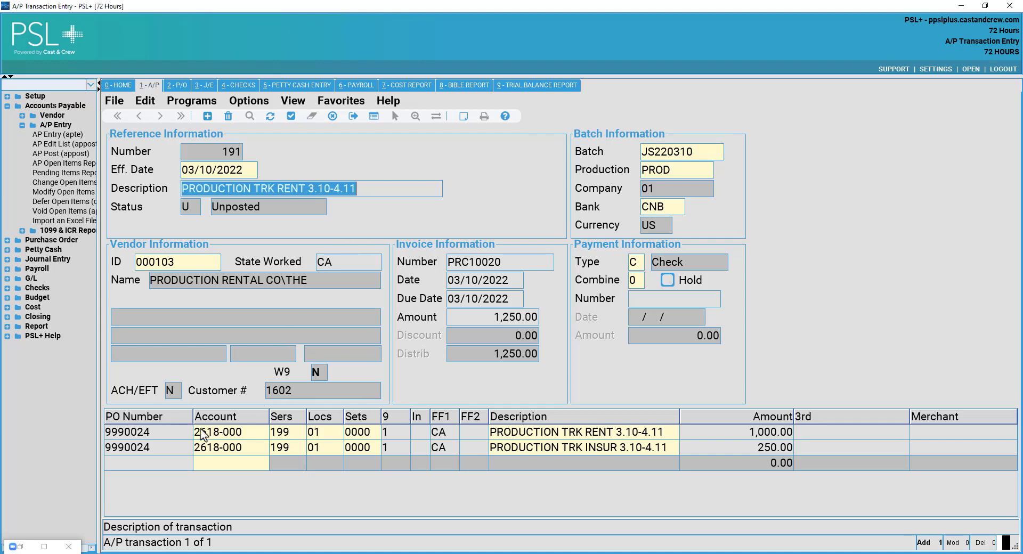
pyautogui.click(186, 447)
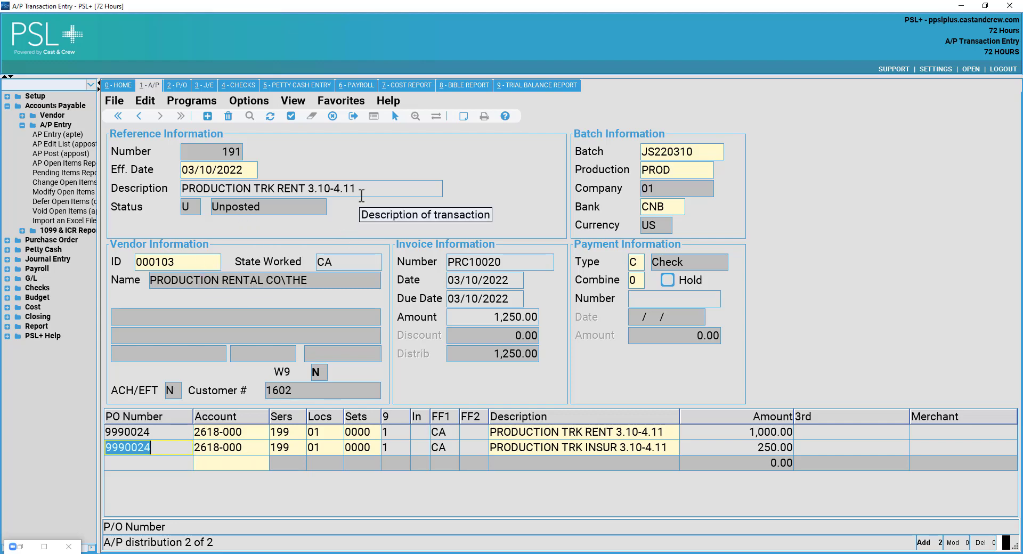
pyautogui.click(353, 204)
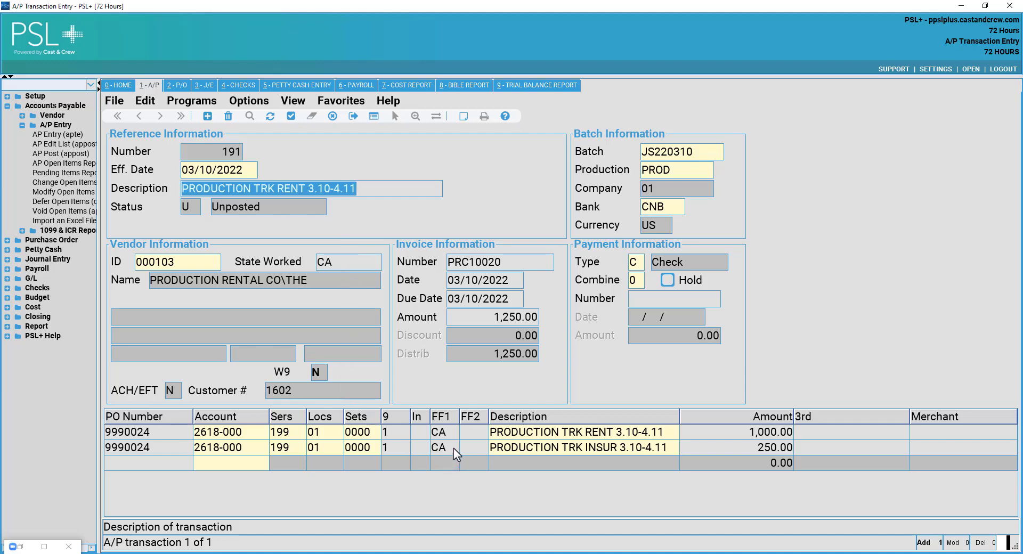
pyautogui.click(661, 432)
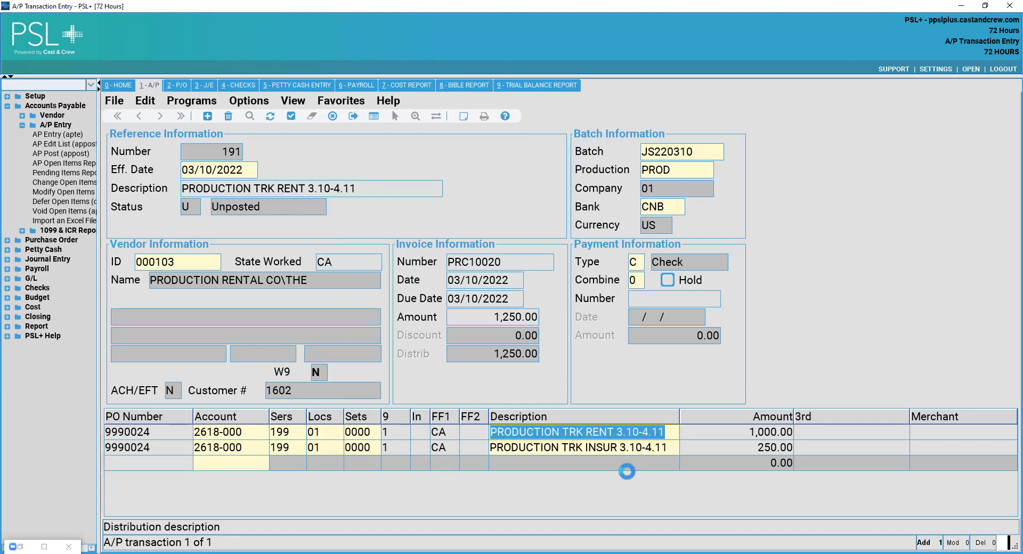
pyautogui.click(594, 446)
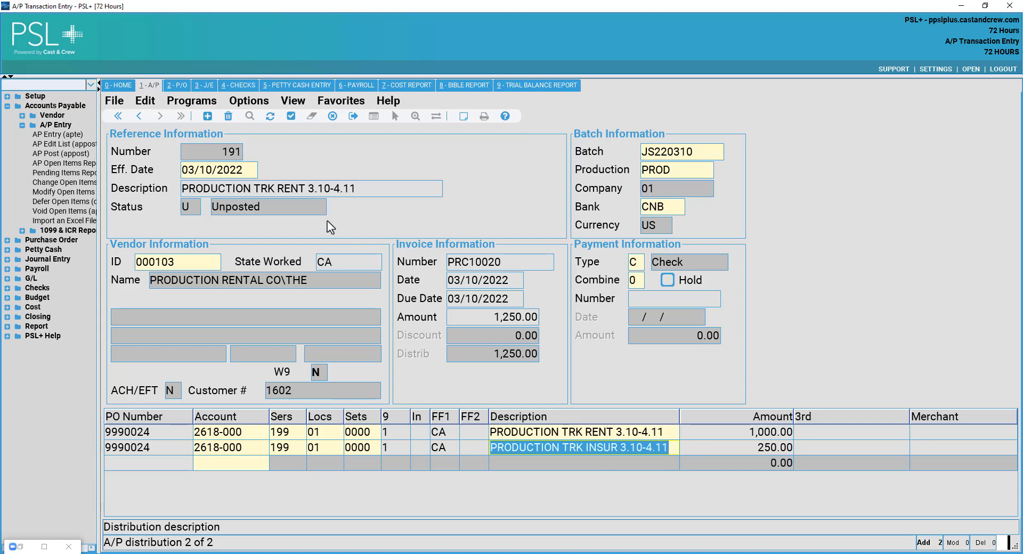
pyautogui.click(293, 115)
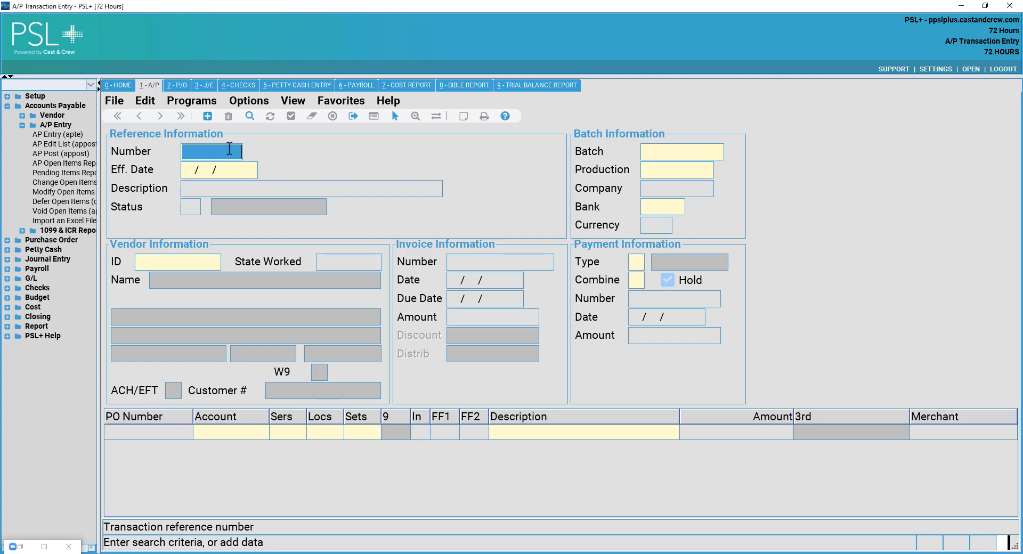
pyautogui.write('19')
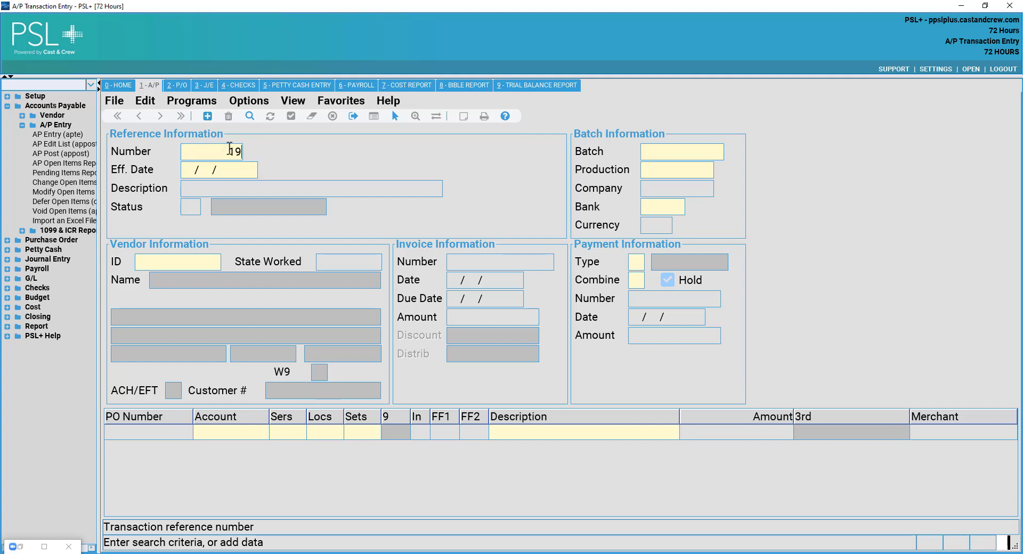
pyautogui.write('1')
pyautogui.click(250, 117)
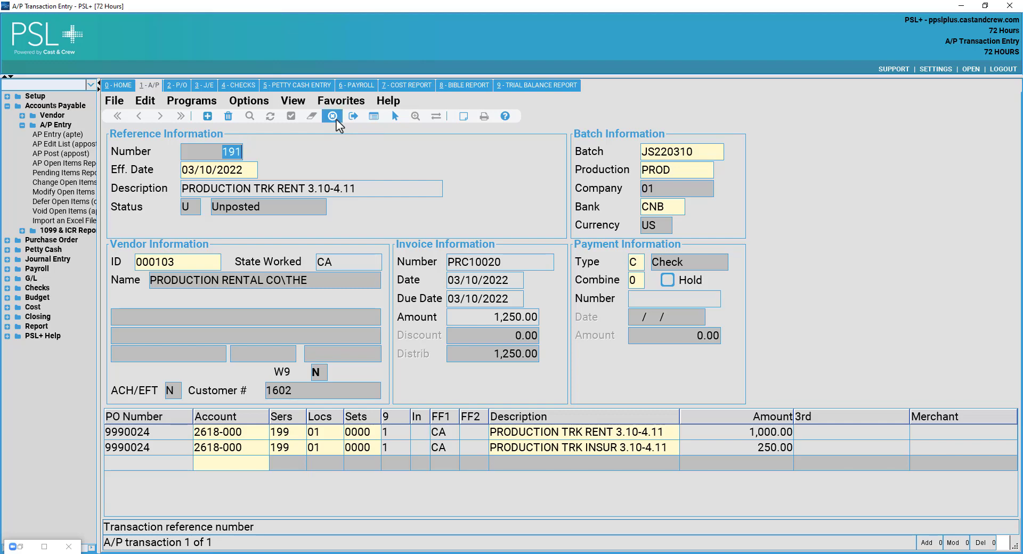
pyautogui.click(336, 119)
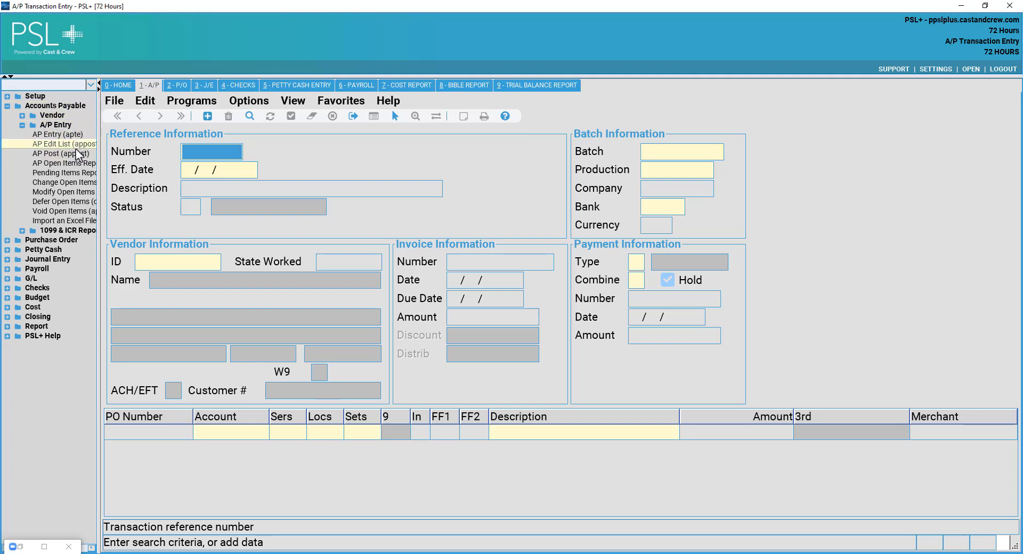
# Limit posting to vendor 103 and reference 191, then preview the Edit List report.
pyautogui.moveTo(76, 152); pyautogui.dragTo(78, 141)
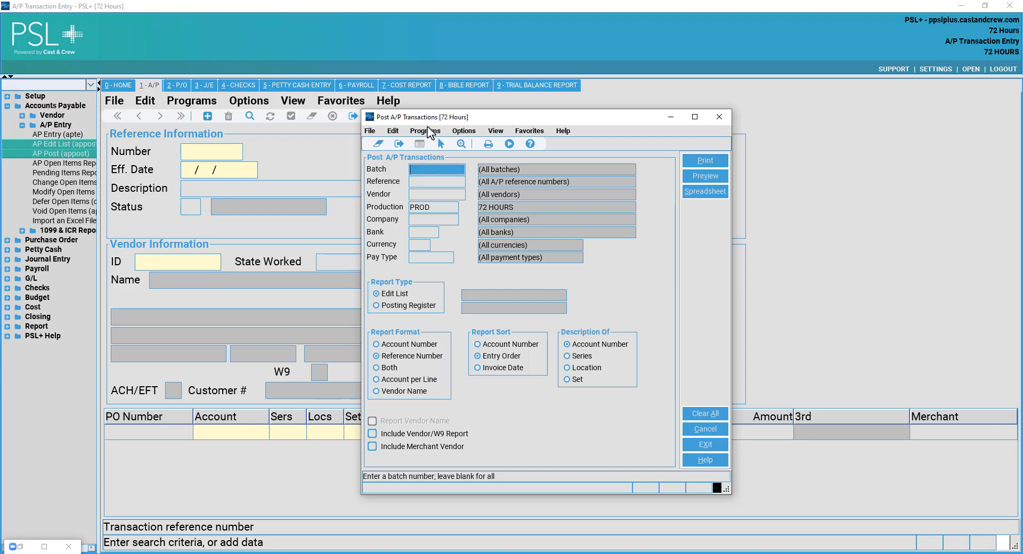
pyautogui.moveTo(421, 119); pyautogui.dragTo(389, 125)
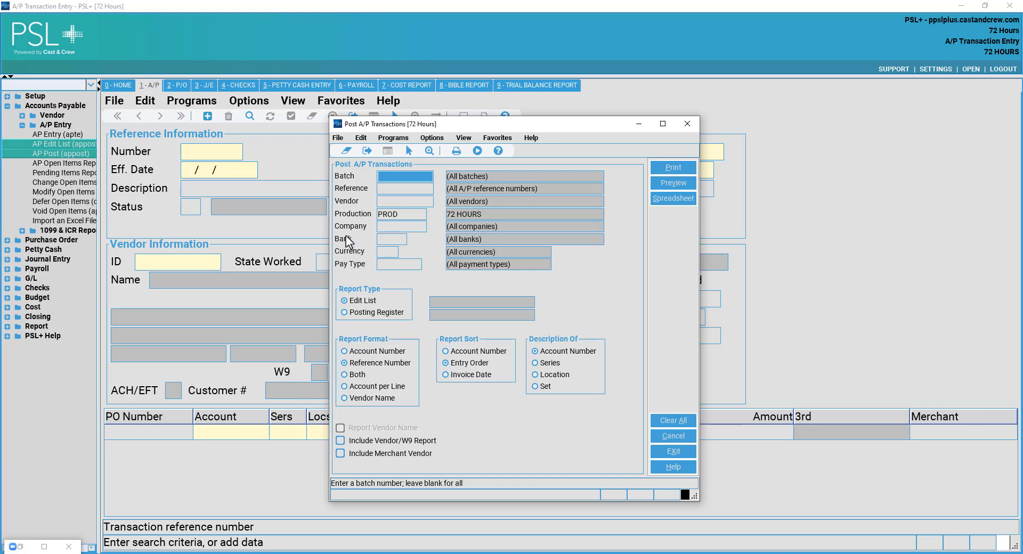
pyautogui.click(389, 201)
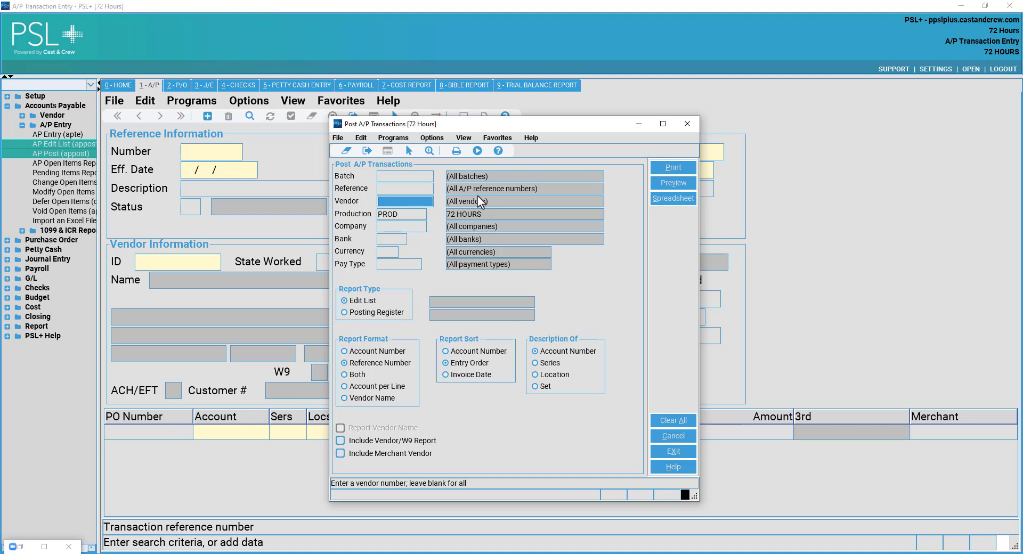
pyautogui.click(409, 189)
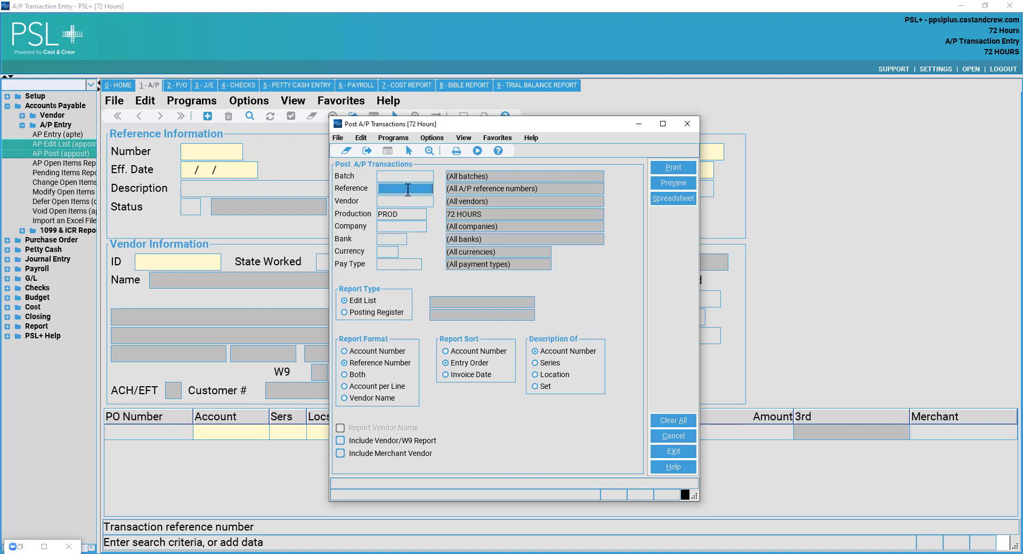
pyautogui.click(424, 203)
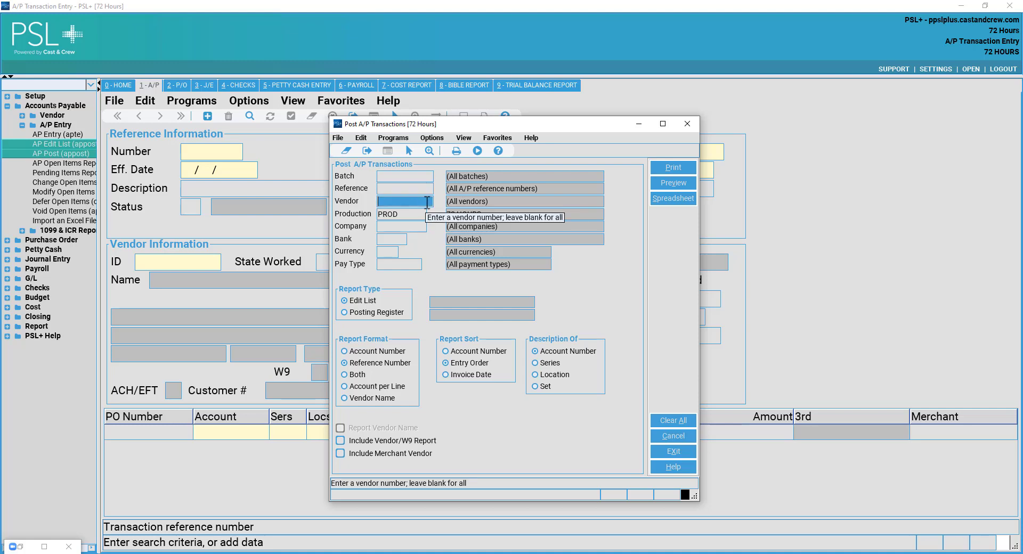
pyautogui.write('103')
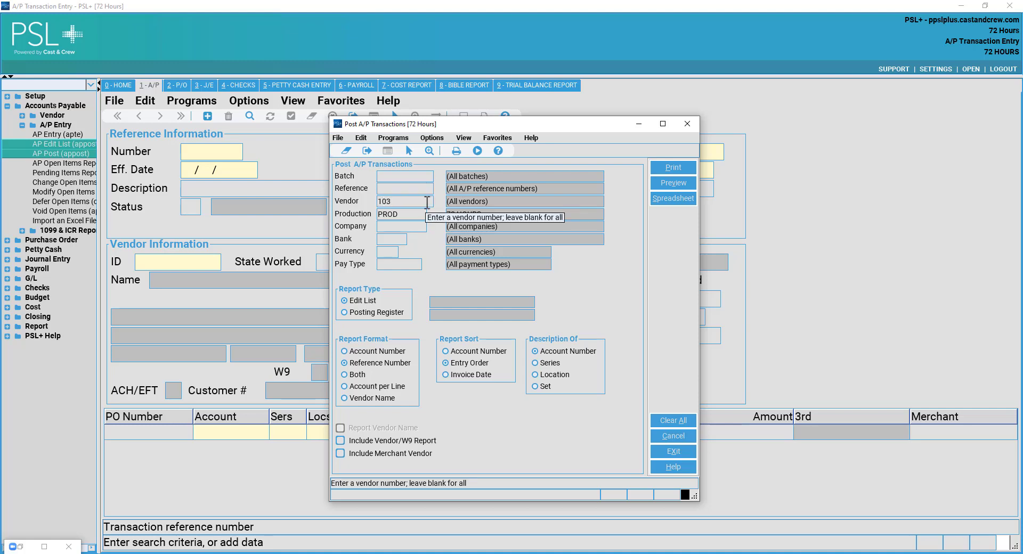
pyautogui.press('Tab')
pyautogui.click(422, 188)
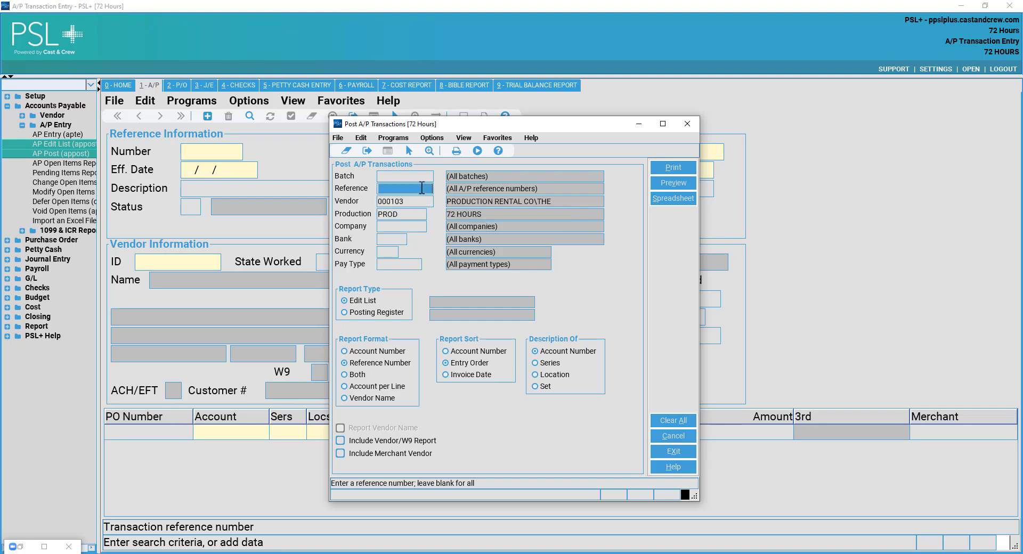
pyautogui.write('19')
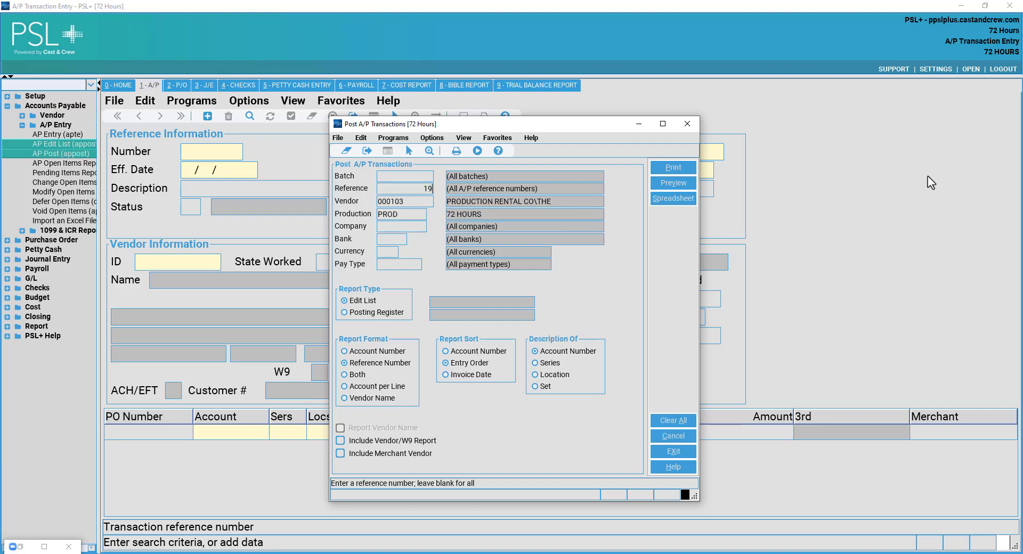
pyautogui.write('1')
pyautogui.press('Tab')
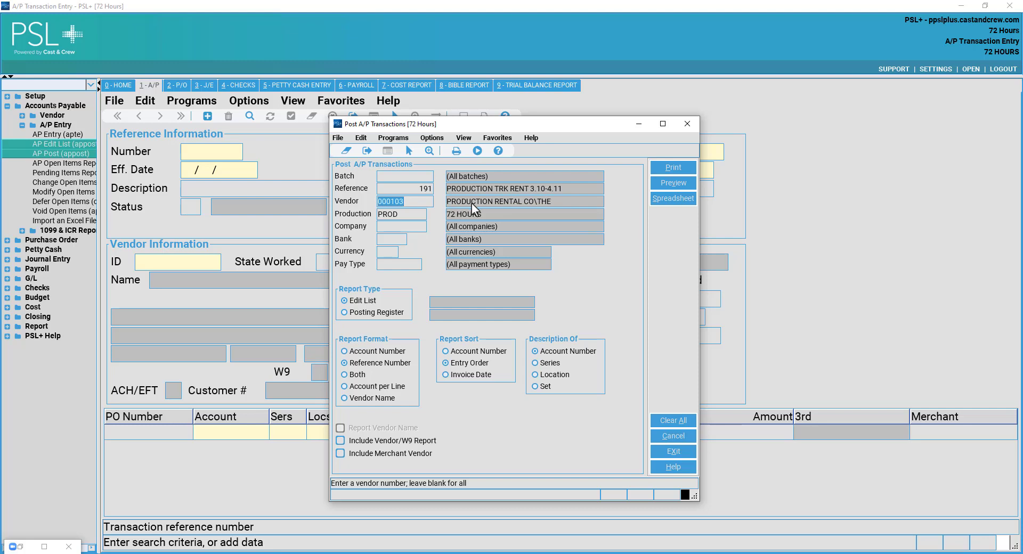
pyautogui.click(361, 305)
pyautogui.click(675, 181)
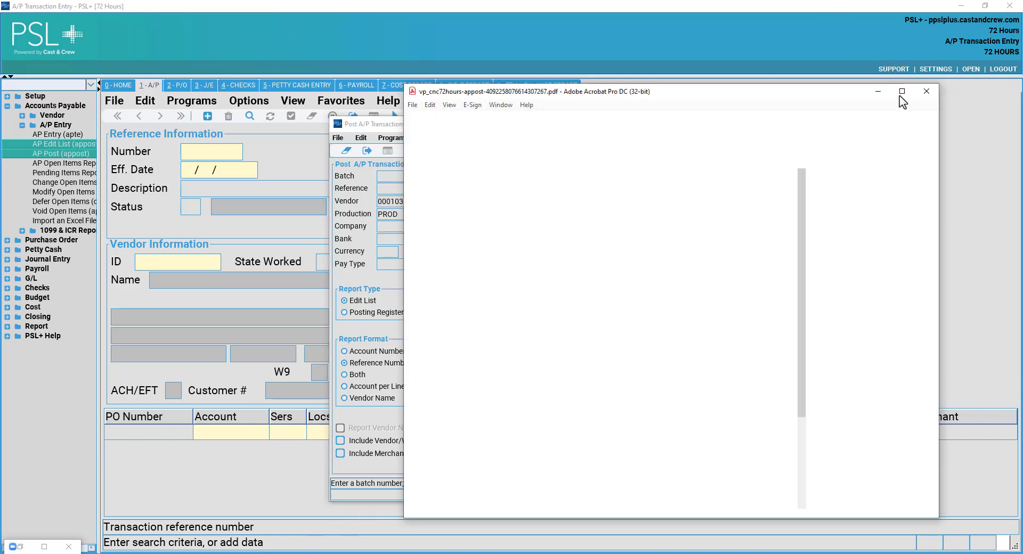
# Maximize the edit list PDF, confirm the 1,250.00 list reports no errors, then minimize Acrobat.
pyautogui.click(901, 94)
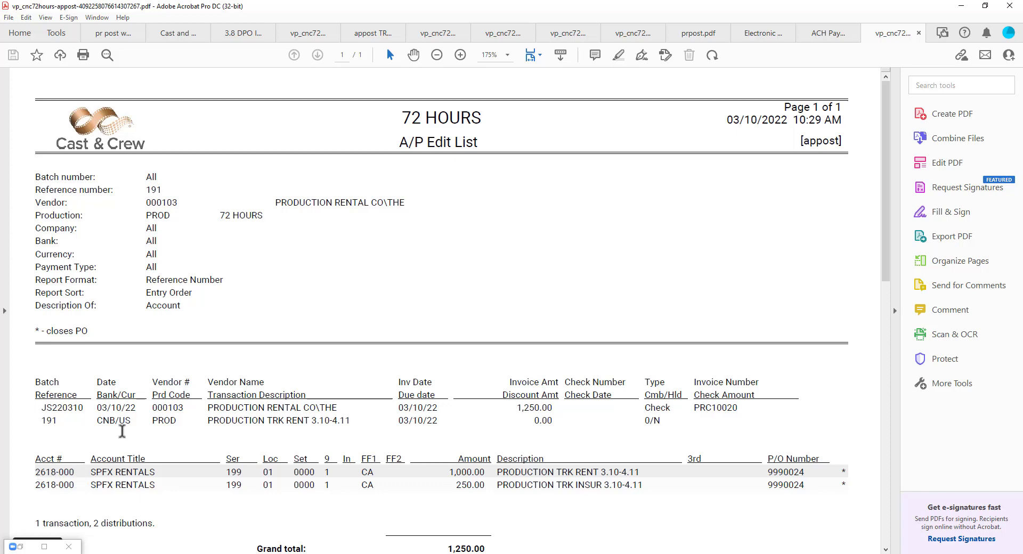
pyautogui.scroll(-5, 410, 424)
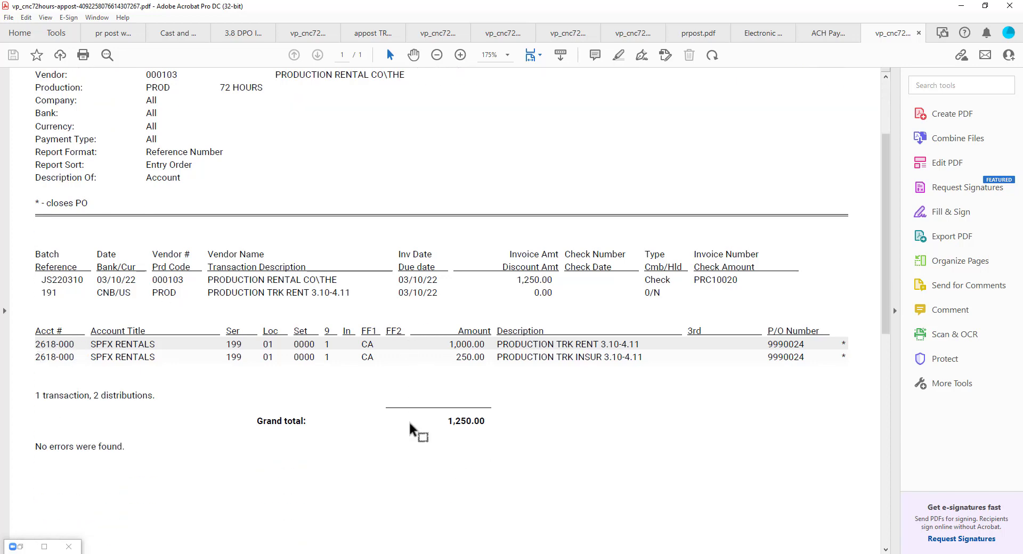
pyautogui.scroll(5, 403, 428)
pyautogui.scroll(-4, 398, 429)
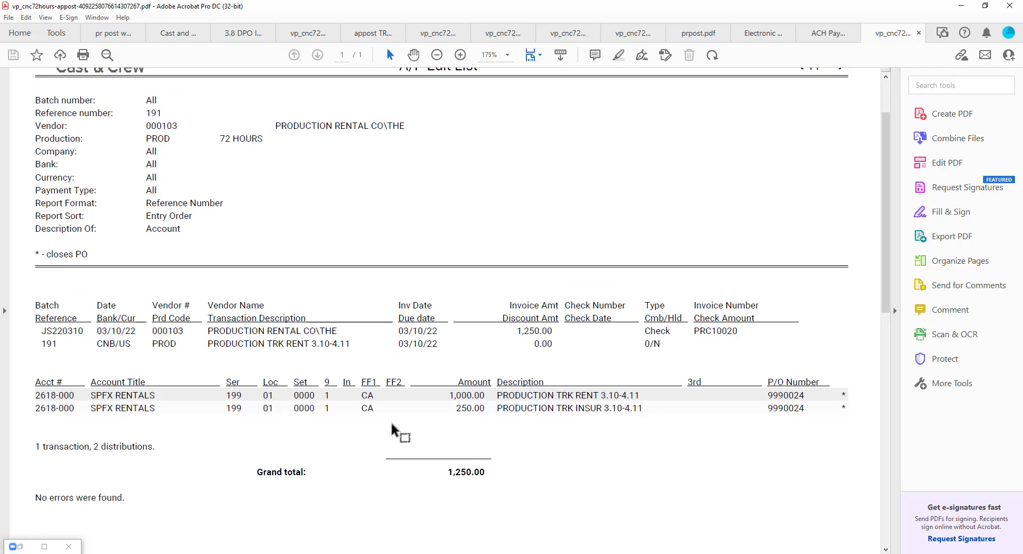
pyautogui.scroll(3, 360, 433)
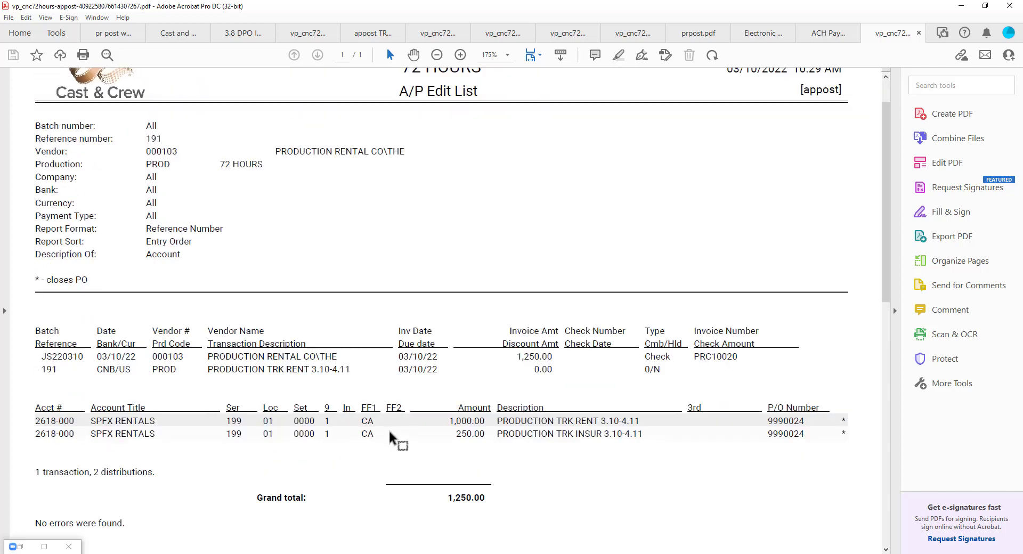
pyautogui.scroll(-4, 417, 426)
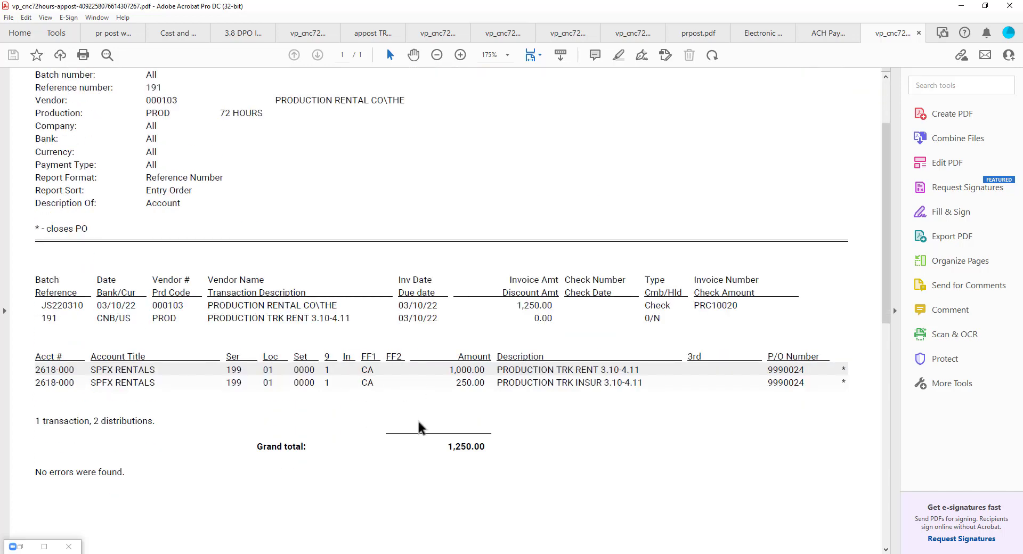
pyautogui.scroll(3, 419, 429)
pyautogui.scroll(1, 419, 429)
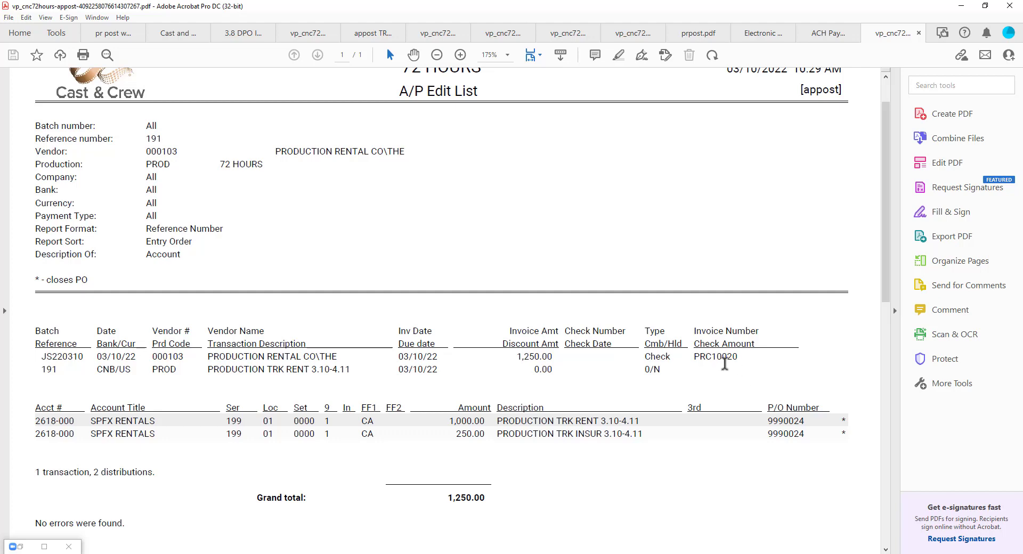
pyautogui.scroll(-7, 401, 407)
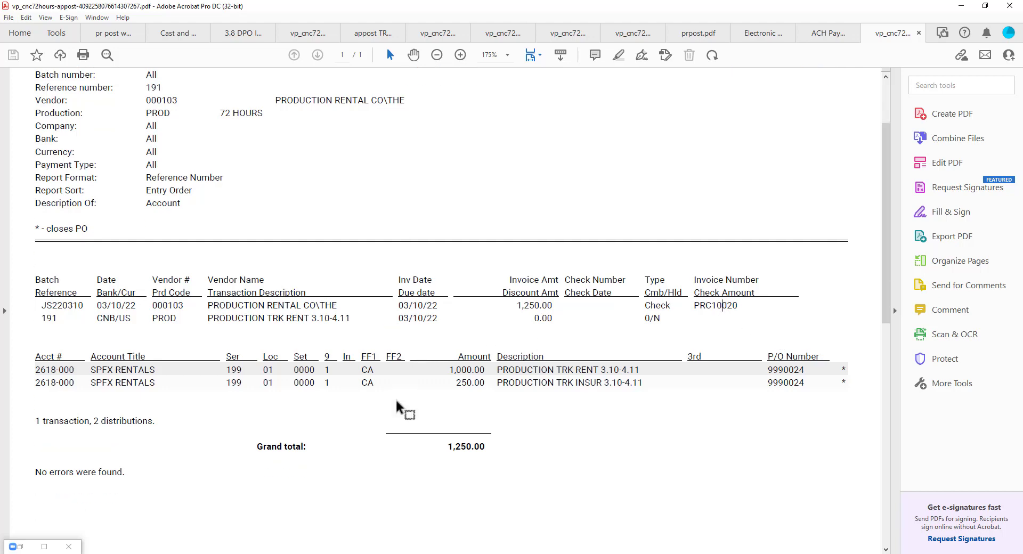
pyautogui.scroll(6, 402, 418)
pyautogui.scroll(3, 399, 418)
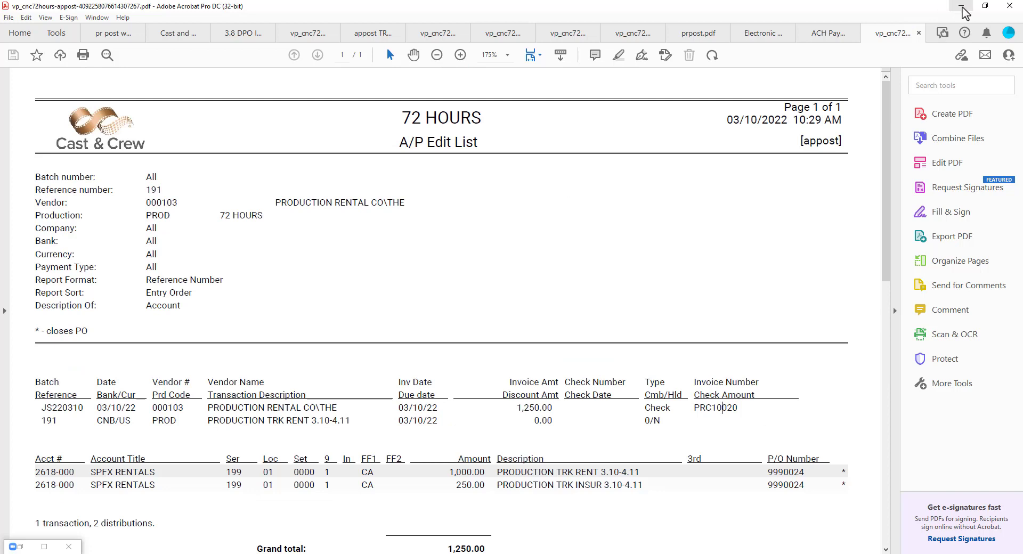
pyautogui.scroll(-8, 229, 354)
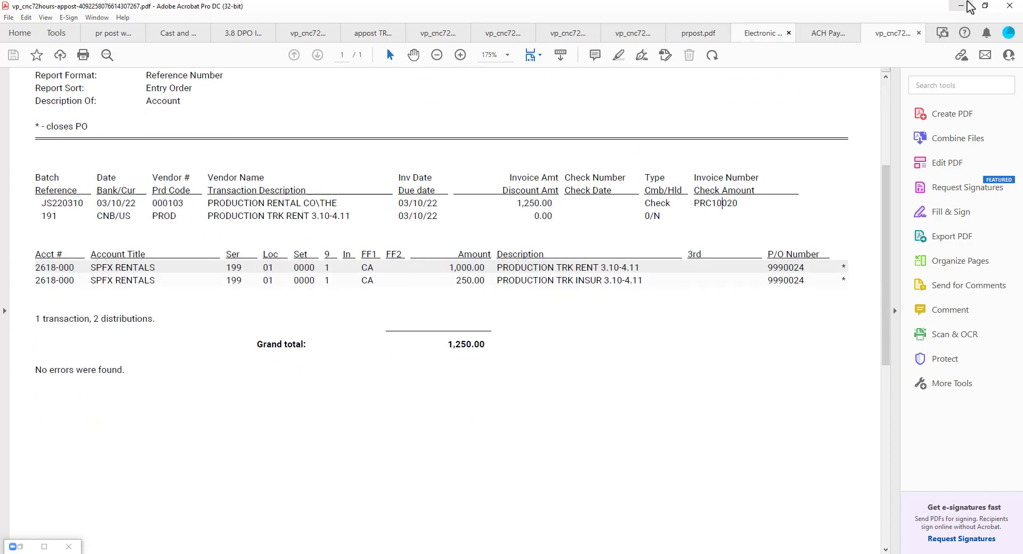
pyautogui.click(968, 4)
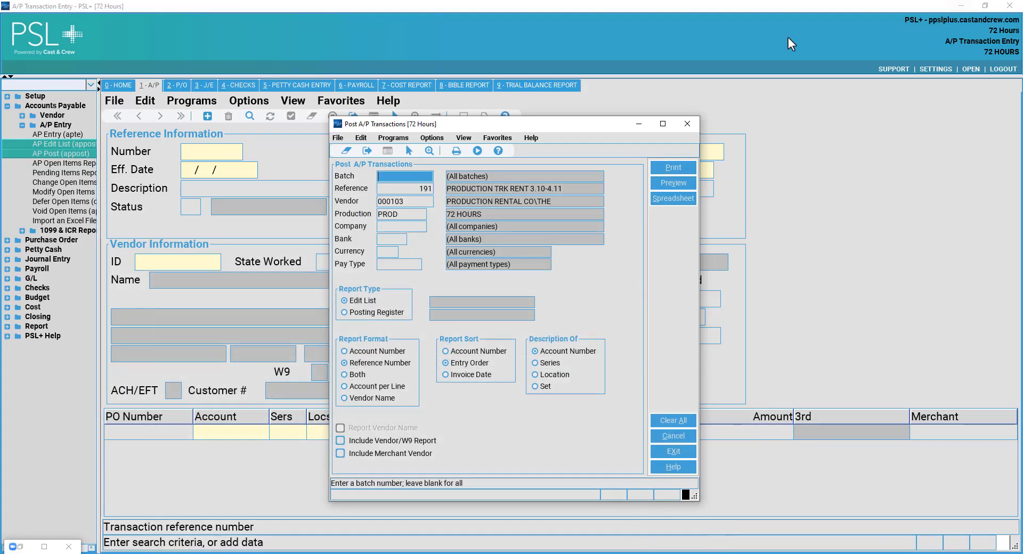
# Choose the Posting Register report and bring up its Print dialog with Adobe PDF.
pyautogui.click(389, 314)
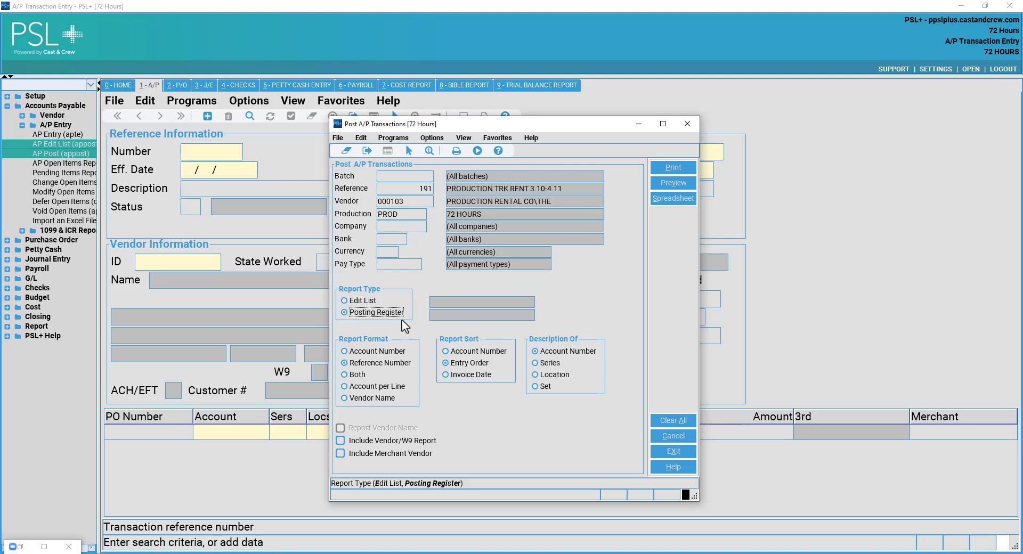
pyautogui.click(674, 168)
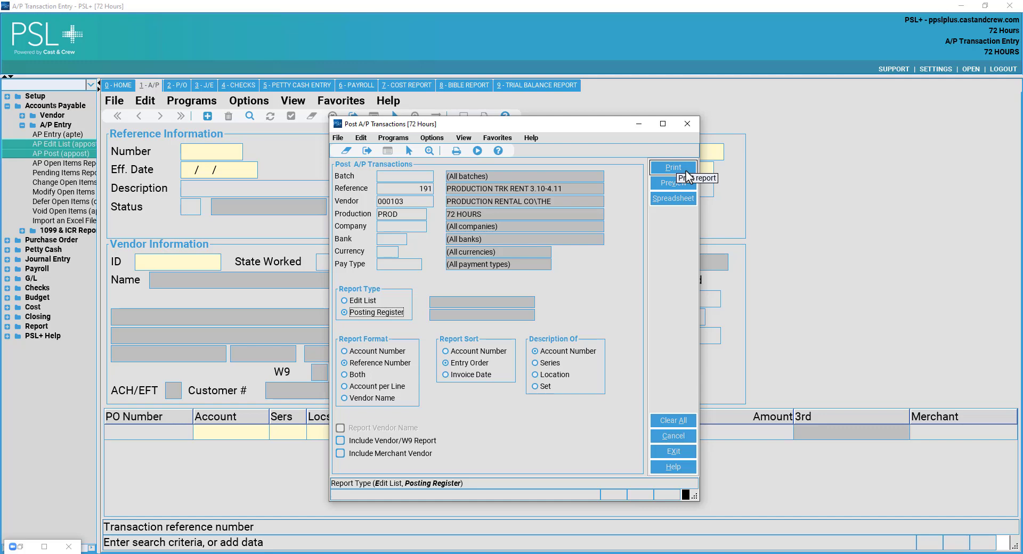
pyautogui.click(686, 171)
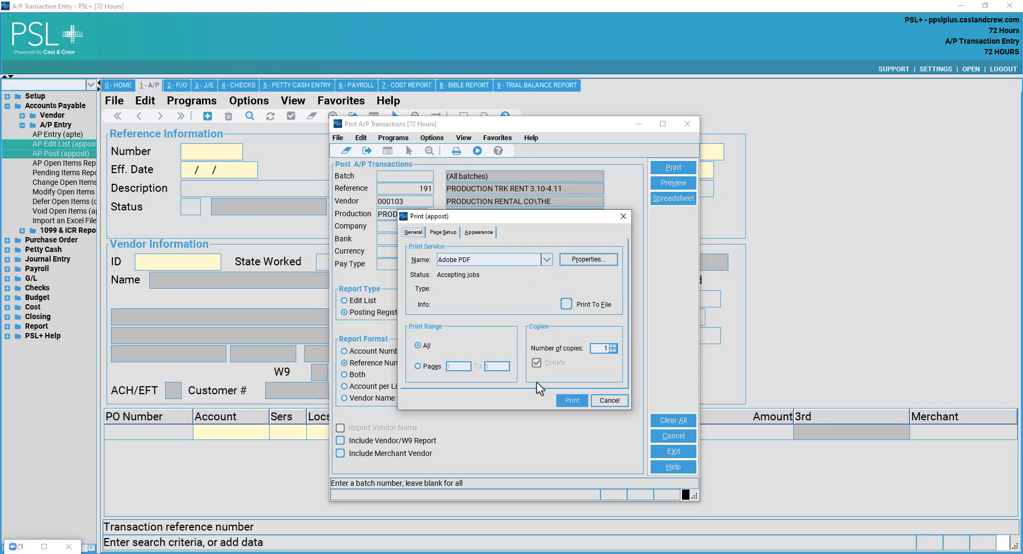
# Save the posting register PDF to Downloads as 'REF 191 VENDOR 103 AP POST'.
pyautogui.click(568, 401)
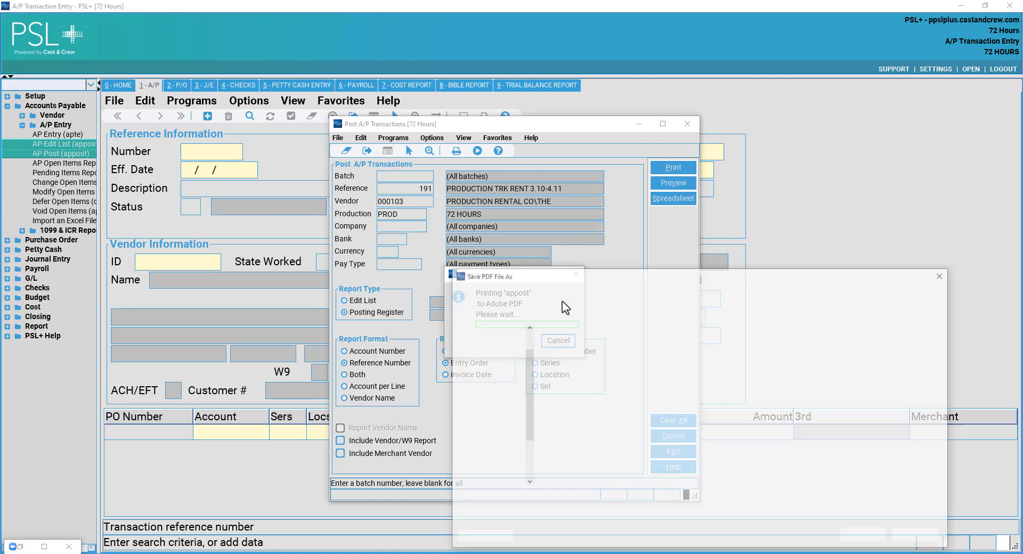
pyautogui.moveTo(618, 282); pyautogui.dragTo(514, 231)
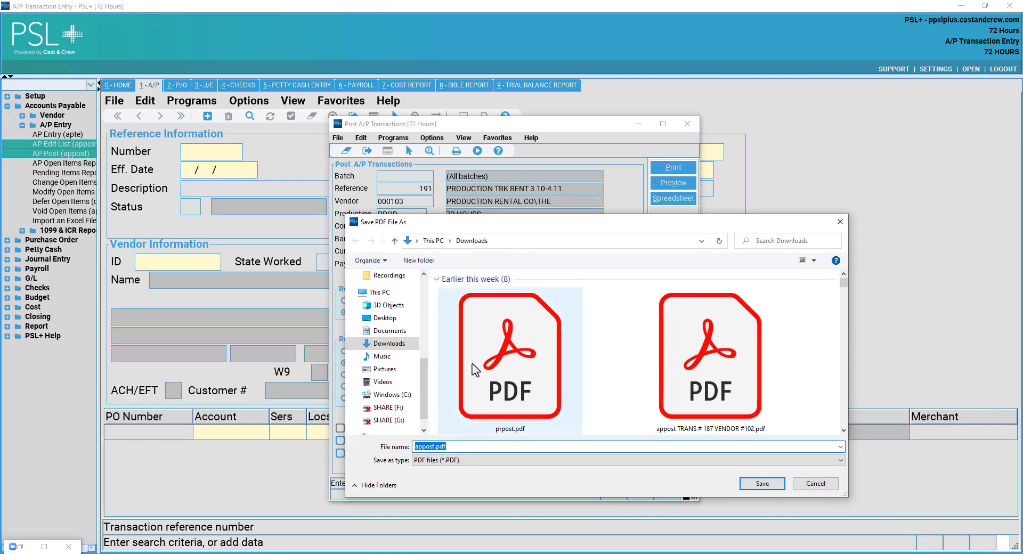
pyautogui.click(431, 446)
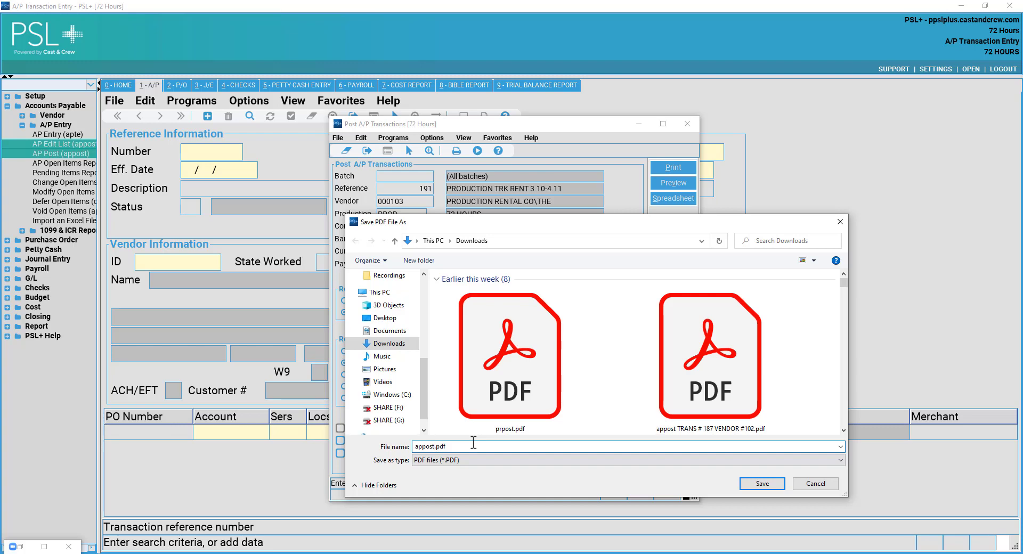
pyautogui.press('BackSpace')
pyautogui.press('BackSpace')
pyautogui.press('BackSpace')
pyautogui.press('BackSpace')
pyautogui.press('BackSpace')
pyautogui.press('BackSpace')
pyautogui.write('REF 191 VENDOR 103 AP POST')
pyautogui.click(760, 487)
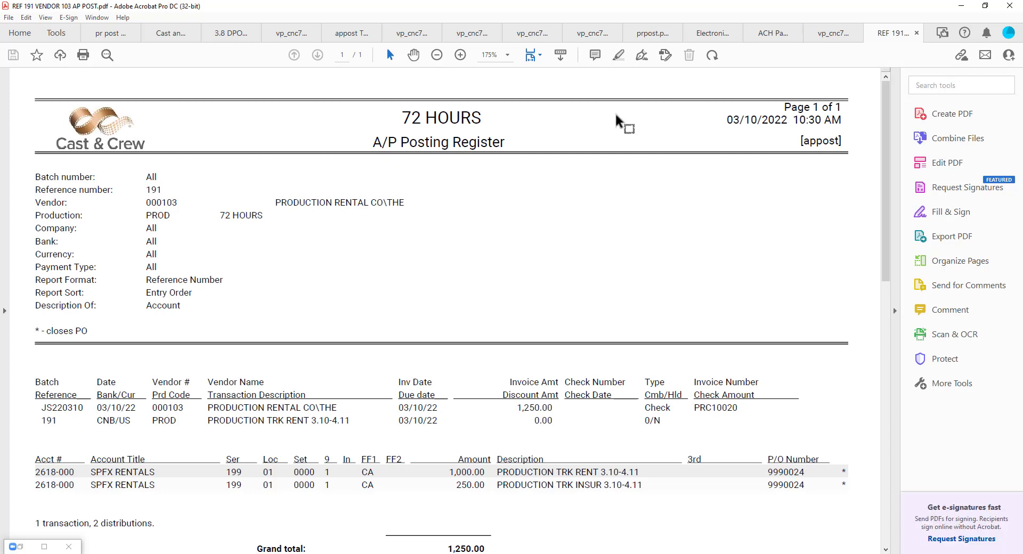
# Scroll through the reference 191 posting register in Acrobat, then minimize it.
pyautogui.moveTo(506, 143); pyautogui.dragTo(391, 141)
pyautogui.click(430, 261)
pyautogui.scroll(-3, 376, 301)
pyautogui.scroll(-2, 378, 309)
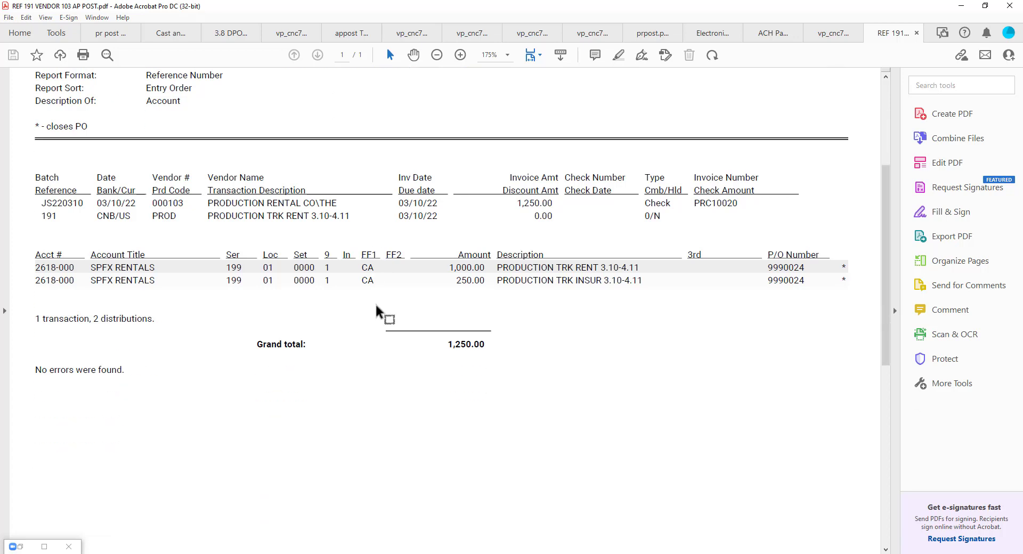
pyautogui.scroll(3, 380, 306)
pyautogui.scroll(4, 379, 306)
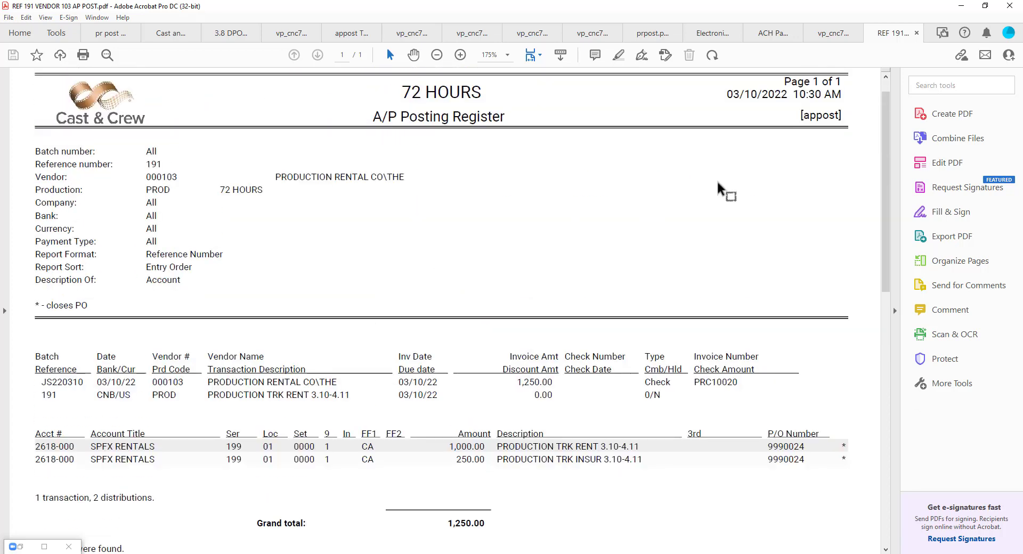
pyautogui.click(962, 5)
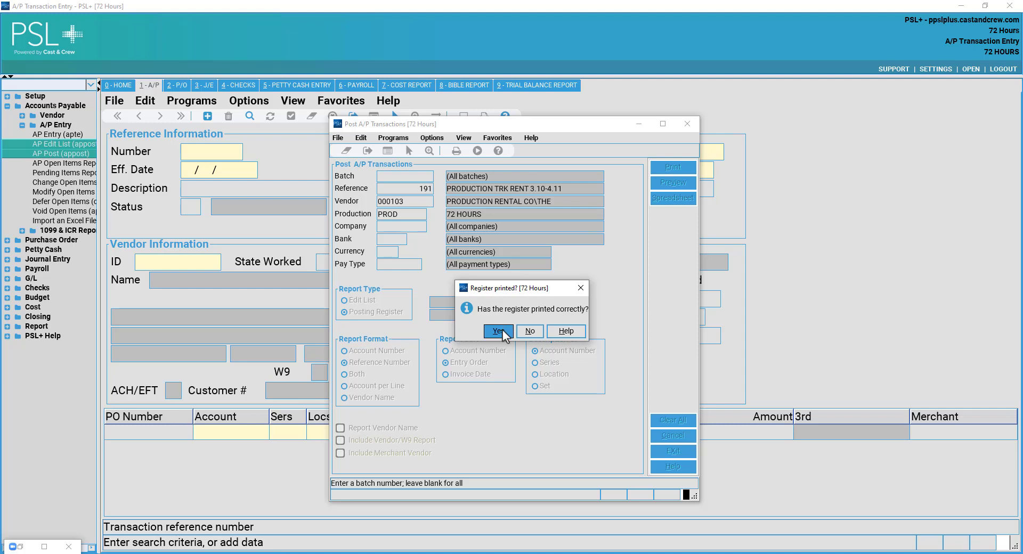
# Answer Yes to 'Register printed?', acknowledge the posted message, and close Post A/P Transactions.
pyautogui.click(498, 331)
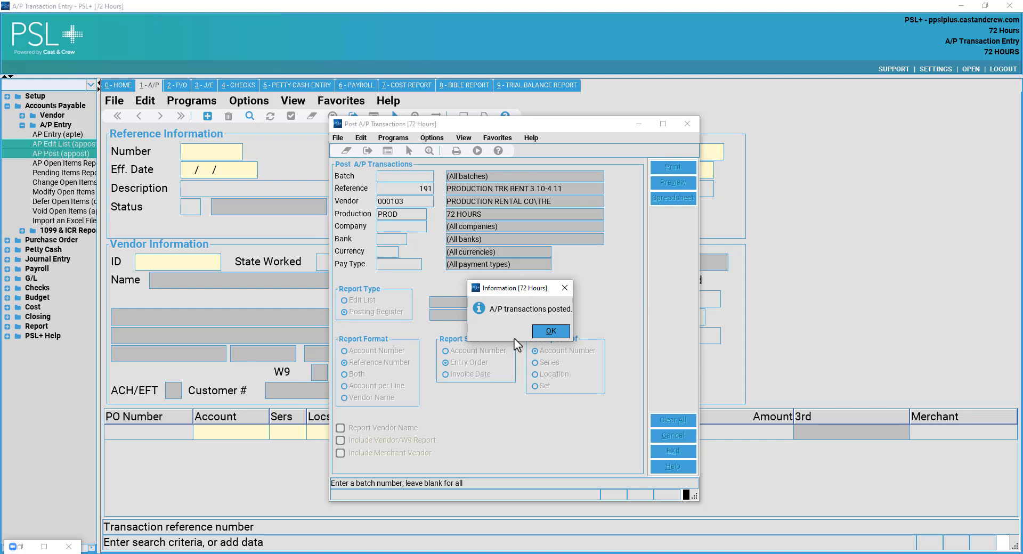
pyautogui.click(546, 335)
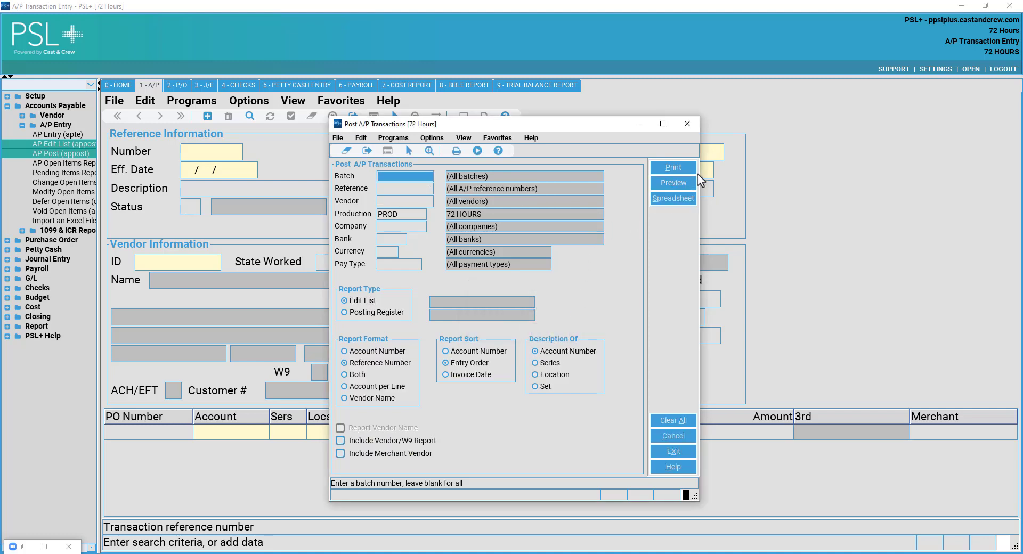
pyautogui.click(686, 125)
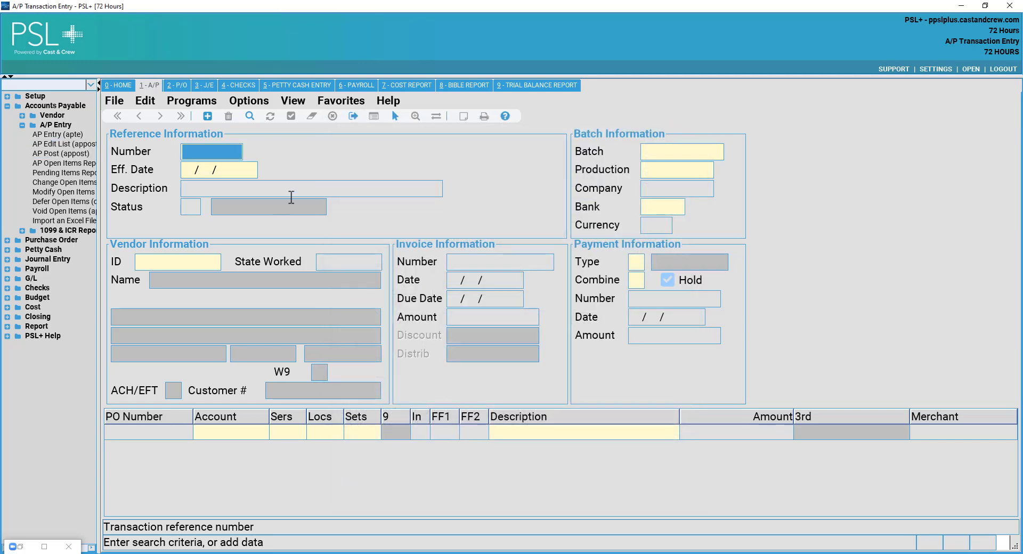
# Exit the A/P transaction form and launch Computer Check Printing from the Checks branch.
pyautogui.click(49, 125)
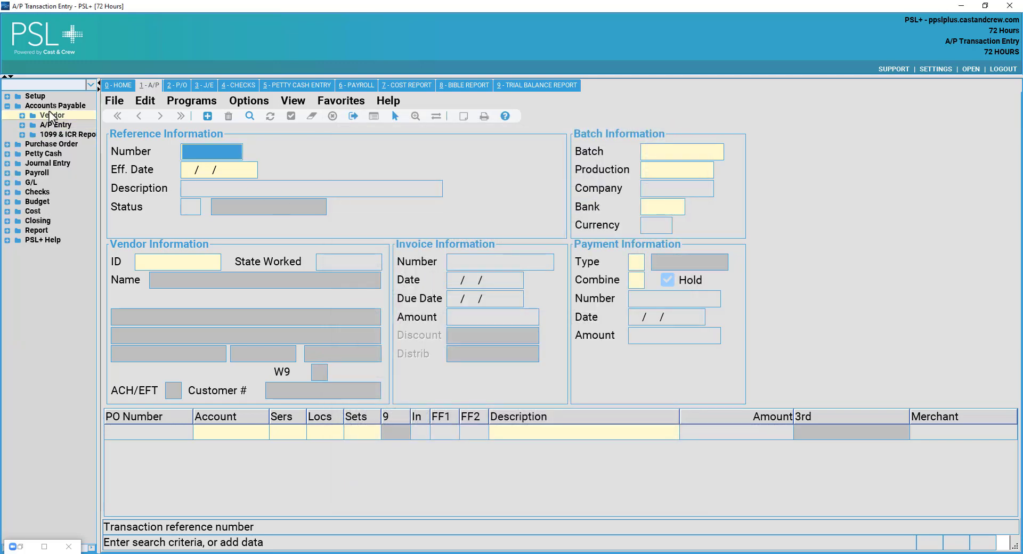
pyautogui.click(51, 115)
pyautogui.click(52, 115)
pyautogui.click(55, 106)
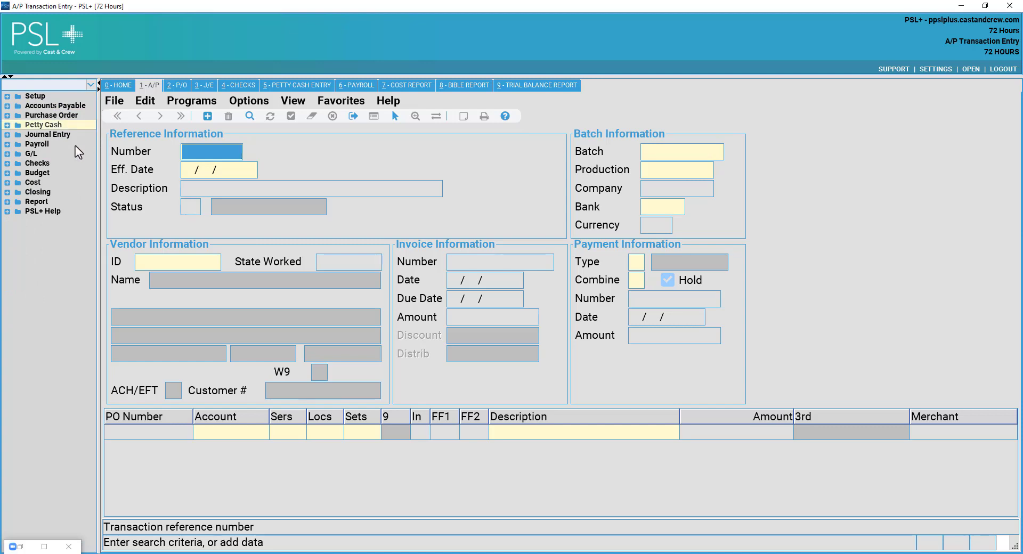
pyautogui.click(114, 101)
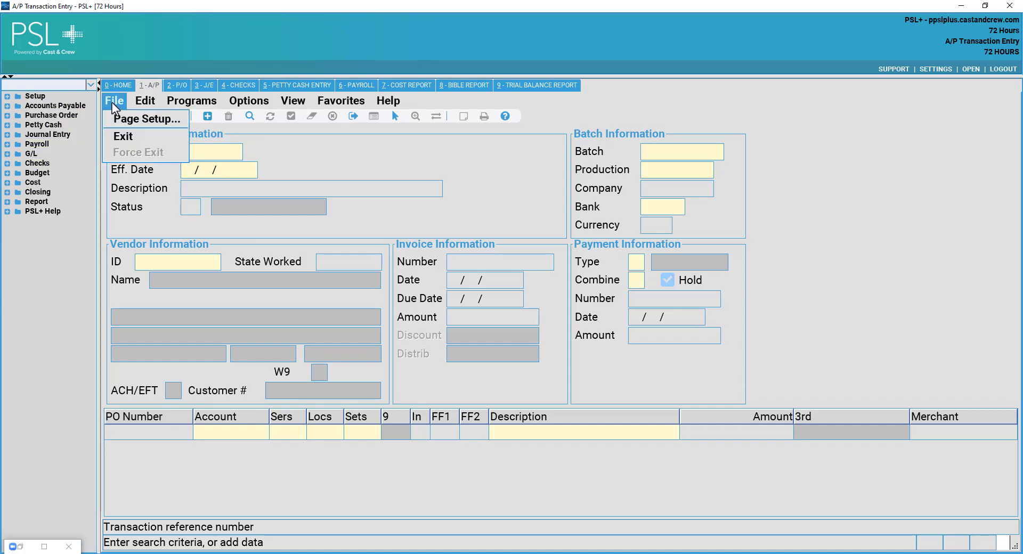
pyautogui.click(124, 140)
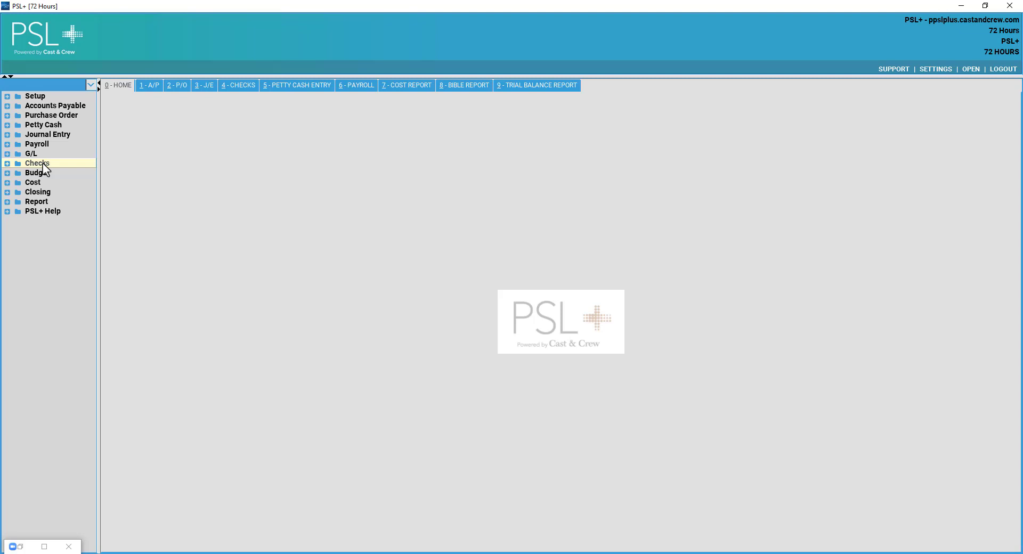
pyautogui.click(43, 164)
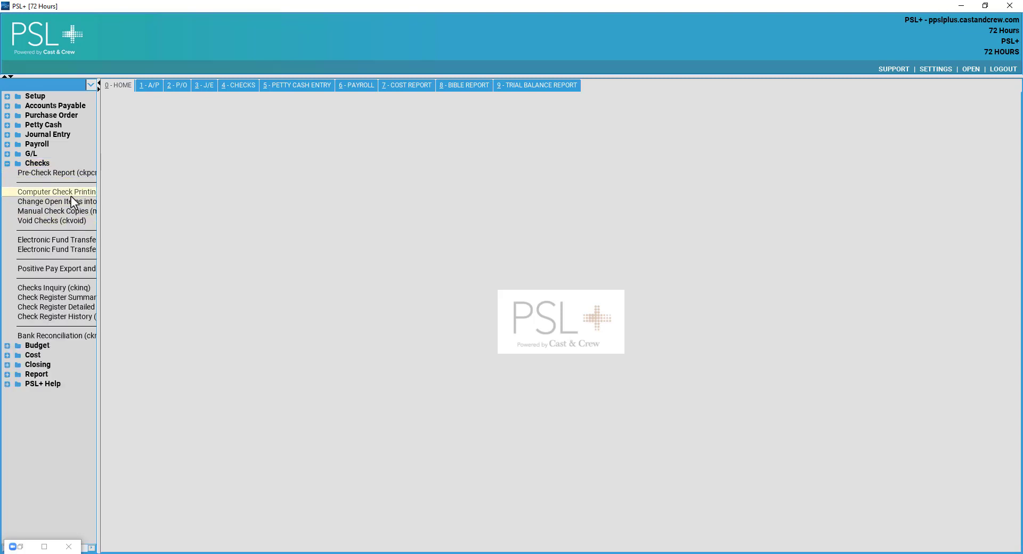
pyautogui.click(242, 87)
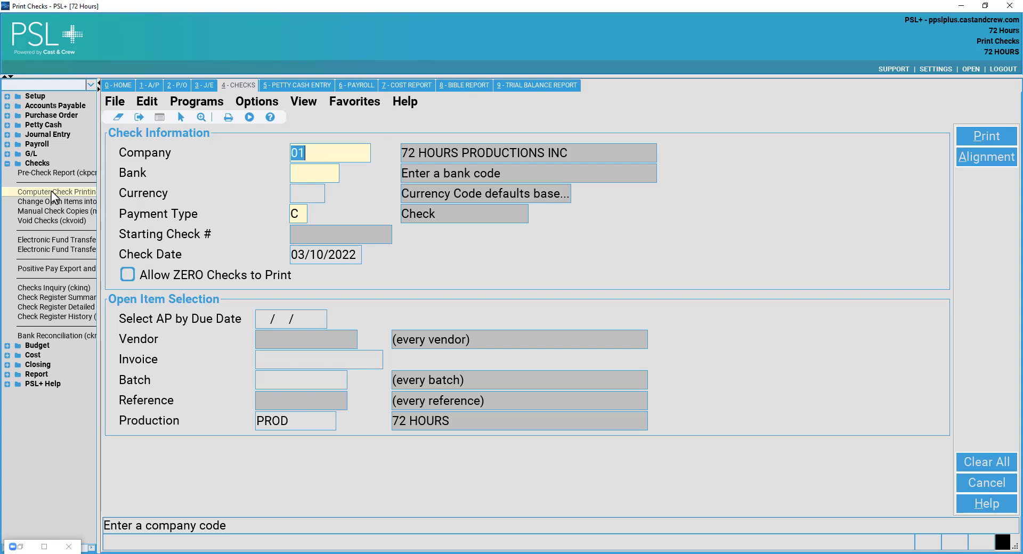
# Choose CNB, City National Bank, as the check run's bank from the Banks lookup.
pyautogui.click(337, 172)
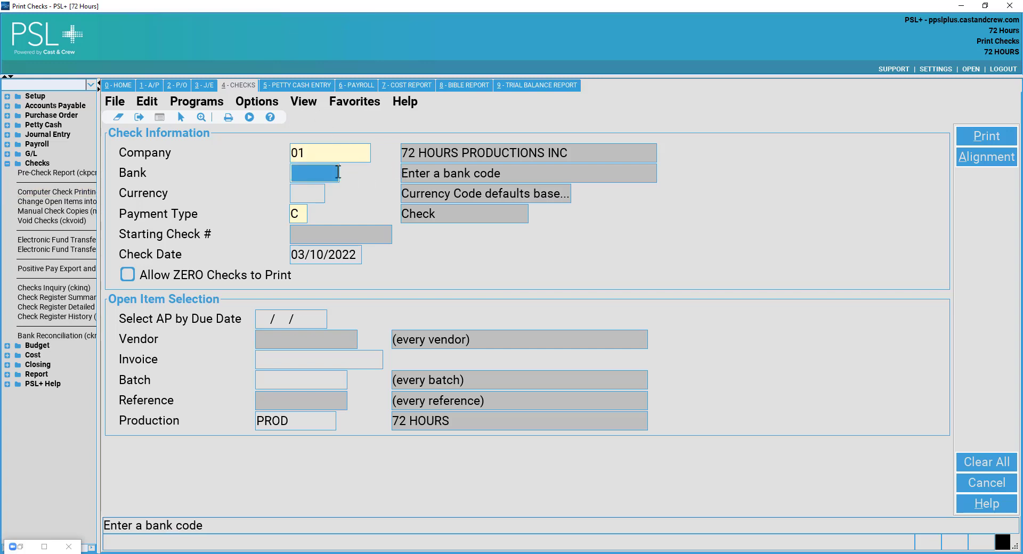
pyautogui.write('CNB')
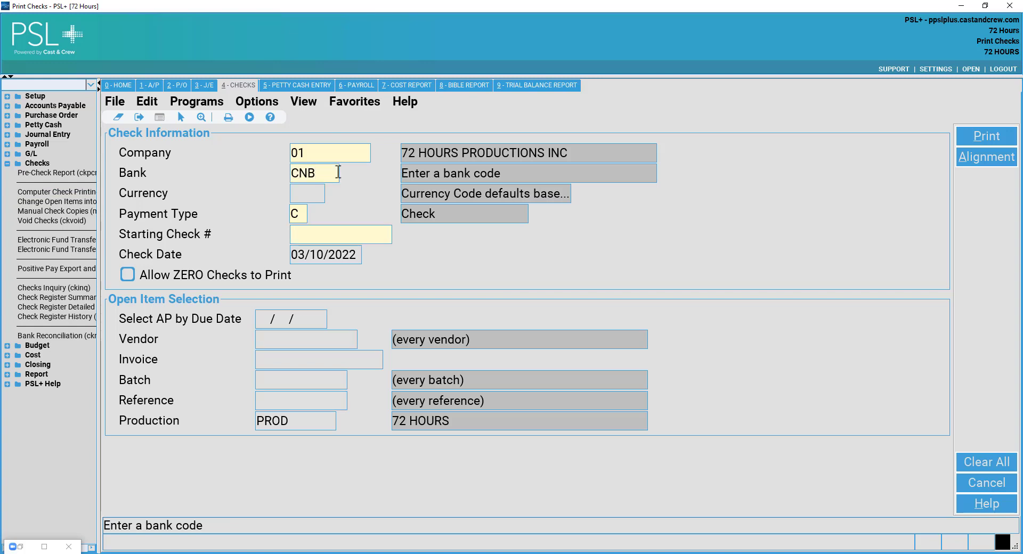
pyautogui.press('BackSpace')
pyautogui.press('BackSpace')
pyautogui.press('BackSpace')
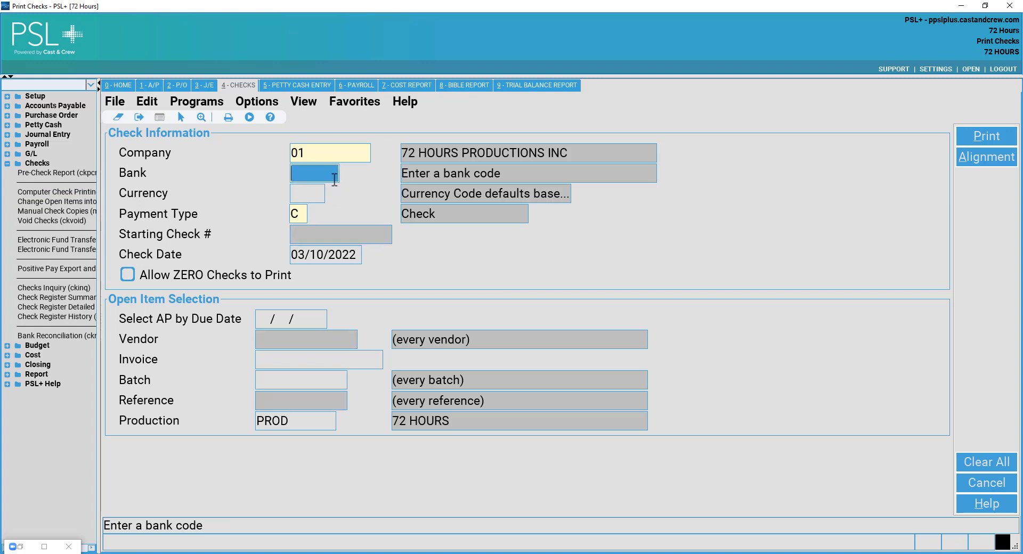
pyautogui.doubleClick(334, 178)
pyautogui.scroll(-1, 386, 244)
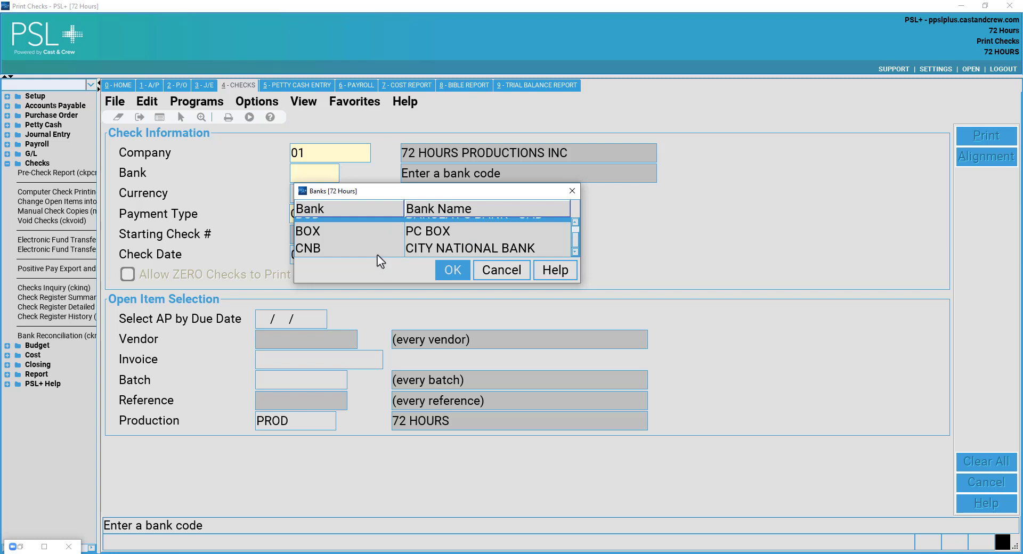
pyautogui.scroll(1, 327, 244)
pyautogui.scroll(-1, 344, 244)
pyautogui.click(347, 250)
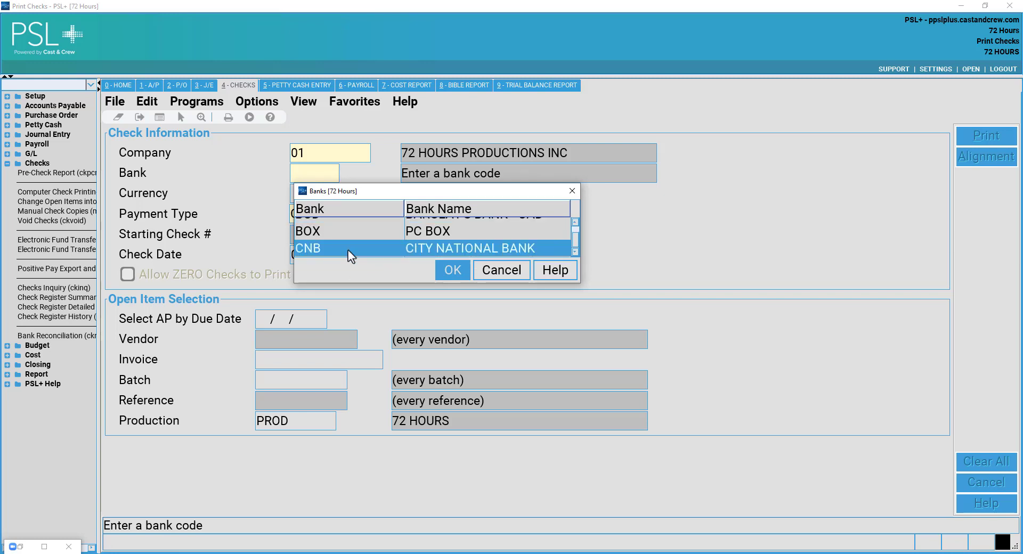
pyautogui.click(459, 277)
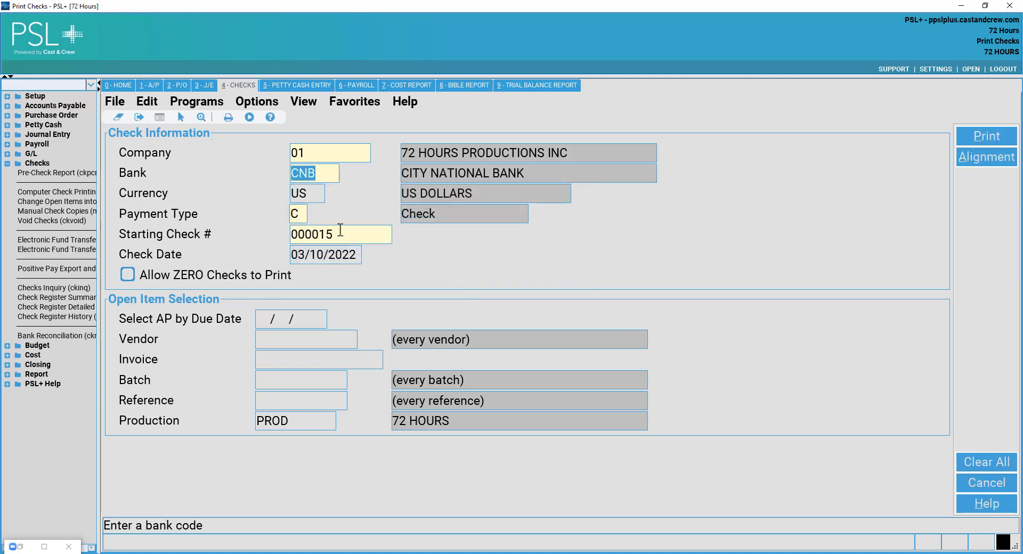
# Step through Currency US, Payment Type and Starting Check # 000015, then return to Bank.
pyautogui.click(318, 196)
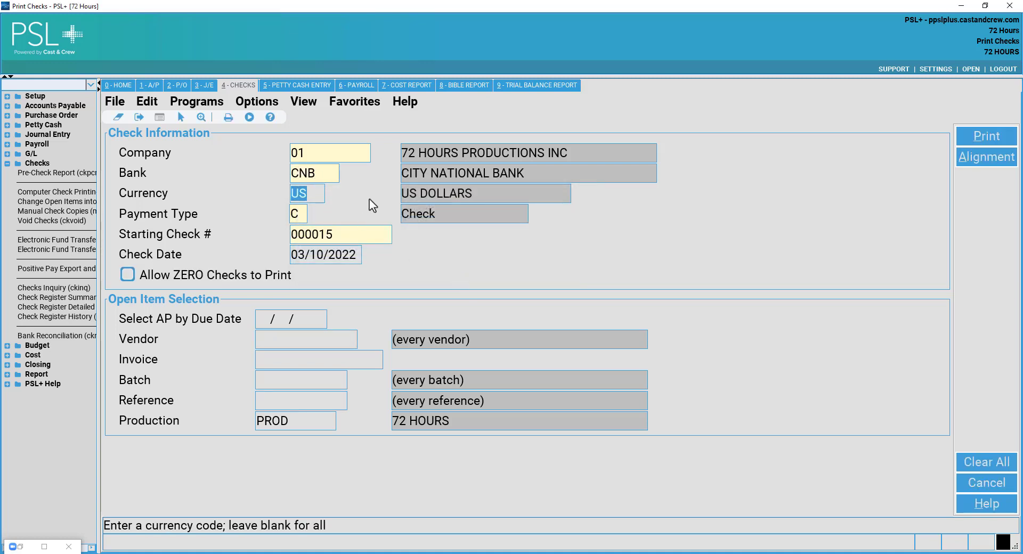
pyautogui.click(333, 180)
pyautogui.click(321, 193)
pyautogui.click(306, 212)
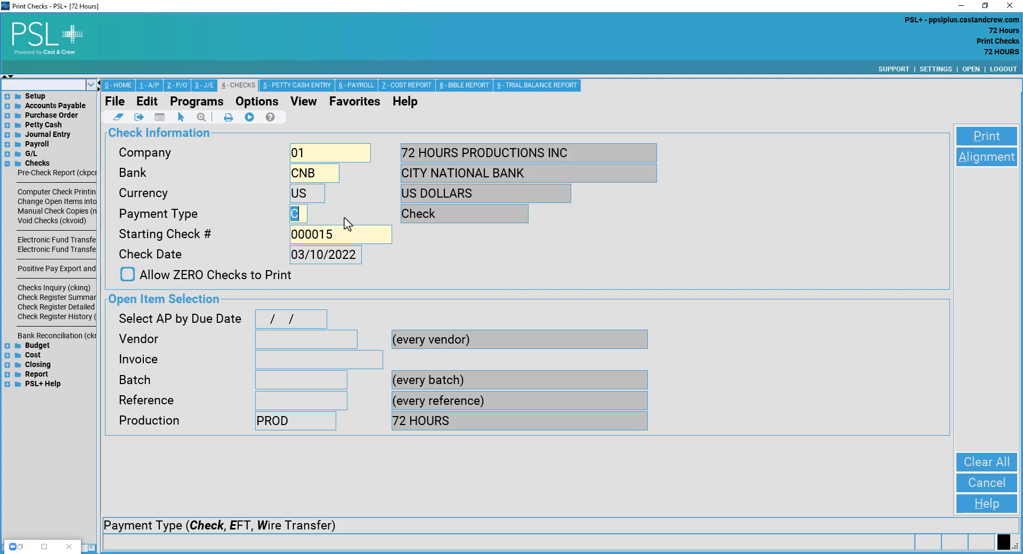
pyautogui.click(345, 239)
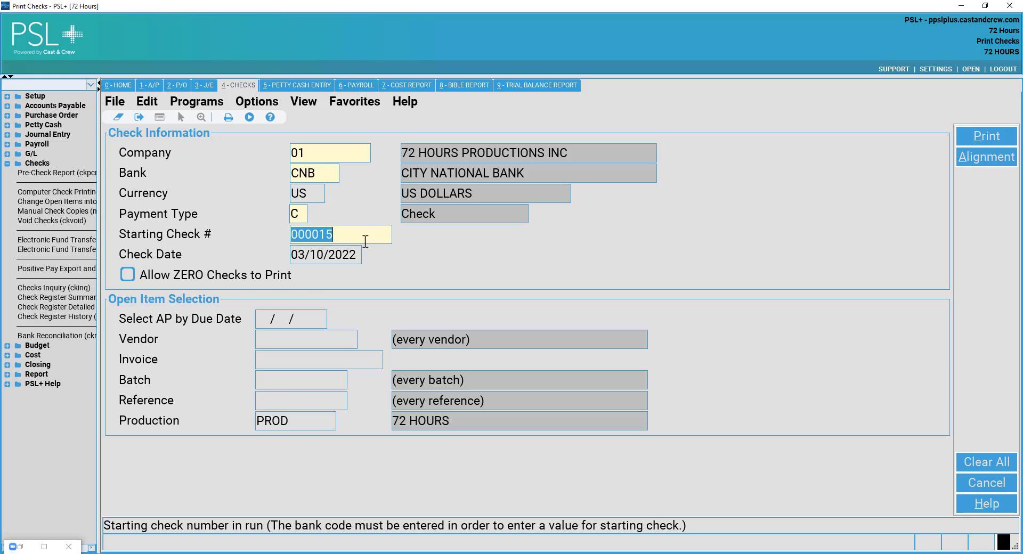
pyautogui.click(333, 181)
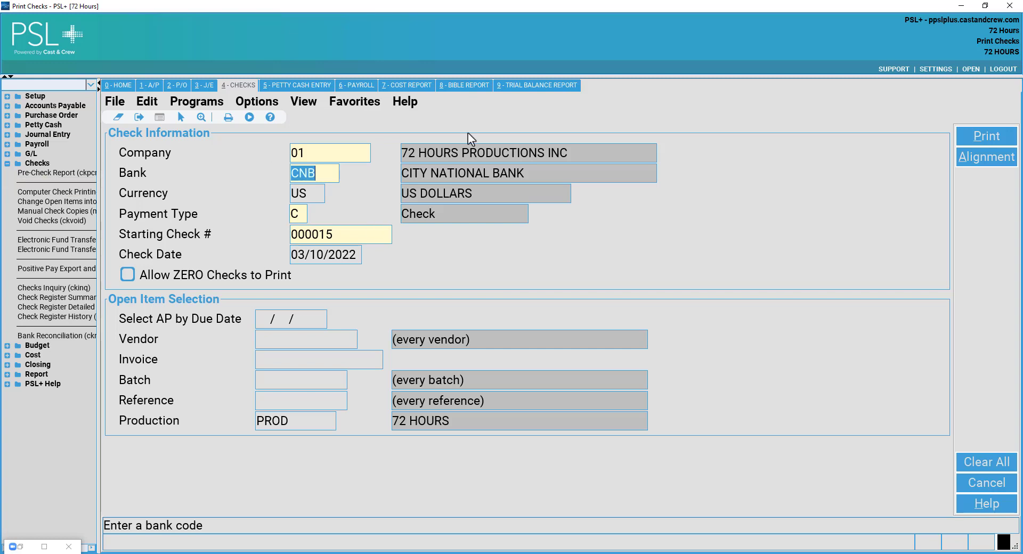
pyautogui.click(334, 170)
pyautogui.press('Tab')
pyautogui.hotkey('shift', 'Tab')
pyautogui.click(115, 102)
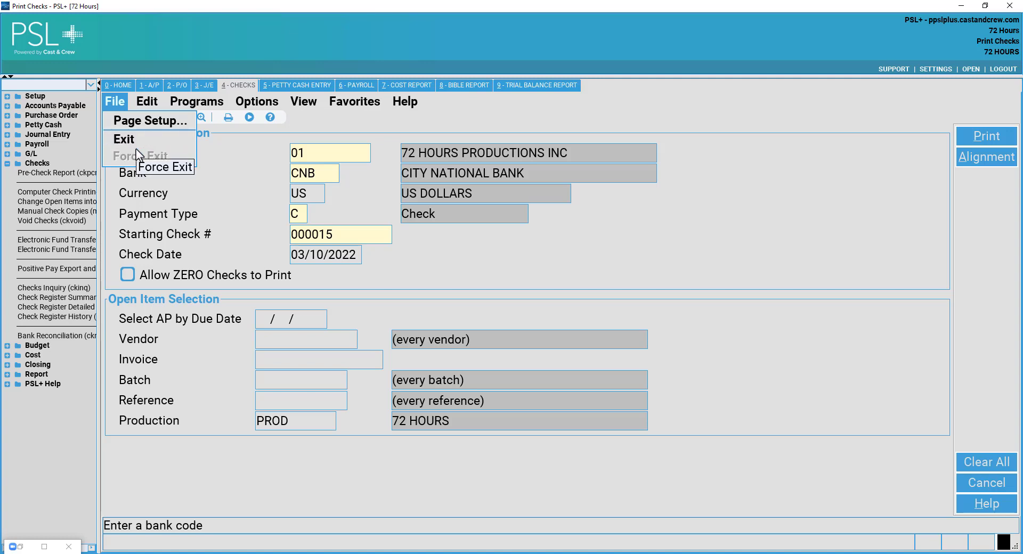
pyautogui.click(232, 237)
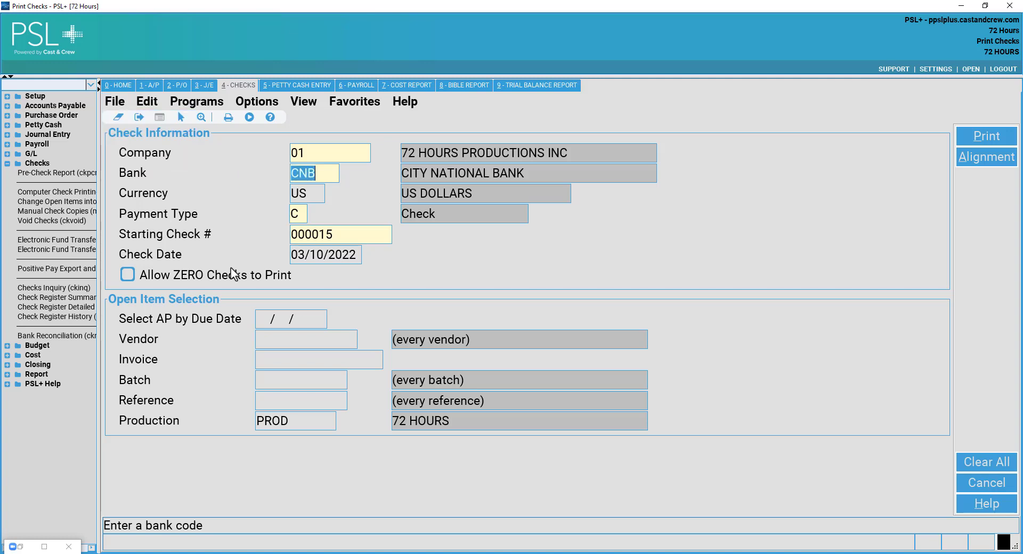
pyautogui.click(331, 254)
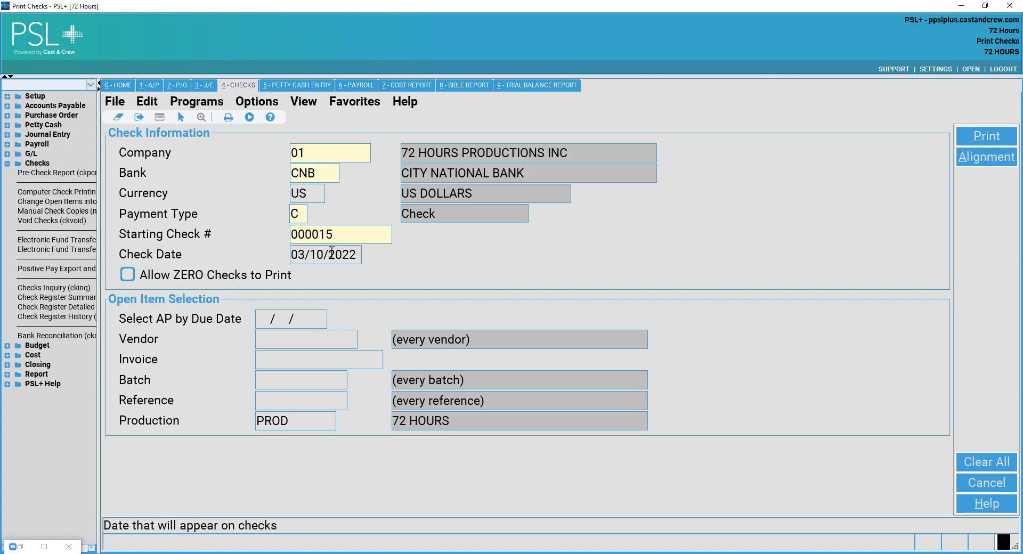
pyautogui.doubleClick(331, 254)
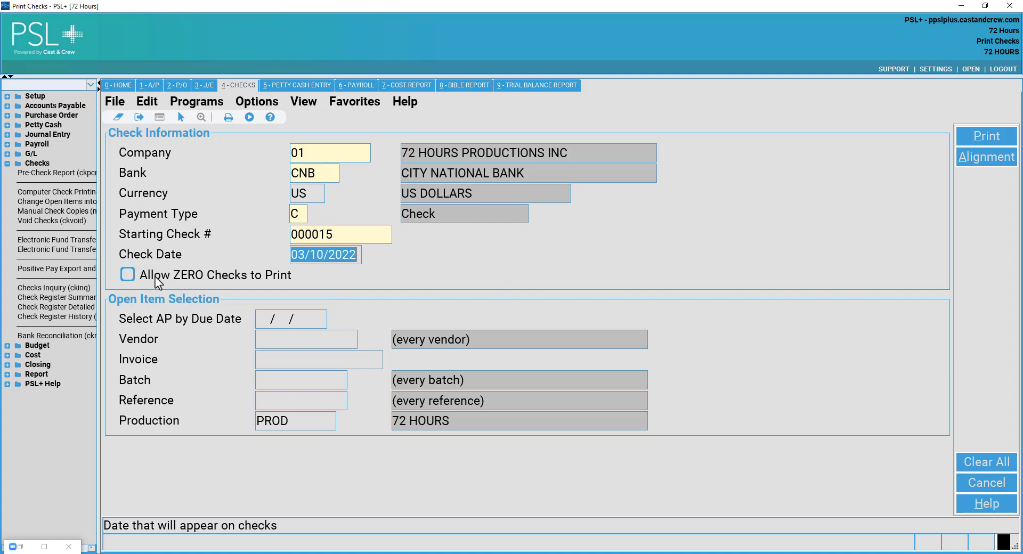
pyautogui.click(155, 277)
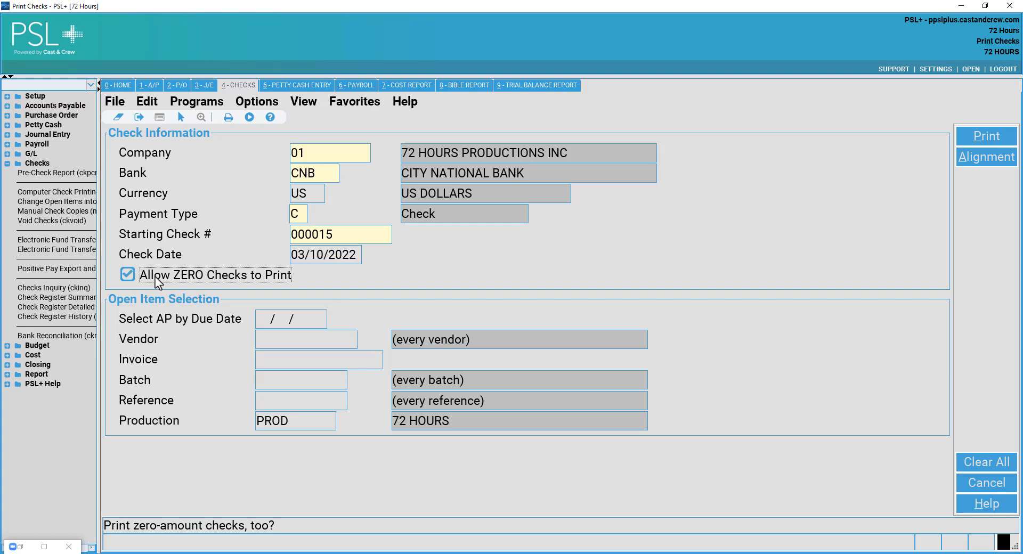
pyautogui.click(155, 276)
pyautogui.click(268, 322)
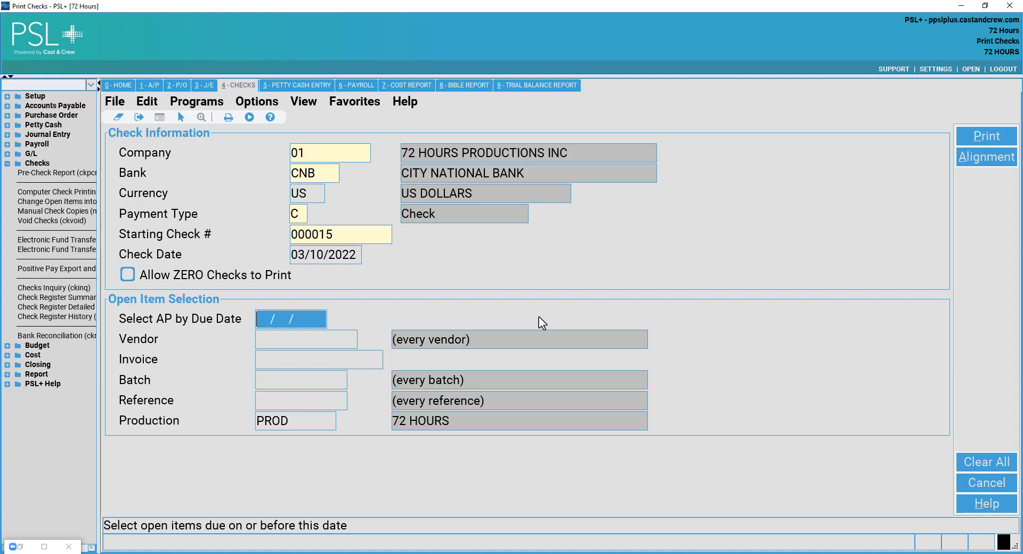
# Clear the due date filter, enter vendor 103, and dismiss the invoice lookup without choosing.
pyautogui.write('03/')
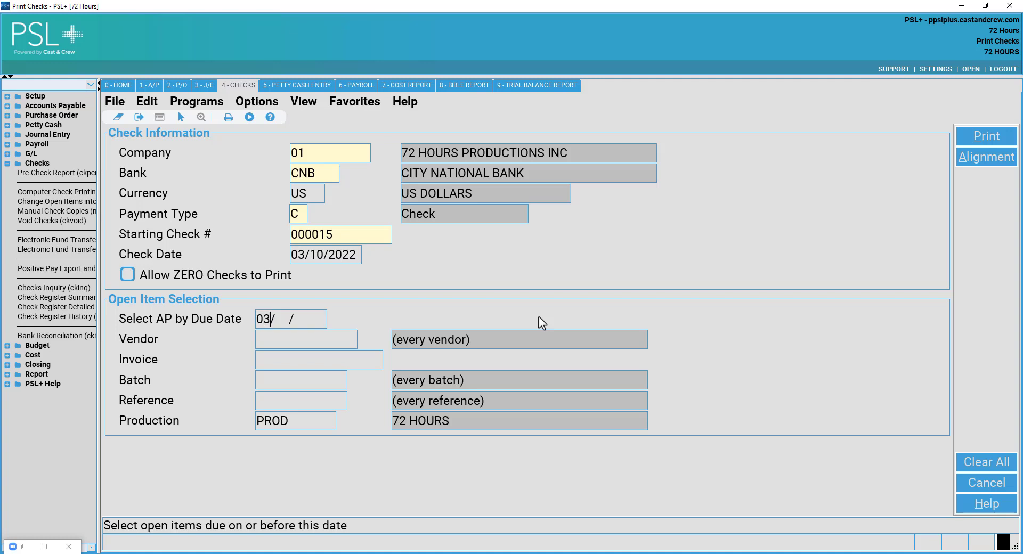
pyautogui.write('10/2022')
pyautogui.press('BackSpace')
pyautogui.press('BackSpace')
pyautogui.press('BackSpace')
pyautogui.press('BackSpace')
pyautogui.press('BackSpace')
pyautogui.press('BackSpace')
pyautogui.press('BackSpace')
pyautogui.press('BackSpace')
pyautogui.press('Tab')
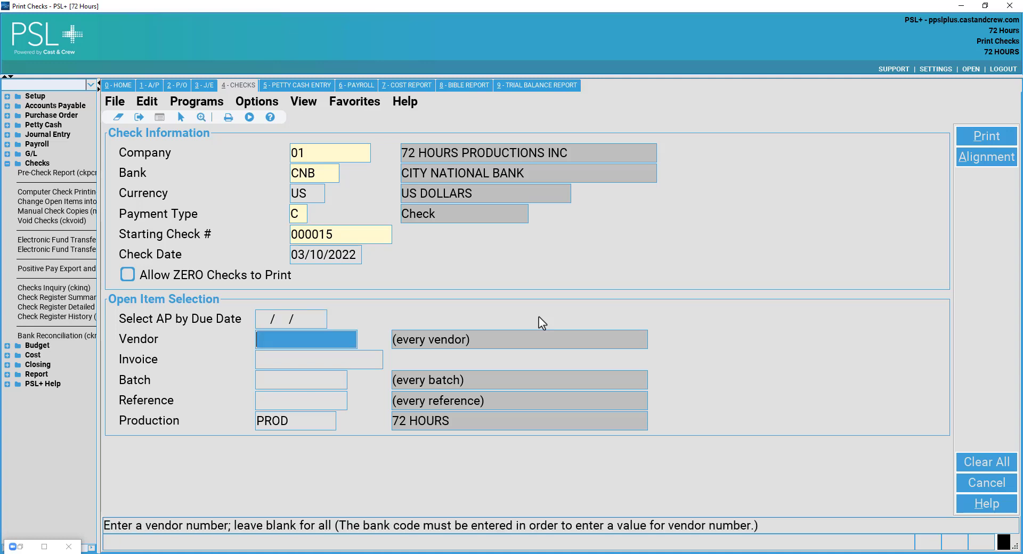
pyautogui.write('10')
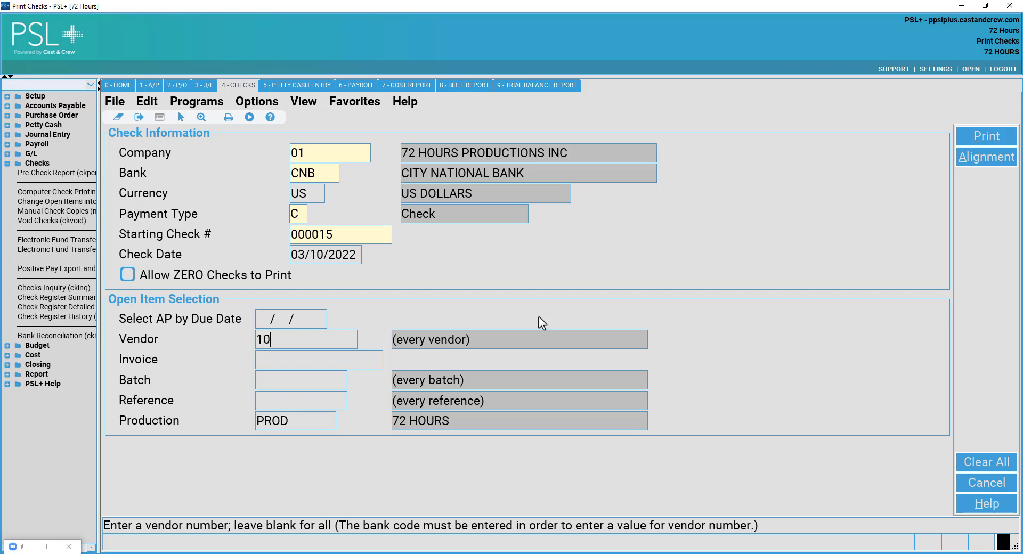
pyautogui.write('3')
pyautogui.press('Tab')
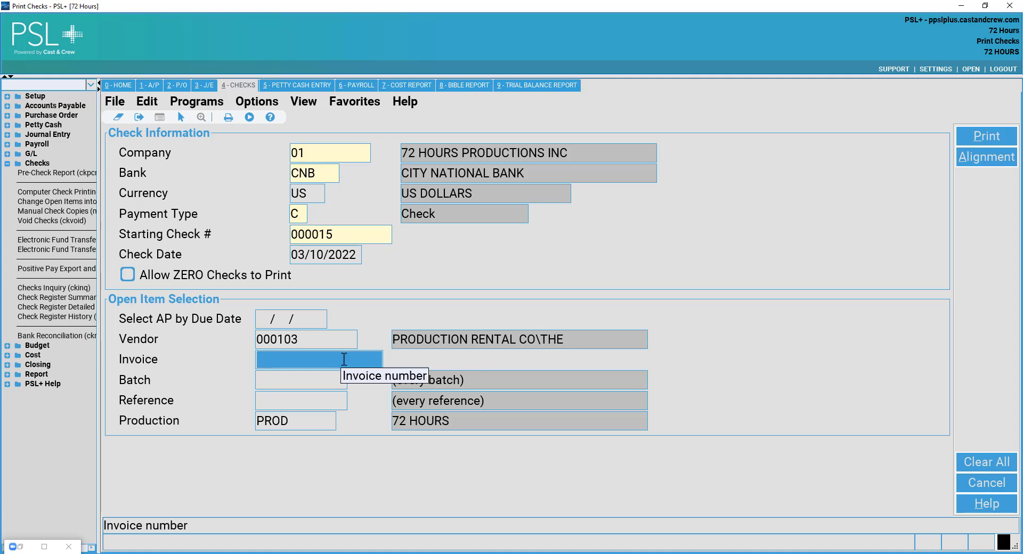
pyautogui.doubleClick(312, 363)
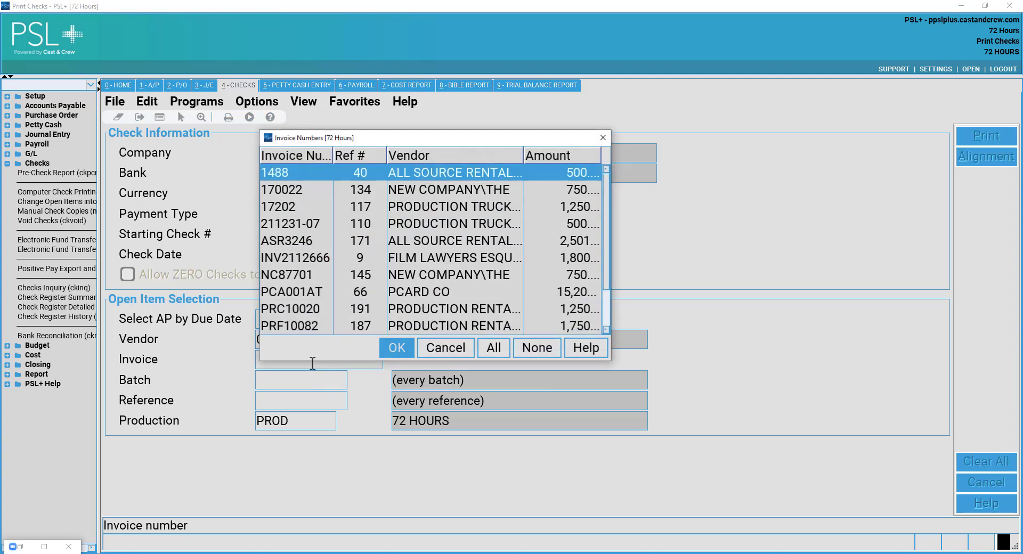
pyautogui.click(433, 346)
# Set the reference filter to 191 for invoice PRC10020.
pyautogui.click(285, 384)
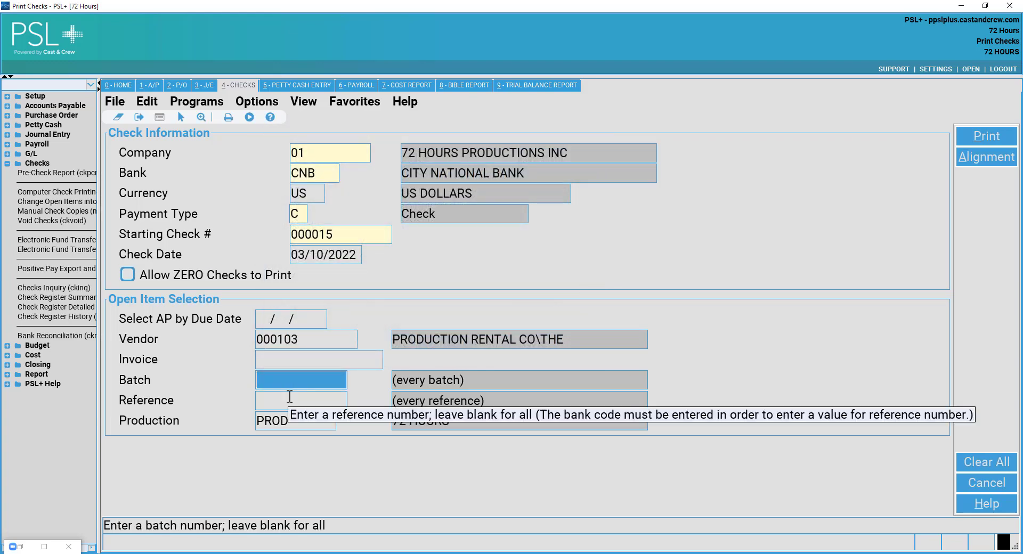
pyautogui.click(290, 396)
pyautogui.doubleClick(290, 396)
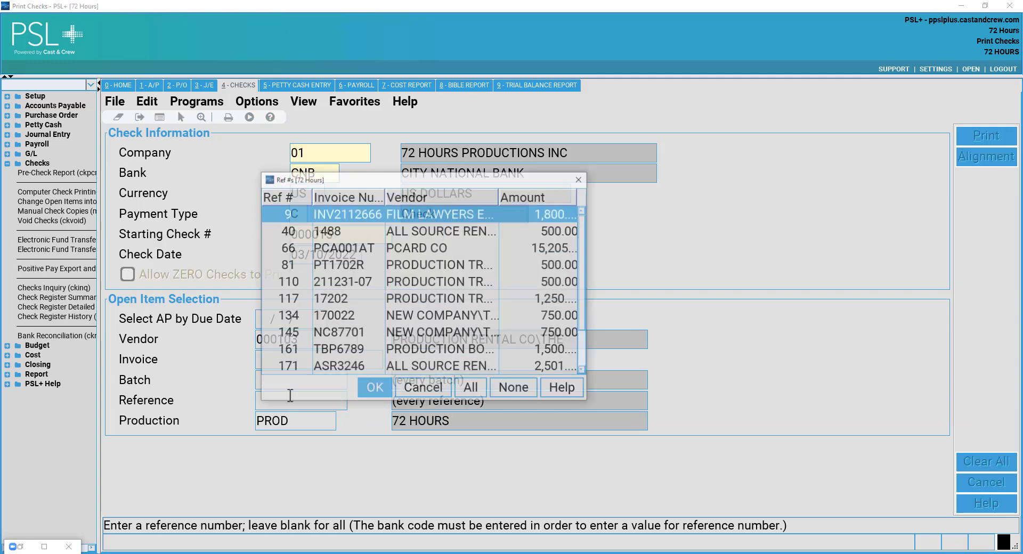
pyautogui.scroll(-1, 314, 256)
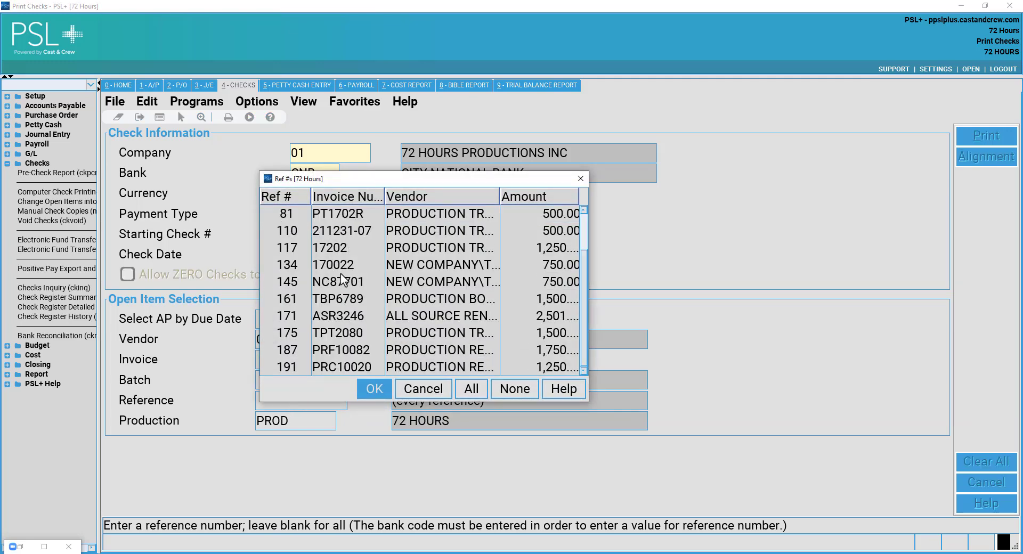
pyautogui.click(356, 366)
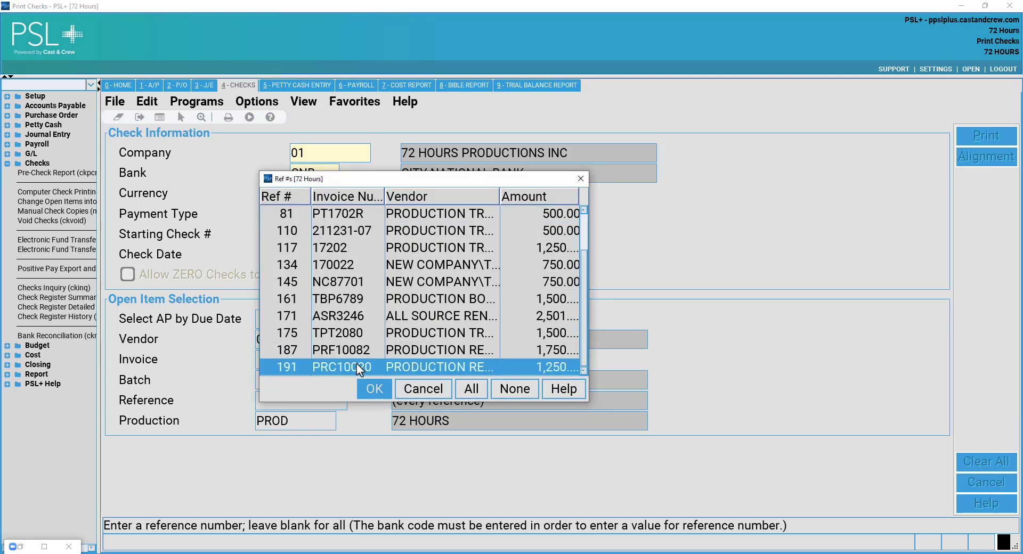
pyautogui.click(375, 389)
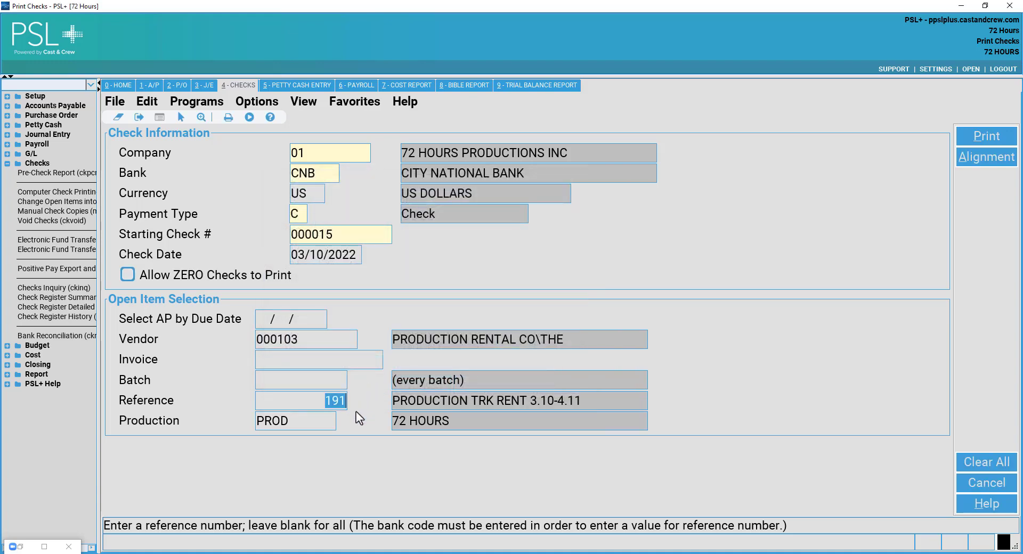
pyautogui.click(316, 338)
pyautogui.click(342, 398)
# Print check run #27 for one check past the check-stock warning, and open Print settings.
pyautogui.click(966, 135)
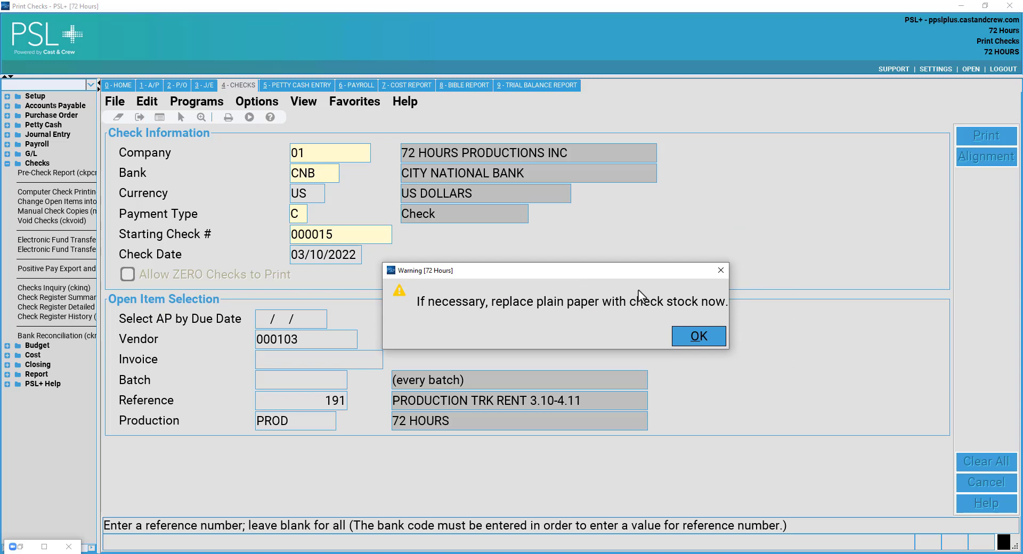
pyautogui.click(703, 338)
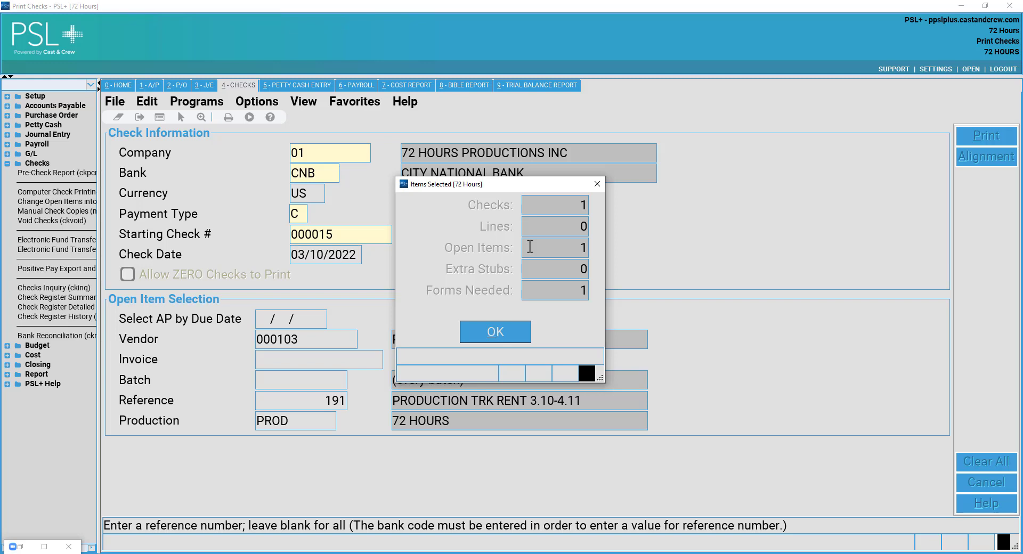
pyautogui.click(514, 331)
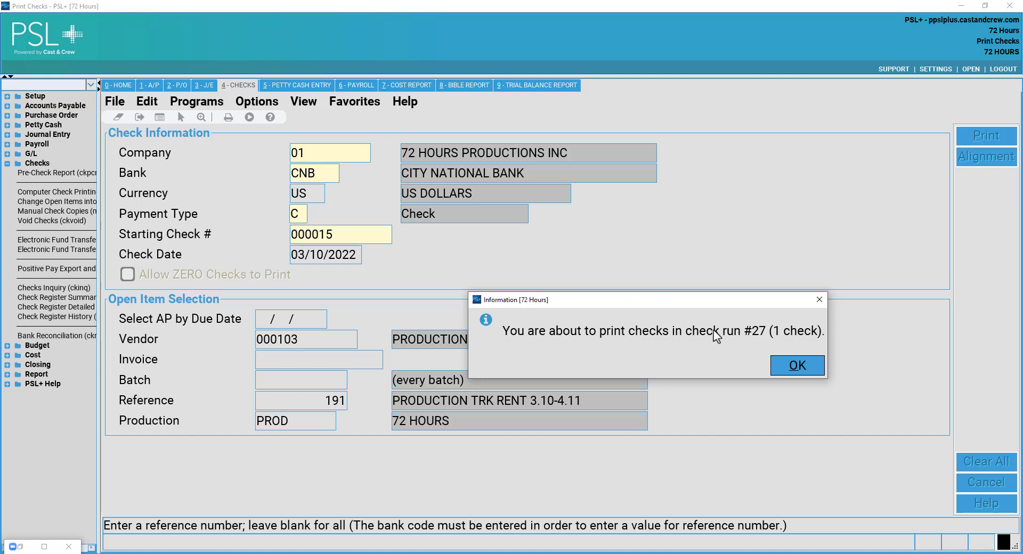
pyautogui.click(796, 366)
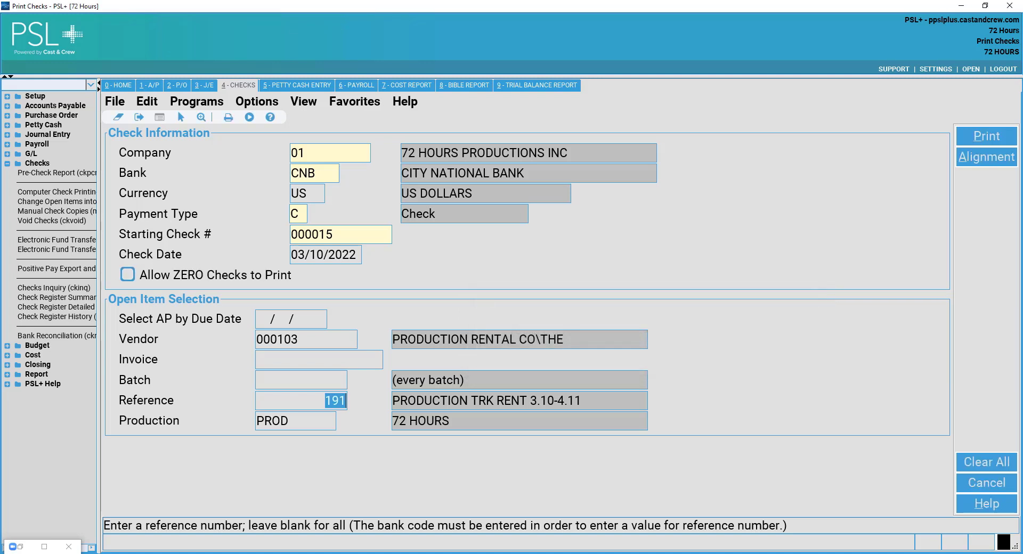
pyautogui.hotkey('alt', 'p')
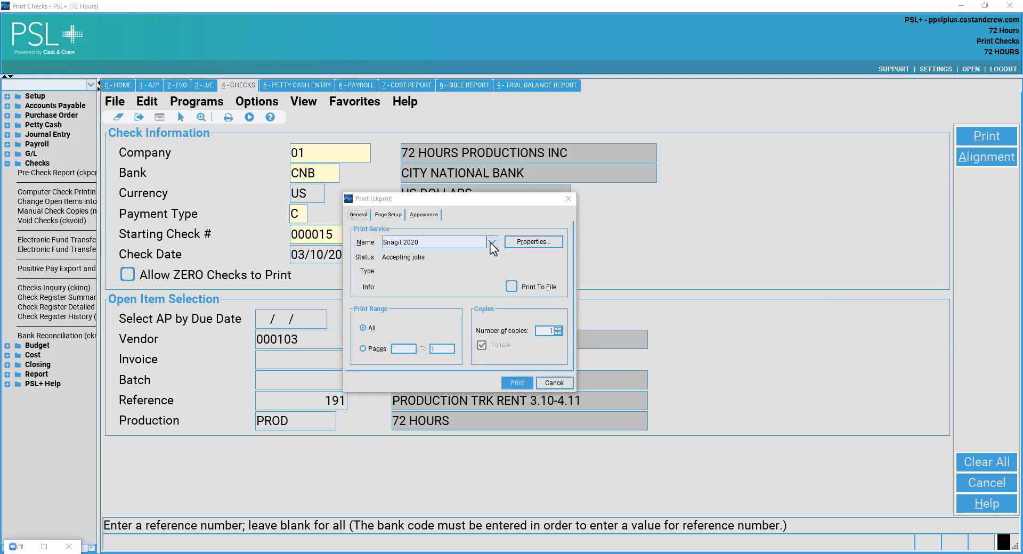
# Leave Snagit 2020 as the printer and cancel the Print dialog without printing.
pyautogui.click(492, 242)
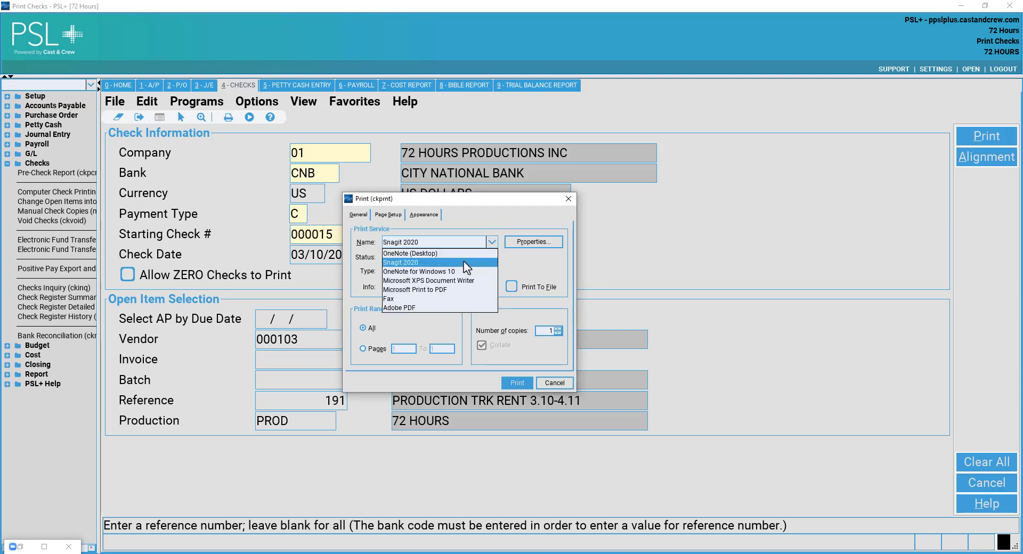
pyautogui.click(486, 243)
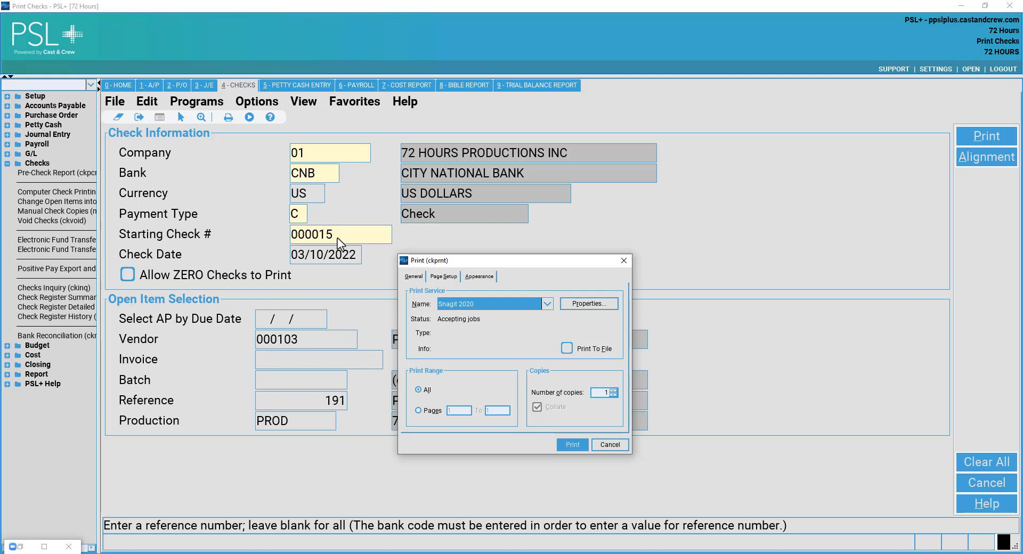
pyautogui.click(613, 447)
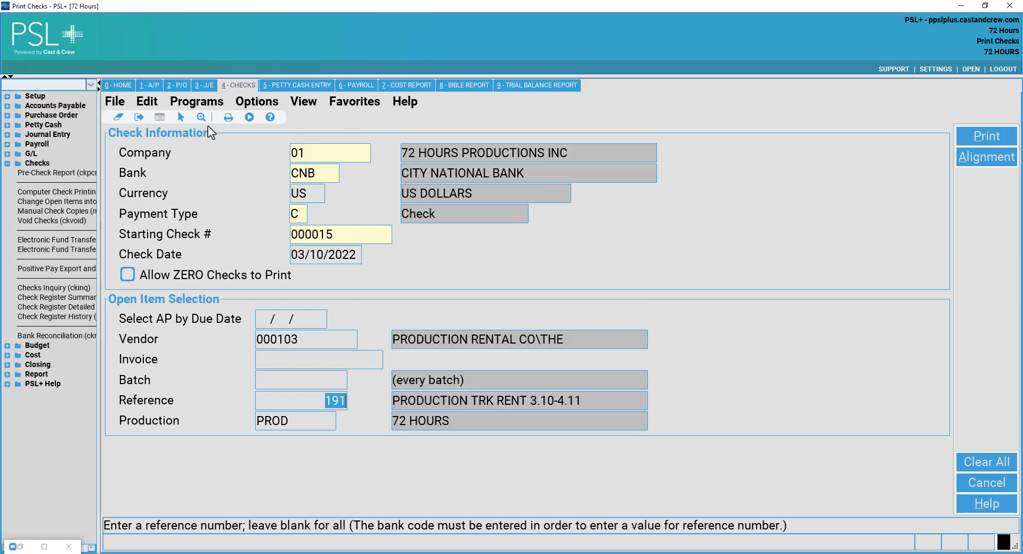
# Exit Print Checks via File > Exit and open J/E Transaction Entry under Journal Entry.
pyautogui.click(115, 104)
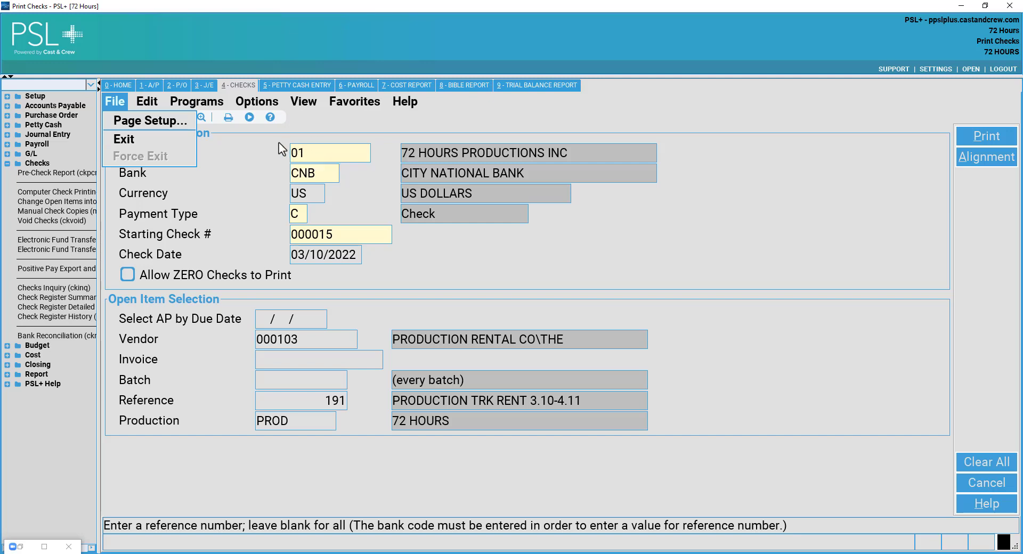
pyautogui.click(146, 85)
pyautogui.click(117, 104)
pyautogui.click(133, 138)
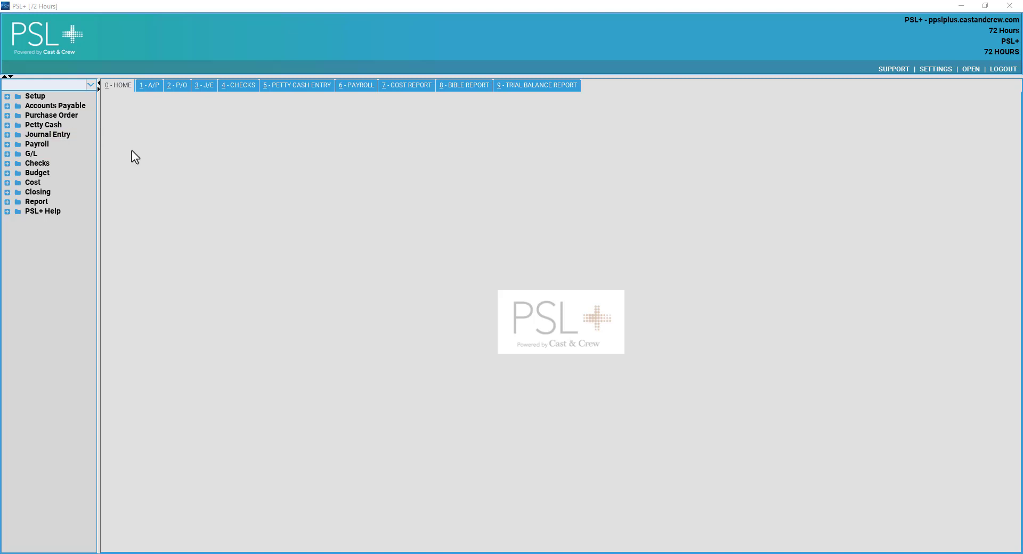
pyautogui.click(68, 137)
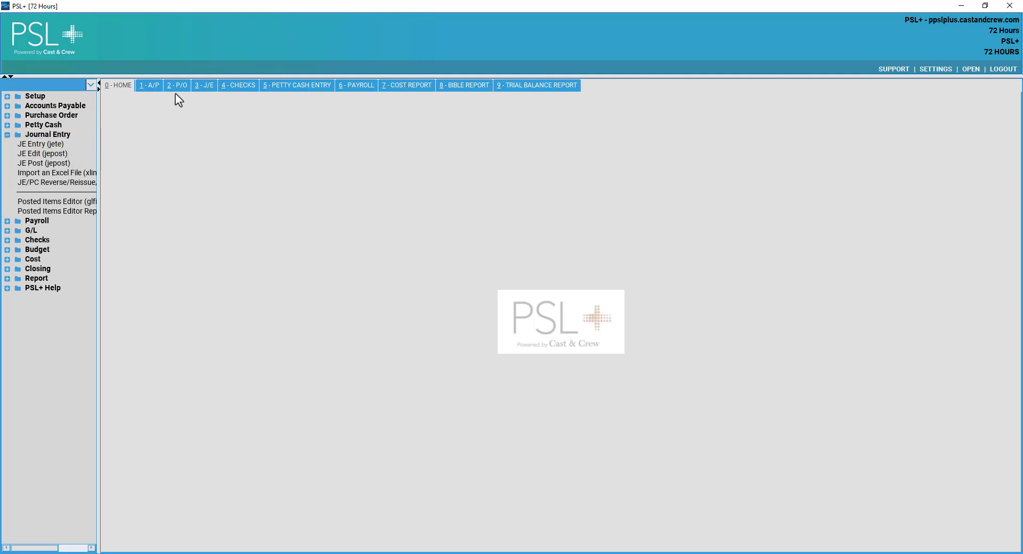
pyautogui.click(204, 88)
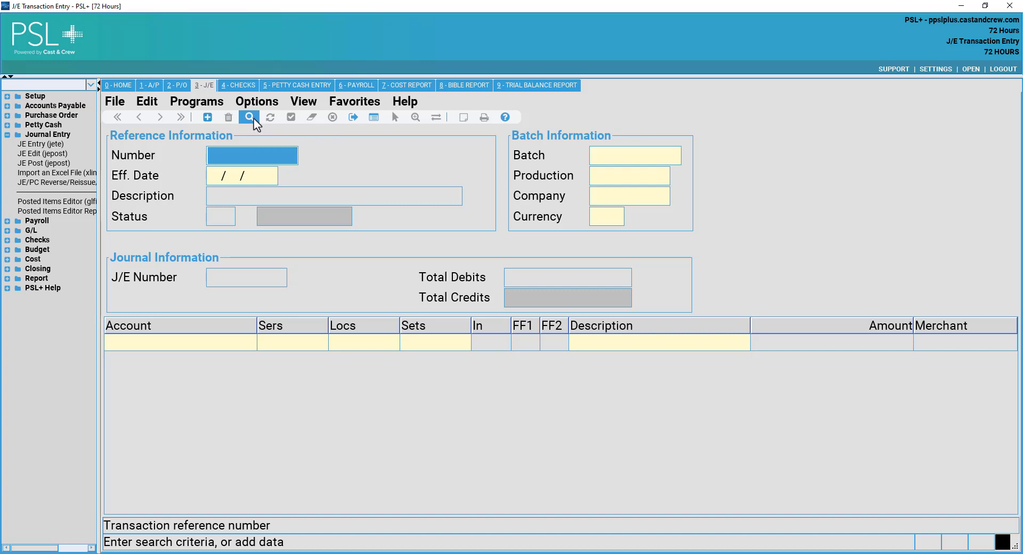
pyautogui.click(254, 119)
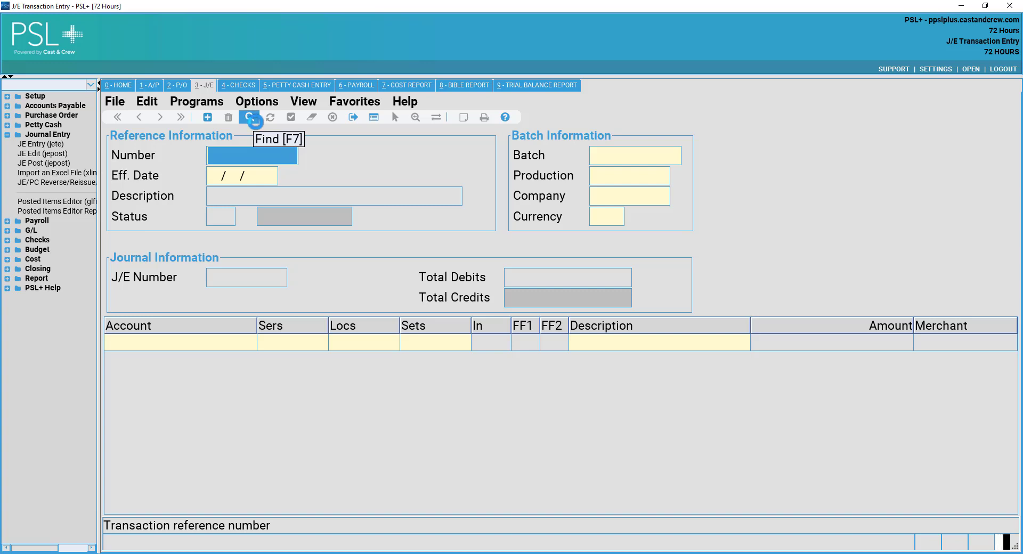
pyautogui.click(253, 118)
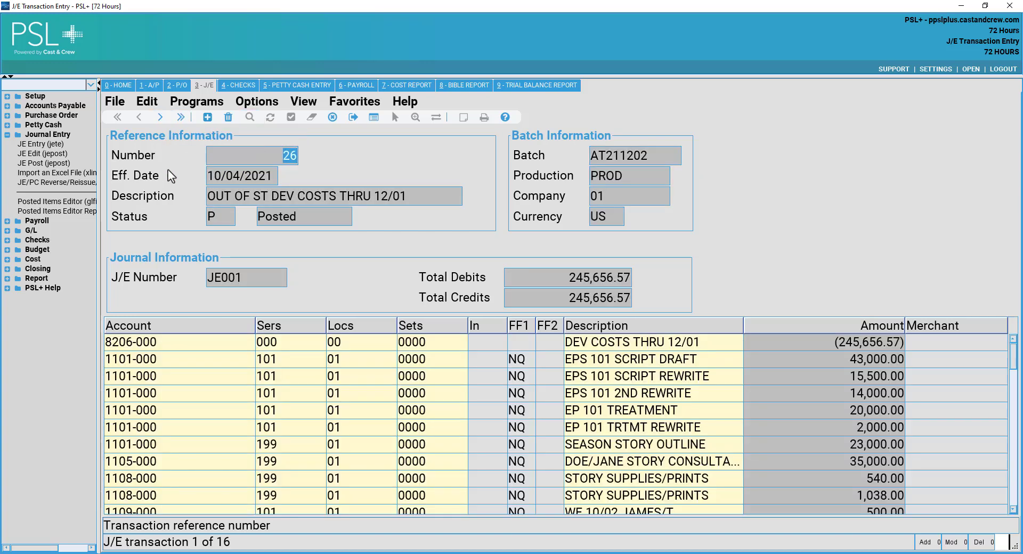
pyautogui.click(160, 117)
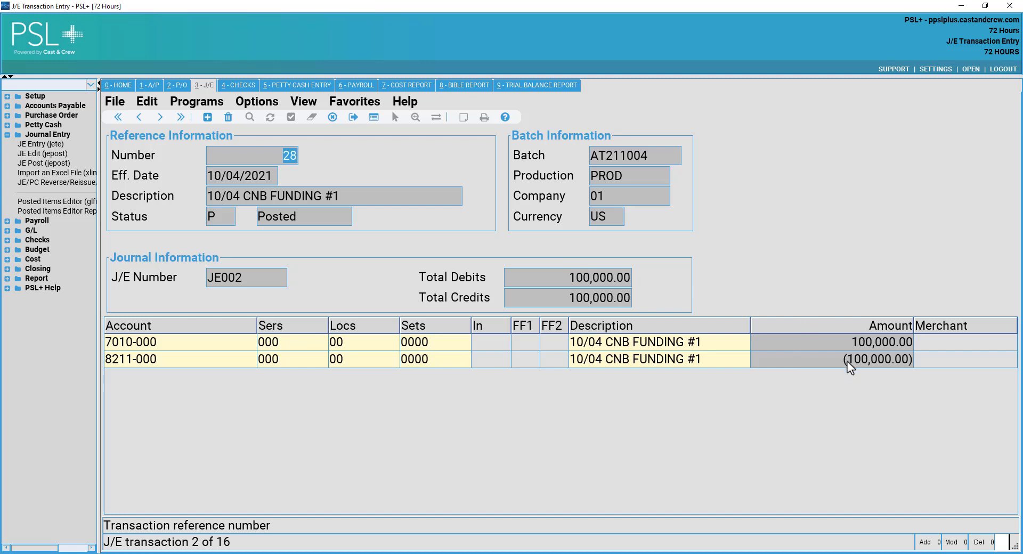
pyautogui.click(220, 345)
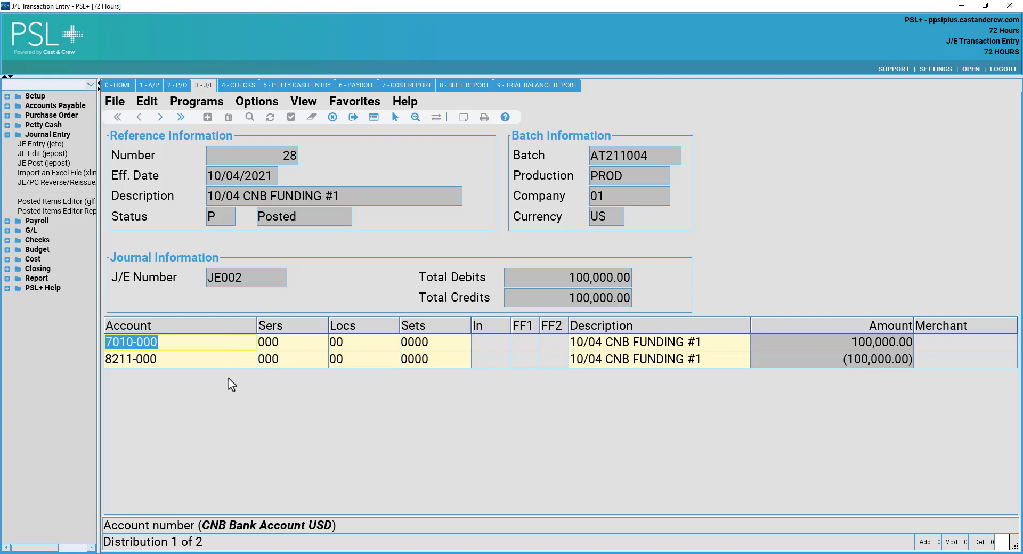
pyautogui.click(161, 365)
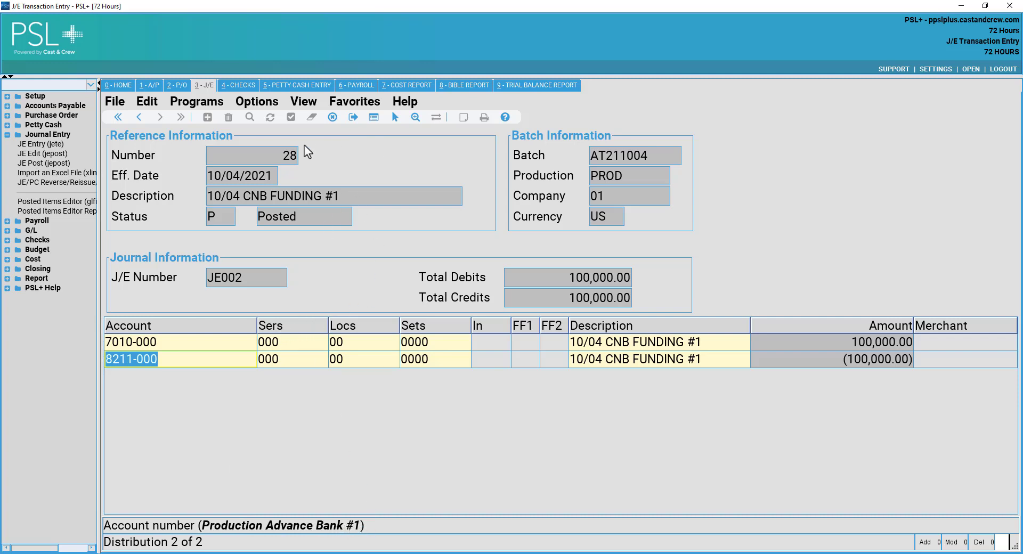
pyautogui.click(337, 117)
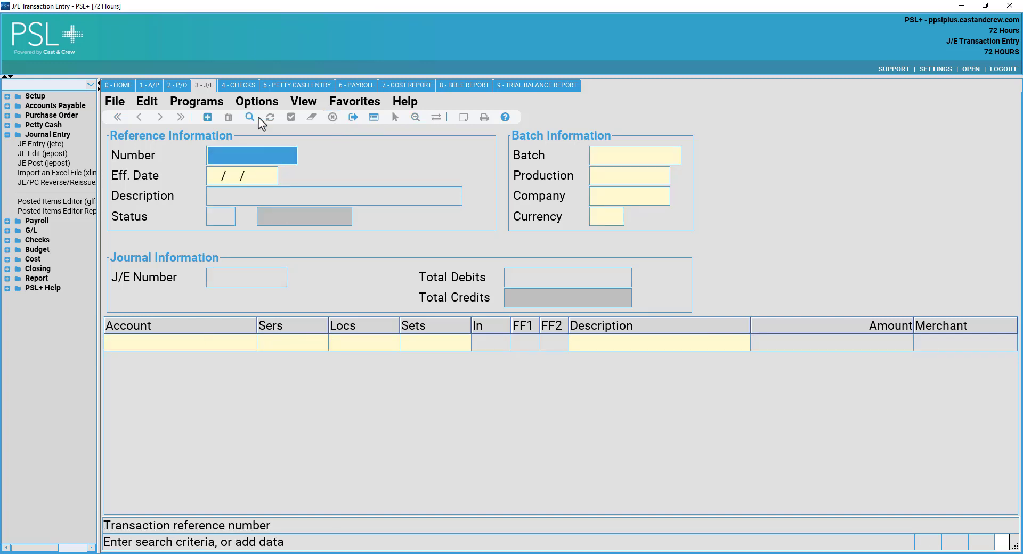
# Add a new journal entry described CNB BANK FUNDING in batch JS220310 with currency US.
pyautogui.click(208, 117)
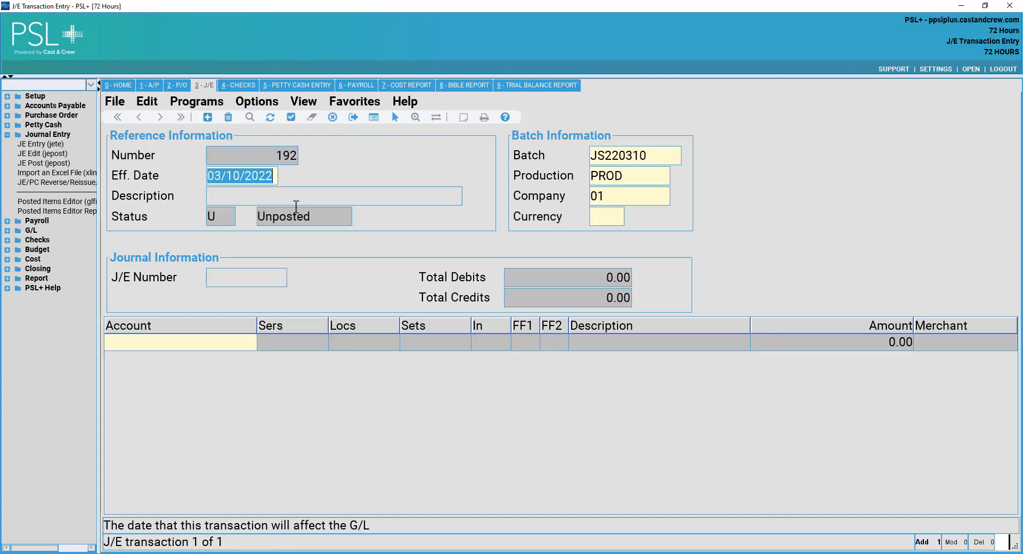
pyautogui.click(299, 198)
pyautogui.write('CN')
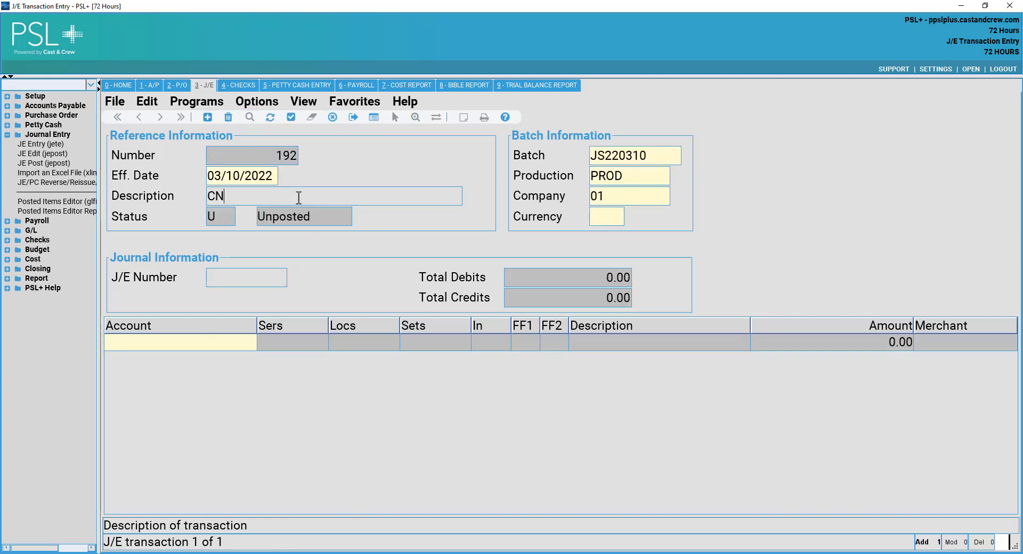
pyautogui.write('B BANK FUNDING')
pyautogui.press('Tab')
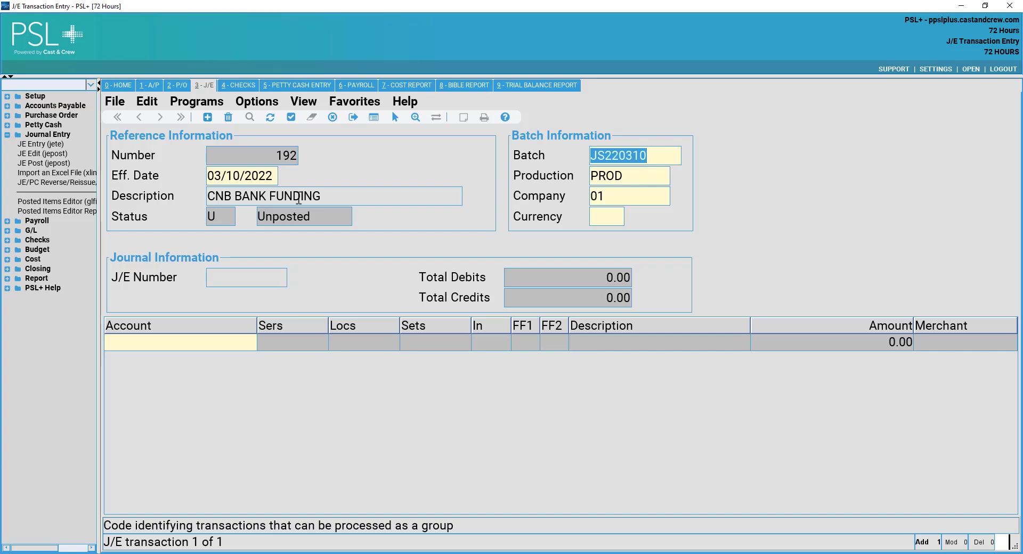
pyautogui.press('Tab')
pyautogui.press('Tab')
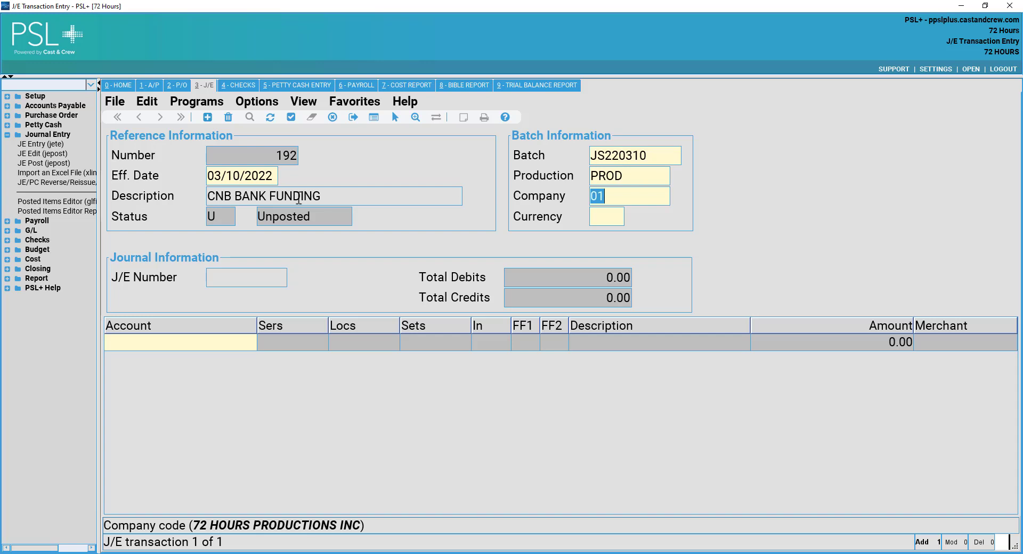
pyautogui.press('Tab')
pyautogui.write('US')
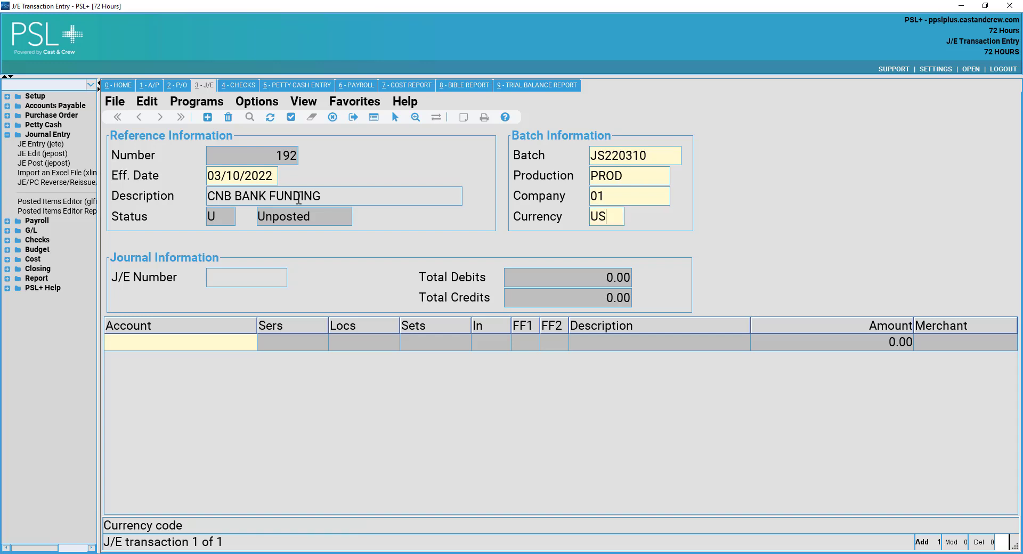
pyautogui.press('Tab')
# Set the J/E number to JE0012 after rejecting duplicate JE0011.
pyautogui.write('JE')
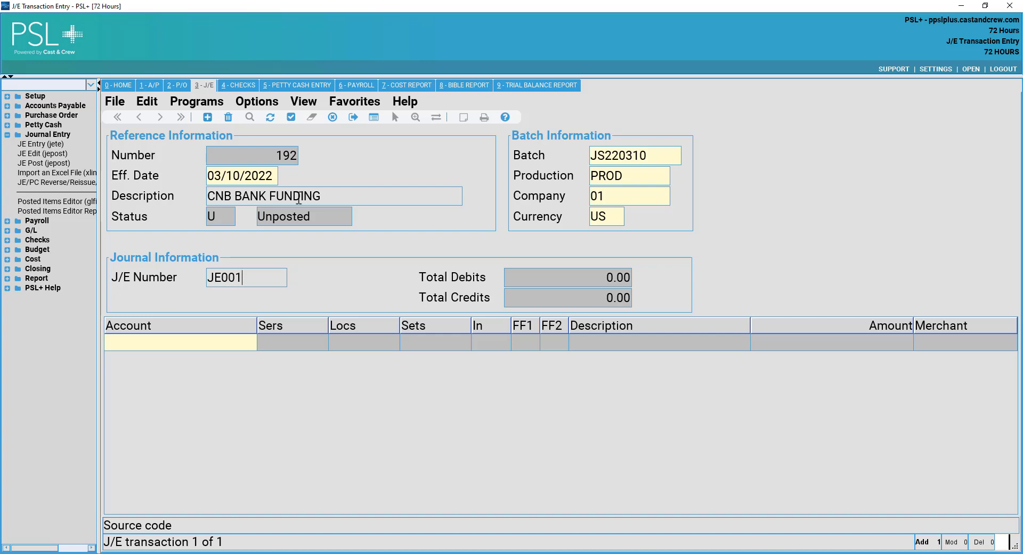
pyautogui.write('0011')
pyautogui.press('Tab')
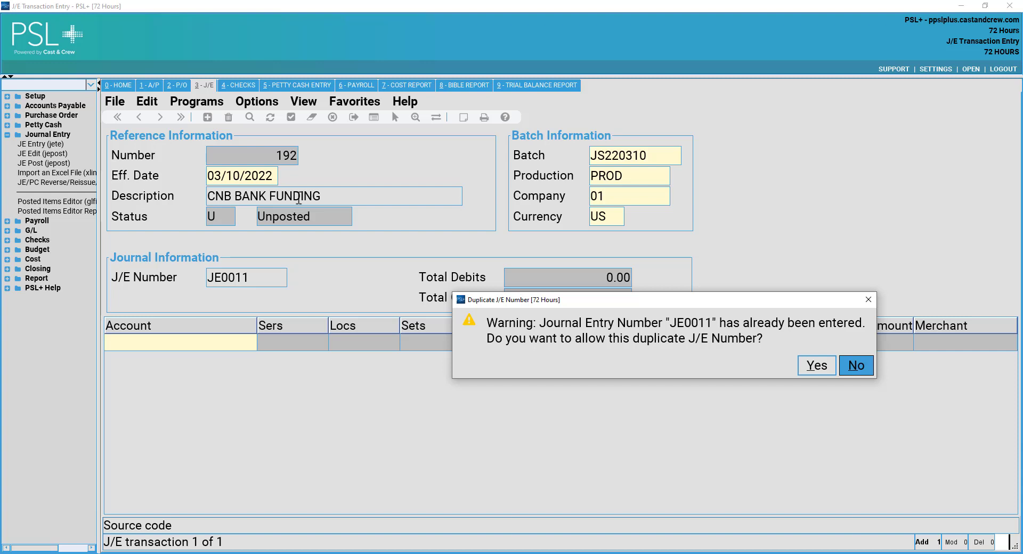
pyautogui.press('Return')
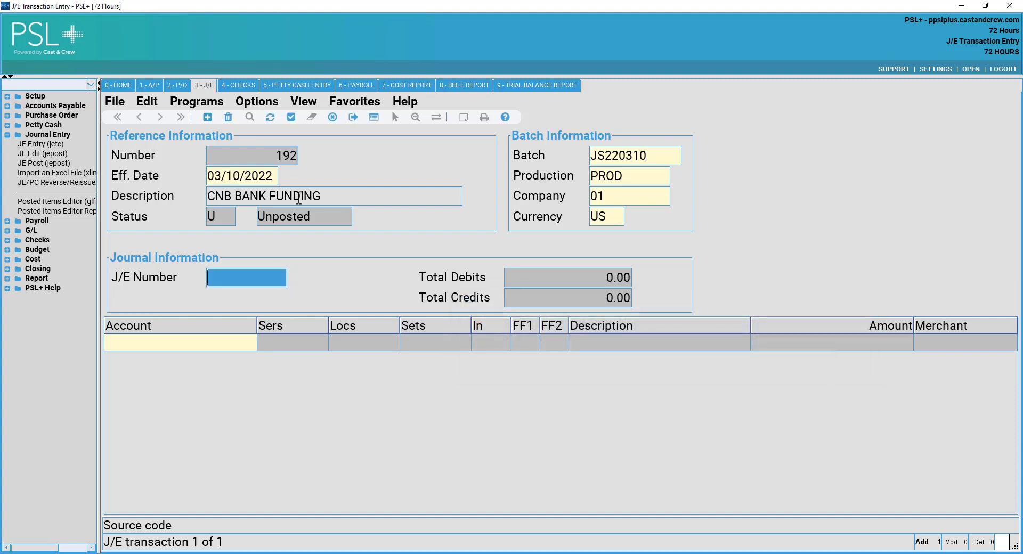
pyautogui.write('JE0012')
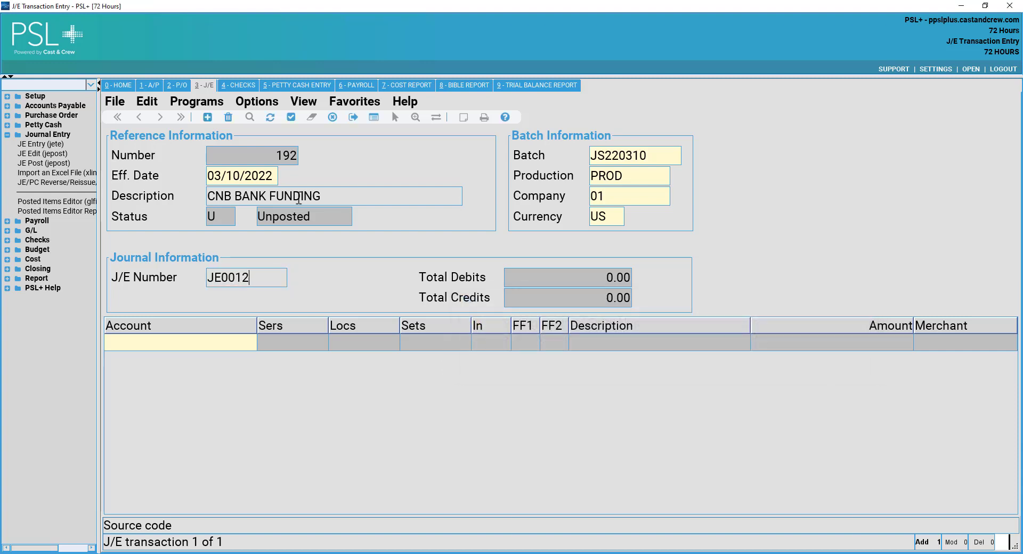
pyautogui.press('Tab')
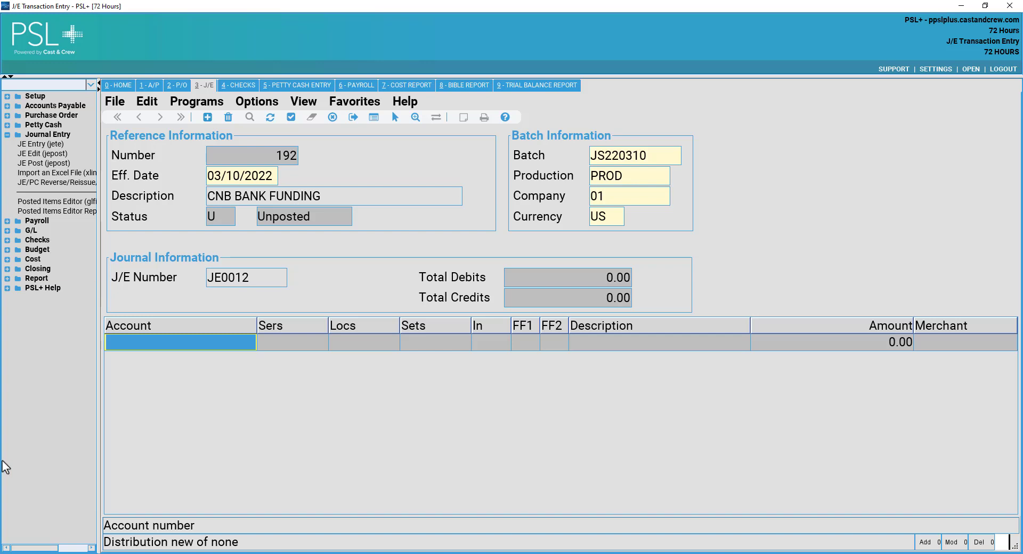
# Enter the first line: account 7010-000 with a 100,000.00 debit.
pyautogui.write('7')
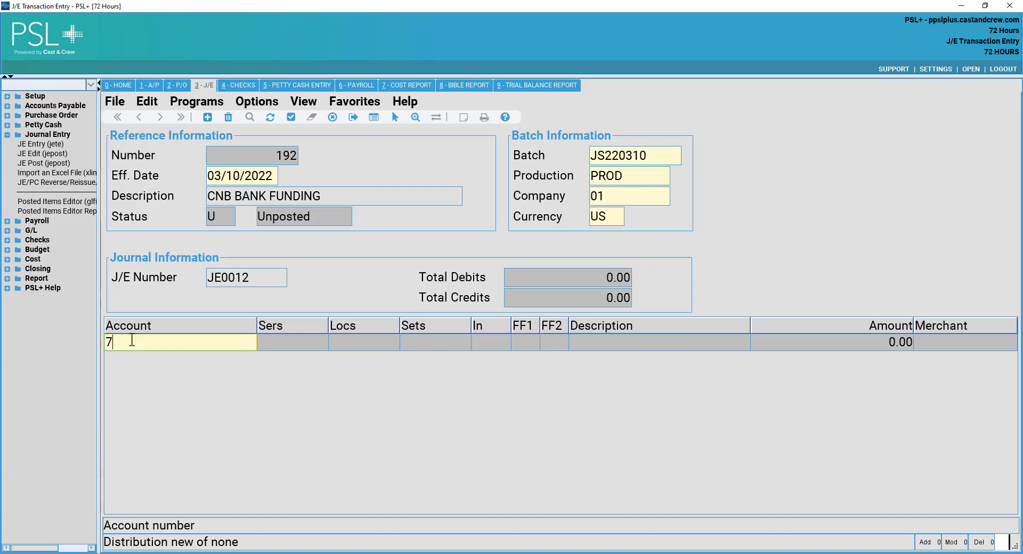
pyautogui.write('010-000')
pyautogui.press('Tab')
pyautogui.click(222, 347)
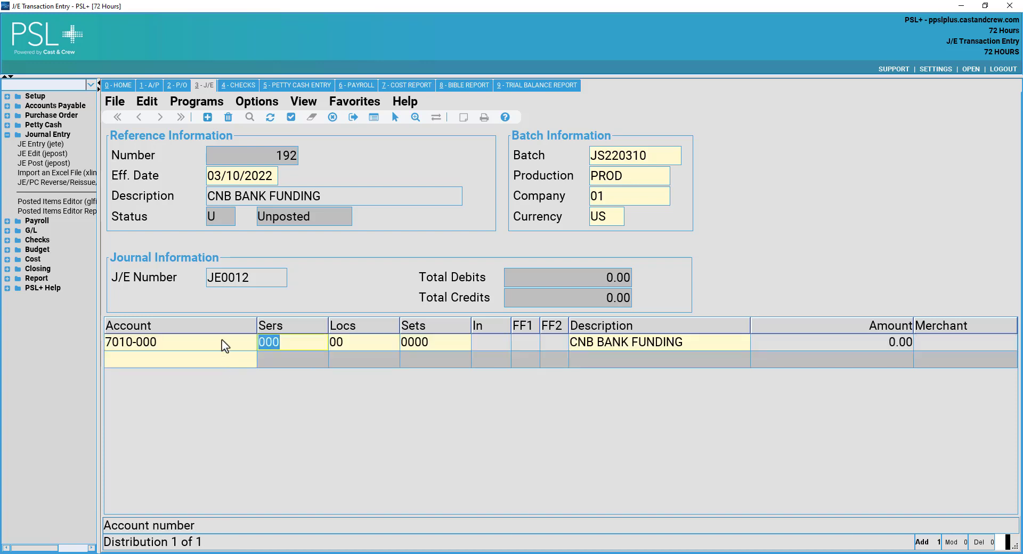
pyautogui.click(839, 344)
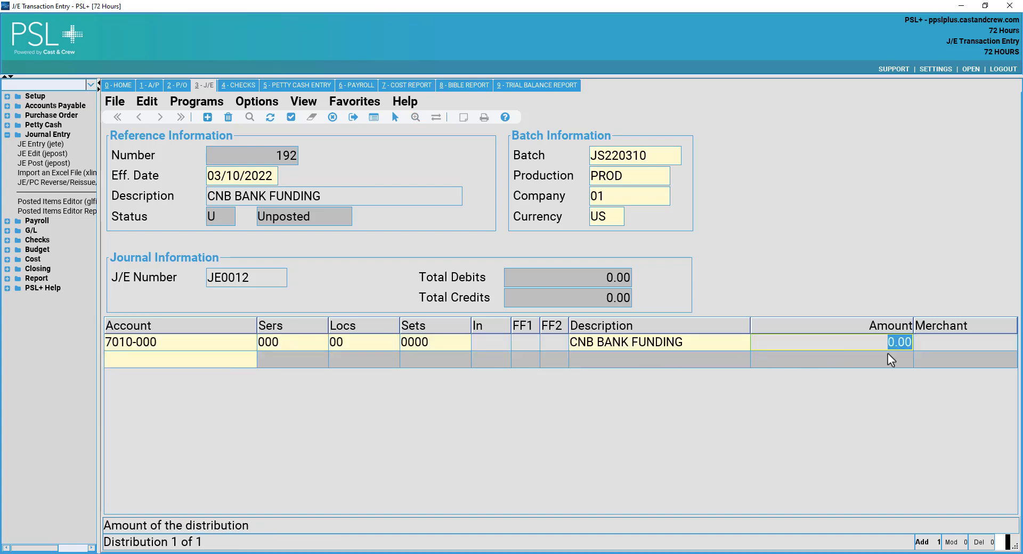
pyautogui.write('10000')
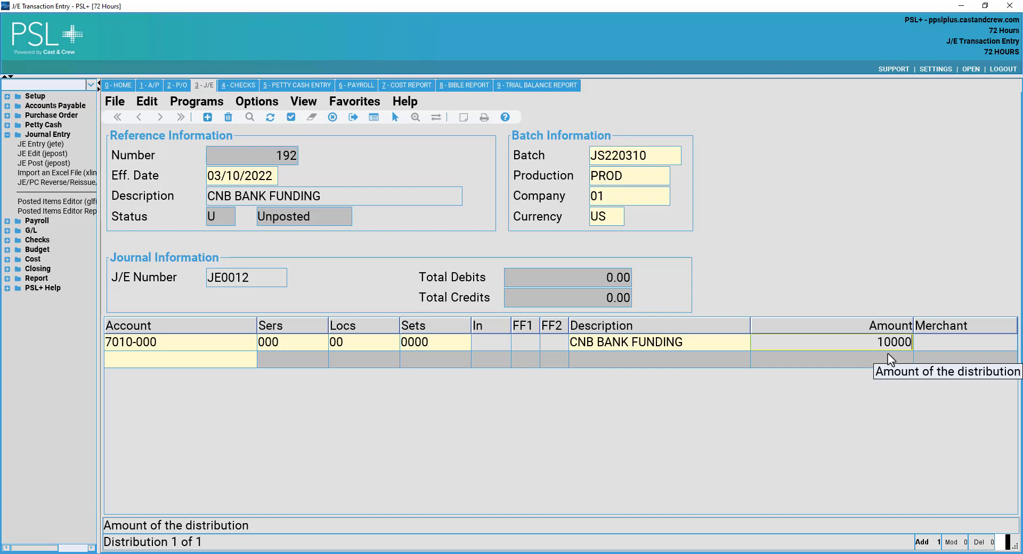
pyautogui.write('.')
pyautogui.press('BackSpace')
pyautogui.write('0.00')
pyautogui.press('Tab')
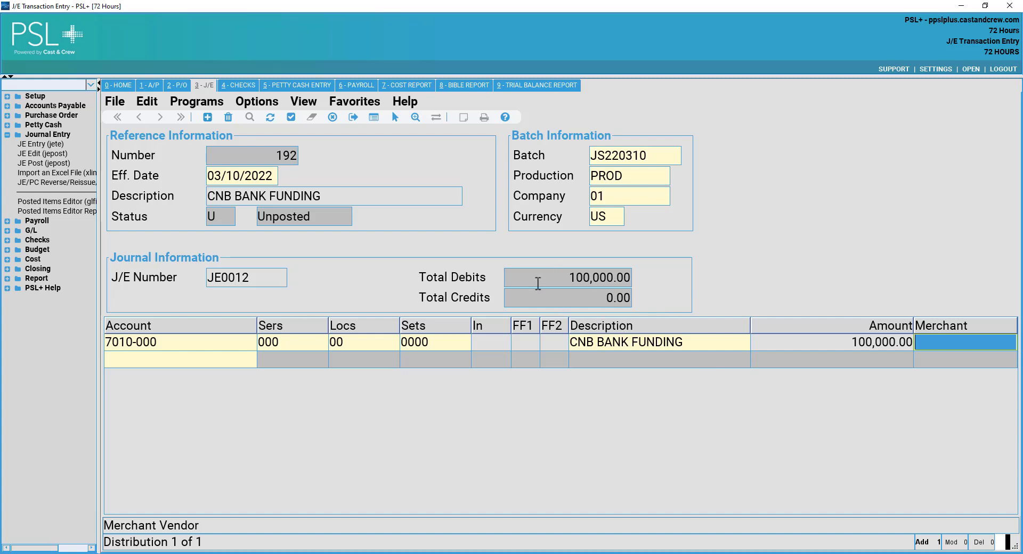
# Add the offsetting line: account 8211-000 with a (100,000.00) credit.
pyautogui.press('Tab')
pyautogui.write('821')
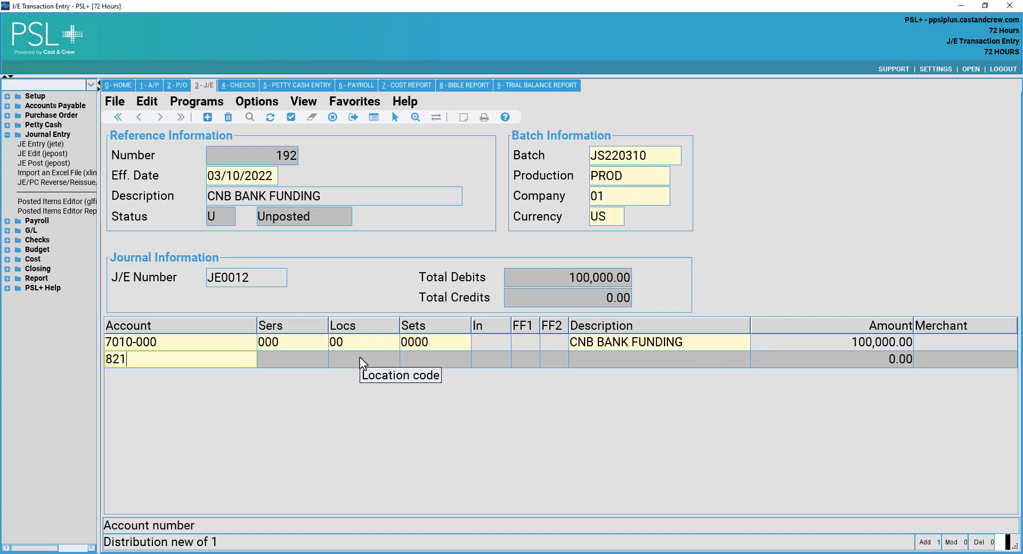
pyautogui.write('1-000')
pyautogui.press('Tab')
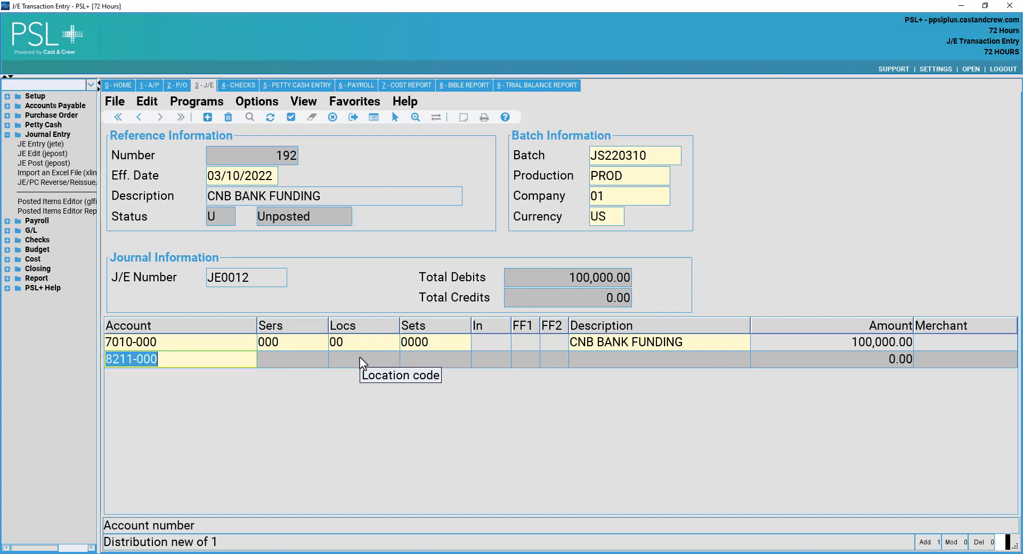
pyautogui.click(227, 363)
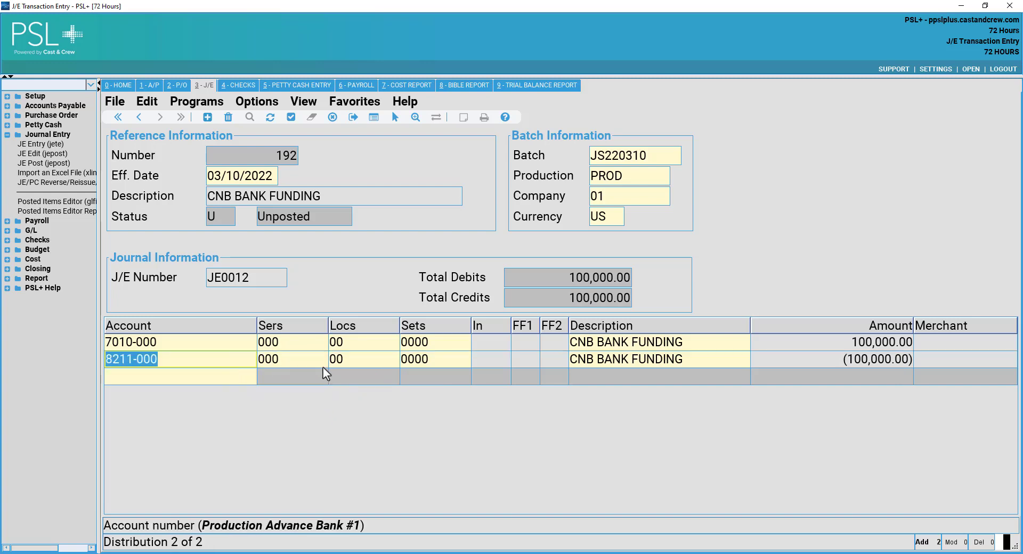
pyautogui.click(298, 362)
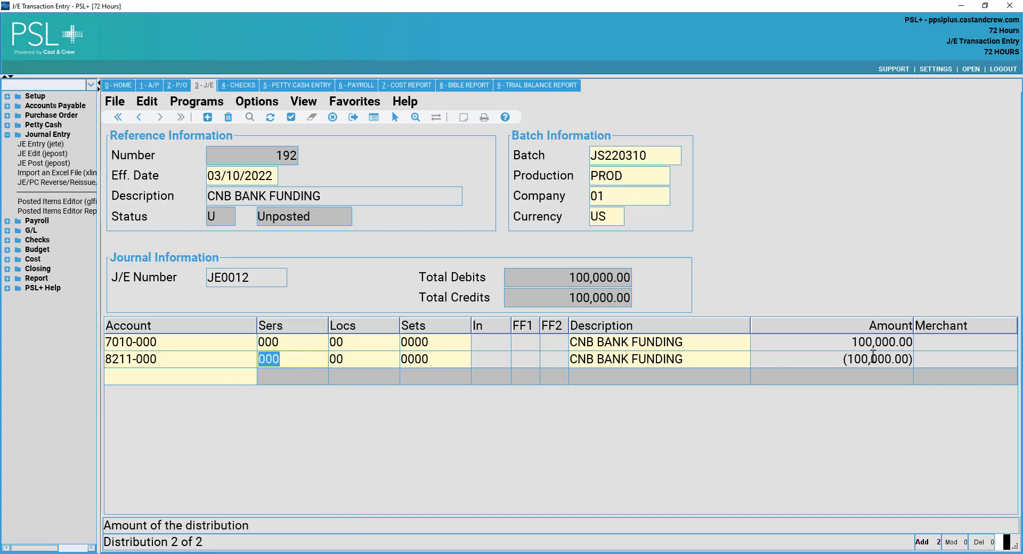
pyautogui.click(873, 356)
pyautogui.click(838, 359)
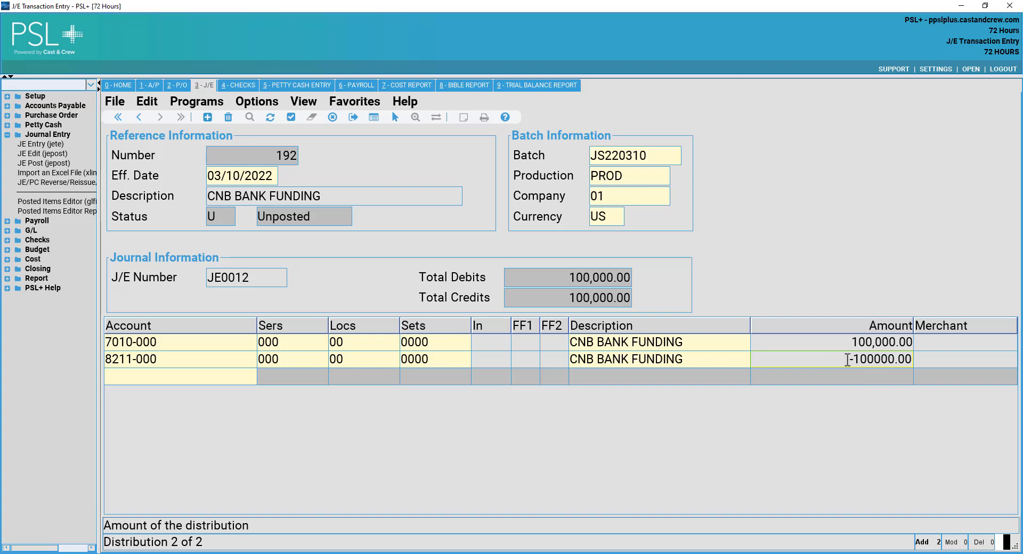
pyautogui.moveTo(862, 360); pyautogui.dragTo(894, 359)
pyautogui.click(859, 360)
pyautogui.click(138, 364)
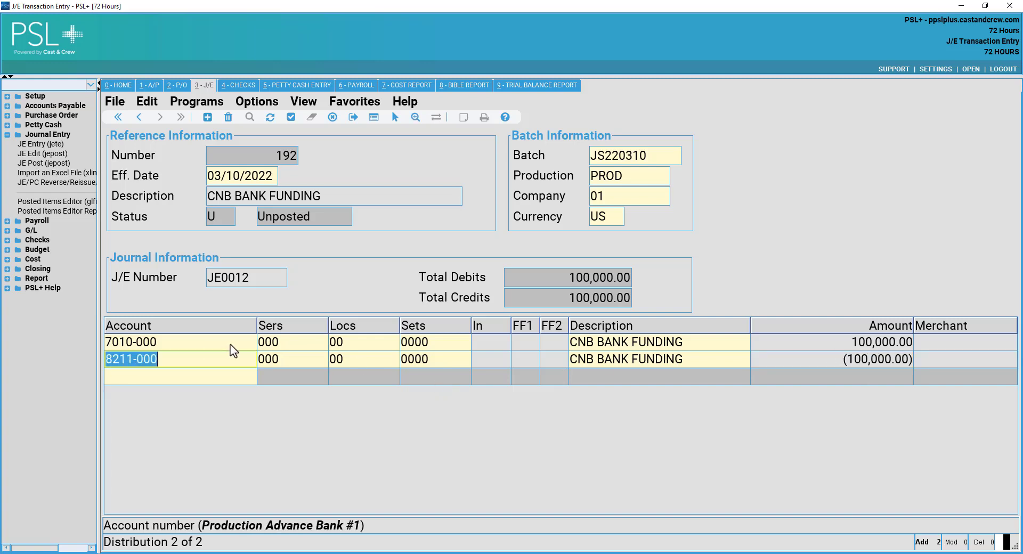
pyautogui.click(202, 344)
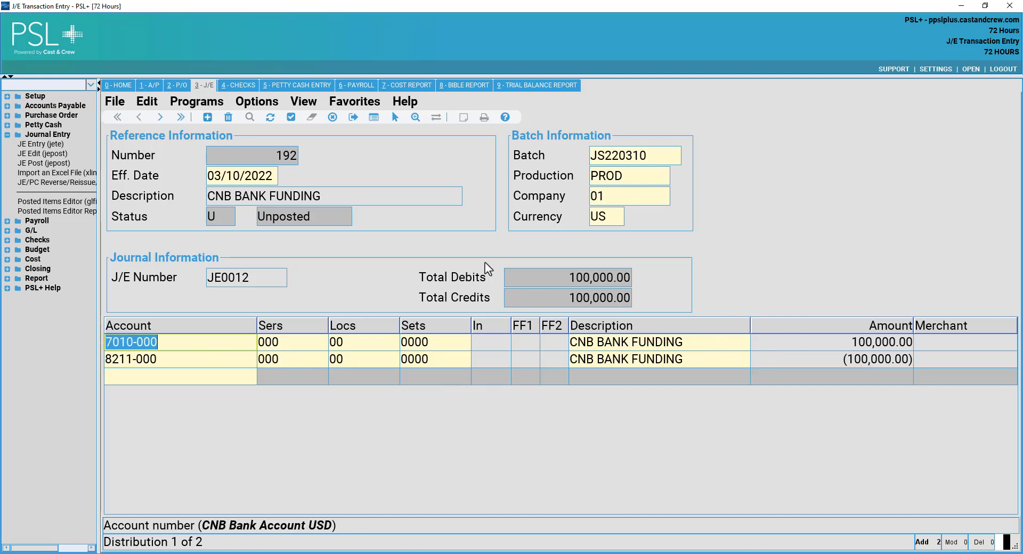
# Save entry 192 and preview the JE Edit list filtered to reference 192 CNB BANK FUNDING.
pyautogui.click(292, 120)
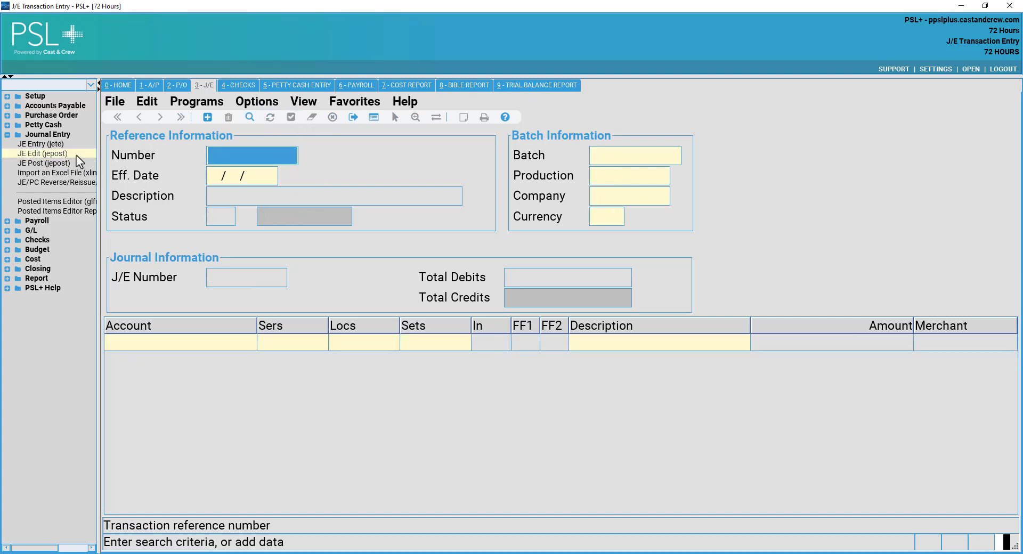
pyautogui.click(76, 155)
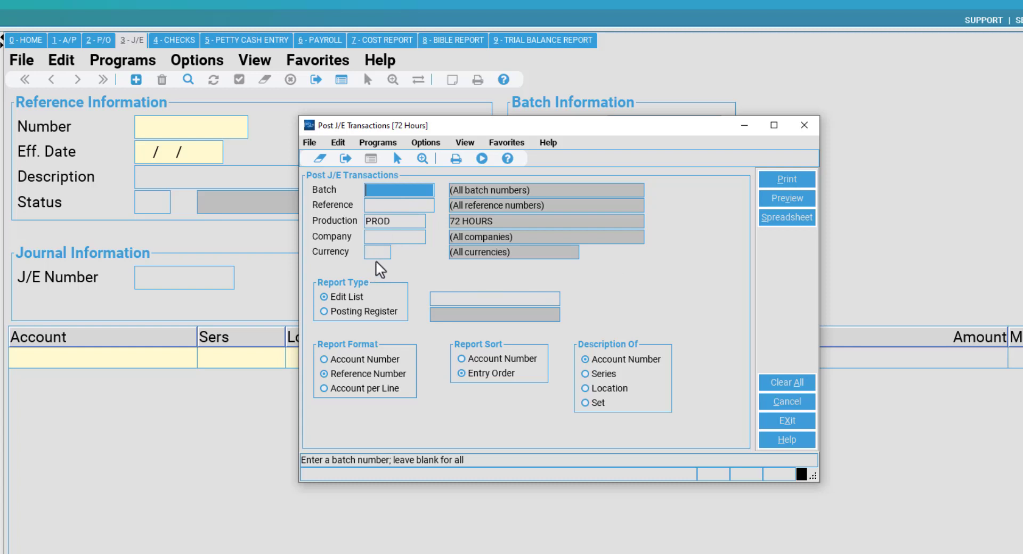
pyautogui.click(395, 205)
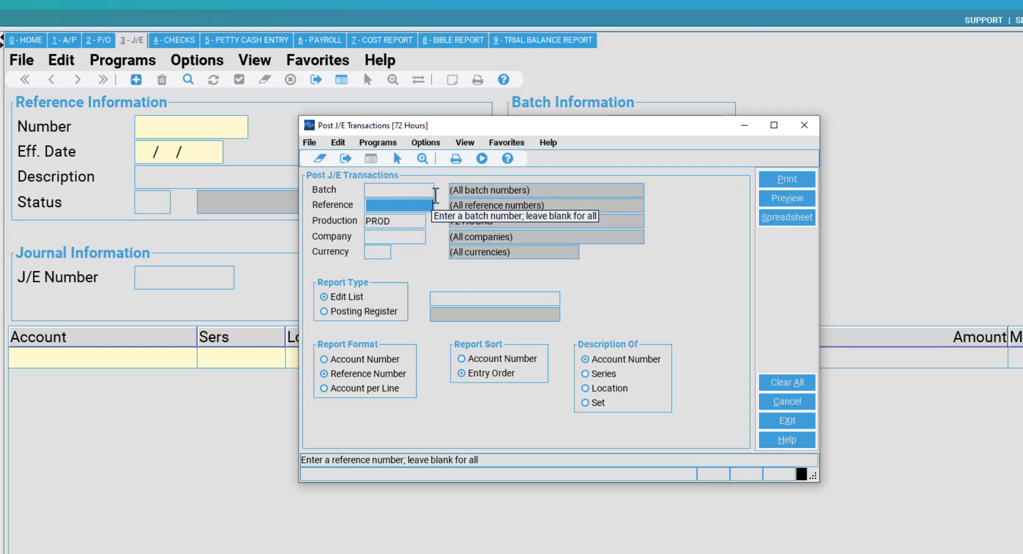
pyautogui.doubleClick(422, 203)
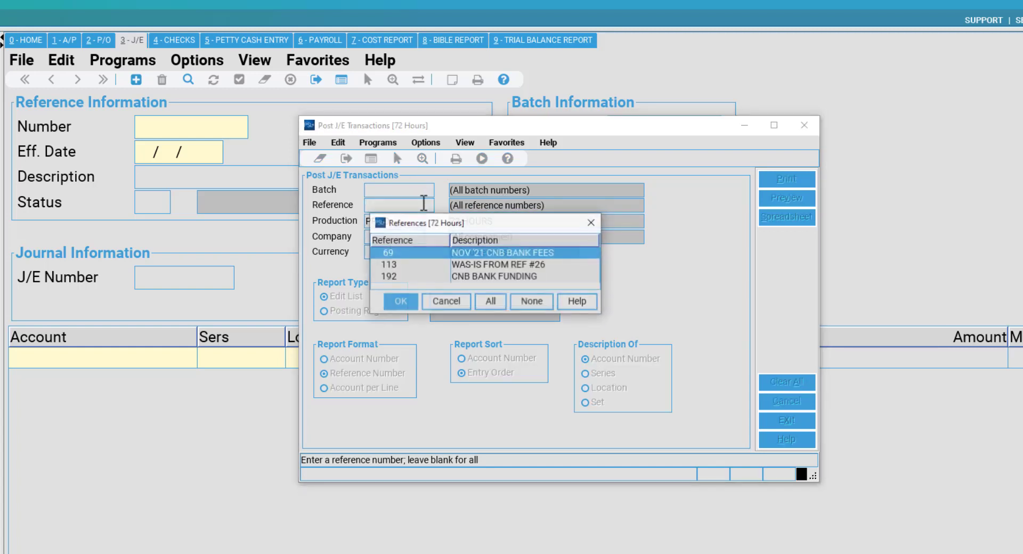
pyautogui.click(471, 276)
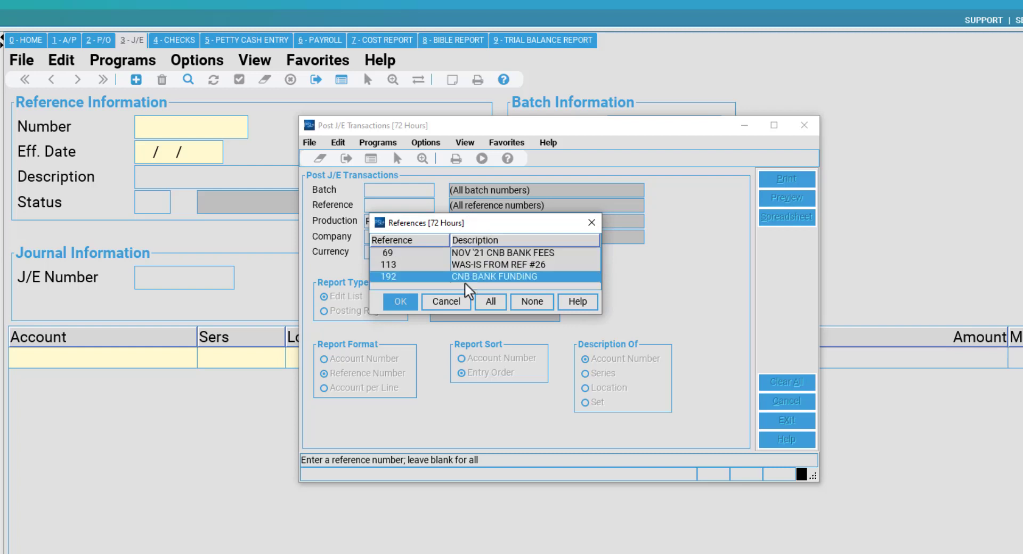
pyautogui.click(407, 301)
pyautogui.click(401, 302)
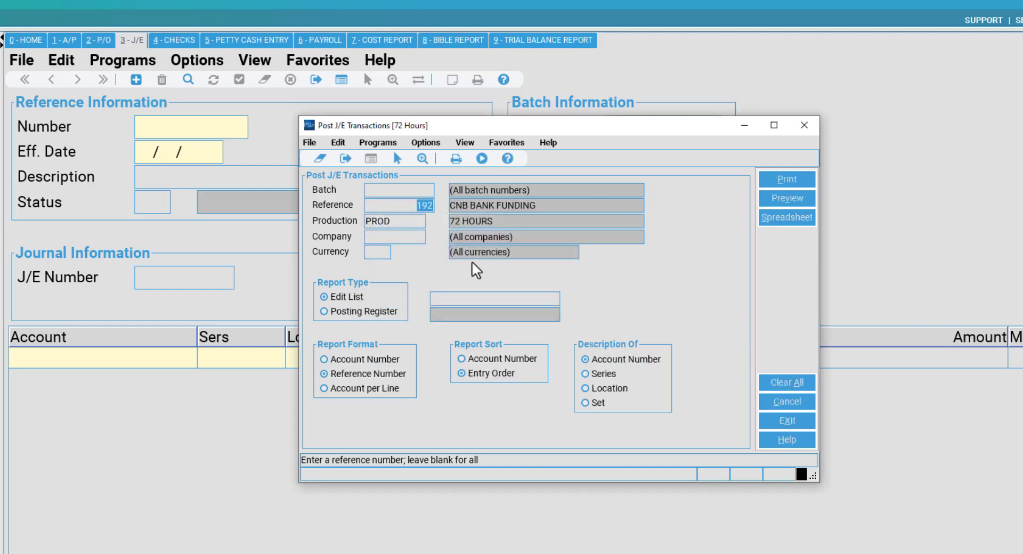
pyautogui.click(791, 197)
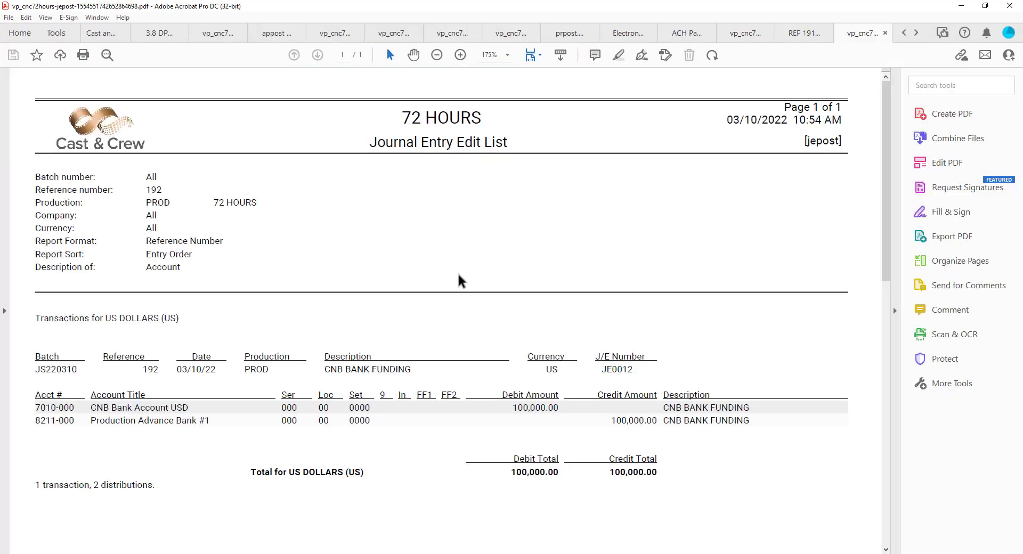
# Check the edit list's 100,000.00 debit and credit totals, then minimize Acrobat.
pyautogui.scroll(-3, 467, 238)
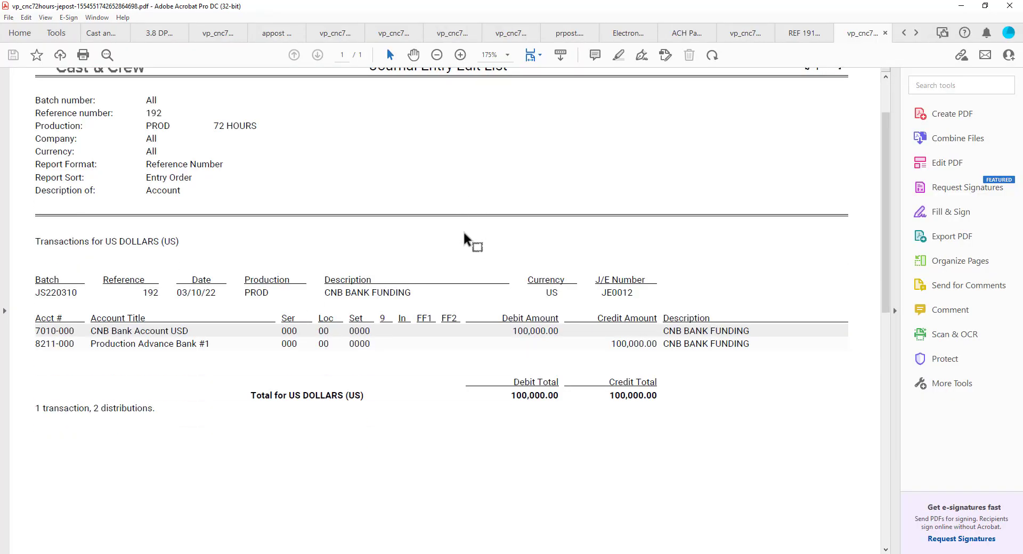
pyautogui.scroll(-1, 507, 242)
pyautogui.scroll(3, 503, 256)
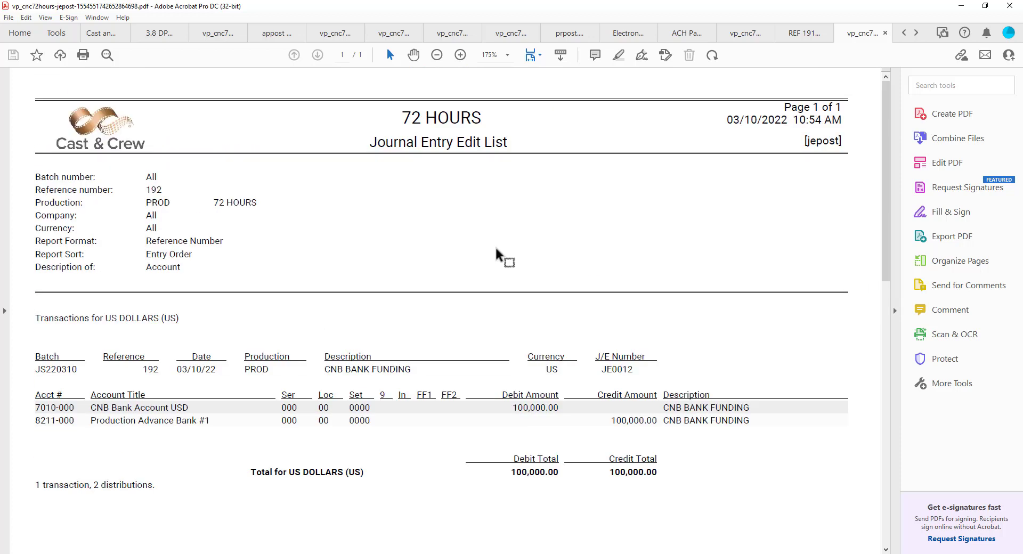
pyautogui.scroll(-2, 533, 309)
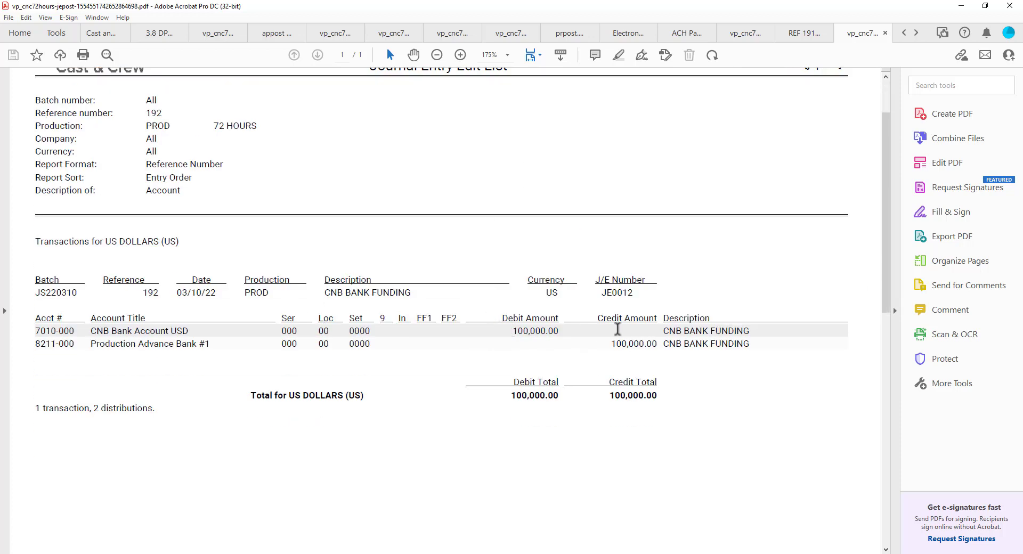
pyautogui.doubleClick(517, 331)
pyautogui.doubleClick(632, 342)
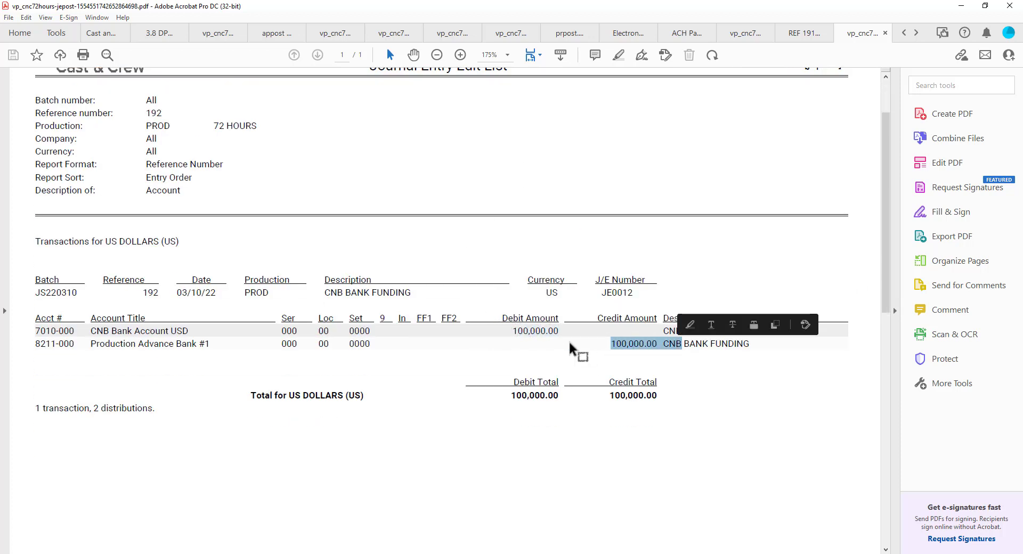
pyautogui.click(502, 315)
pyautogui.scroll(-3, 503, 309)
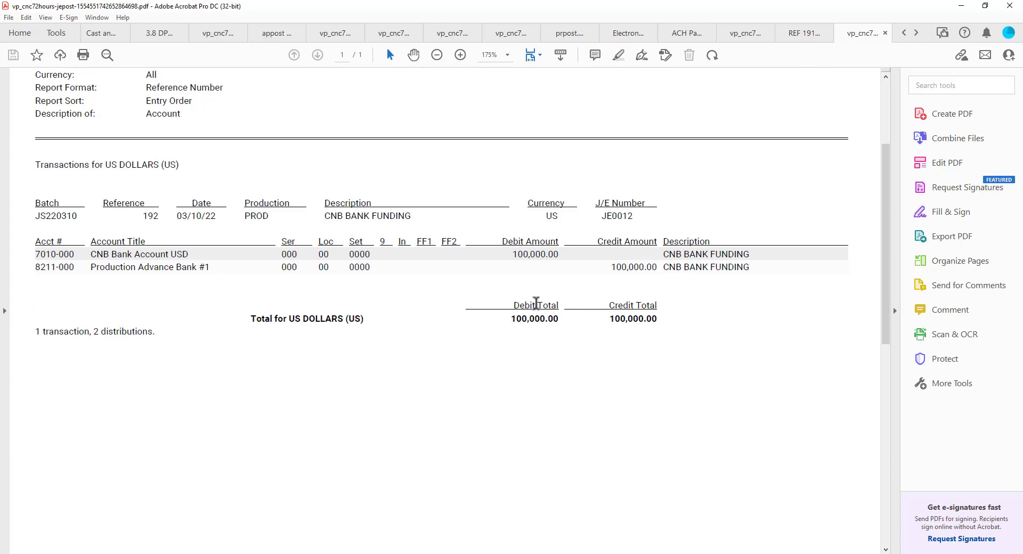
pyautogui.scroll(4, 473, 297)
pyautogui.scroll(1, 565, 308)
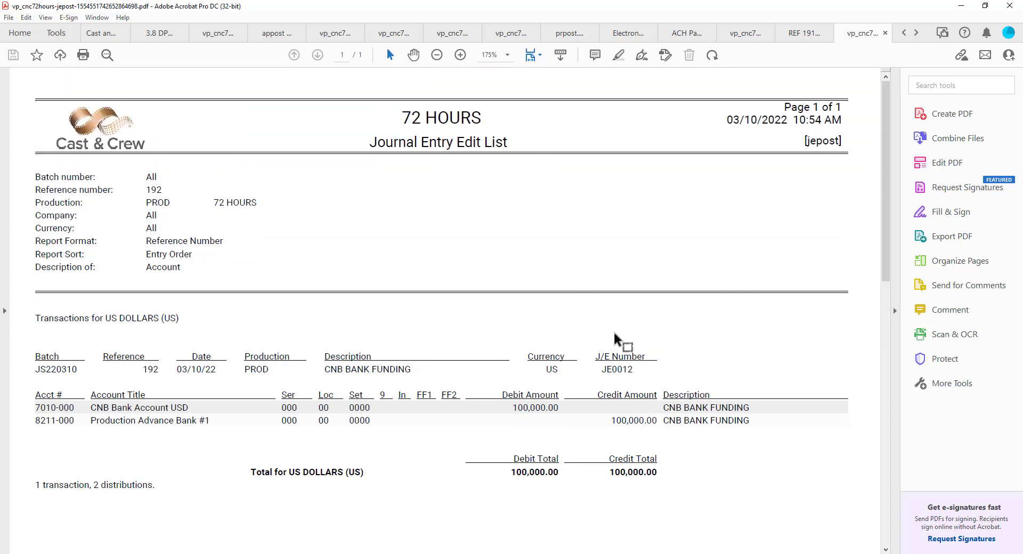
pyautogui.moveTo(510, 407); pyautogui.dragTo(566, 411)
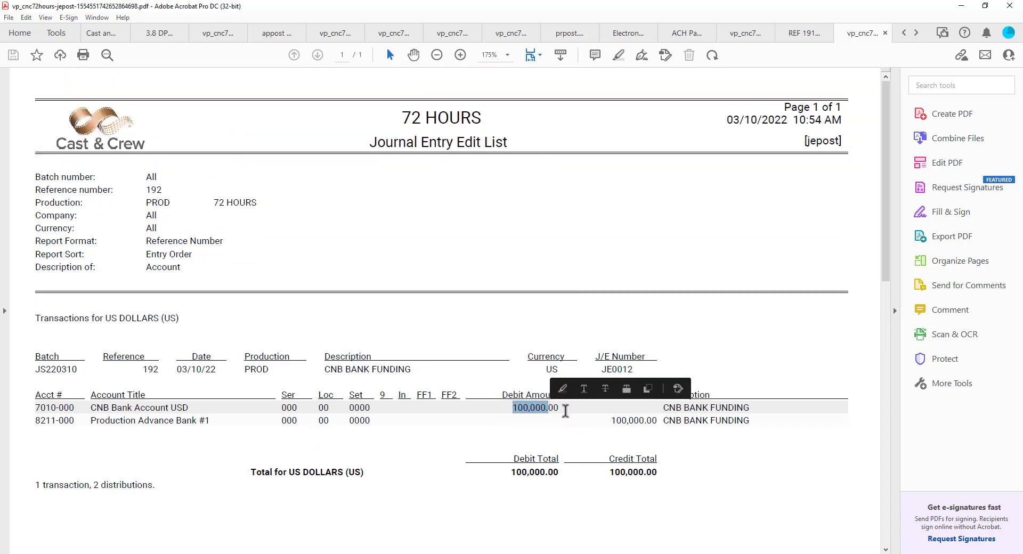
pyautogui.click(528, 407)
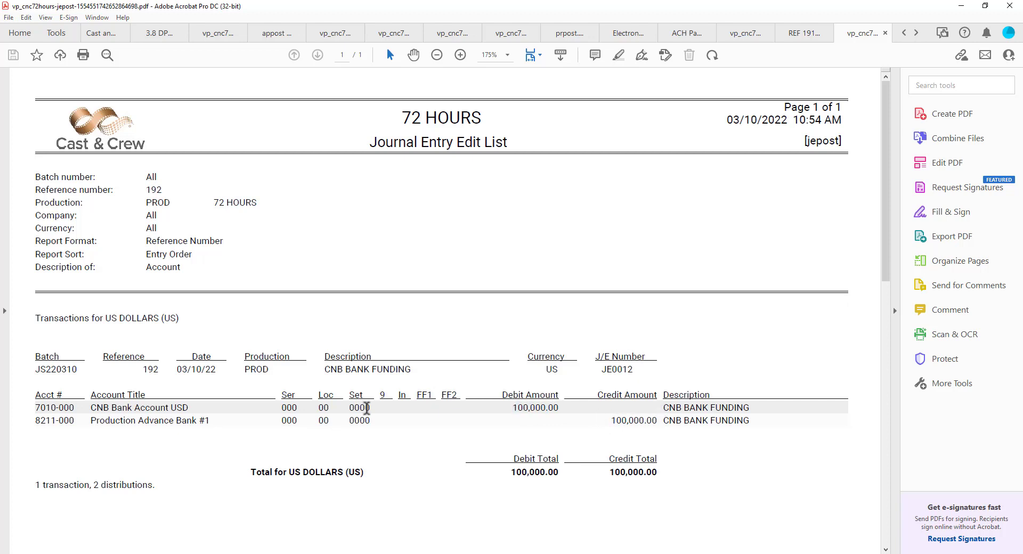
pyautogui.scroll(-2, 373, 406)
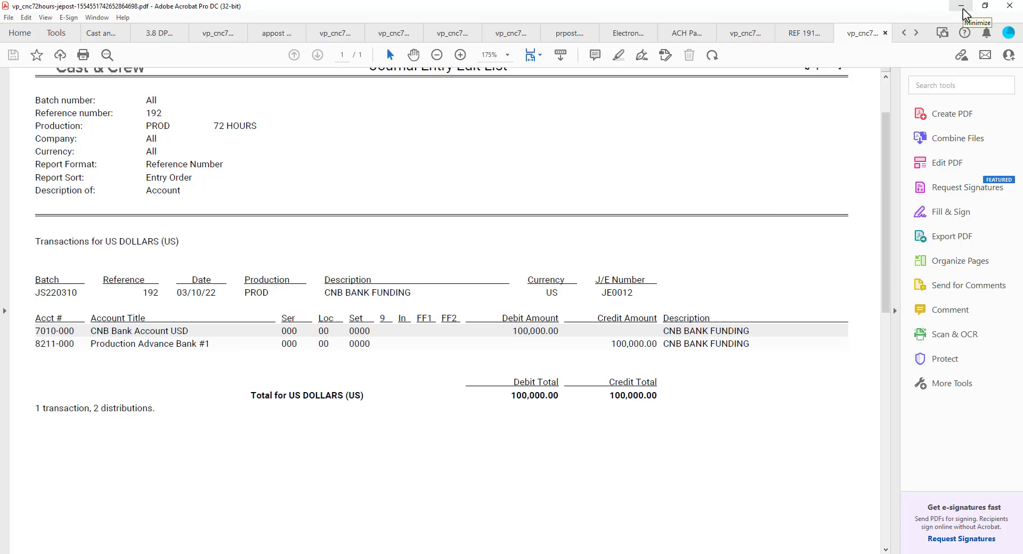
pyautogui.click(963, 10)
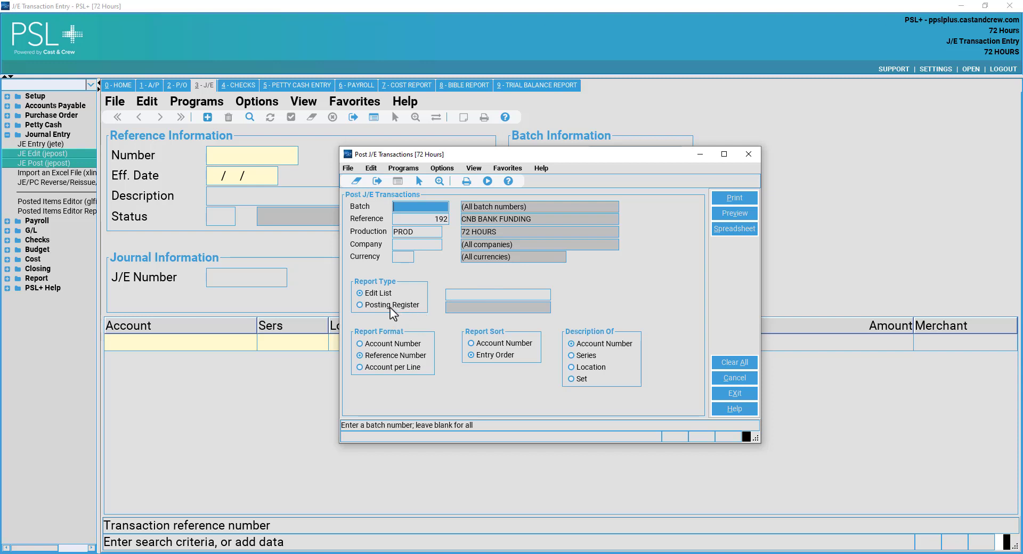
# Print the Posting Register for reference 192 to PDF as CNB BANK FUNDING 3.10 JE.PDF.
pyautogui.click(377, 309)
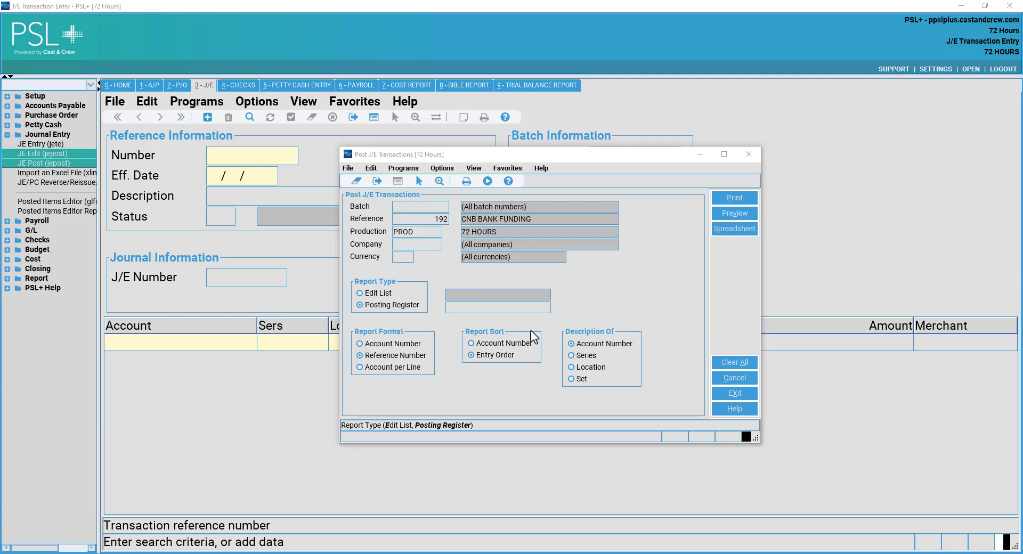
pyautogui.click(679, 242)
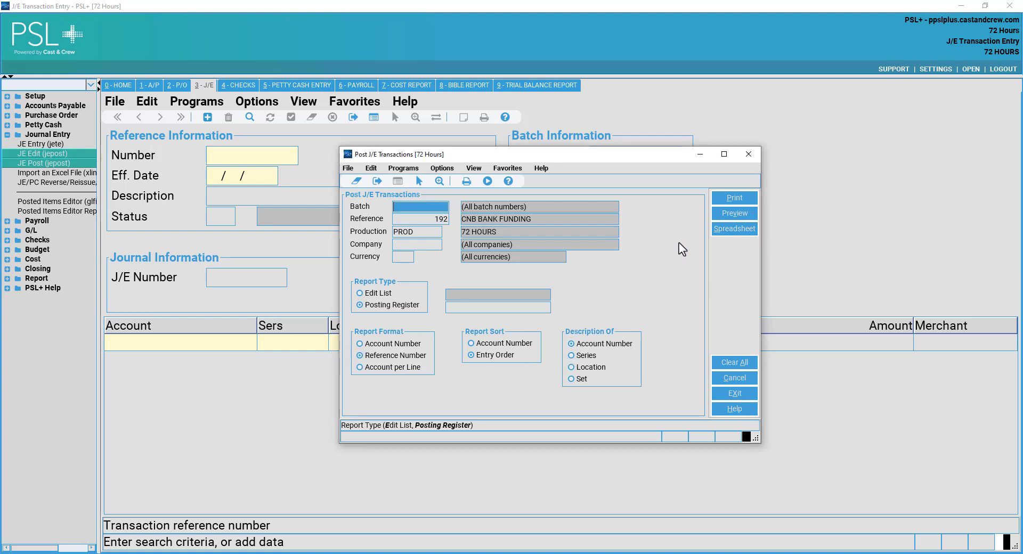
pyautogui.click(735, 200)
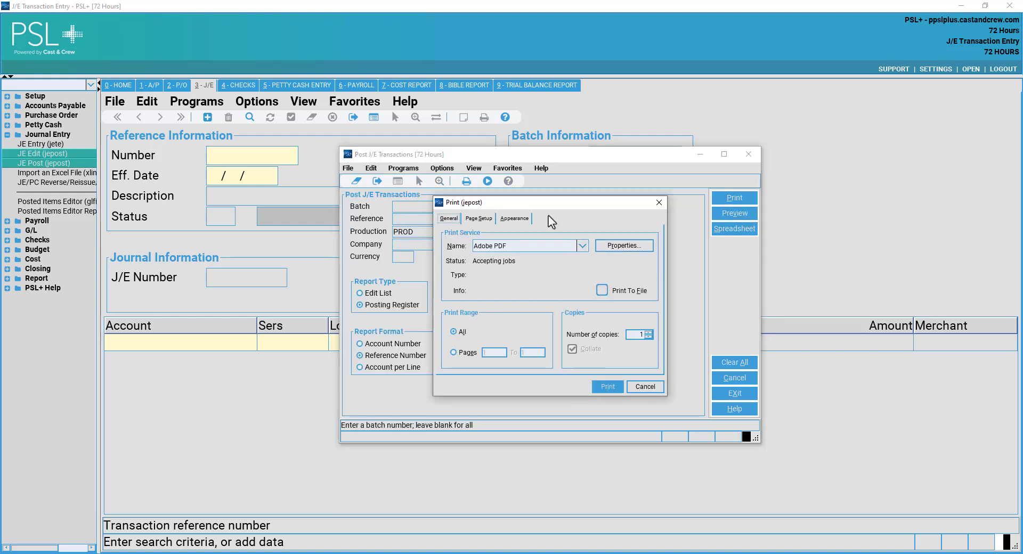
pyautogui.click(608, 386)
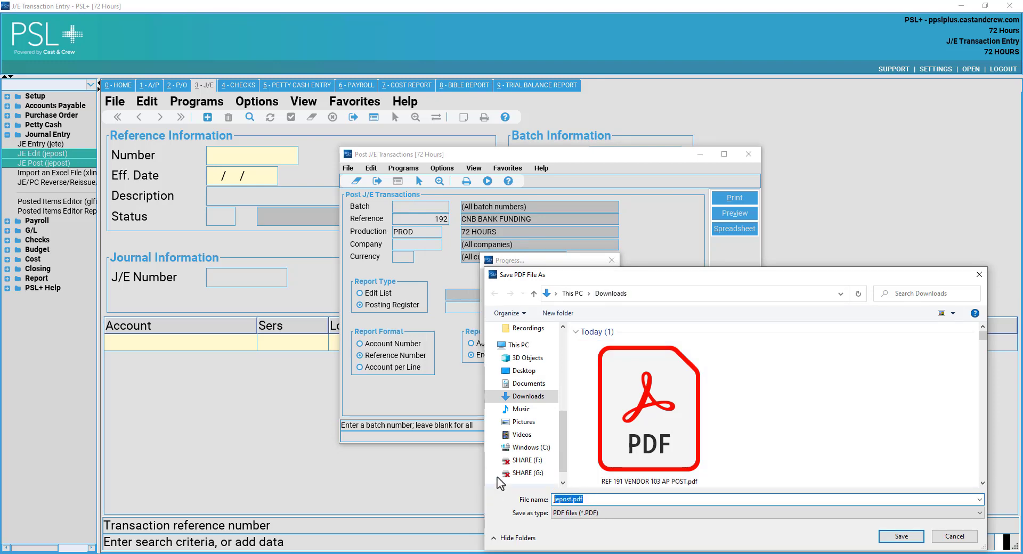
pyautogui.write('CNB ')
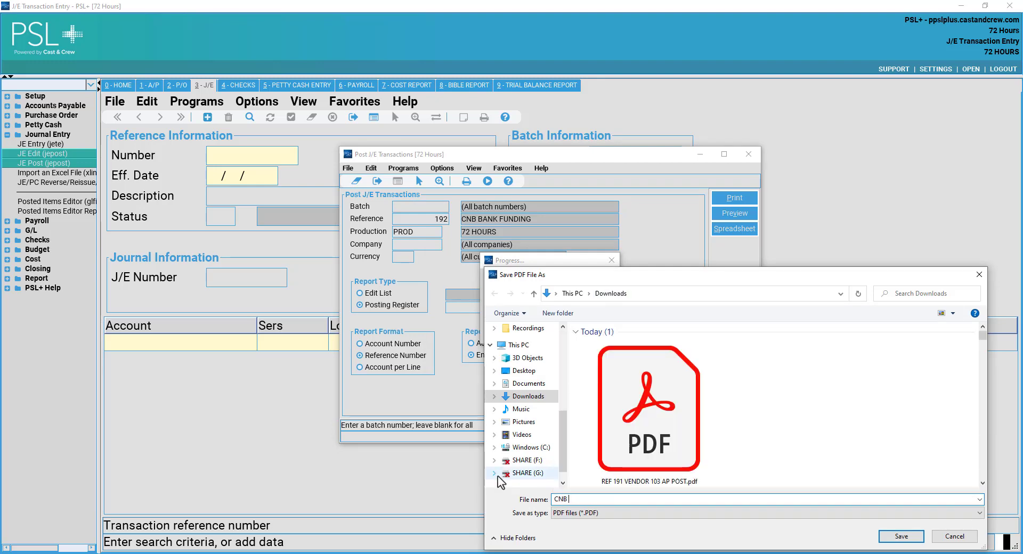
pyautogui.write('BANK FUNDING 3.10 JE.PDF')
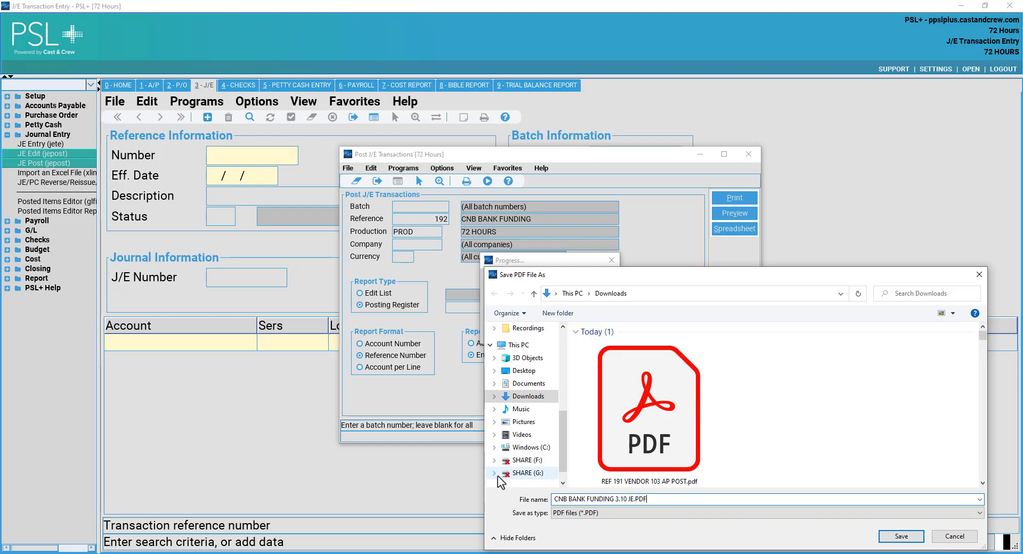
pyautogui.click(896, 542)
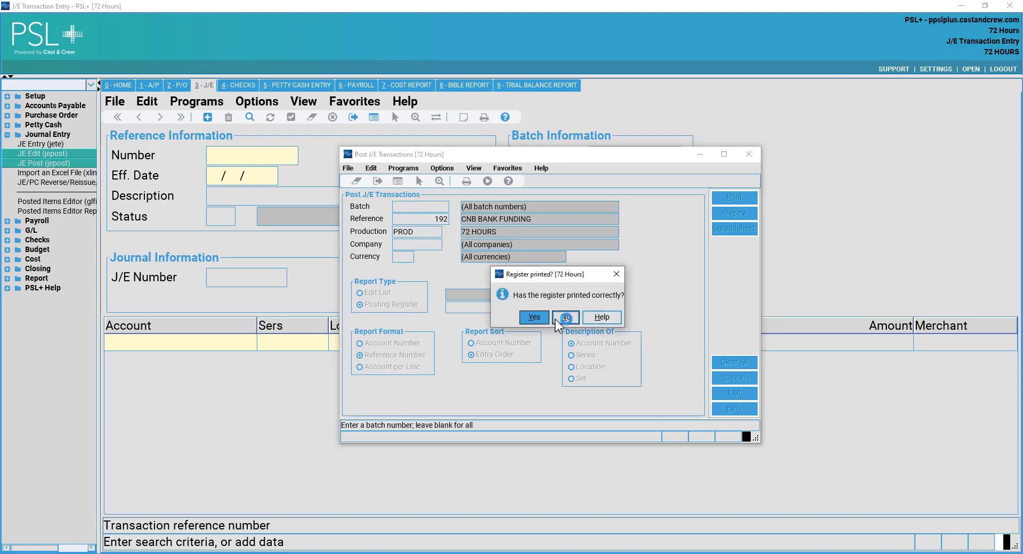
# Scroll through the reference 192 Journal Entry Register PDF, then minimize Acrobat.
pyautogui.click(556, 319)
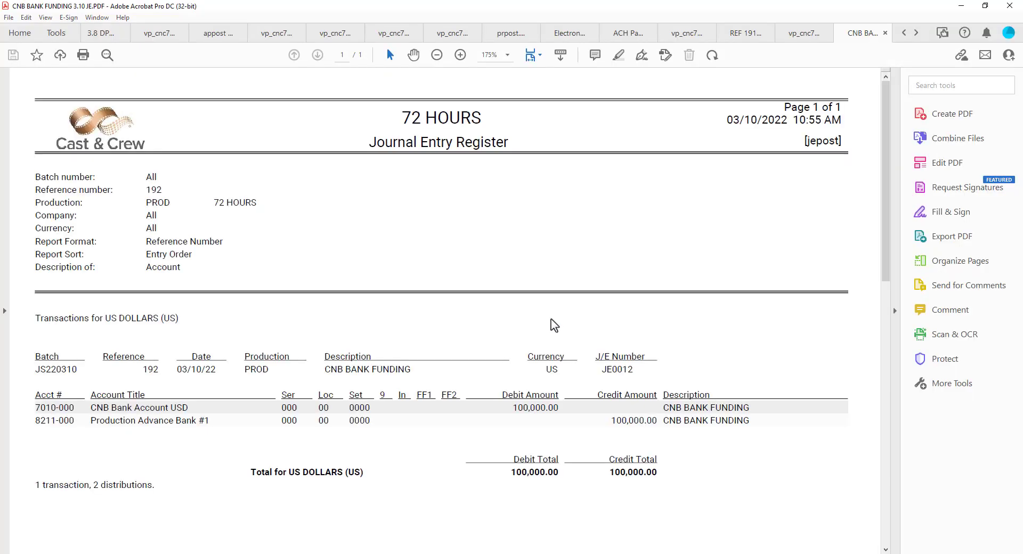
pyautogui.scroll(-1, 550, 323)
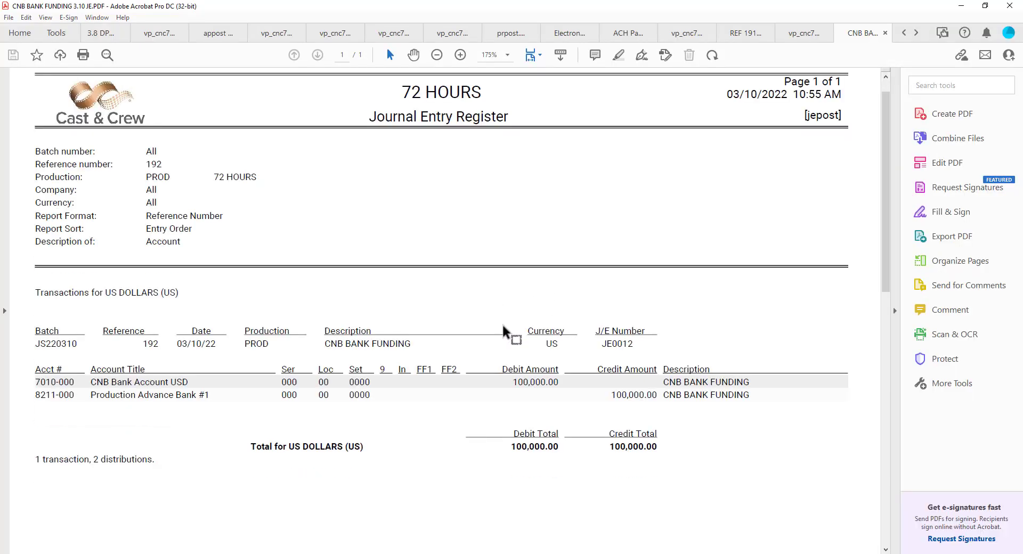
pyautogui.scroll(-1, 507, 331)
pyautogui.scroll(-4, 507, 330)
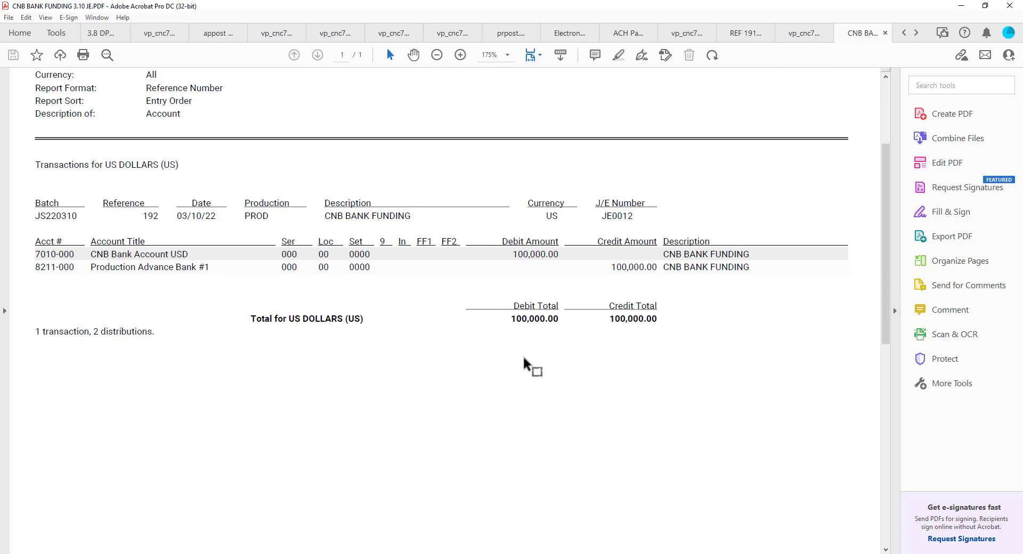
pyautogui.scroll(2, 526, 360)
pyautogui.scroll(5, 525, 359)
pyautogui.scroll(-10, 538, 366)
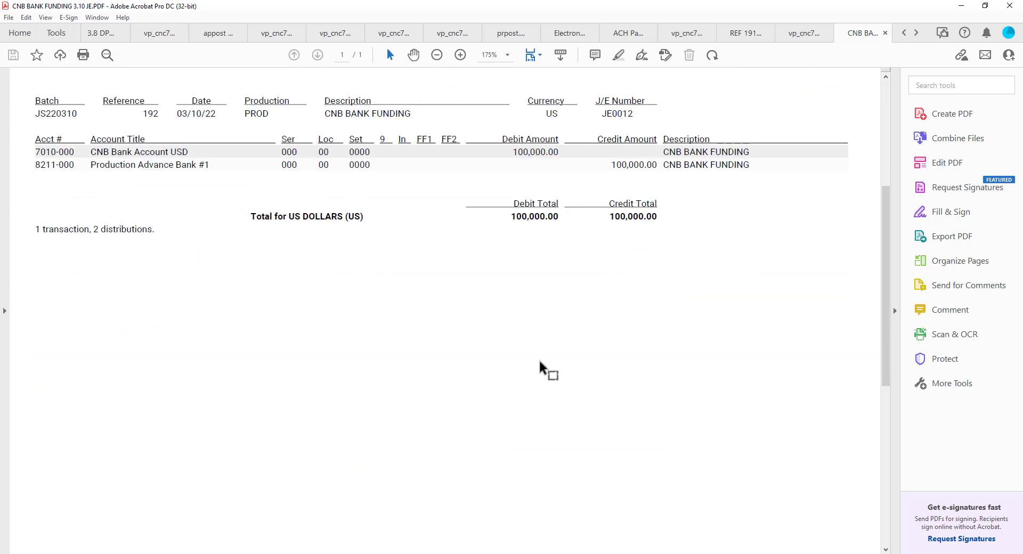
pyautogui.click(962, 6)
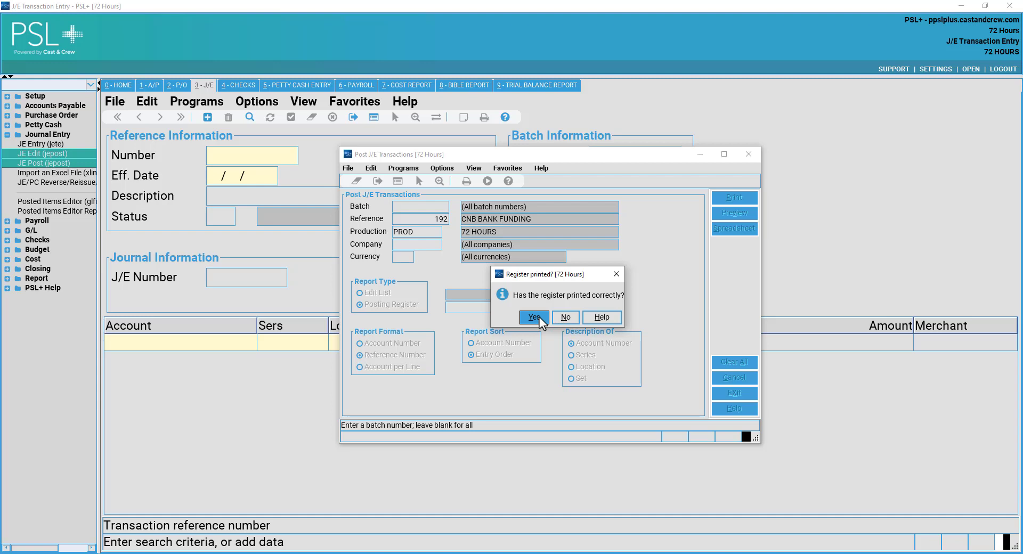
# Confirm the register printed, acknowledge the ledger posting, close Post J/E Transactions and collapse Journal Entry.
pyautogui.click(534, 317)
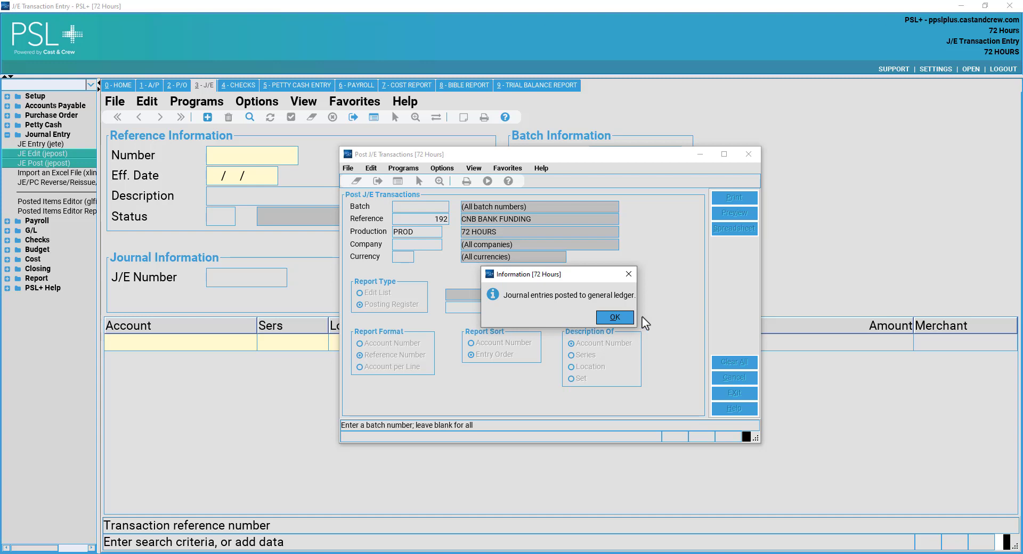
pyautogui.click(612, 319)
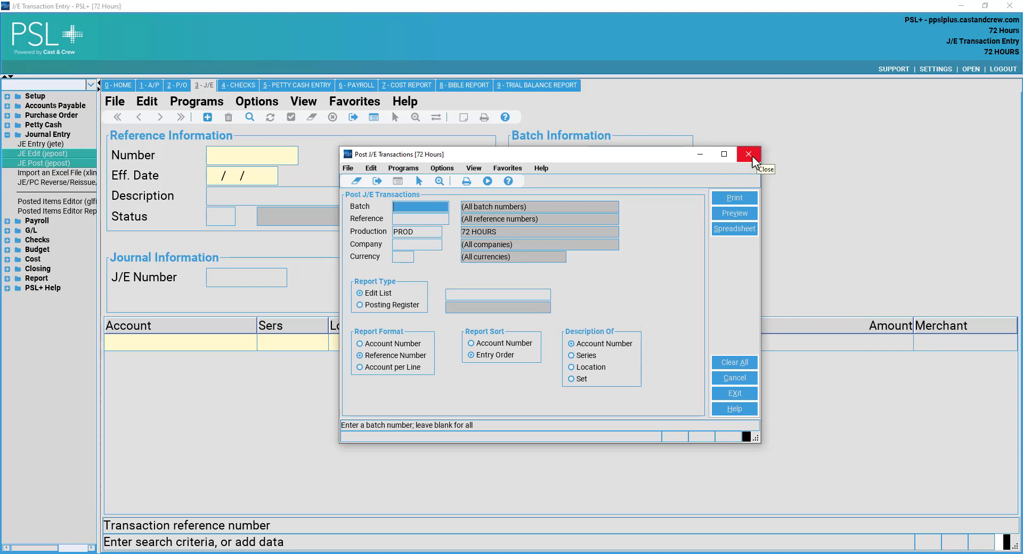
pyautogui.click(756, 155)
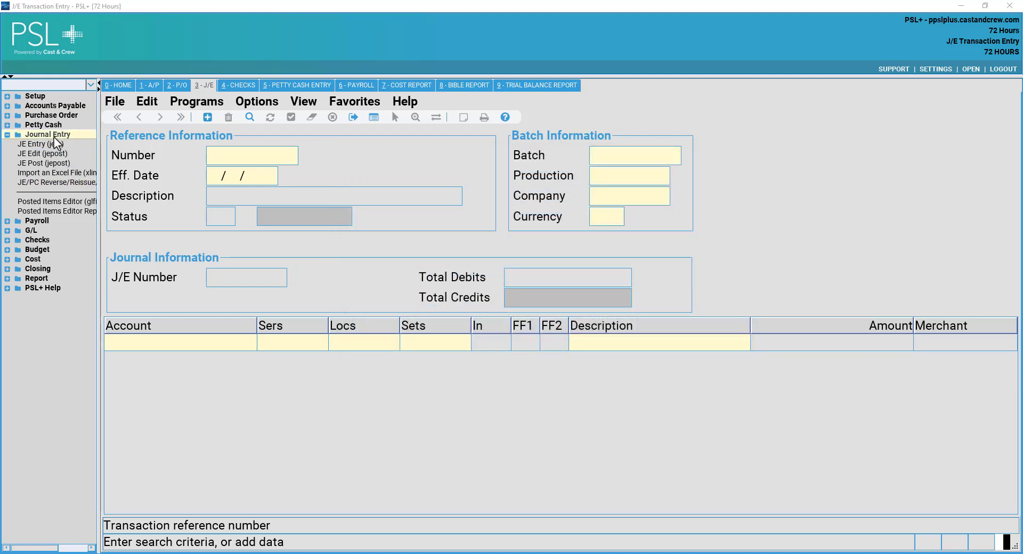
pyautogui.doubleClick(54, 137)
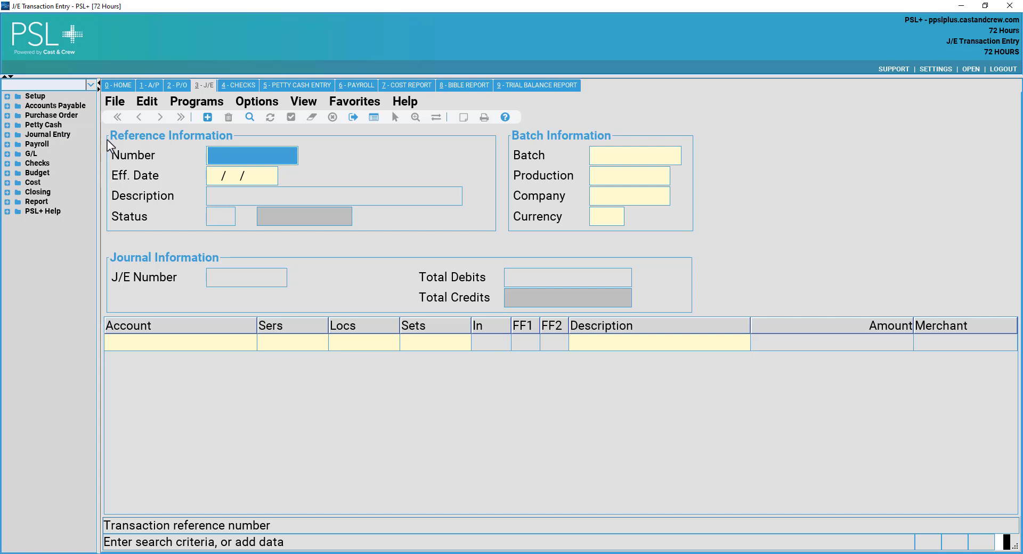
# Expand Petty Cash, launch PC Entry (pcent) and add a new transaction.
pyautogui.doubleClick(52, 126)
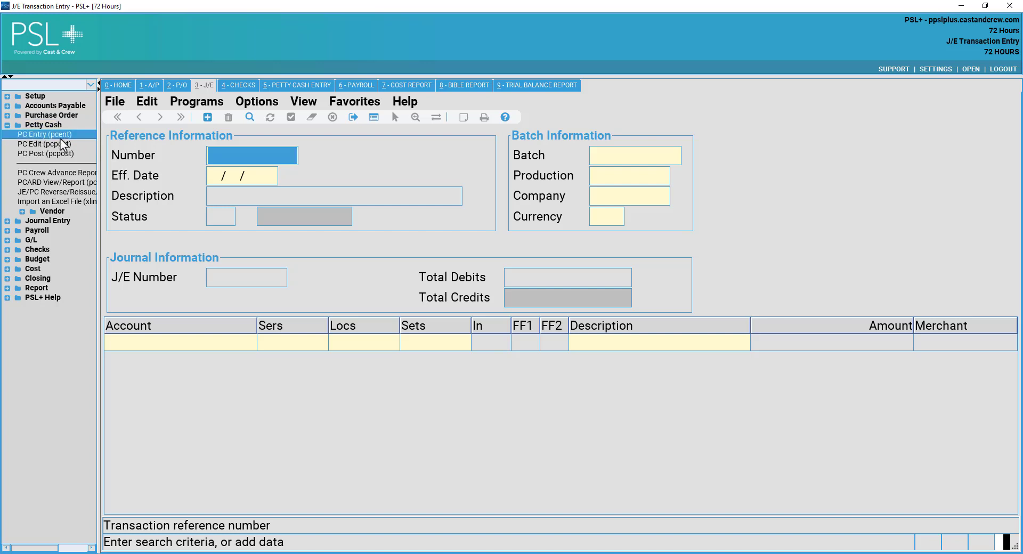
pyautogui.doubleClick(60, 136)
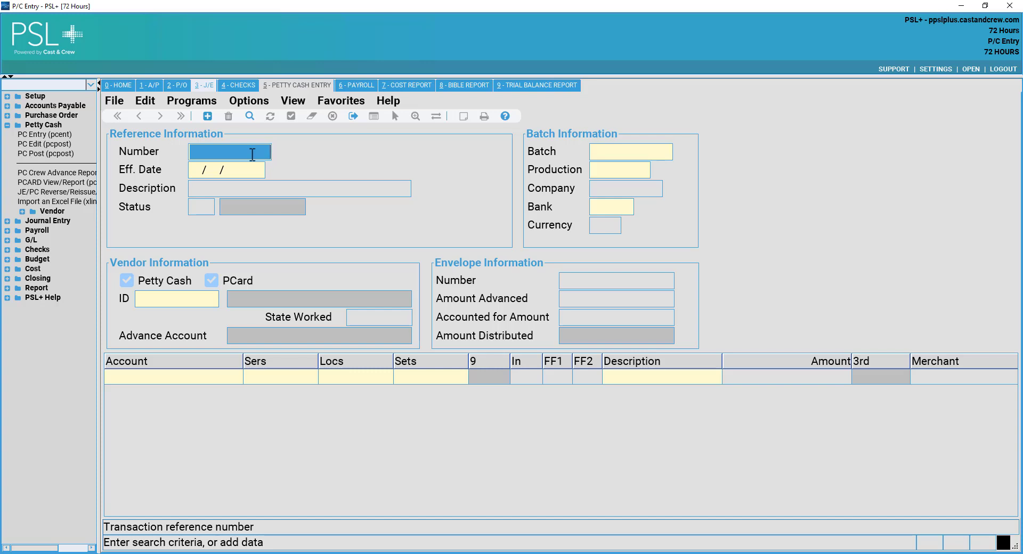
pyautogui.click(206, 117)
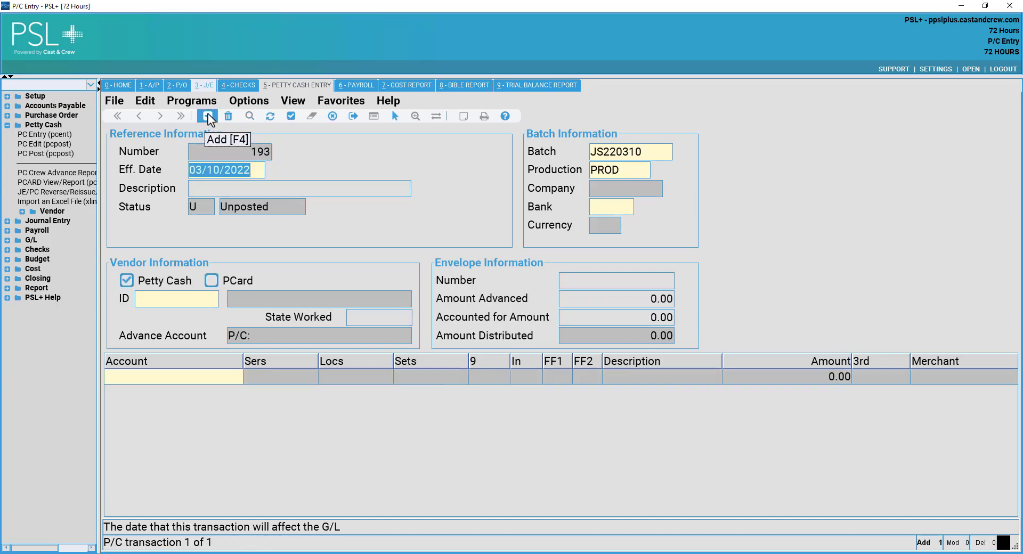
# Enter the P/C initial float description for the transaction.
pyautogui.click(256, 187)
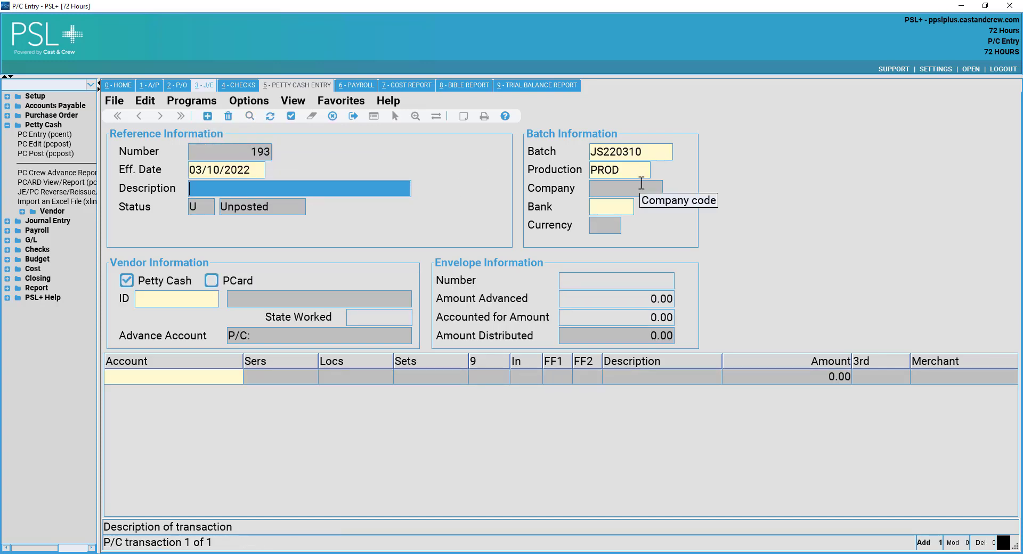
pyautogui.write('P/C IN')
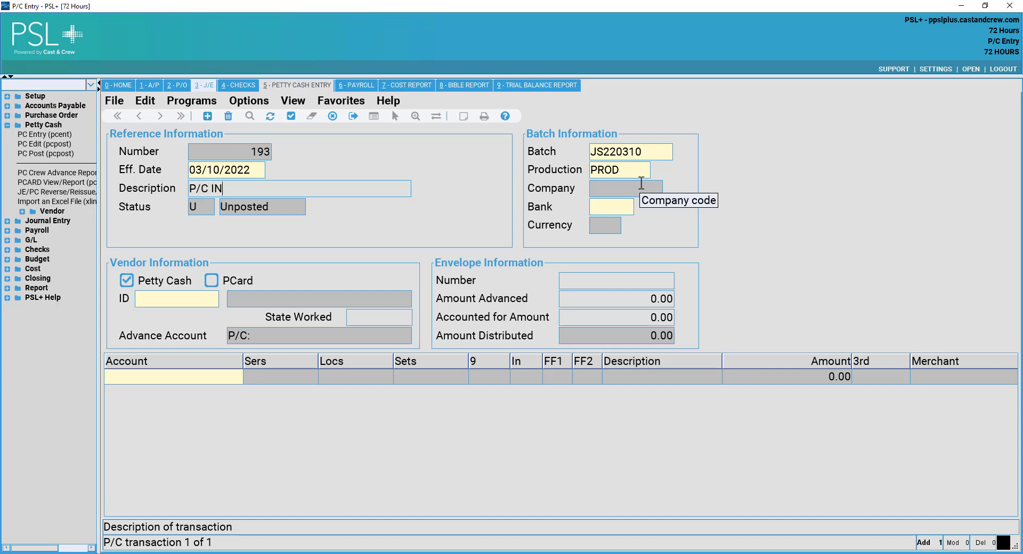
pyautogui.write('ITIAL FLOAT TBAF')
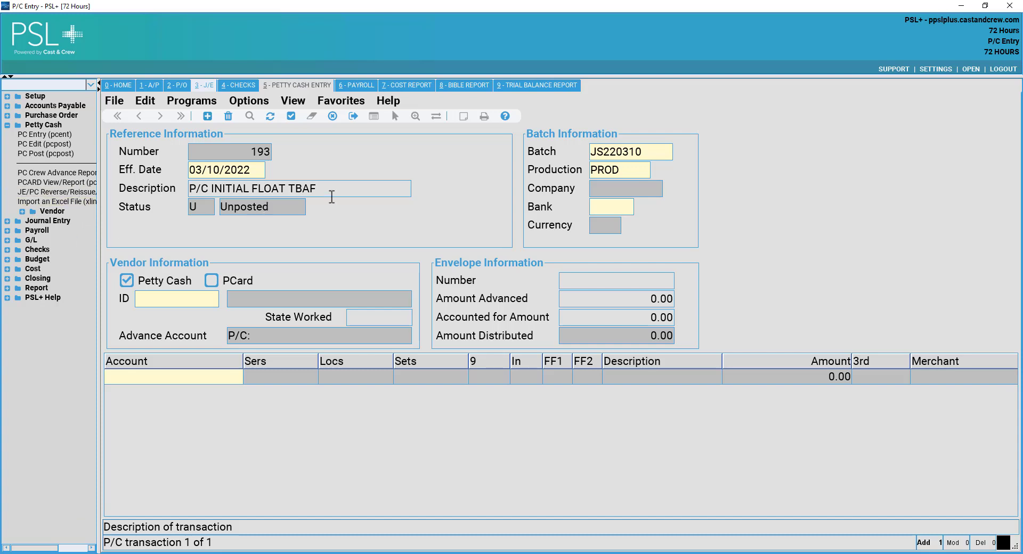
pyautogui.press('Tab')
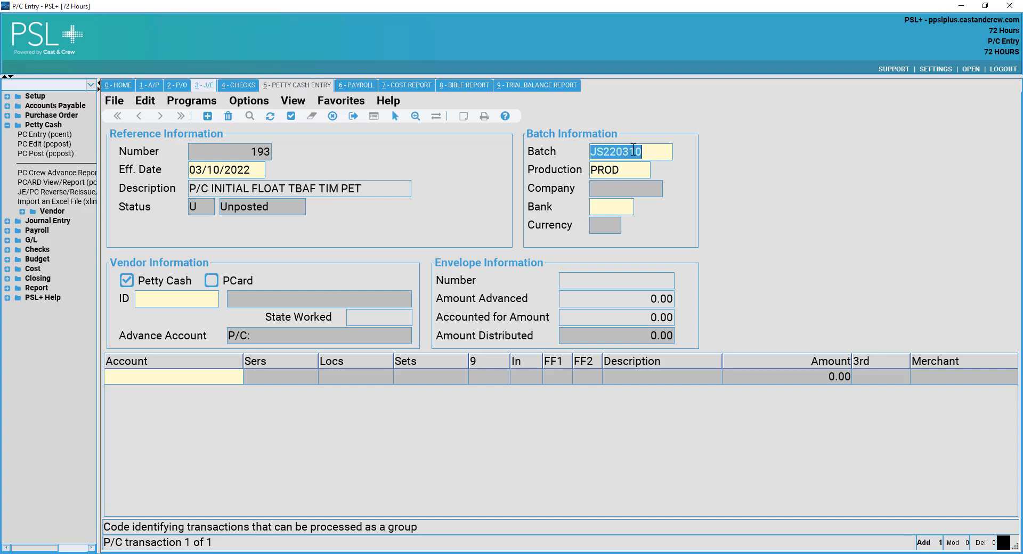
# Keep batch and production, and choose bank BOX (PC BOX) from the ? lookup.
pyautogui.click(642, 170)
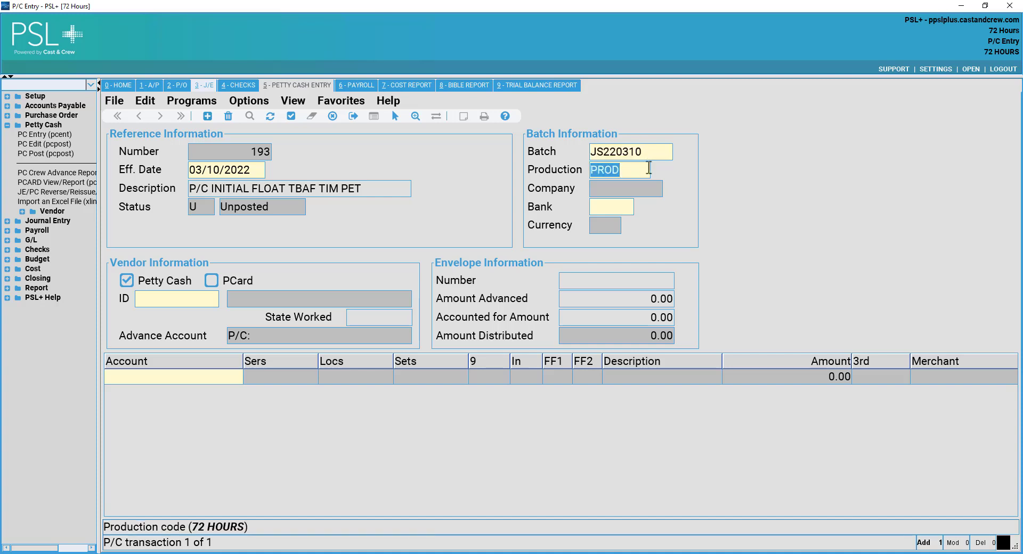
pyautogui.press('Tab')
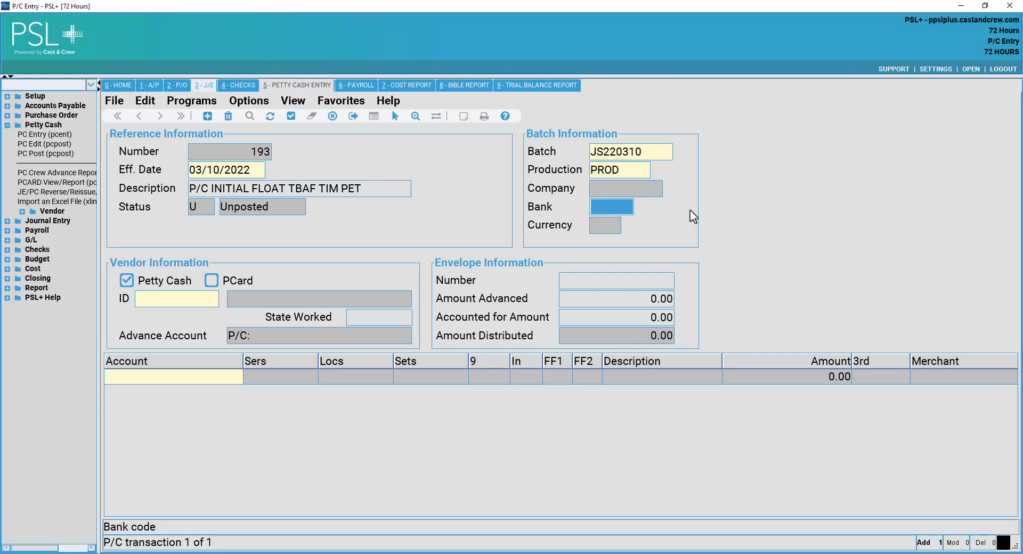
pyautogui.write('?')
pyautogui.click(657, 267)
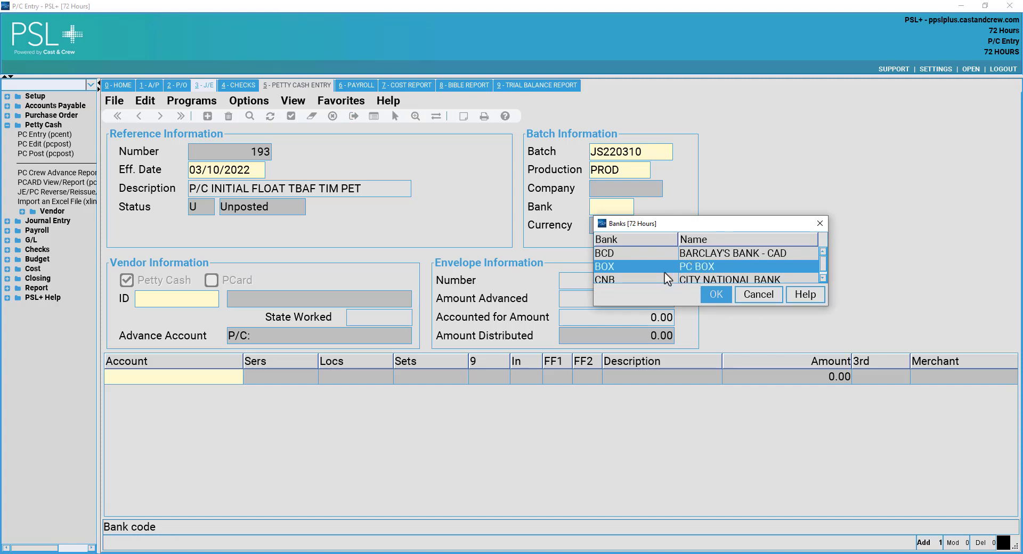
pyautogui.click(669, 274)
pyautogui.click(677, 264)
pyautogui.click(683, 274)
pyautogui.click(688, 265)
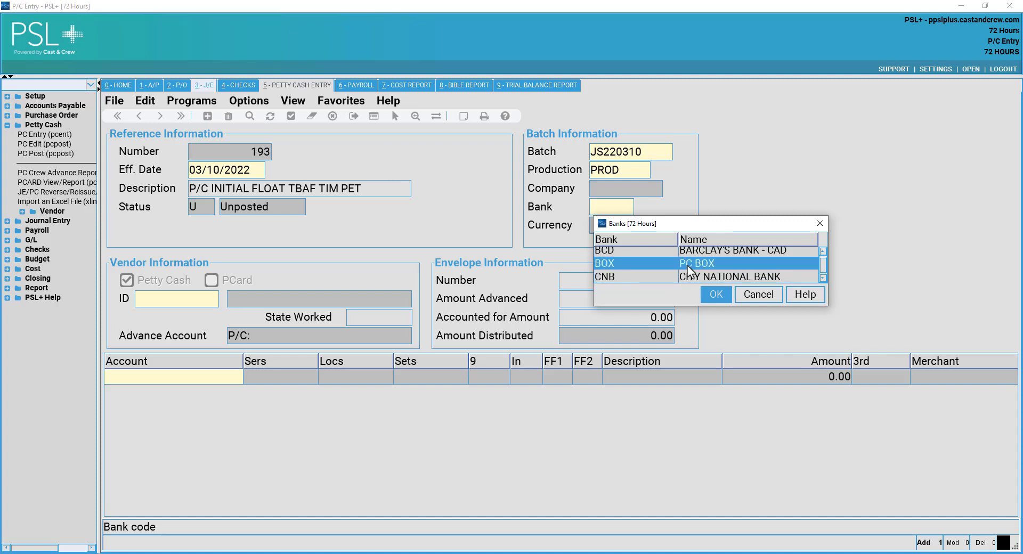
pyautogui.click(715, 294)
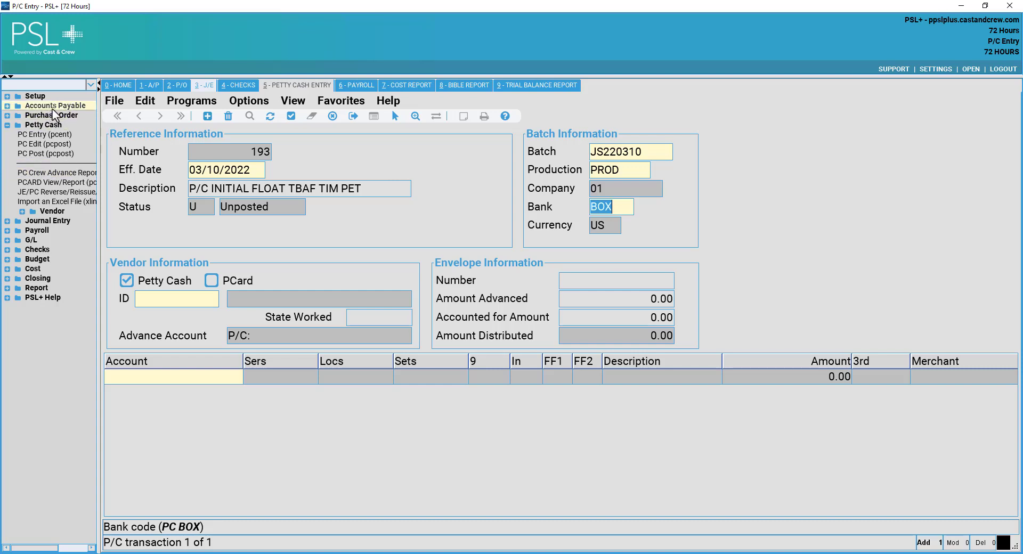
pyautogui.click(173, 299)
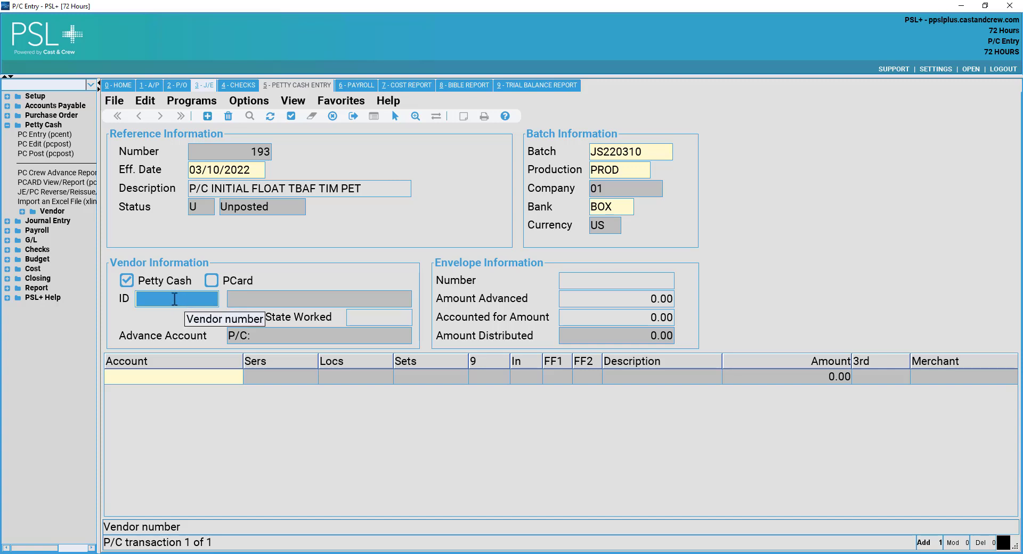
pyautogui.doubleClick(175, 299)
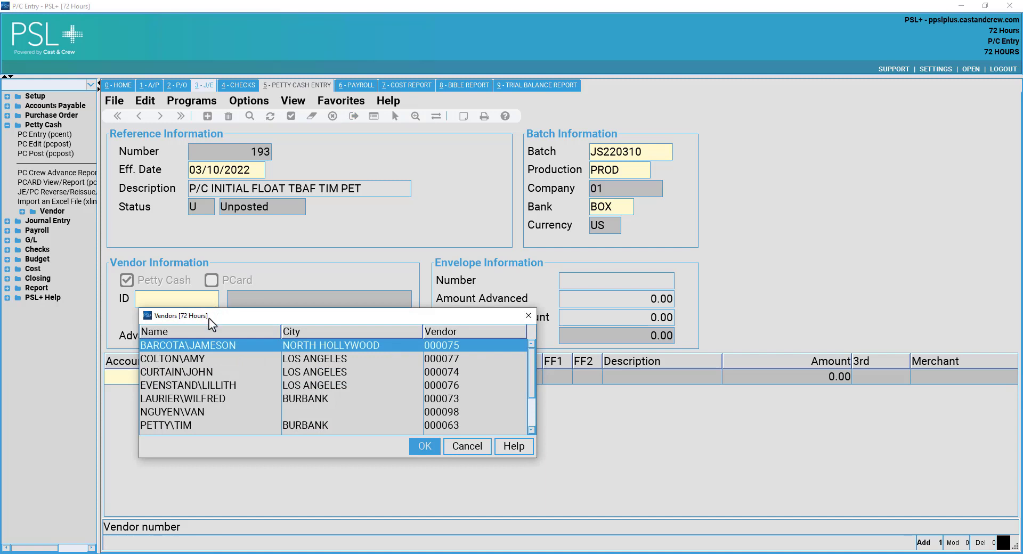
# In the Vendors lookup, select the petty cash custodian, vendor 000063 in Burbank.
pyautogui.moveTo(209, 318); pyautogui.dragTo(201, 264)
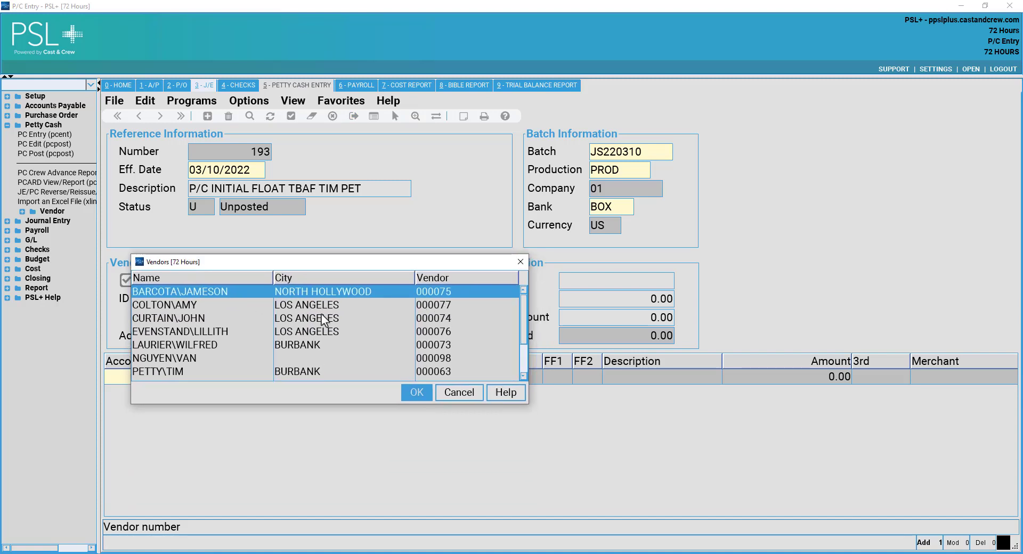
pyautogui.scroll(-2, 323, 319)
pyautogui.scroll(2, 309, 330)
pyautogui.moveTo(136, 261); pyautogui.dragTo(101, 70)
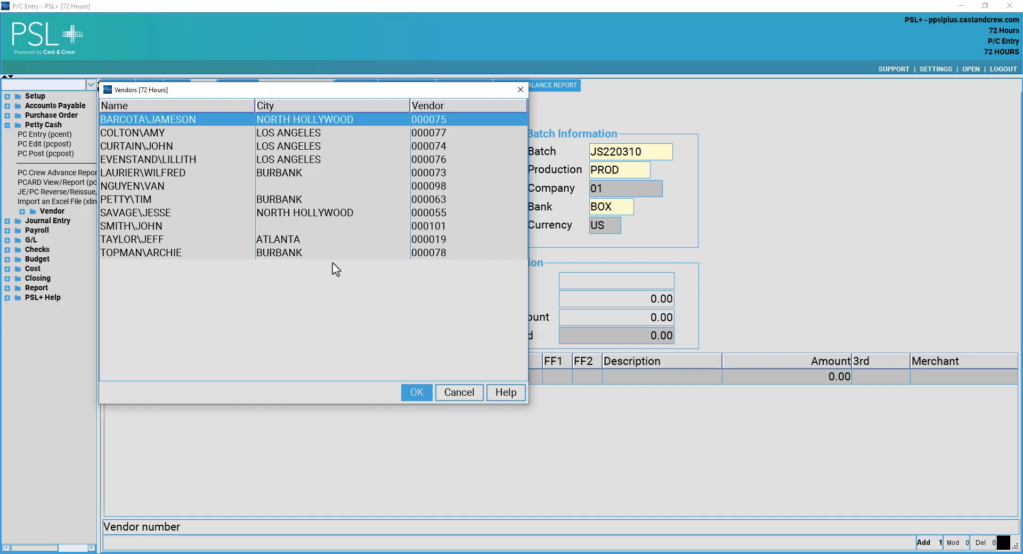
pyautogui.click(331, 187)
pyautogui.click(324, 199)
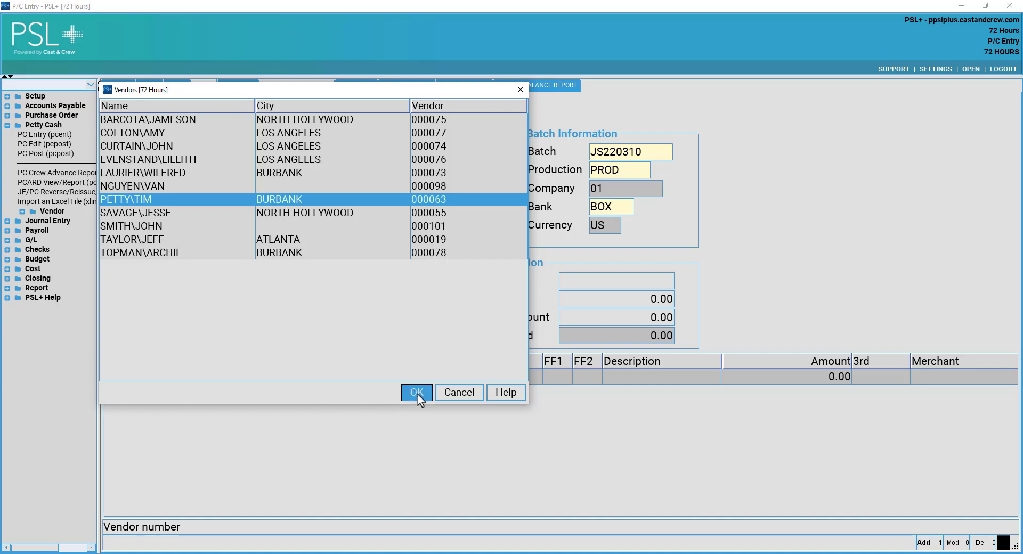
pyautogui.click(417, 394)
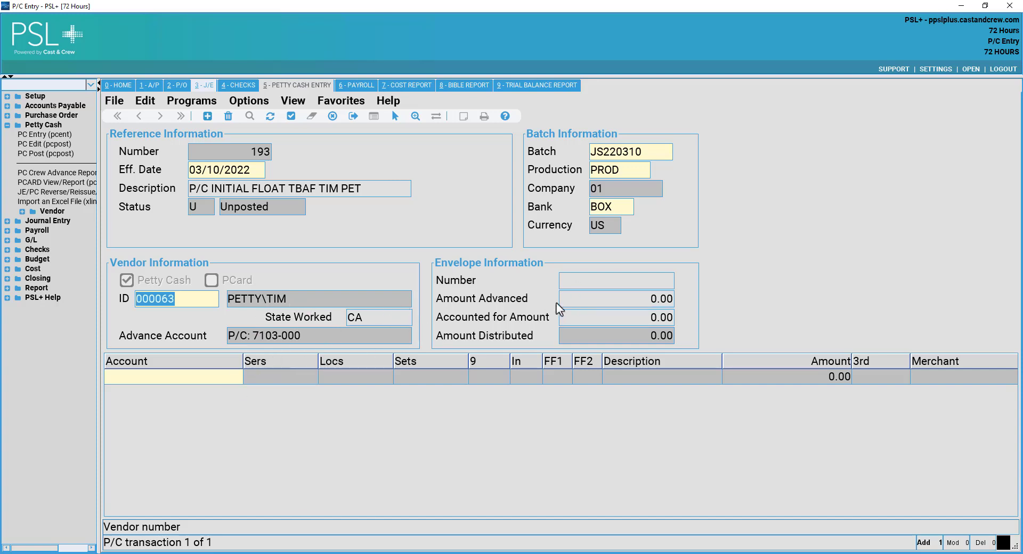
# Enter envelope PC10020 and a 500.00 advance to generate the distribution rows.
pyautogui.click(646, 279)
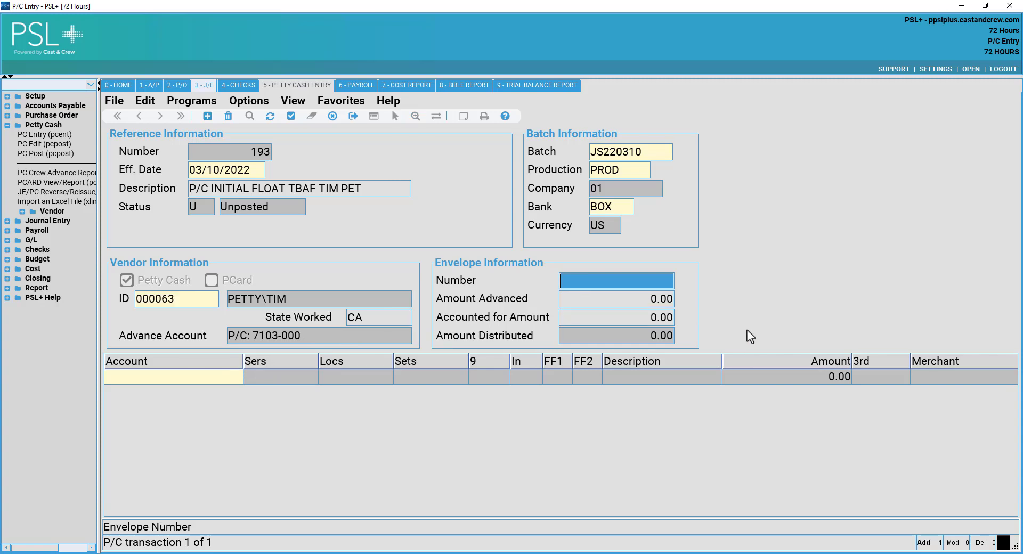
pyautogui.write('PC')
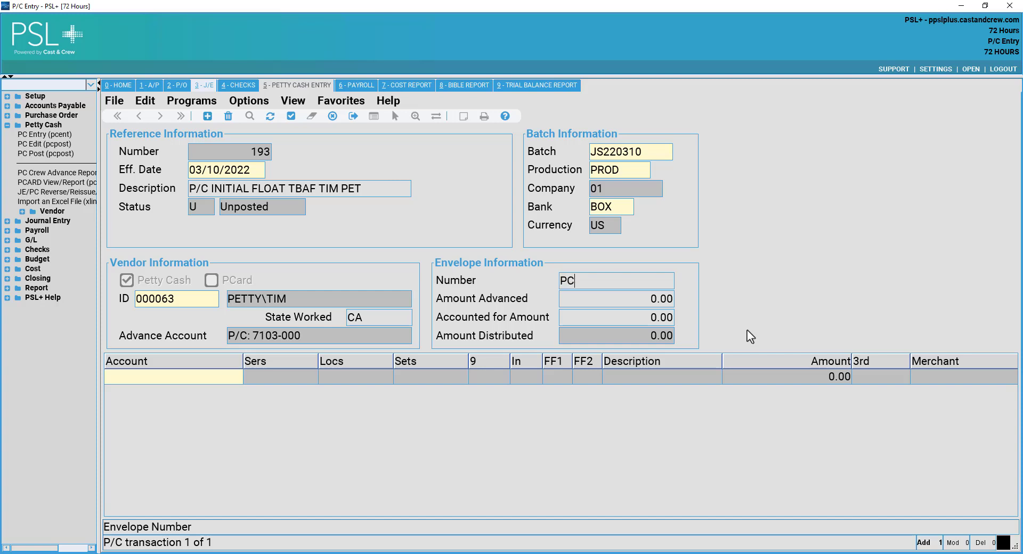
pyautogui.write('10020')
pyautogui.press('Tab')
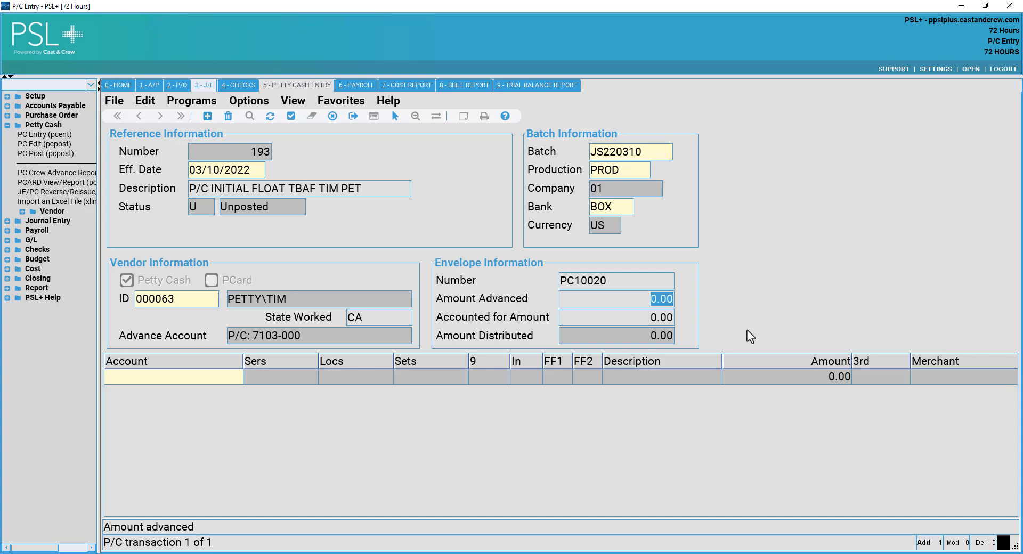
pyautogui.write('500.00')
pyautogui.hotkey('shift', 'Home')
pyautogui.press('Tab')
# Review the 7103-000 advance and 7150-000 offset rows, then save the transaction.
pyautogui.click(216, 393)
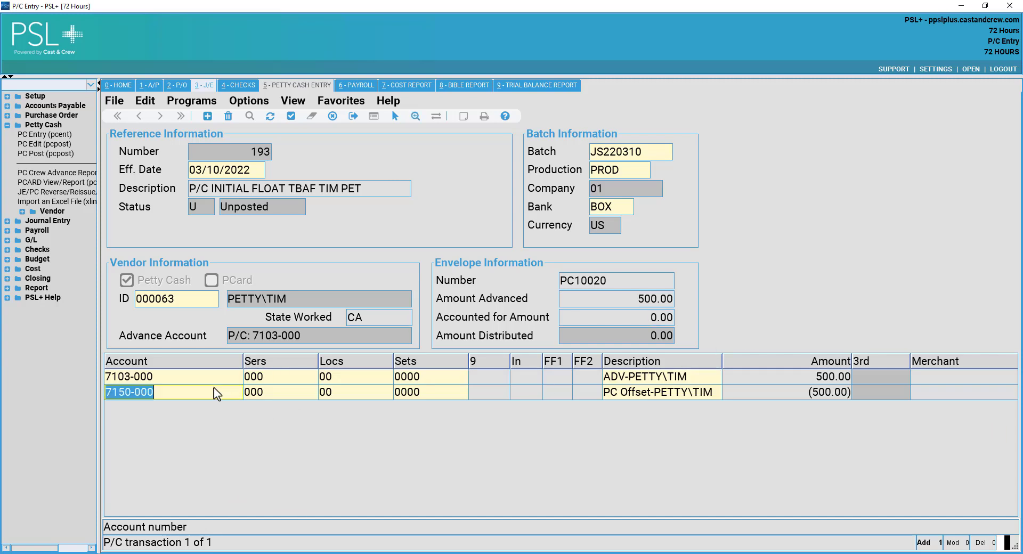
pyautogui.press('Up')
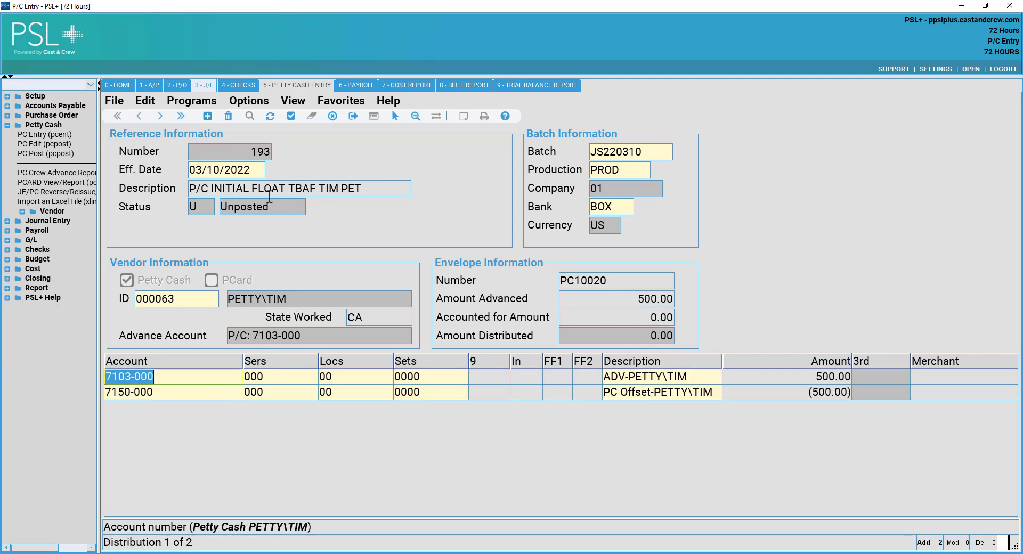
pyautogui.press('Tab')
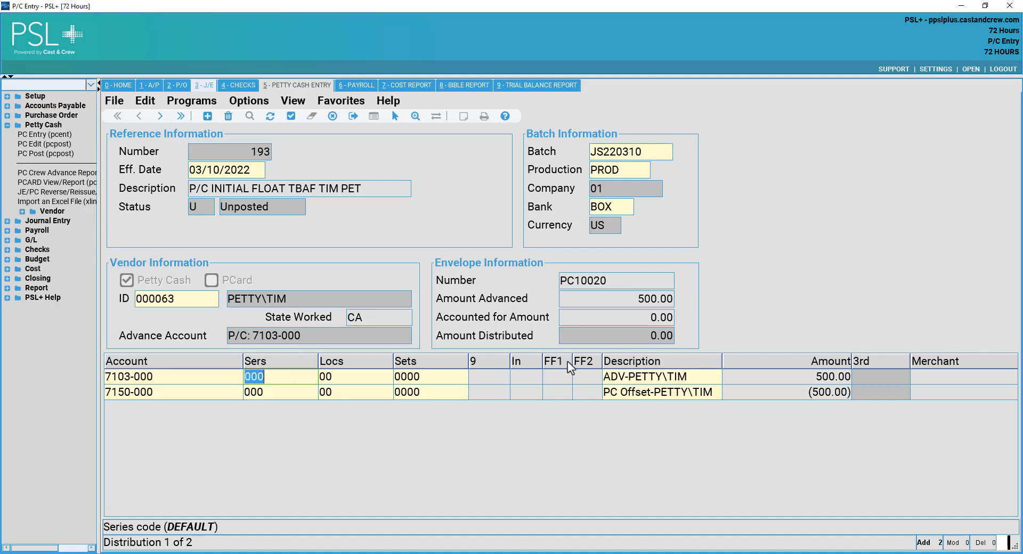
pyautogui.click(629, 377)
pyautogui.click(787, 384)
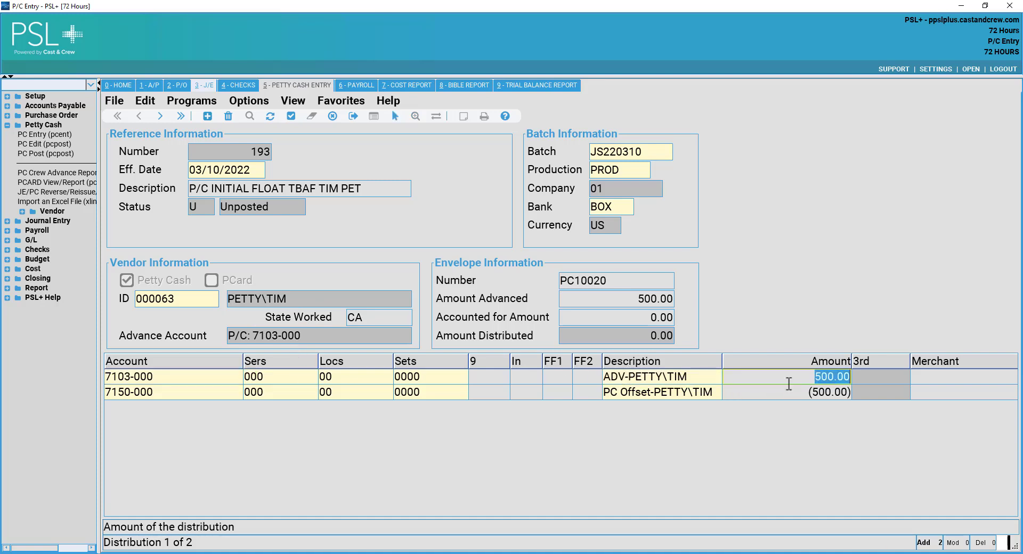
pyautogui.click(620, 393)
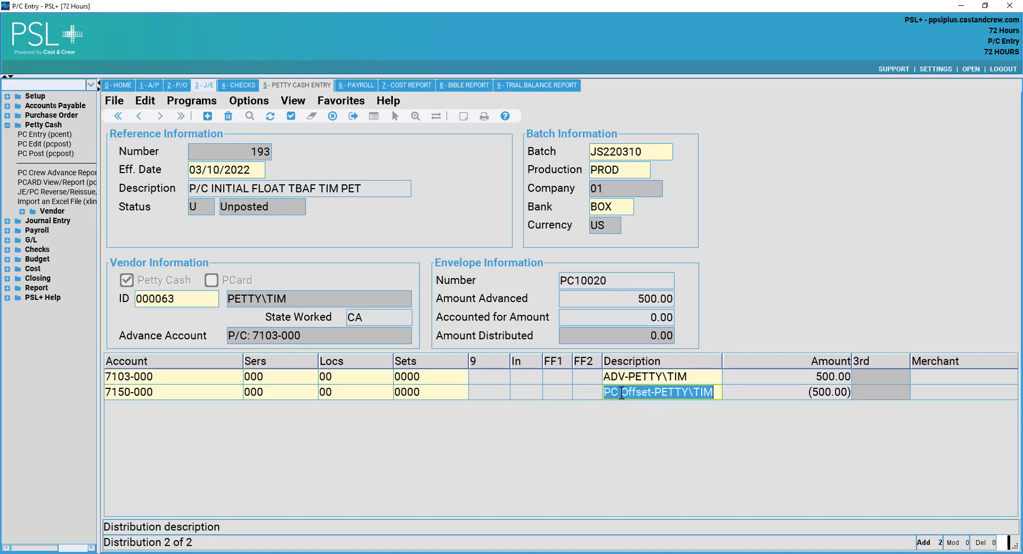
pyautogui.click(333, 393)
pyautogui.click(706, 393)
pyautogui.click(787, 378)
pyautogui.click(651, 379)
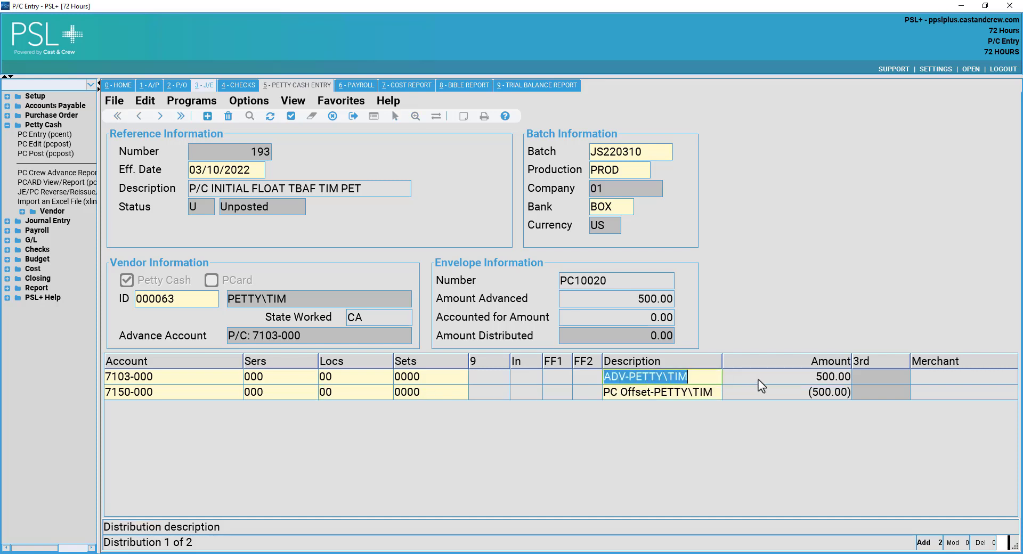
pyautogui.click(761, 379)
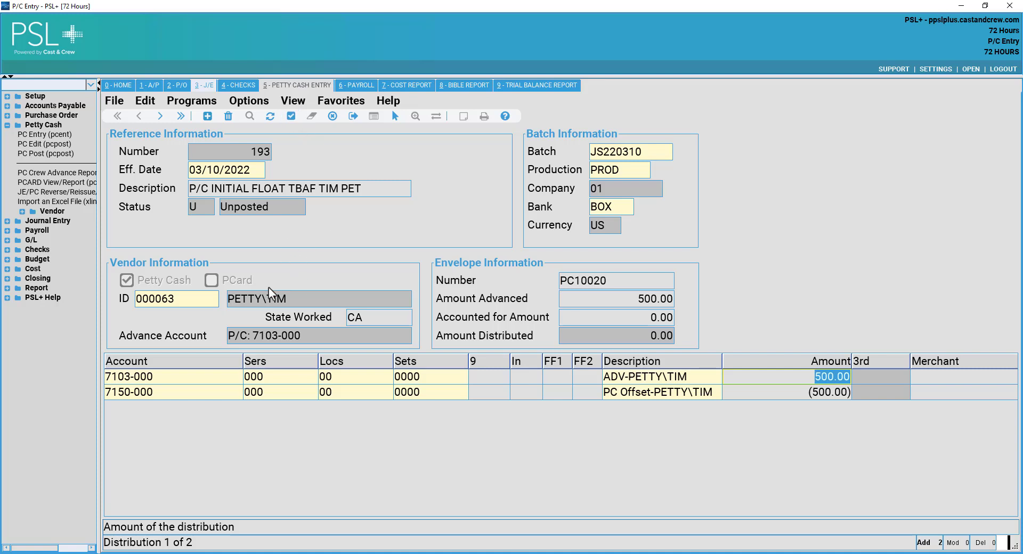
pyautogui.click(290, 115)
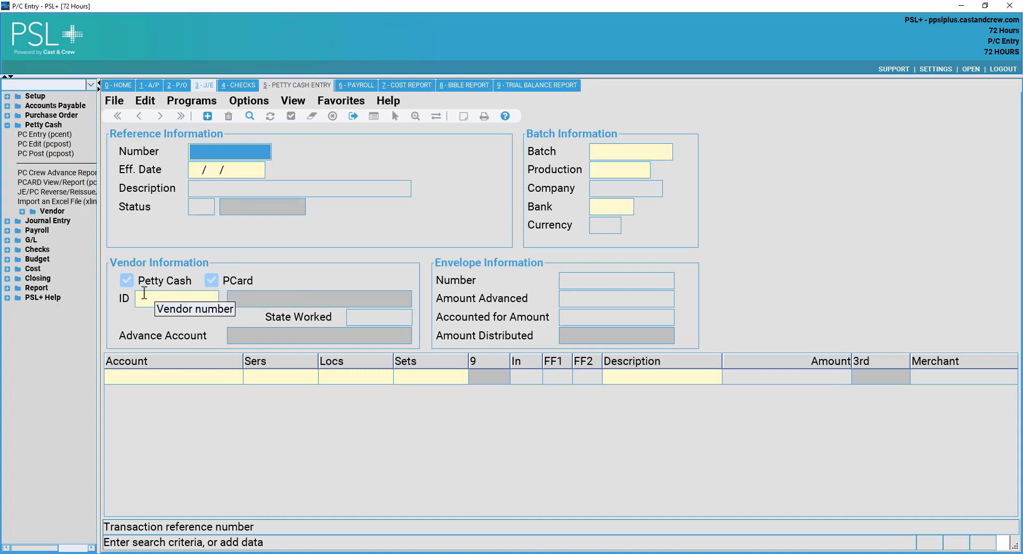
# Find existing petty cash transactions and step to transaction 46, scrolling its distributions.
pyautogui.click(250, 118)
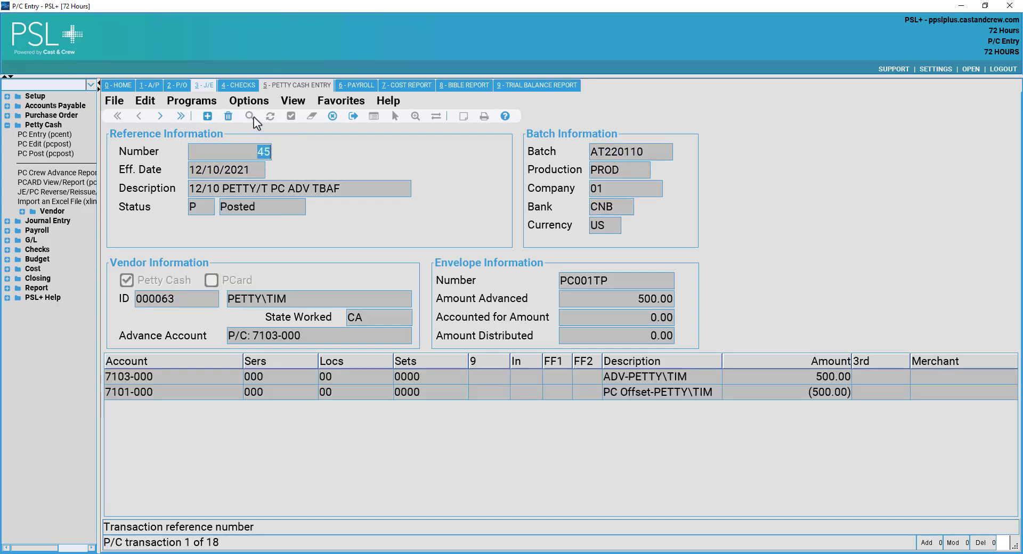
pyautogui.click(160, 116)
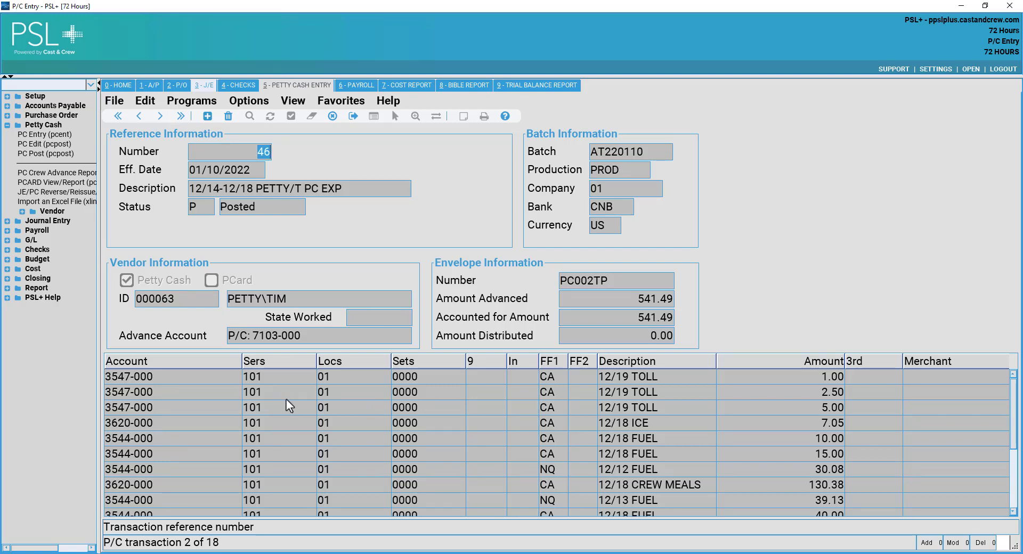
pyautogui.scroll(-1, 277, 408)
pyautogui.scroll(1, 288, 410)
pyautogui.scroll(-2, 654, 410)
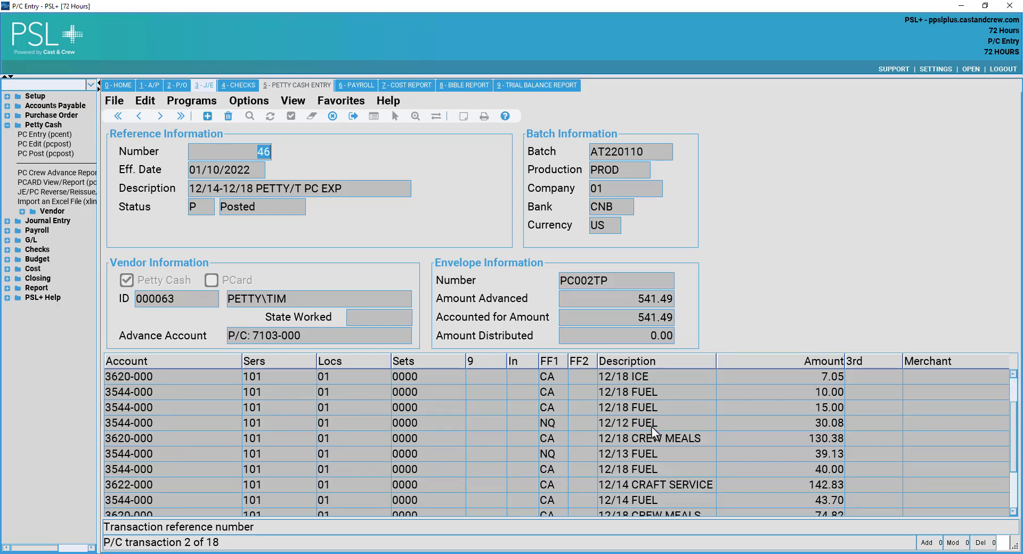
pyautogui.scroll(2, 673, 410)
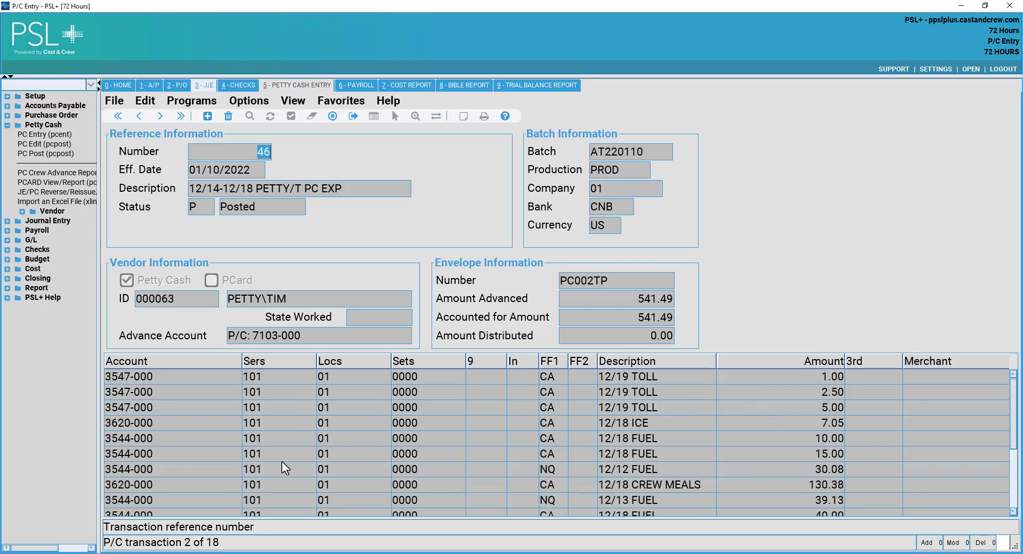
pyautogui.scroll(-1, 149, 446)
pyautogui.scroll(-1, 169, 450)
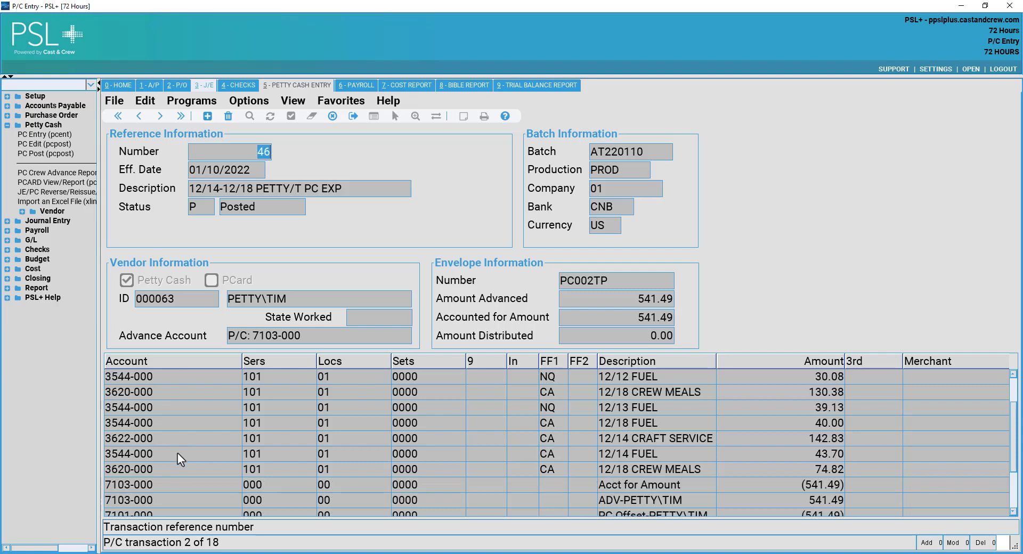
pyautogui.scroll(-1, 692, 449)
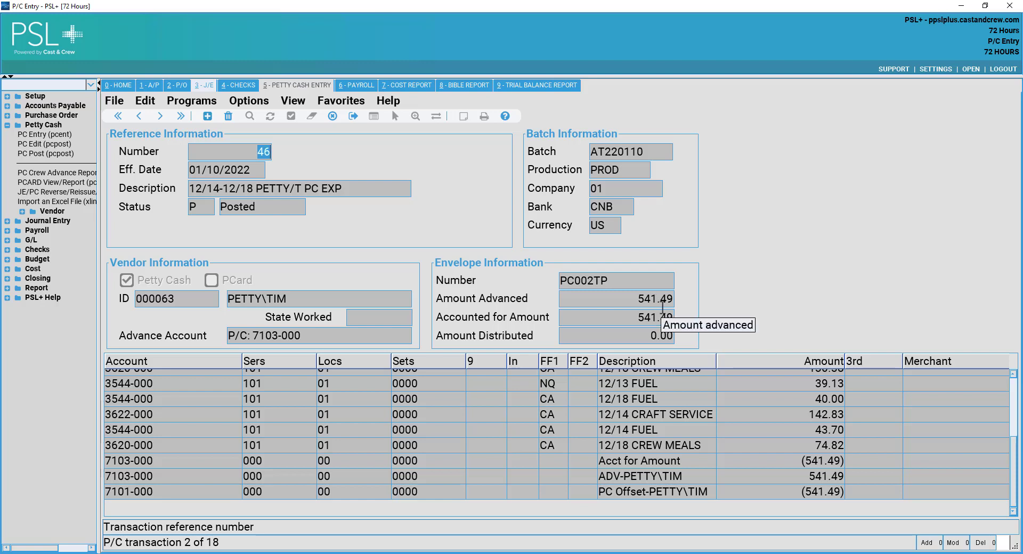
# Inspect the 541.49 accounted amount, advance, 12/14 FUEL and 12/18 CREW MEALS rows.
pyautogui.click(649, 320)
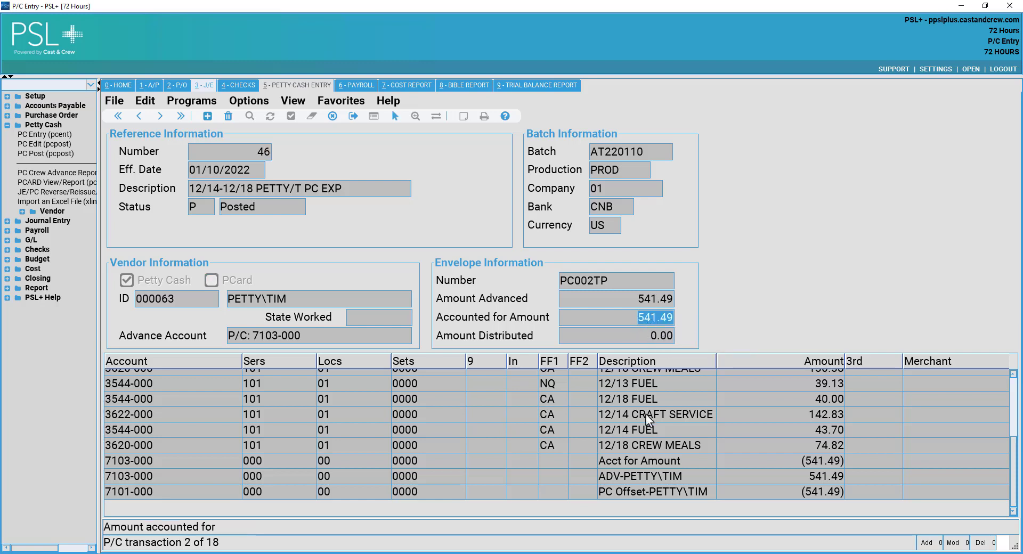
pyautogui.click(629, 477)
pyautogui.click(795, 487)
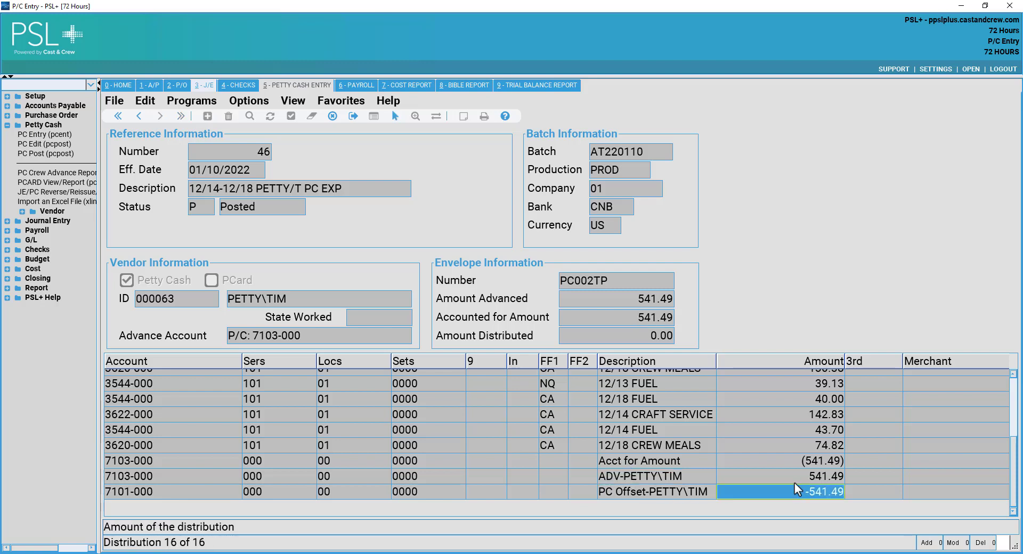
pyautogui.press('Up')
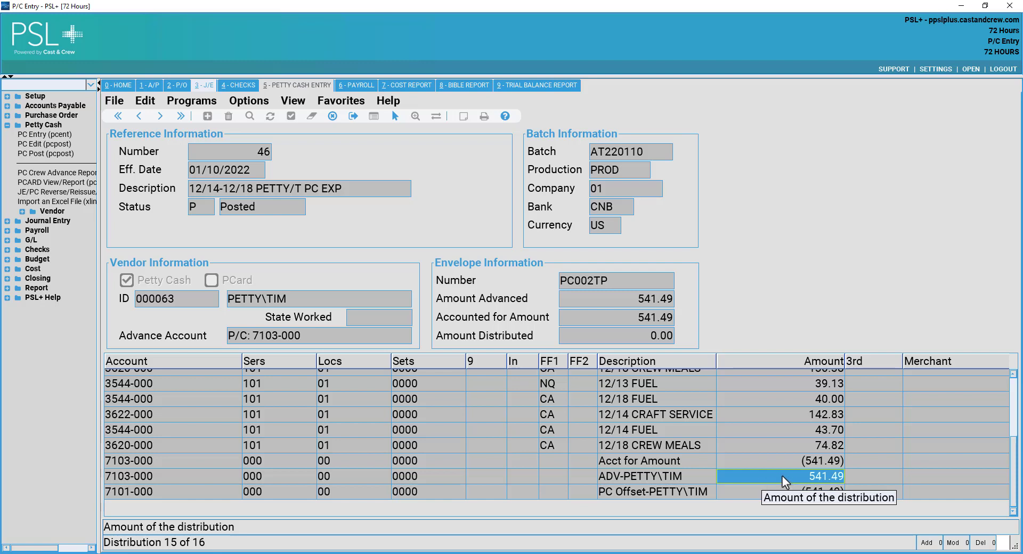
pyautogui.click(750, 456)
pyautogui.click(666, 430)
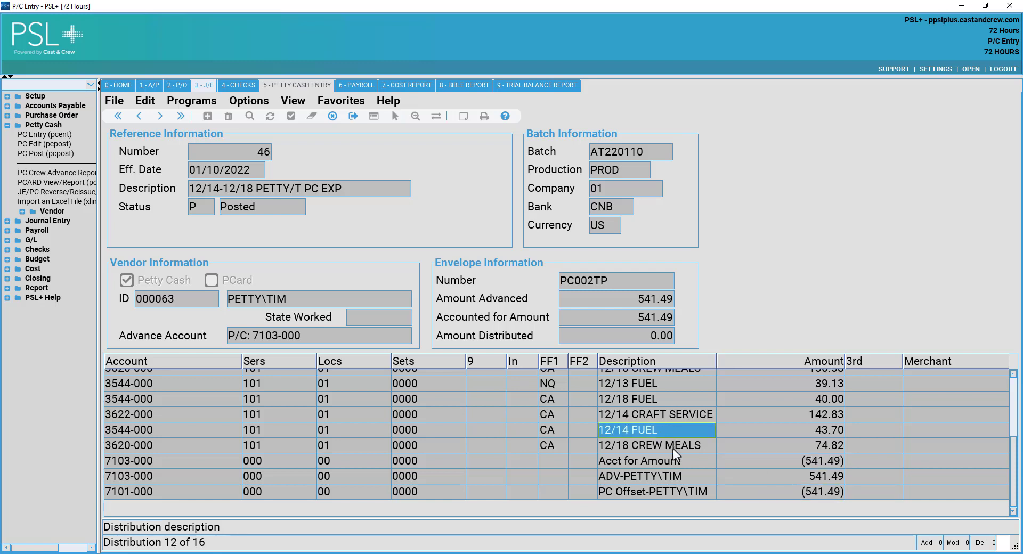
pyautogui.click(673, 448)
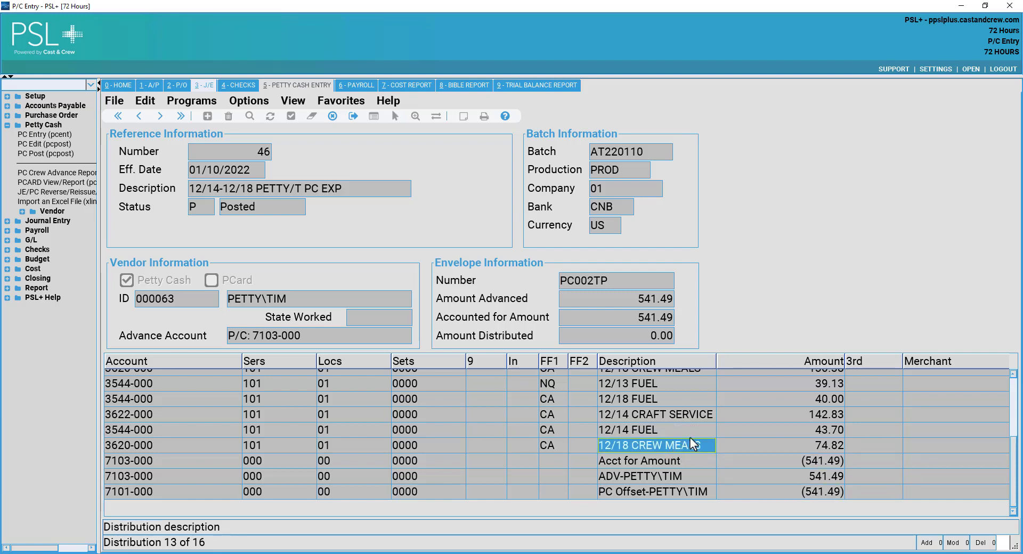
pyautogui.click(161, 116)
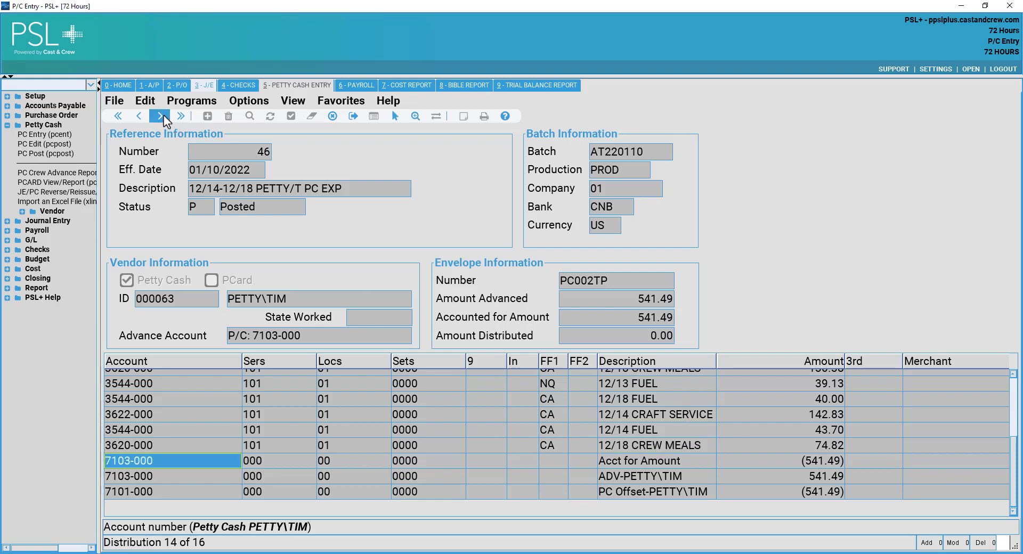
pyautogui.click(161, 116)
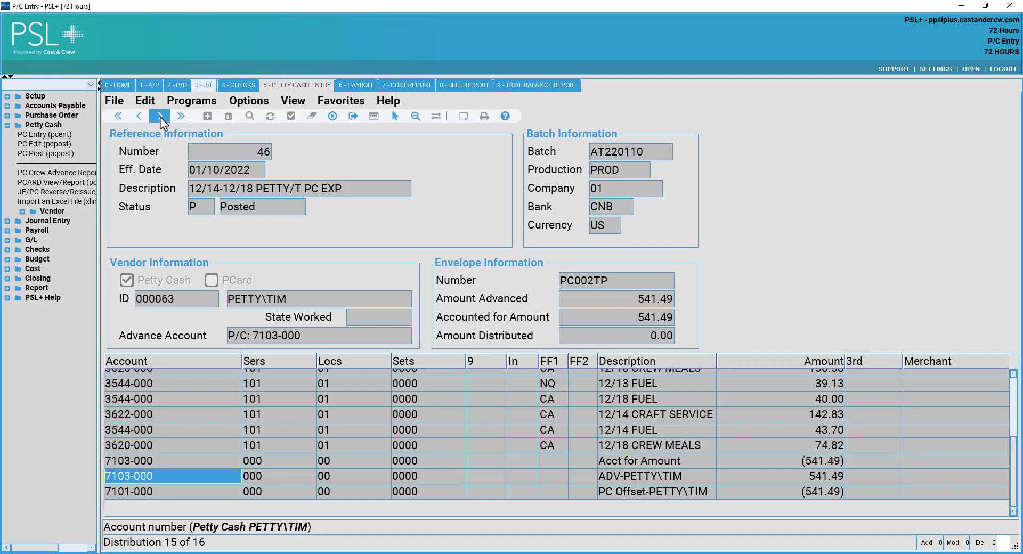
pyautogui.click(161, 117)
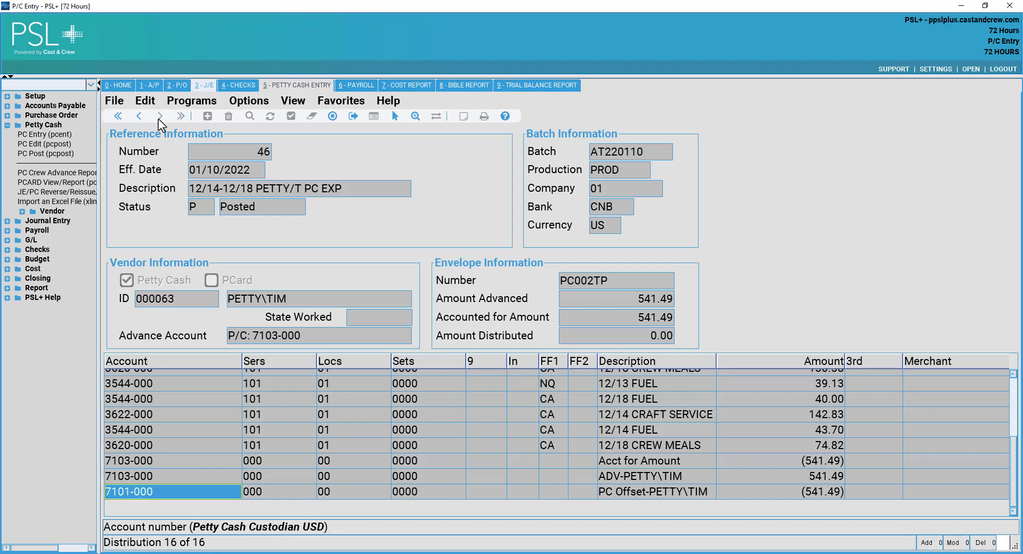
pyautogui.click(138, 116)
pyautogui.scroll(3, 267, 448)
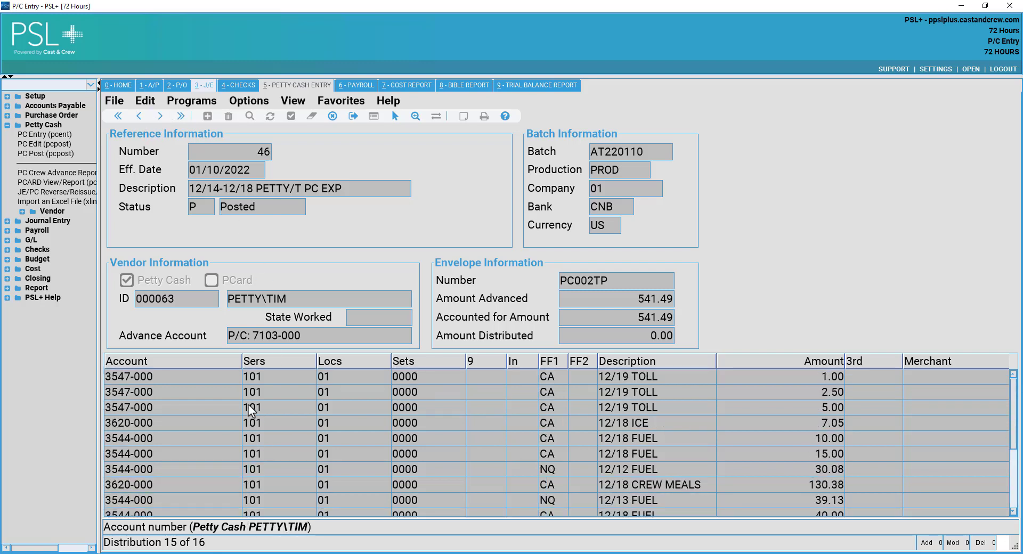
# Search for PCard-vendor transactions, bringing up transaction 47 (envelope PCA002AT).
pyautogui.click(334, 116)
pyautogui.click(212, 280)
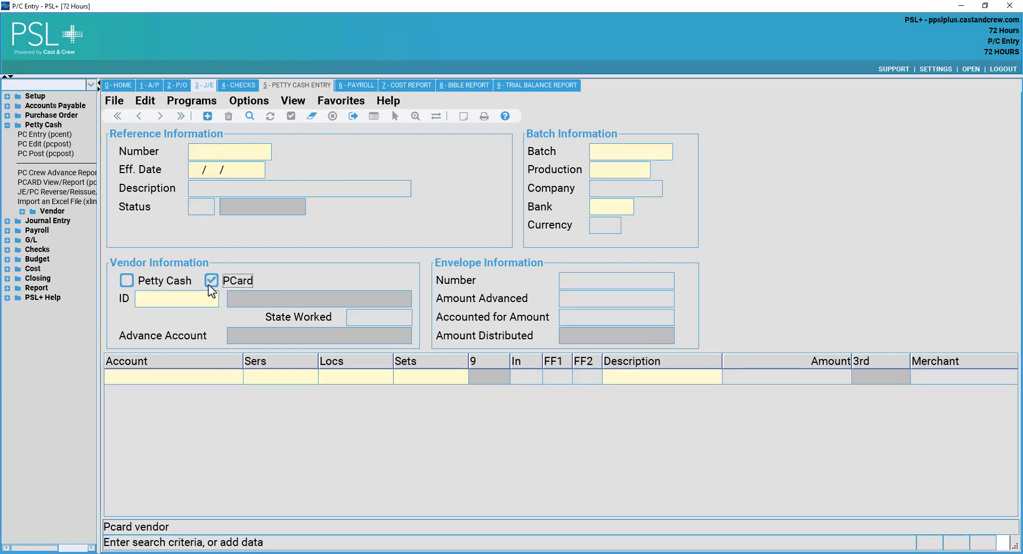
pyautogui.click(249, 116)
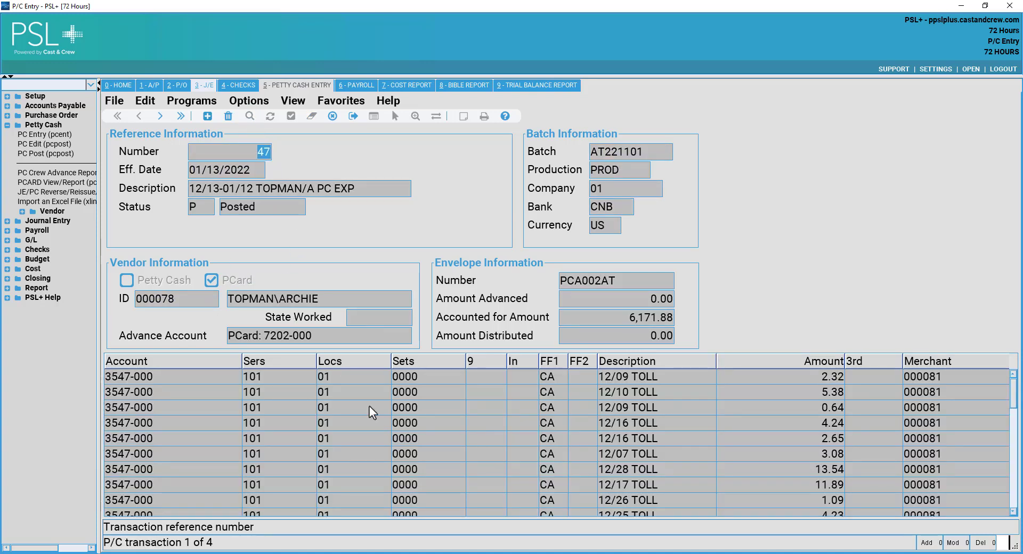
# Check the -6171.88 offset, 36.07 fuel and 666.86 craft service rows, then widen the navigation panel.
pyautogui.click(335, 390)
pyautogui.scroll(-3, 389, 408)
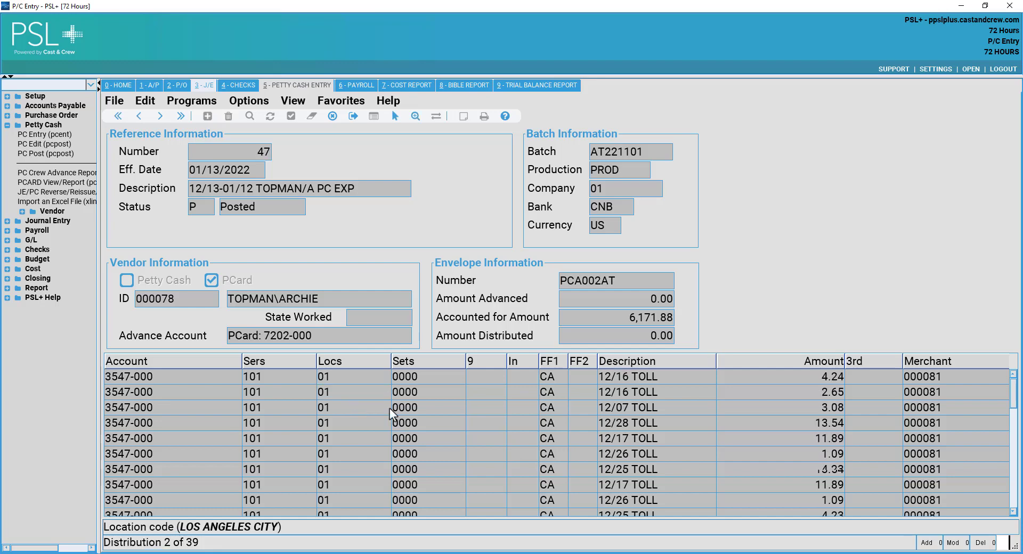
pyautogui.scroll(-7, 389, 411)
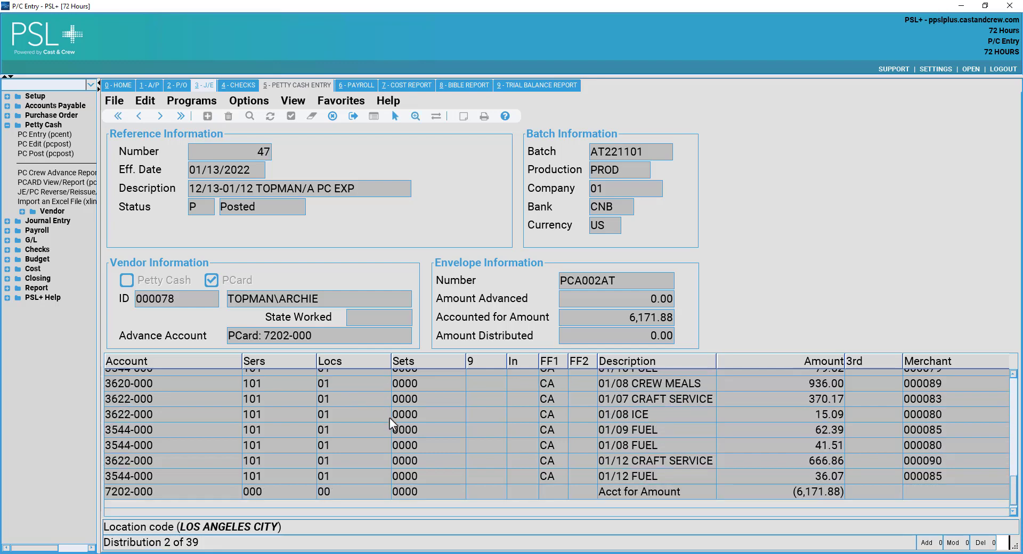
pyautogui.click(801, 495)
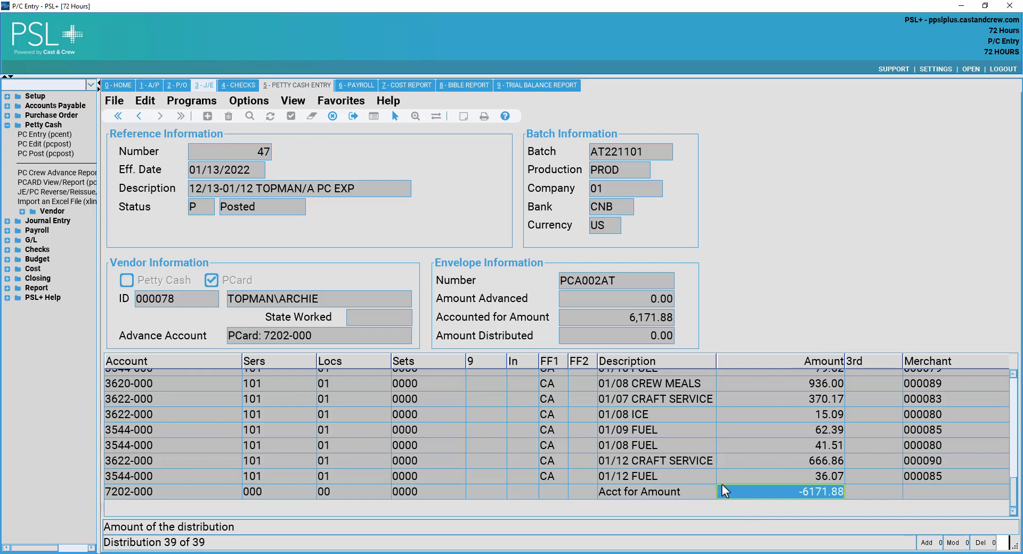
pyautogui.click(757, 476)
pyautogui.click(758, 461)
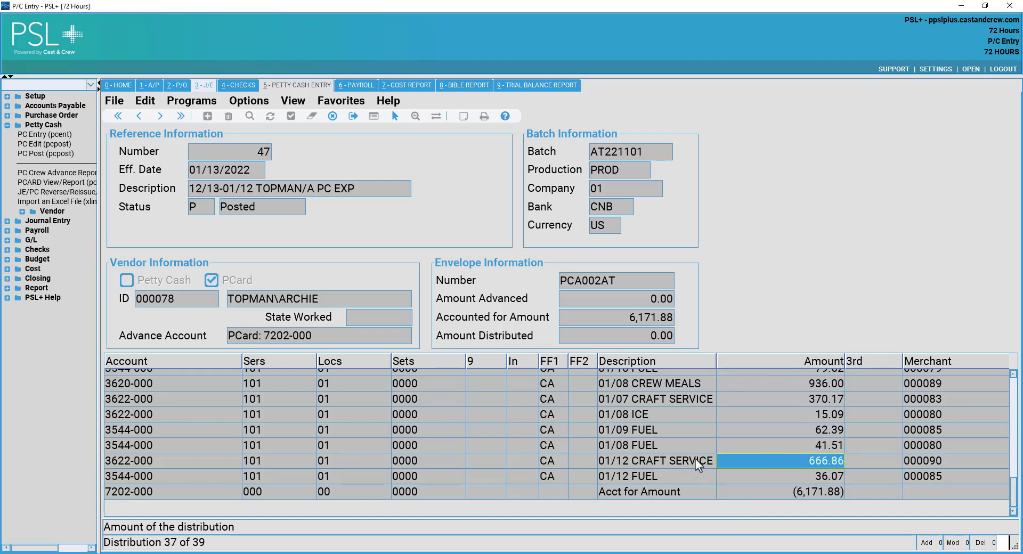
pyautogui.click(634, 462)
pyautogui.scroll(6, 731, 465)
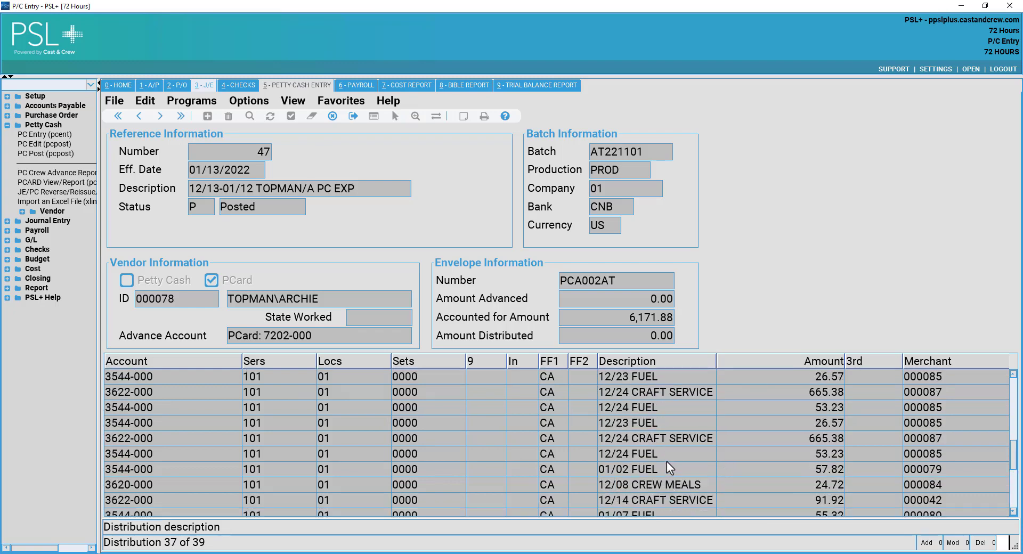
pyautogui.scroll(5, 666, 460)
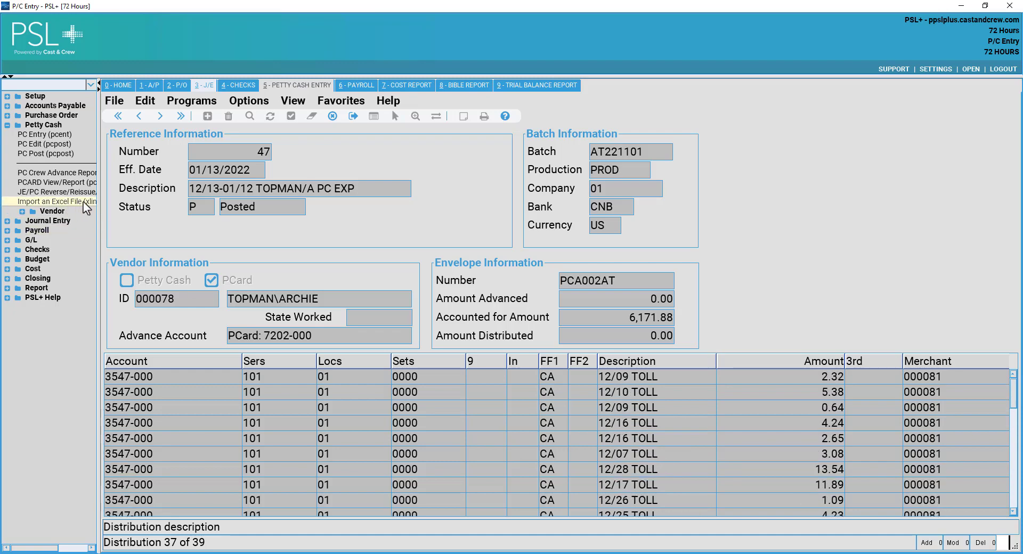
pyautogui.moveTo(97, 204); pyautogui.dragTo(120, 205)
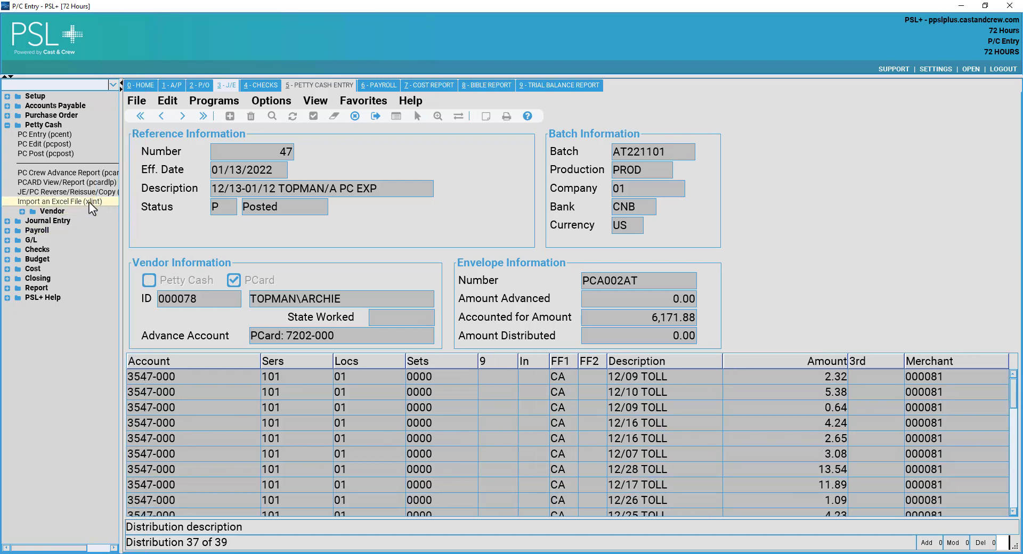
pyautogui.click(89, 202)
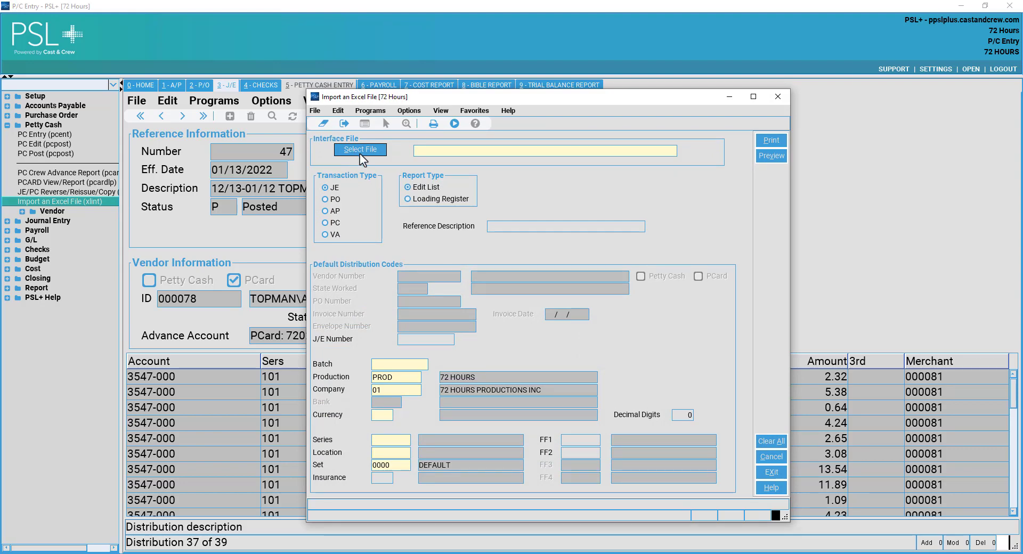
pyautogui.click(333, 224)
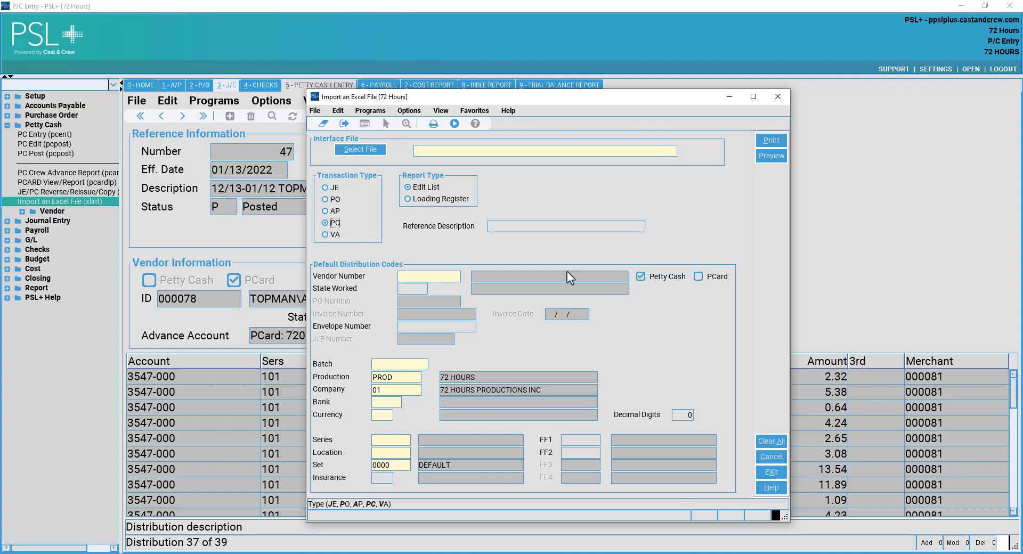
pyautogui.click(697, 277)
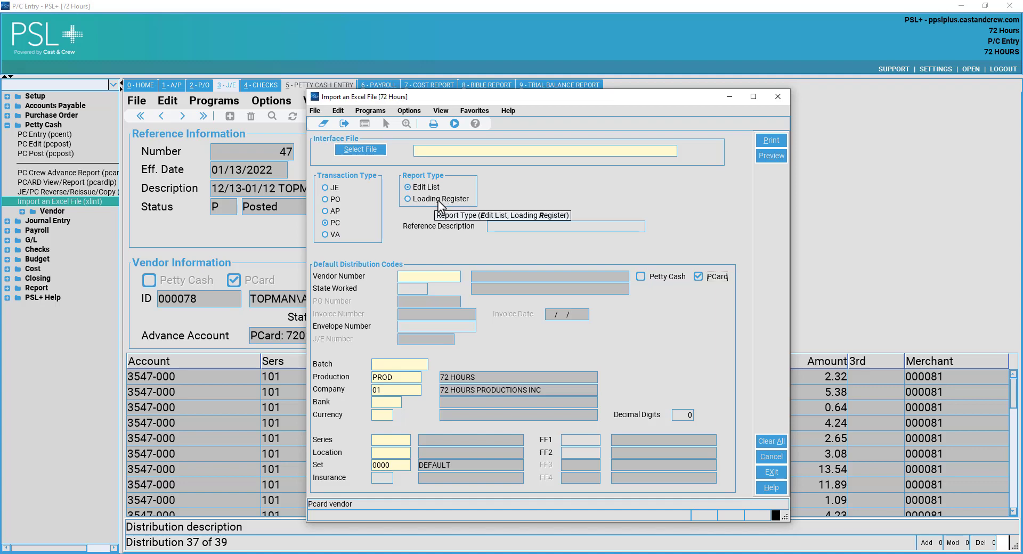
pyautogui.click(430, 276)
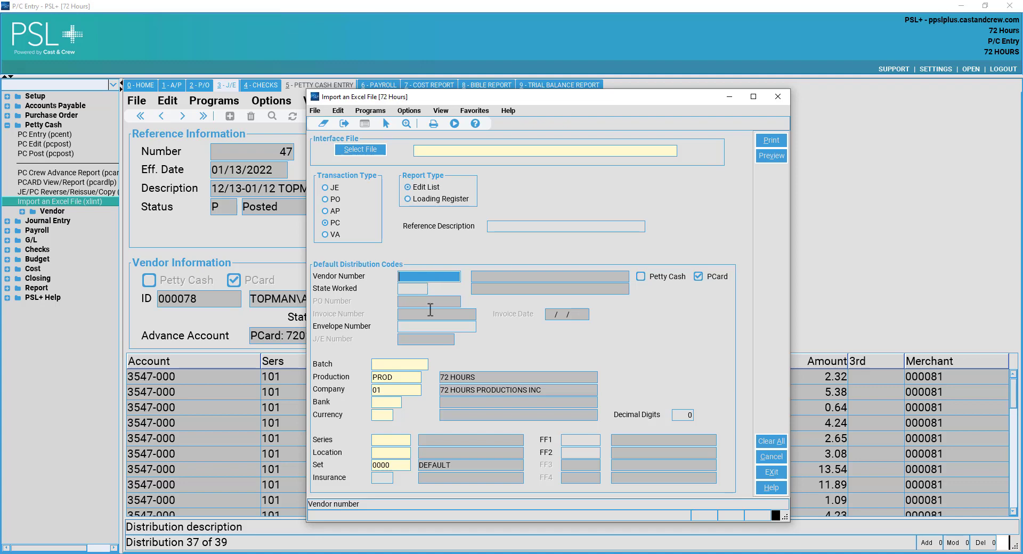
pyautogui.click(430, 330)
pyautogui.click(424, 288)
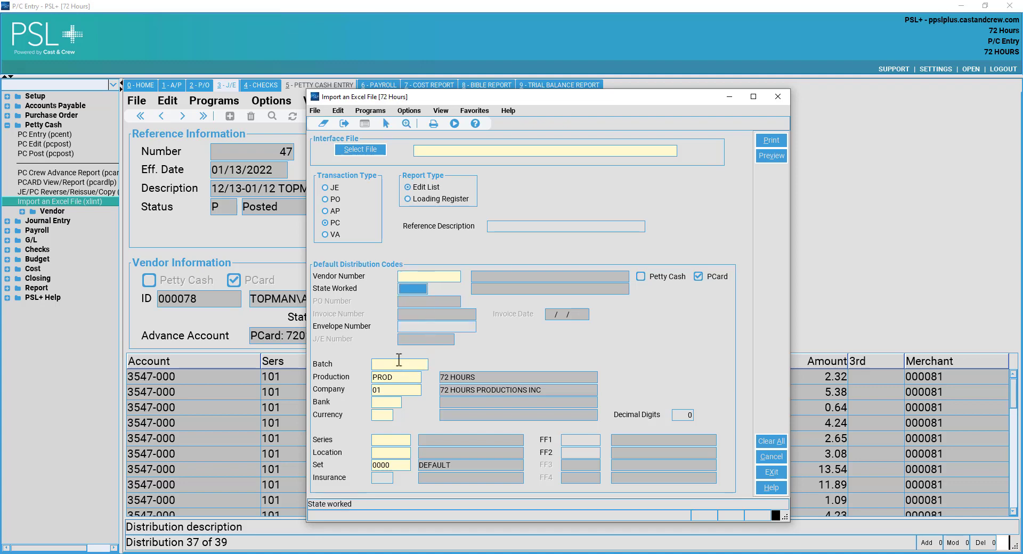
pyautogui.click(400, 364)
pyautogui.click(400, 377)
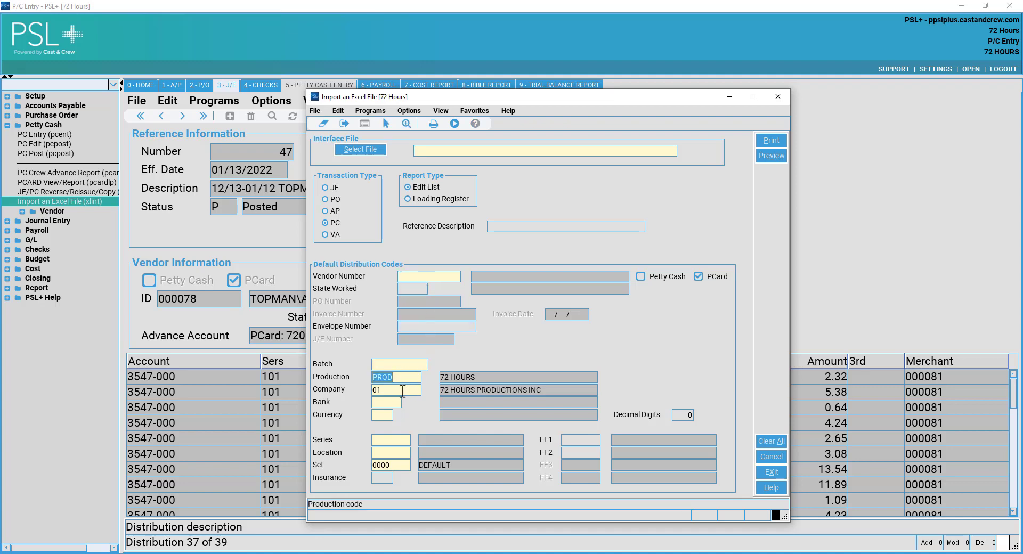
pyautogui.click(391, 403)
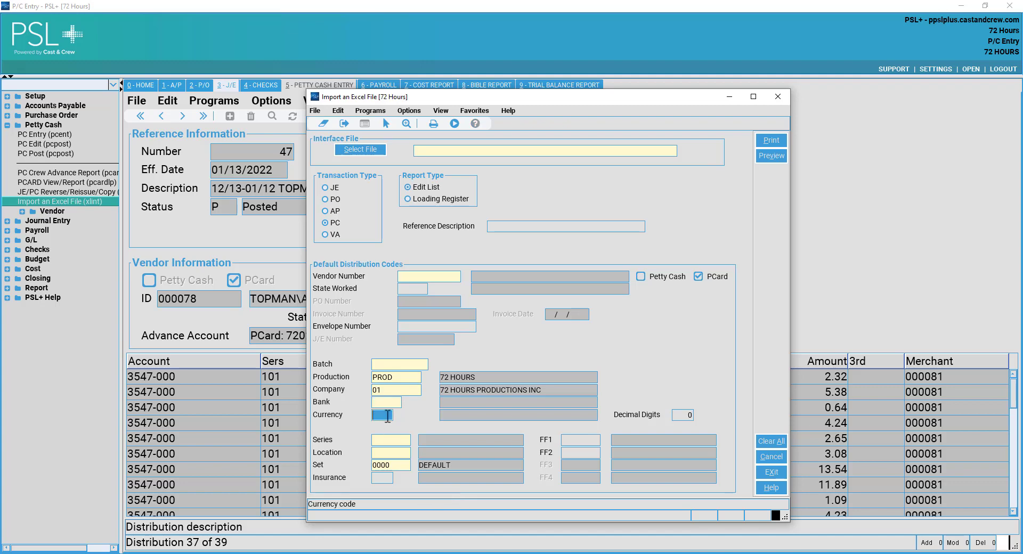
pyautogui.click(402, 440)
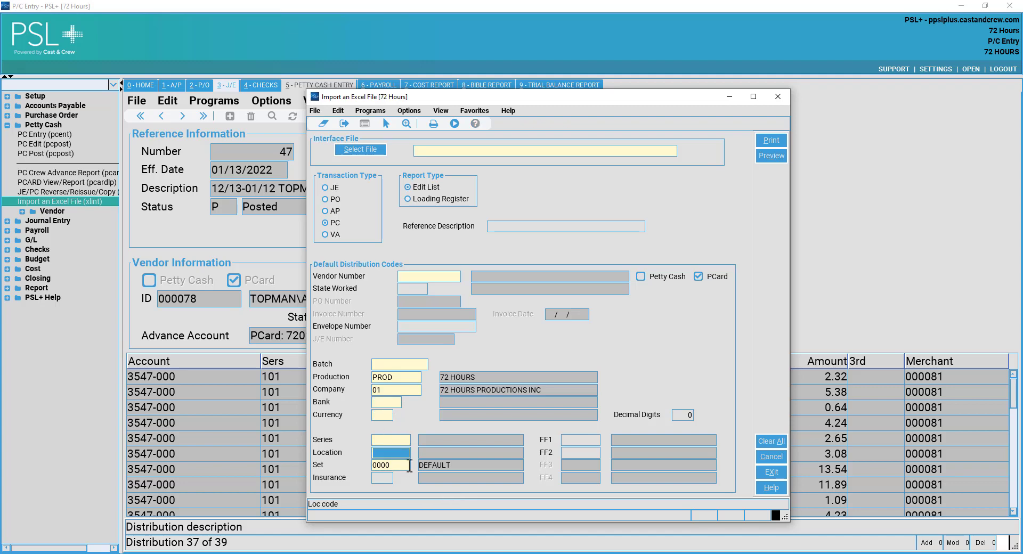
pyautogui.click(408, 465)
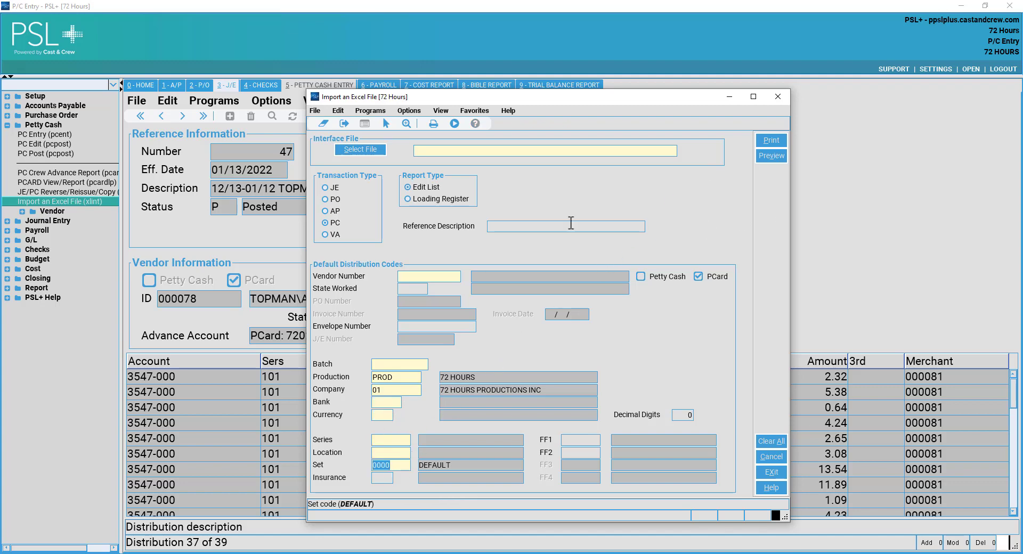
pyautogui.click(445, 205)
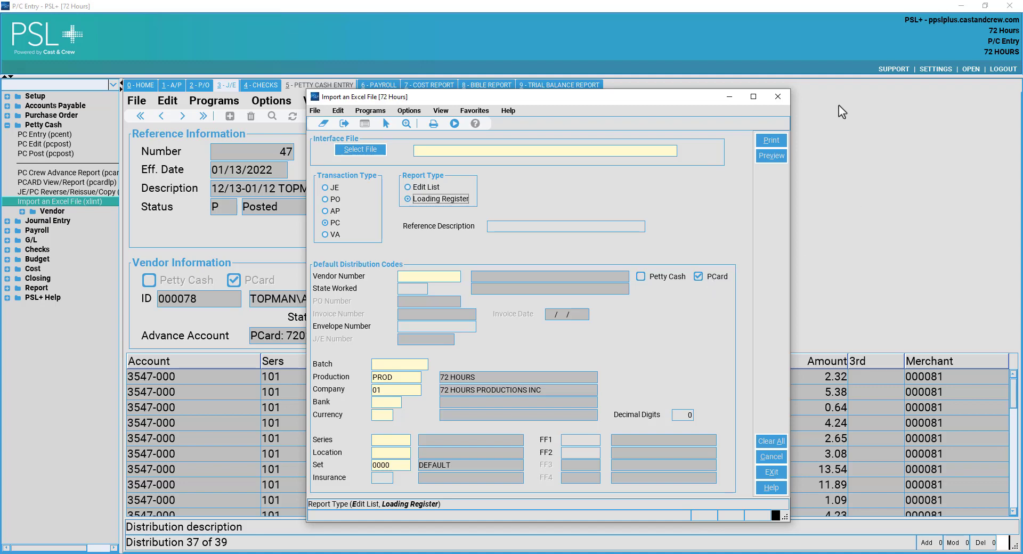
pyautogui.click(777, 97)
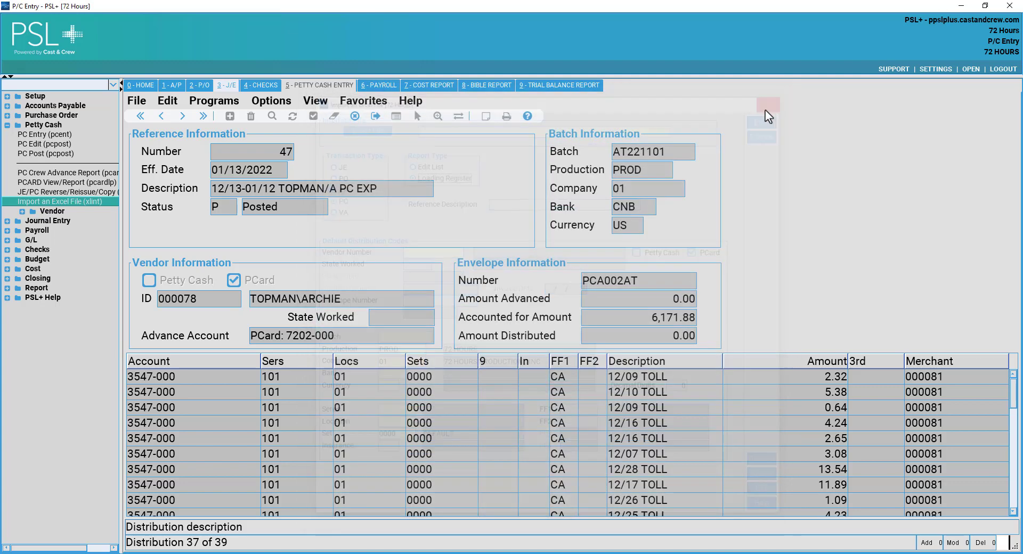
pyautogui.doubleClick(75, 151)
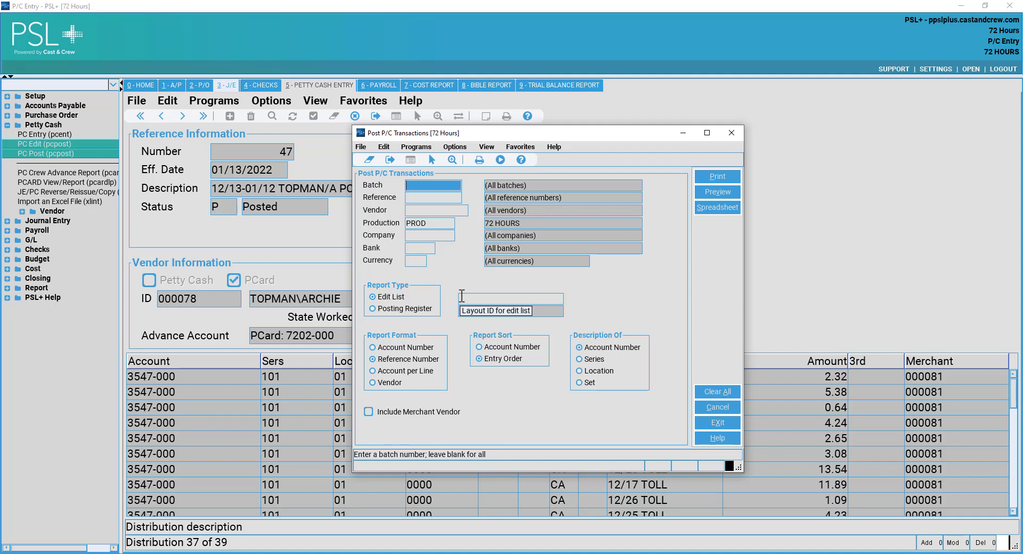
pyautogui.click(398, 308)
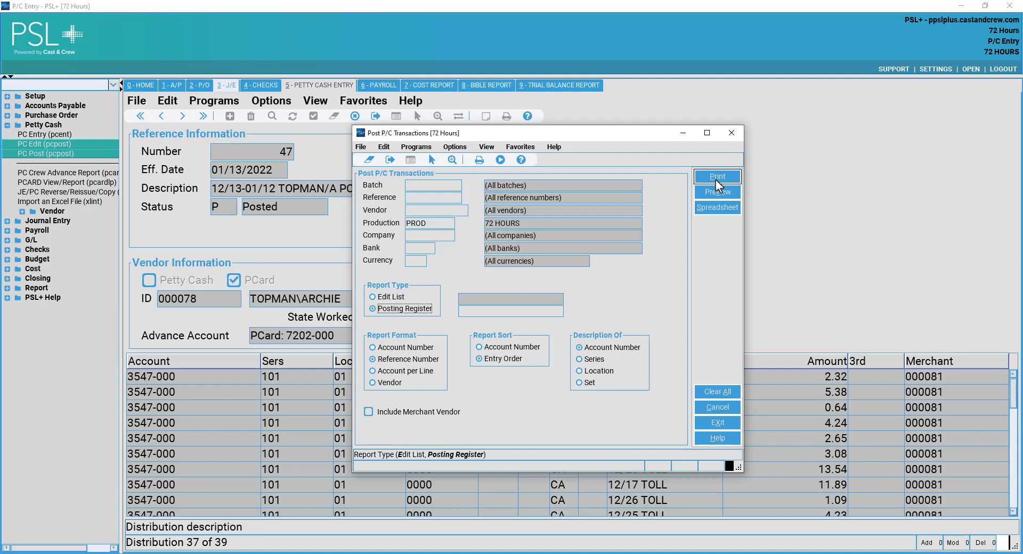
pyautogui.click(733, 132)
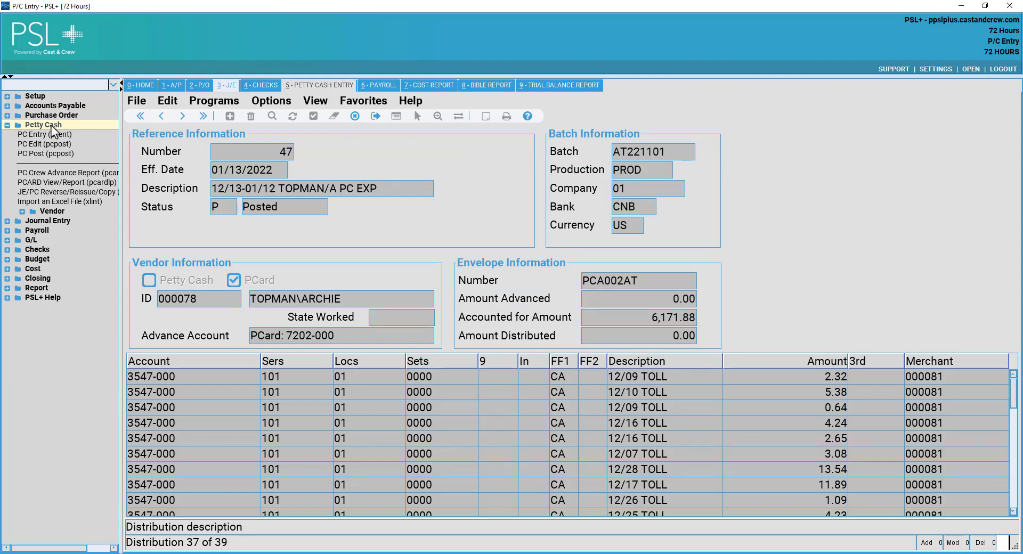
# Collapse Petty Cash, exit P/C Entry and J/E Transaction Entry via File, and expand Journal Entry.
pyautogui.doubleClick(51, 125)
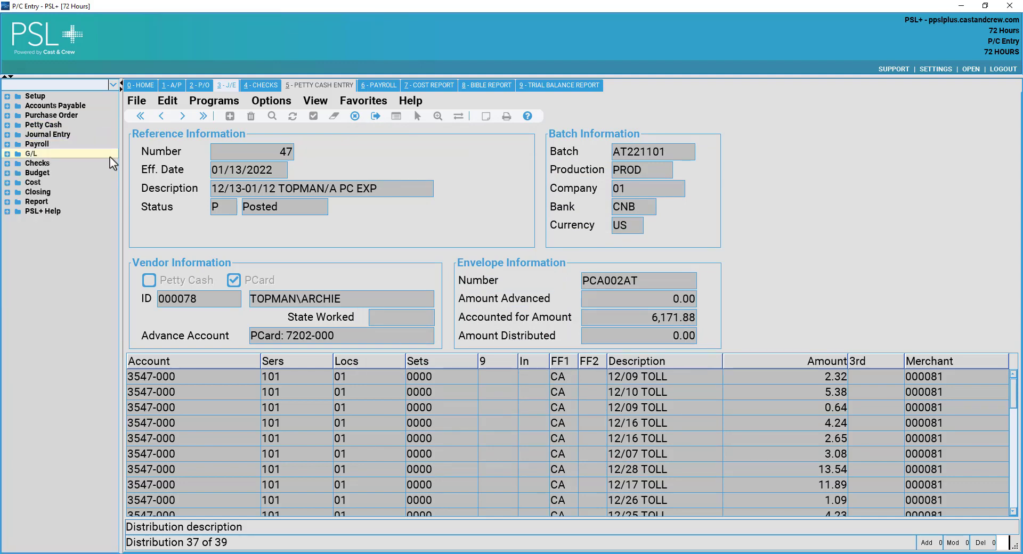
pyautogui.click(137, 105)
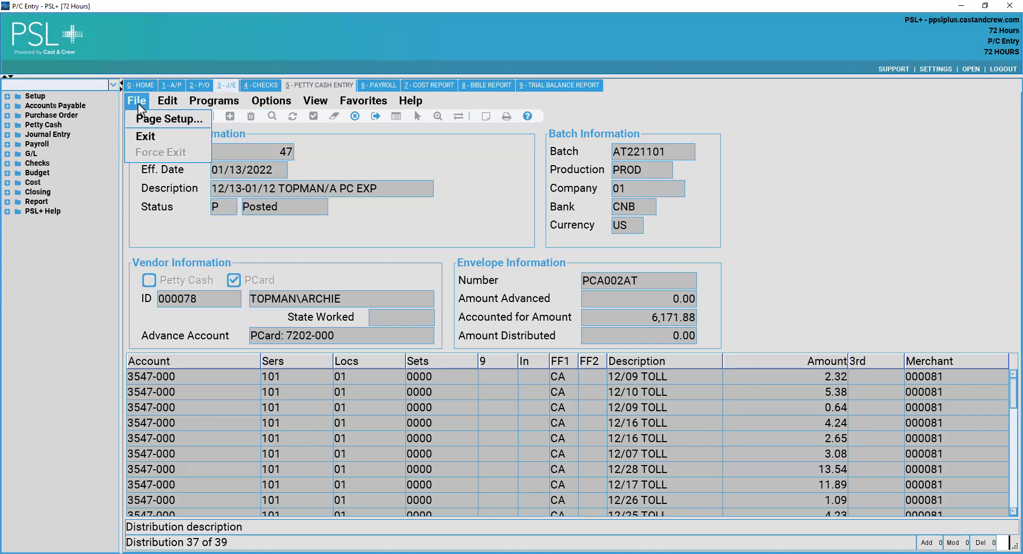
pyautogui.click(149, 138)
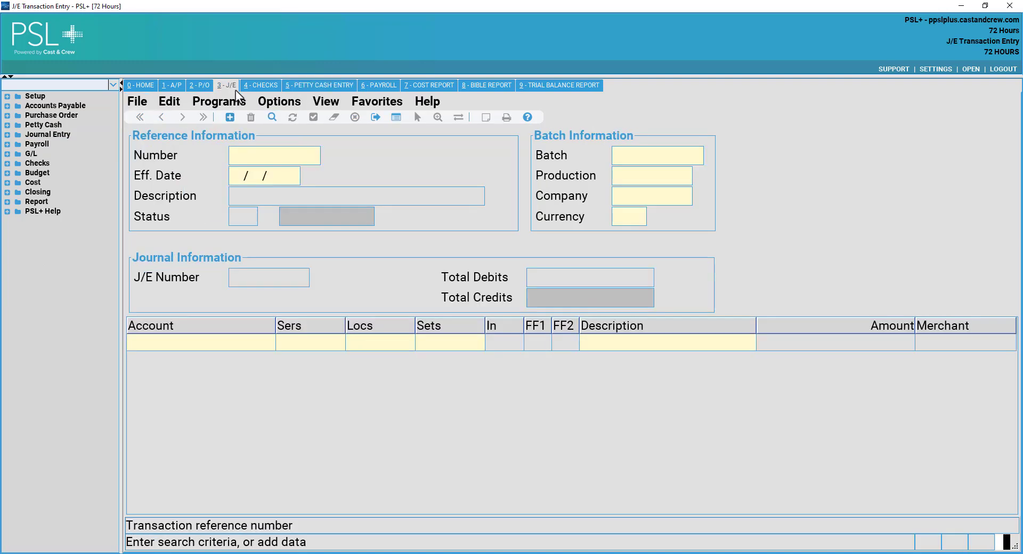
pyautogui.click(139, 105)
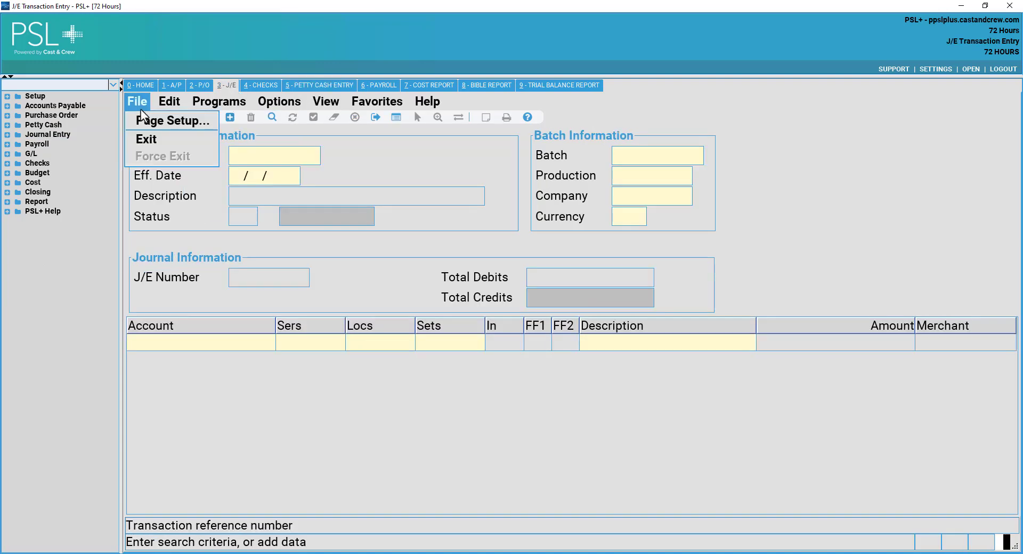
pyautogui.click(146, 140)
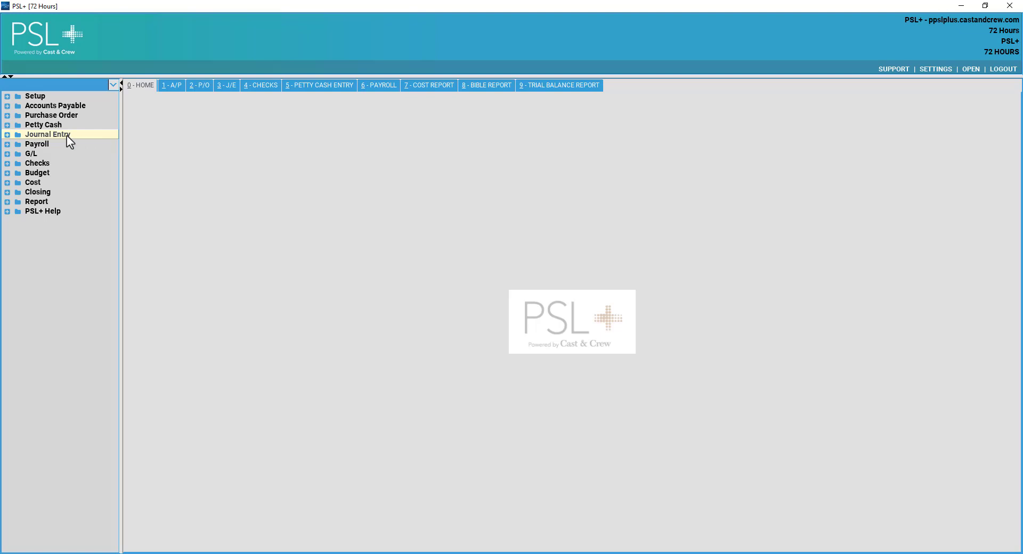
pyautogui.click(67, 136)
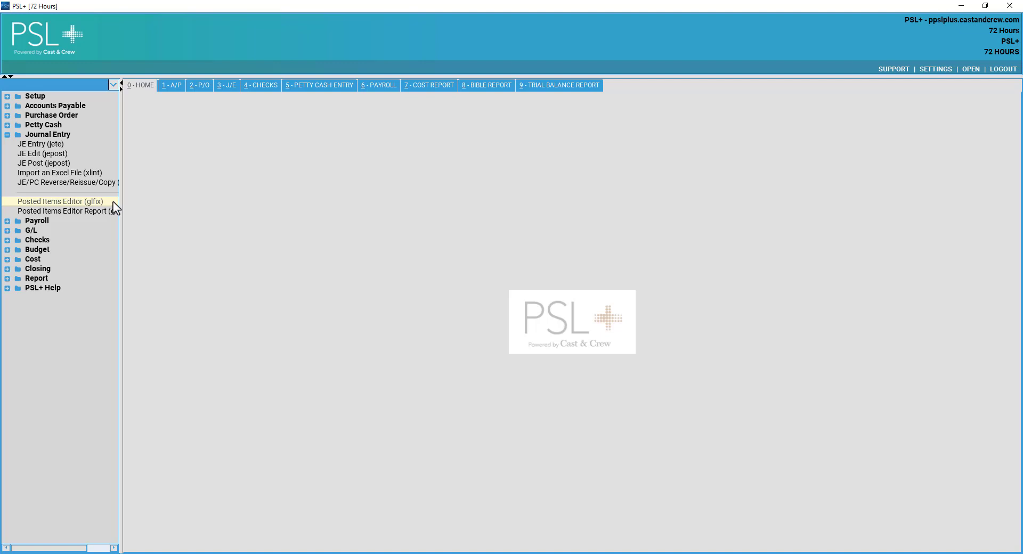
# Open the Posted Items Editor and look up posted item 191.
pyautogui.click(89, 203)
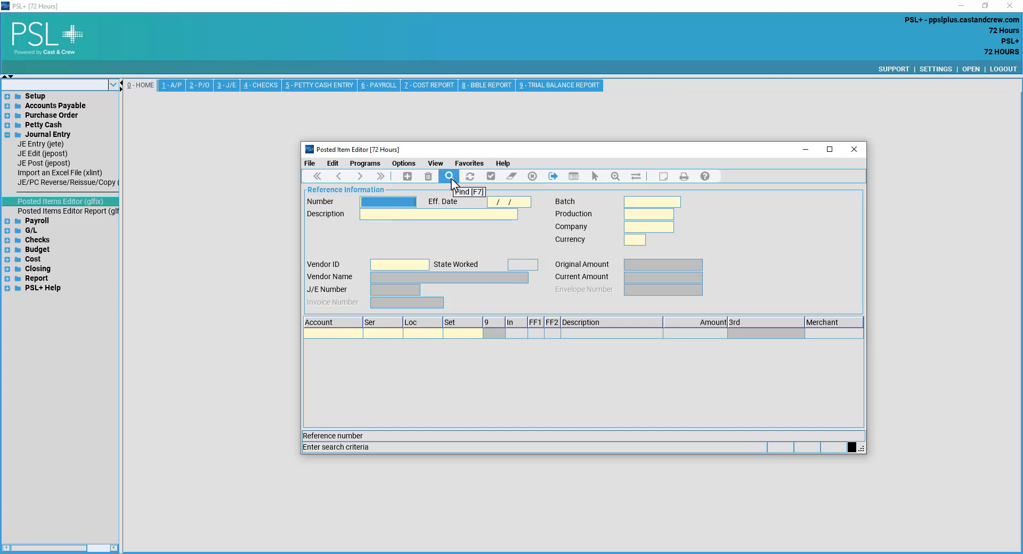
pyautogui.write('19')
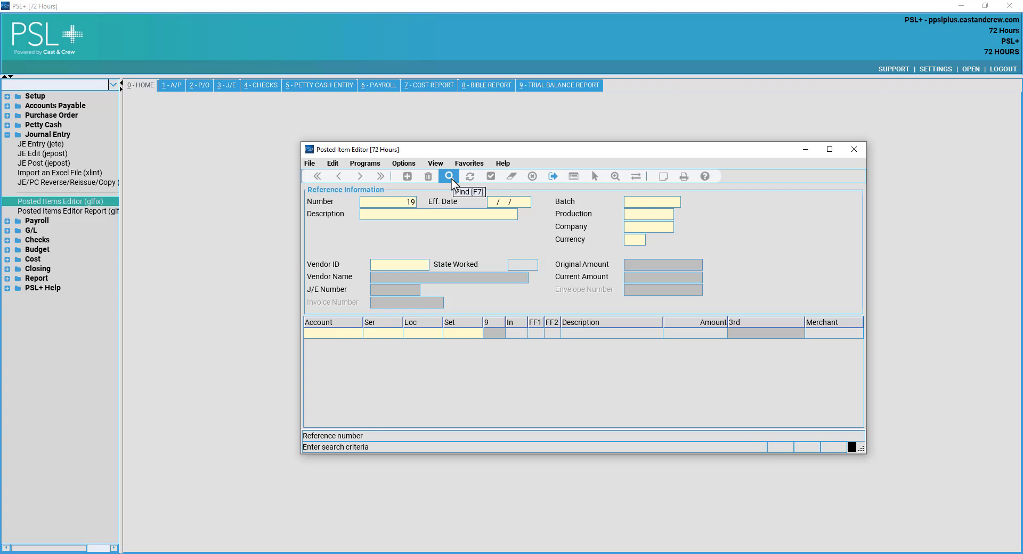
pyautogui.write('1')
pyautogui.click(452, 177)
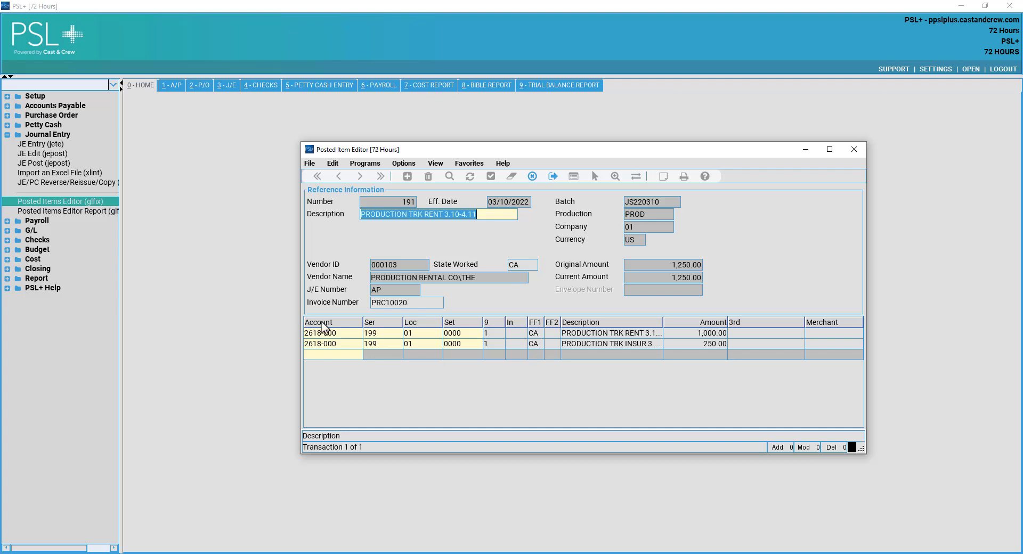
# Change both lines' series code from 199 to 101, save, and close the editor.
pyautogui.click(349, 338)
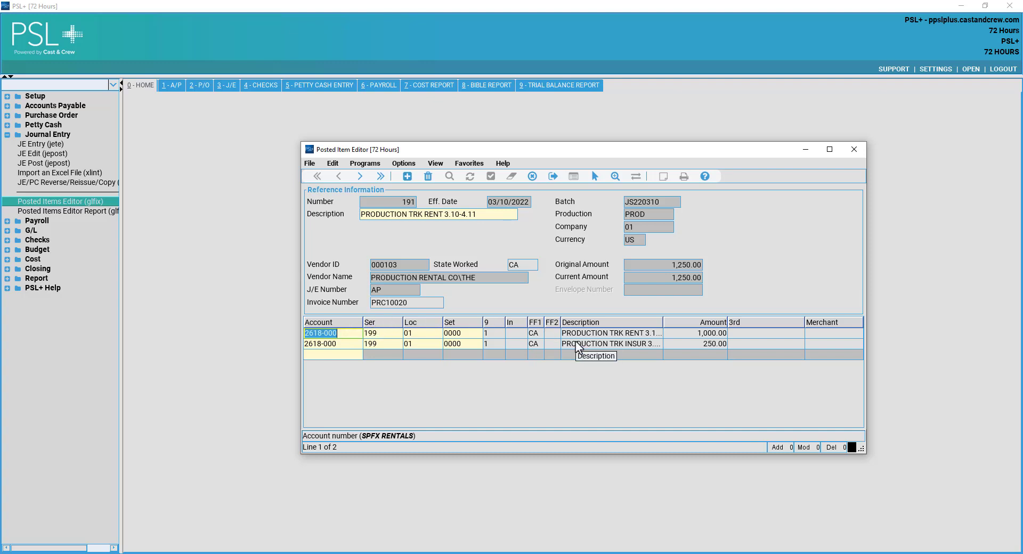
pyautogui.click(376, 335)
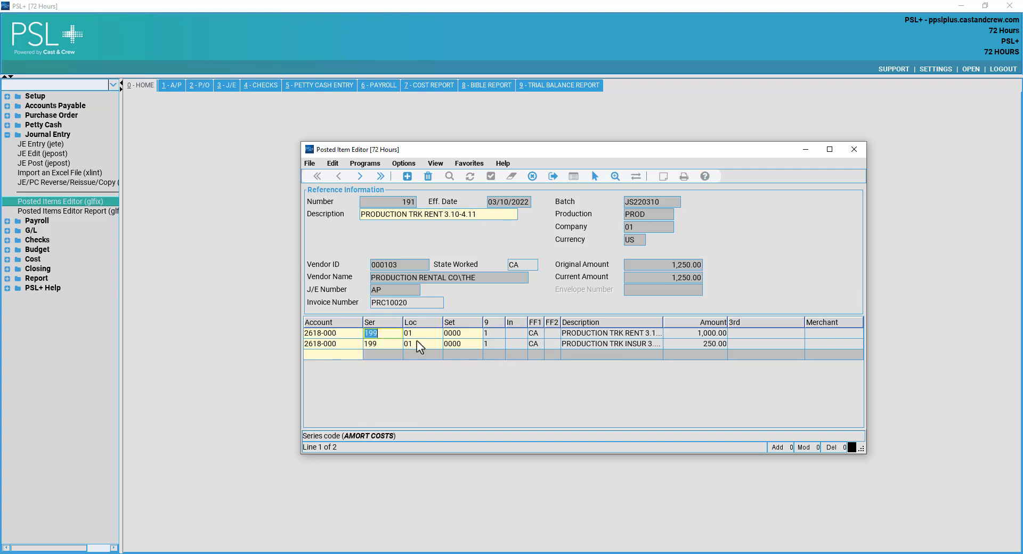
pyautogui.write('101')
pyautogui.click(381, 343)
pyautogui.write('101')
pyautogui.click(397, 334)
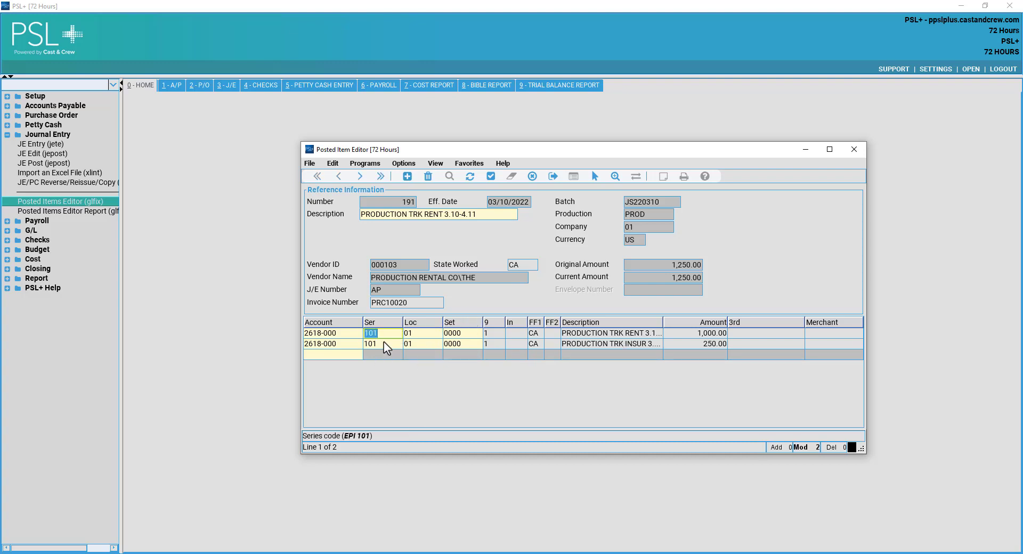
pyautogui.click(384, 342)
pyautogui.click(492, 178)
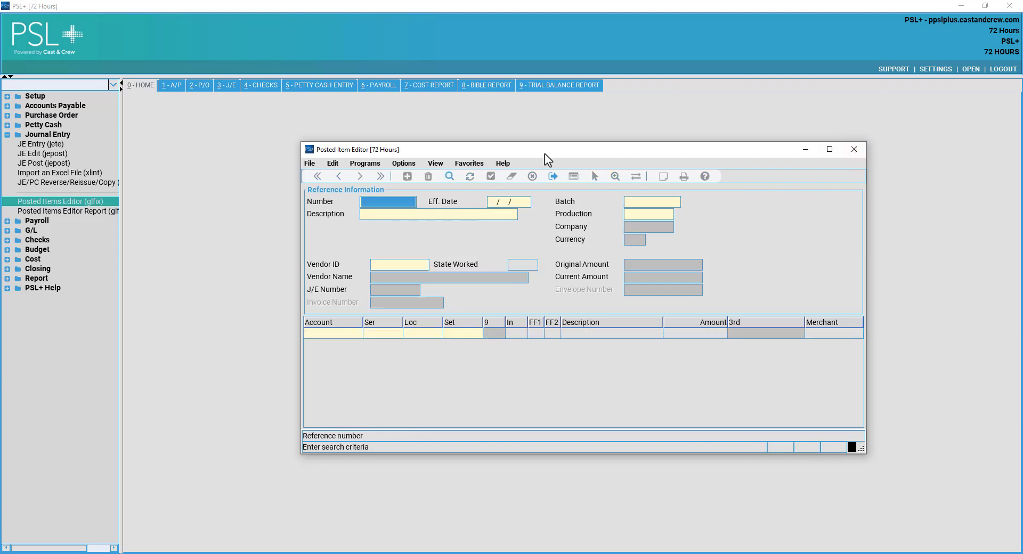
pyautogui.click(853, 150)
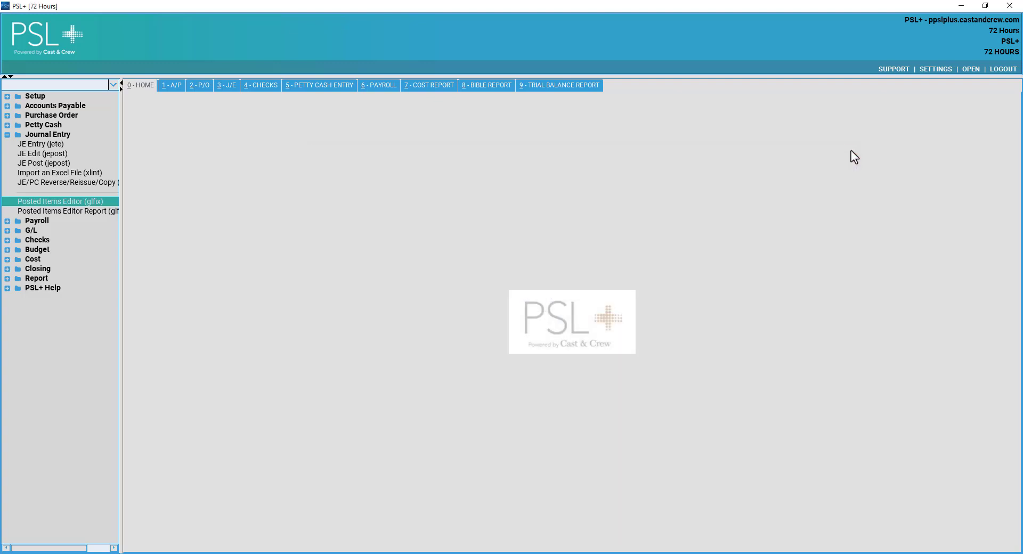
pyautogui.click(86, 158)
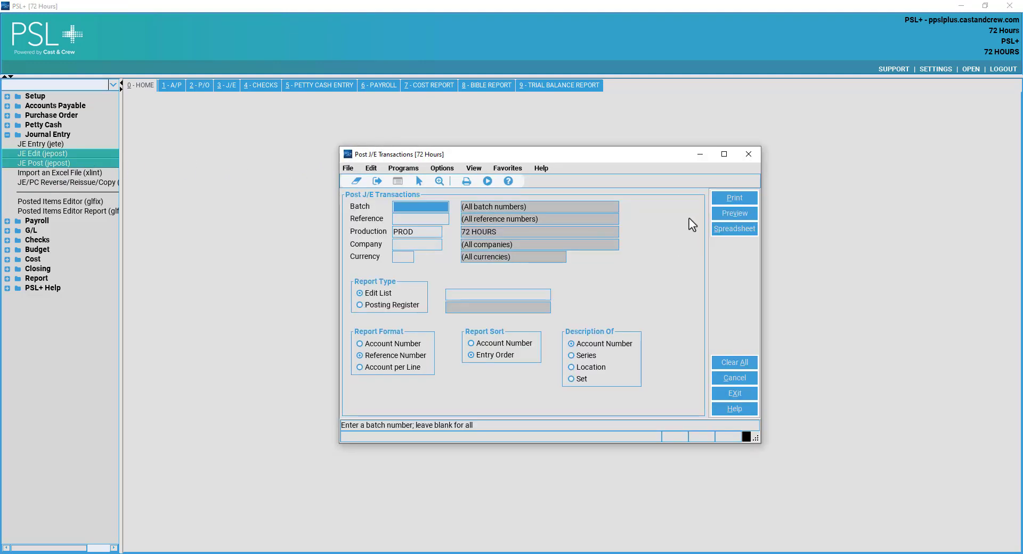
pyautogui.click(418, 219)
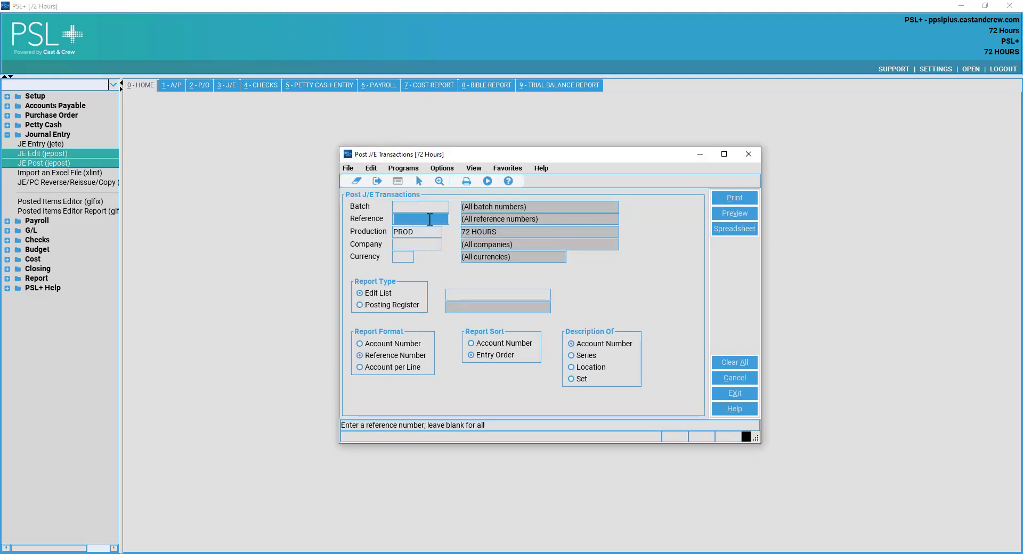
pyautogui.doubleClick(429, 219)
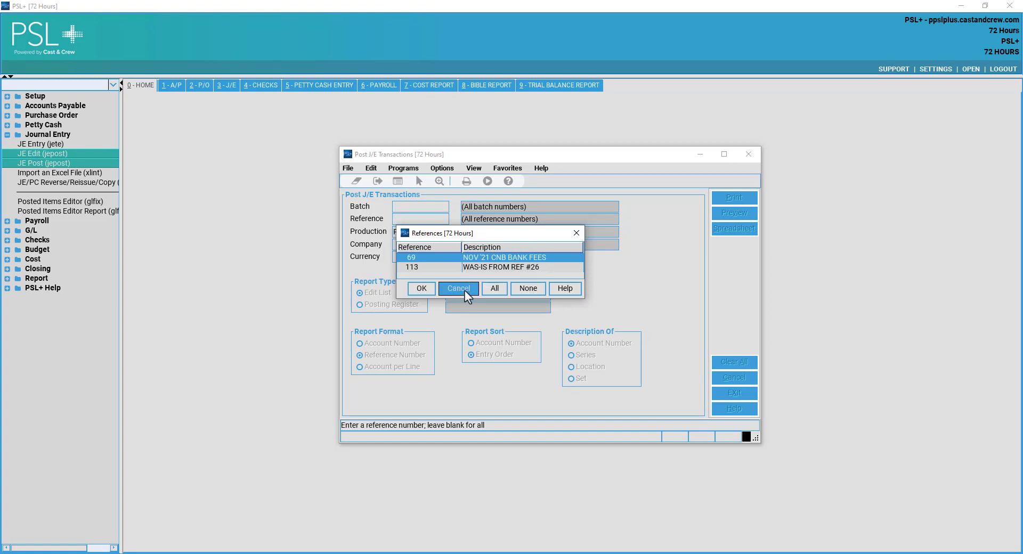
pyautogui.click(458, 288)
pyautogui.click(755, 153)
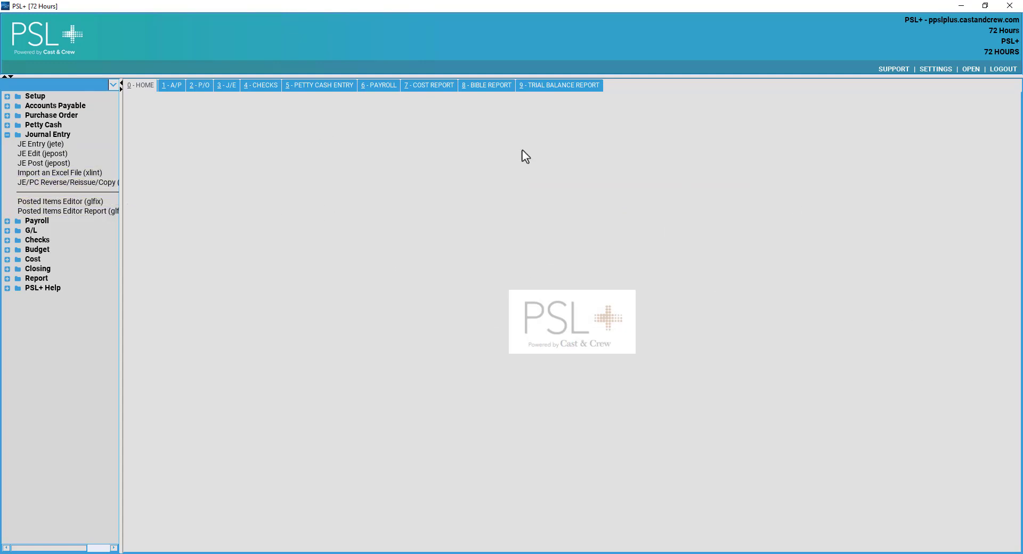
pyautogui.click(36, 137)
pyautogui.click(60, 137)
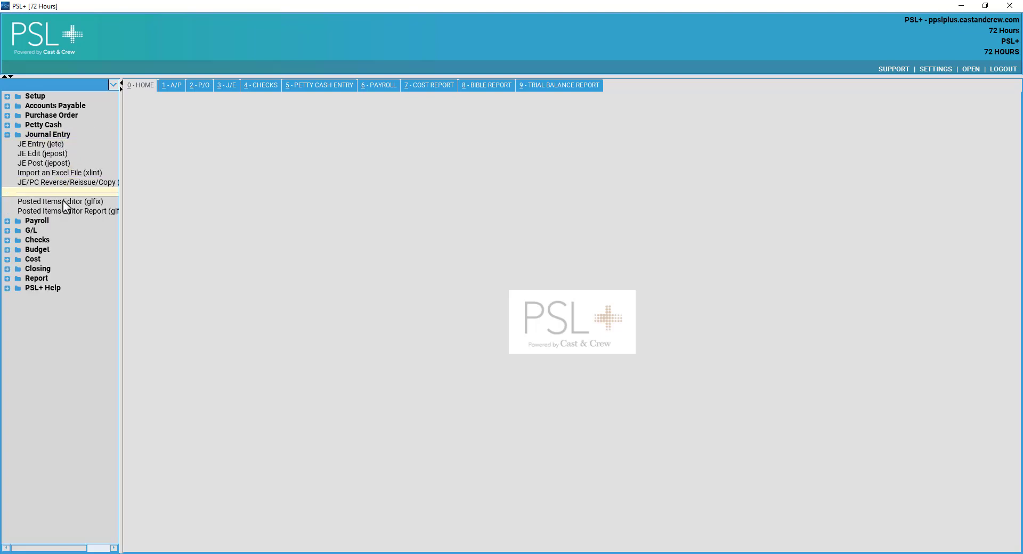
# Look up posted item 191 in the Posted Items Editor.
pyautogui.click(78, 203)
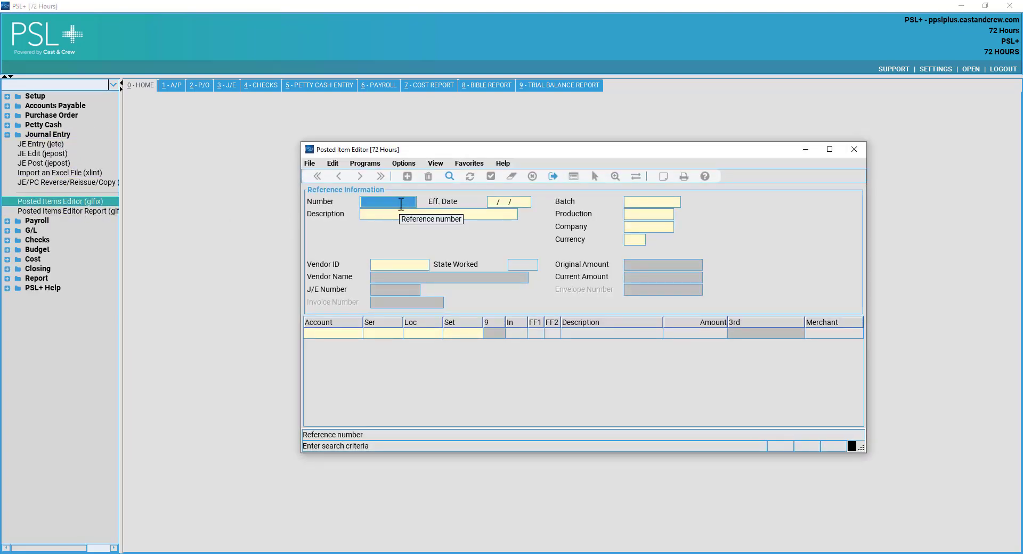
pyautogui.write('191')
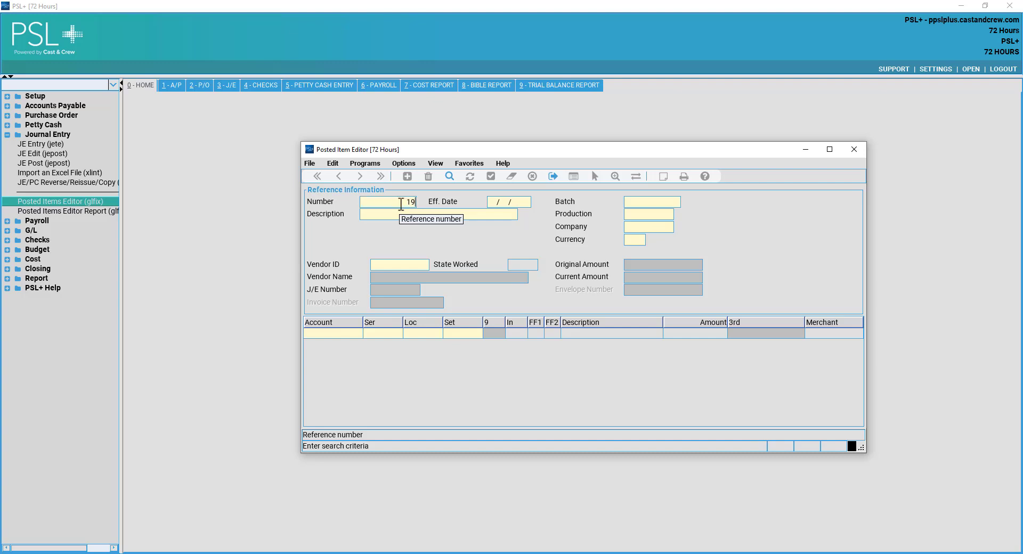
pyautogui.click(451, 176)
# Change the series code on both lines to 199, save the item, and close the editor.
pyautogui.click(396, 334)
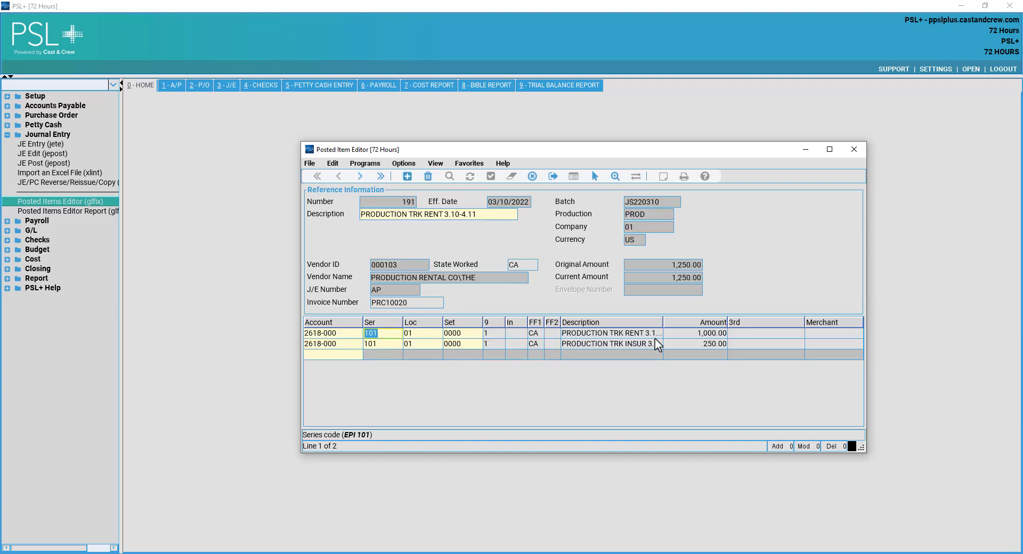
pyautogui.write('199')
pyautogui.press('Tab')
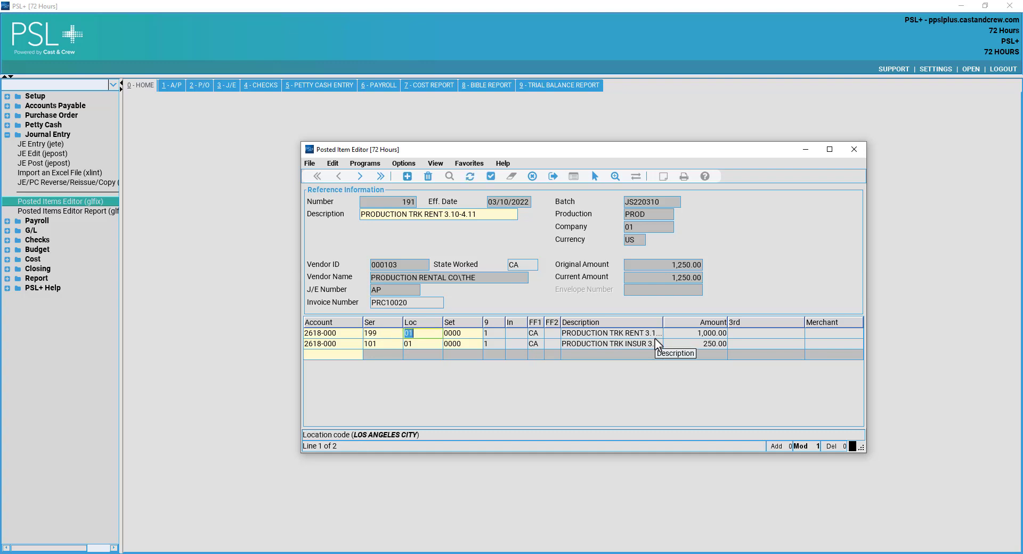
pyautogui.press('Down')
pyautogui.hotkey('shift', 'Tab')
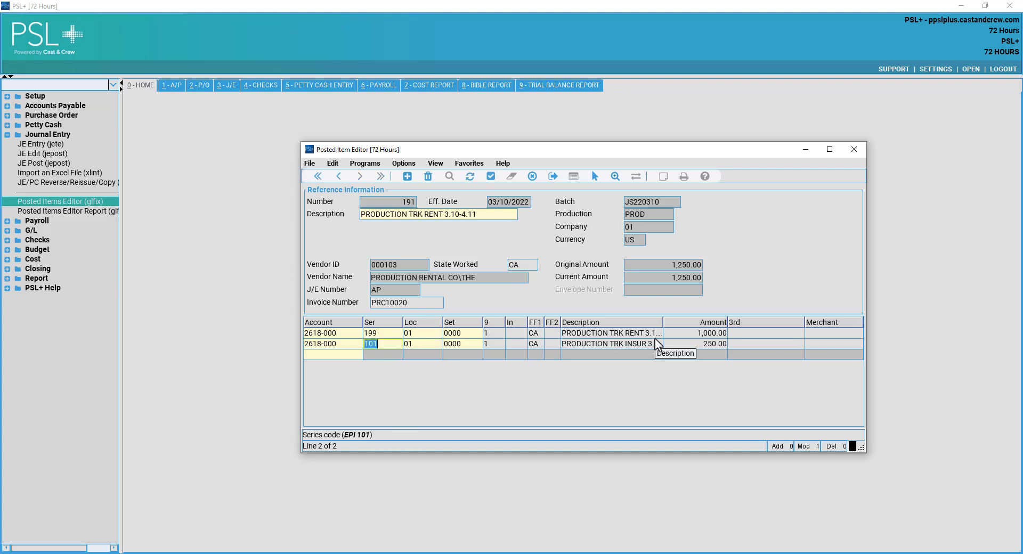
pyautogui.write('199')
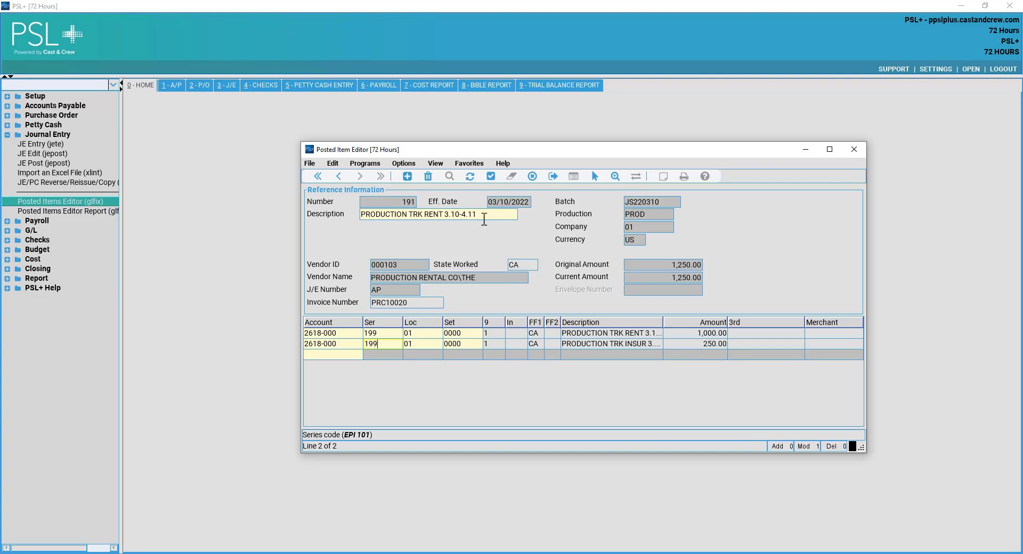
pyautogui.click(491, 180)
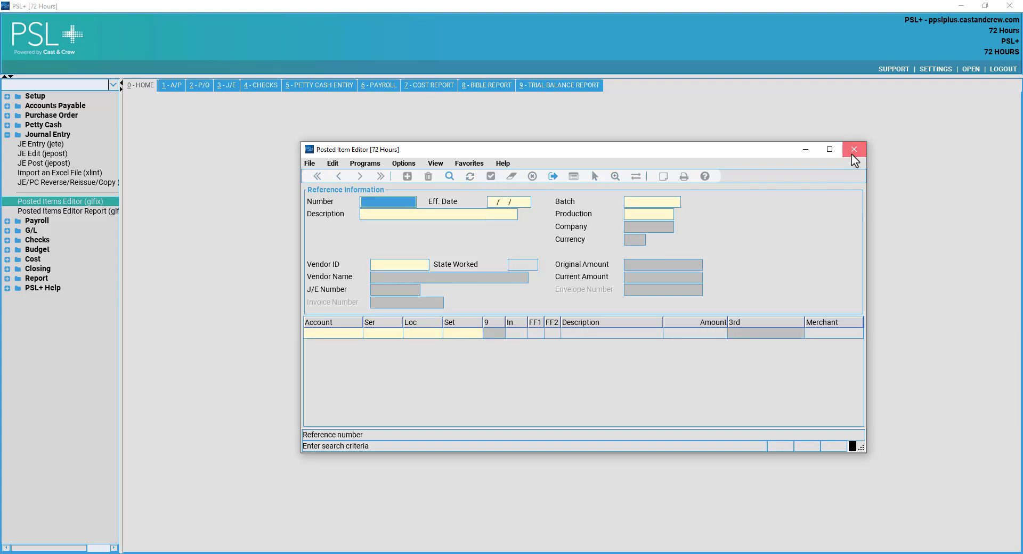
pyautogui.click(852, 151)
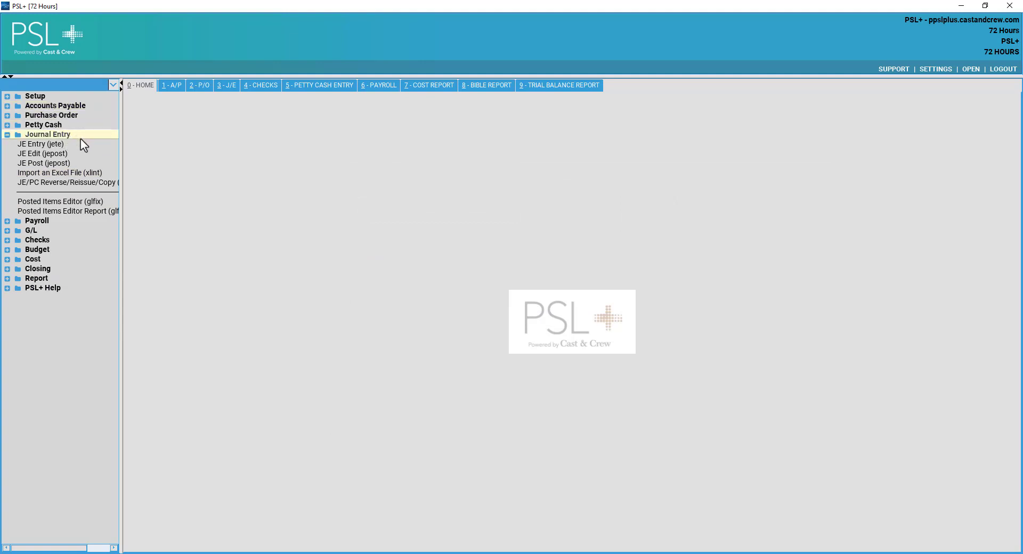
# Collapse the Journal Entry folder and expand the Payroll folder in the navigation tree.
pyautogui.click(67, 136)
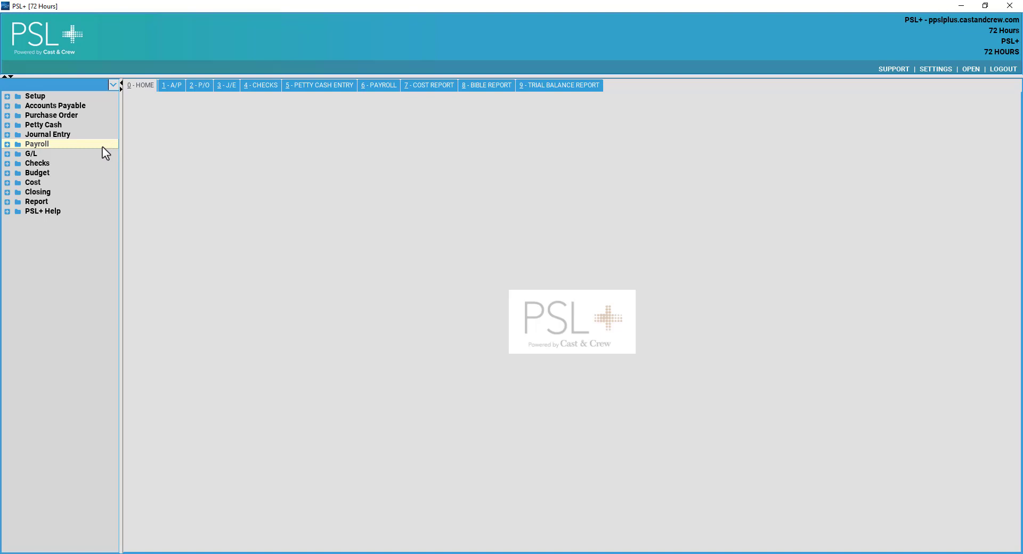
pyautogui.doubleClick(48, 144)
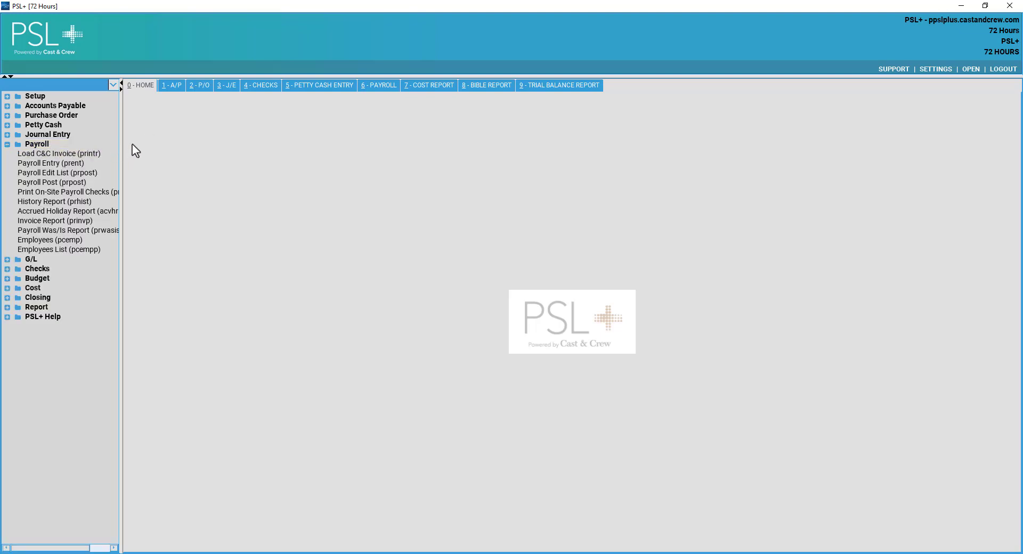
# Open Load C&C Invoice and choose unimported invoice 21622047 as the invoice to load.
pyautogui.click(95, 156)
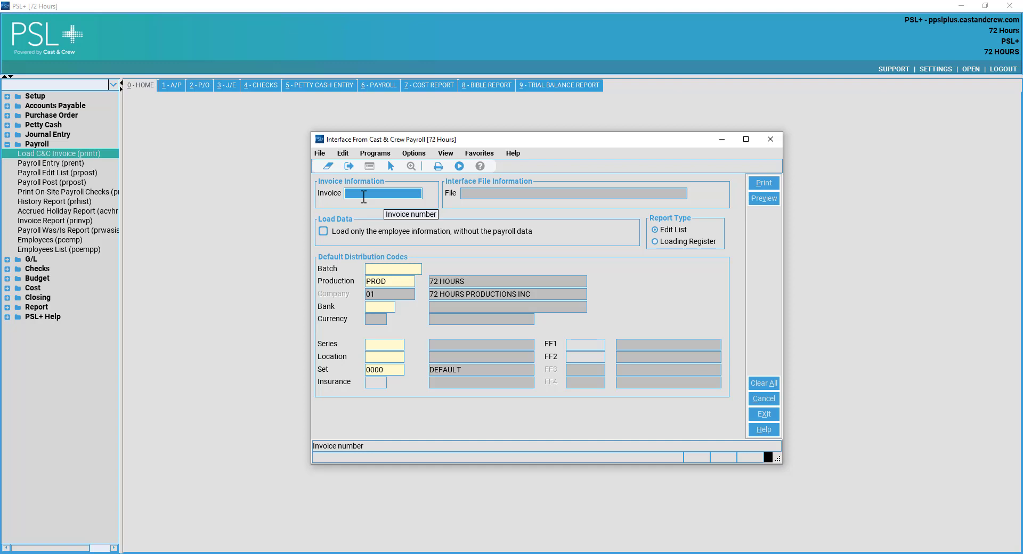
pyautogui.doubleClick(365, 197)
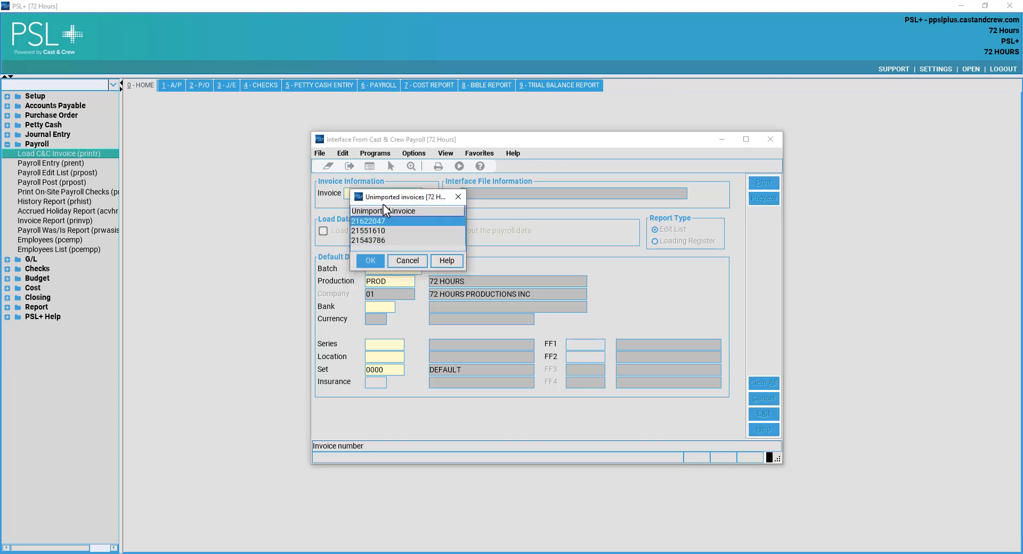
pyautogui.moveTo(383, 204); pyautogui.dragTo(401, 140)
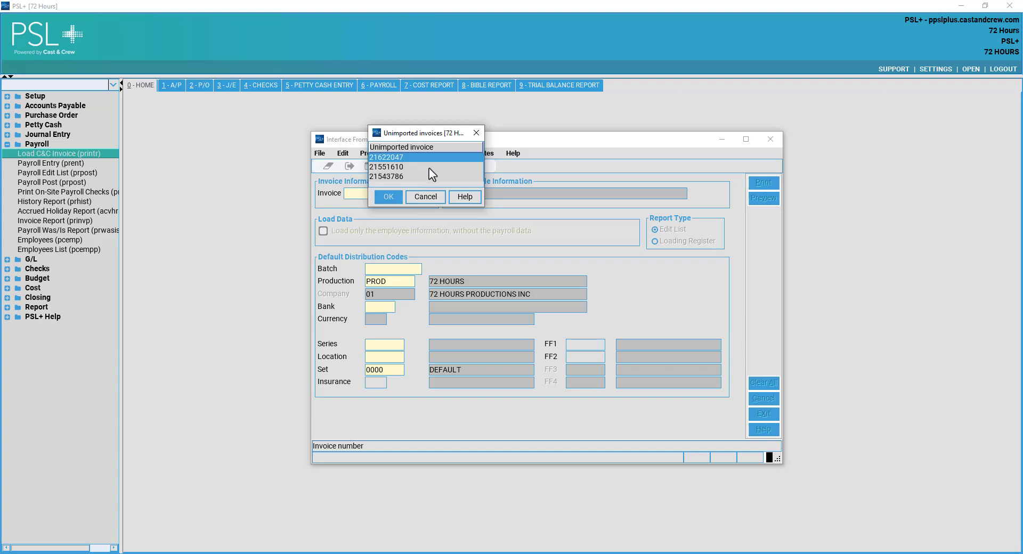
pyautogui.click(389, 196)
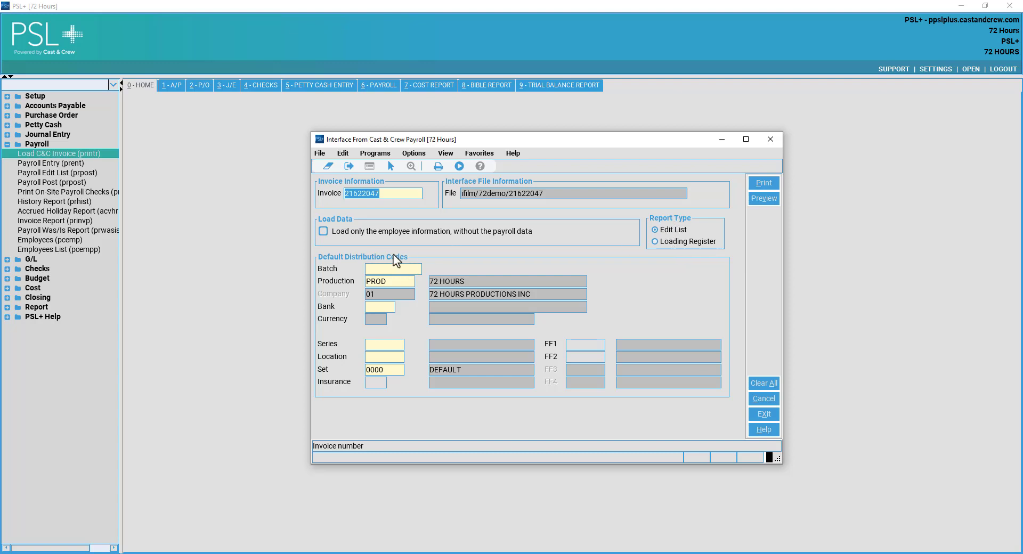
# Enter batch JS220310, keep production PROD, and set bank CNB, series 101 and location 01.
pyautogui.click(397, 268)
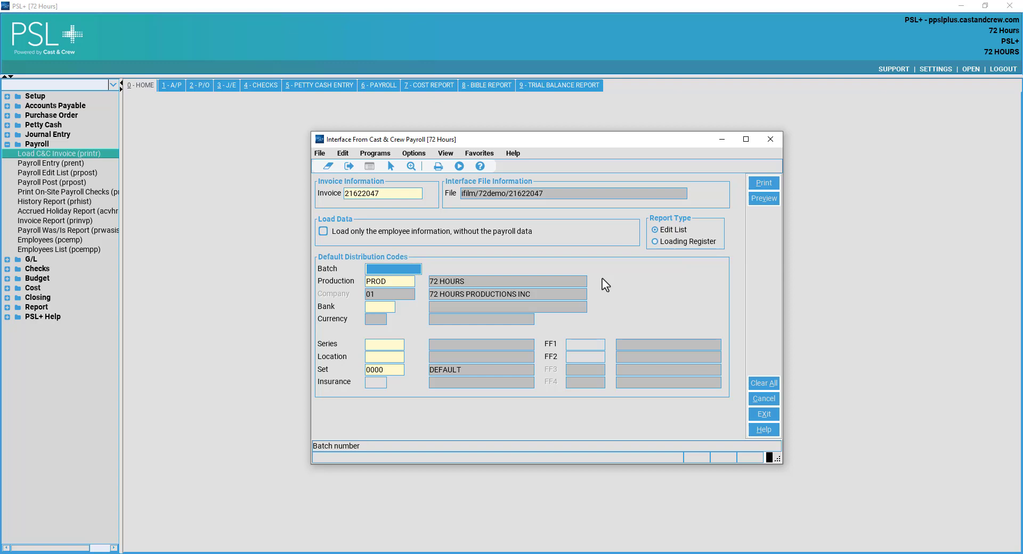
pyautogui.write('JS')
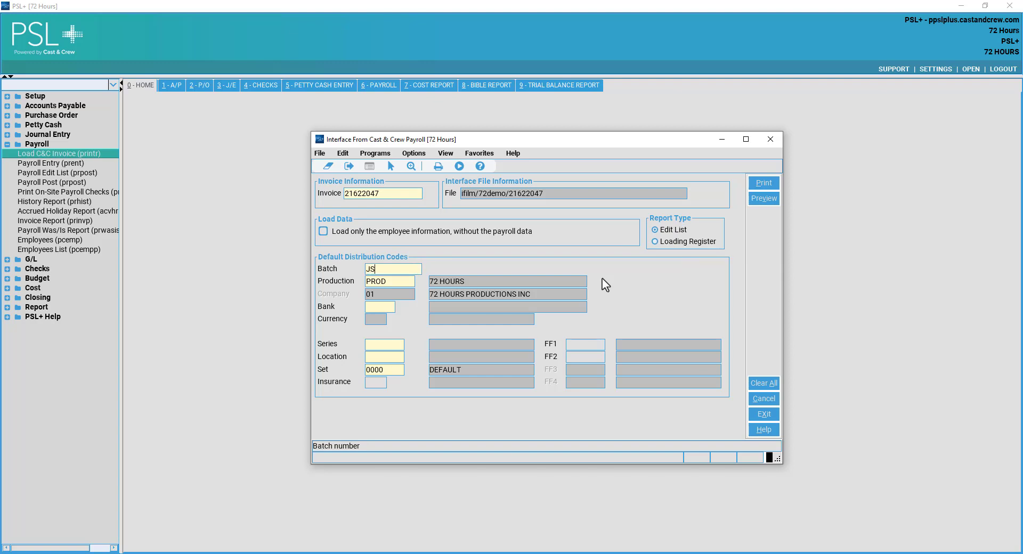
pyautogui.write('220310')
pyautogui.press('Tab')
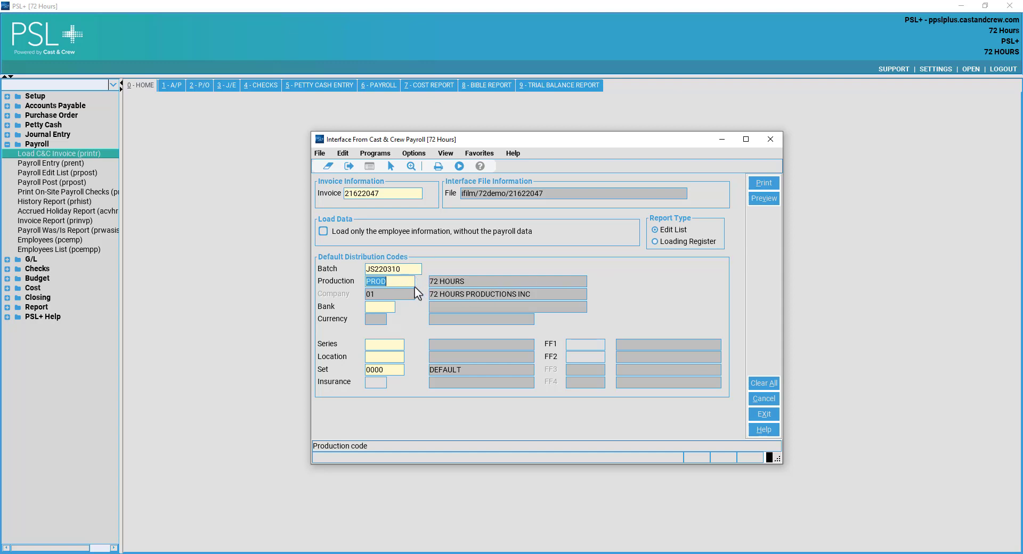
pyautogui.press('Tab')
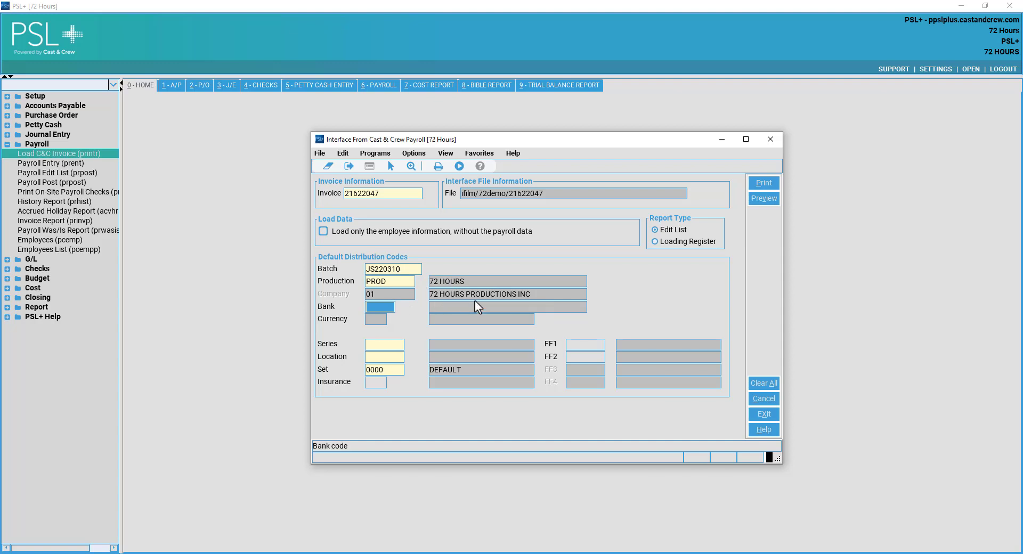
pyautogui.write('CNB')
pyautogui.press('Tab')
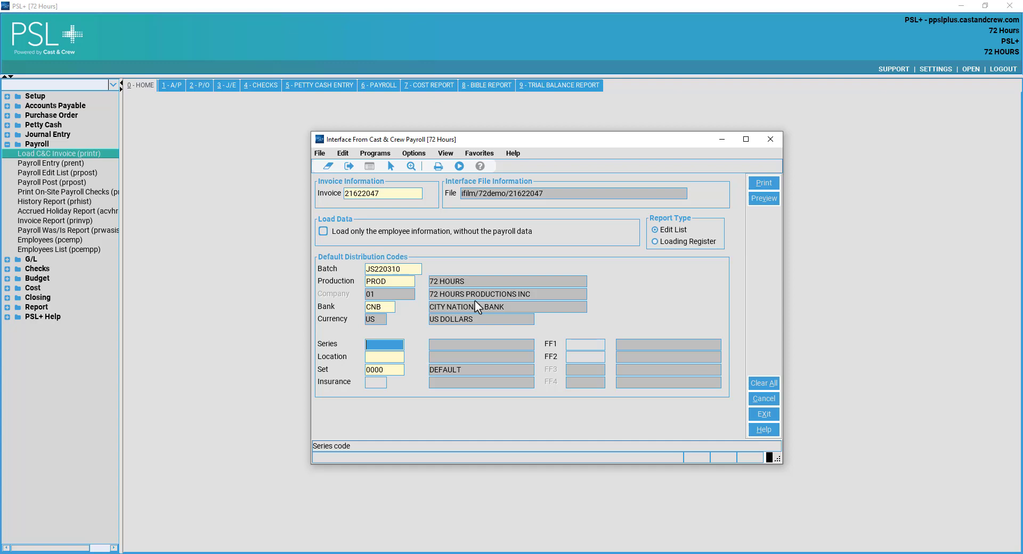
pyautogui.write('101')
pyautogui.press('Tab')
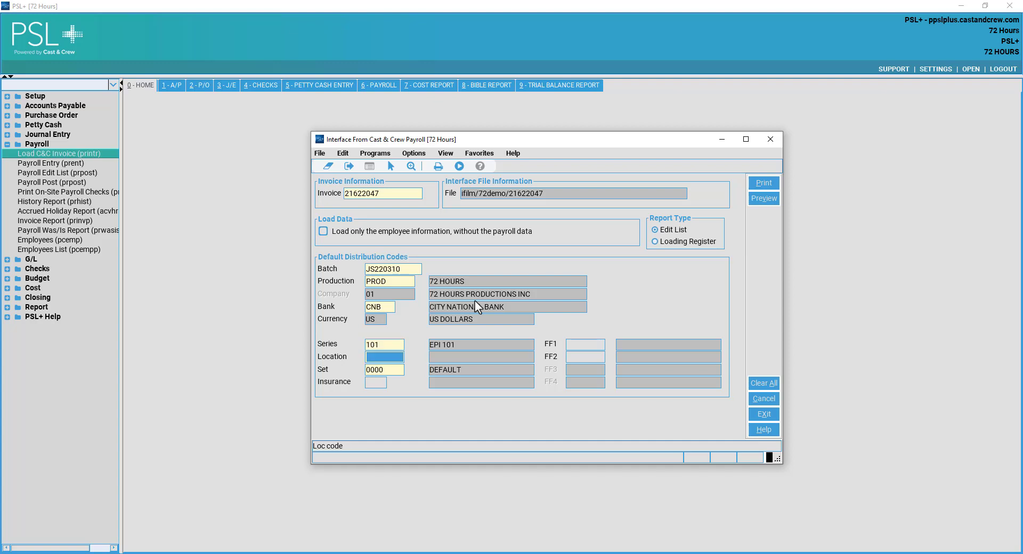
pyautogui.write('01')
pyautogui.press('Tab')
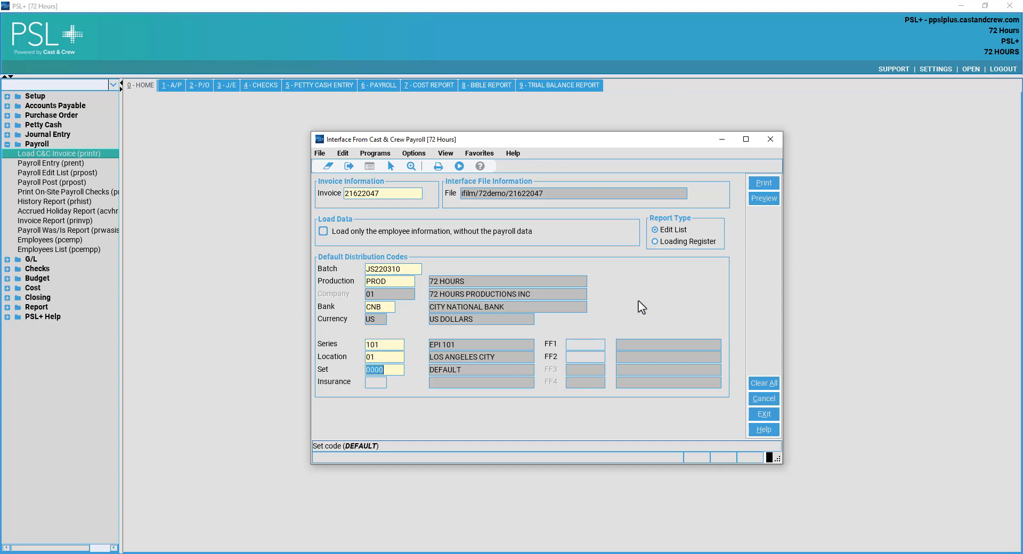
pyautogui.click(589, 344)
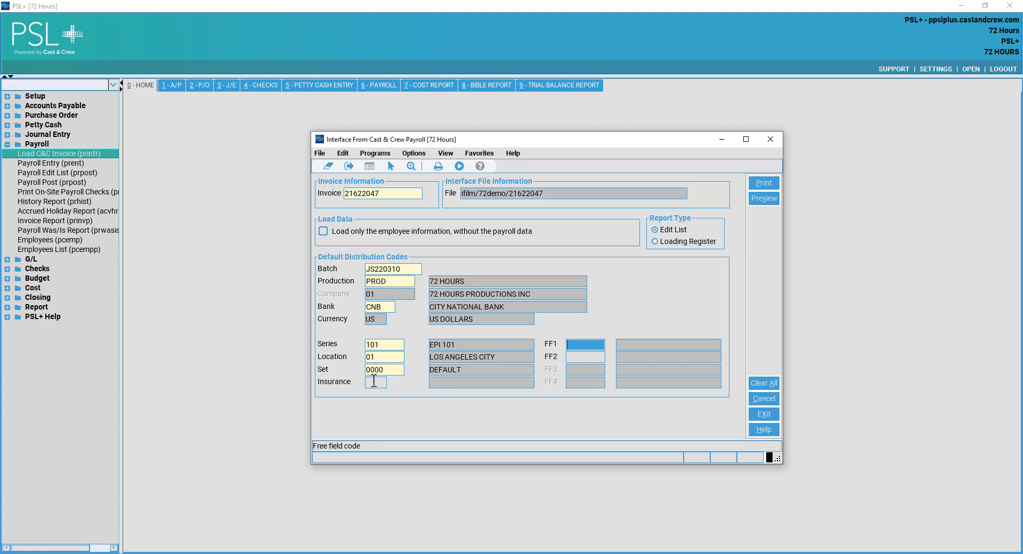
pyautogui.click(596, 358)
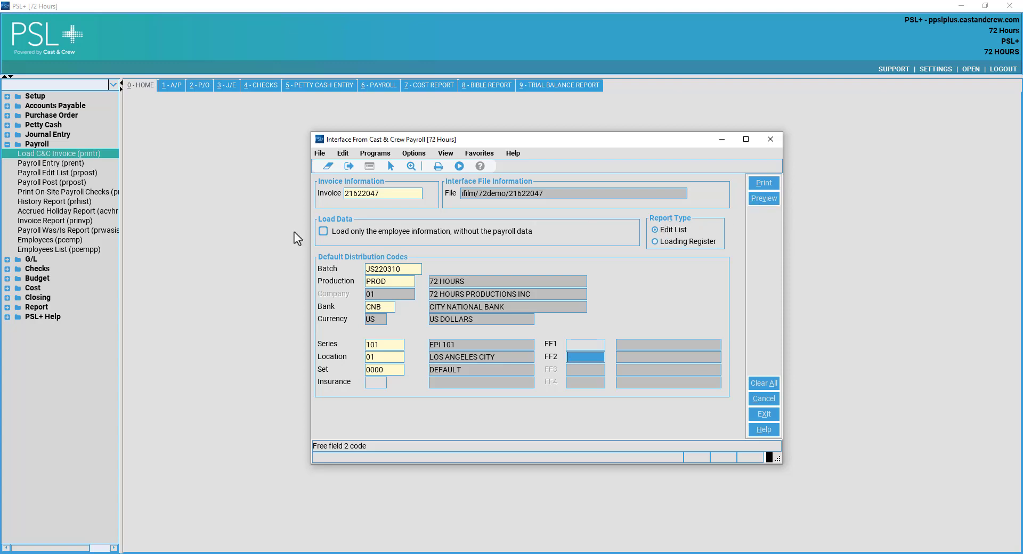
# Preview the Payroll Interface Edit List PDF, check the 3,194.84 Bank Account #1 summary, then return to PSL+.
pyautogui.click(762, 200)
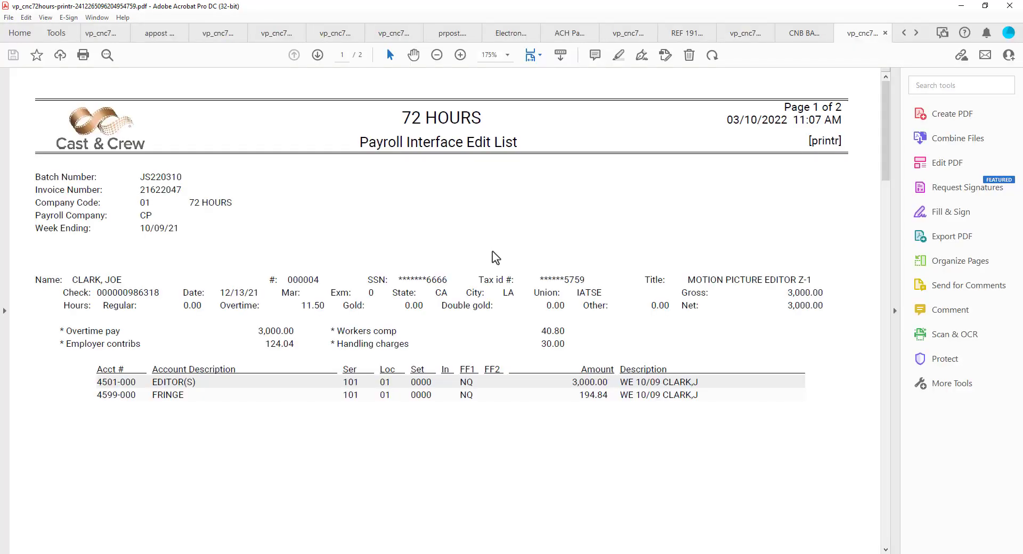
pyautogui.scroll(-3, 498, 250)
pyautogui.scroll(3, 533, 237)
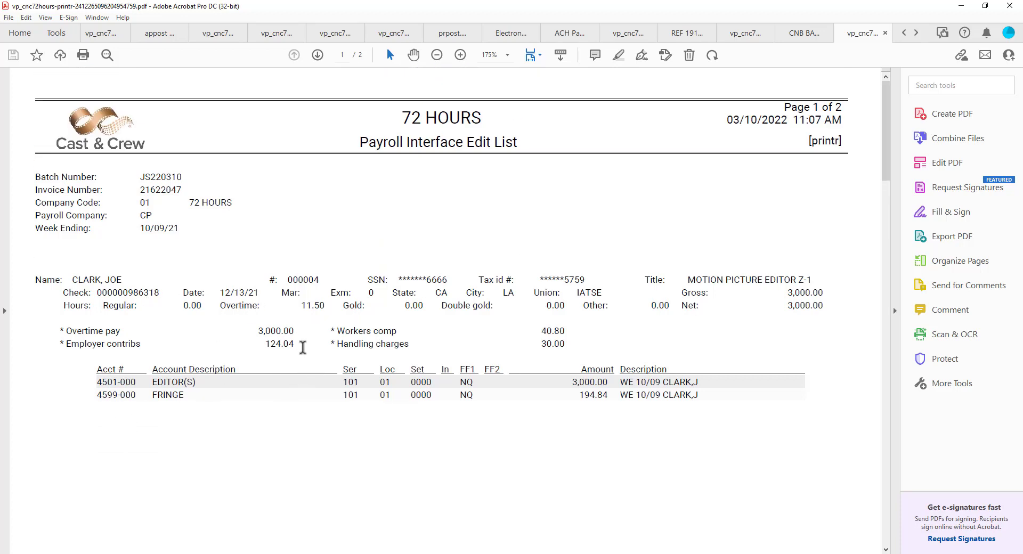
pyautogui.scroll(-2, 342, 314)
pyautogui.scroll(-5, 343, 317)
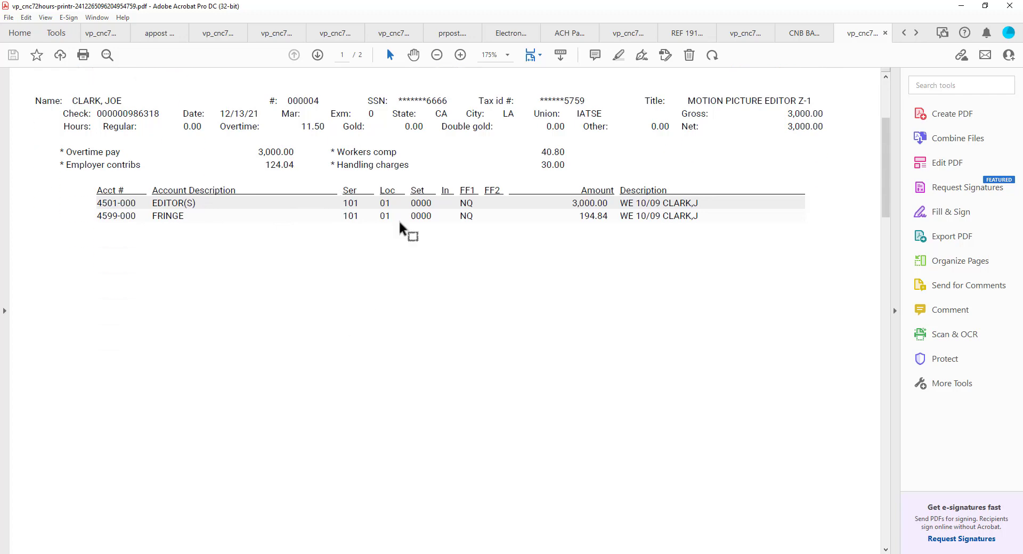
pyautogui.scroll(-20, 225, 160)
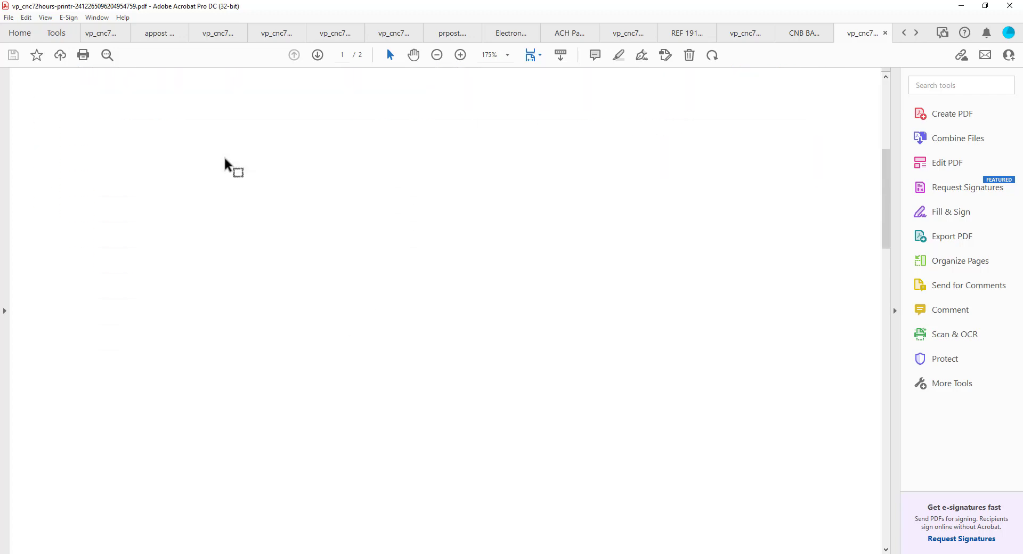
pyautogui.scroll(-17, 225, 159)
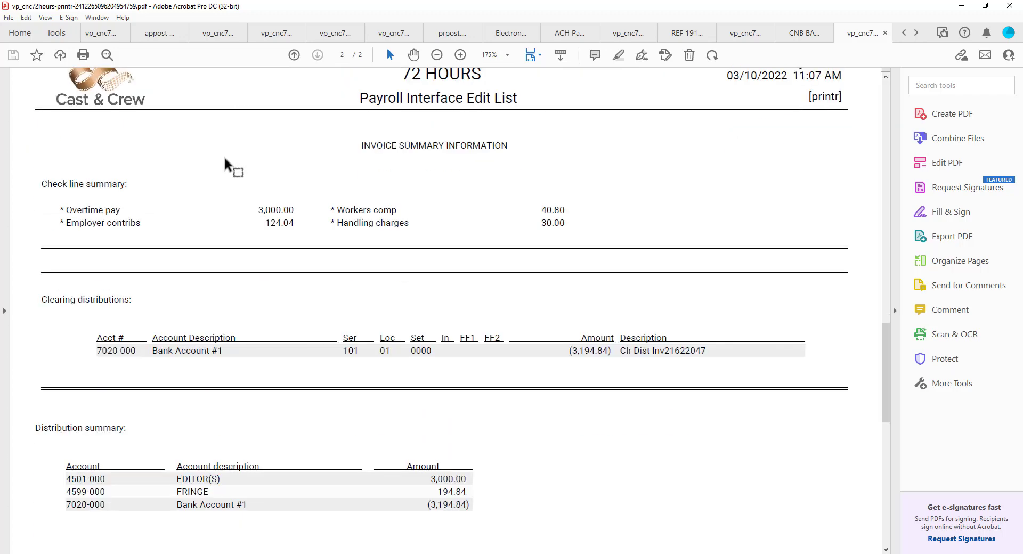
pyautogui.scroll(-10, 225, 160)
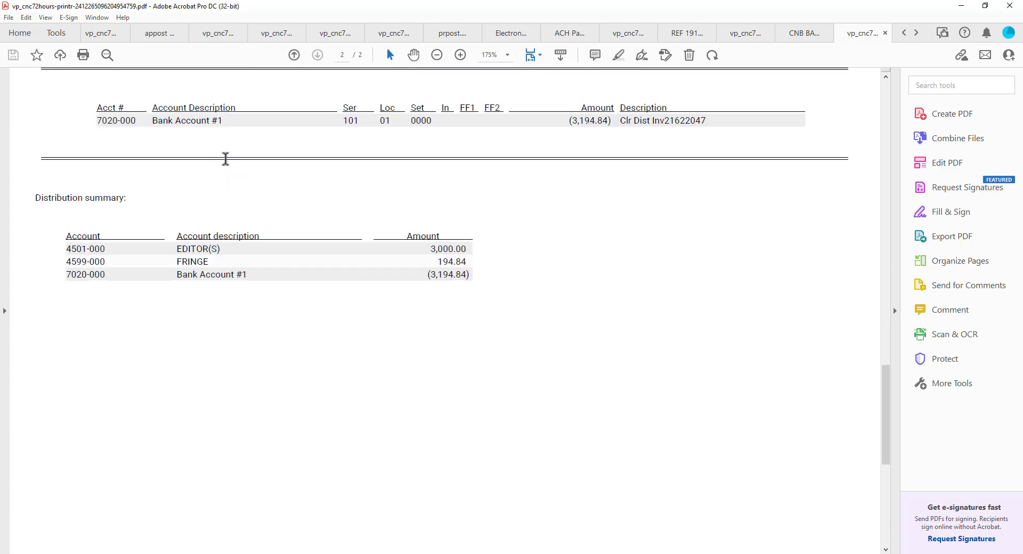
pyautogui.click(961, 6)
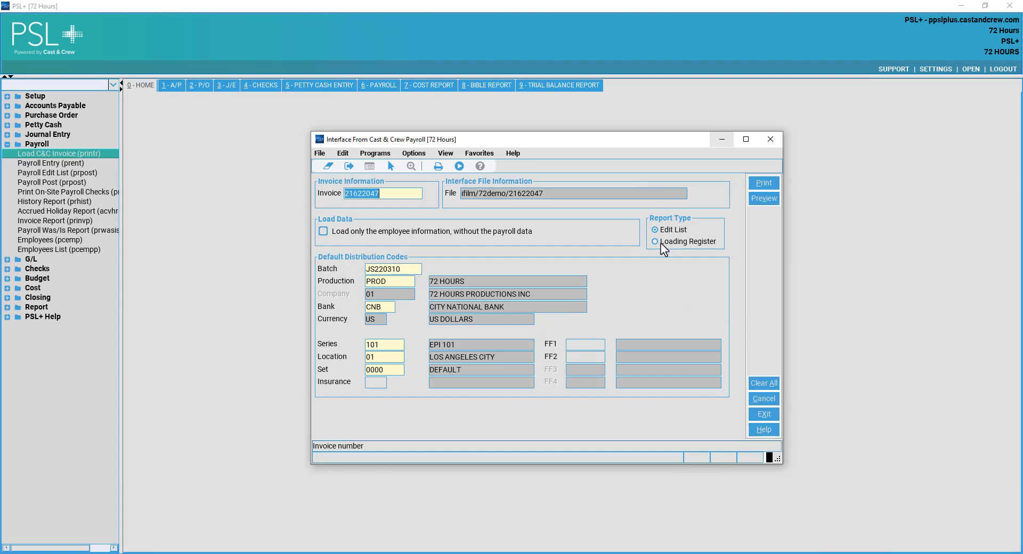
# Print the Loading Register to Adobe PDF, saved as 'PR INV 21622047.pdf'.
pyautogui.click(661, 243)
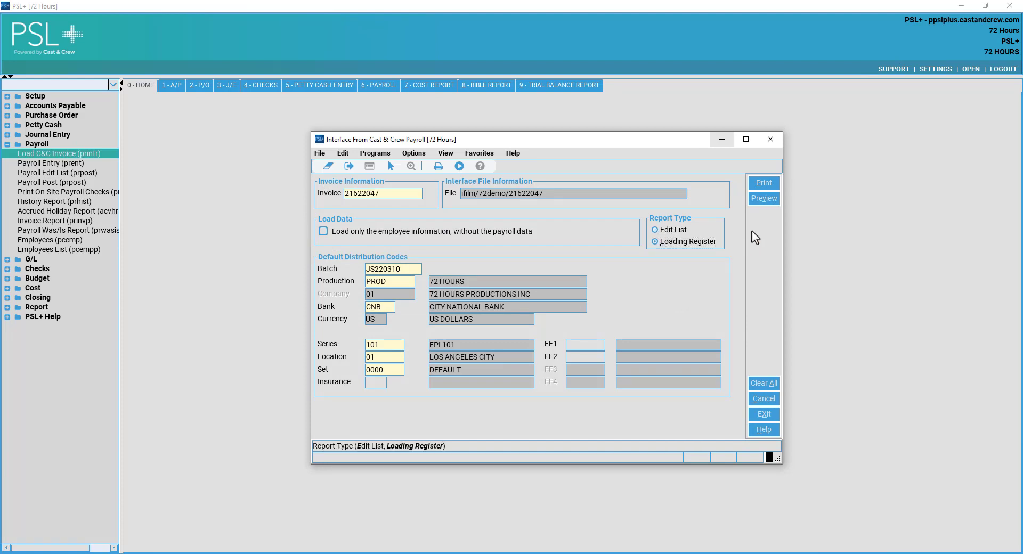
pyautogui.click(765, 183)
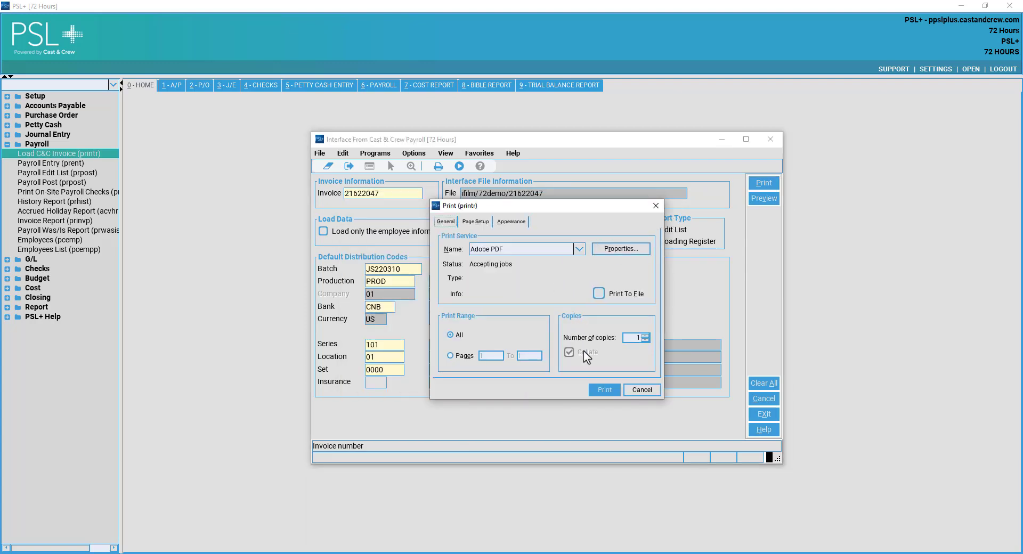
pyautogui.click(608, 390)
pyautogui.click(605, 390)
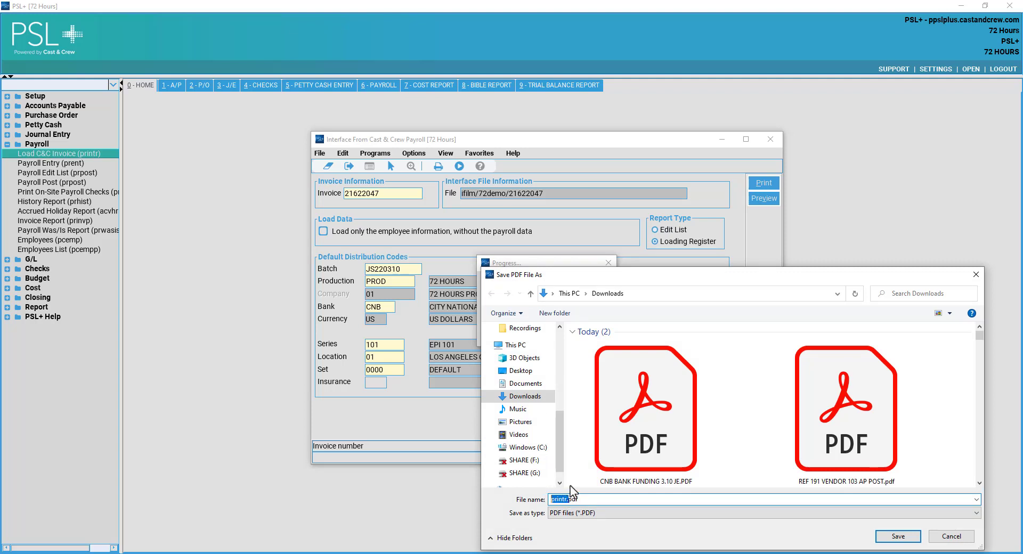
pyautogui.press('Delete')
pyautogui.press('Delete')
pyautogui.press('BackSpace')
pyautogui.press('BackSpace')
pyautogui.press('BackSpace')
pyautogui.write('PR INV 21622047.')
pyautogui.click(897, 537)
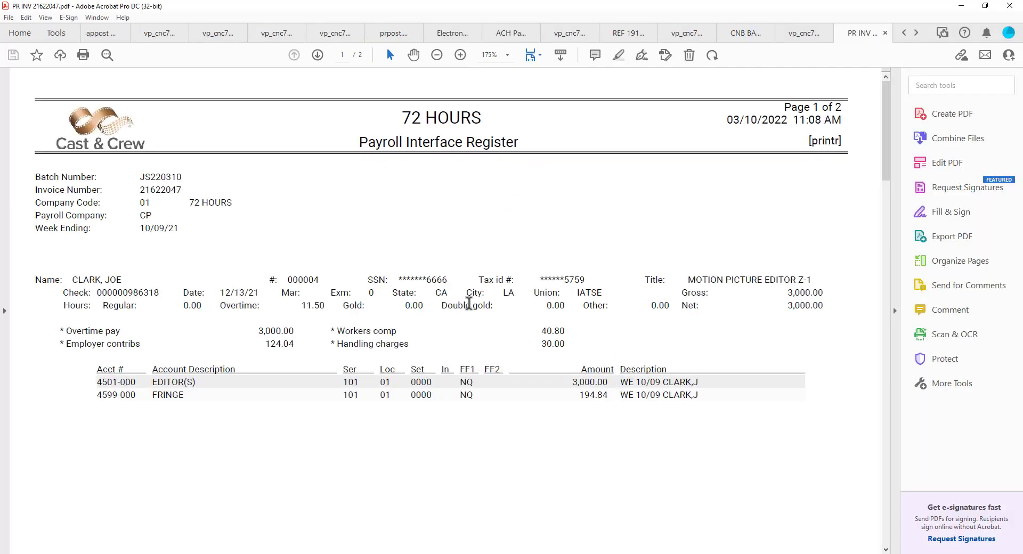
# Scroll through the Payroll Interface Register PDF to its 3,194.84 clearing line, then minimize Acrobat.
pyautogui.scroll(-4, 471, 310)
pyautogui.scroll(-10, 474, 315)
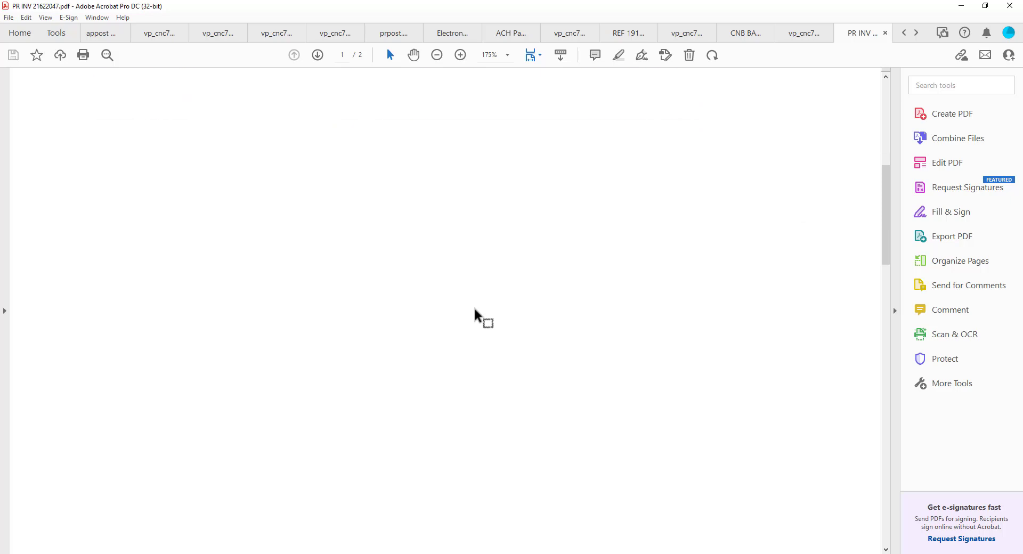
pyautogui.scroll(-12, 476, 316)
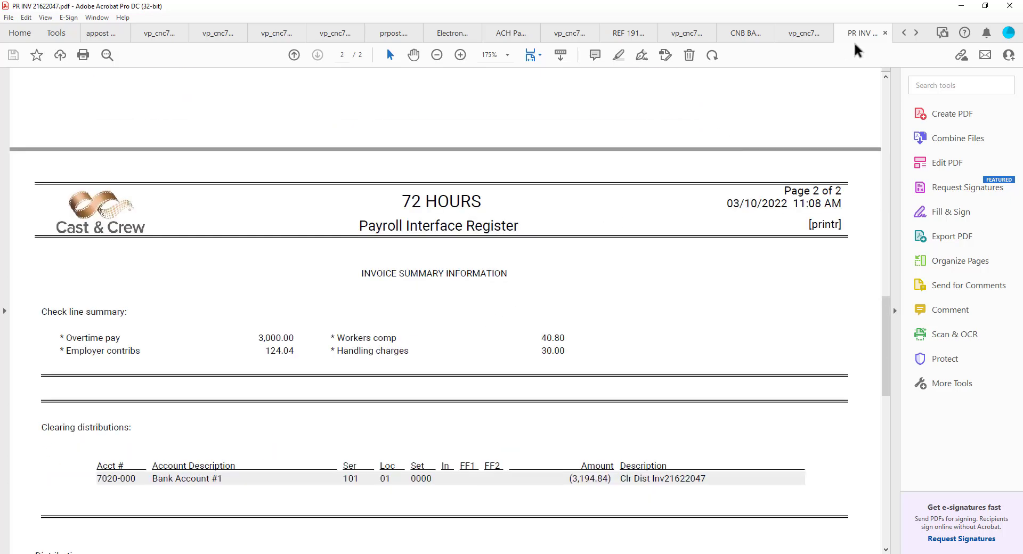
pyautogui.click(961, 6)
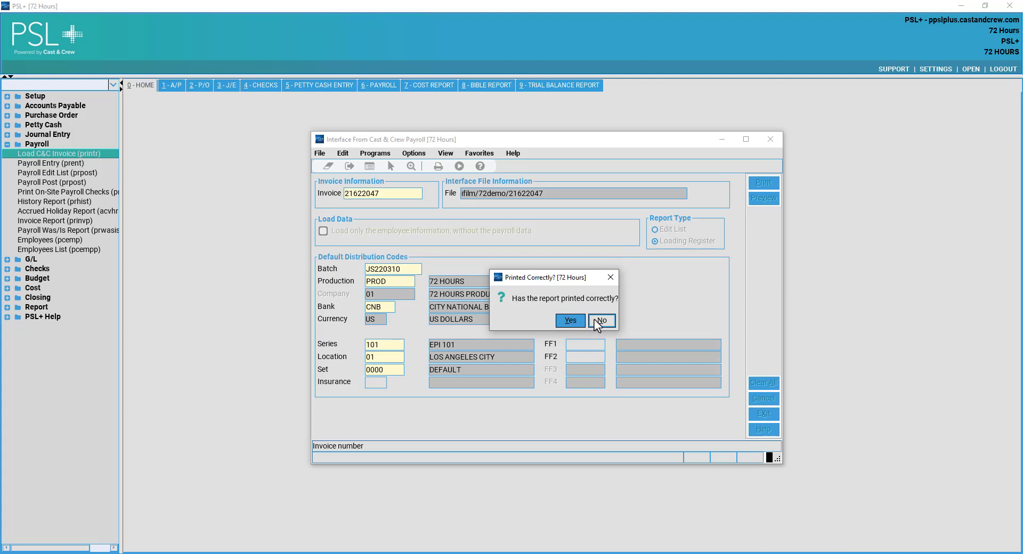
# Confirm the register printed correctly, acknowledge invoice 21622047 loaded, and close the payroll interface.
pyautogui.click(570, 320)
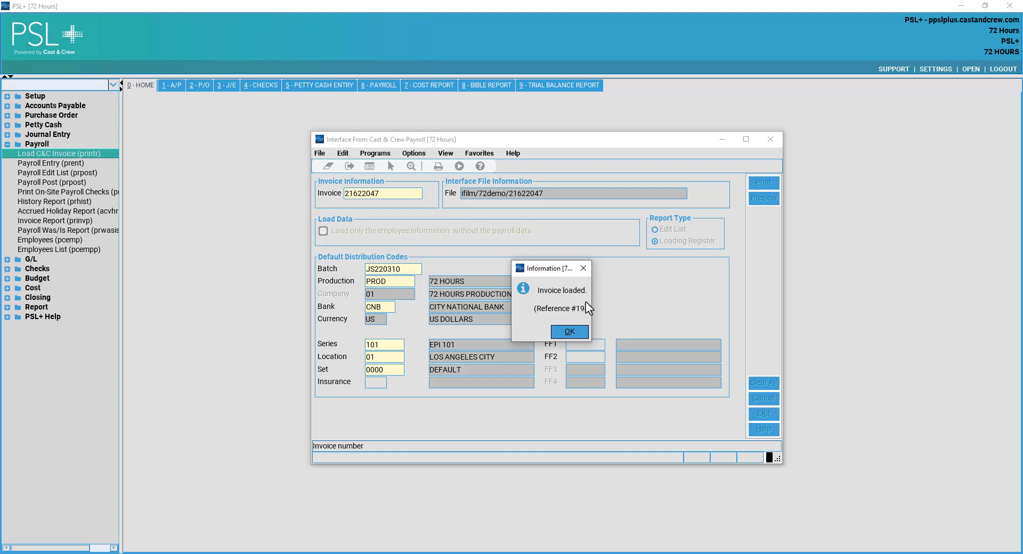
pyautogui.click(570, 332)
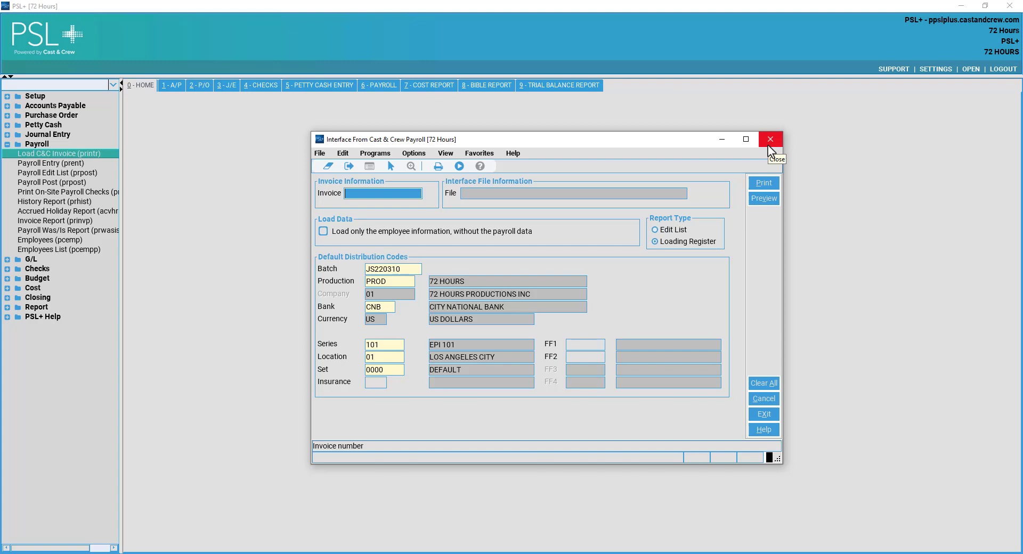
pyautogui.click(769, 145)
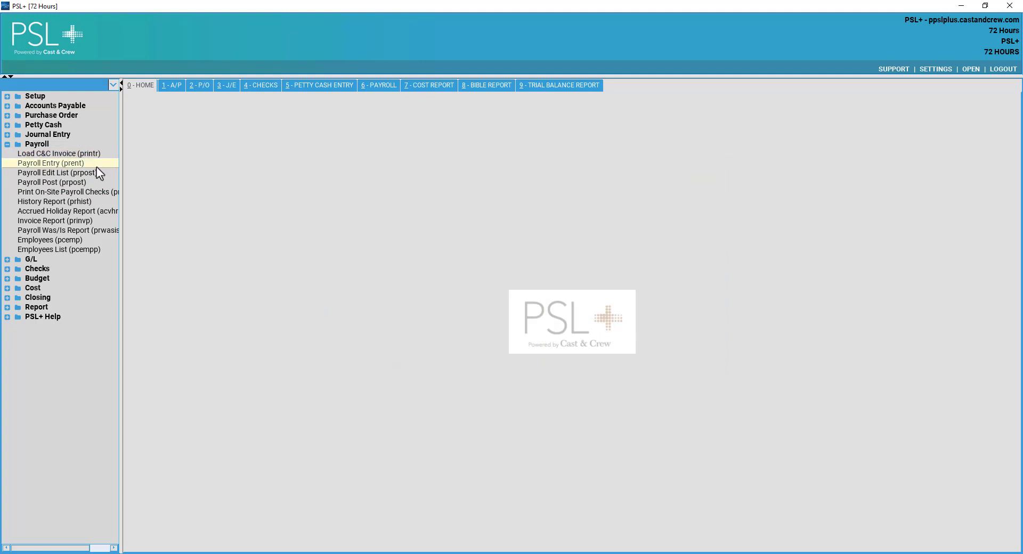
# Open Payroll Distribution Entry and look up transaction 194.
pyautogui.click(88, 162)
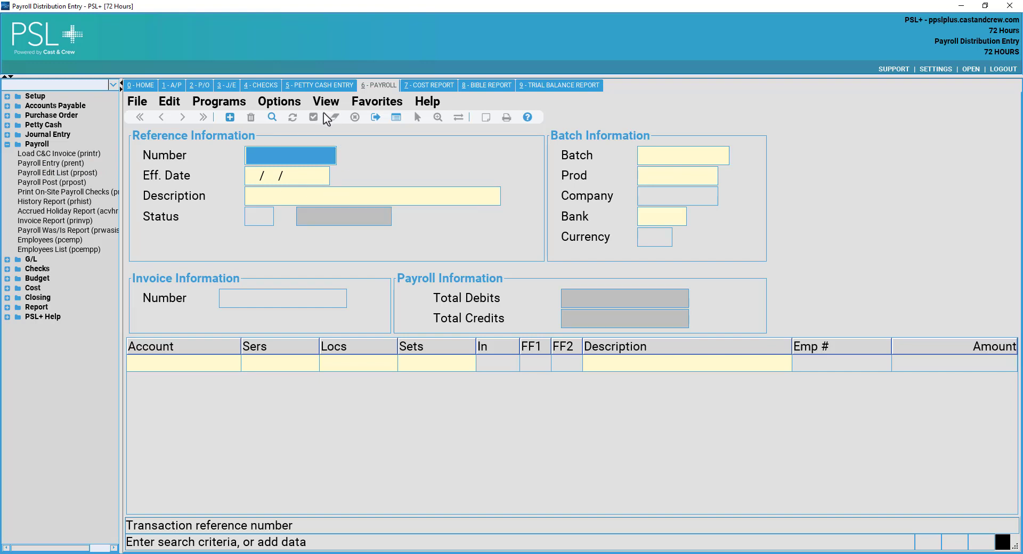
pyautogui.click(331, 155)
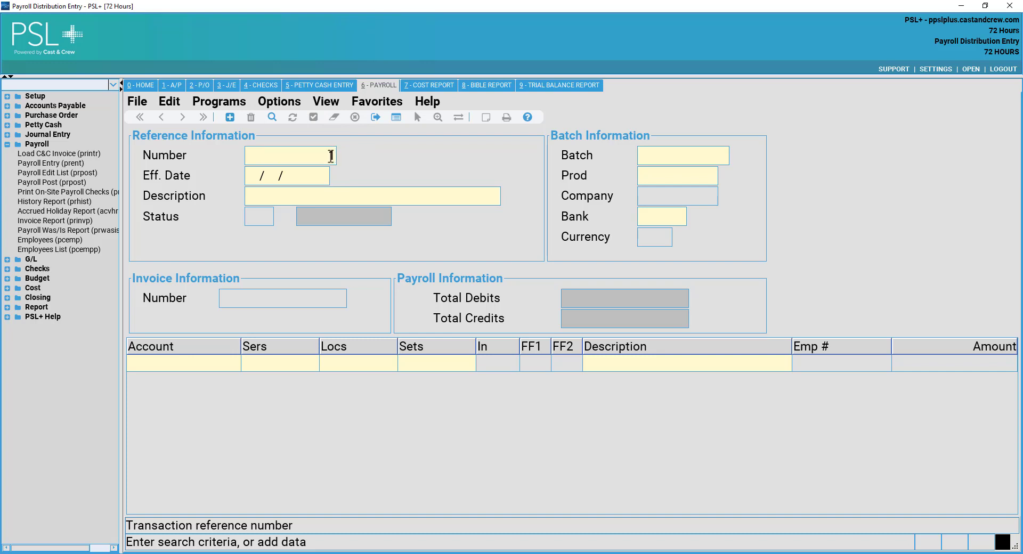
pyautogui.write('194')
pyautogui.click(273, 120)
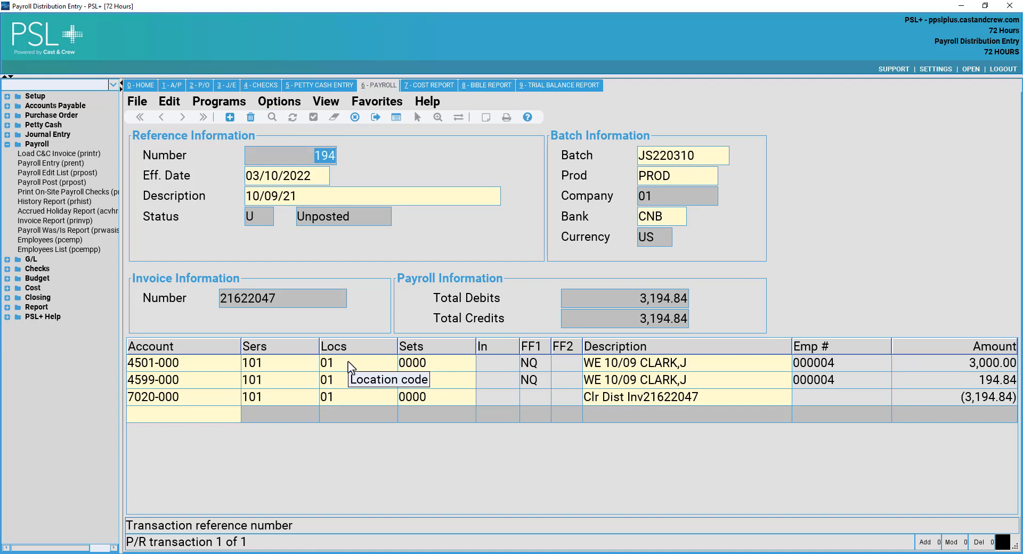
# Change the series code on all three distribution lines to 102 and save transaction 194.
pyautogui.click(213, 363)
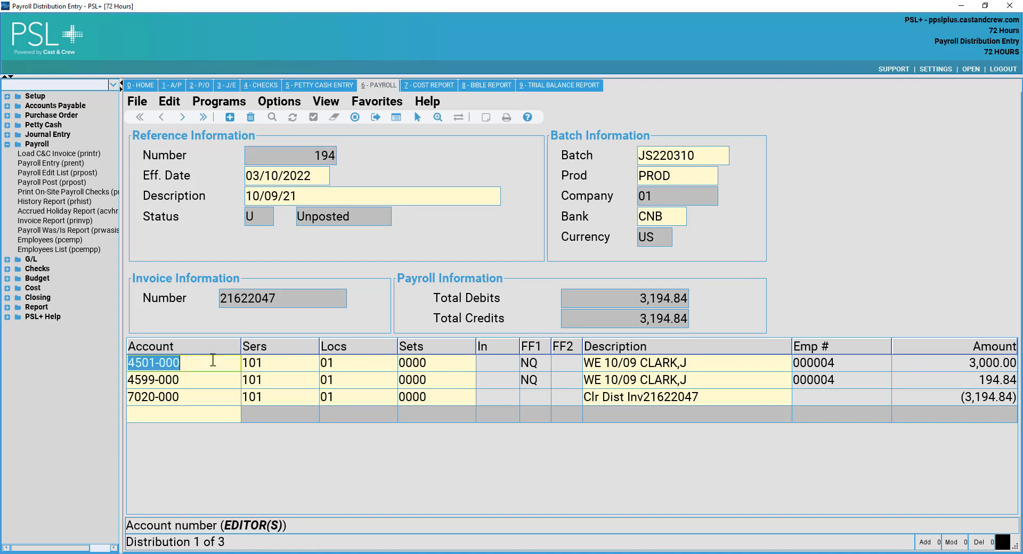
pyautogui.click(288, 361)
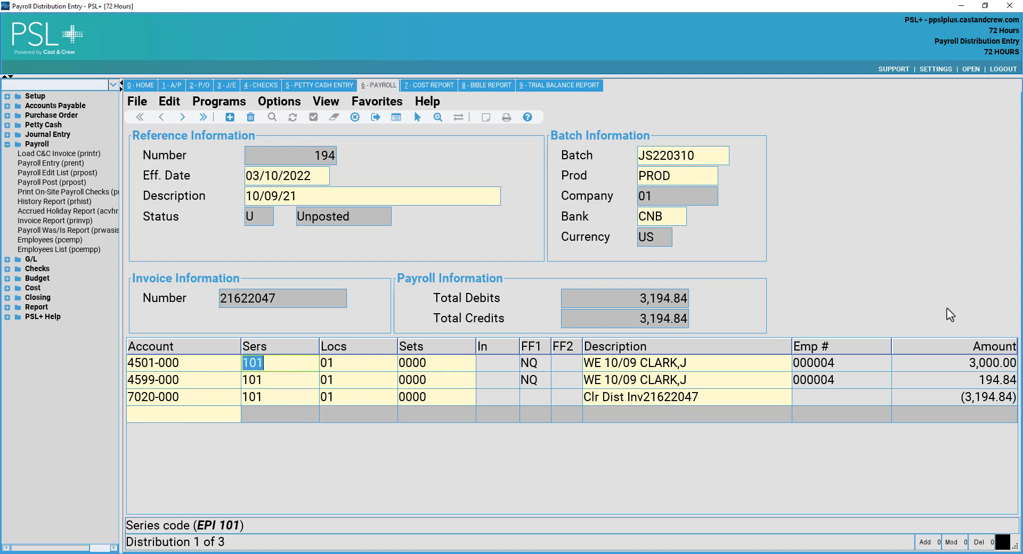
pyautogui.write('102')
pyautogui.press('Down')
pyautogui.write('12')
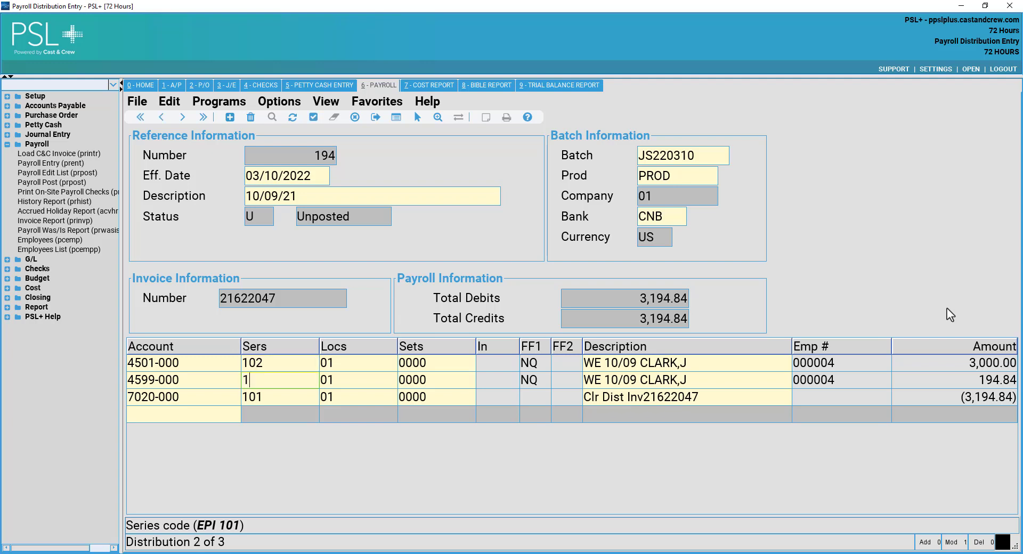
pyautogui.press('BackSpace')
pyautogui.write('02')
pyautogui.press('Down')
pyautogui.write('102')
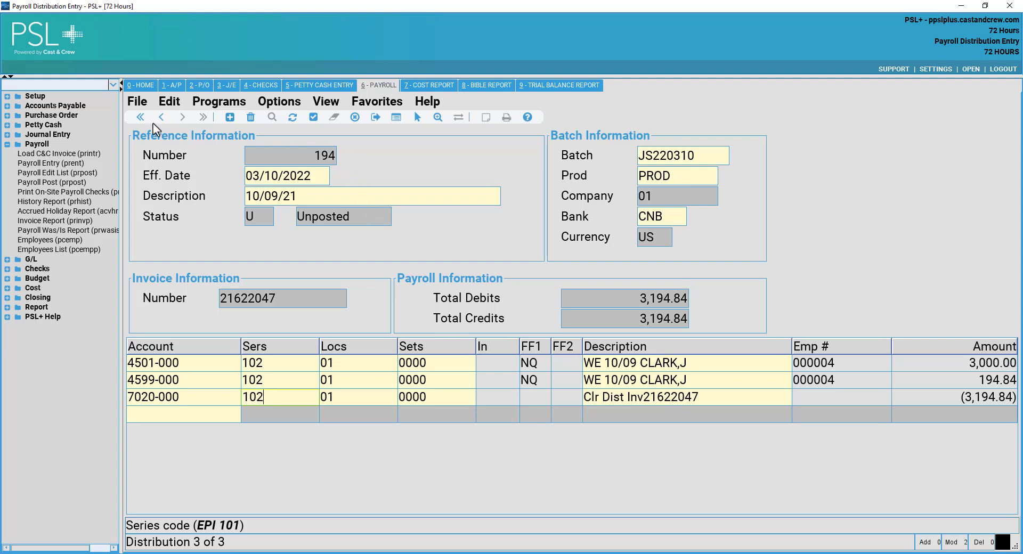
pyautogui.click(266, 383)
pyautogui.click(279, 375)
pyautogui.click(282, 363)
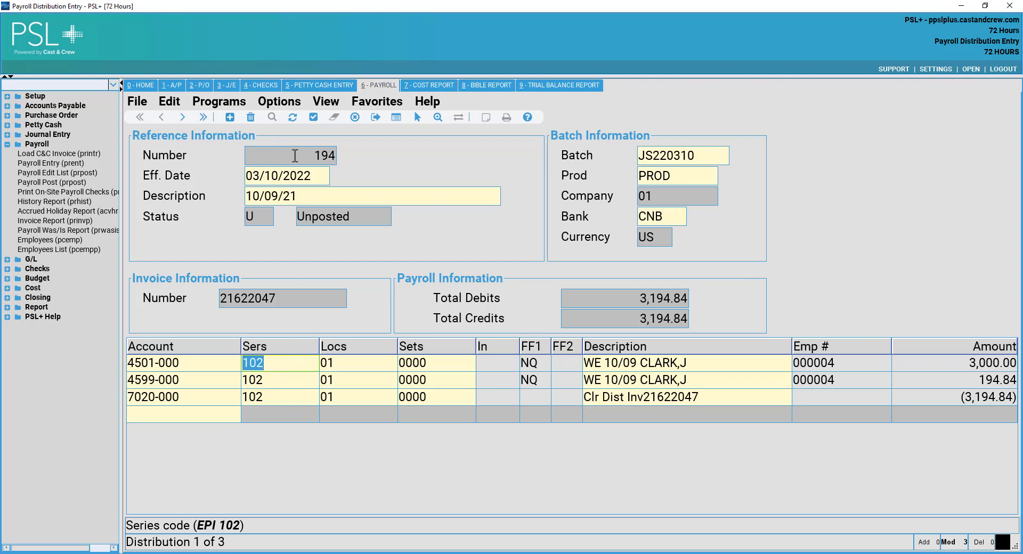
pyautogui.click(314, 118)
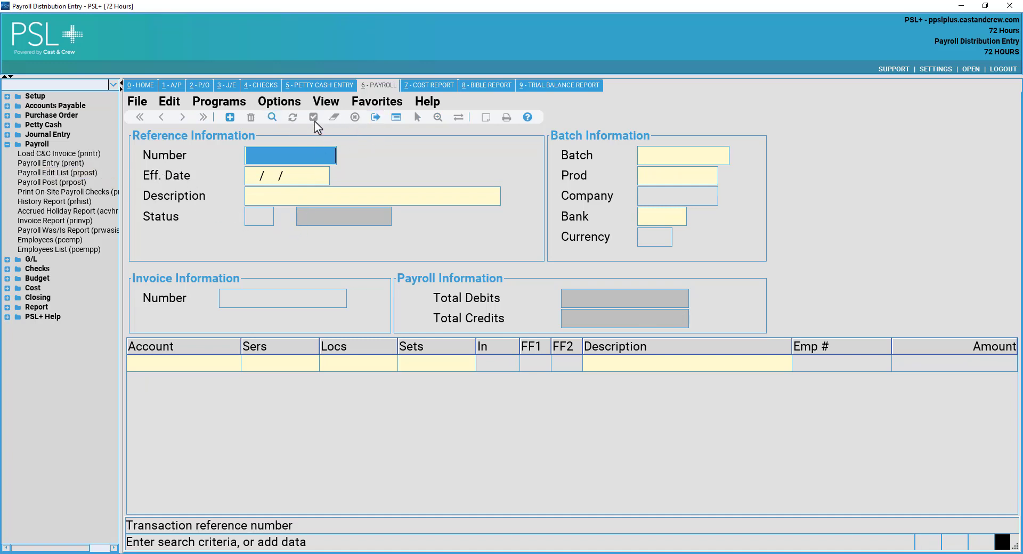
# Exit Payroll Distribution Entry and select a payroll program in the sidebar.
pyautogui.click(140, 102)
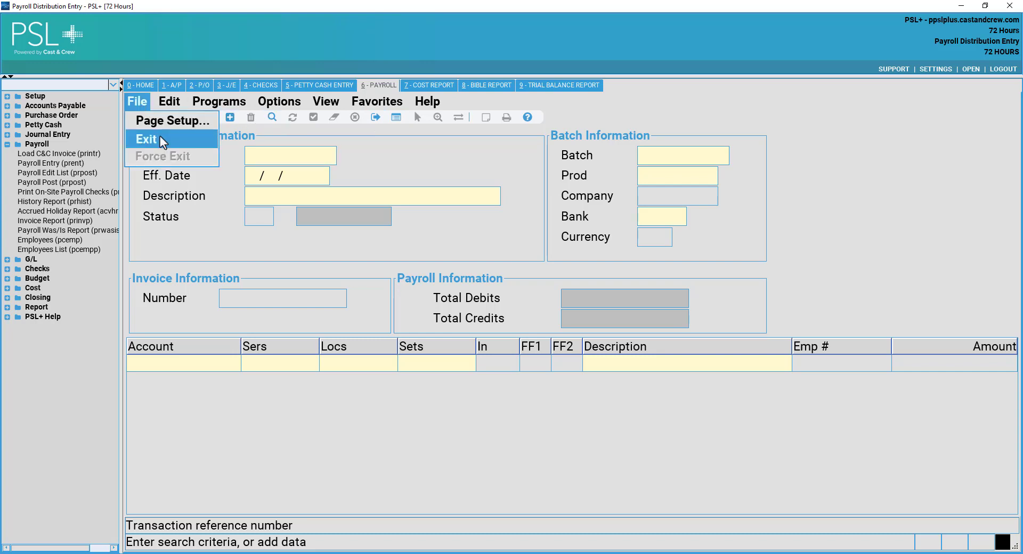
pyautogui.click(160, 137)
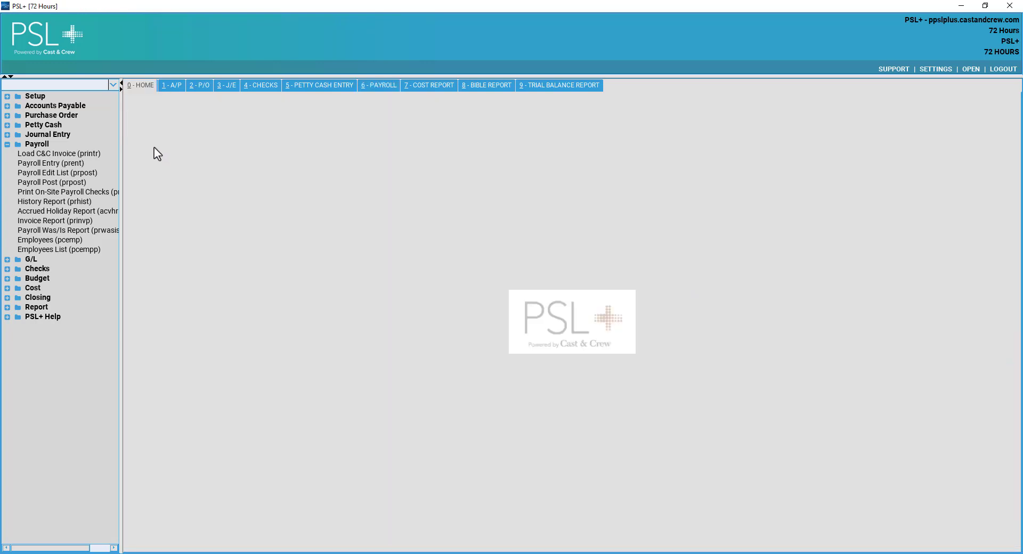
pyautogui.click(85, 175)
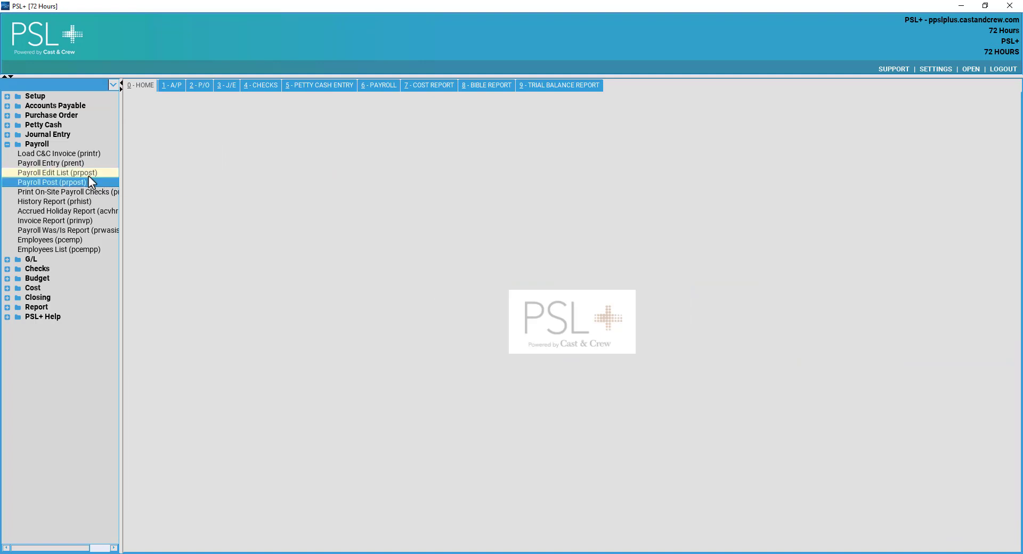
# Open Payroll Post (prpost) and limit posting to reference 194 via the References lookup.
pyautogui.doubleClick(62, 181)
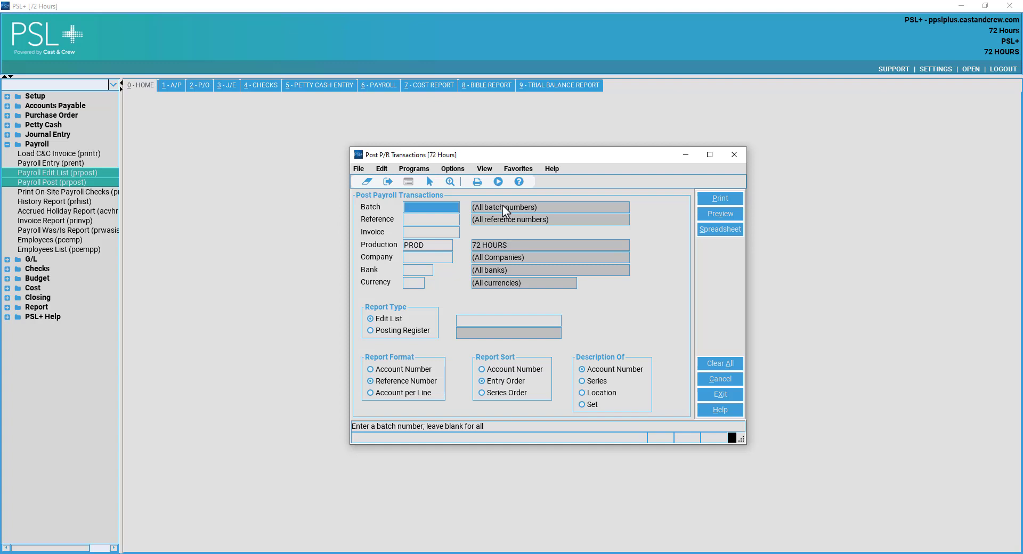
pyautogui.click(447, 217)
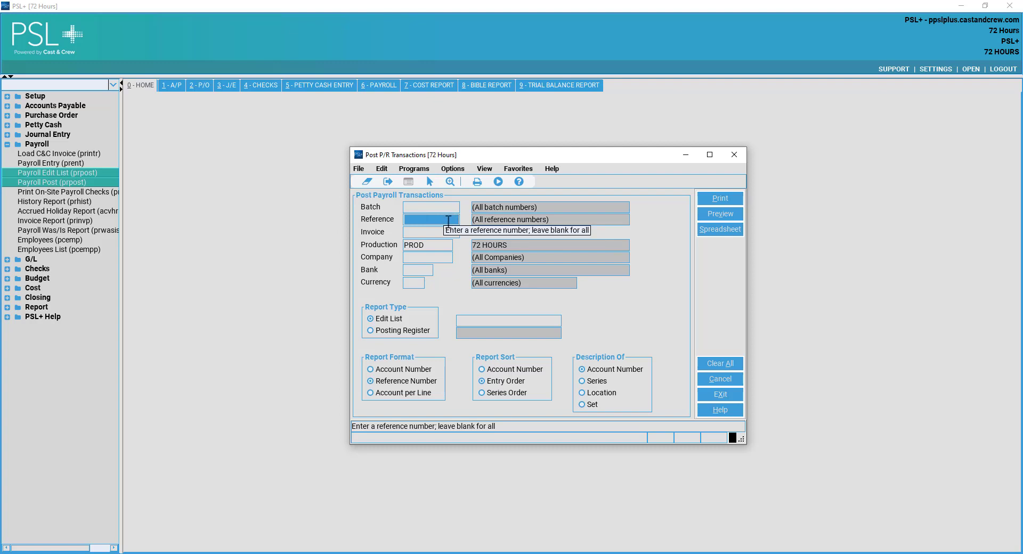
pyautogui.doubleClick(448, 220)
pyautogui.click(462, 269)
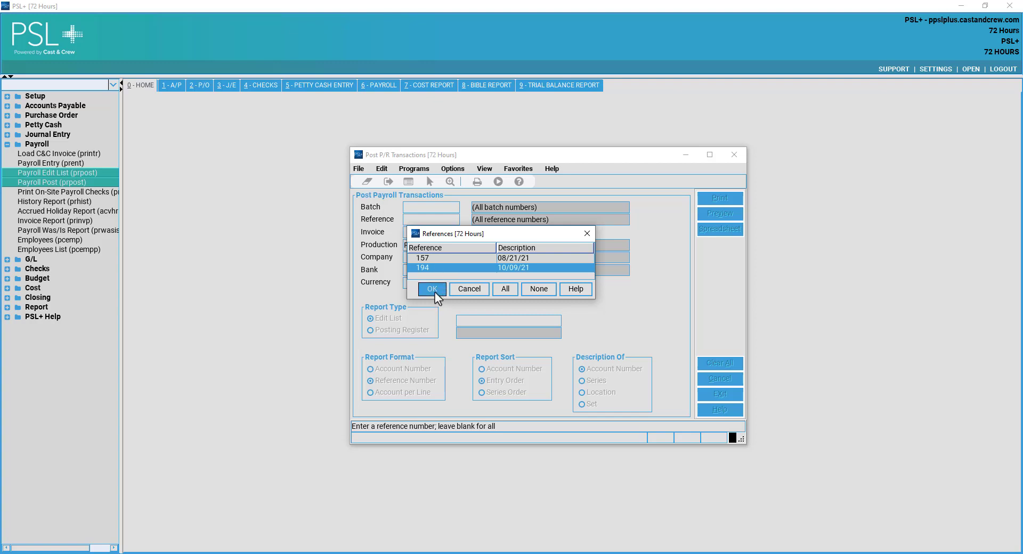
pyautogui.click(432, 288)
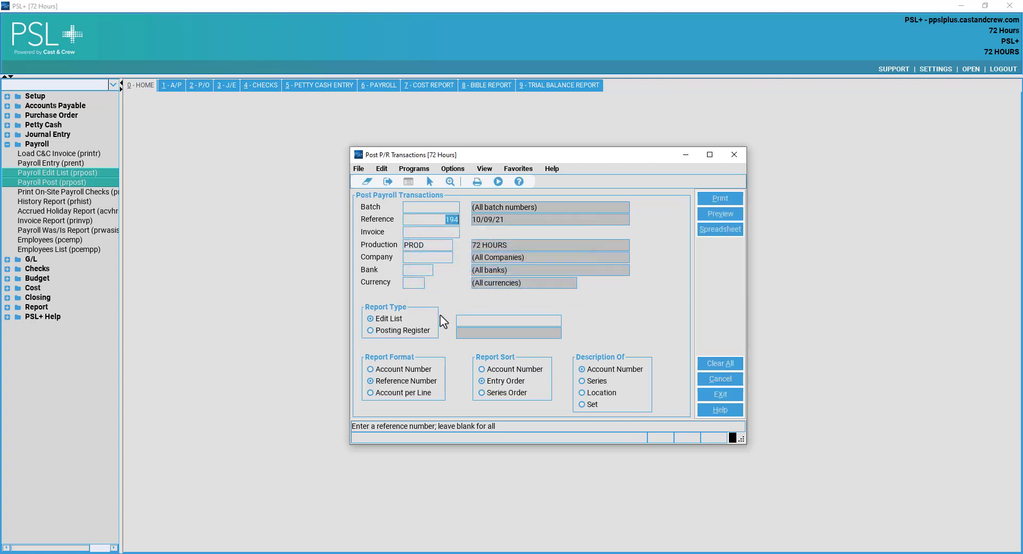
# Print the Posting Register to Adobe PDF, saved as 'PR INV 21622047 POSTING REGISTER' in Downloads.
pyautogui.click(404, 332)
pyautogui.click(721, 202)
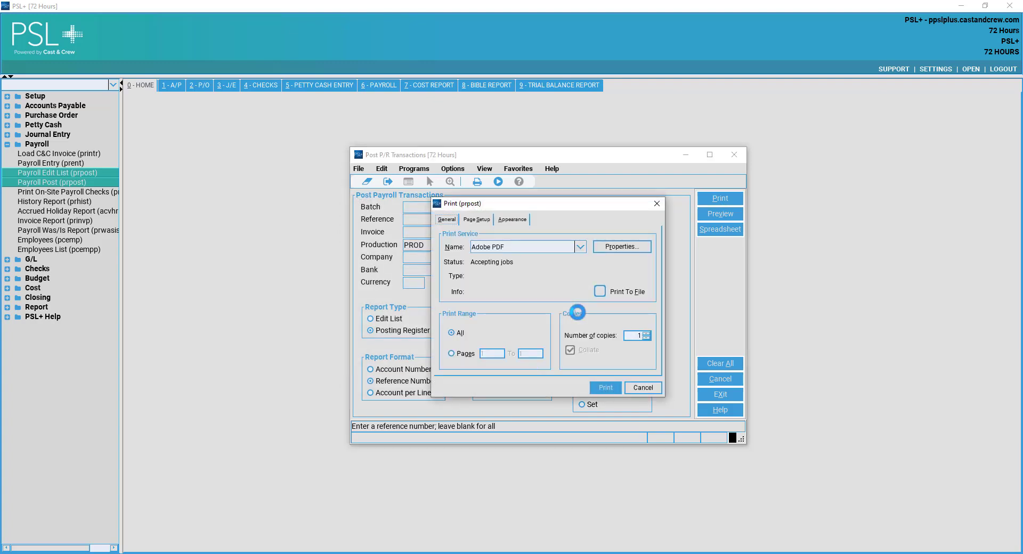
pyautogui.click(605, 387)
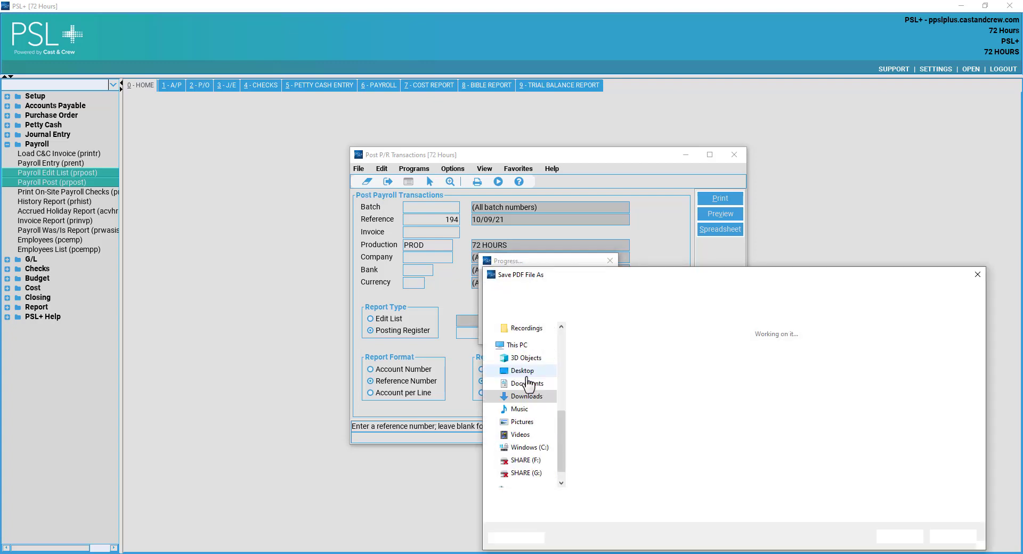
pyautogui.click(578, 500)
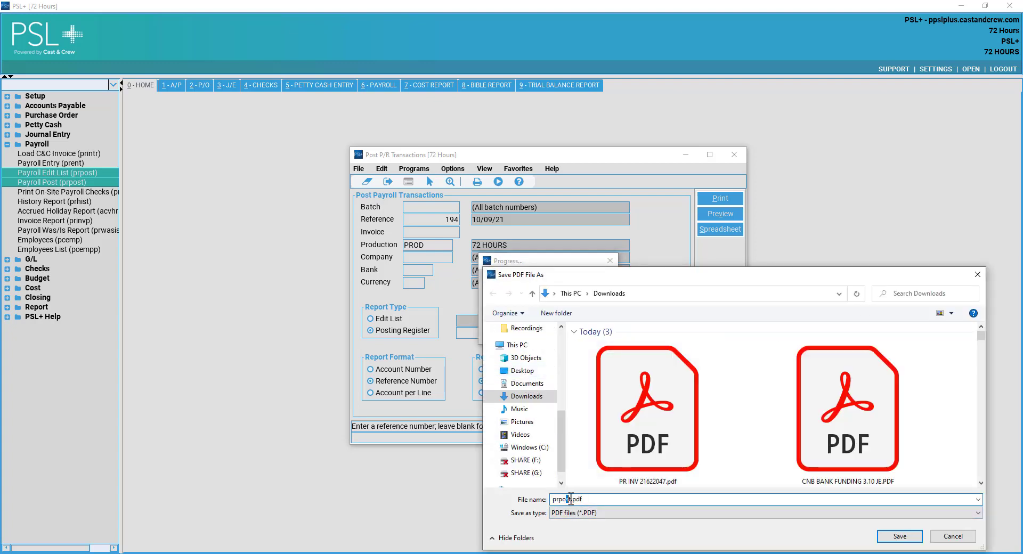
pyautogui.moveTo(571, 499); pyautogui.dragTo(543, 493)
pyautogui.write('p')
pyautogui.press('BackSpace')
pyautogui.write('PR INV 216220')
pyautogui.write('R')
pyautogui.press('BackSpace')
pyautogui.write('POSTING REGISTER')
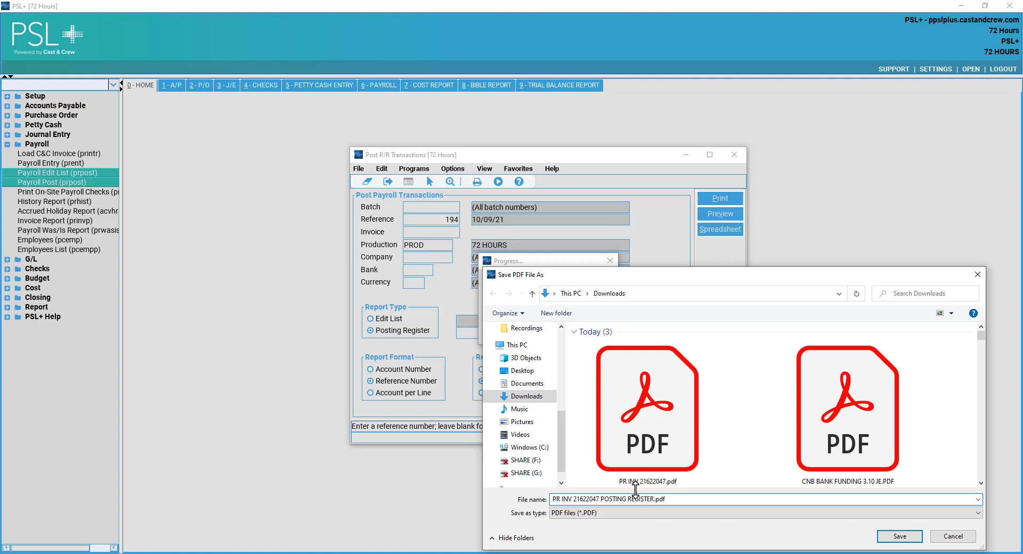
pyautogui.click(905, 543)
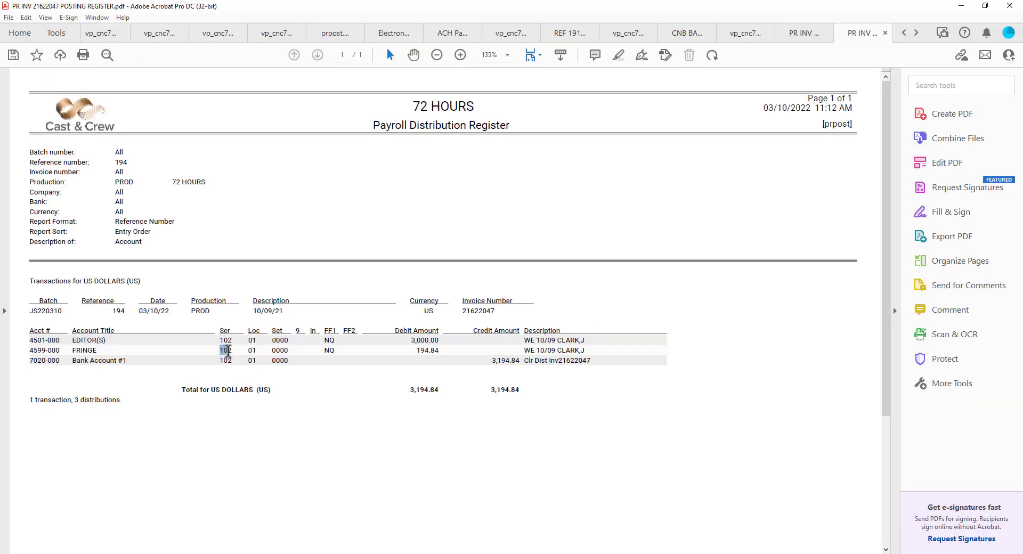
# Verify series 102 on each register line, including FRINGE, then minimize Acrobat back to PSL+.
pyautogui.doubleClick(224, 351)
pyautogui.click(230, 344)
pyautogui.tripleClick(224, 350)
pyautogui.click(219, 361)
pyautogui.scroll(-4, 788, 149)
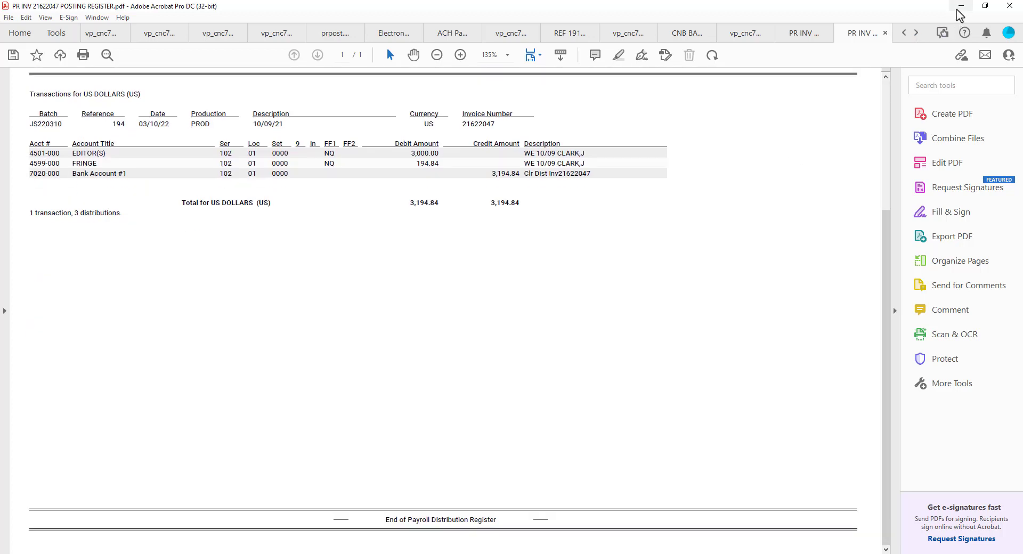
pyautogui.click(962, 6)
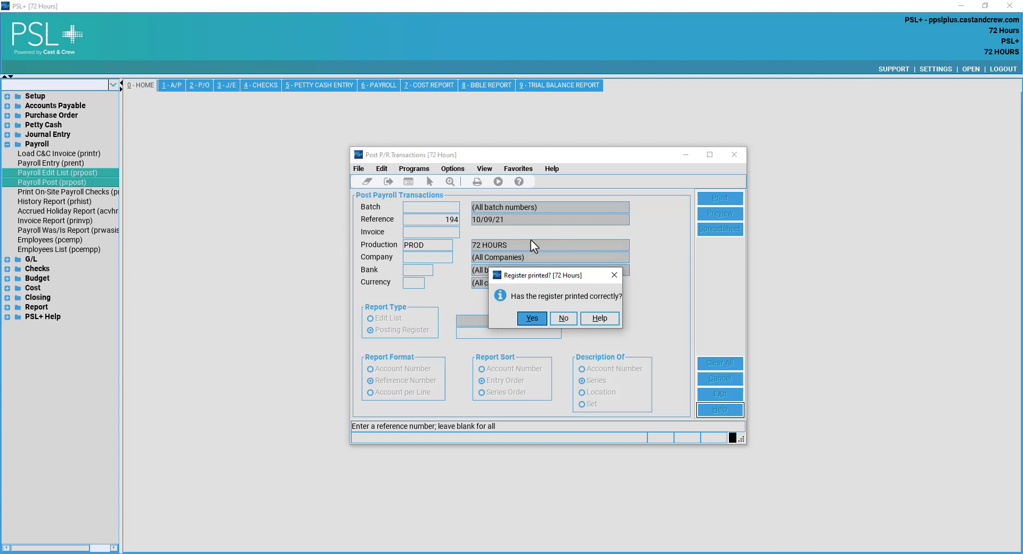
# Confirm the payroll register printed and posted to the general ledger, then close the posting window.
pyautogui.click(531, 318)
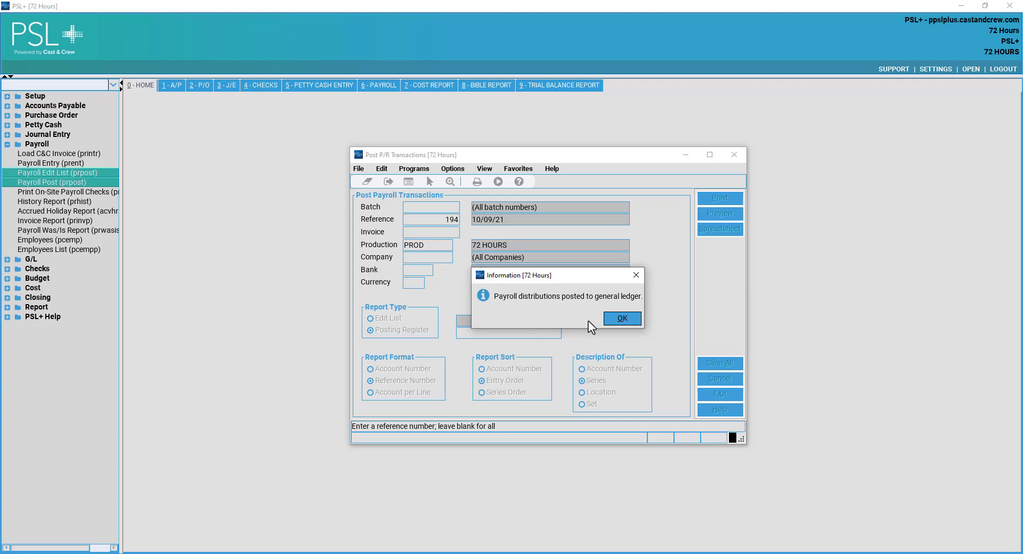
pyautogui.click(639, 319)
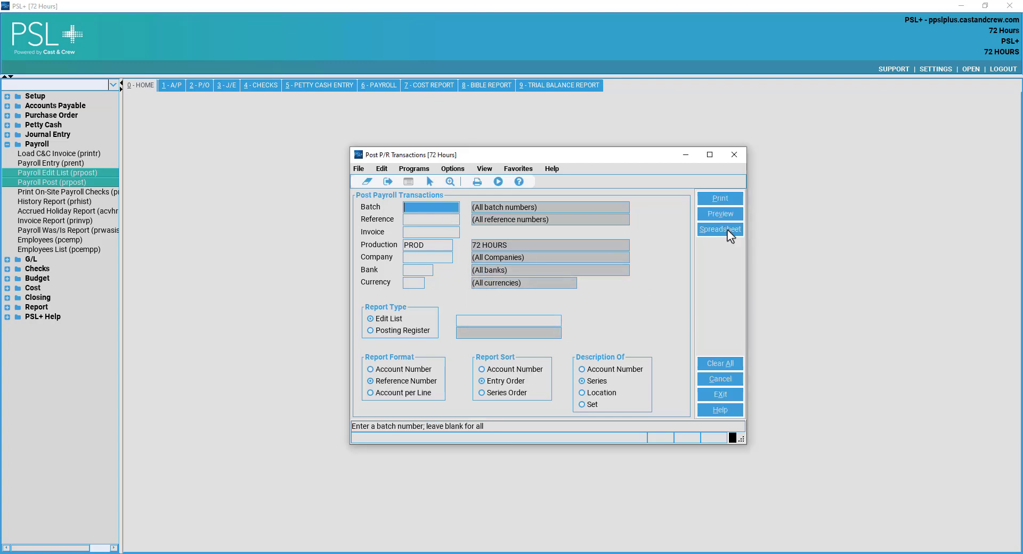
pyautogui.click(734, 155)
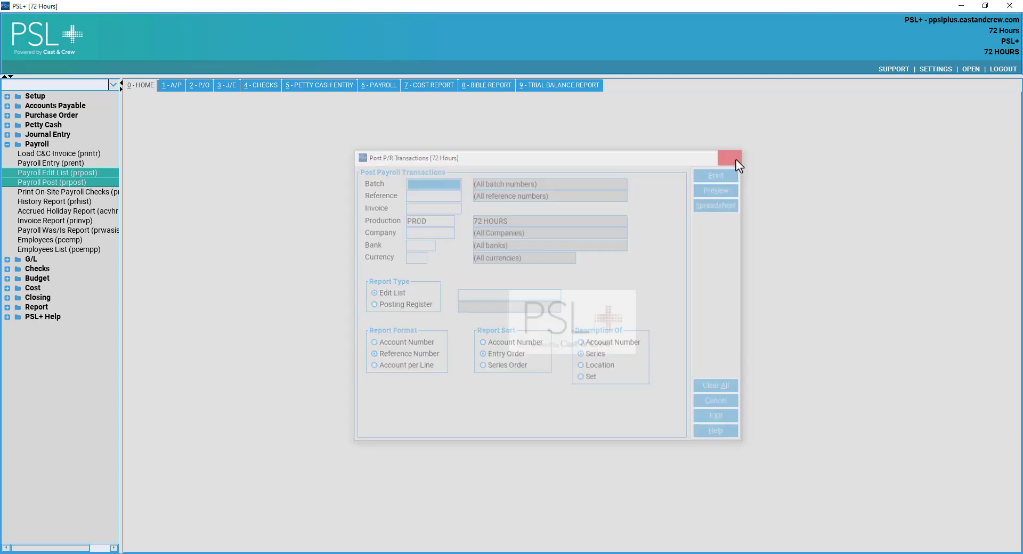
# Open the on-site Print Checks program, reposition its window, and close it again.
pyautogui.click(100, 193)
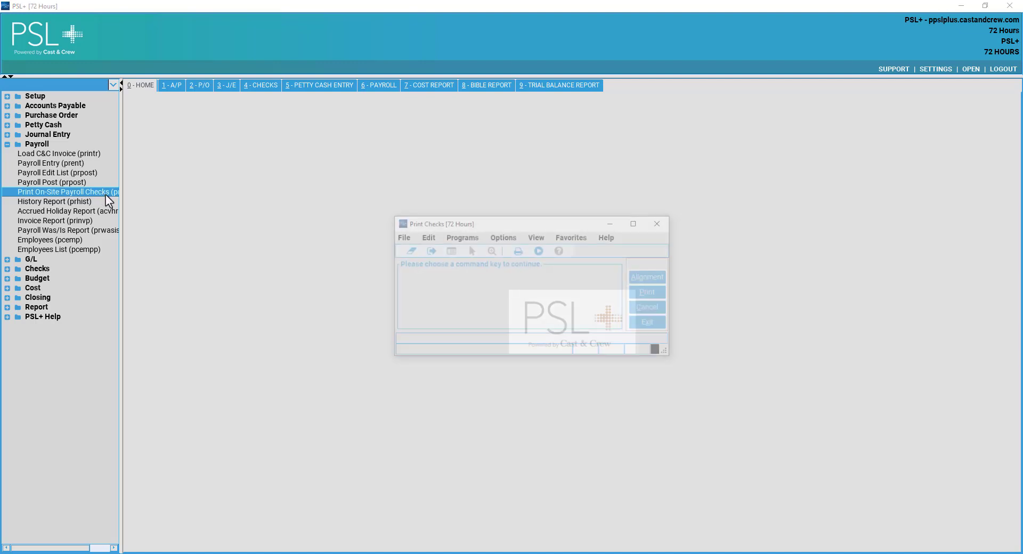
pyautogui.moveTo(503, 222); pyautogui.dragTo(498, 194)
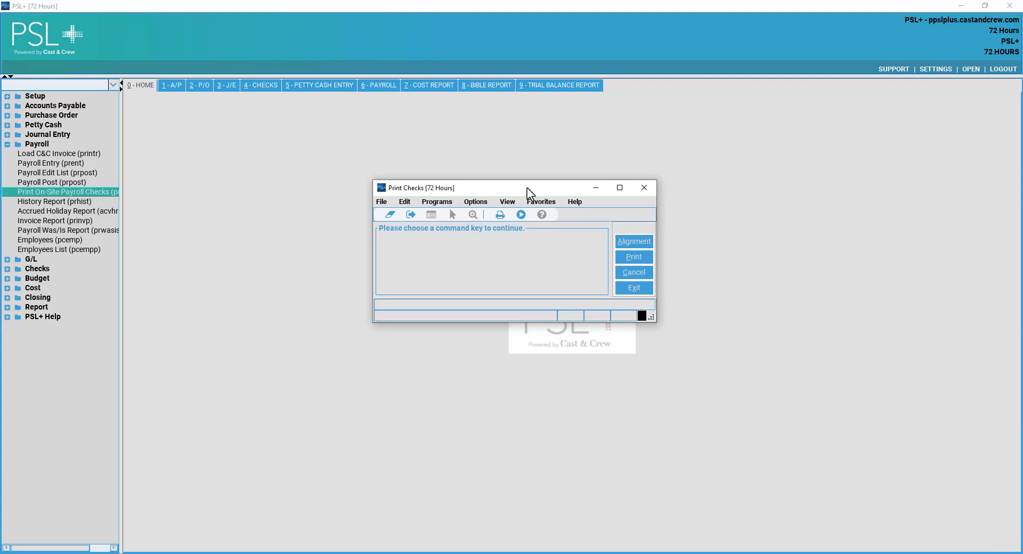
pyautogui.moveTo(559, 195); pyautogui.dragTo(585, 183)
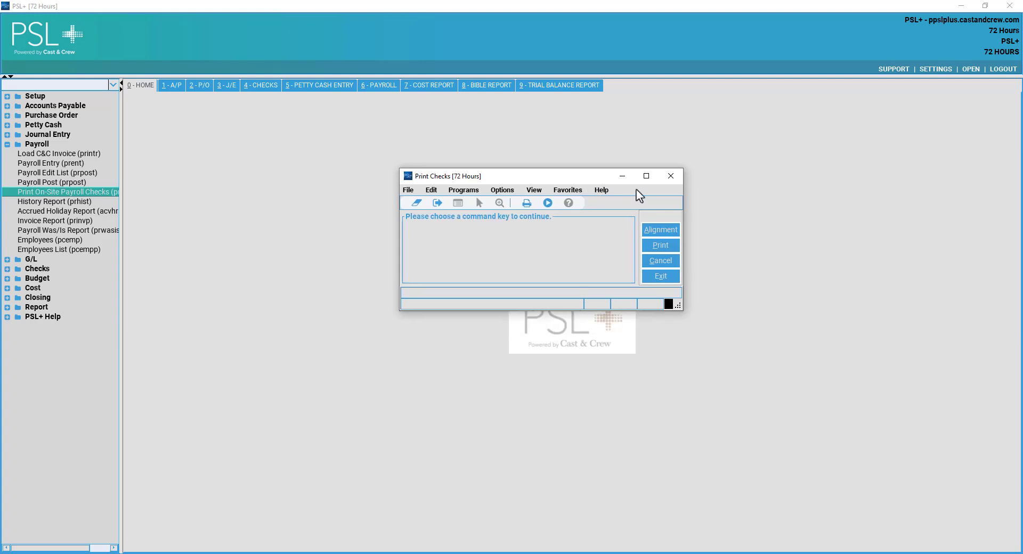
pyautogui.click(673, 177)
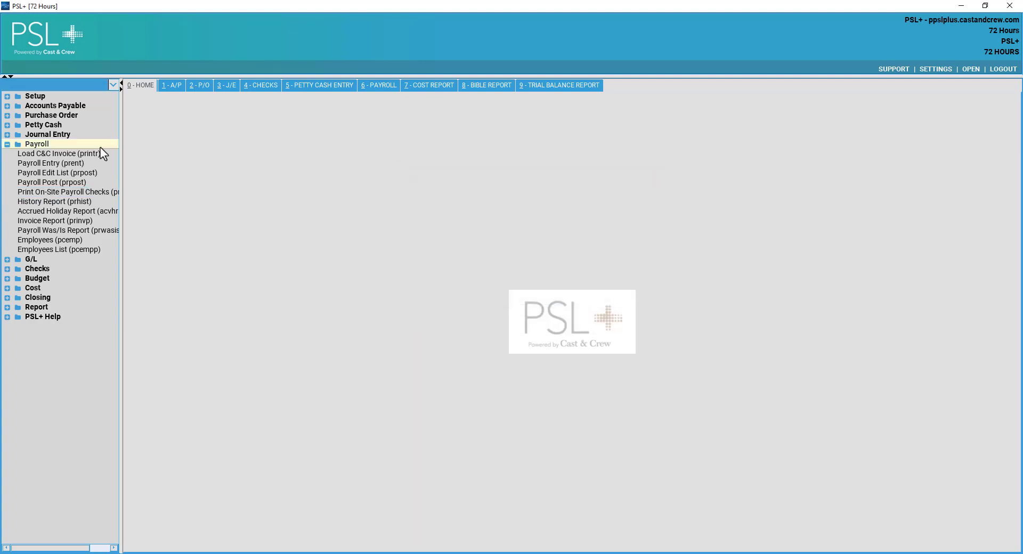
# Swap the sidebar from Payroll to G/L and close the Chart of Accounts List (glcap) report unrun.
pyautogui.click(40, 145)
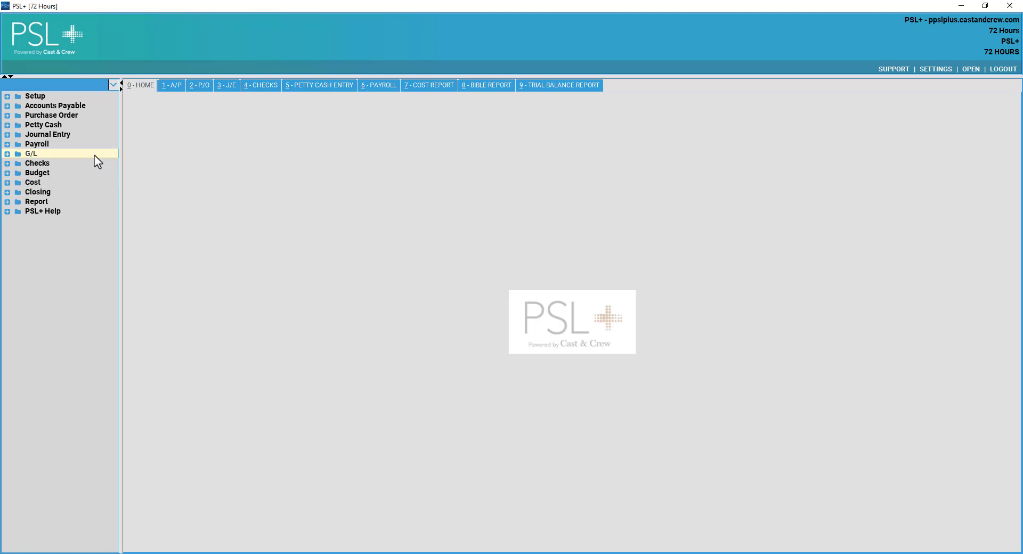
pyautogui.click(27, 154)
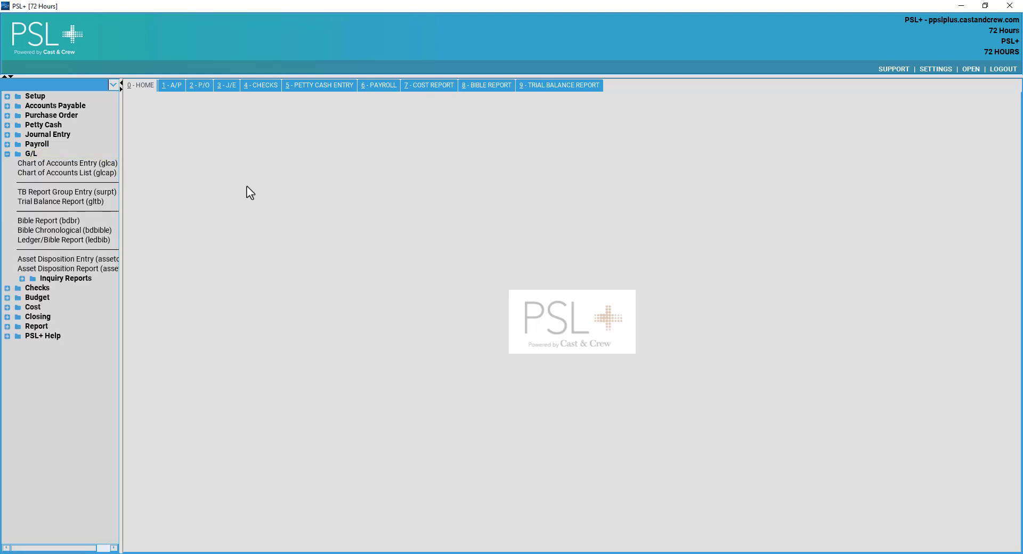
pyautogui.click(100, 173)
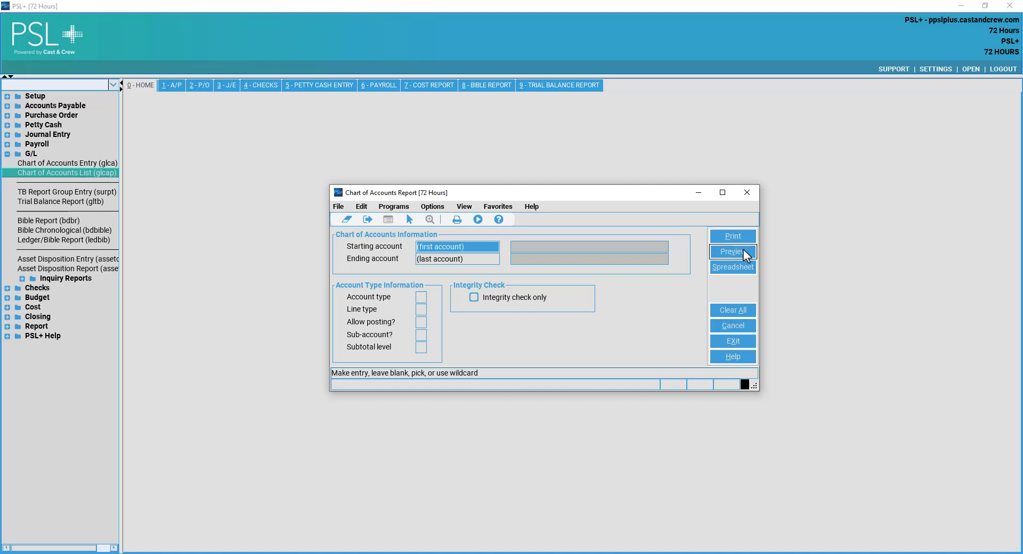
pyautogui.click(747, 193)
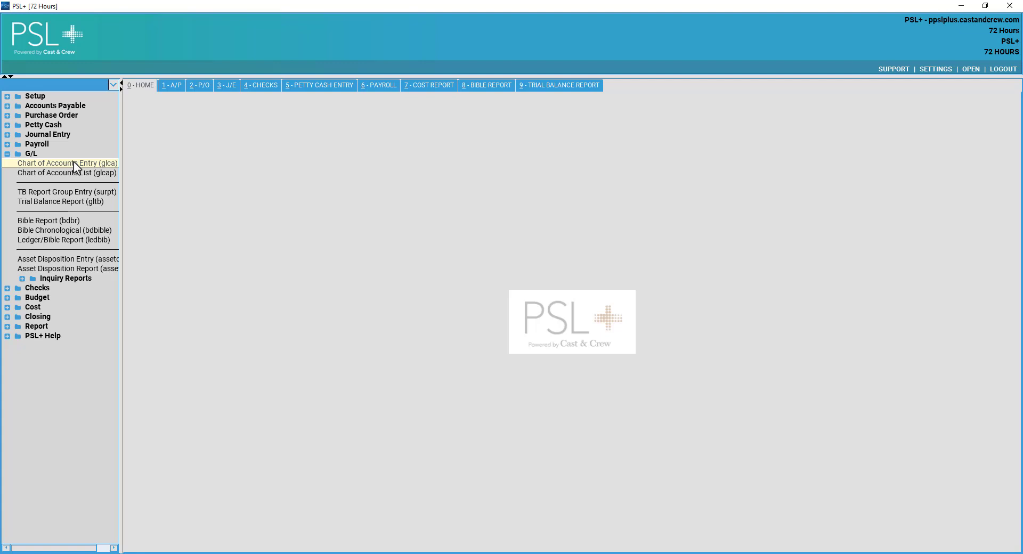
# Open Chart of Accounts Entry (glca) and list all 2,236 existing accounts.
pyautogui.click(74, 163)
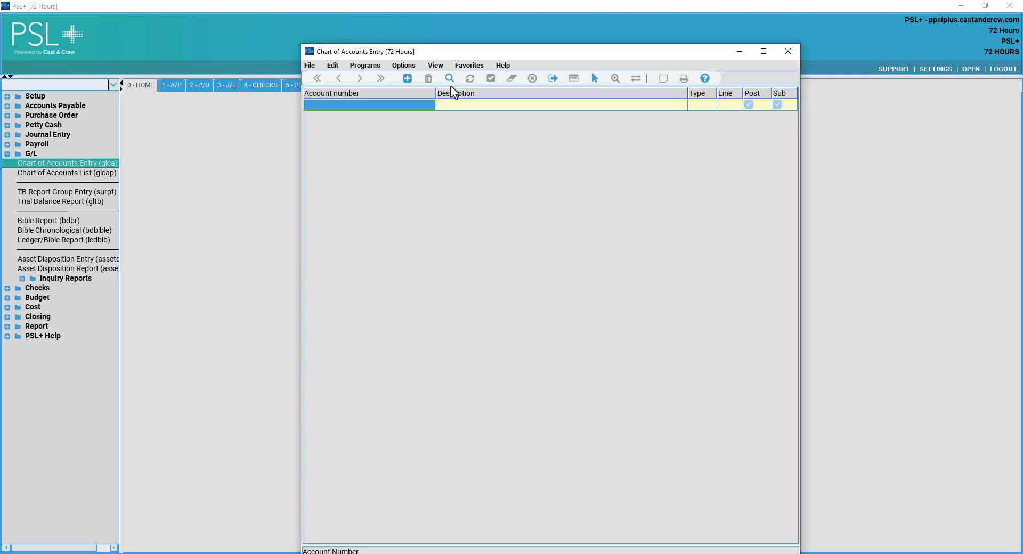
pyautogui.press('Return')
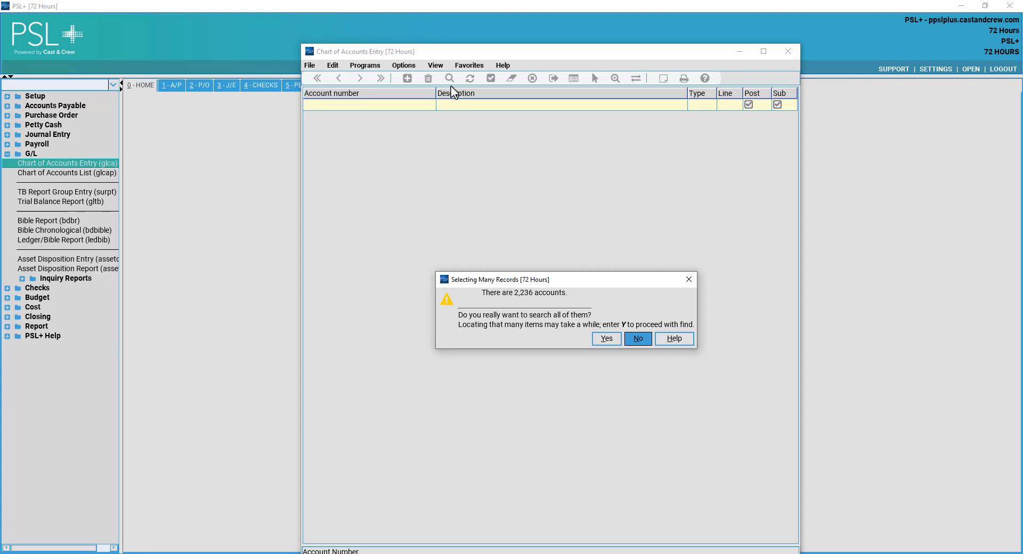
pyautogui.click(606, 339)
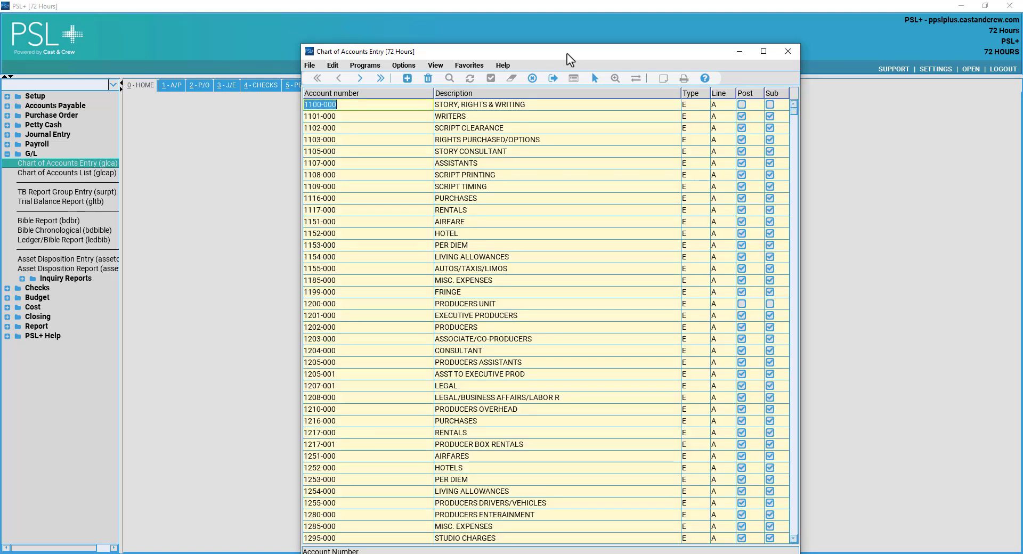
pyautogui.moveTo(567, 54); pyautogui.dragTo(550, 14)
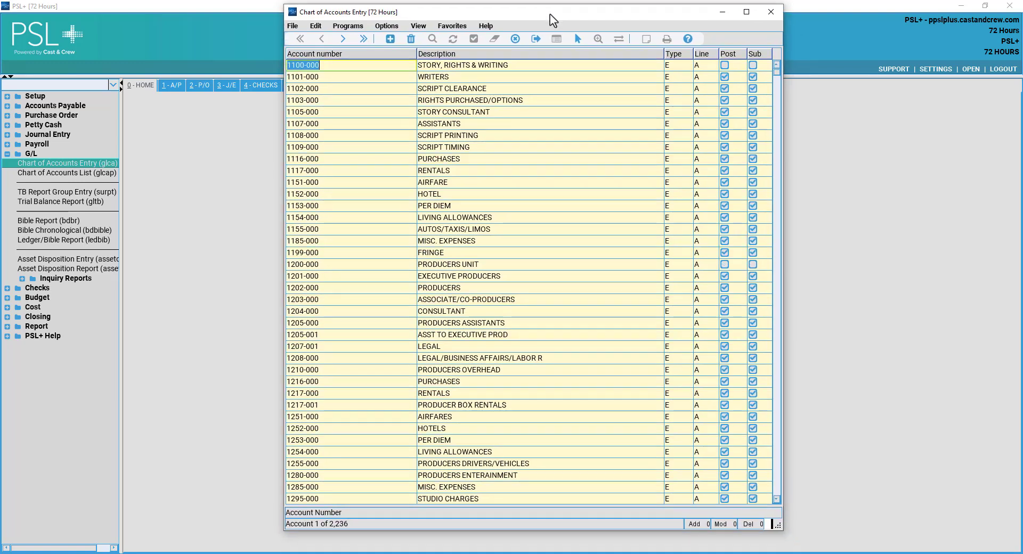
# Browse the account list and place the insertion point after account 1117-000.
pyautogui.click(512, 219)
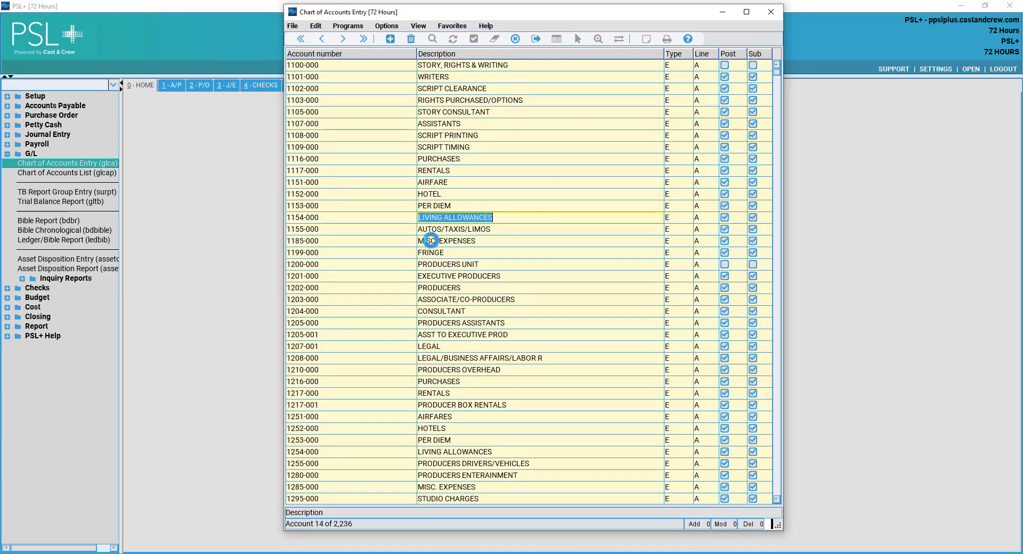
pyautogui.click(376, 228)
pyautogui.scroll(-2, 389, 211)
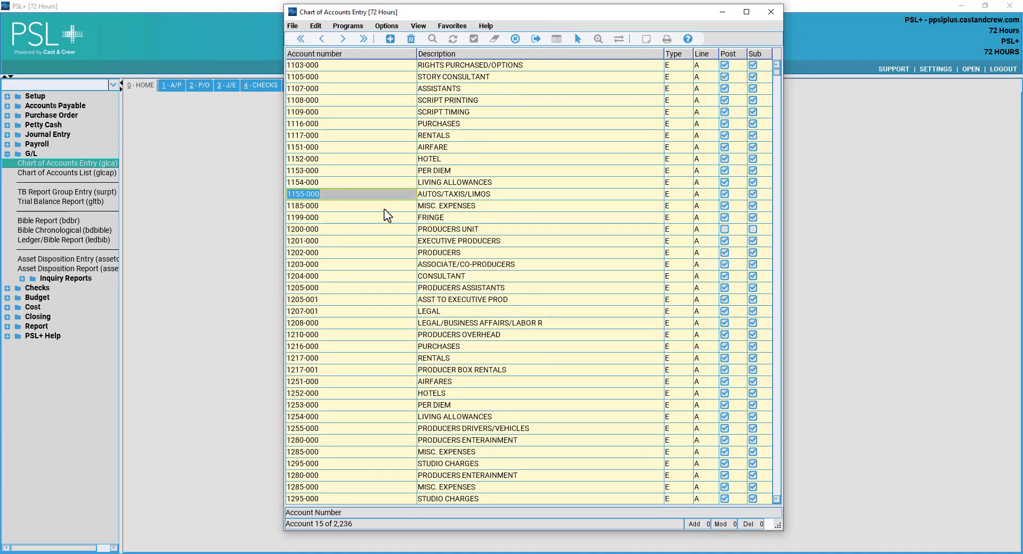
pyautogui.click(384, 65)
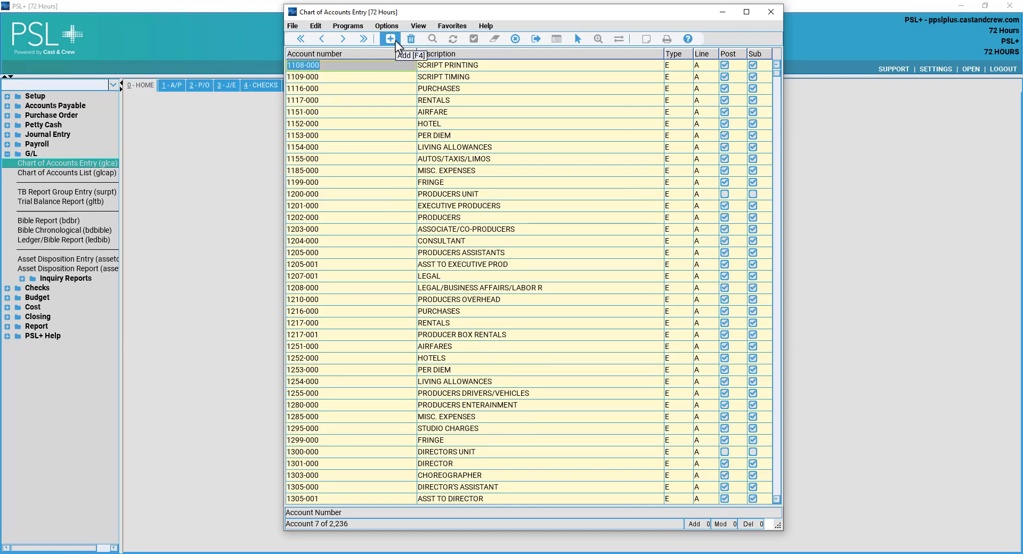
pyautogui.scroll(2, 498, 109)
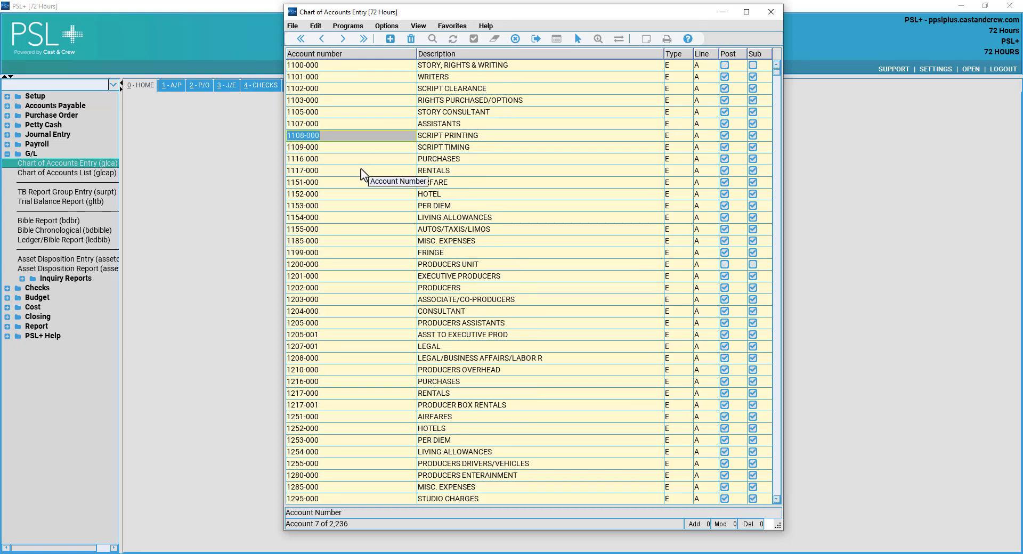
pyautogui.click(373, 173)
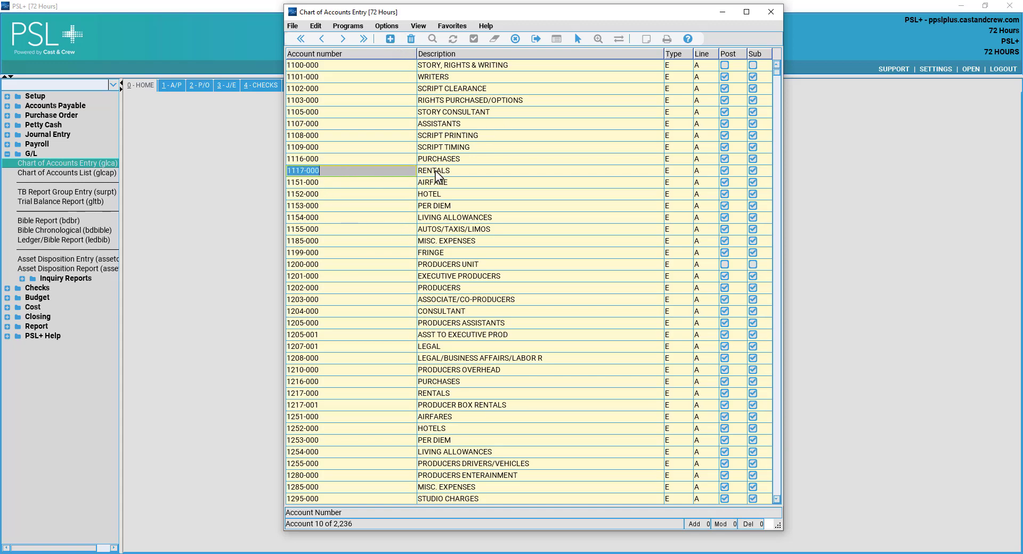
pyautogui.click(341, 173)
# Insert account 1117-001 with description CELL PHONE RENTAL below 1117-000.
pyautogui.click(391, 39)
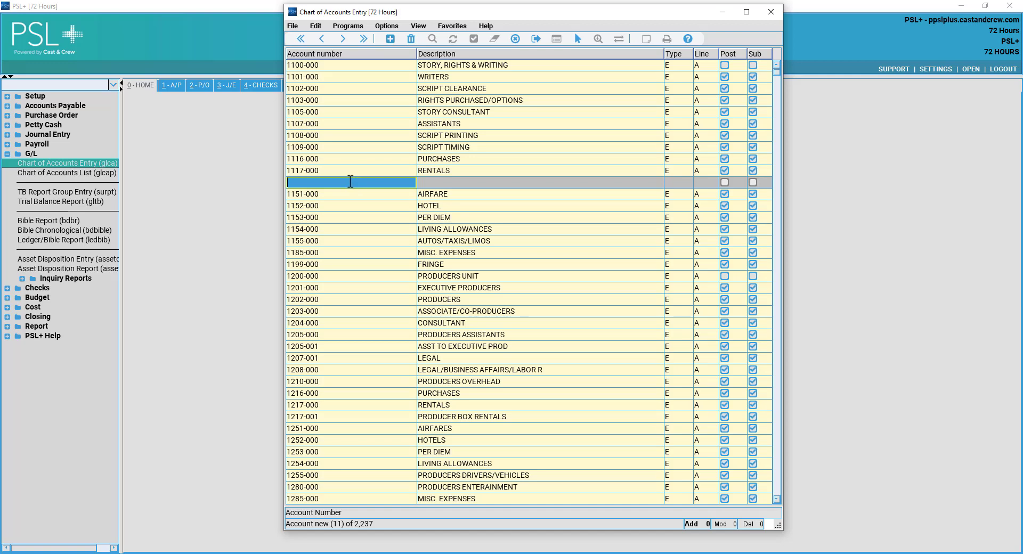
pyautogui.write('11')
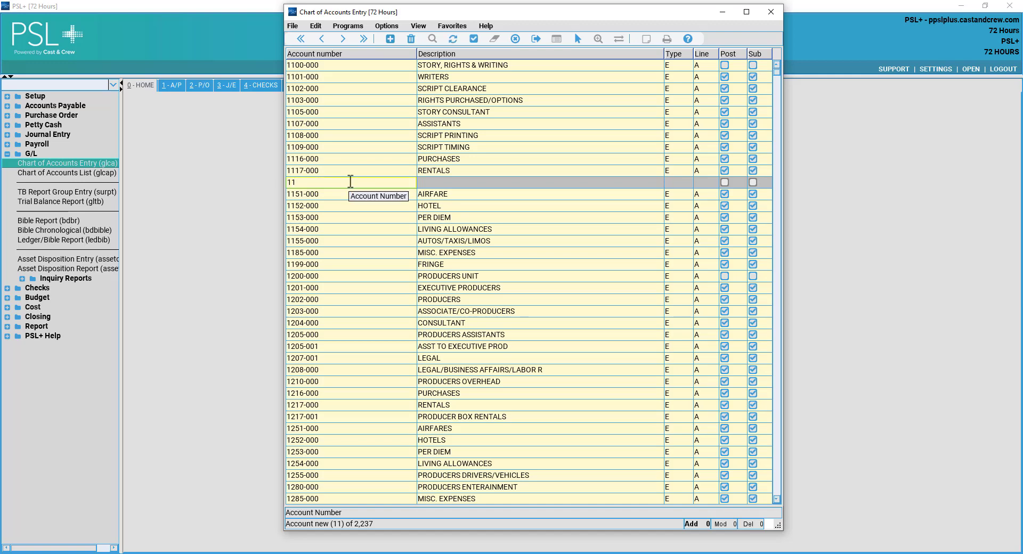
pyautogui.write('17-001')
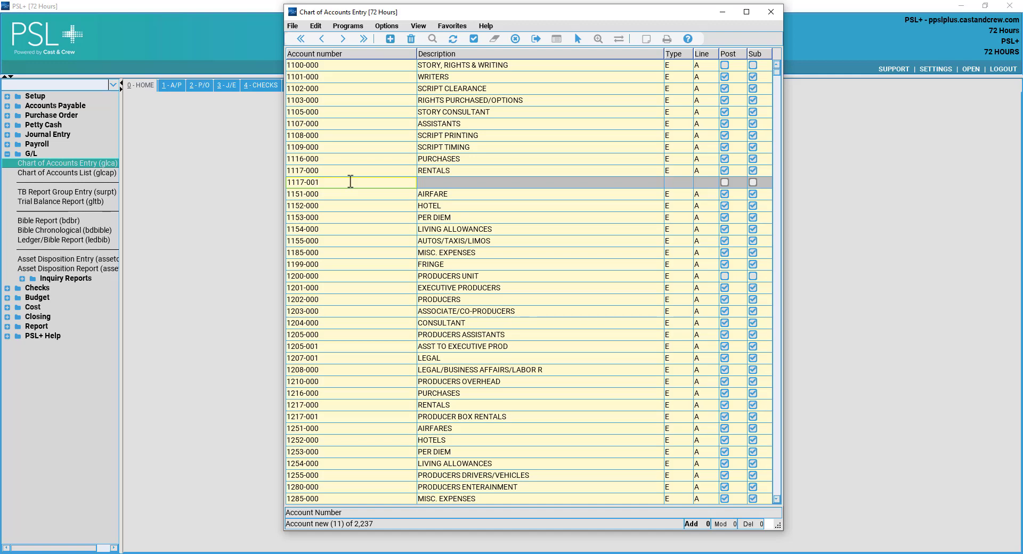
pyautogui.press('Tab')
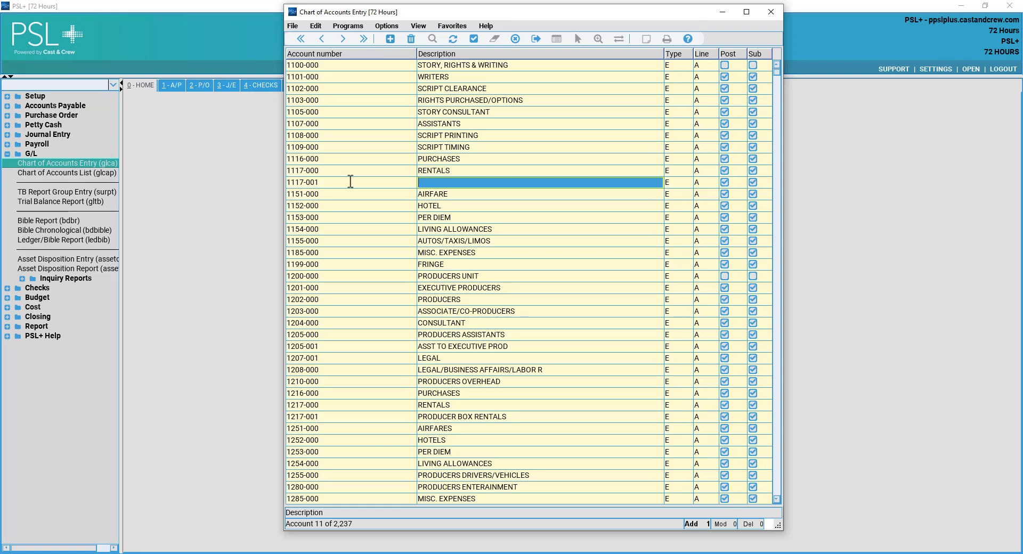
pyautogui.write('CELL PHONE RENTAL')
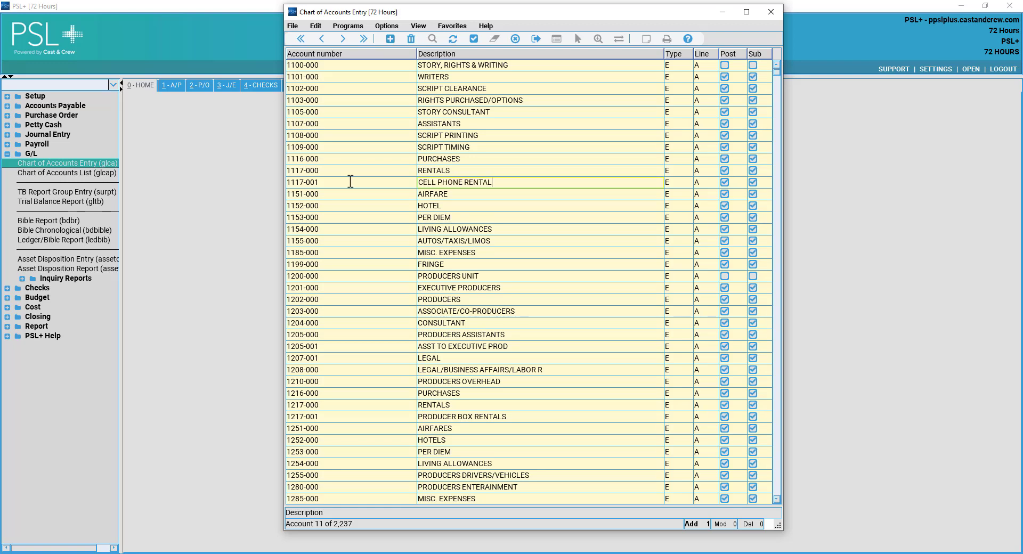
pyautogui.press('Tab')
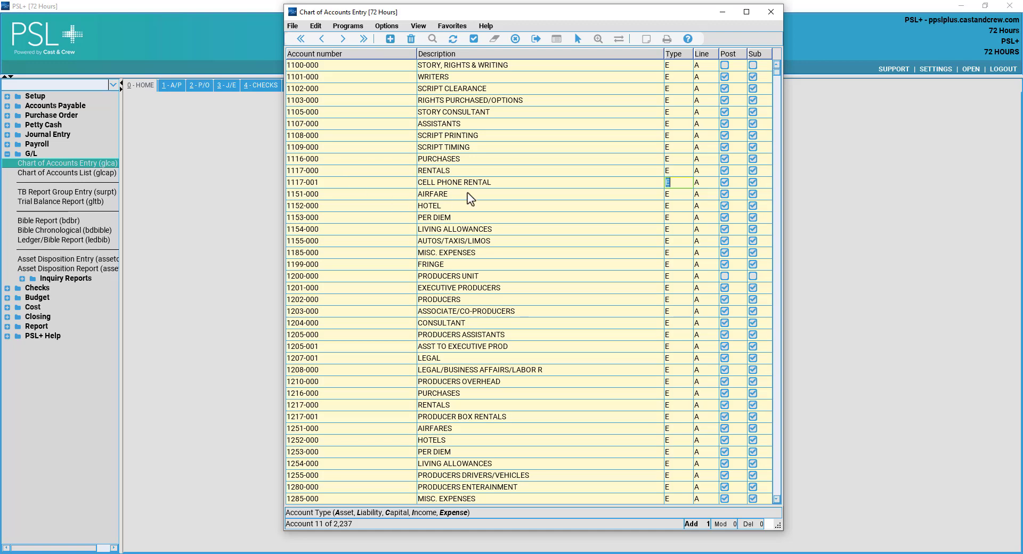
pyautogui.click(487, 184)
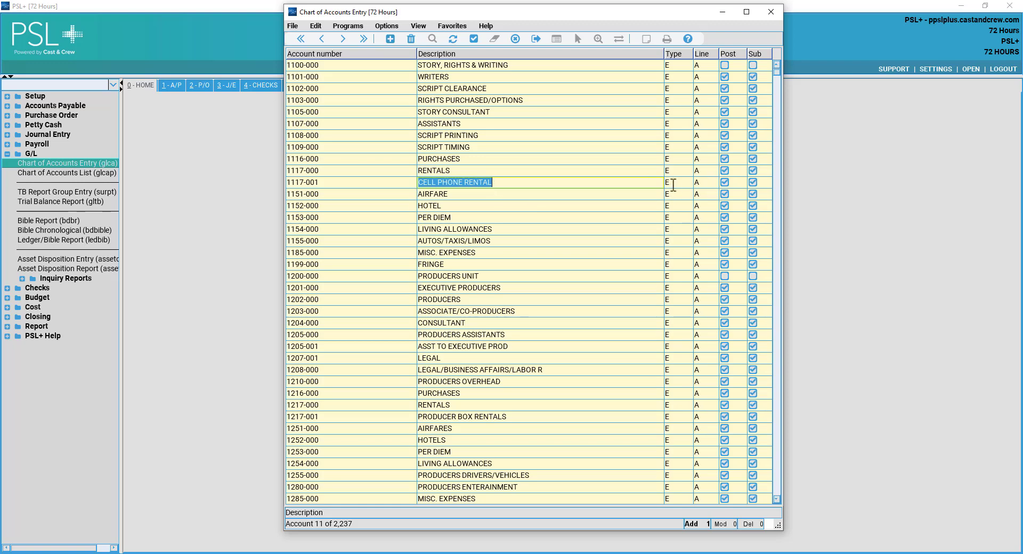
# Review the account type fields, then save the new 1117-001 account.
pyautogui.click(671, 183)
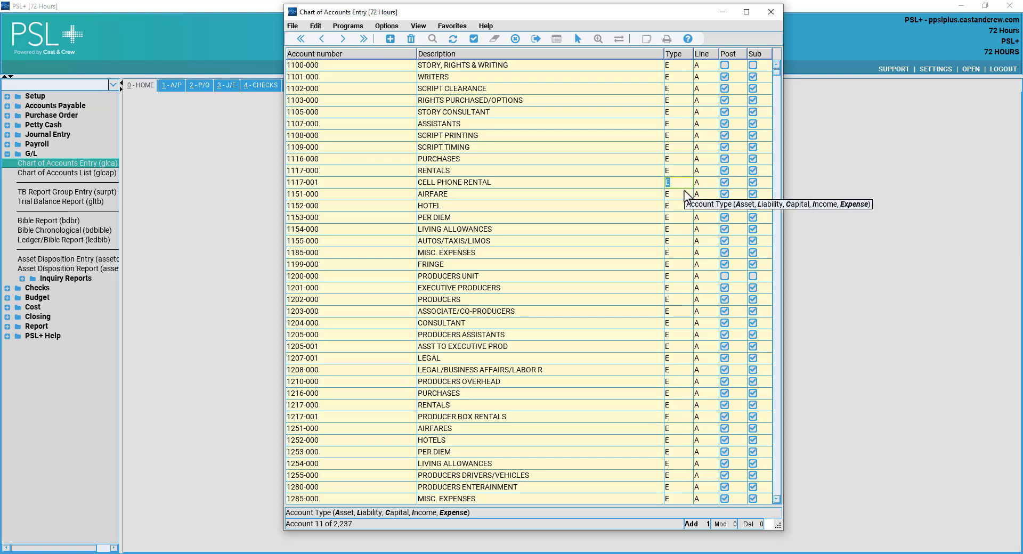
pyautogui.scroll(-6, 684, 191)
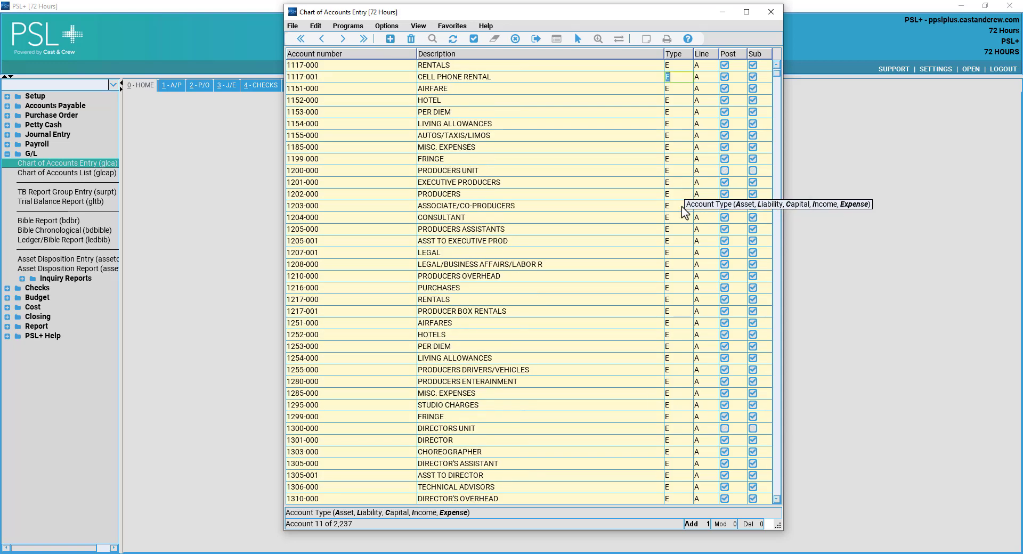
pyautogui.scroll(-7, 684, 212)
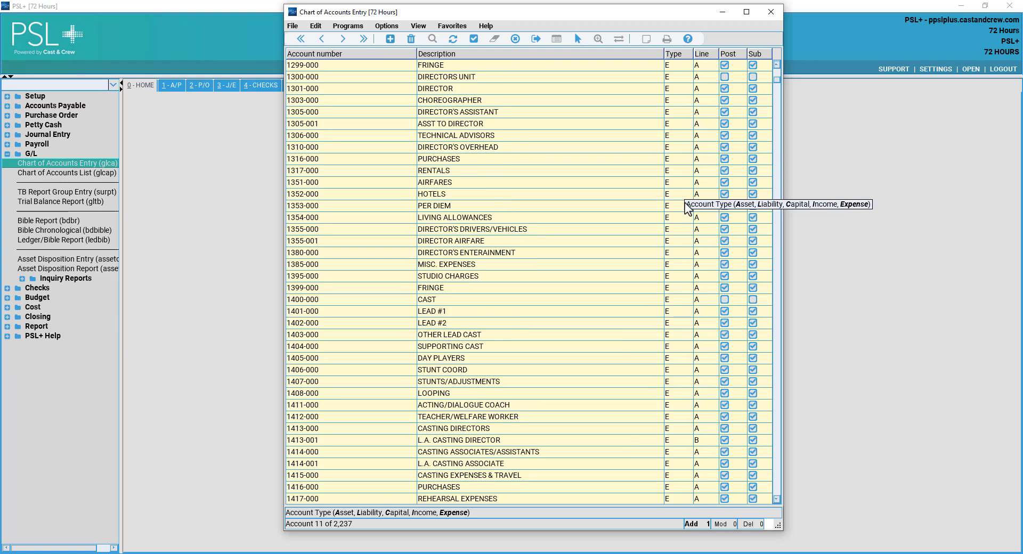
pyautogui.click(700, 159)
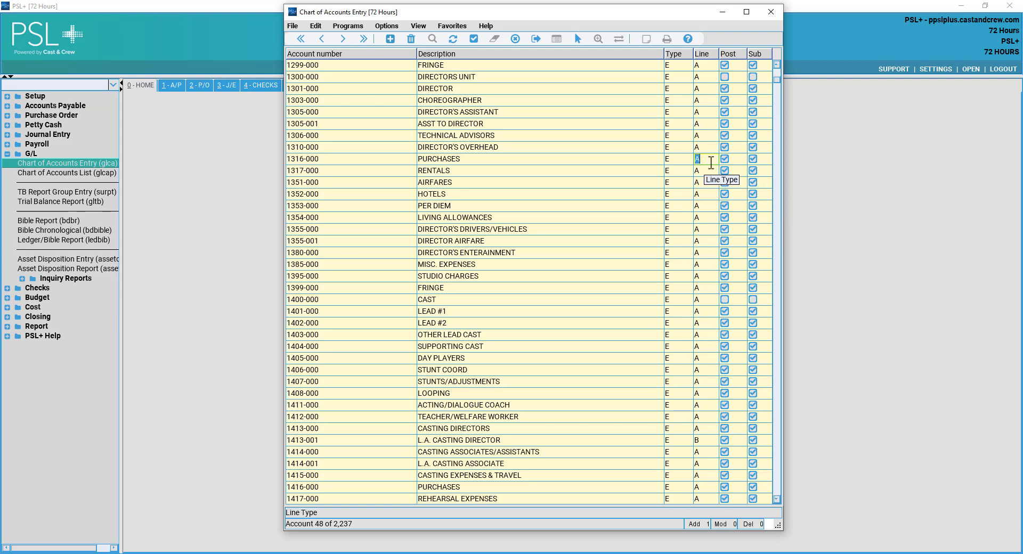
pyautogui.scroll(13, 490, 92)
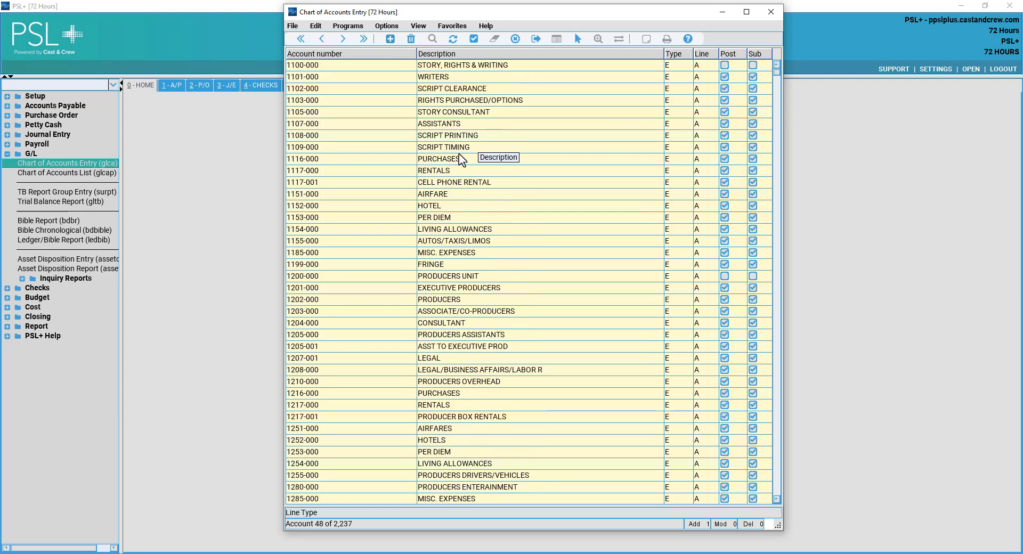
pyautogui.click(343, 186)
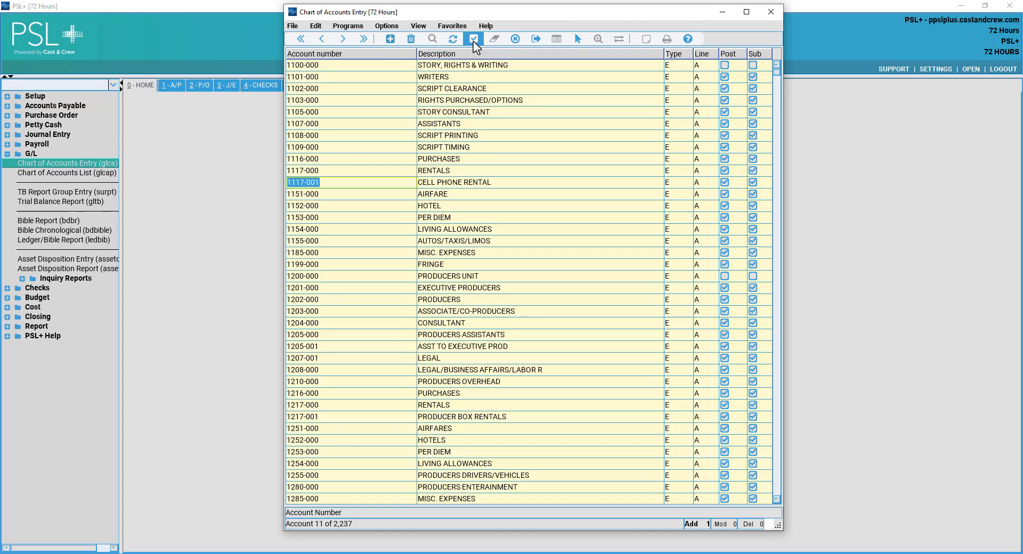
pyautogui.click(474, 39)
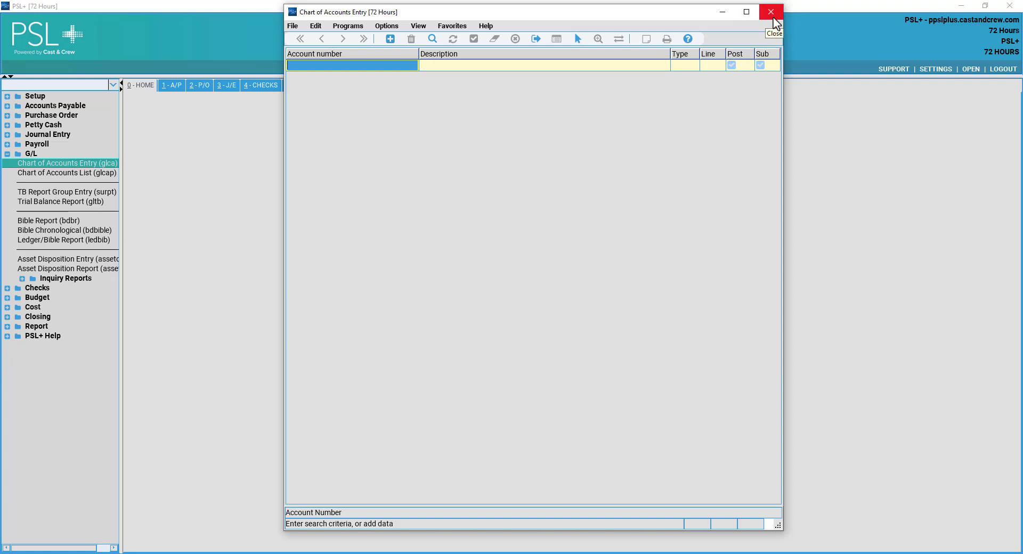
# Close Chart of Accounts, open Create a Budget (bdgl) under Budget, and enter budget name 106.
pyautogui.click(773, 18)
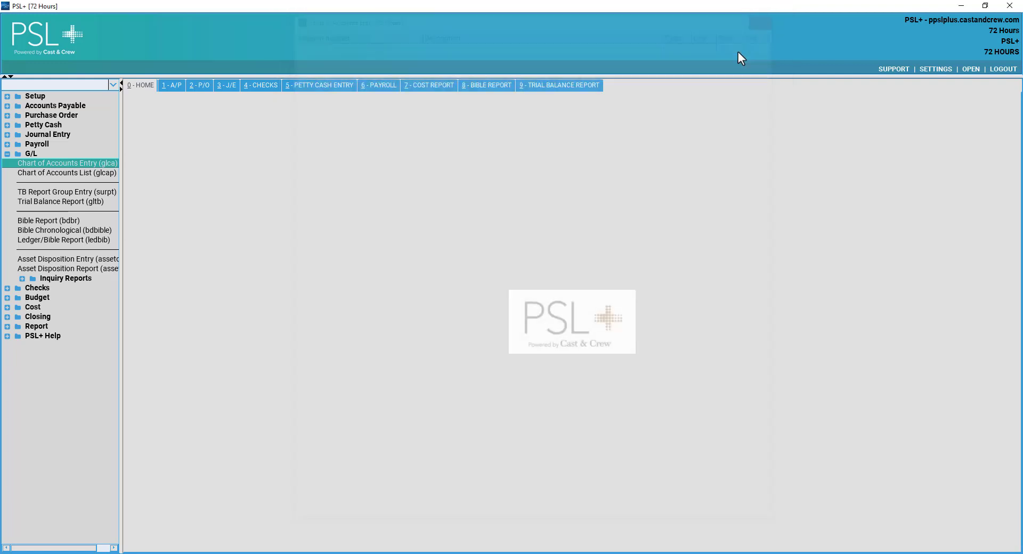
pyautogui.click(31, 154)
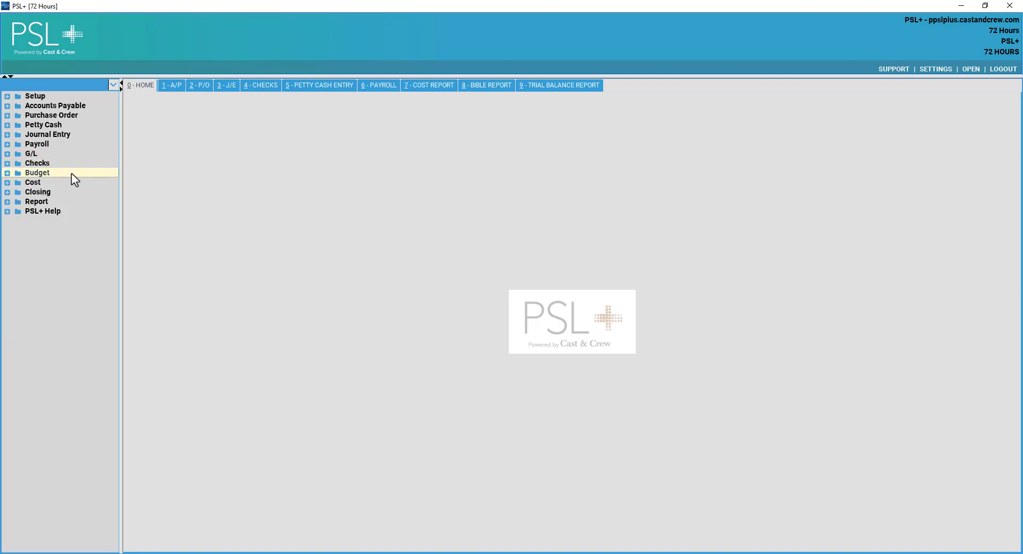
pyautogui.click(43, 176)
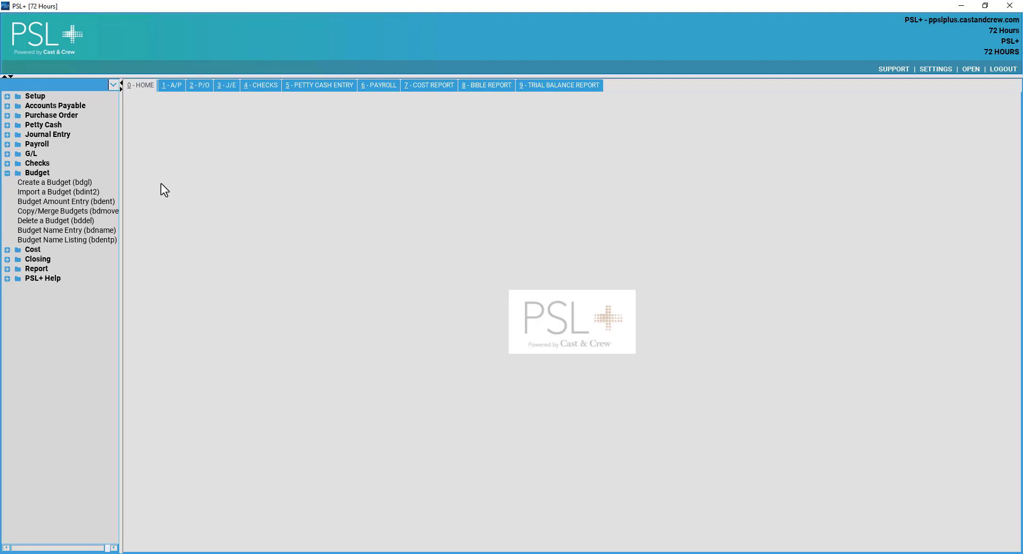
pyautogui.click(55, 182)
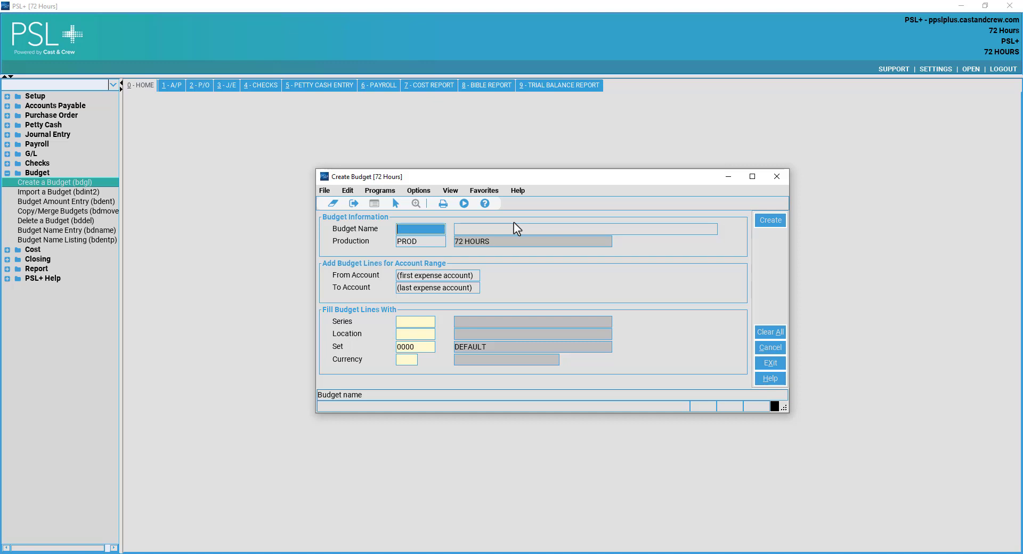
pyautogui.write('106')
pyautogui.press('Return')
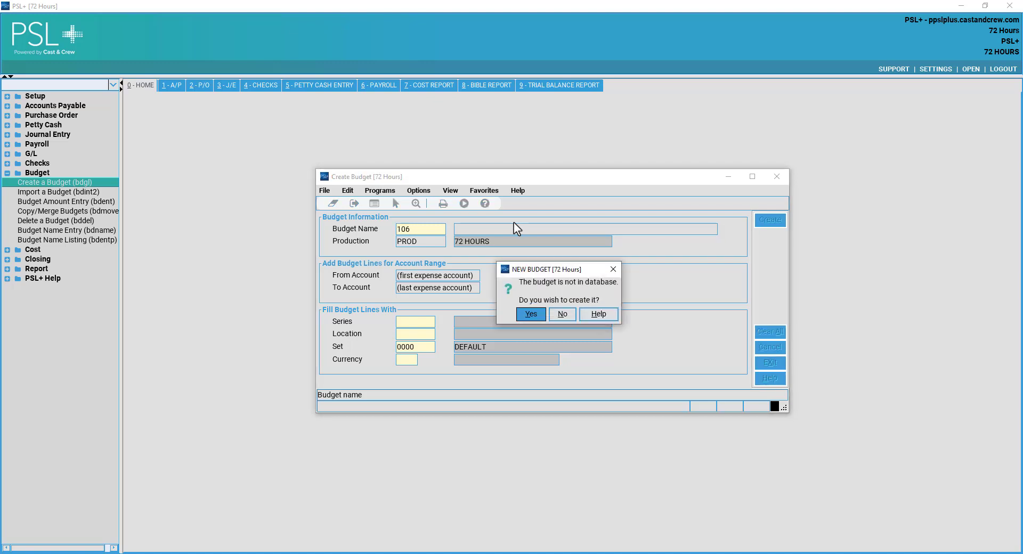
# Confirm budget 106 with description EPI 106, production PROD, accounts 1101-000 to 6950-000.
pyautogui.click(525, 315)
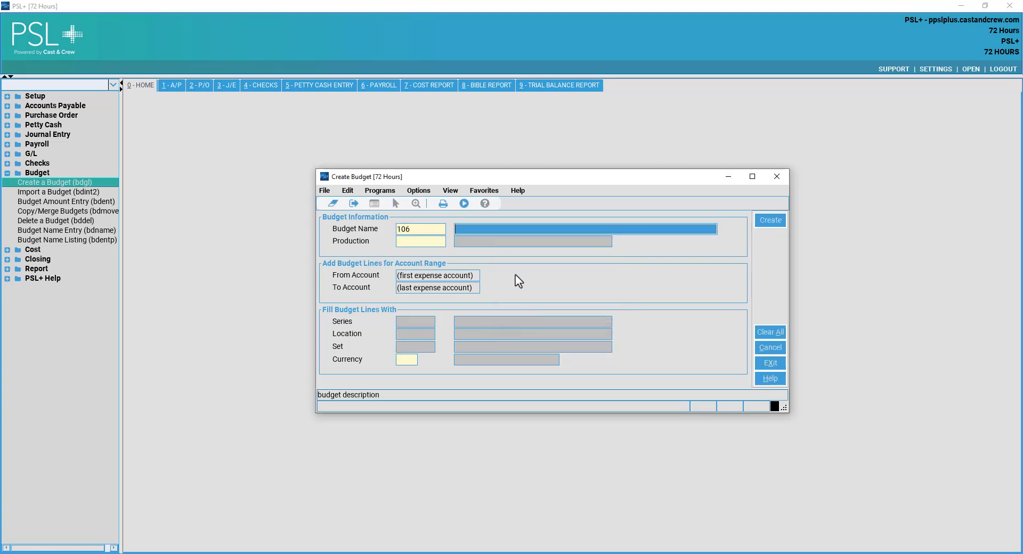
pyautogui.press('Return')
pyautogui.click(550, 230)
pyautogui.write('EPI 106')
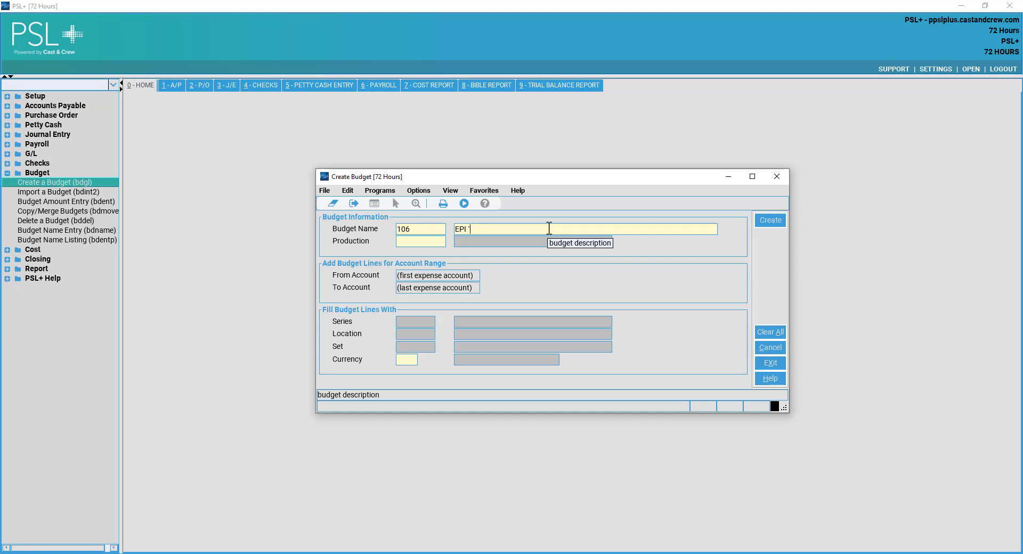
pyautogui.press('Return')
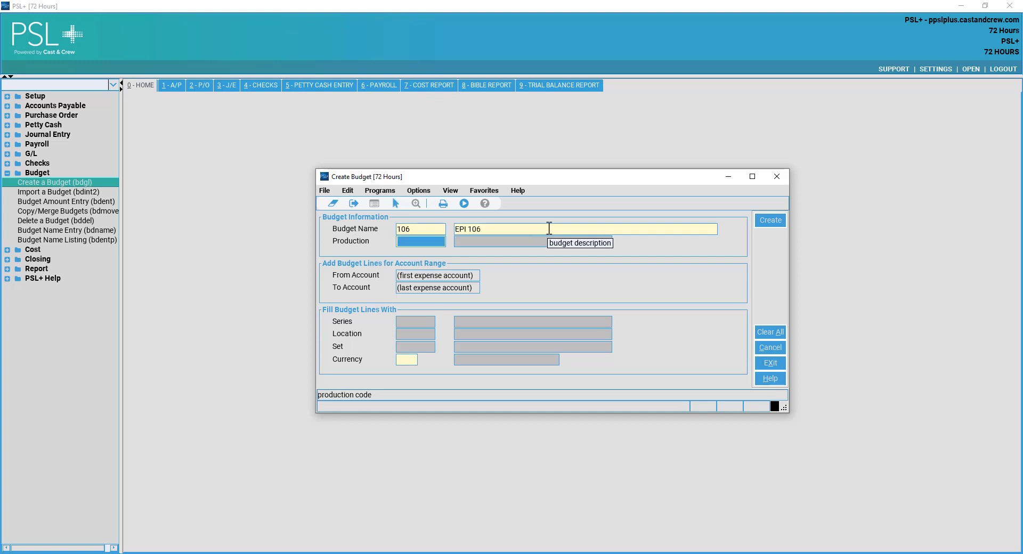
pyautogui.write('PROD')
pyautogui.press('Return')
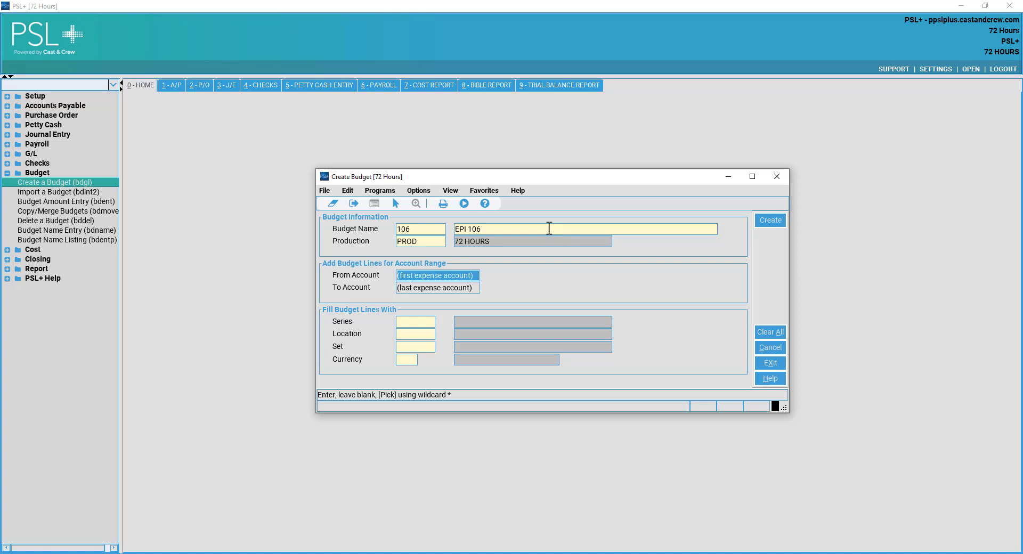
pyautogui.write('1')
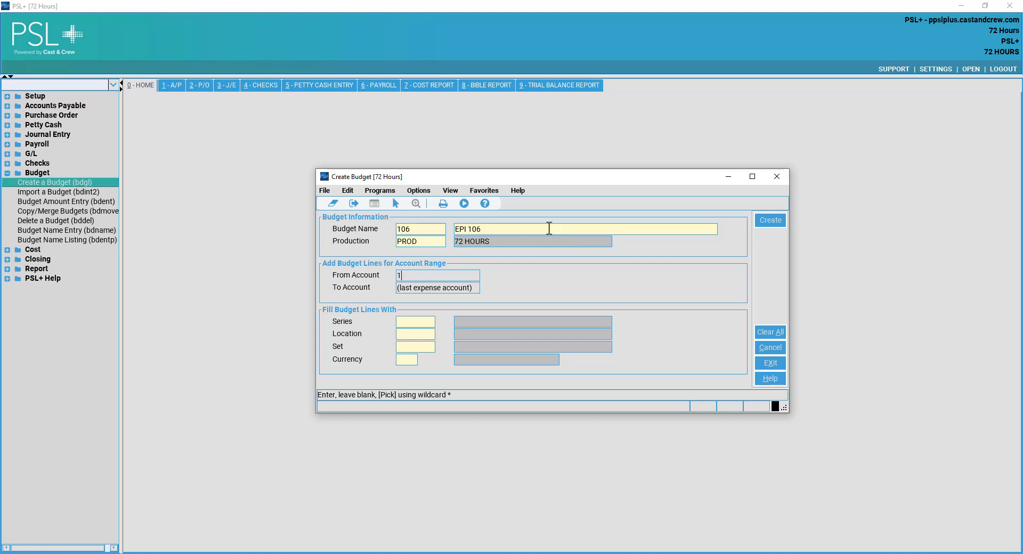
pyautogui.write('101-000')
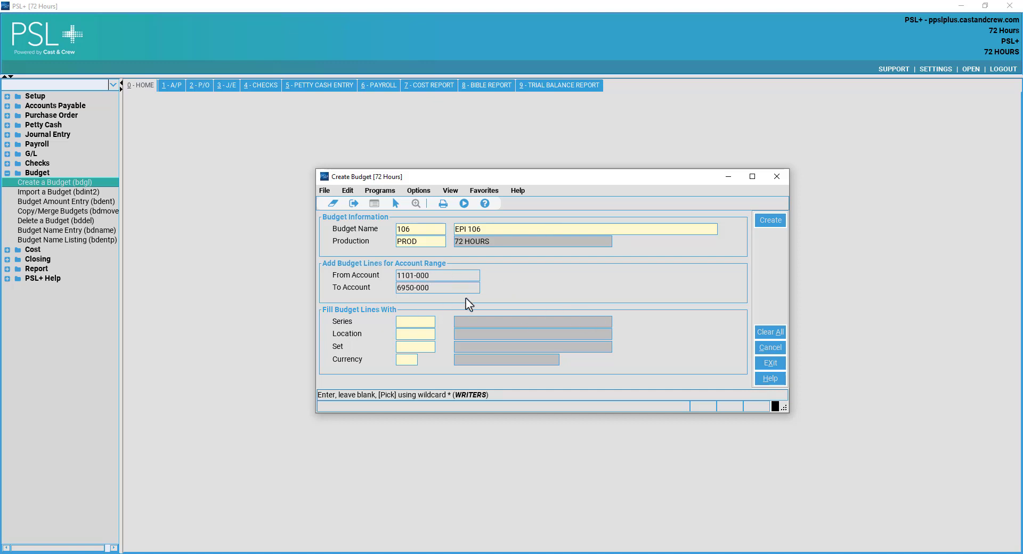
pyautogui.click(402, 292)
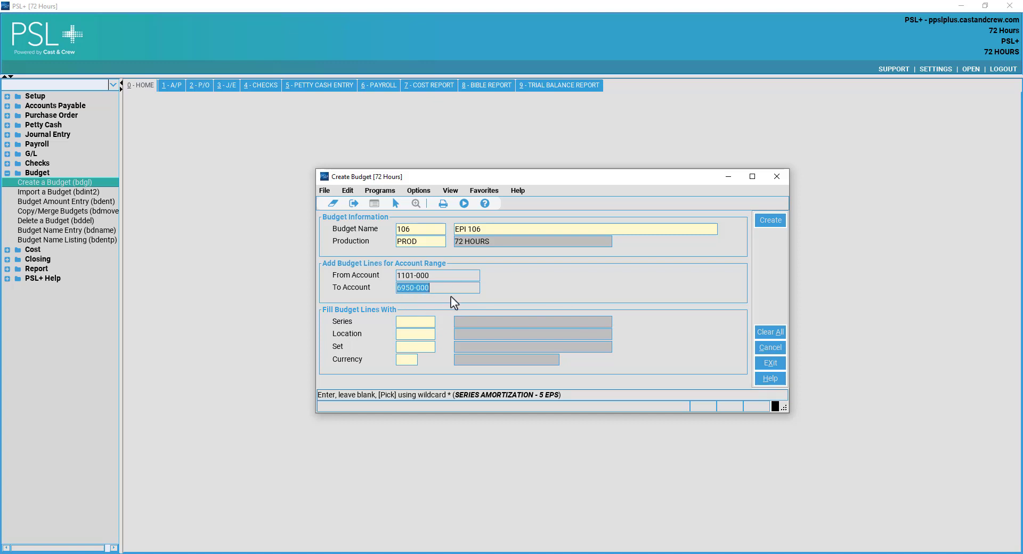
pyautogui.press('End')
# Set series 106, location 01, set 0000, currency US, and create the budget.
pyautogui.click(407, 321)
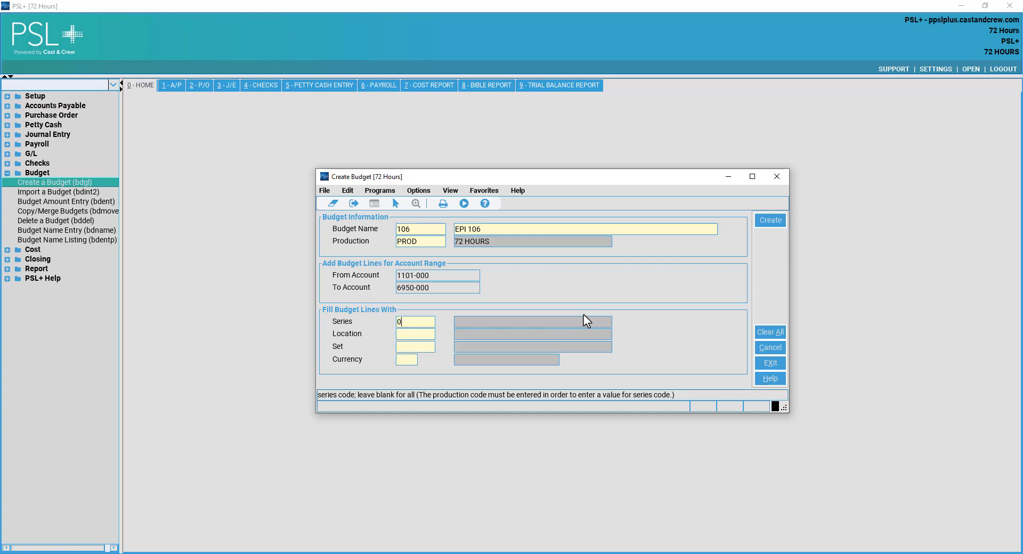
pyautogui.write('106')
pyautogui.press('Tab')
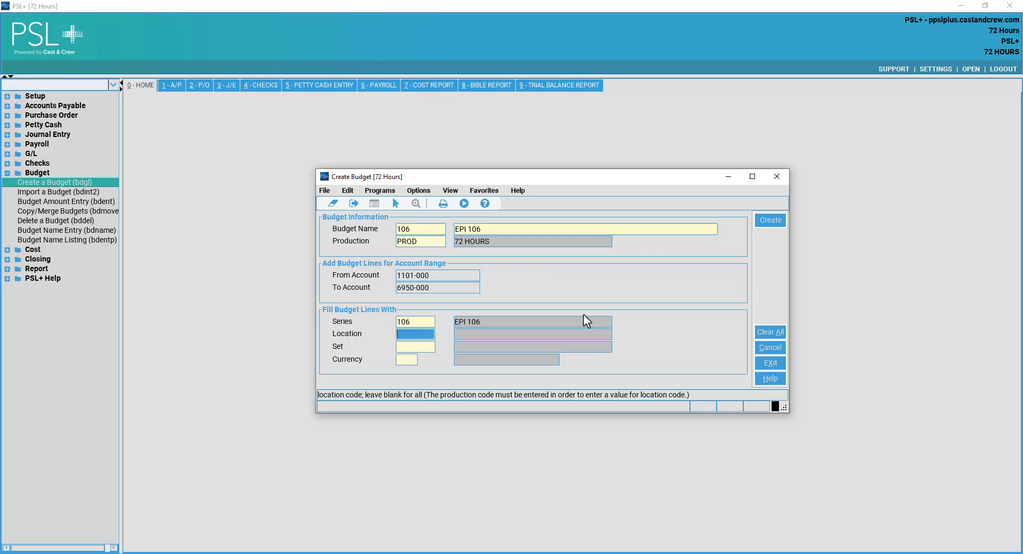
pyautogui.write('01')
pyautogui.press('Tab')
pyautogui.write('0000')
pyautogui.press('Tab')
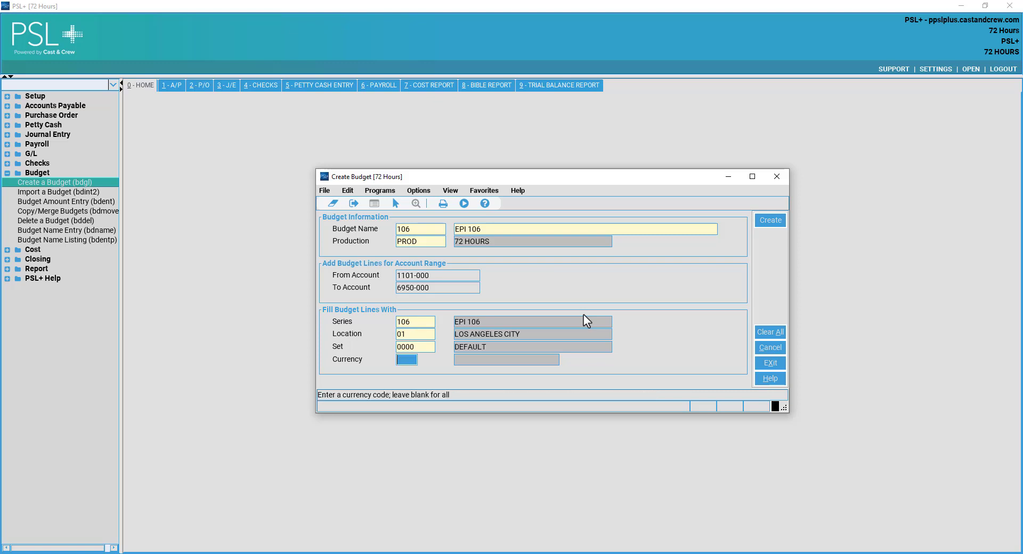
pyautogui.write('US')
pyautogui.press('Tab')
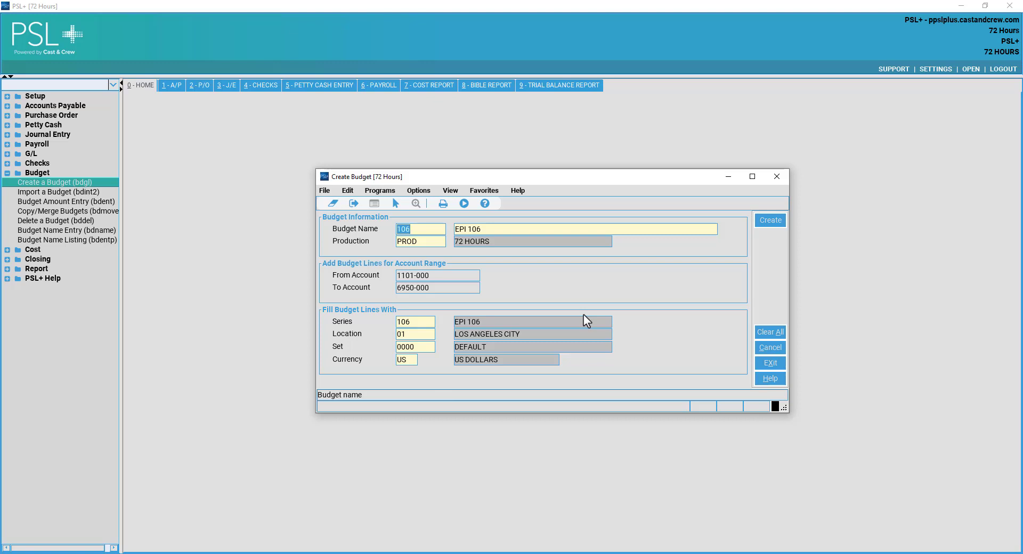
pyautogui.click(418, 287)
pyautogui.click(433, 278)
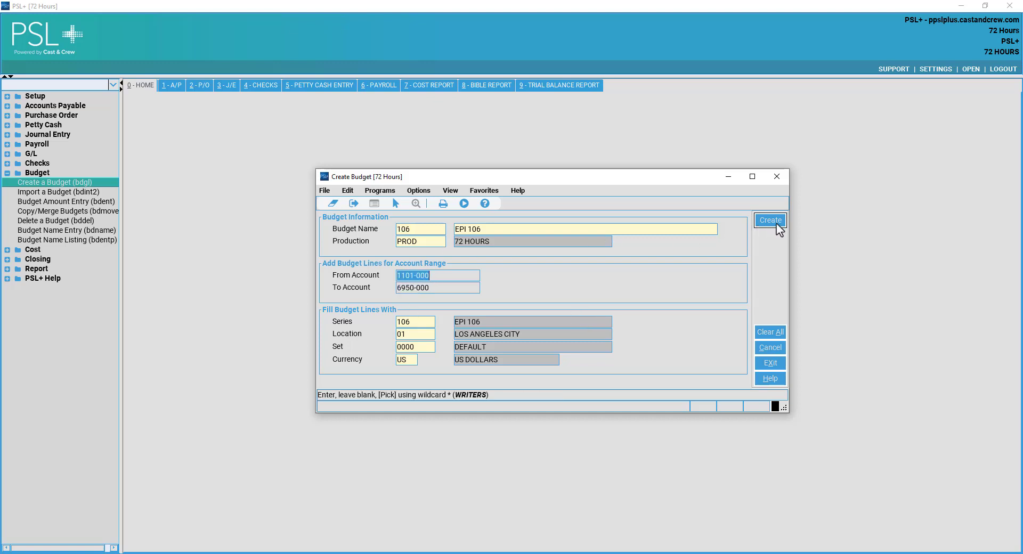
pyautogui.click(780, 181)
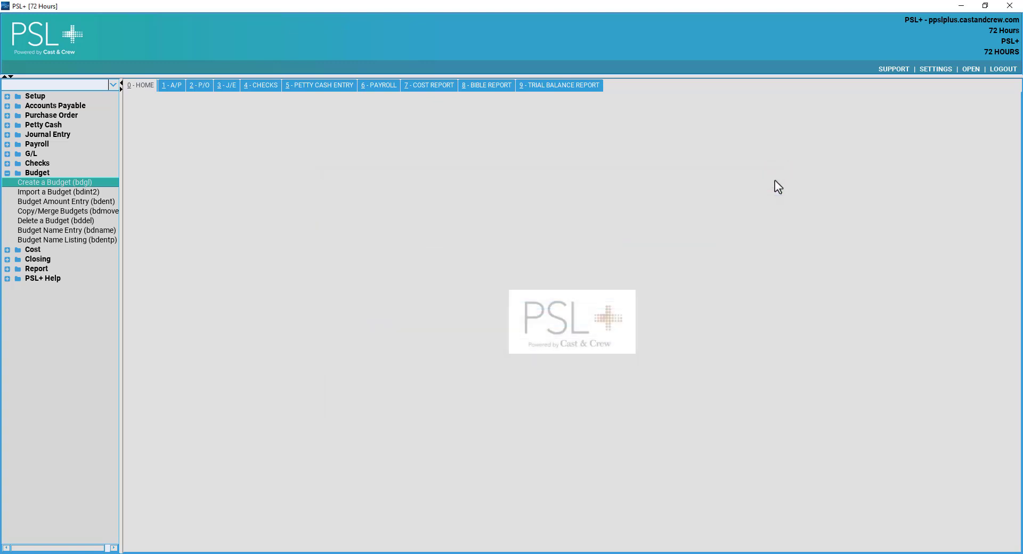
# Open Import a Budget (bdint2) and browse Budget Files (*.txt) without choosing a file.
pyautogui.click(72, 192)
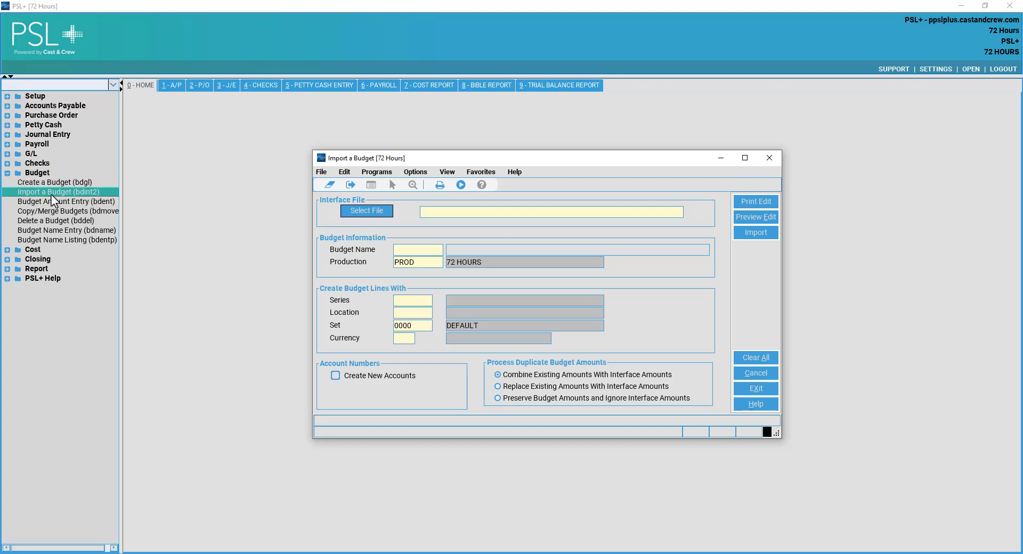
pyautogui.click(366, 213)
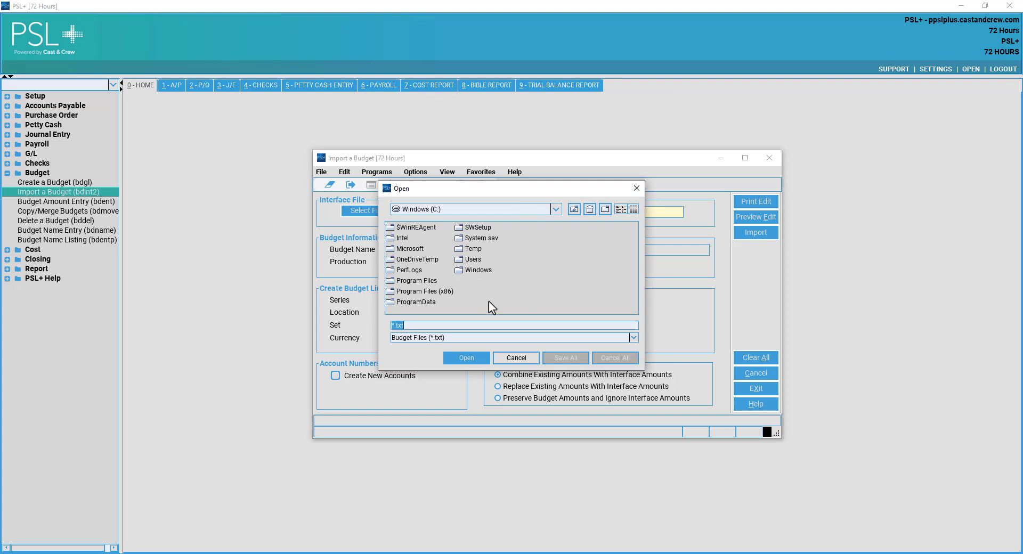
pyautogui.click(453, 336)
pyautogui.click(459, 342)
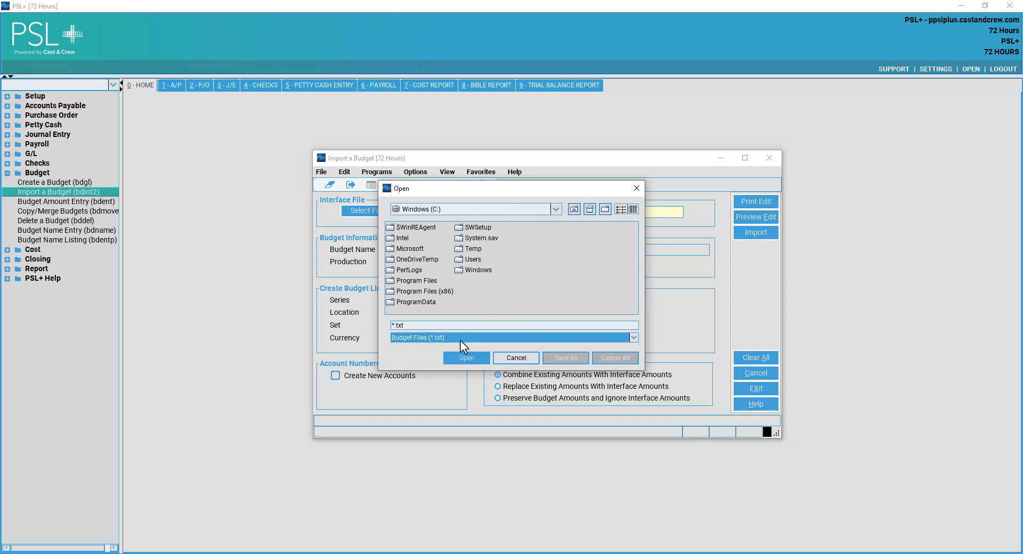
pyautogui.click(638, 185)
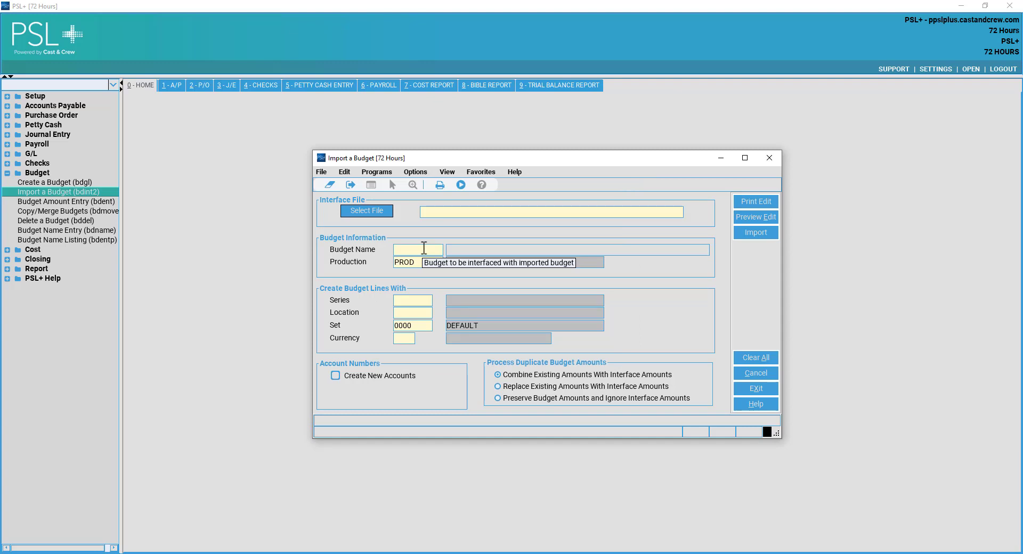
# Enter budget 105 as the import target and step through series, location and currency.
pyautogui.click(426, 249)
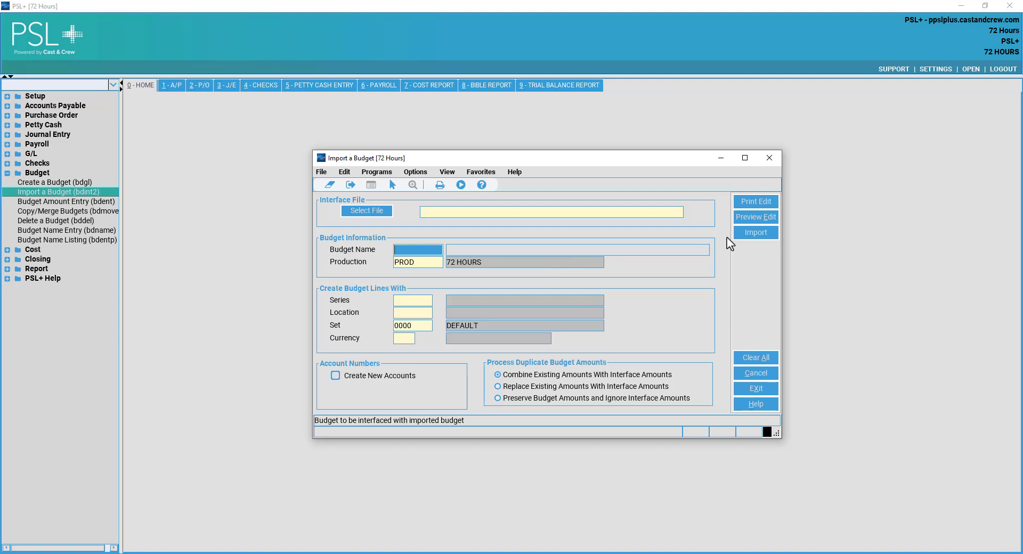
pyautogui.write('105')
pyautogui.press('Tab')
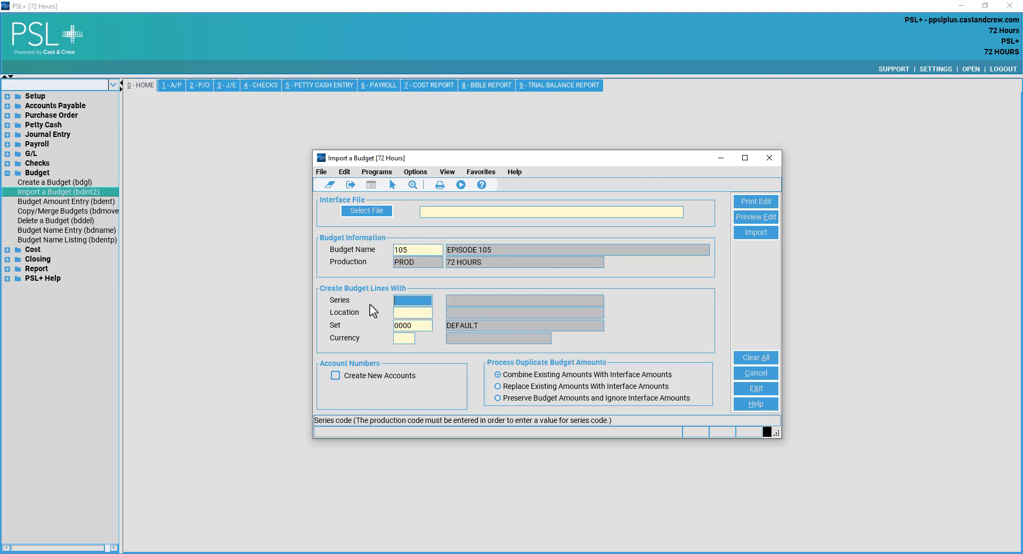
pyautogui.click(412, 313)
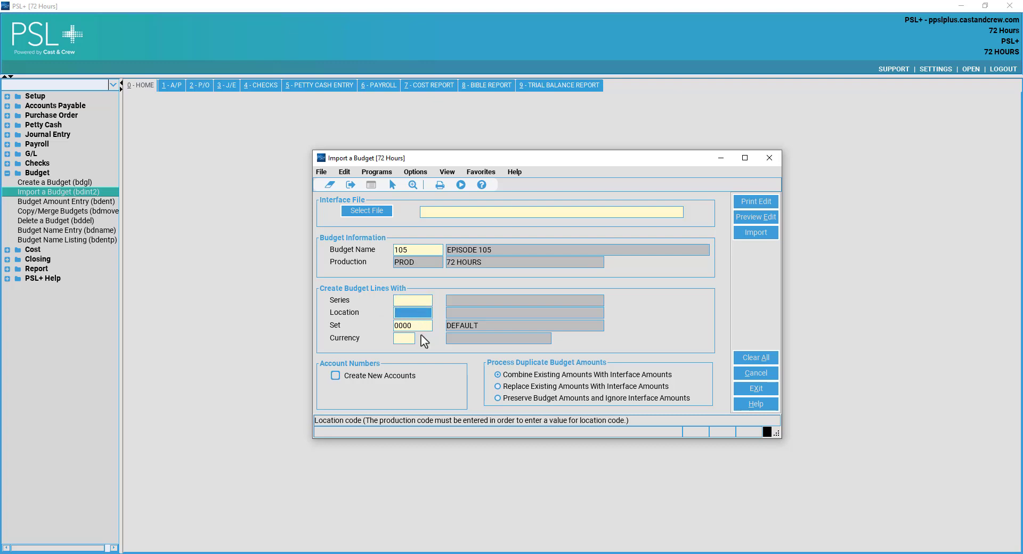
pyautogui.click(406, 338)
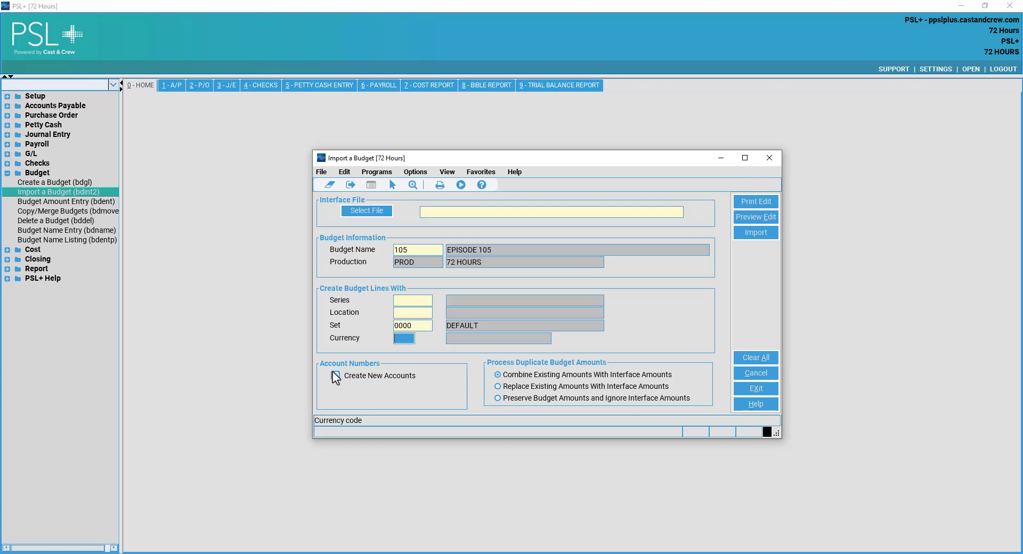
# Turn off Create New Accounts, choose Preserve Budget Amounts for duplicates, and close the import window.
pyautogui.click(335, 376)
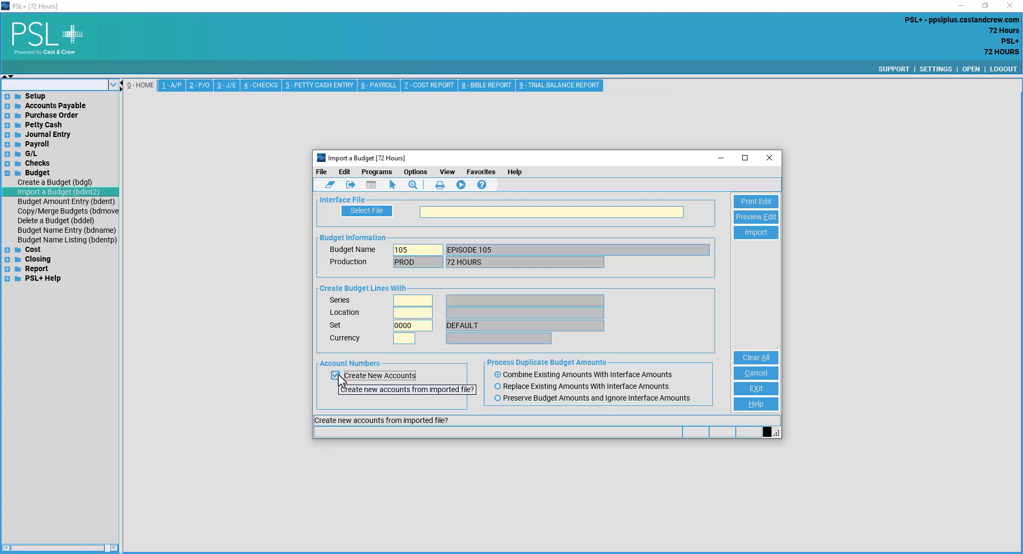
pyautogui.click(337, 376)
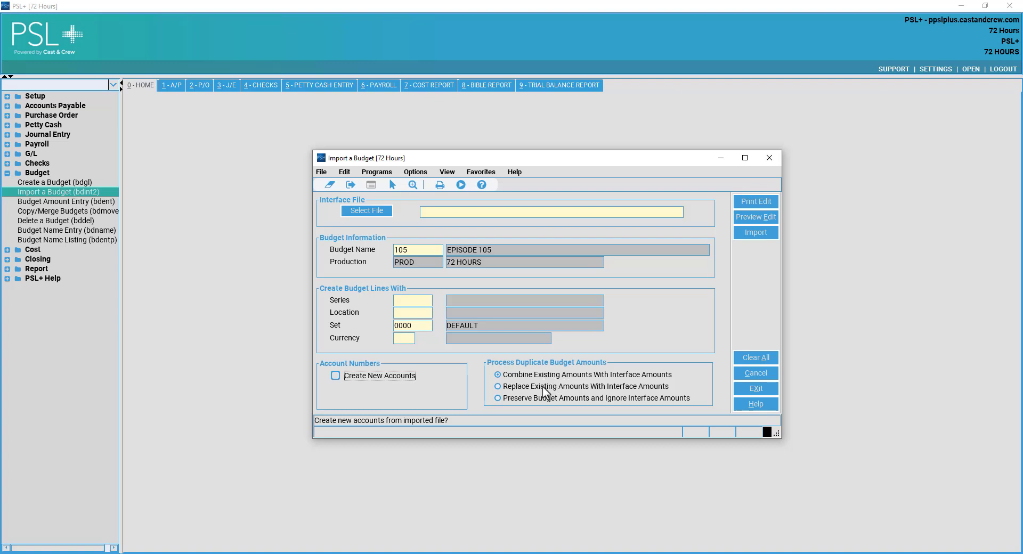
pyautogui.click(544, 387)
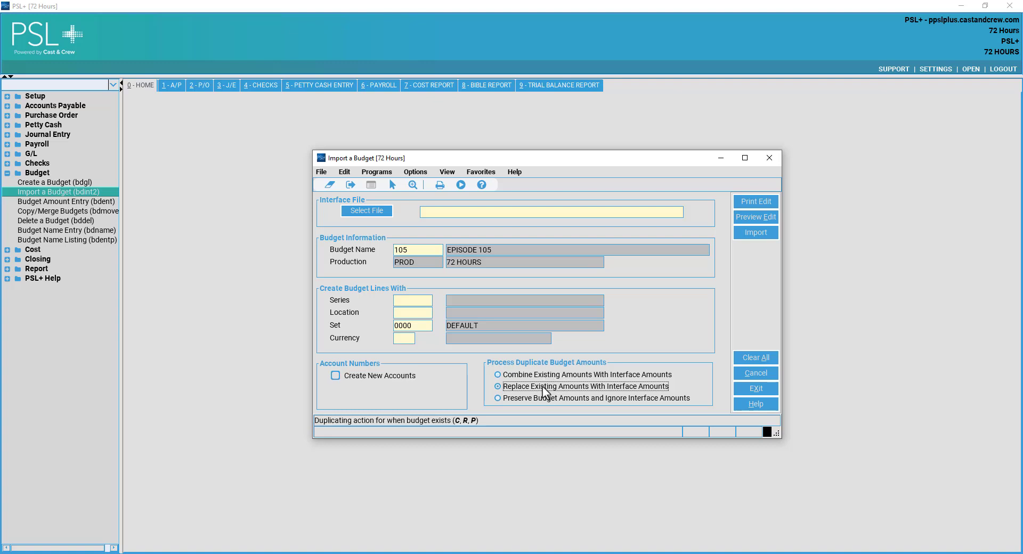
pyautogui.click(644, 376)
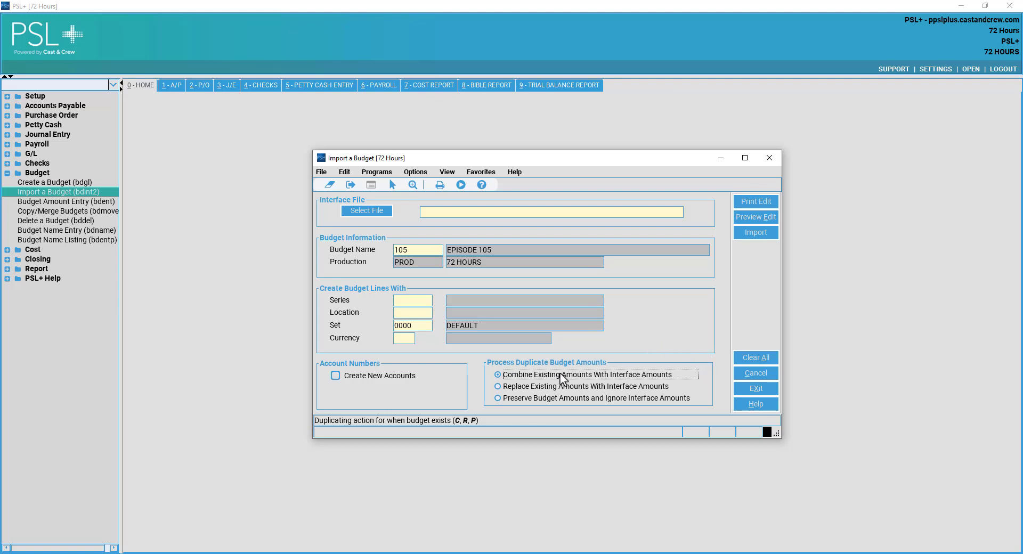
pyautogui.click(551, 388)
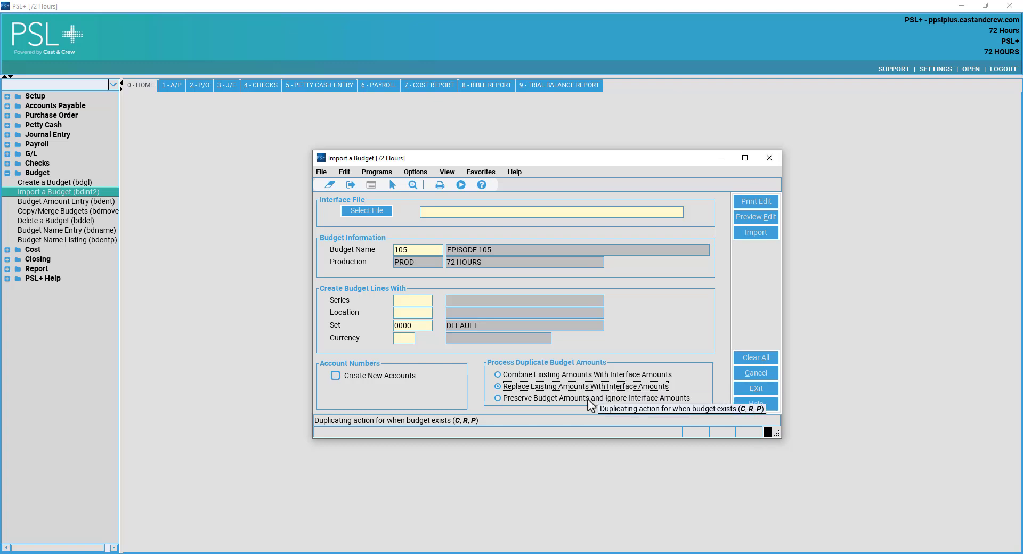
pyautogui.click(581, 399)
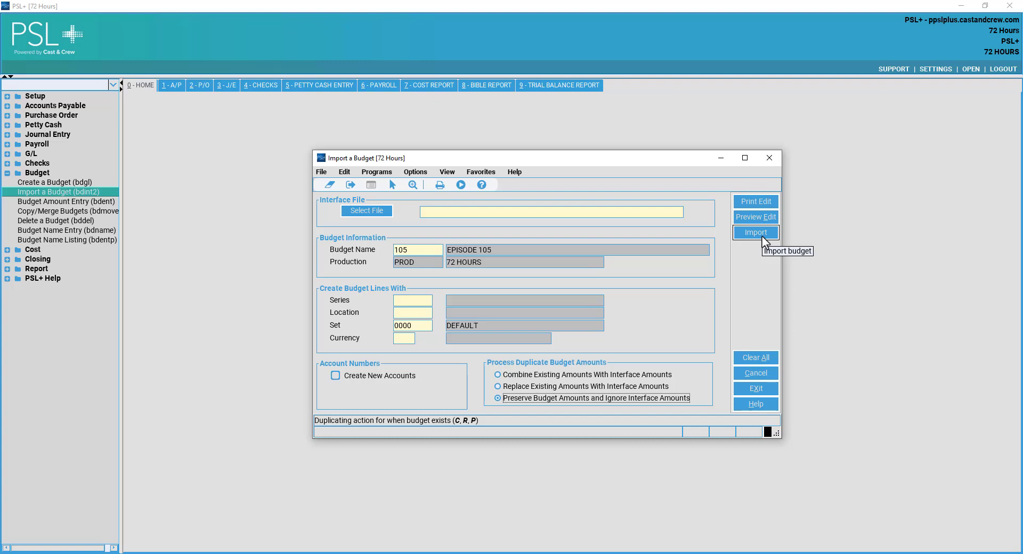
pyautogui.click(771, 162)
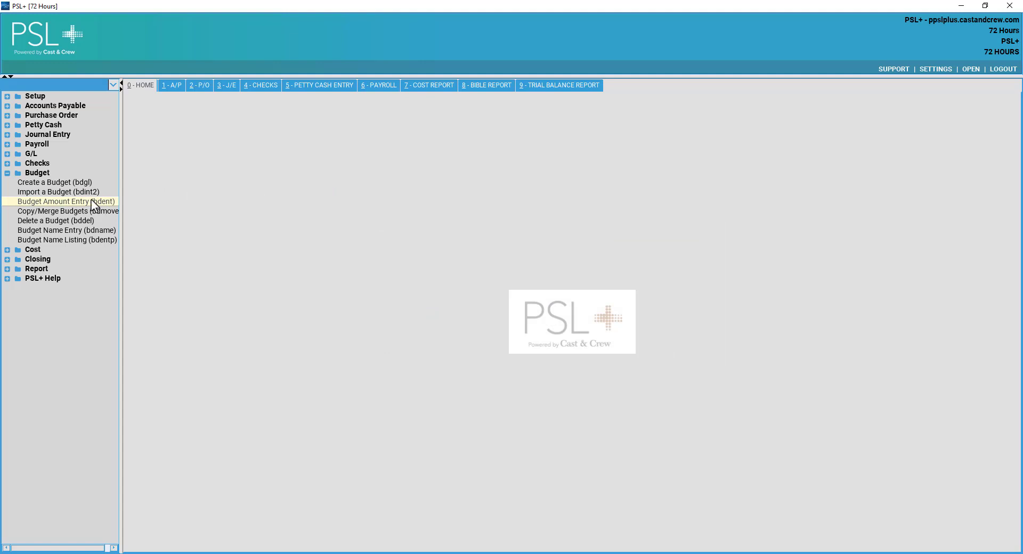
# Open Budget Amount Entry (bdent) and pick budget 101 (EPISODE 101) for production PROD.
pyautogui.click(92, 203)
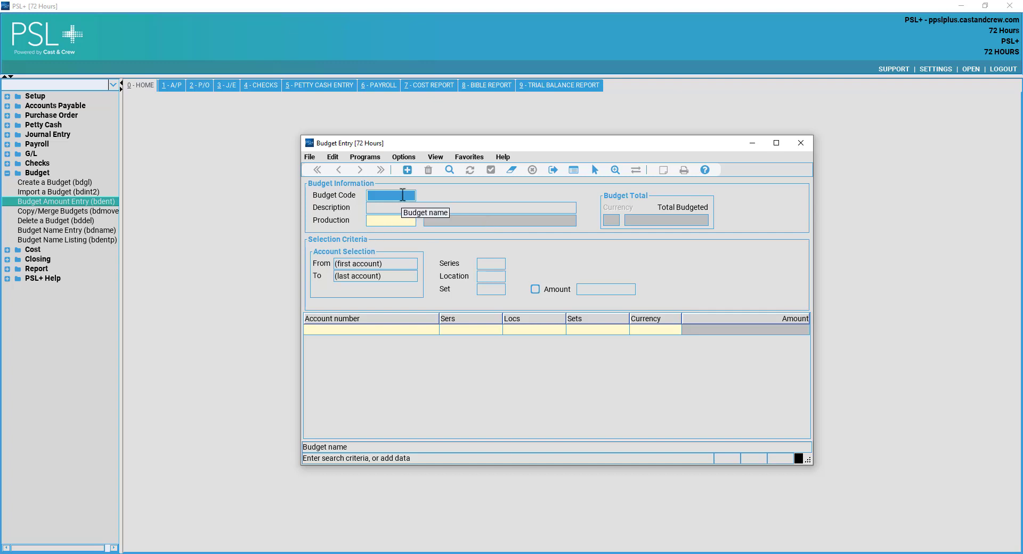
pyautogui.doubleClick(402, 195)
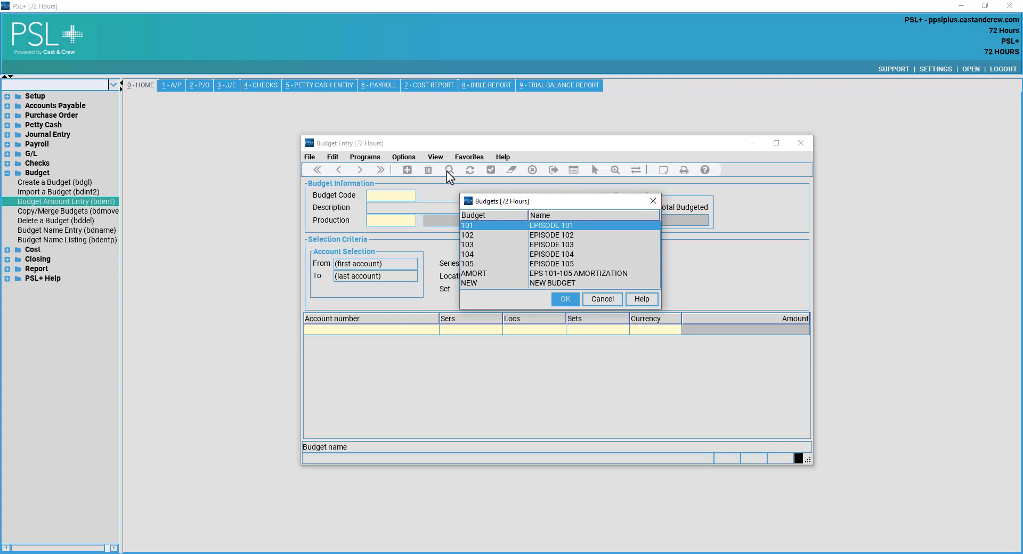
pyautogui.click(531, 238)
pyautogui.click(549, 226)
pyautogui.click(566, 300)
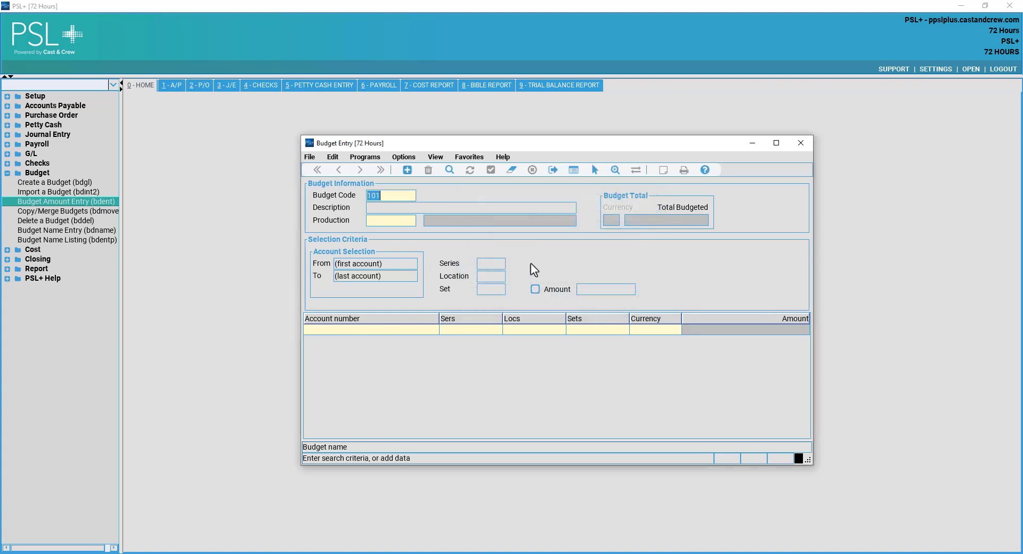
pyautogui.click(392, 222)
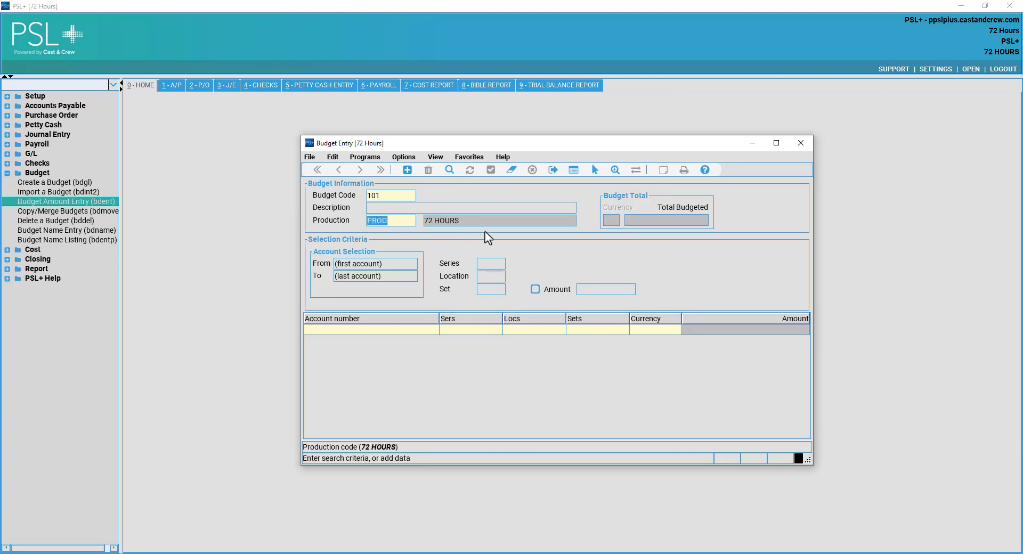
# Load budget 101's lines and set account 1203-000 to 50,000.00.
pyautogui.click(446, 172)
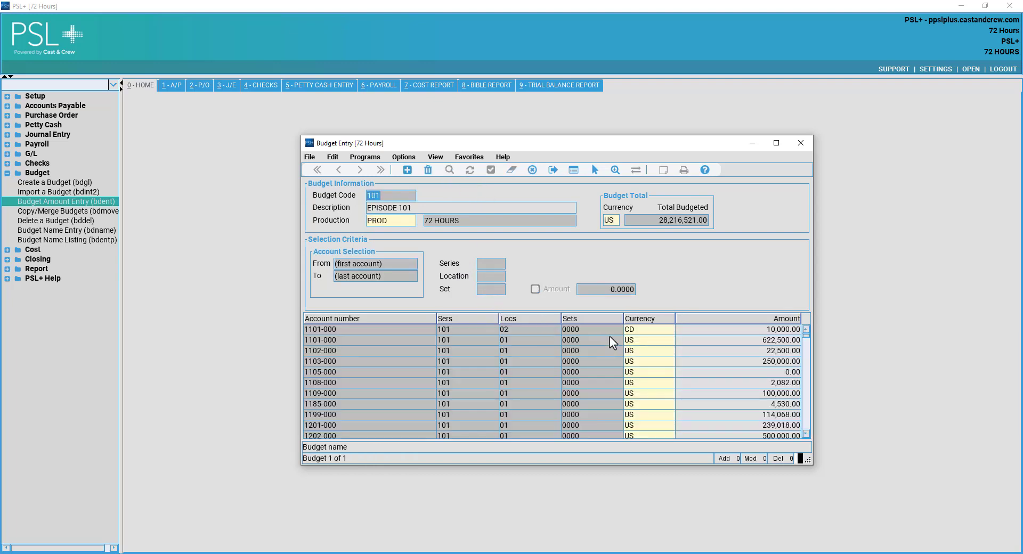
pyautogui.click(646, 350)
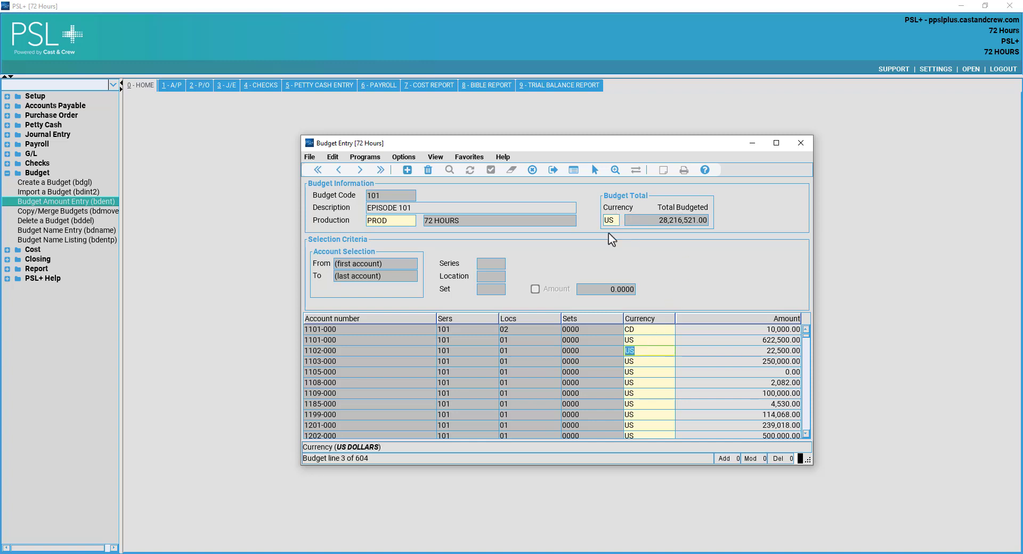
pyautogui.scroll(-1, 602, 361)
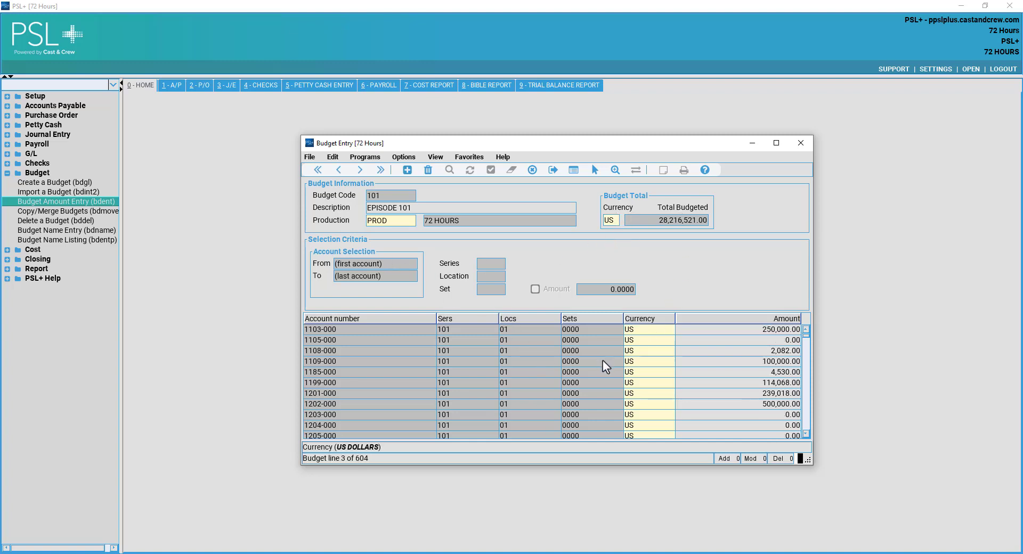
pyautogui.scroll(-8, 602, 360)
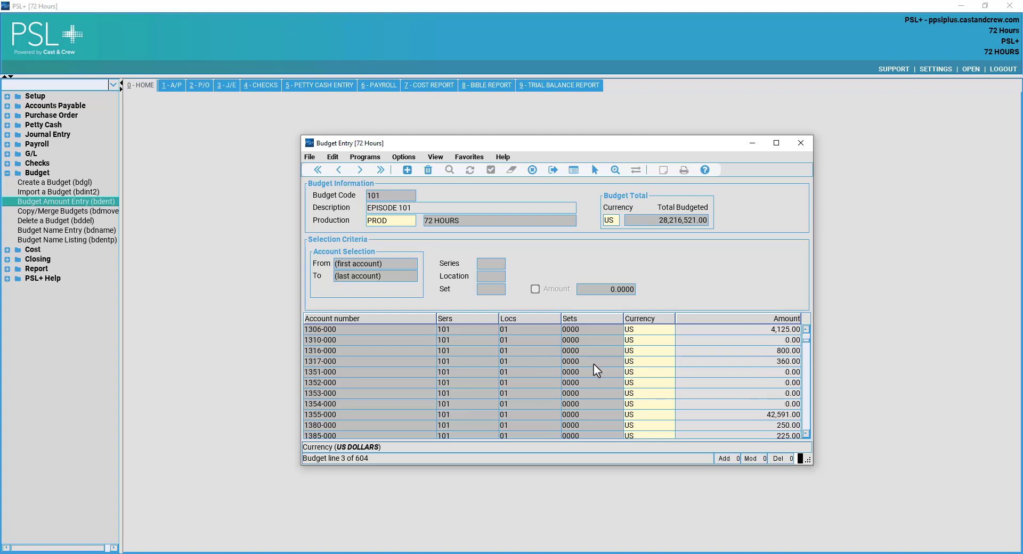
pyautogui.scroll(6, 595, 365)
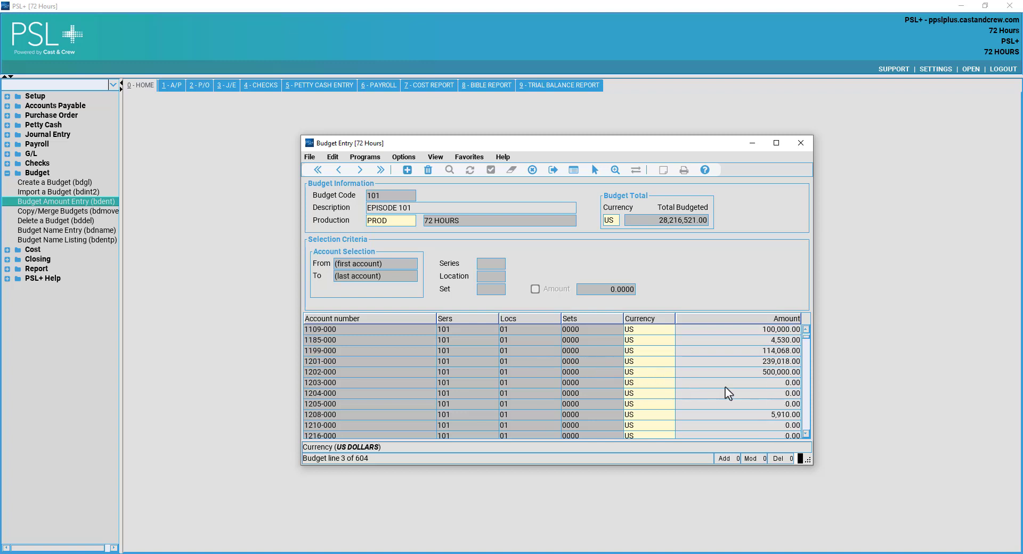
pyautogui.click(738, 383)
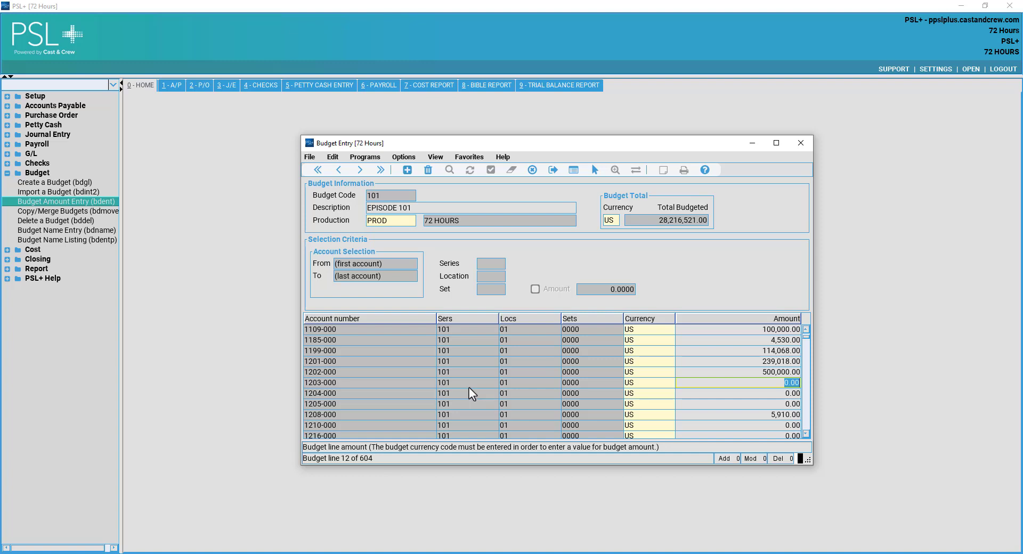
pyautogui.write('50000.00')
pyautogui.press('Return')
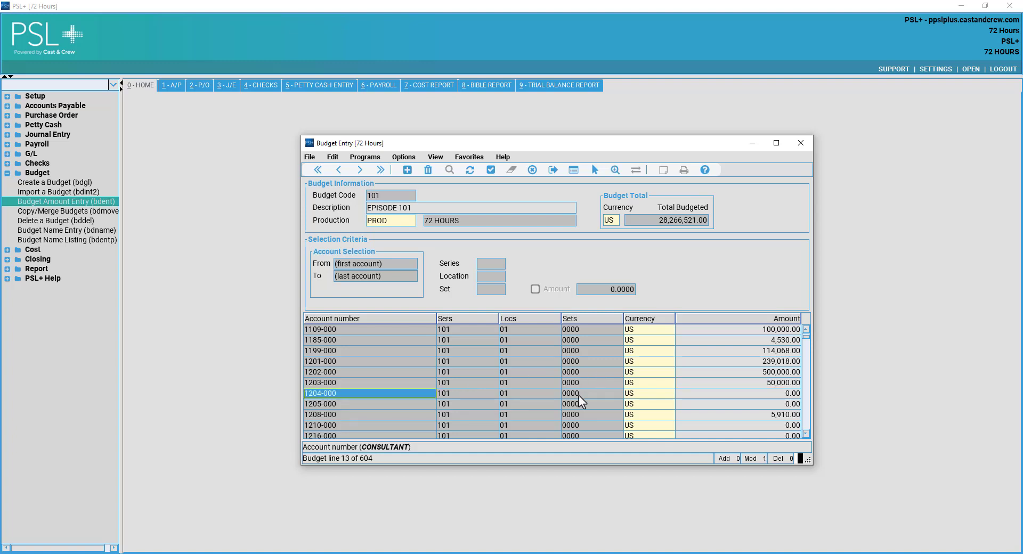
# Set account 1204-000 to 50,000.00 and save, bringing the total to 28,316,521.00.
pyautogui.scroll(-2, 586, 390)
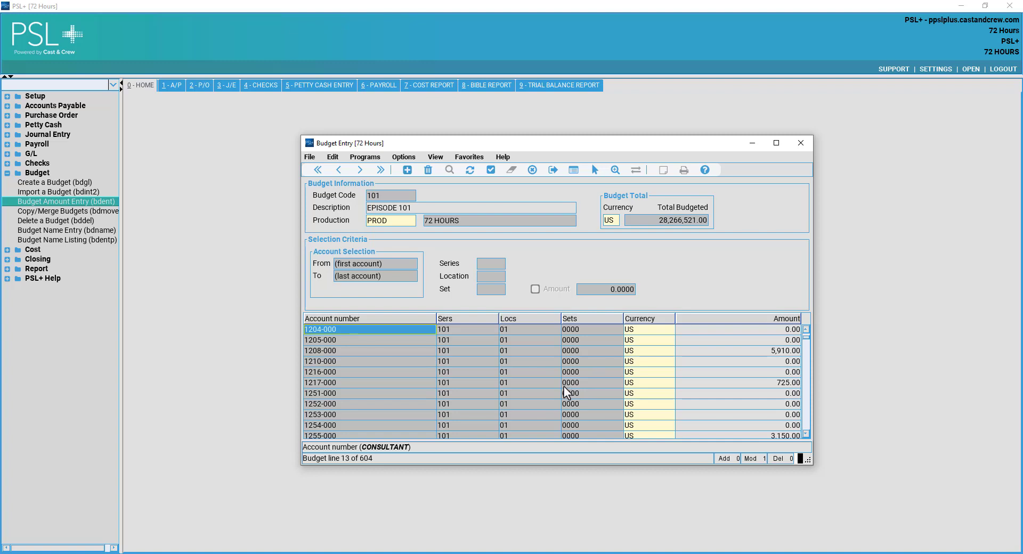
pyautogui.scroll(-10, 564, 387)
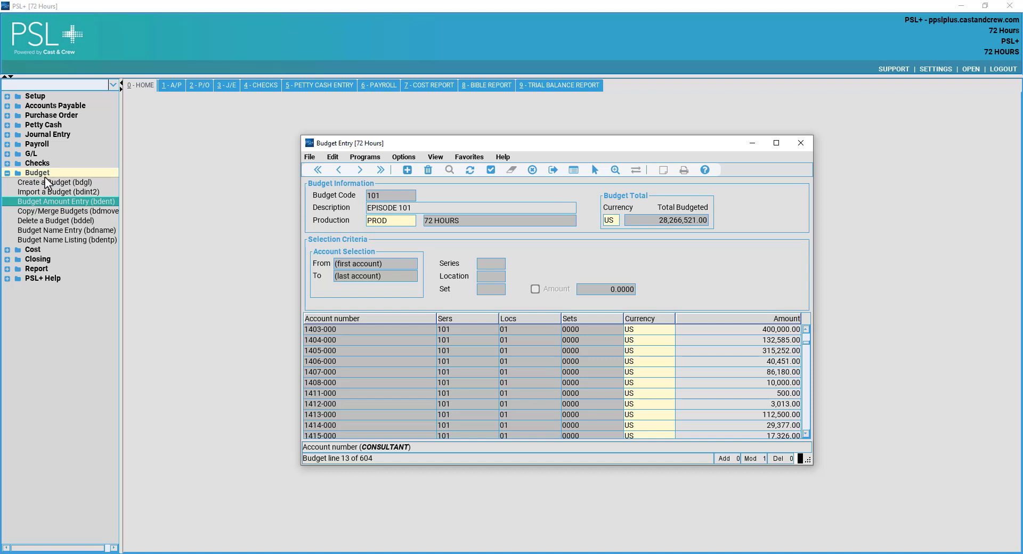
pyautogui.scroll(-4, 775, 320)
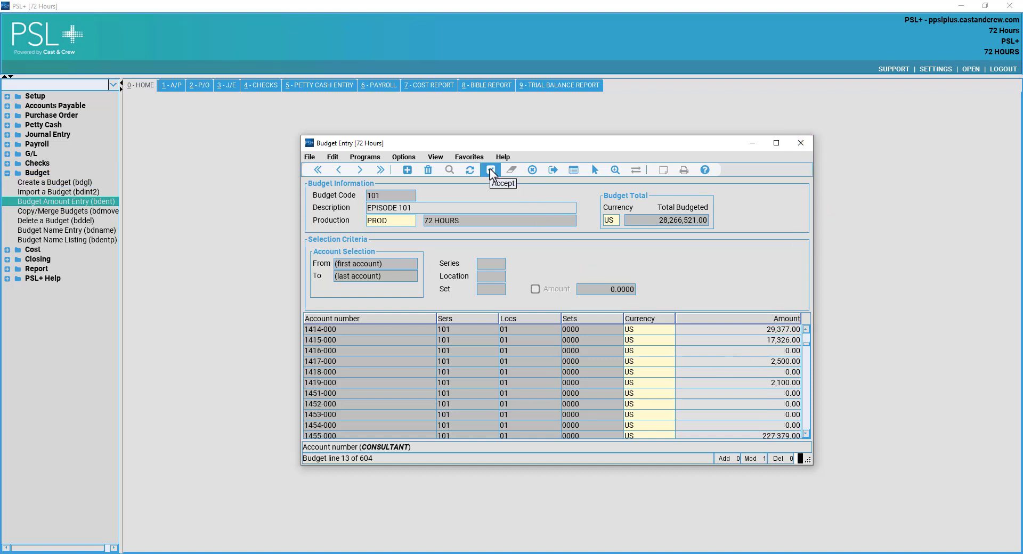
pyautogui.scroll(8, 559, 426)
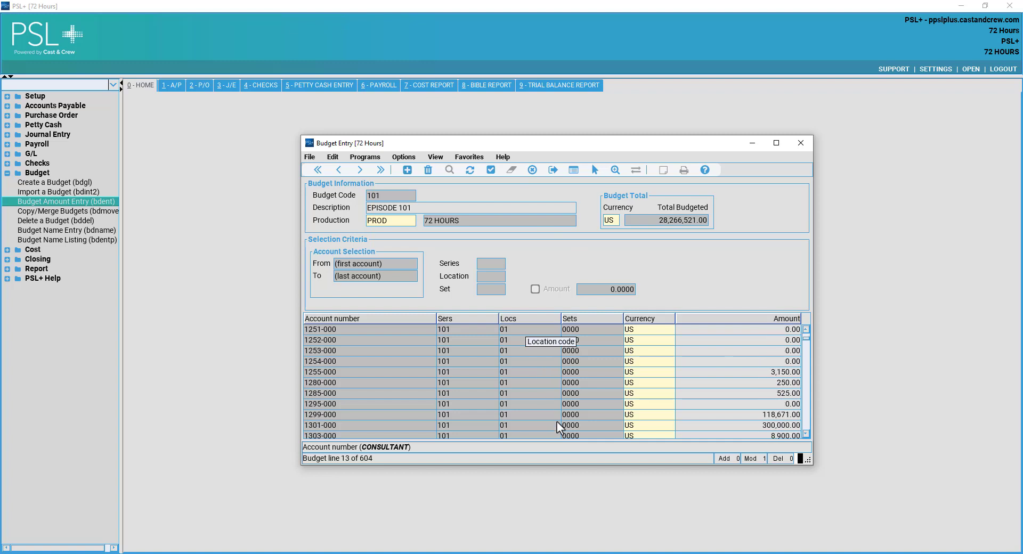
pyautogui.scroll(3, 559, 426)
pyautogui.click(771, 365)
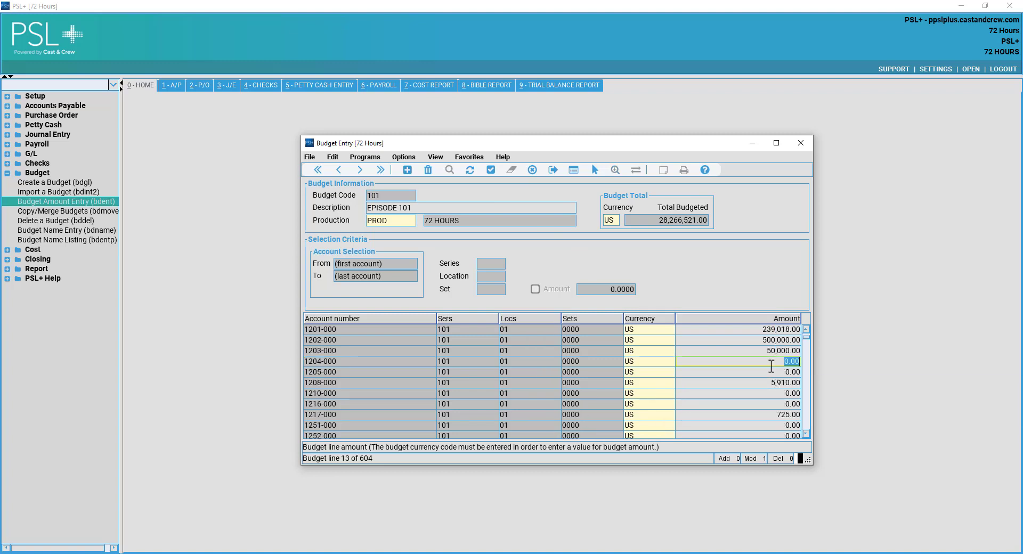
pyautogui.write('50000.00')
pyautogui.press('Return')
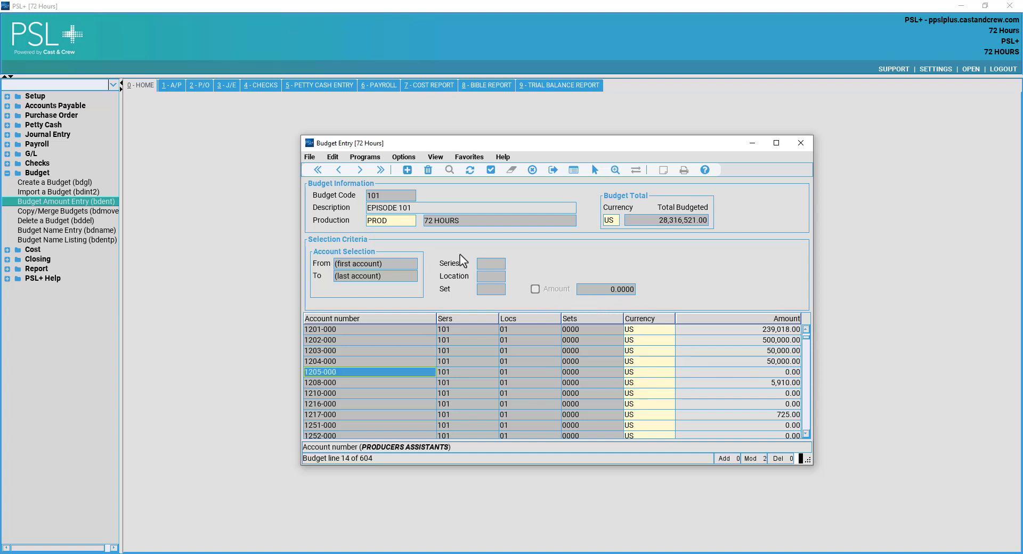
pyautogui.click(489, 171)
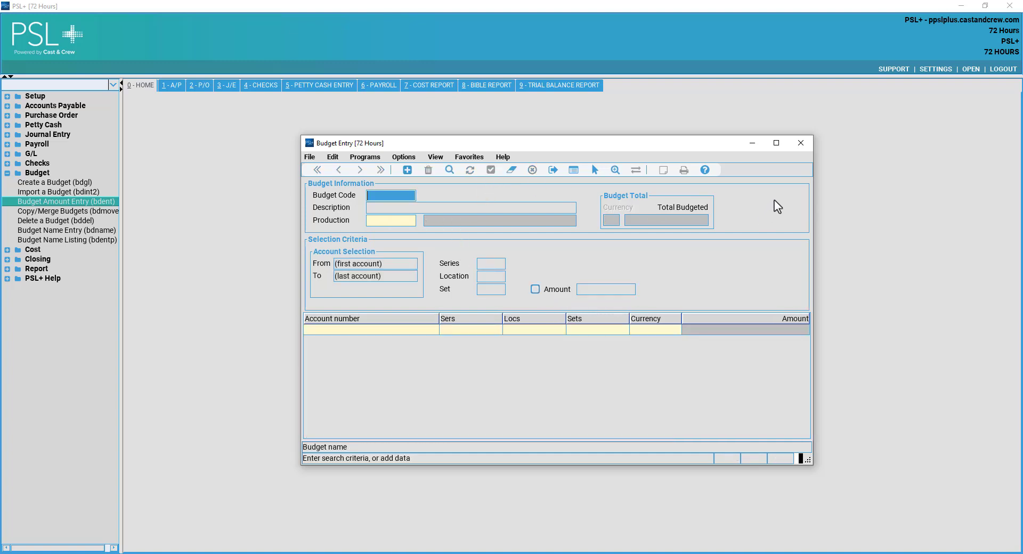
# Close Budget Entry and launch Close Period (glclose) from the Closing programs.
pyautogui.click(801, 142)
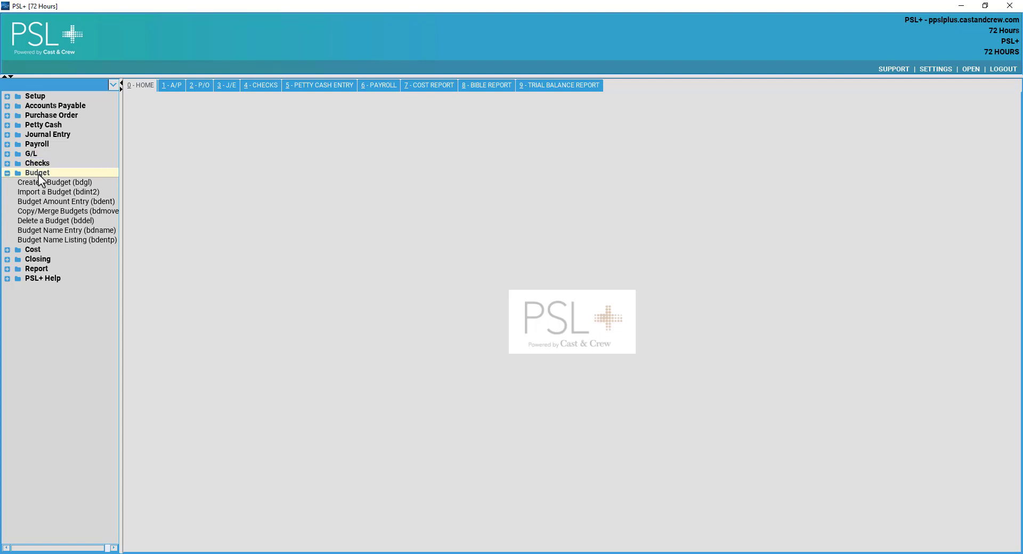
pyautogui.click(70, 173)
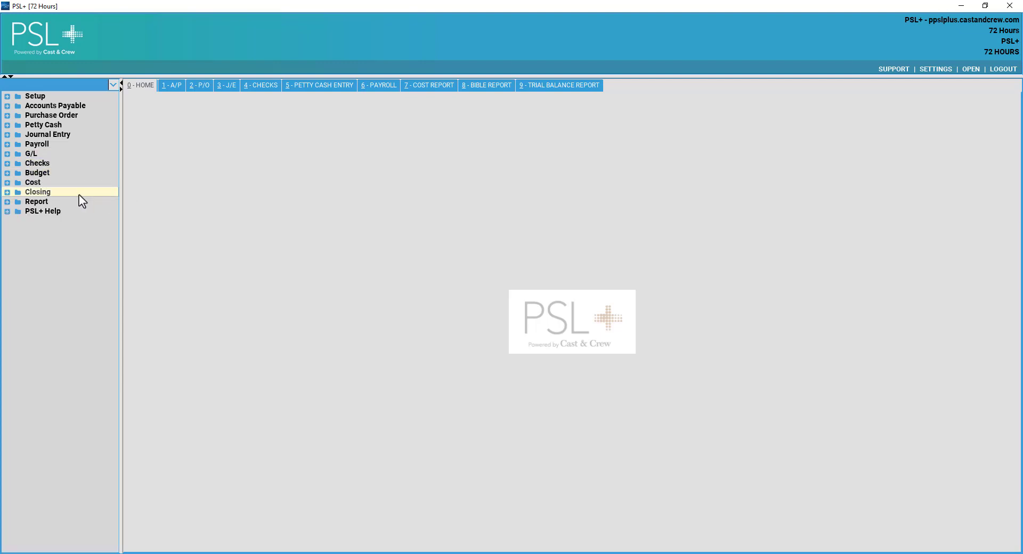
pyautogui.click(53, 193)
pyautogui.click(83, 203)
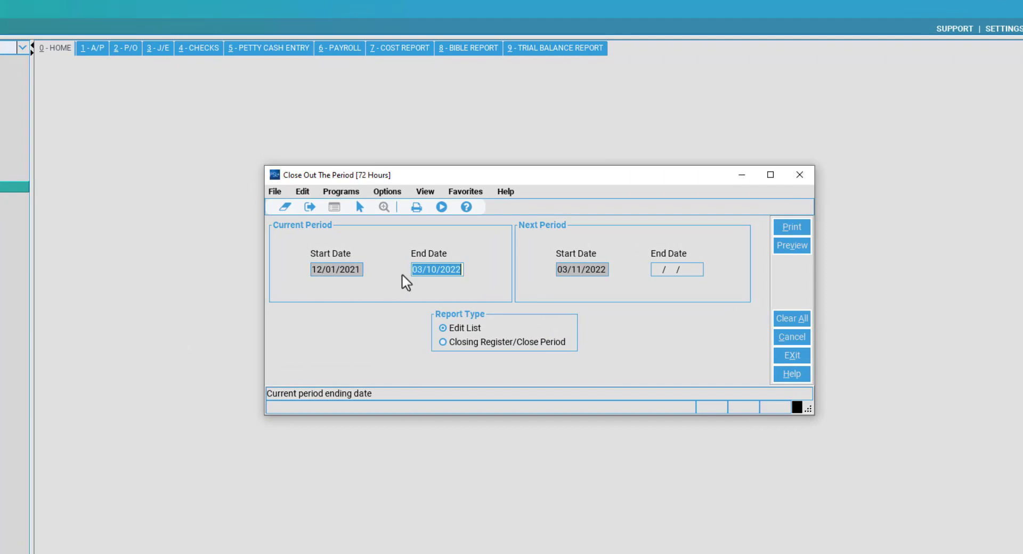
pyautogui.click(421, 269)
pyautogui.moveTo(426, 272); pyautogui.dragTo(480, 272)
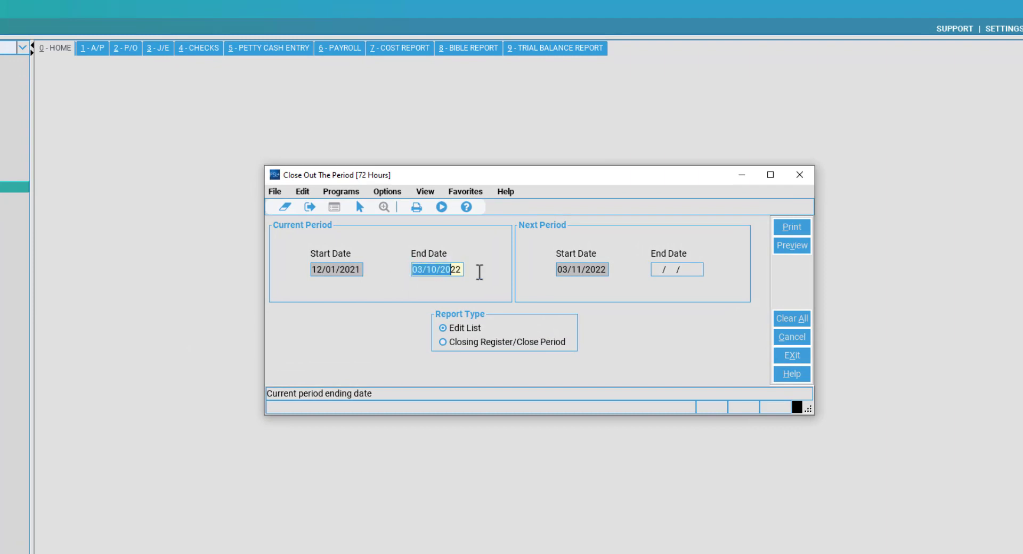
pyautogui.click(433, 270)
pyautogui.moveTo(413, 270); pyautogui.dragTo(393, 315)
pyautogui.click(437, 270)
pyautogui.click(424, 266)
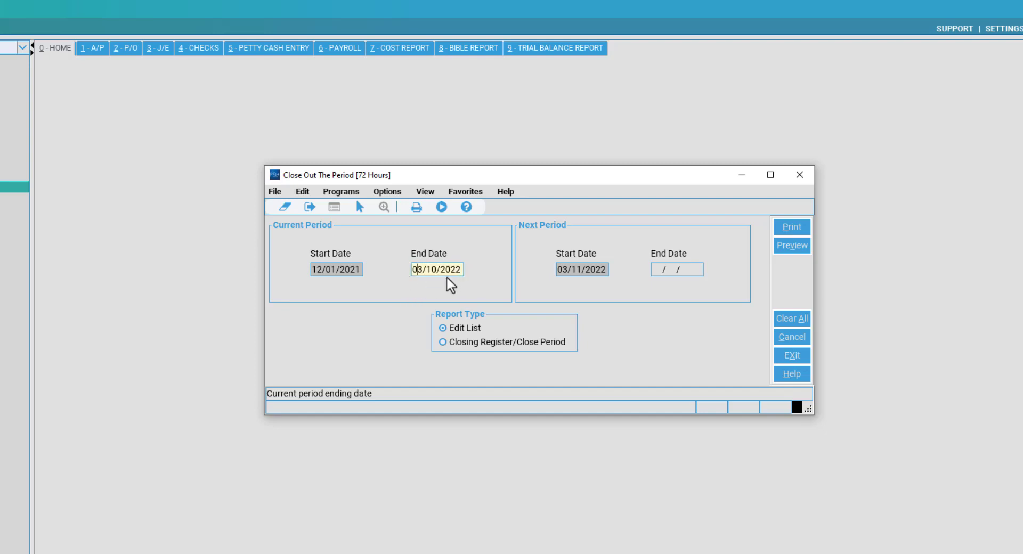
pyautogui.click(684, 273)
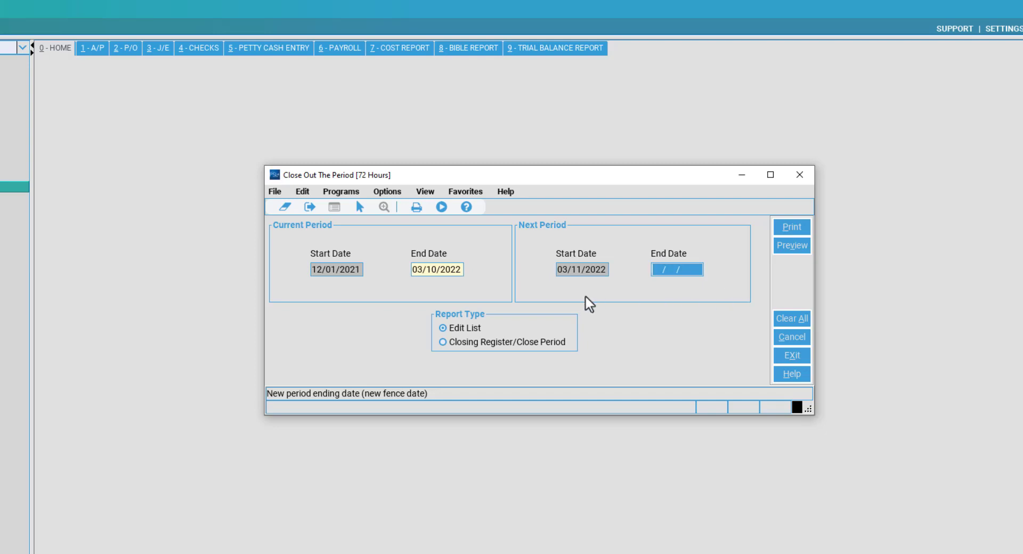
pyautogui.write('03/')
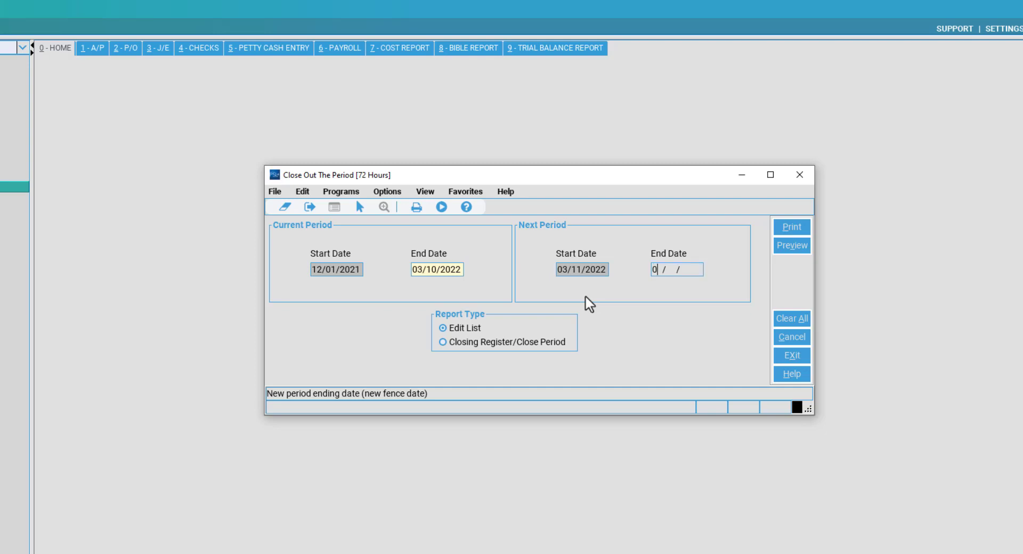
pyautogui.write('19/2022')
pyautogui.press('BackSpace')
pyautogui.press('BackSpace')
pyautogui.press('BackSpace')
pyautogui.press('BackSpace')
pyautogui.press('BackSpace')
pyautogui.press('BackSpace')
pyautogui.press('BackSpace')
pyautogui.press('BackSpace')
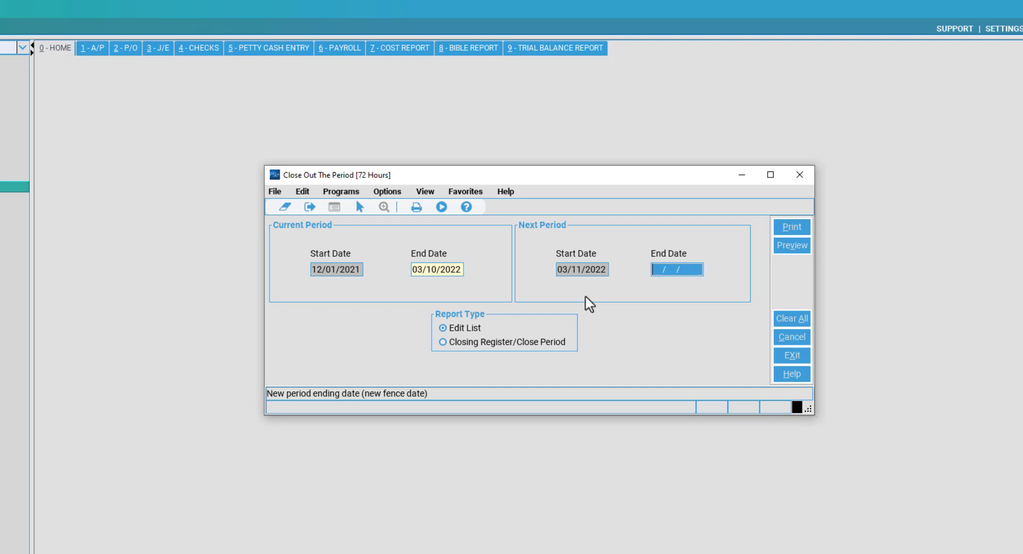
pyautogui.click(457, 270)
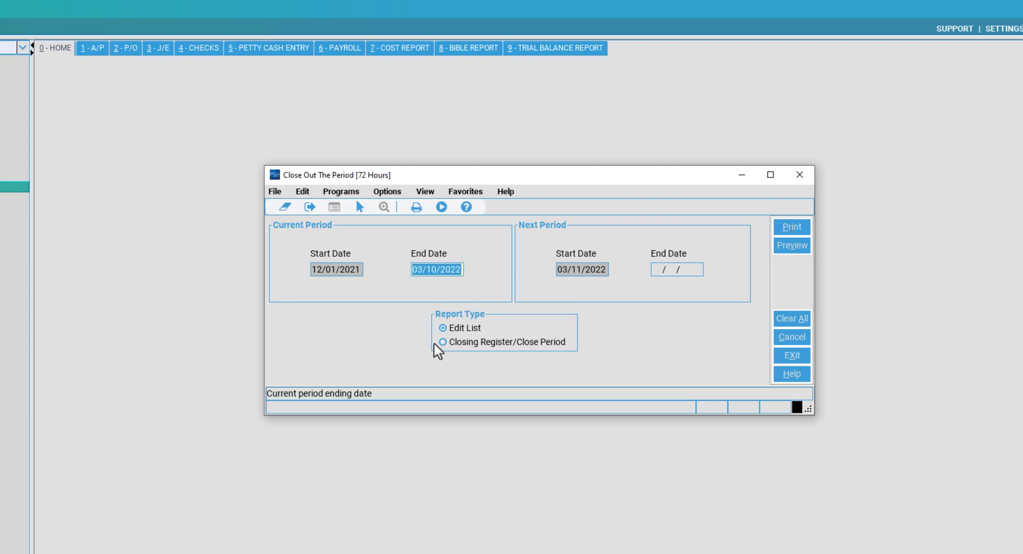
pyautogui.click(471, 328)
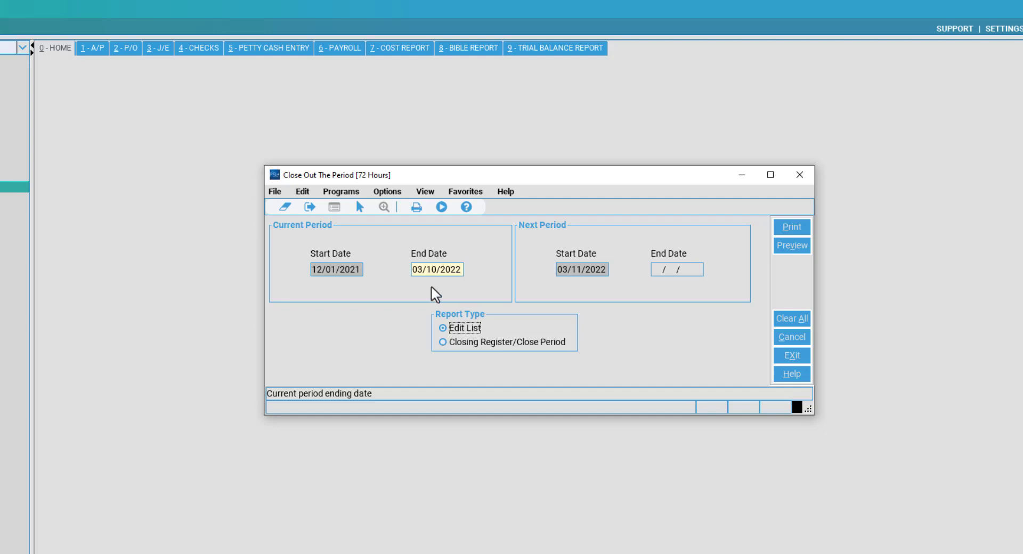
pyautogui.click(453, 272)
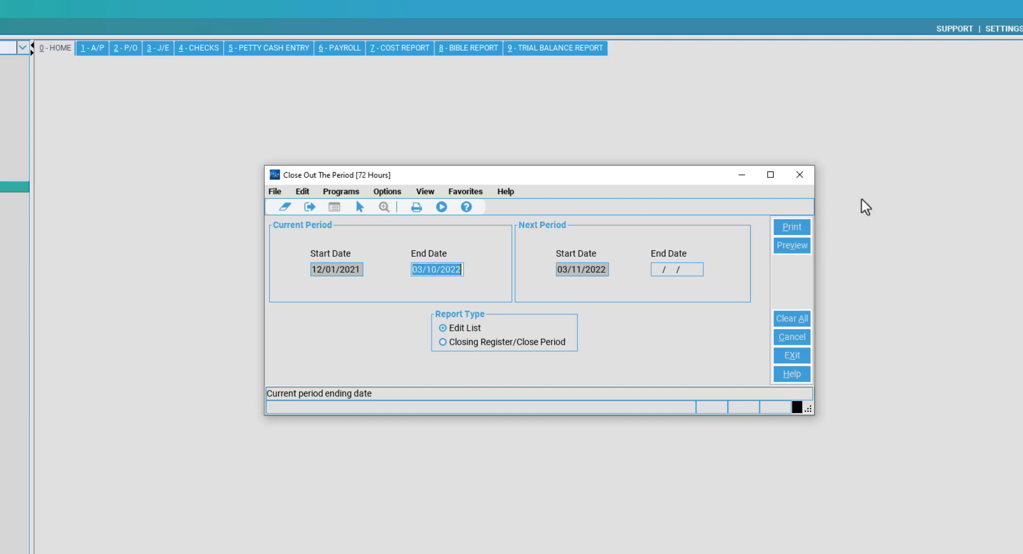
# Preview the 72 HOURS Closing Edit List in Acrobat and scroll down to page 4.
pyautogui.click(799, 240)
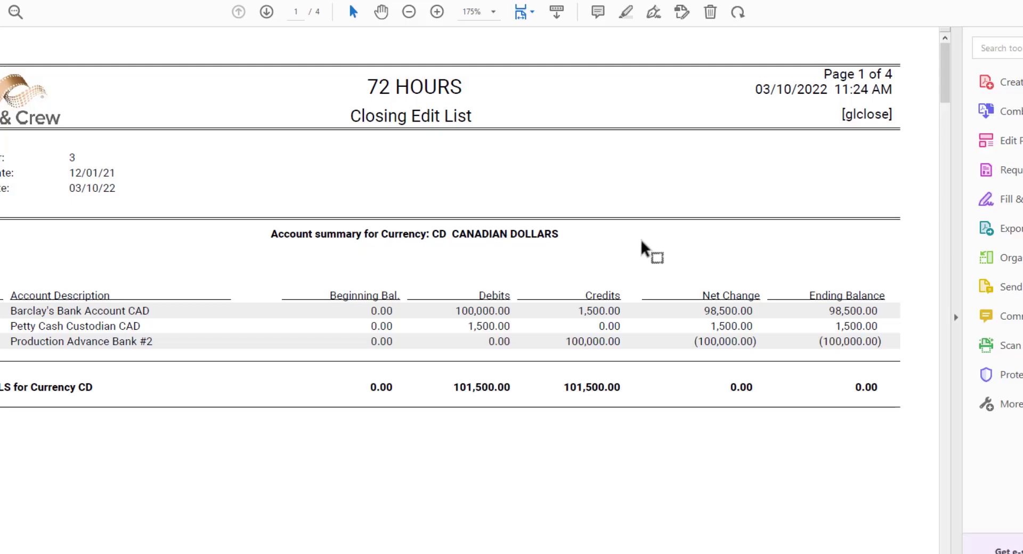
pyautogui.scroll(-1, 536, 250)
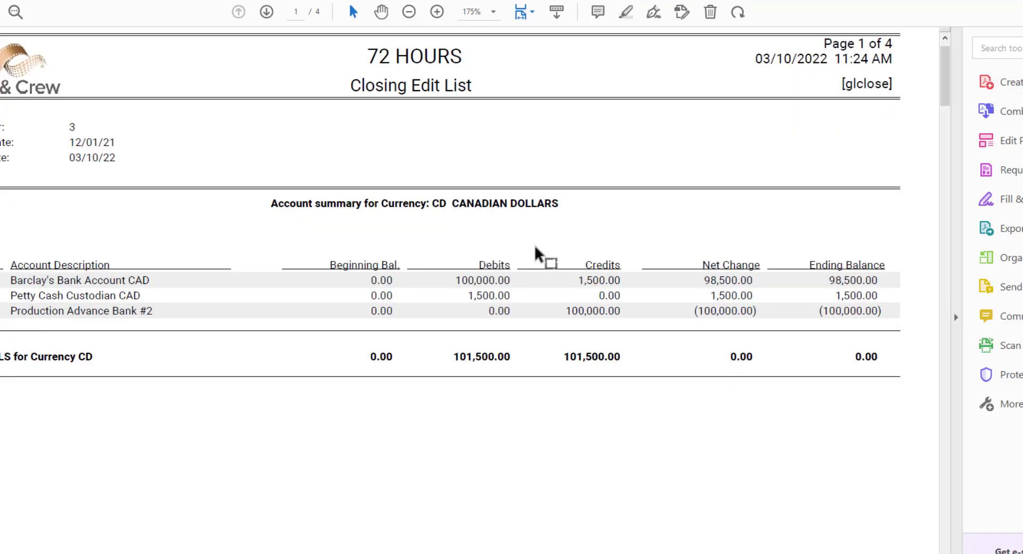
pyautogui.scroll(-10, 535, 240)
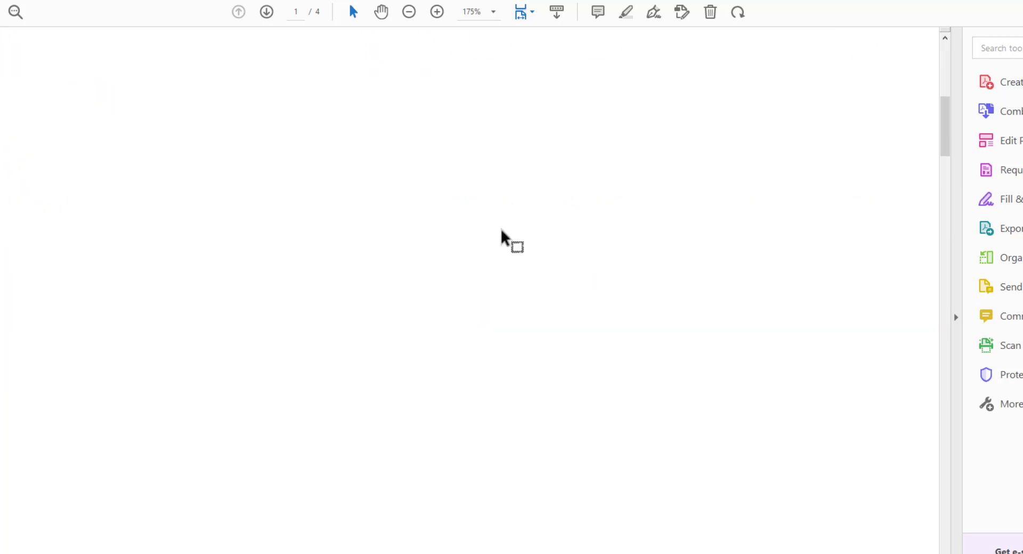
pyautogui.scroll(-15, 502, 230)
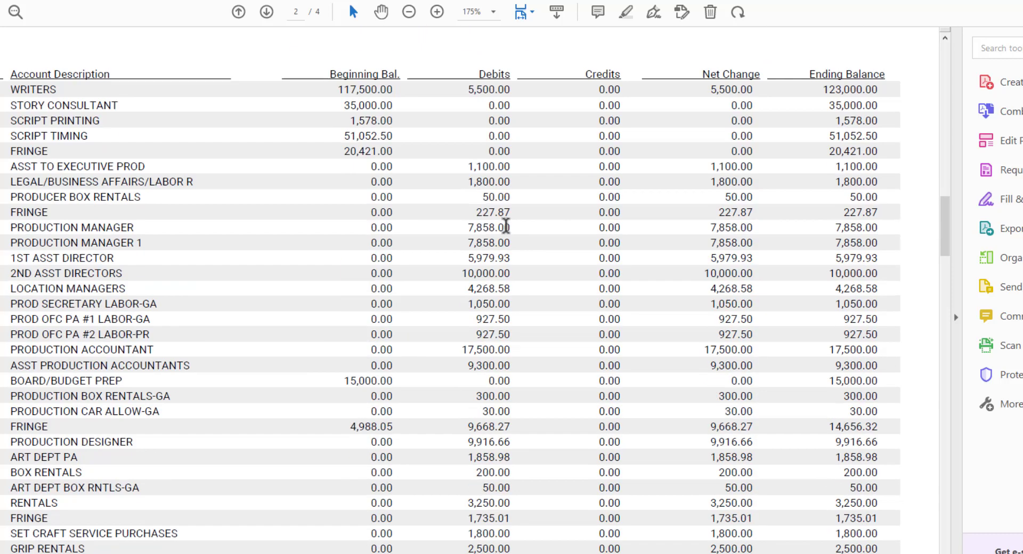
pyautogui.scroll(3, 505, 226)
pyautogui.scroll(-12, 505, 226)
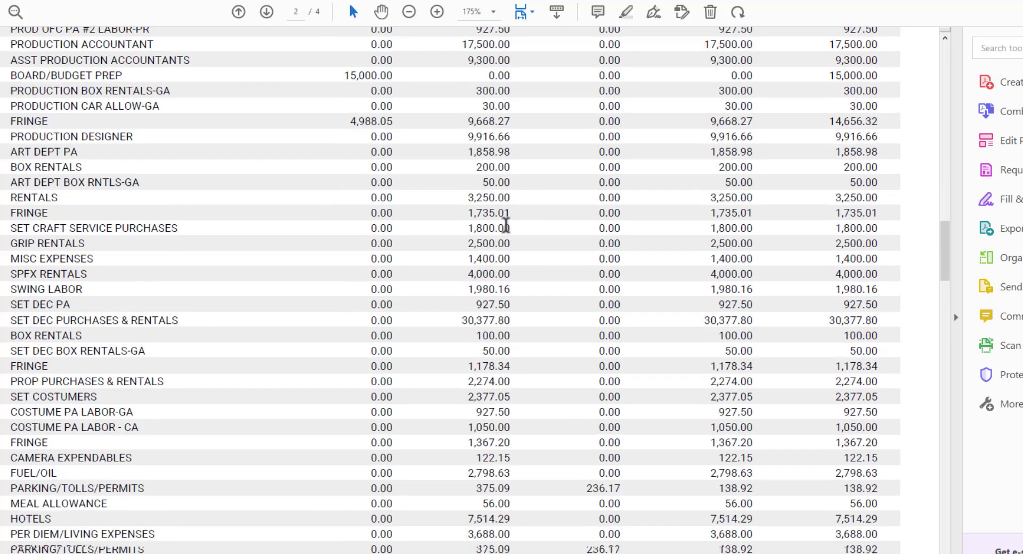
pyautogui.scroll(-15, 506, 226)
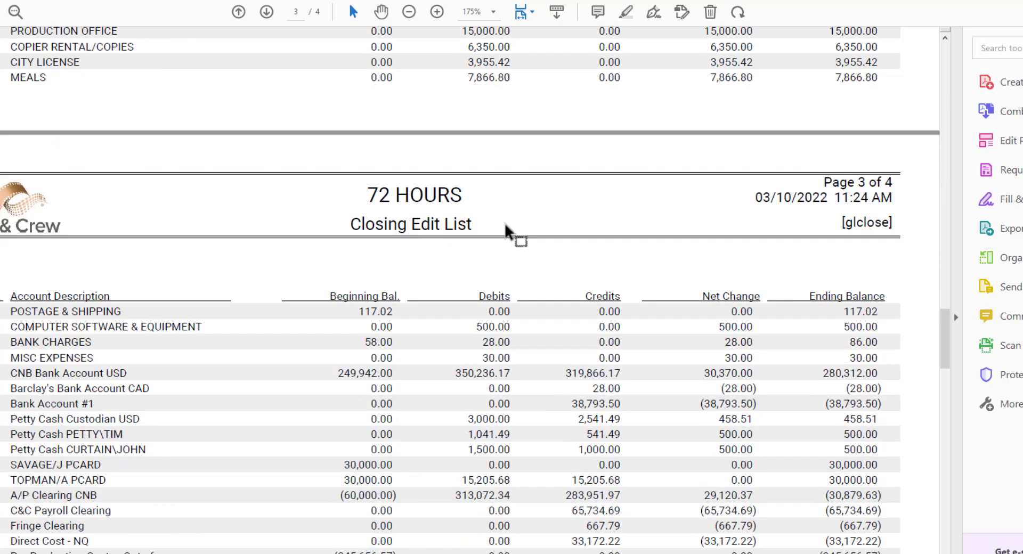
pyautogui.scroll(-1, 505, 230)
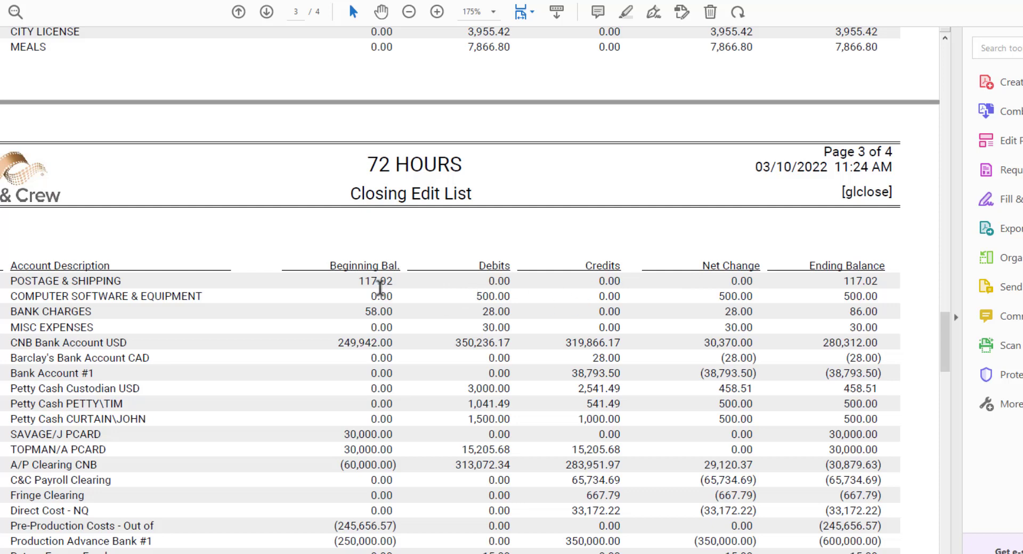
pyautogui.scroll(-13, 847, 298)
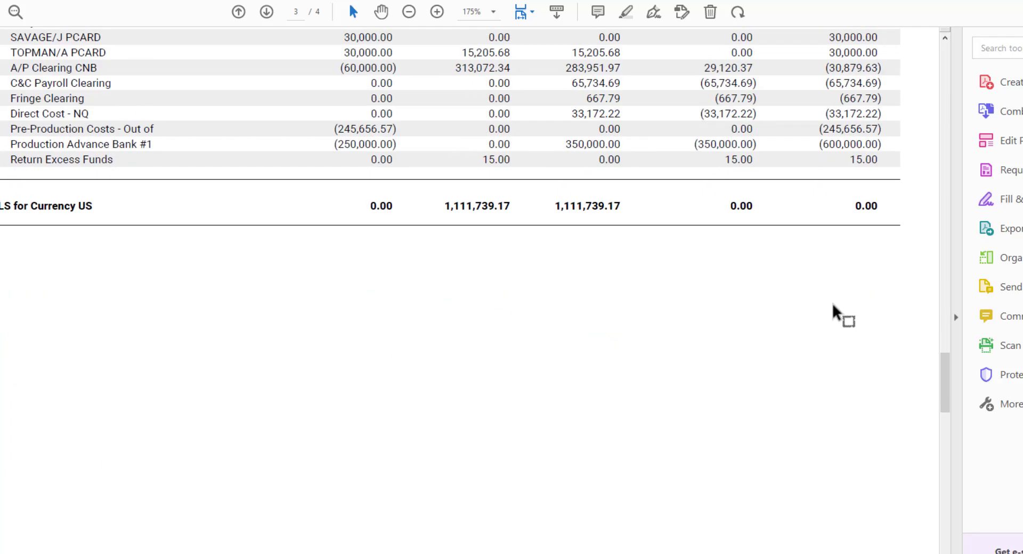
pyautogui.scroll(-8, 820, 309)
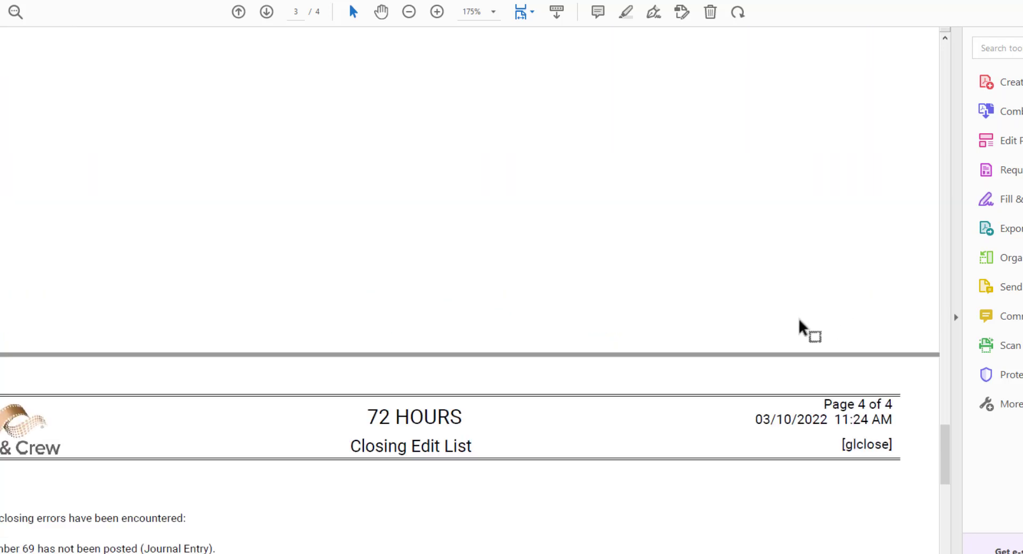
pyautogui.scroll(-9, 799, 321)
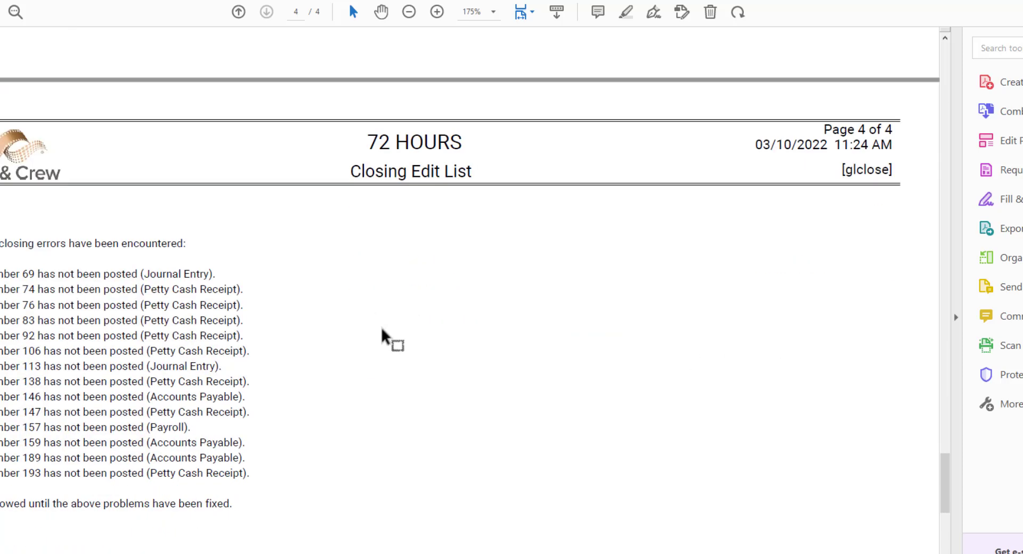
# Highlight the closing errors block covering the unposted entries on rows 113–193.
pyautogui.moveTo(36, 243); pyautogui.dragTo(192, 297)
pyautogui.click(280, 315)
pyautogui.scroll(-3, 283, 331)
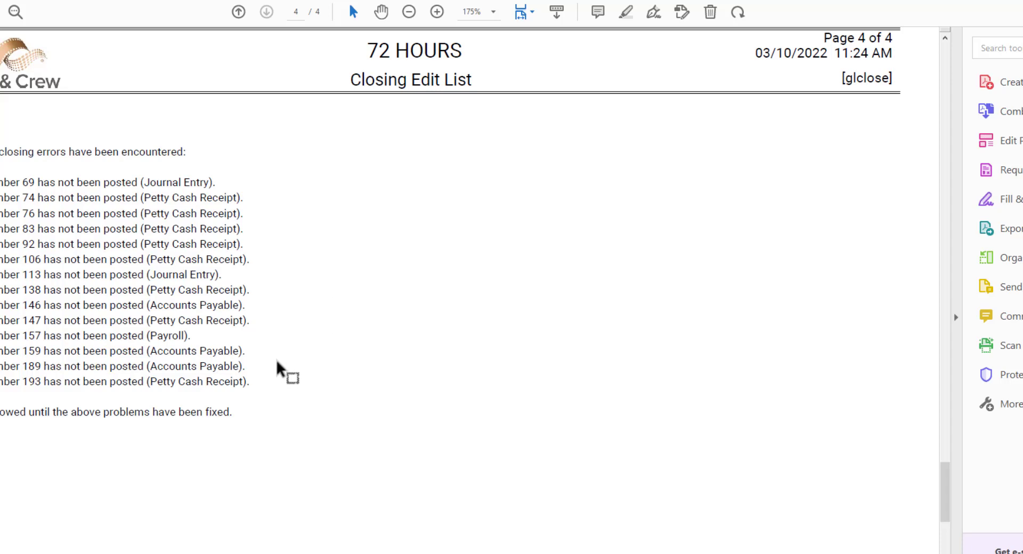
pyautogui.moveTo(269, 373); pyautogui.dragTo(53, 326)
pyautogui.moveTo(269, 403); pyautogui.dragTo(1, 152)
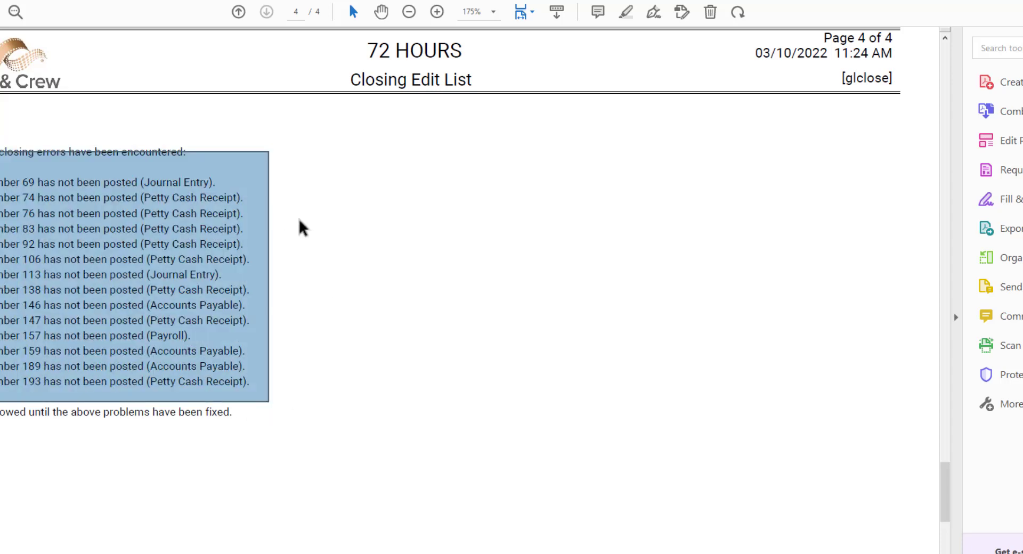
pyautogui.click(274, 242)
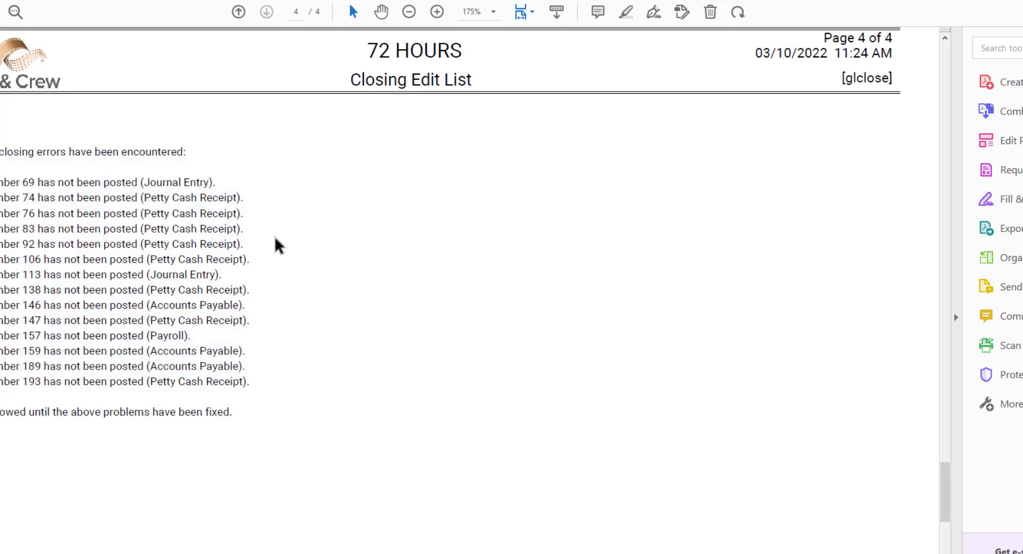
# Highlight individual error lines, key words and the sentence about fixing the problems.
pyautogui.moveTo(250, 290); pyautogui.dragTo(206, 289)
pyautogui.tripleClick(96, 303)
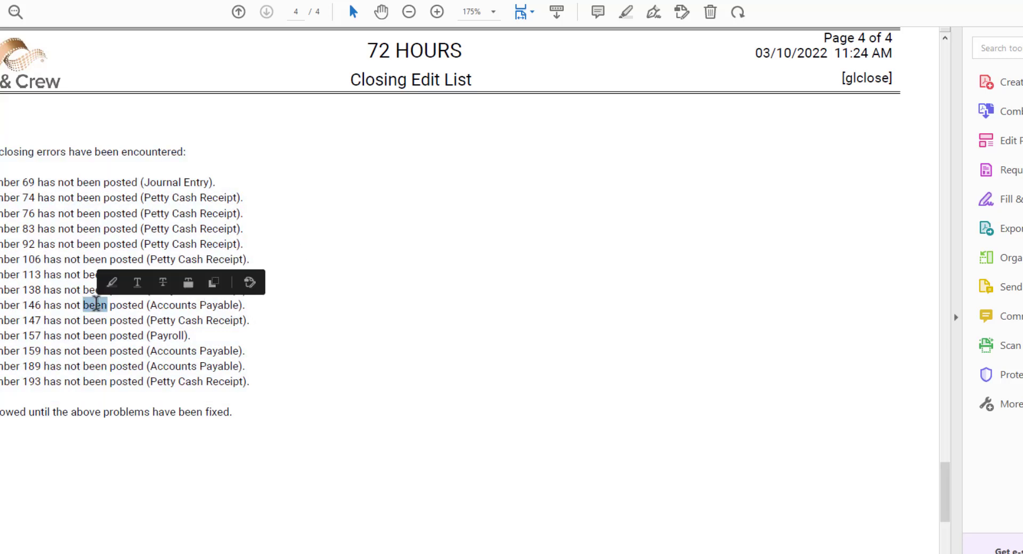
pyautogui.click(112, 335)
pyautogui.doubleClick(111, 335)
pyautogui.click(151, 355)
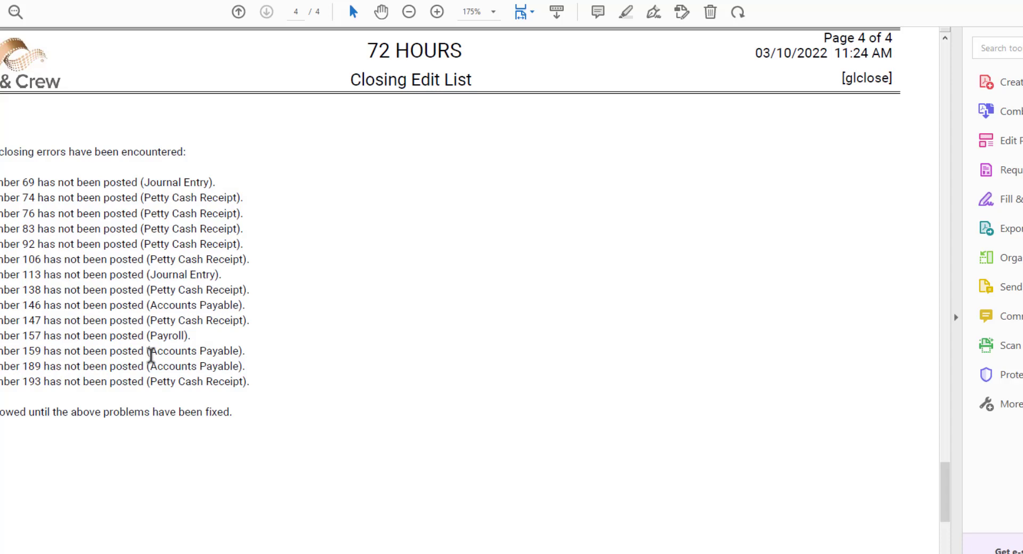
pyautogui.doubleClick(106, 352)
pyautogui.click(192, 365)
pyautogui.doubleClick(174, 383)
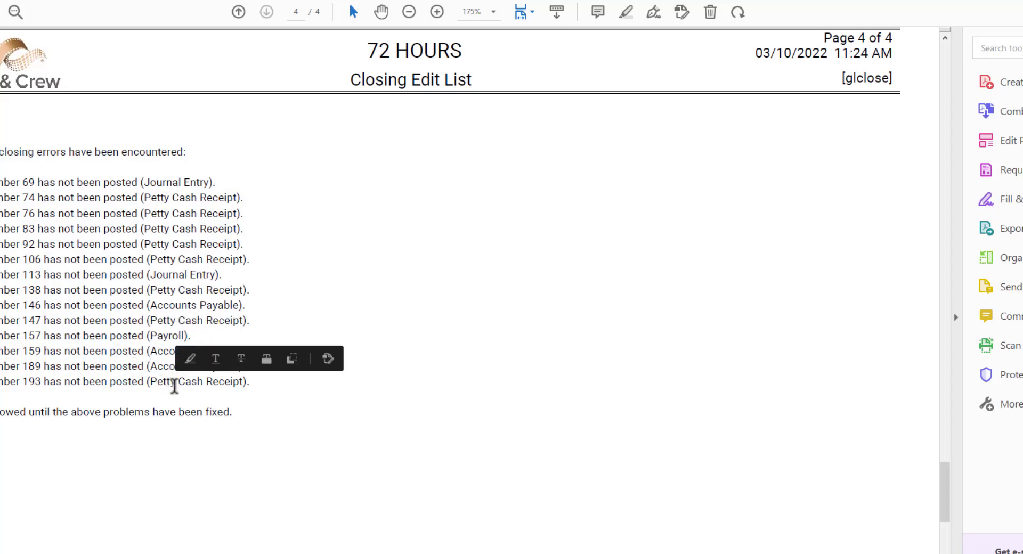
pyautogui.doubleClick(174, 384)
pyautogui.moveTo(254, 381); pyautogui.dragTo(3, 152)
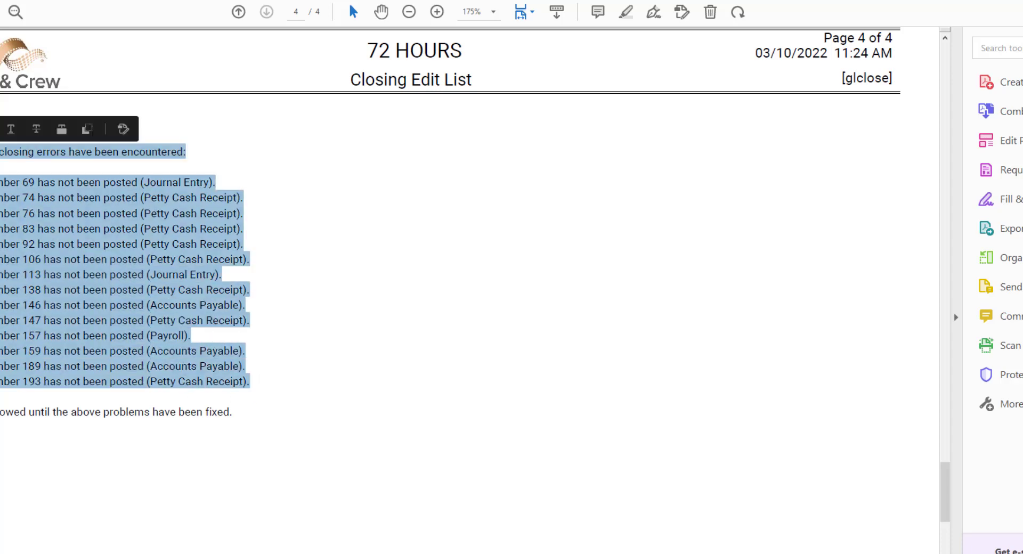
pyautogui.click(89, 289)
pyautogui.scroll(-3, 30, 281)
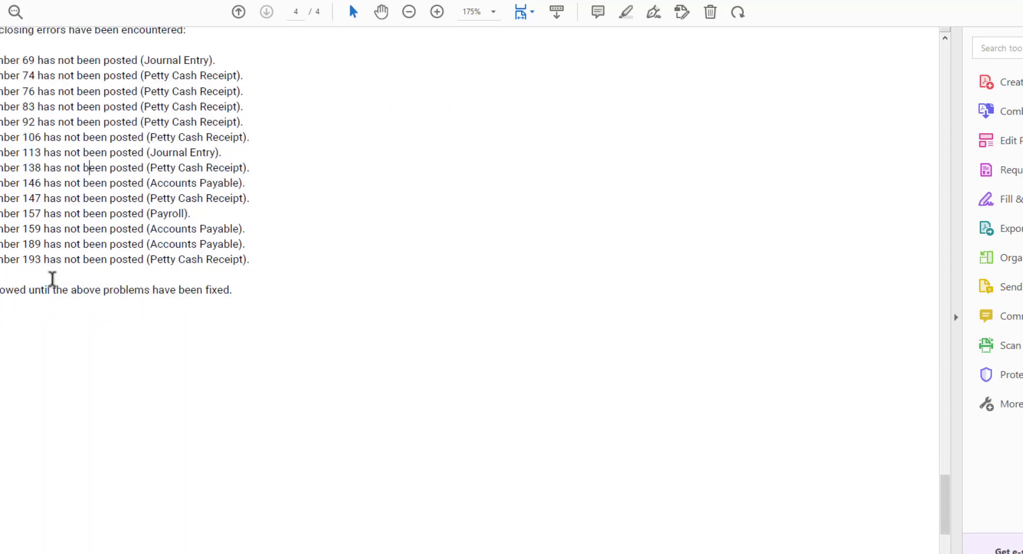
pyautogui.scroll(1, 267, 298)
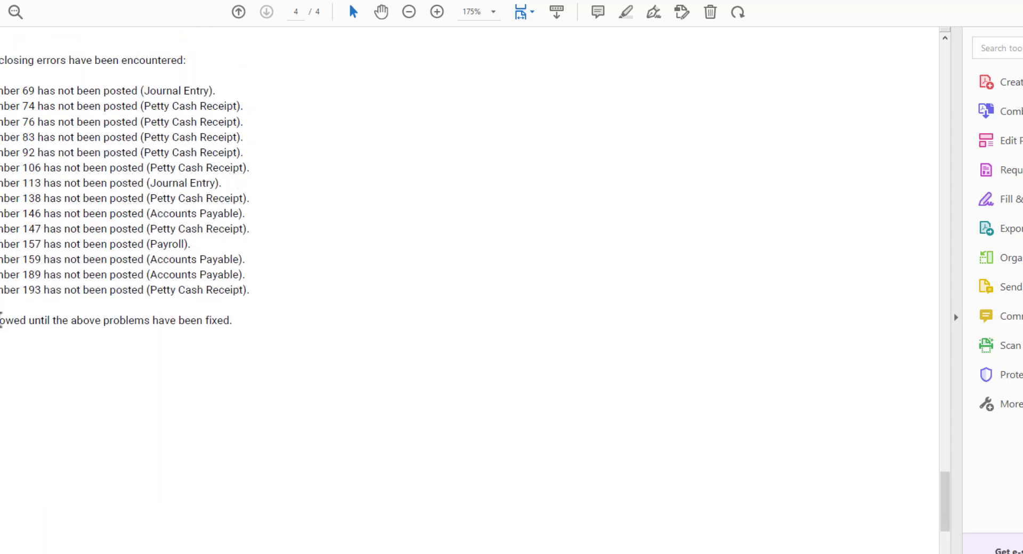
pyautogui.moveTo(1, 322); pyautogui.dragTo(235, 325)
pyautogui.click(138, 290)
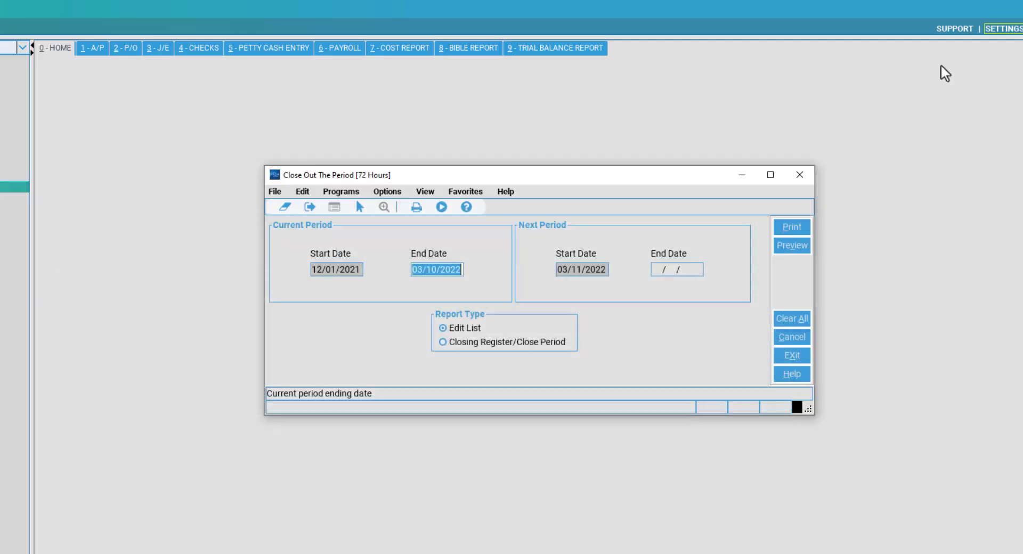
# Return to Close Out The Period, check the current period end date, then exit it.
pyautogui.click(510, 345)
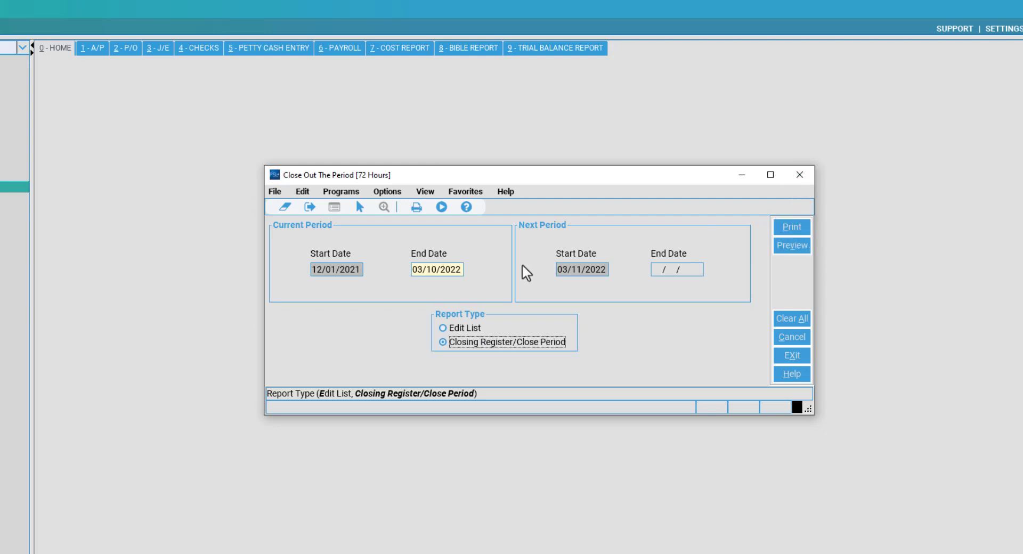
pyautogui.click(460, 270)
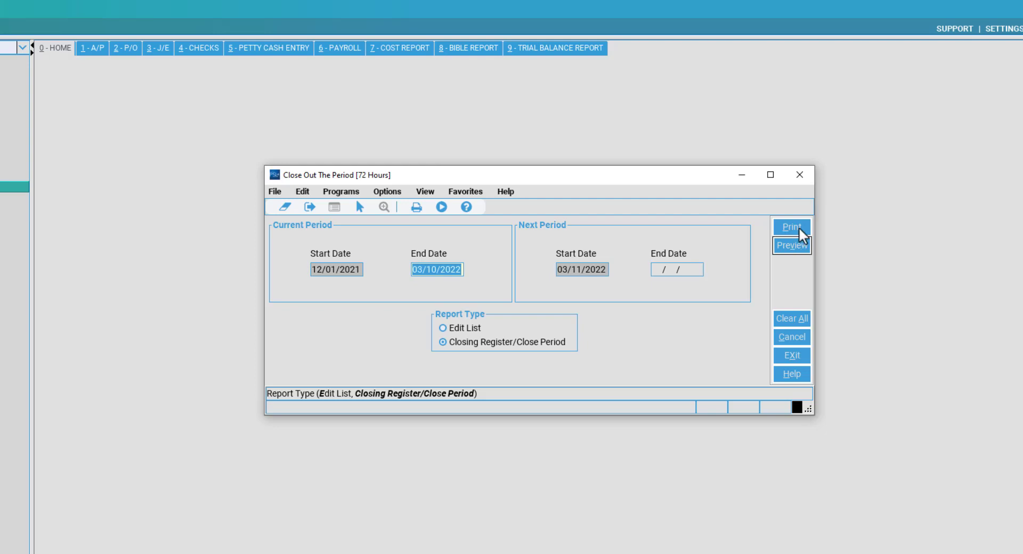
pyautogui.click(801, 180)
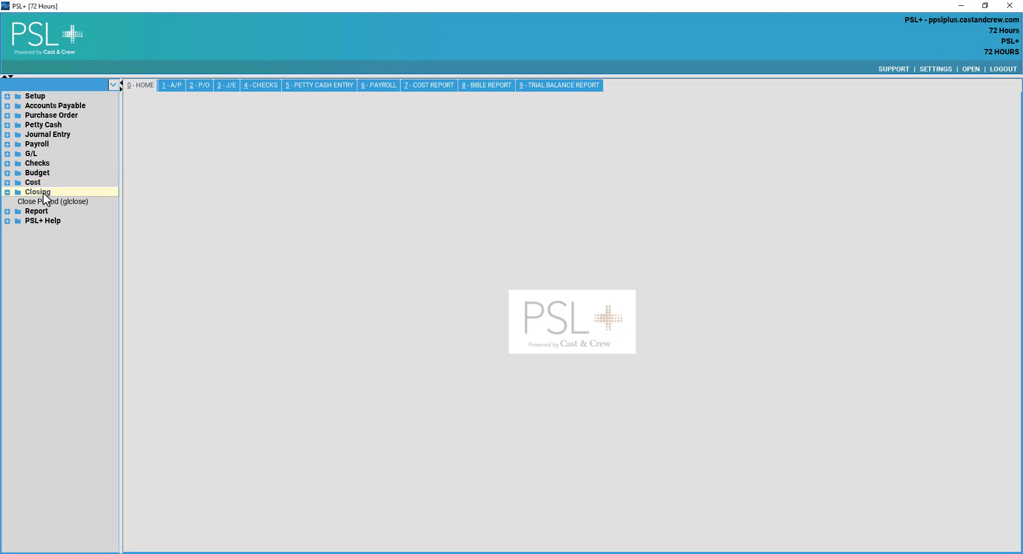
# Collapse Closing, expand Cost and launch the EFC Worksheet (efcws).
pyautogui.click(43, 193)
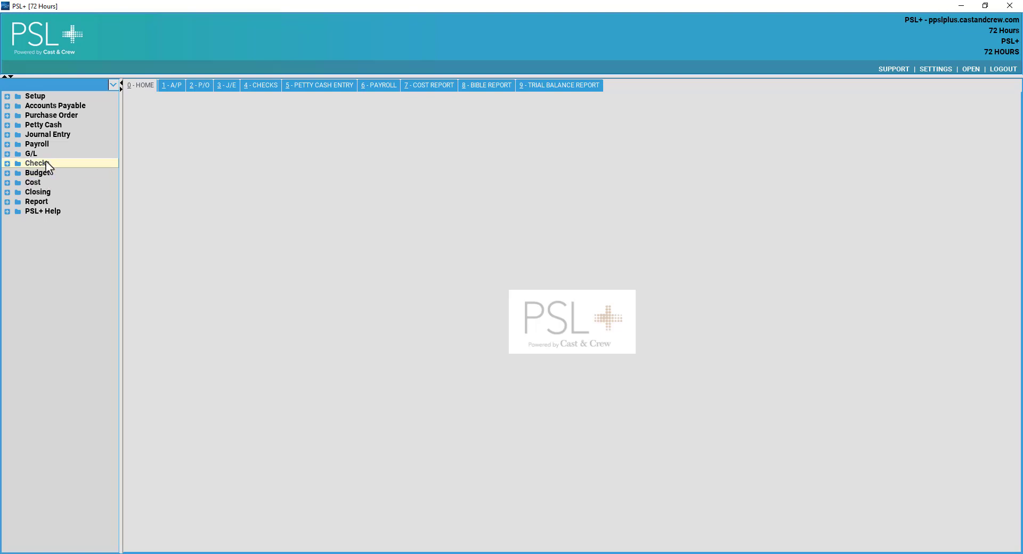
pyautogui.click(33, 183)
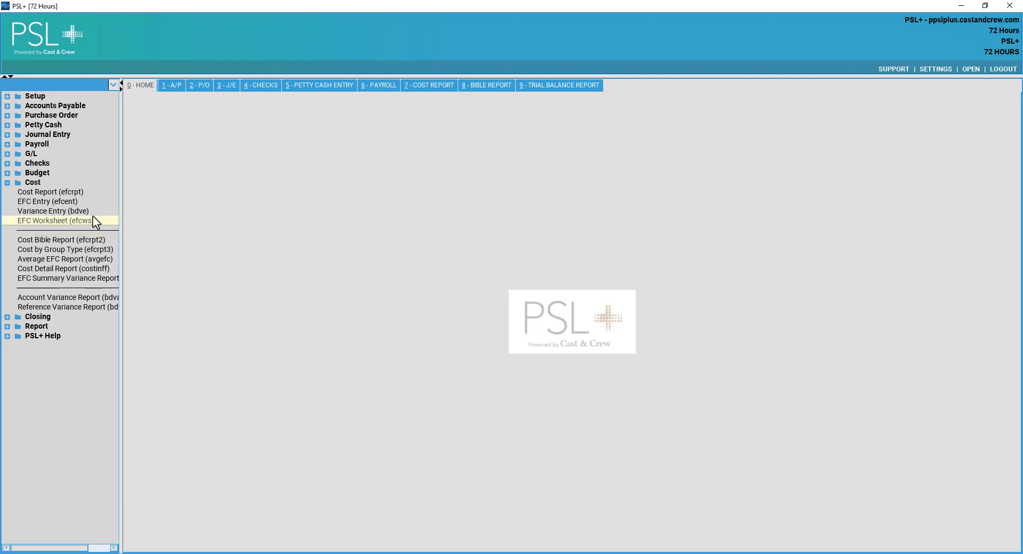
pyautogui.click(55, 221)
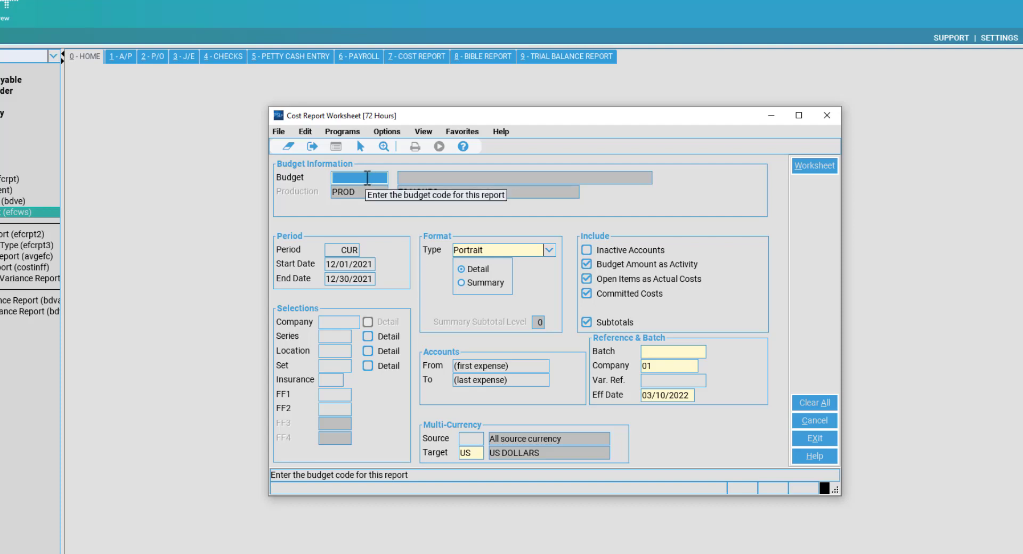
# Choose all budgets except NEW (101, 102, 103, 104, 105, AMORT) and confirm.
pyautogui.doubleClick(367, 177)
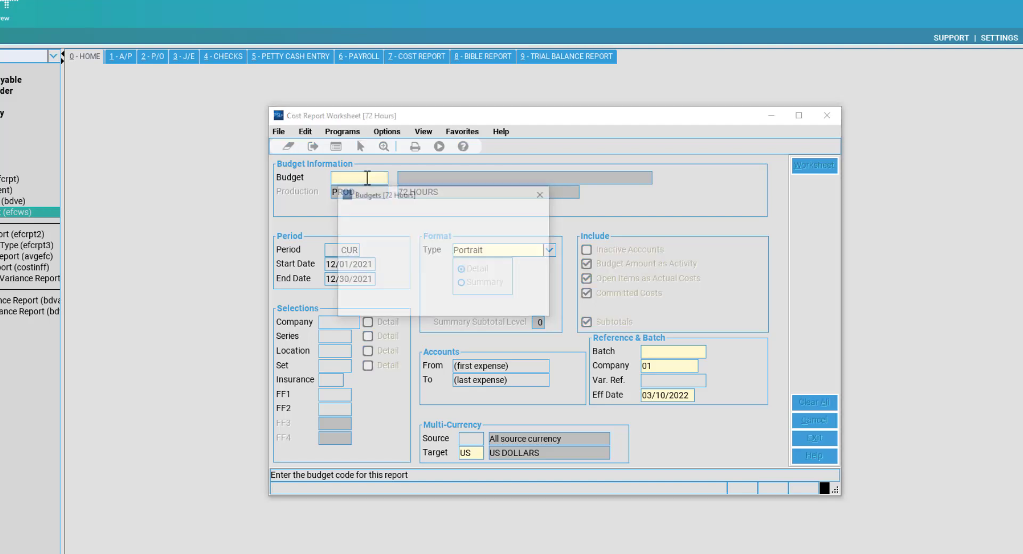
pyautogui.moveTo(381, 184); pyautogui.dragTo(492, 187)
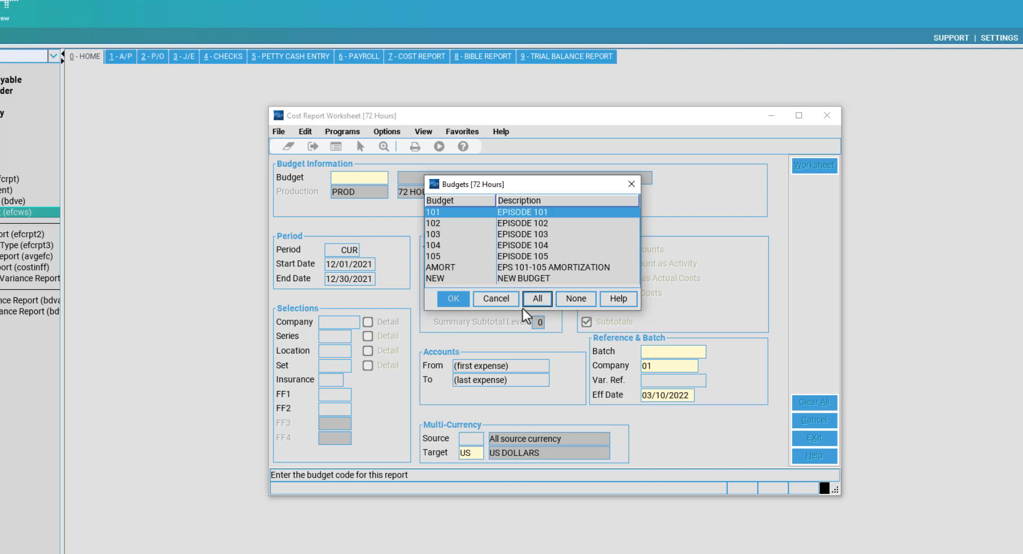
pyautogui.click(533, 300)
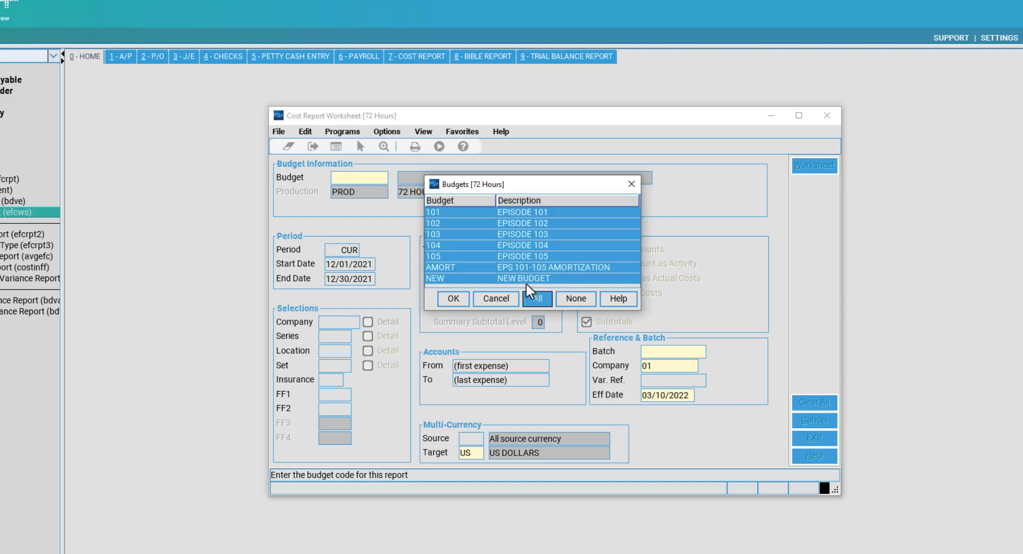
pyautogui.press('ctrl')
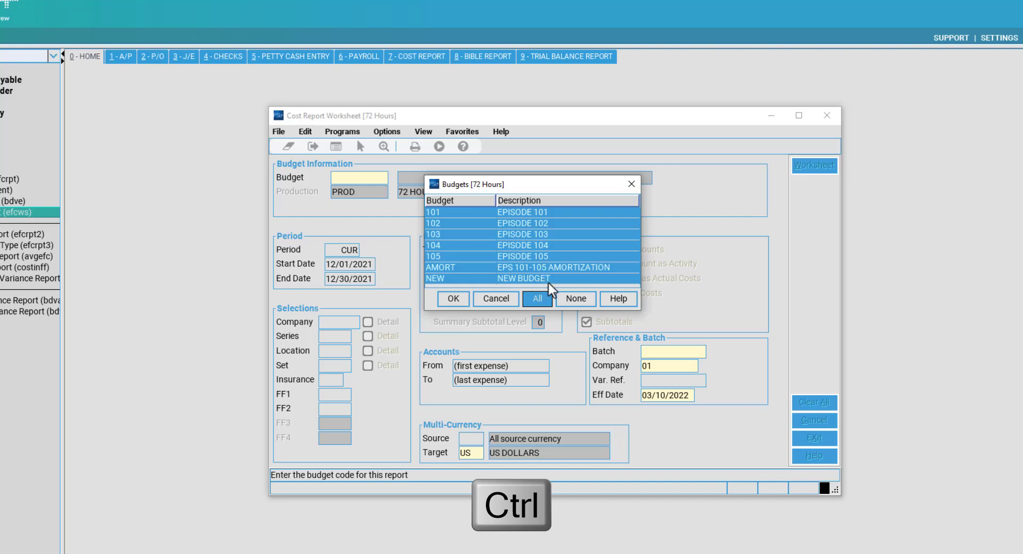
pyautogui.keyDown('ctrl'); pyautogui.click(545, 282); pyautogui.keyUp('ctrl')
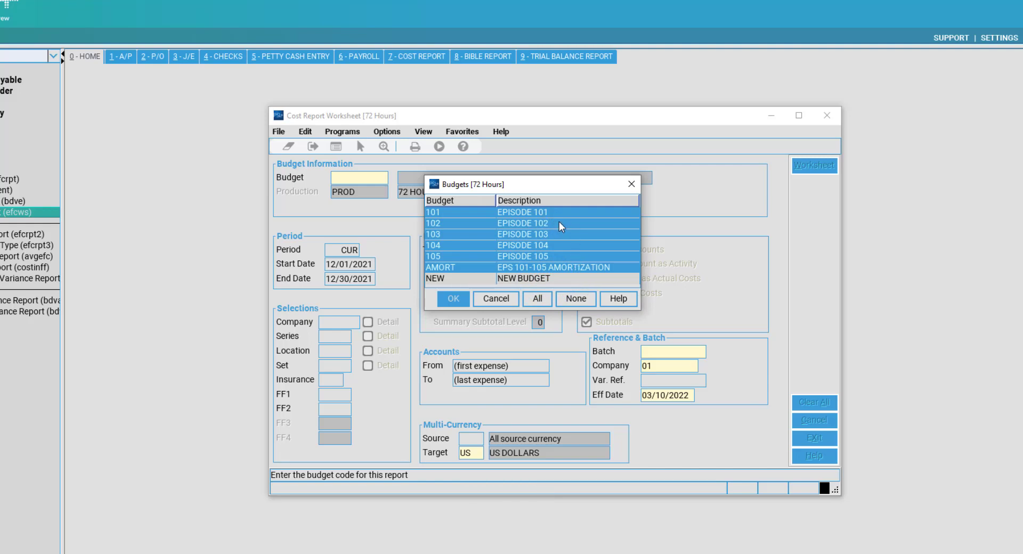
pyautogui.keyDown('ctrl'); pyautogui.click(535, 211); pyautogui.keyUp('ctrl')
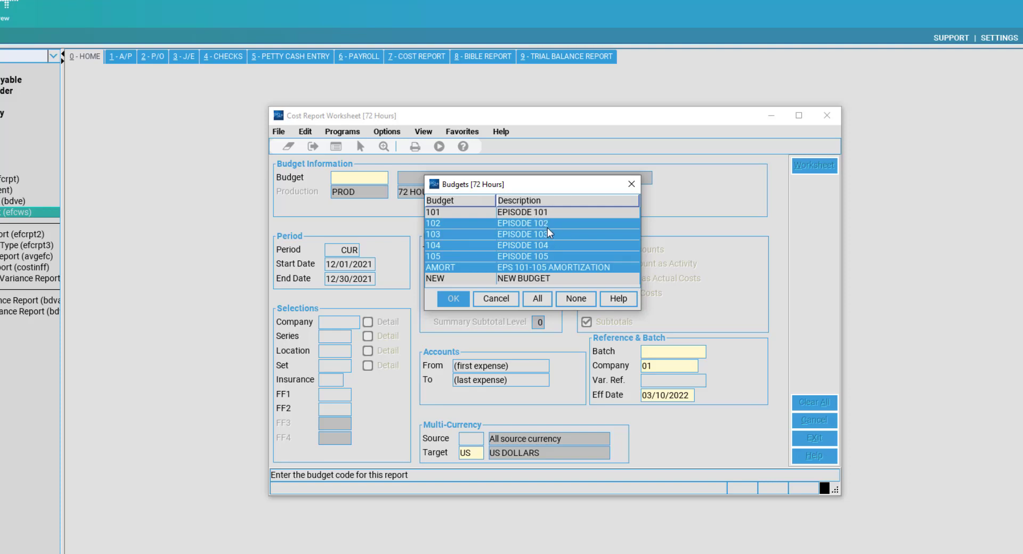
pyautogui.keyDown('ctrl'); pyautogui.click(548, 234); pyautogui.keyUp('ctrl')
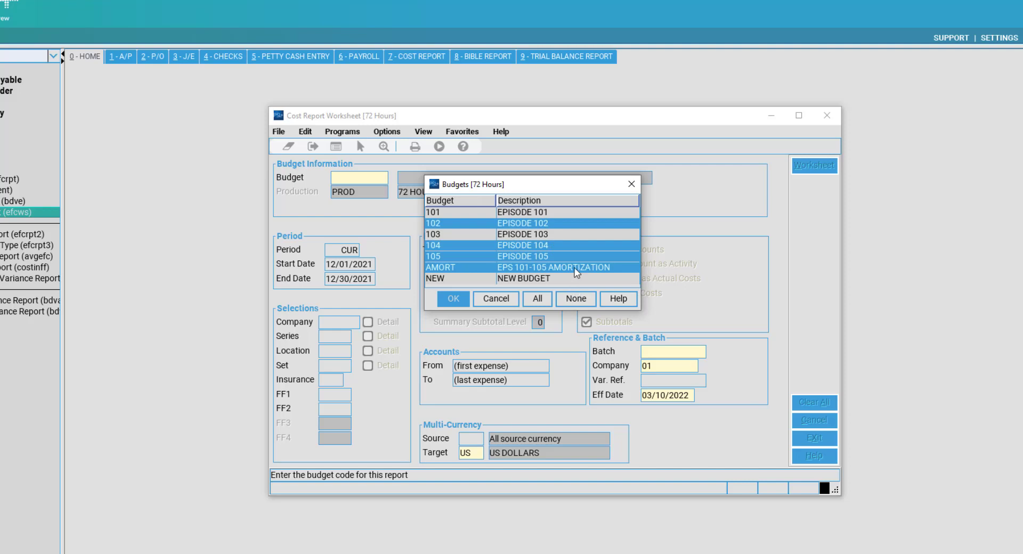
pyautogui.keyDown('ctrl'); pyautogui.click(584, 213); pyautogui.keyUp('ctrl')
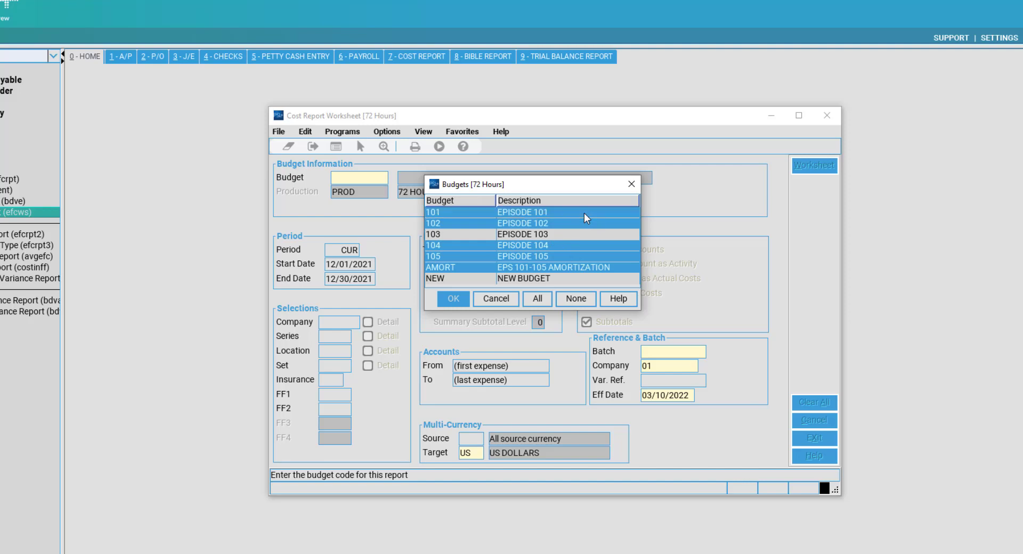
pyautogui.keyDown('ctrl'); pyautogui.click(562, 235); pyautogui.keyUp('ctrl')
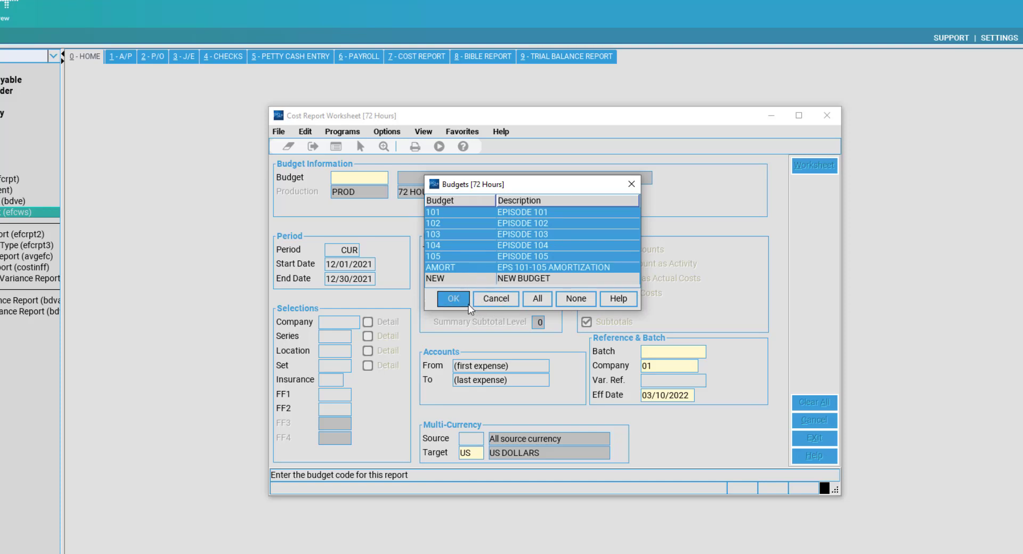
pyautogui.click(452, 300)
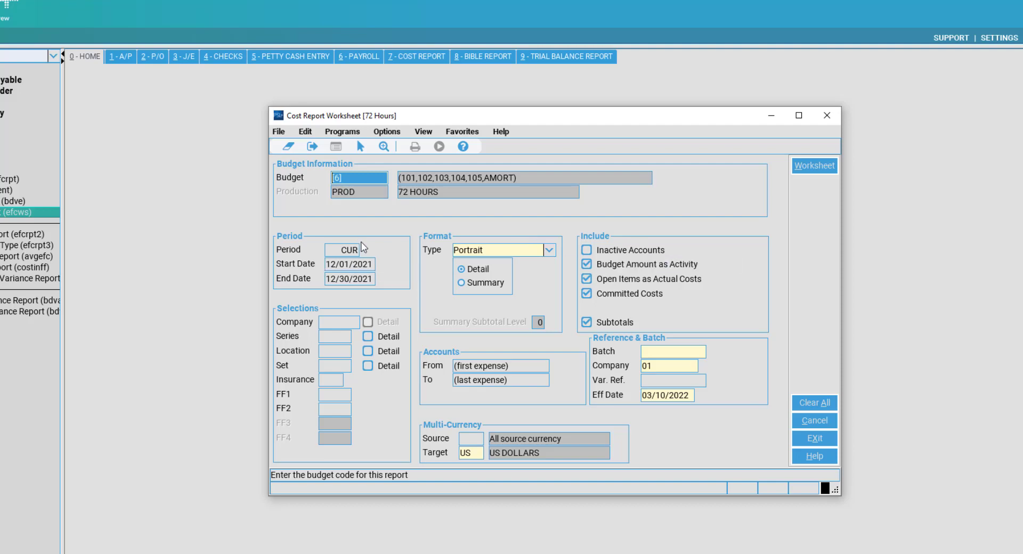
pyautogui.moveTo(352, 249); pyautogui.dragTo(341, 249)
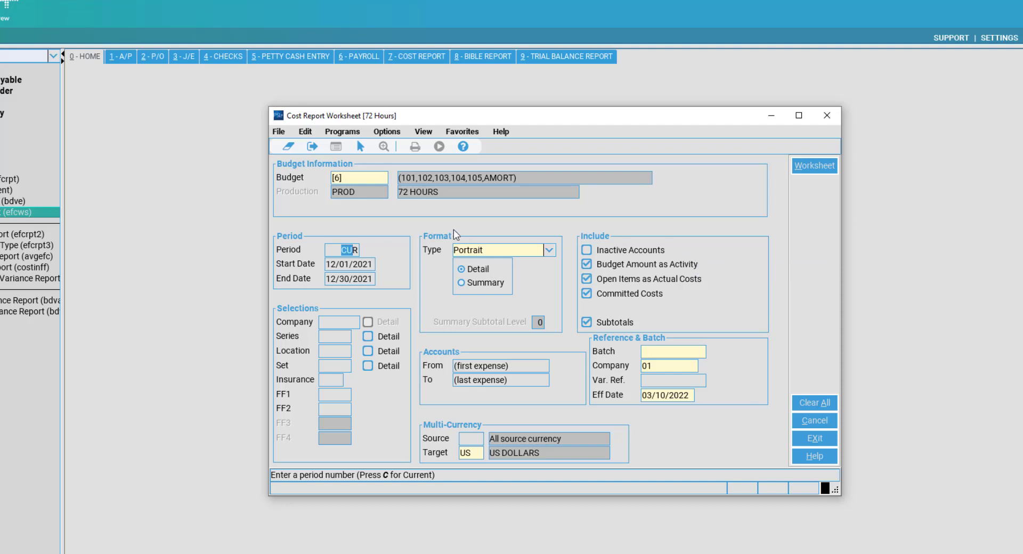
pyautogui.moveTo(373, 264); pyautogui.dragTo(343, 263)
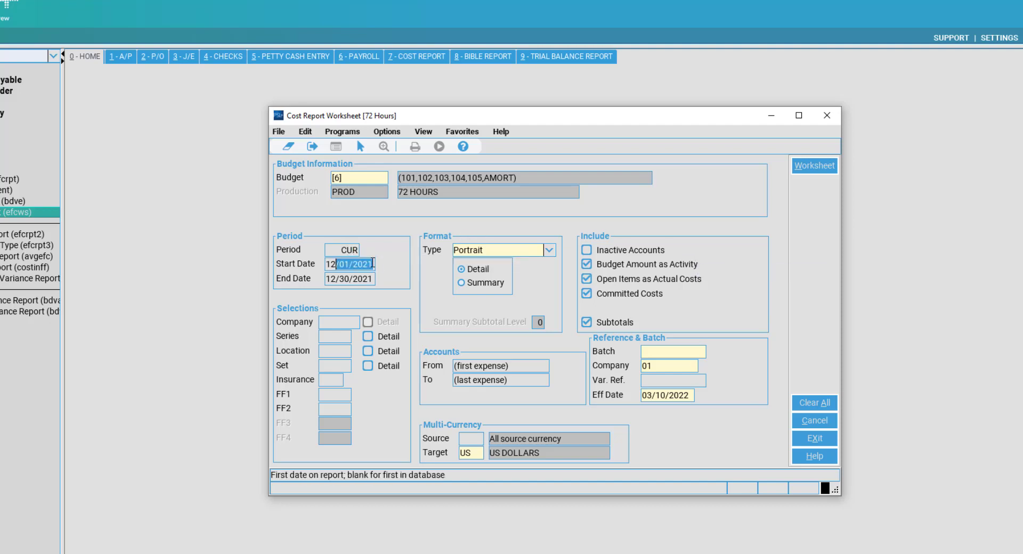
pyautogui.click(357, 250)
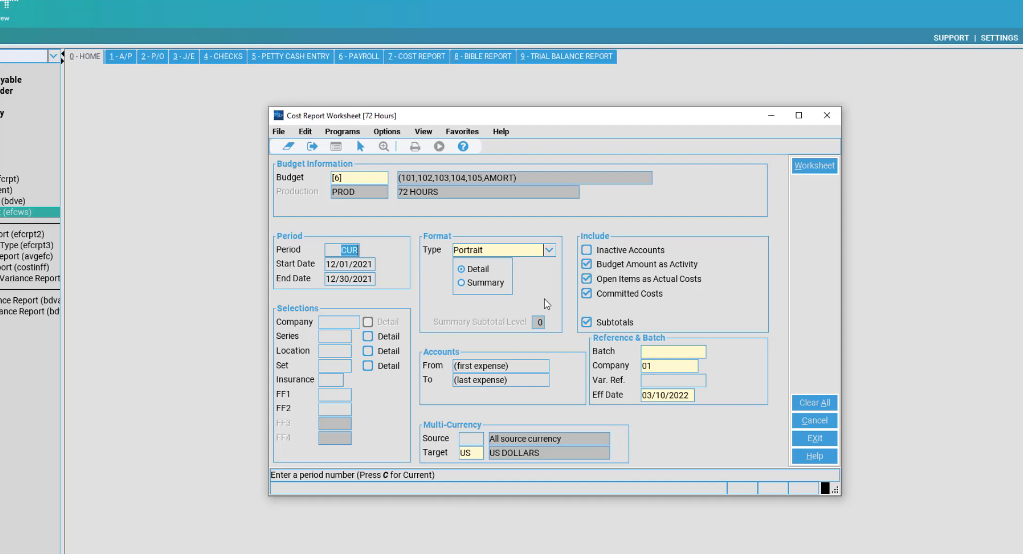
pyautogui.press('BackSpace')
pyautogui.doubleClick(355, 249)
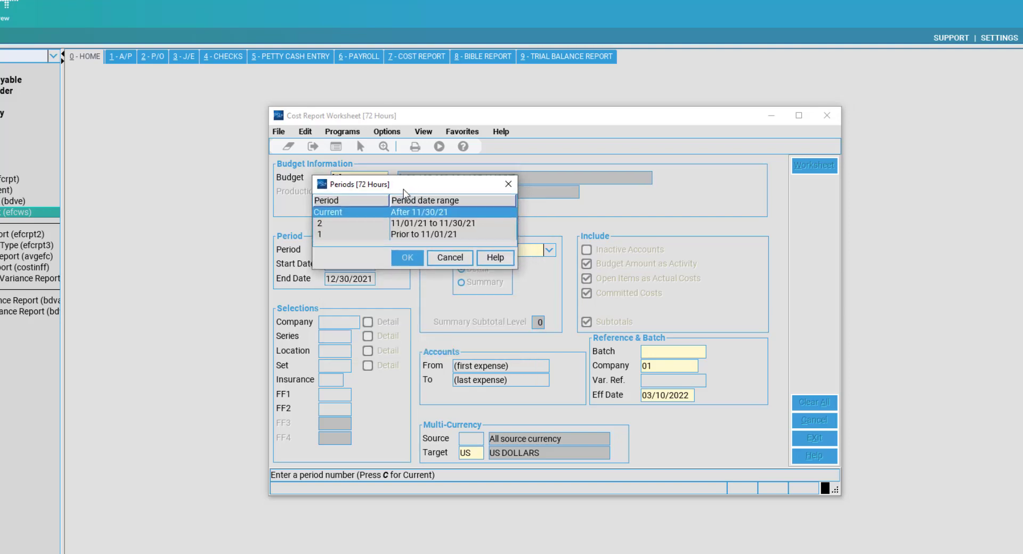
pyautogui.click(375, 219)
pyautogui.click(375, 216)
pyautogui.click(381, 223)
pyautogui.click(408, 234)
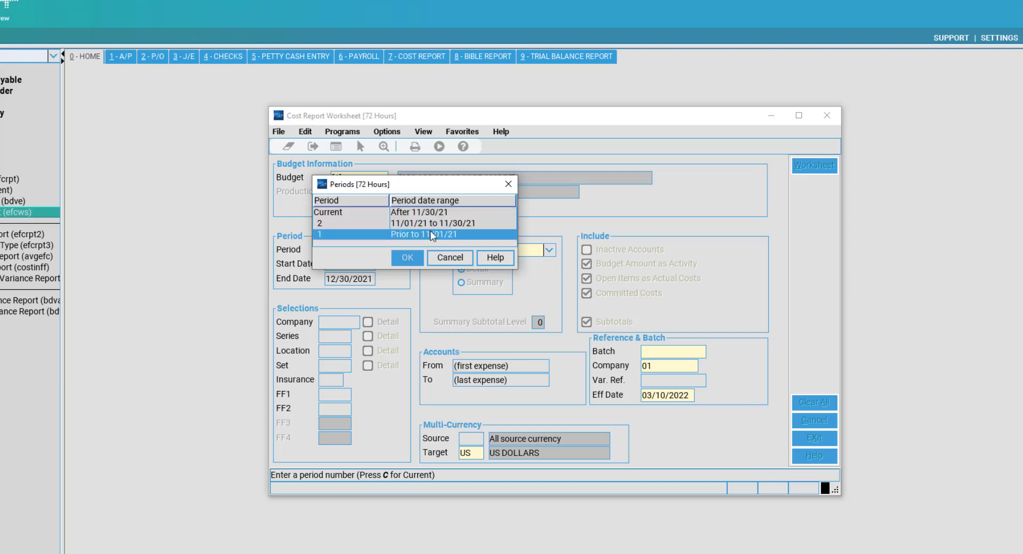
pyautogui.click(425, 224)
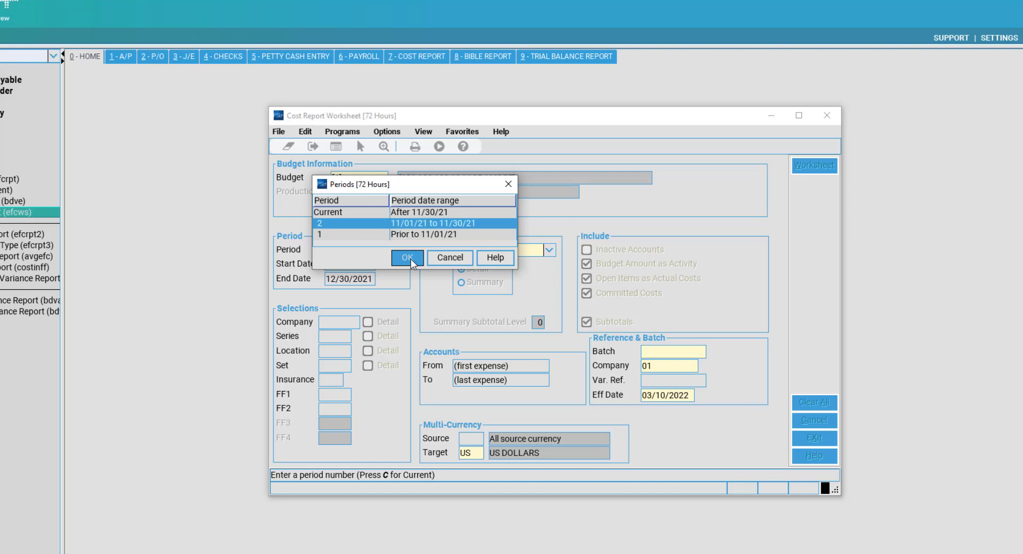
pyautogui.click(405, 213)
pyautogui.click(408, 257)
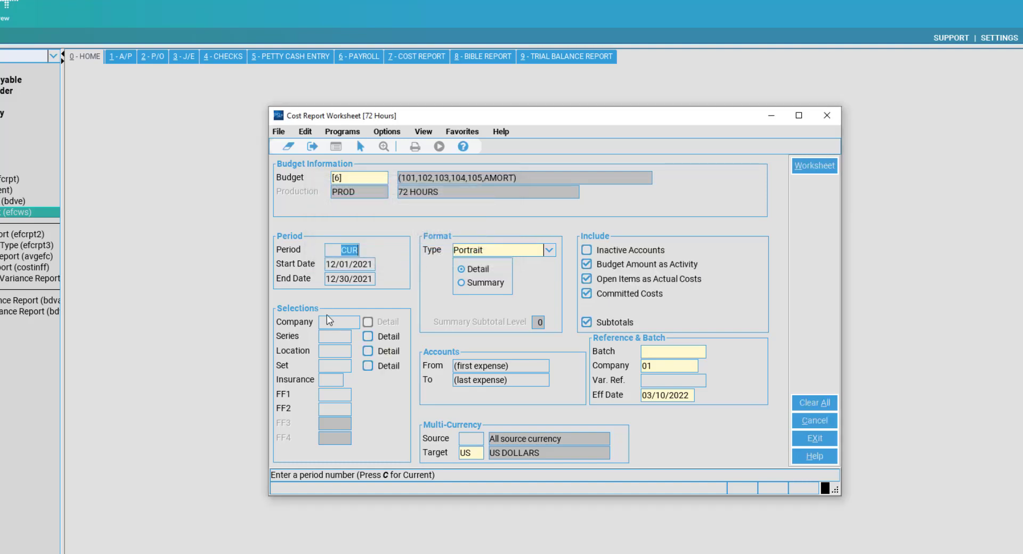
pyautogui.click(355, 321)
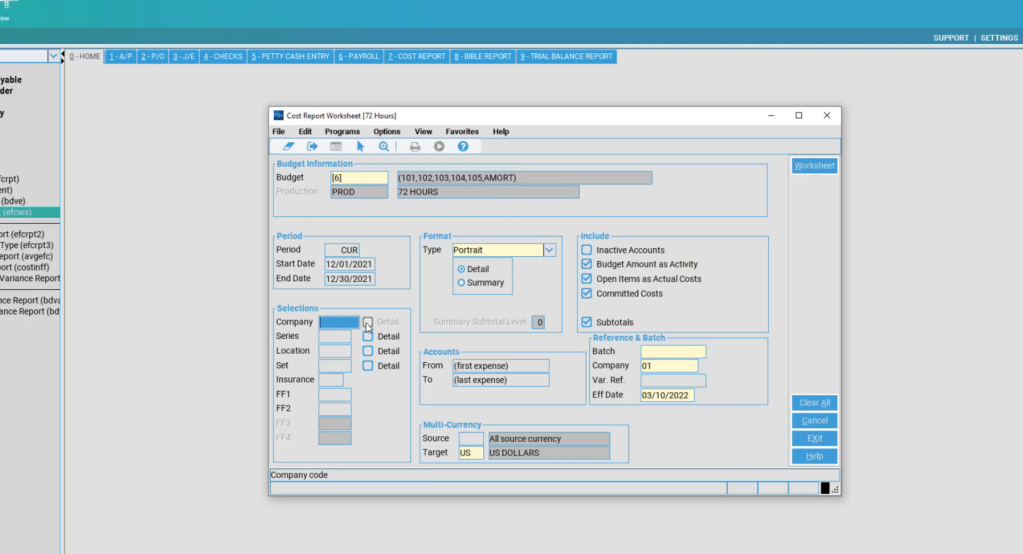
pyautogui.press('Tab')
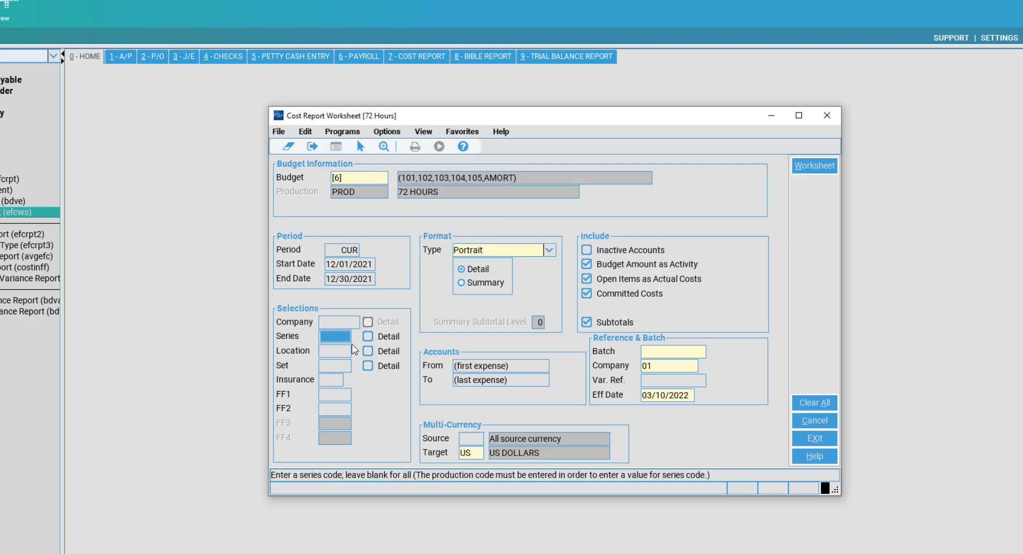
pyautogui.press('Tab')
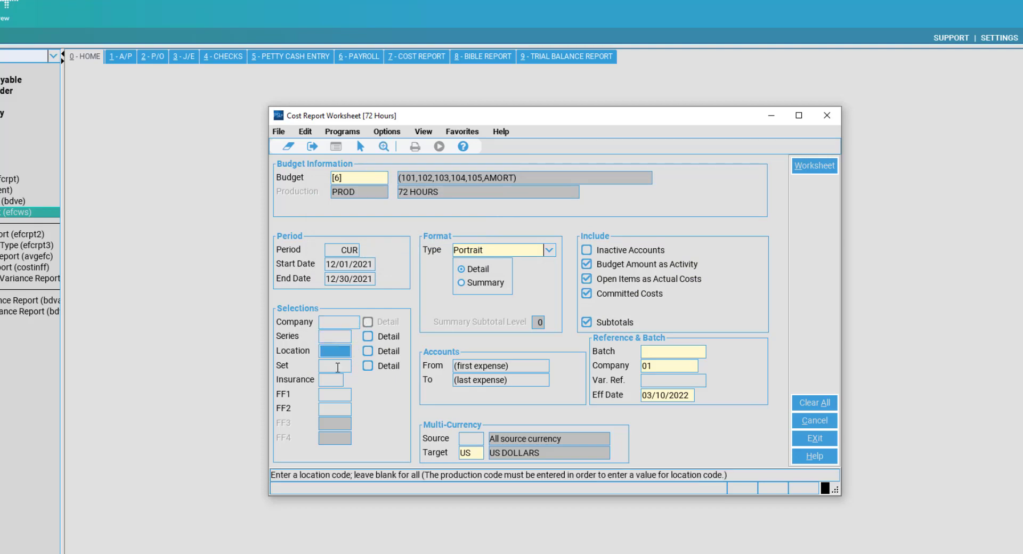
pyautogui.click(331, 380)
pyautogui.click(325, 394)
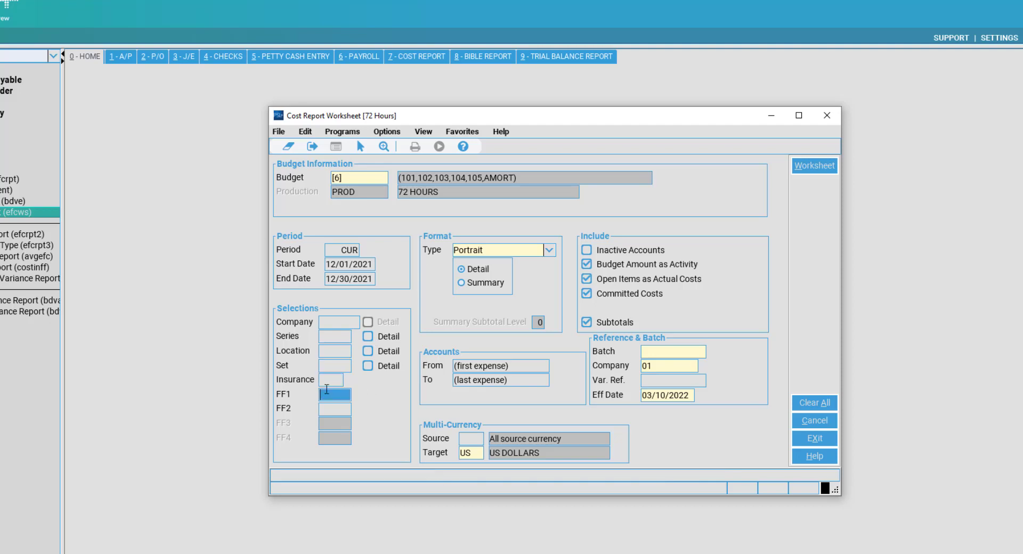
pyautogui.click(327, 412)
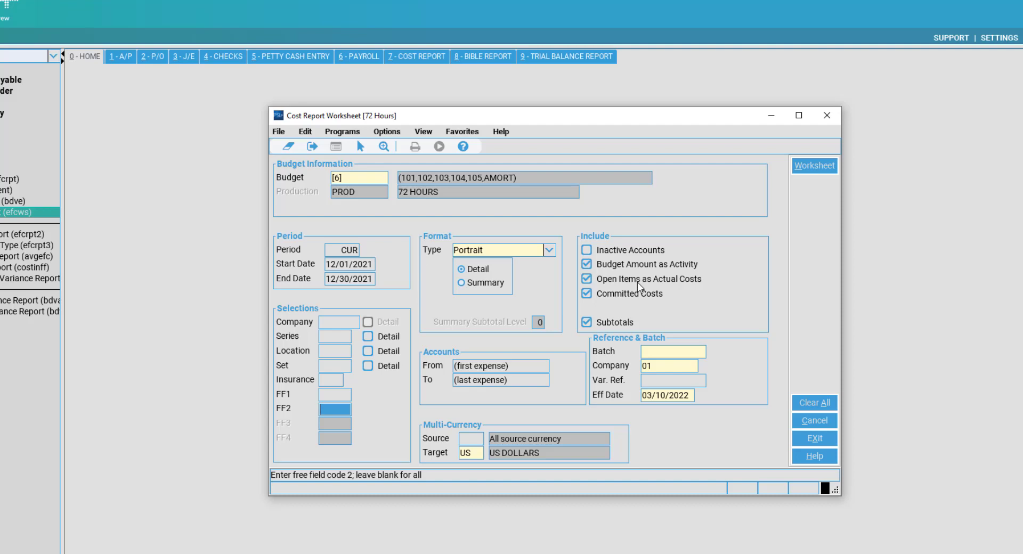
# Toggle treating open items as actual costs off and back on, and select the first expense account range.
pyautogui.click(637, 282)
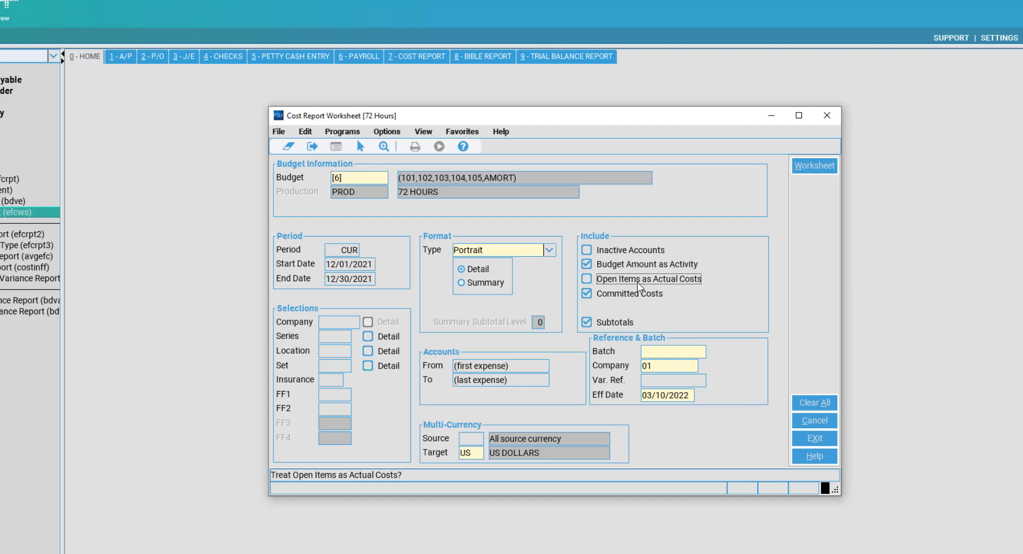
pyautogui.click(638, 282)
pyautogui.click(518, 366)
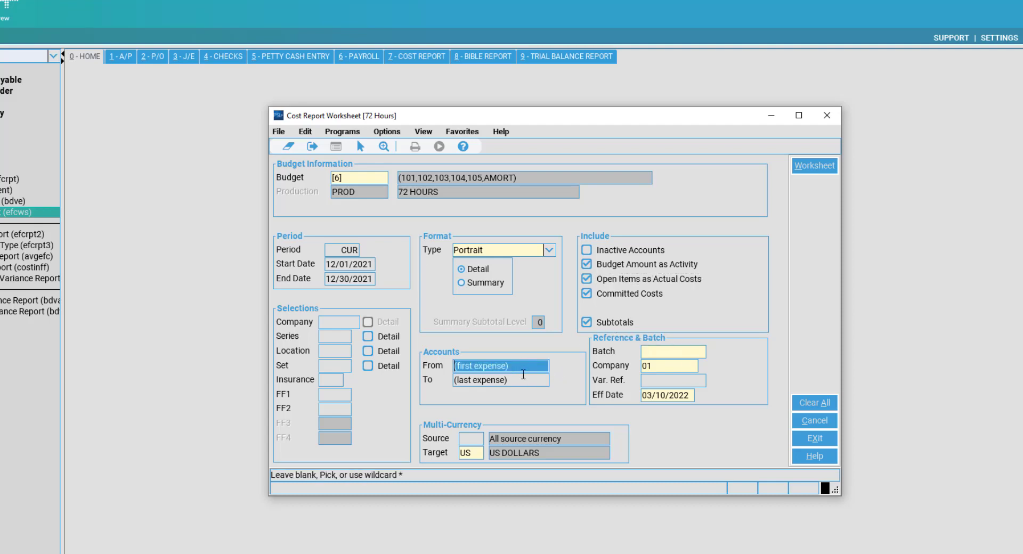
# Enter batch JS220310 and variance reference 100012, then remove the reference's extra digit.
pyautogui.click(675, 352)
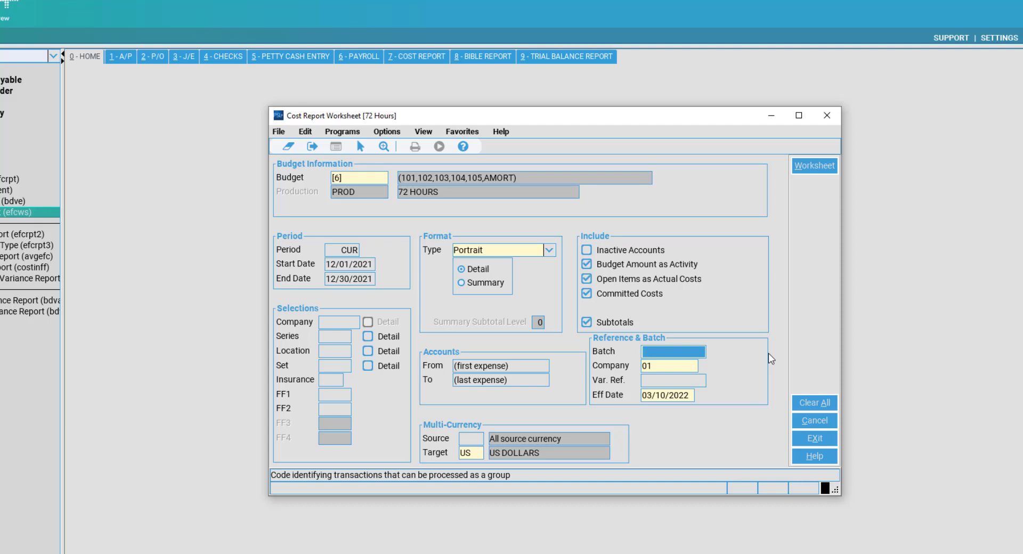
pyautogui.write('JS22')
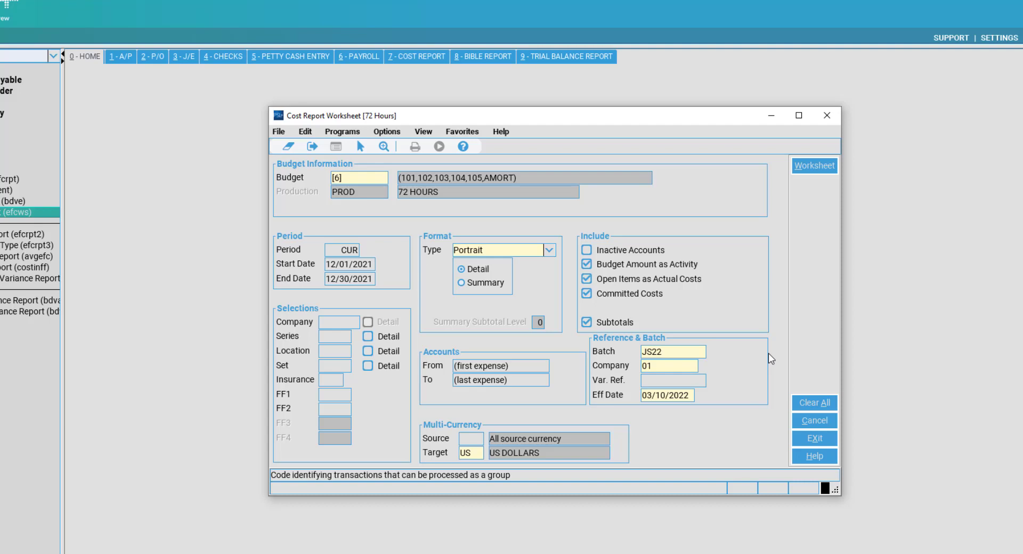
pyautogui.write('0310')
pyautogui.press('Tab')
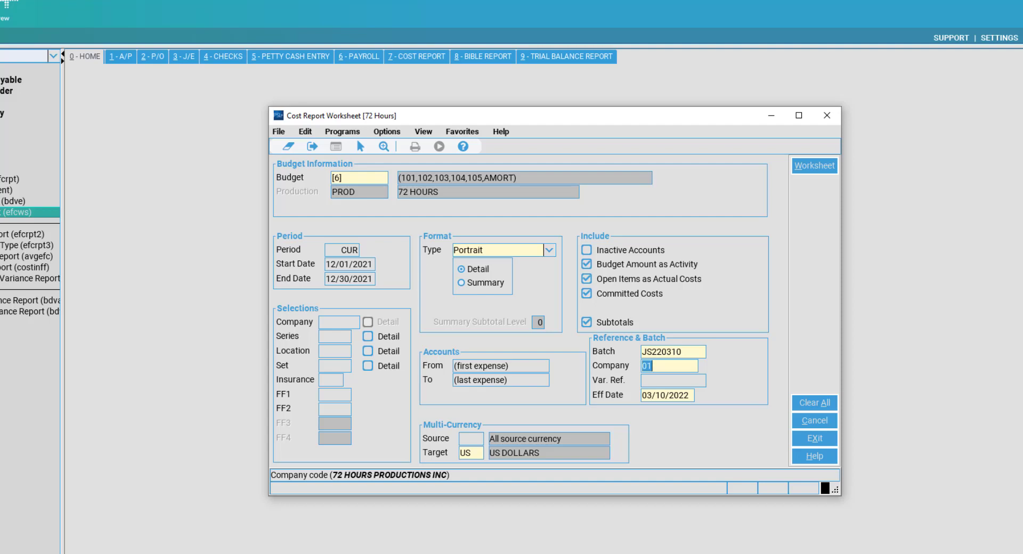
pyautogui.click(673, 380)
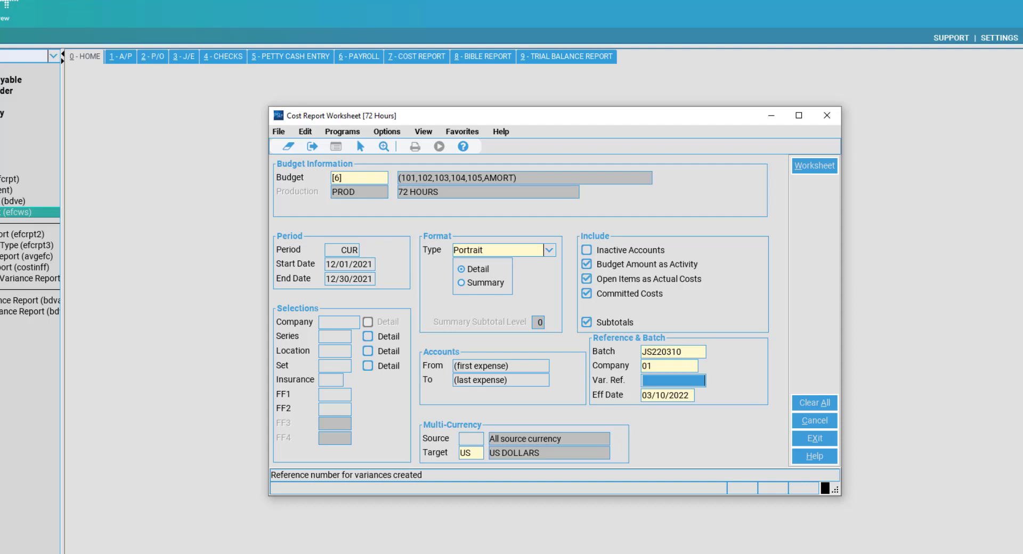
pyautogui.write('1000')
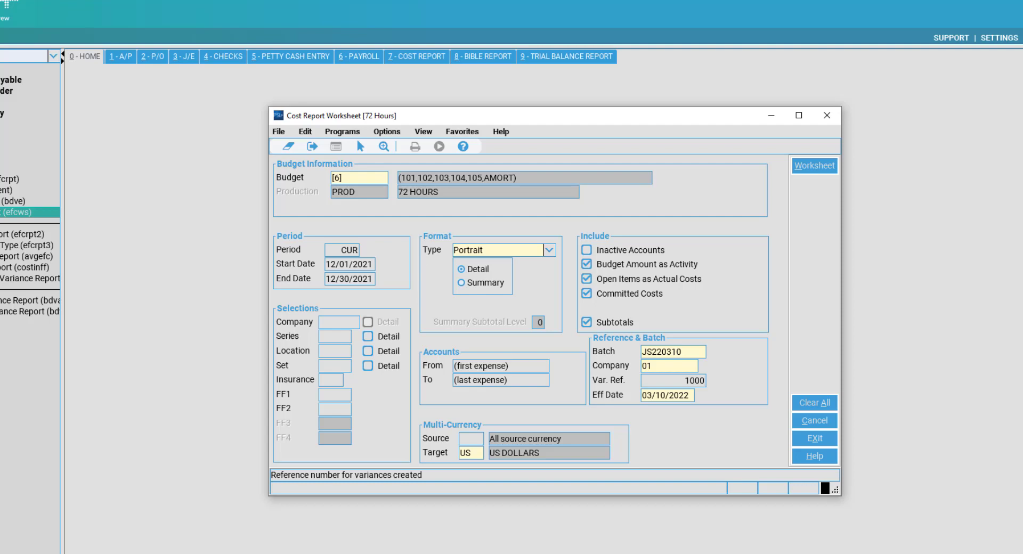
pyautogui.write('12')
pyautogui.press('BackSpace')
pyautogui.press('BackSpace')
pyautogui.press('BackSpace')
pyautogui.press('BackSpace')
pyautogui.press('BackSpace')
pyautogui.press('BackSpace')
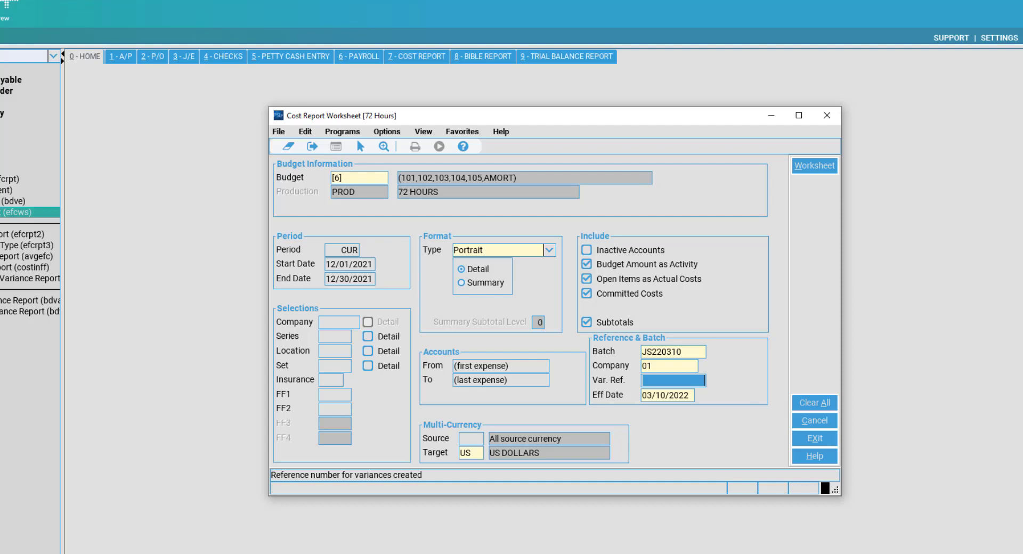
pyautogui.click(463, 438)
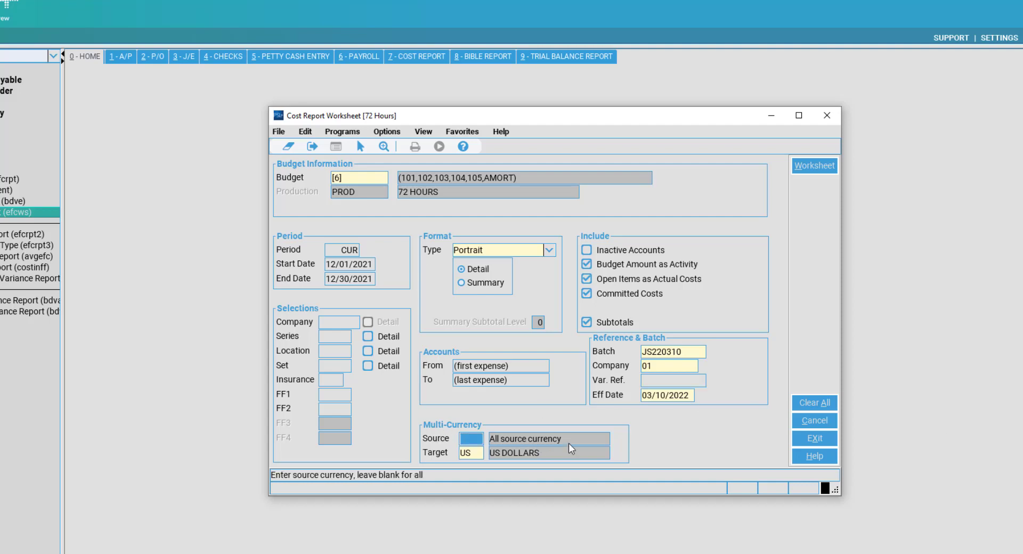
pyautogui.write('US')
pyautogui.press('Tab')
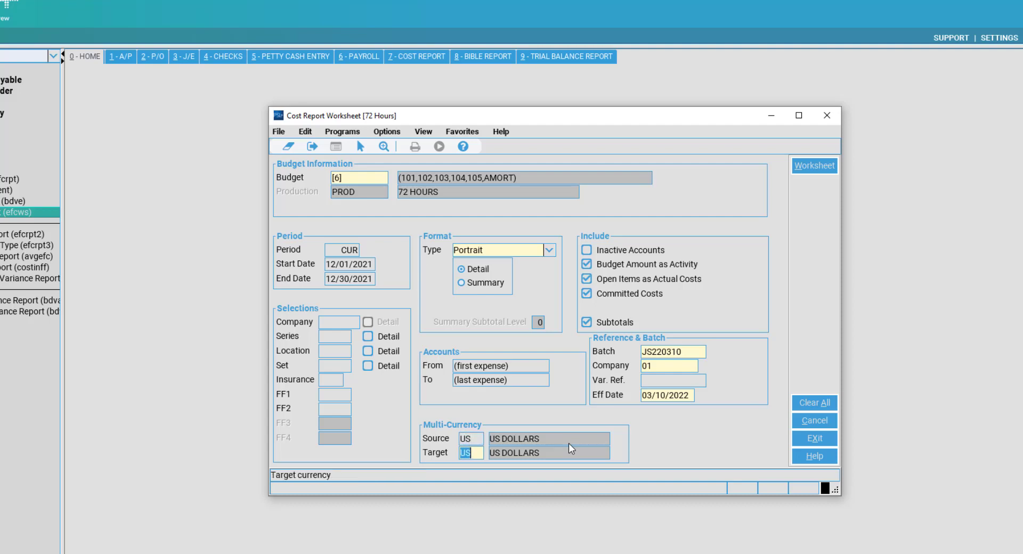
pyautogui.write('CD')
pyautogui.press('Tab')
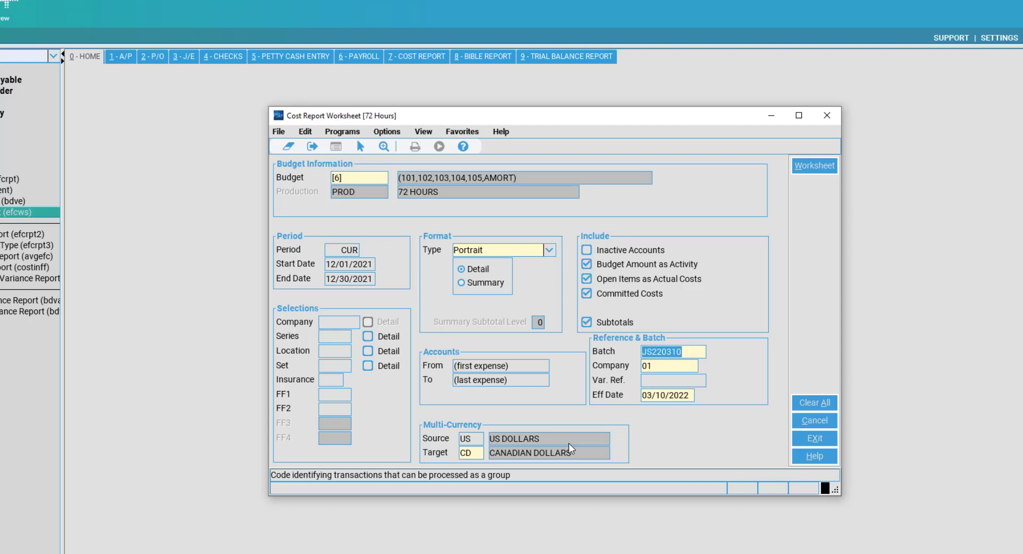
pyautogui.click(478, 439)
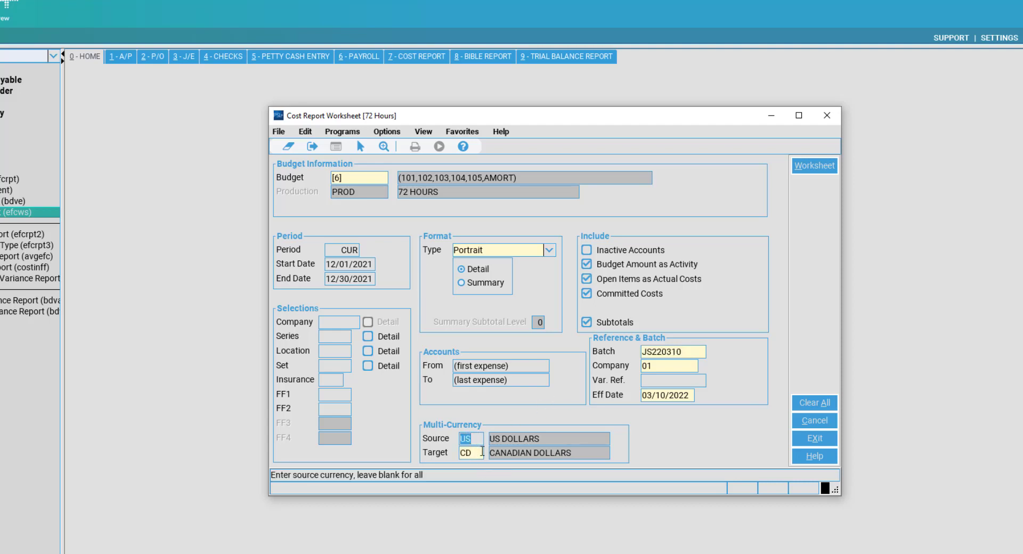
pyautogui.click(481, 452)
pyautogui.click(480, 438)
pyautogui.press('Delete')
pyautogui.press('Tab')
pyautogui.write('US')
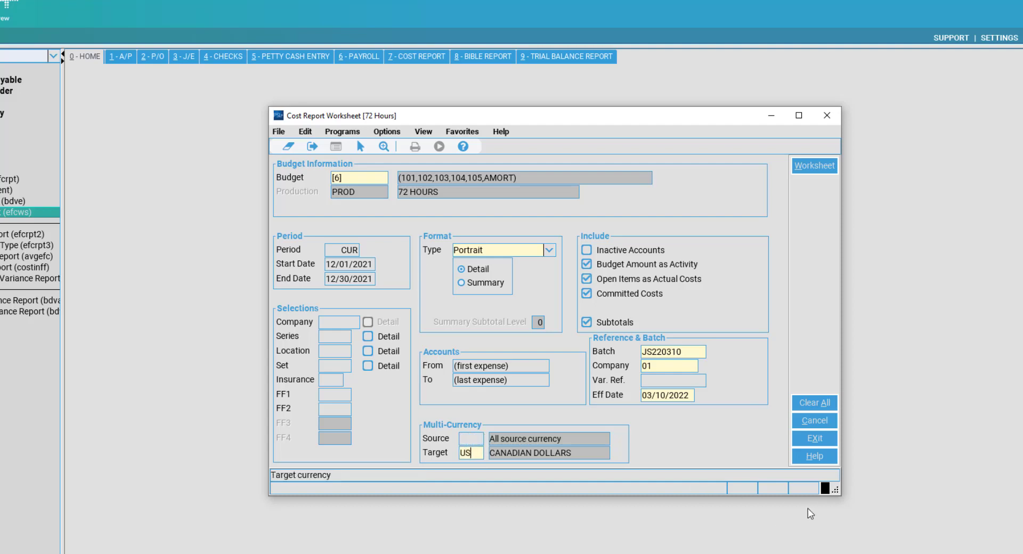
pyautogui.press('Tab')
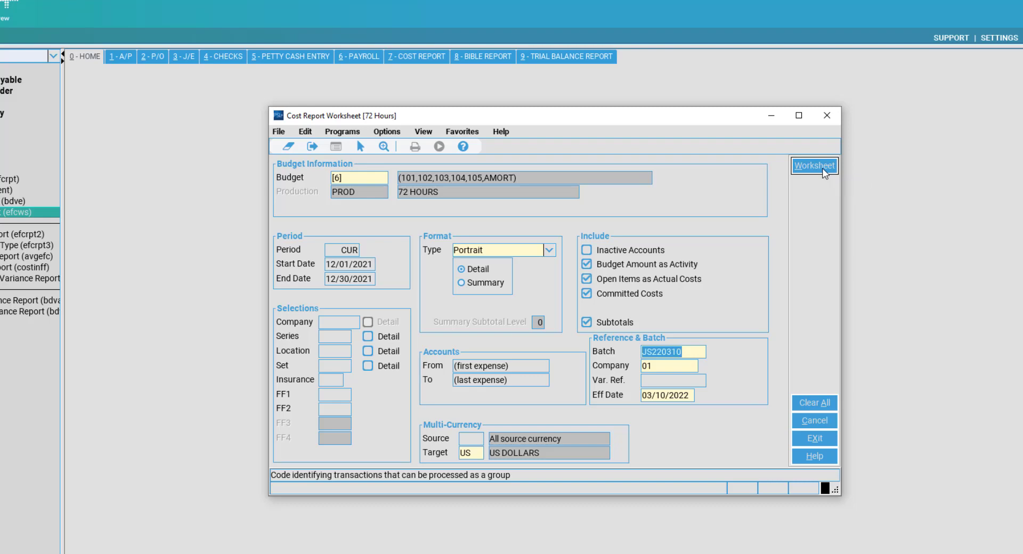
# Open the 72 Hours EFC worksheet and enter 7,464 as Script Printing's (1108-000) estimated final cost.
pyautogui.click(823, 171)
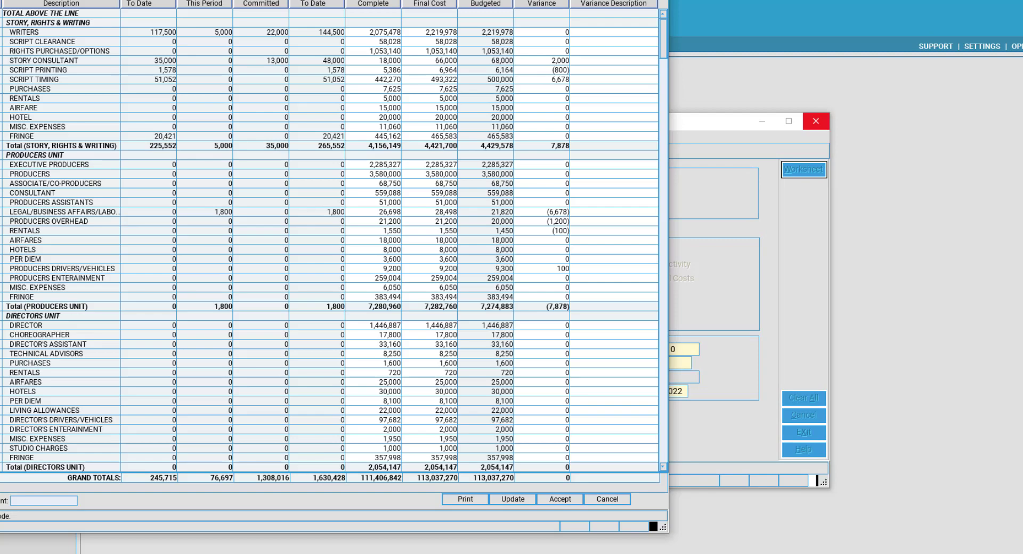
pyautogui.moveTo(469, 1); pyautogui.dragTo(721, 3)
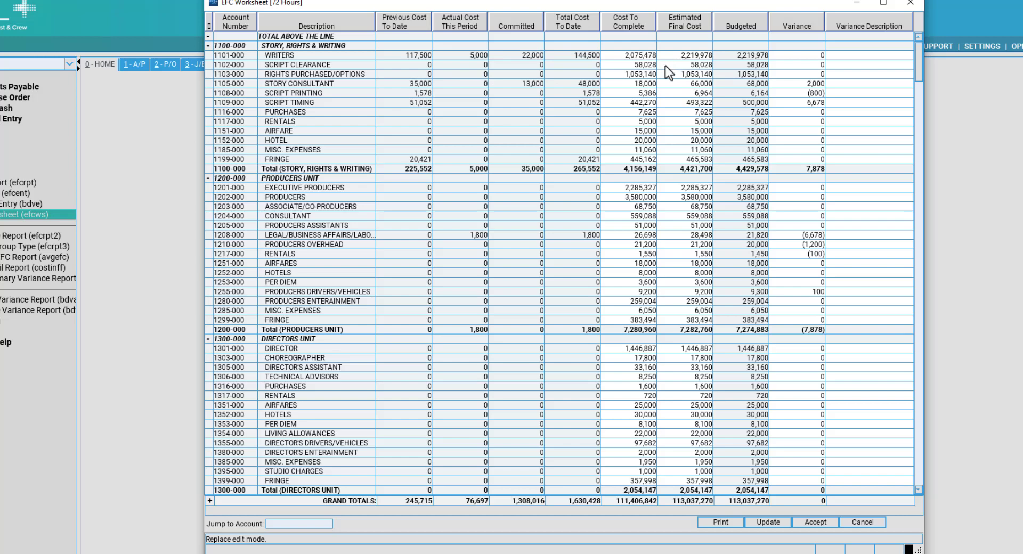
pyautogui.click(640, 57)
pyautogui.click(703, 53)
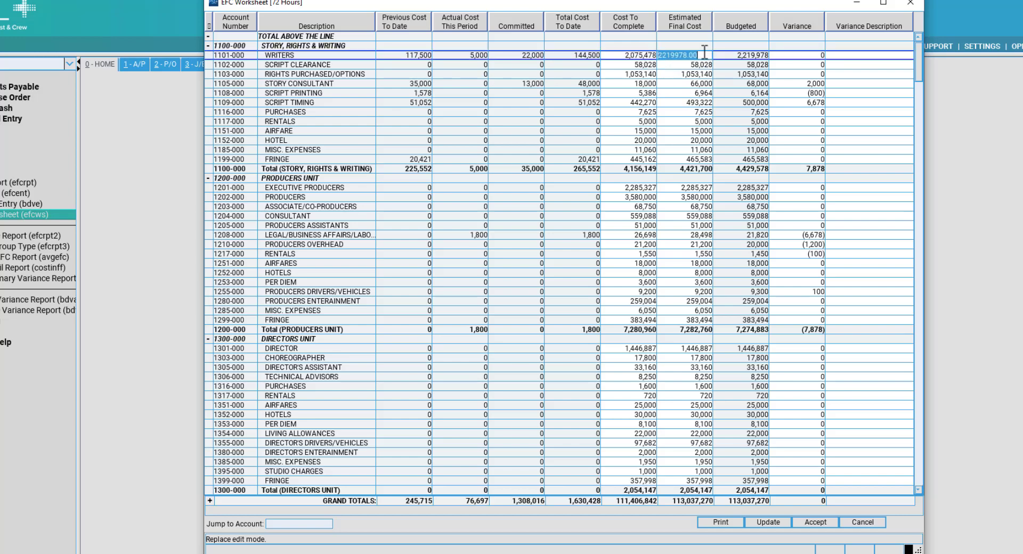
pyautogui.click(797, 55)
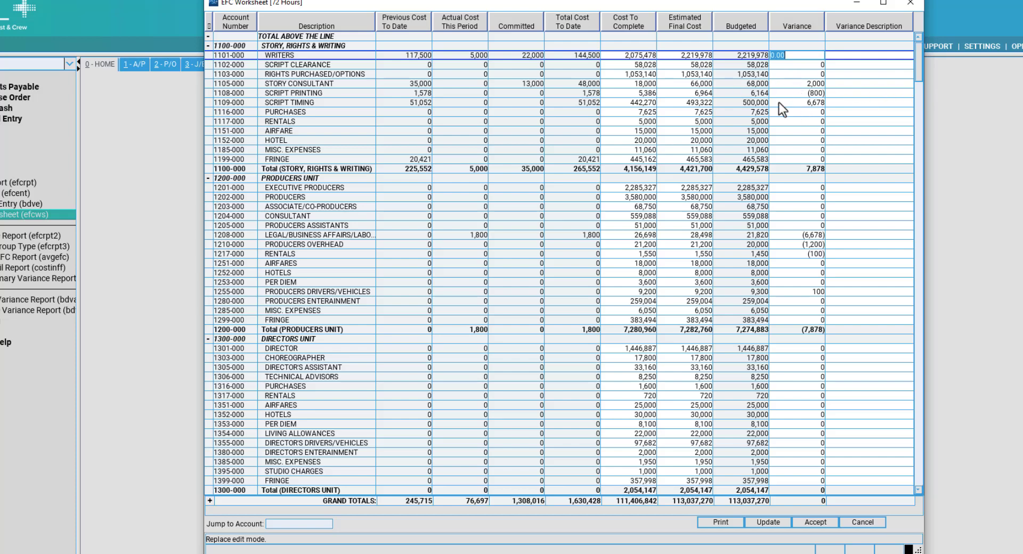
pyautogui.click(349, 104)
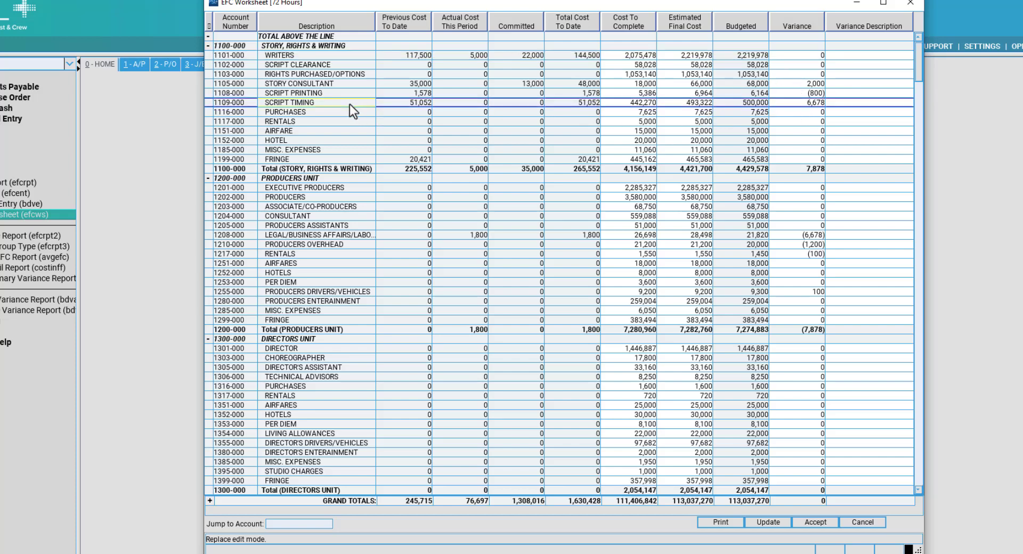
pyautogui.click(288, 96)
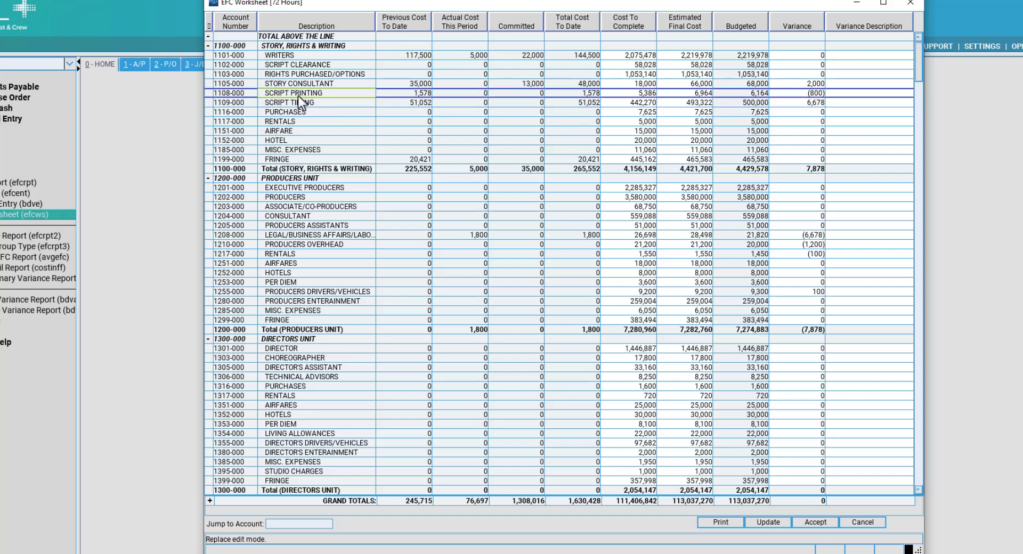
pyautogui.click(708, 89)
pyautogui.click(789, 93)
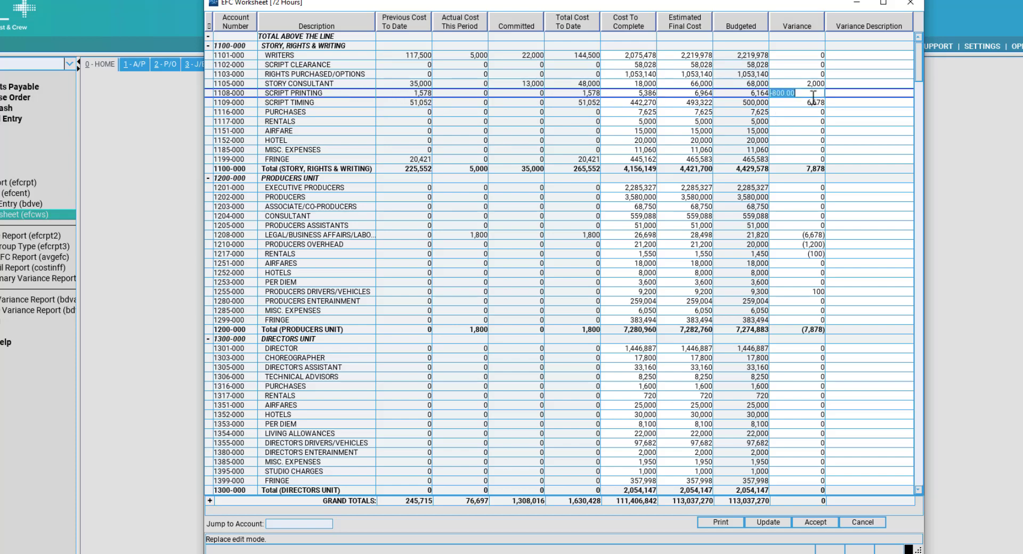
pyautogui.click(684, 95)
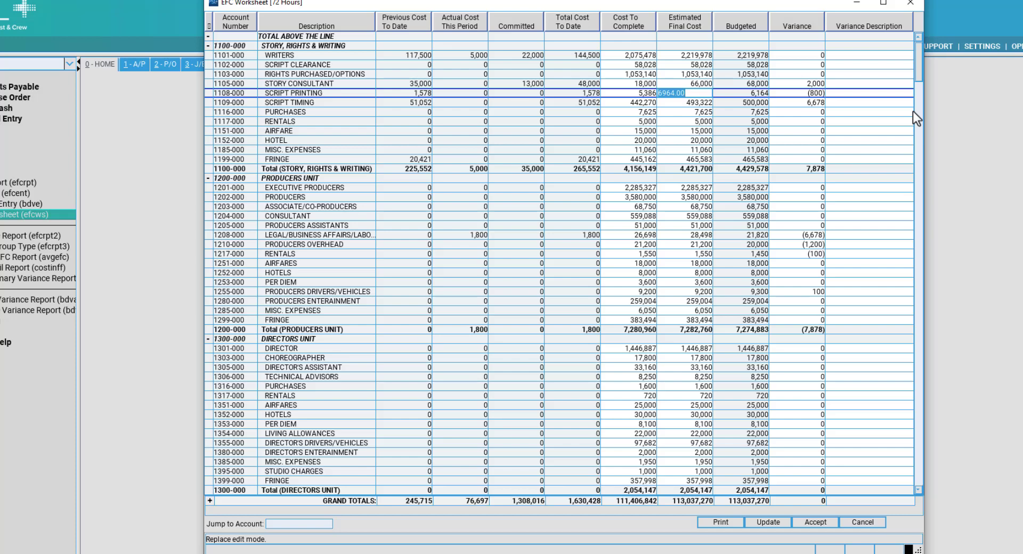
pyautogui.write('7464.000')
# Commit the 7,464 estimate and enter a 1,000 variance on Script Printing.
pyautogui.press('Tab')
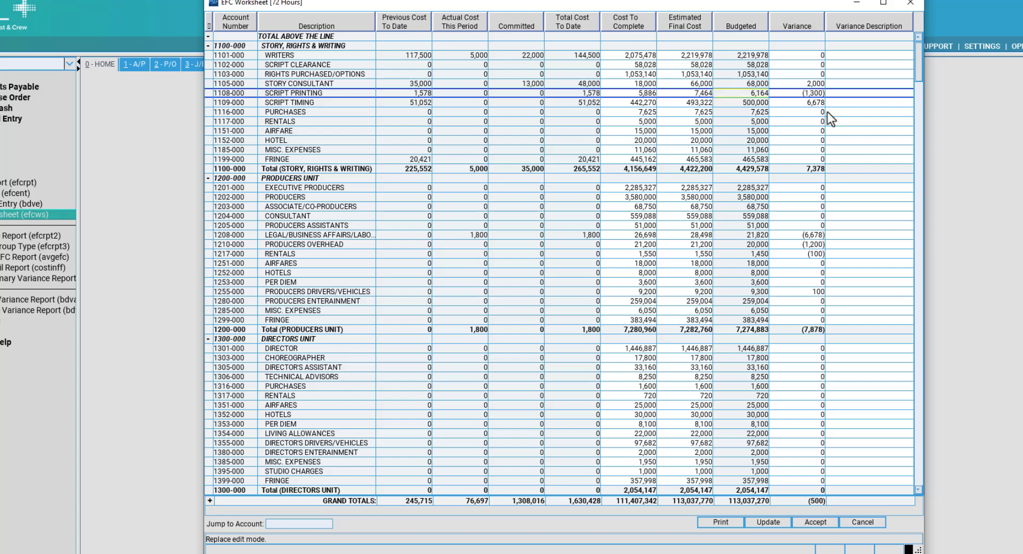
pyautogui.click(800, 93)
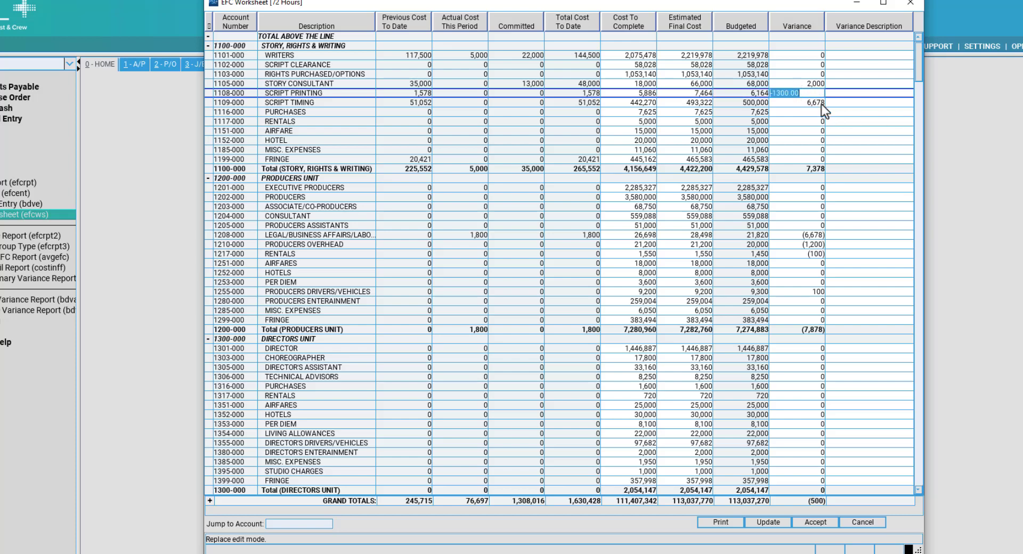
pyautogui.click(692, 92)
pyautogui.click(693, 92)
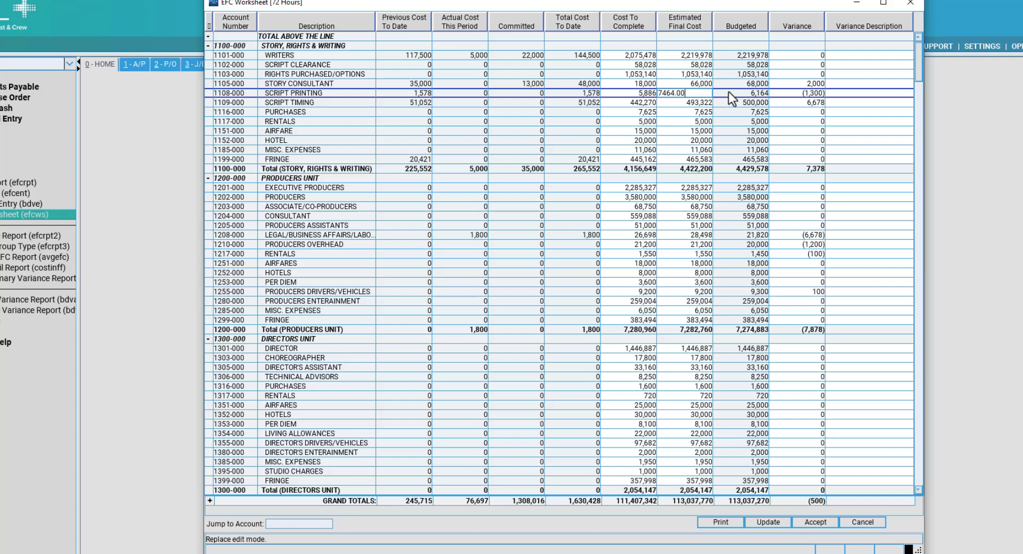
pyautogui.click(796, 92)
pyautogui.click(693, 93)
pyautogui.click(792, 94)
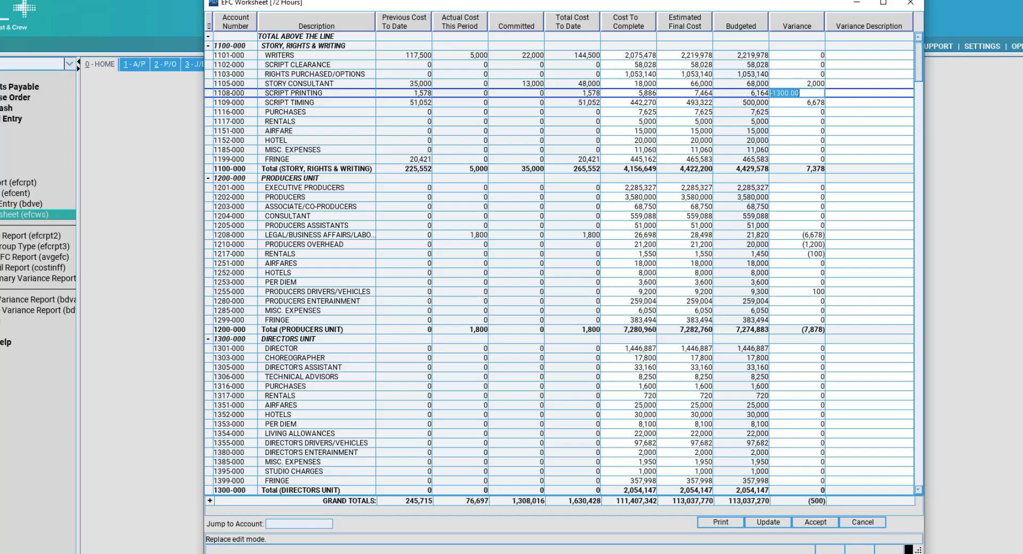
pyautogui.write('1000.00')
pyautogui.press('Tab')
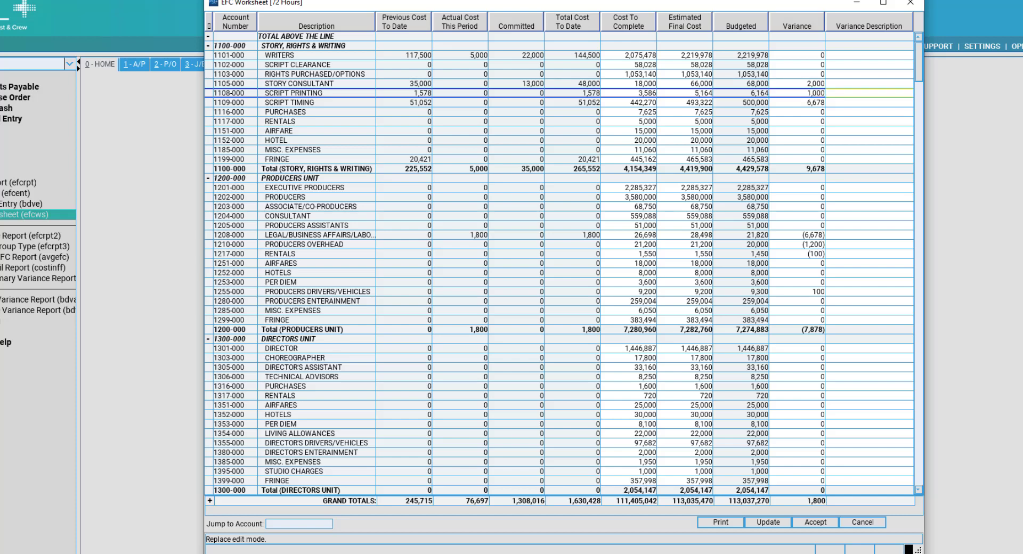
# Keep Story Consultant's 2,000 variance and describe Script Printing's variance as 'EXTRA PRINT COST'.
pyautogui.click(746, 93)
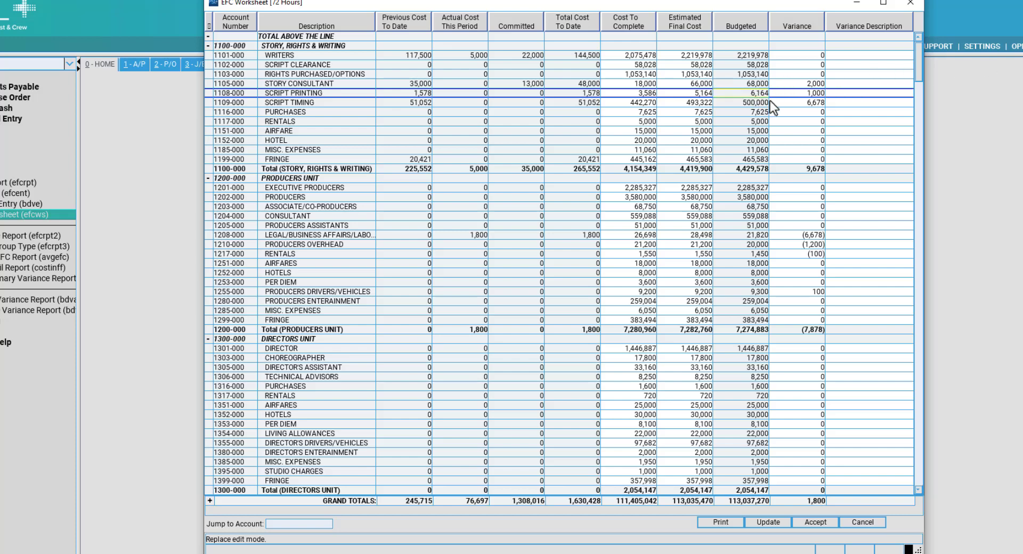
pyautogui.click(773, 102)
pyautogui.click(813, 94)
pyautogui.click(701, 92)
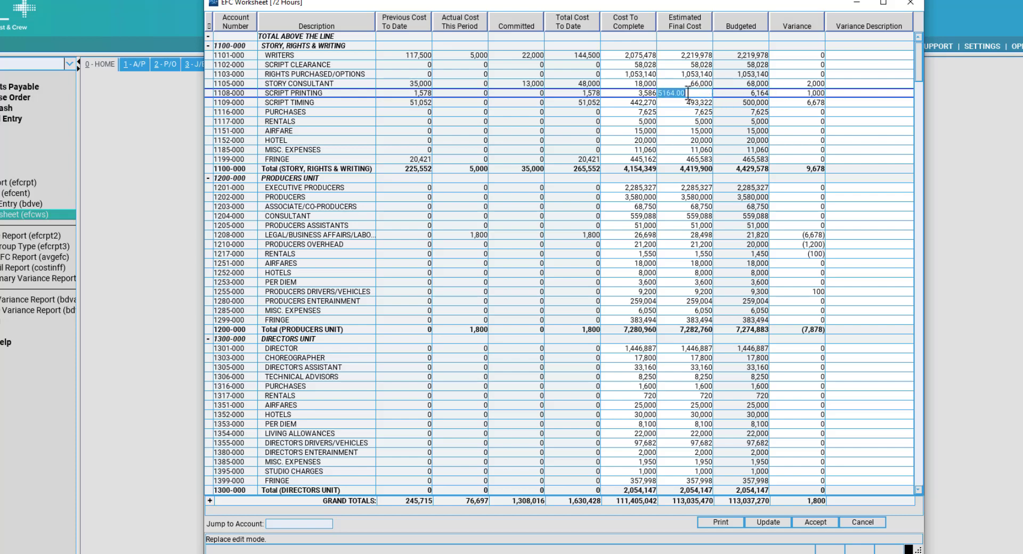
pyautogui.click(682, 93)
pyautogui.moveTo(702, 93); pyautogui.dragTo(645, 91)
pyautogui.click(810, 84)
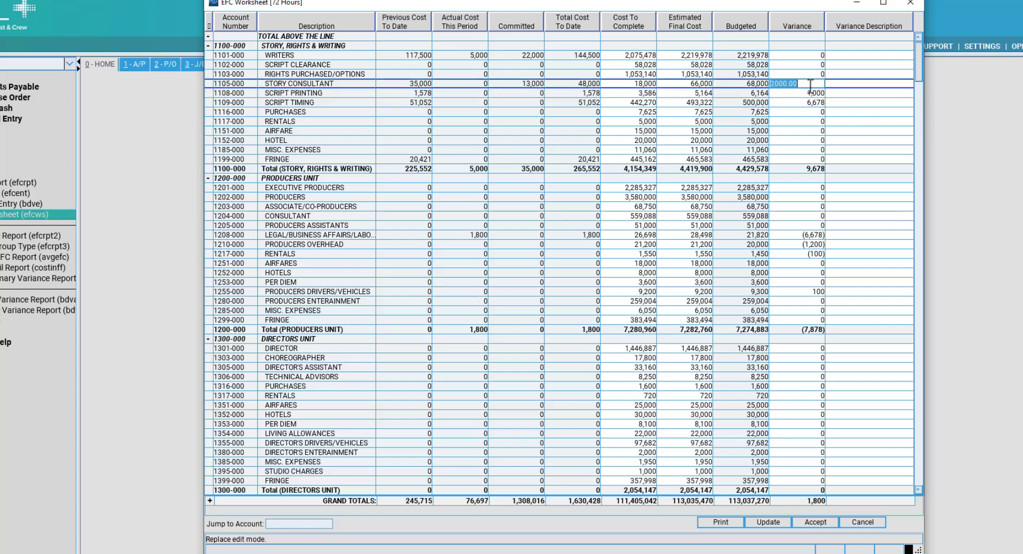
pyautogui.click(807, 93)
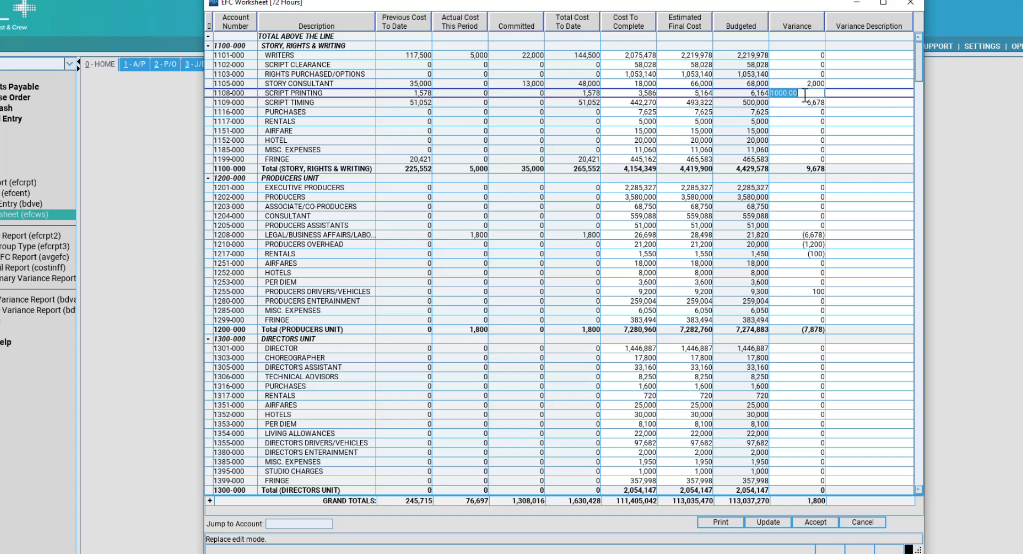
pyautogui.click(693, 83)
pyautogui.click(797, 94)
pyautogui.click(879, 93)
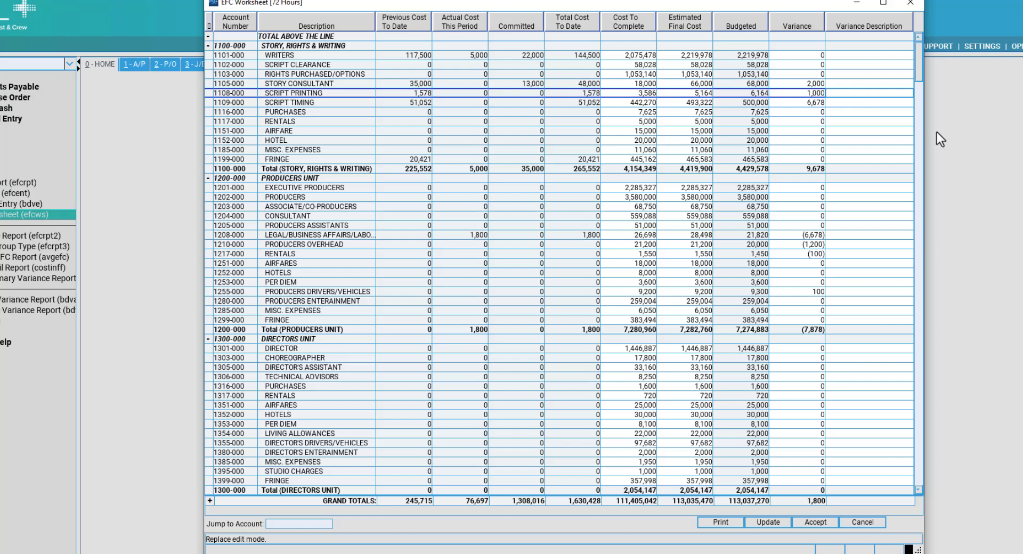
pyautogui.write('EXTRA PRINT COST')
pyautogui.click(391, 112)
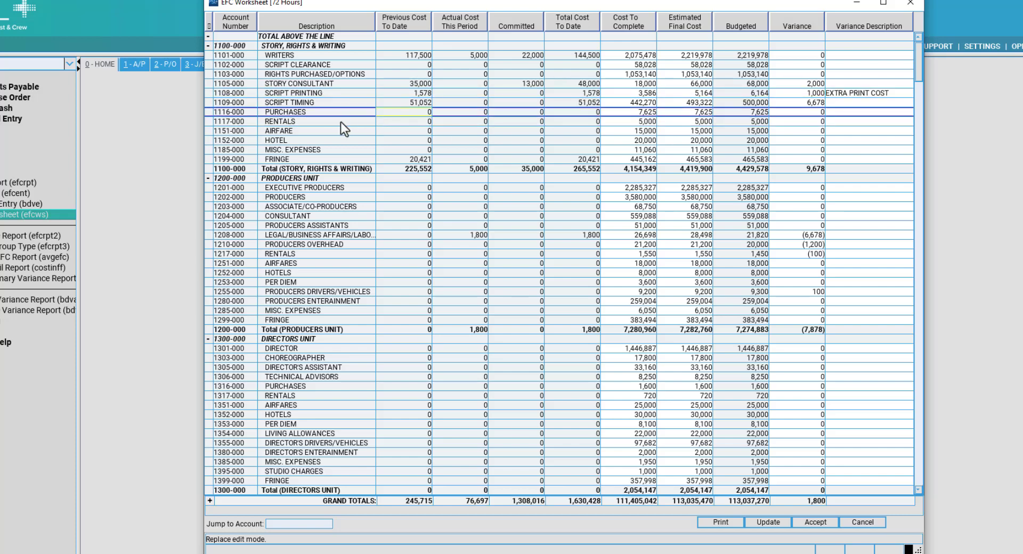
# Enter 10,625 as PURCHASES' estimated final cost and describe its variance as 'MORE PURCHASES'.
pyautogui.click(344, 111)
pyautogui.click(706, 115)
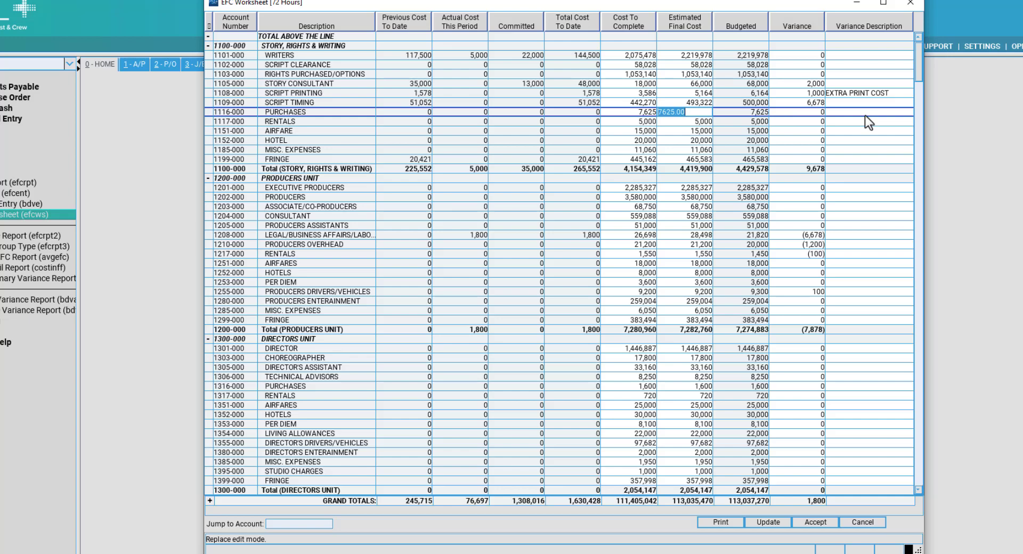
pyautogui.write('10625.00')
pyautogui.press('Tab')
pyautogui.press('Tab')
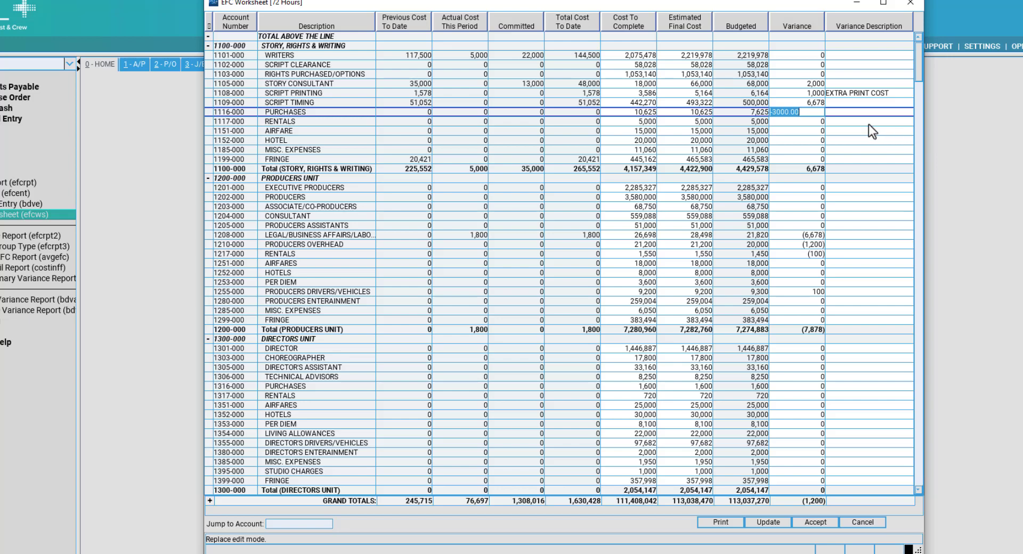
pyautogui.press('Tab')
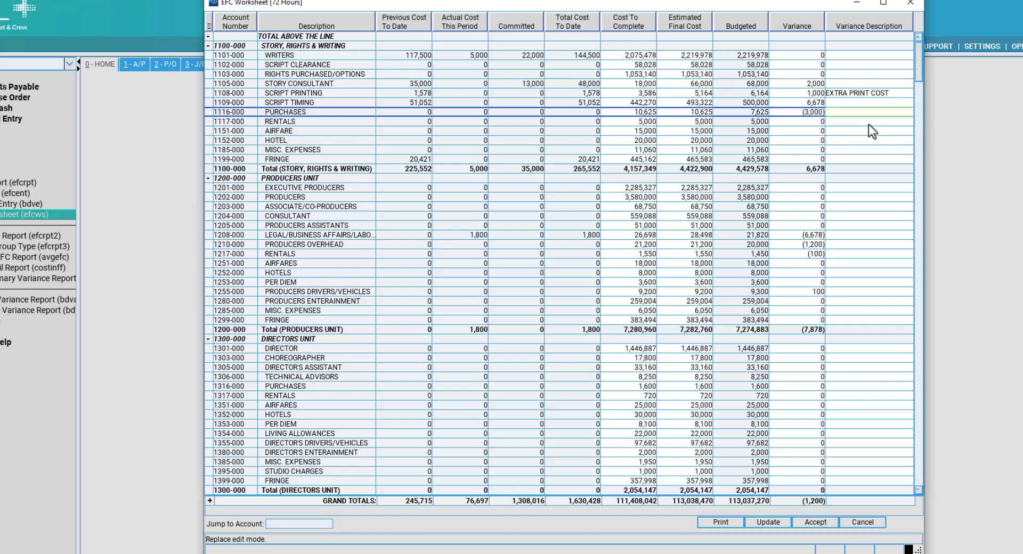
pyautogui.write('MORE PURCHASES')
pyautogui.click(858, 100)
# Scroll through the worksheet to check the AIRFARES variance value.
pyautogui.scroll(-2, 840, 189)
pyautogui.scroll(2, 839, 189)
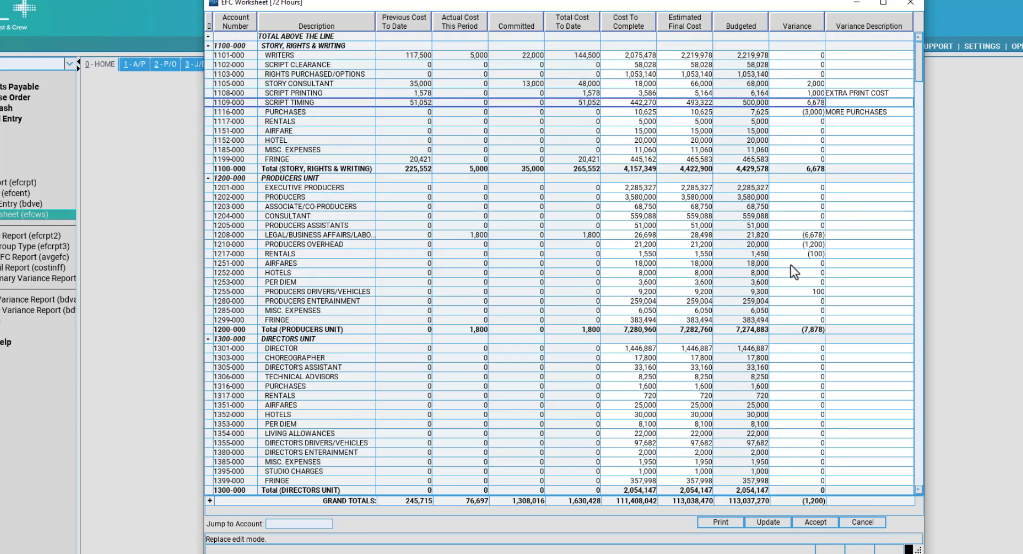
pyautogui.scroll(-18, 794, 276)
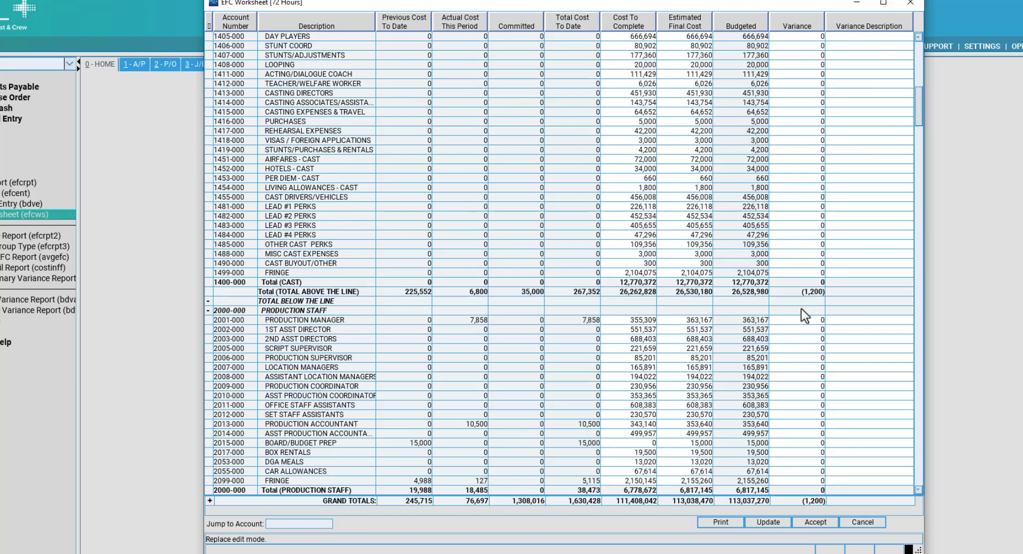
pyautogui.click(801, 309)
pyautogui.scroll(18, 801, 313)
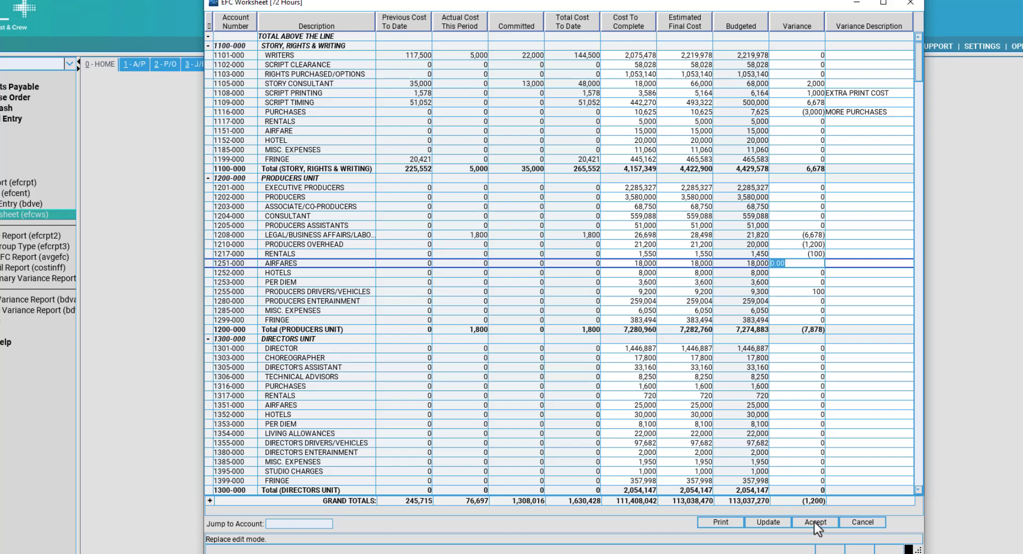
# Accept the worksheet, acknowledge the variances placed in reference 195, and close the Cost Report Worksheet.
pyautogui.click(814, 522)
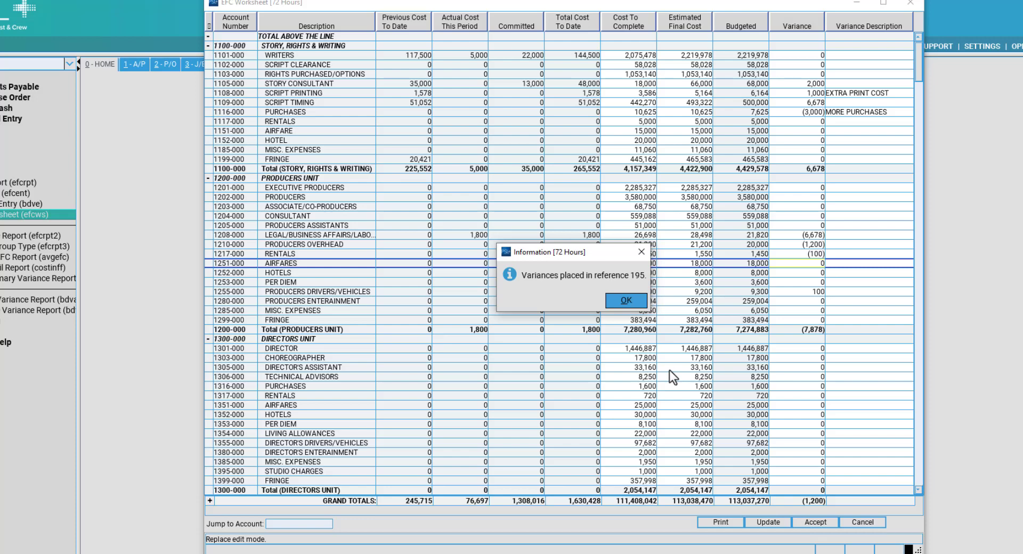
pyautogui.click(624, 300)
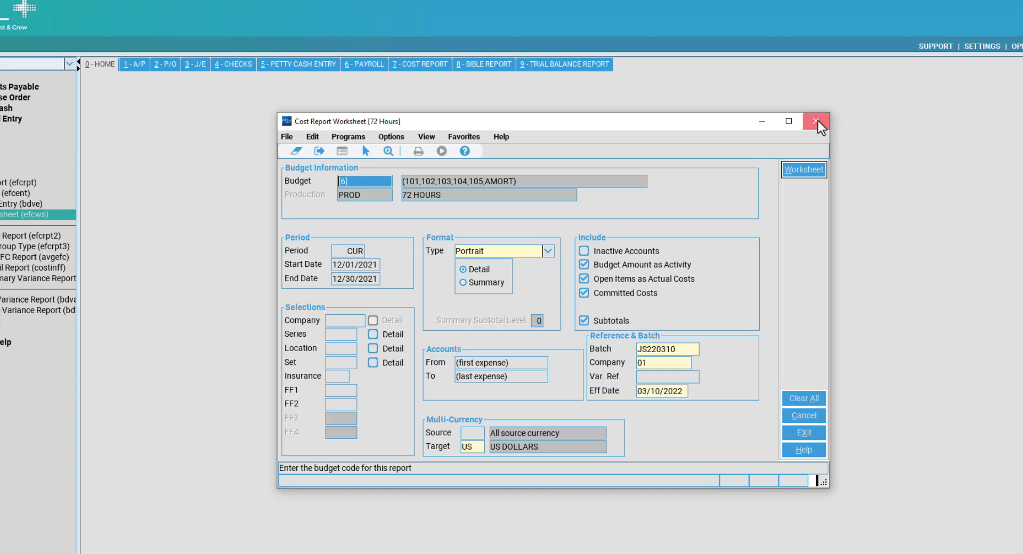
pyautogui.click(817, 120)
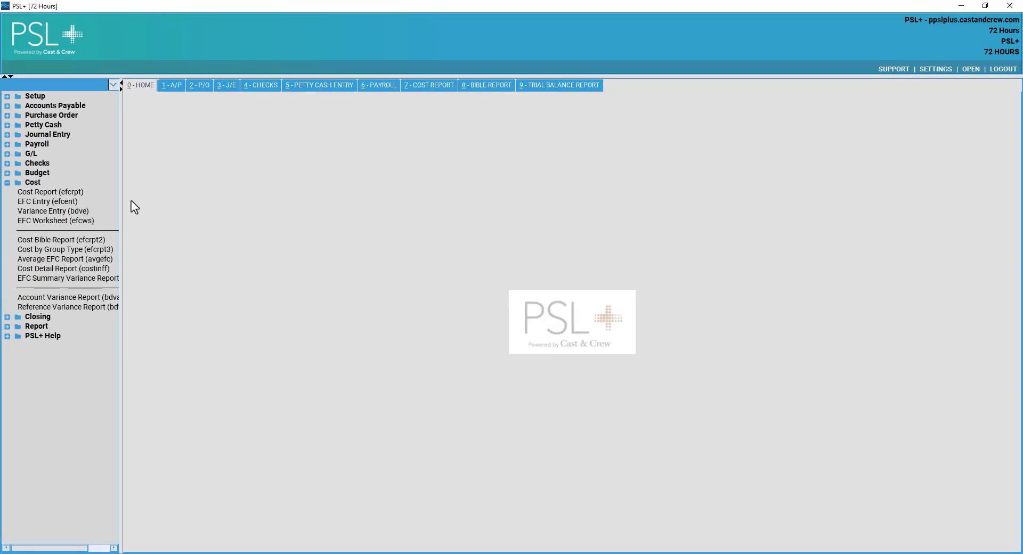
# Launch Variance Entry (bdve) from the Cost tree.
pyautogui.click(86, 210)
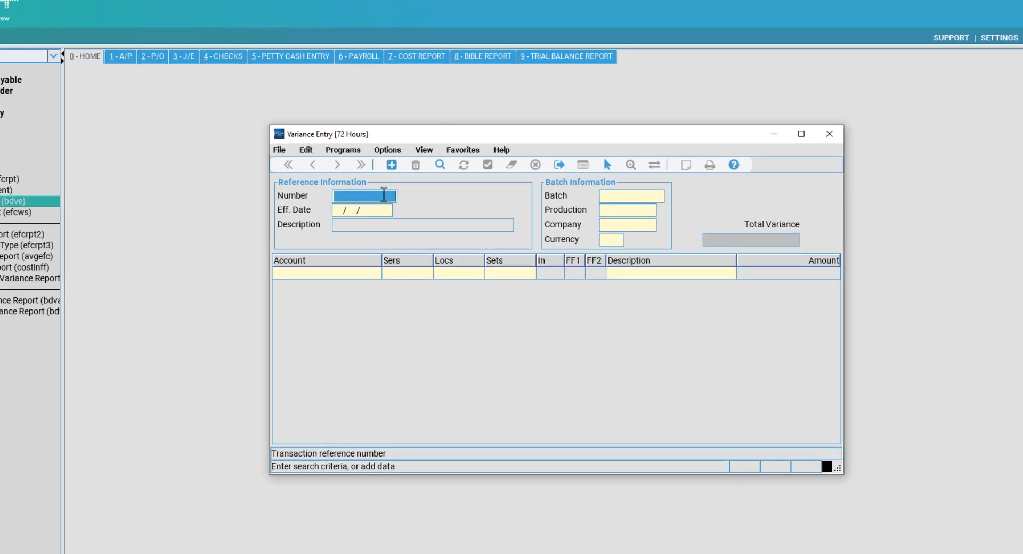
# Look up existing variance references and pick reference 195, EFC Worksheet VA.
pyautogui.press('Return')
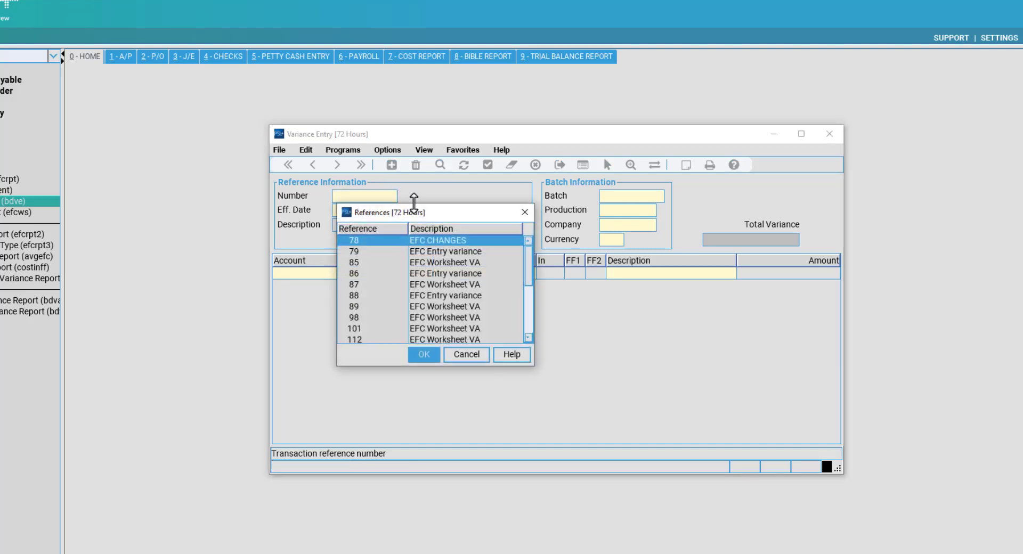
pyautogui.moveTo(528, 261); pyautogui.dragTo(535, 324)
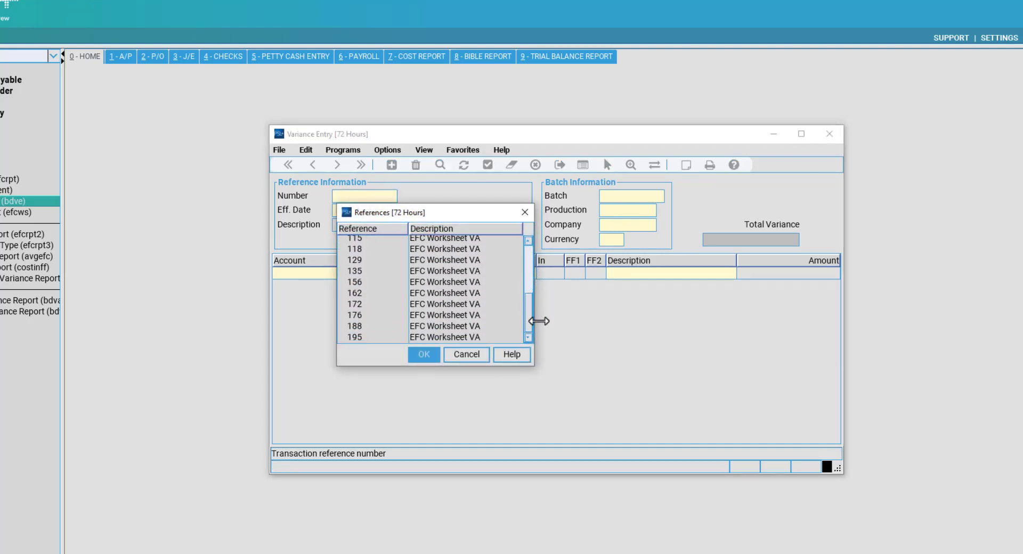
pyautogui.click(465, 338)
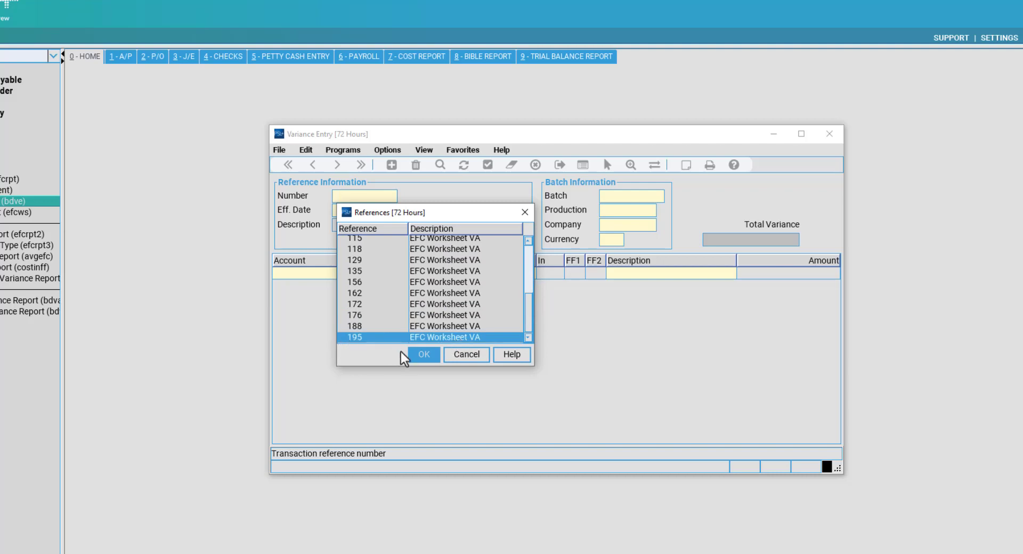
# Load reference 195, review its batch, accounts, descriptions and amounts, then close Variance Entry.
pyautogui.click(420, 360)
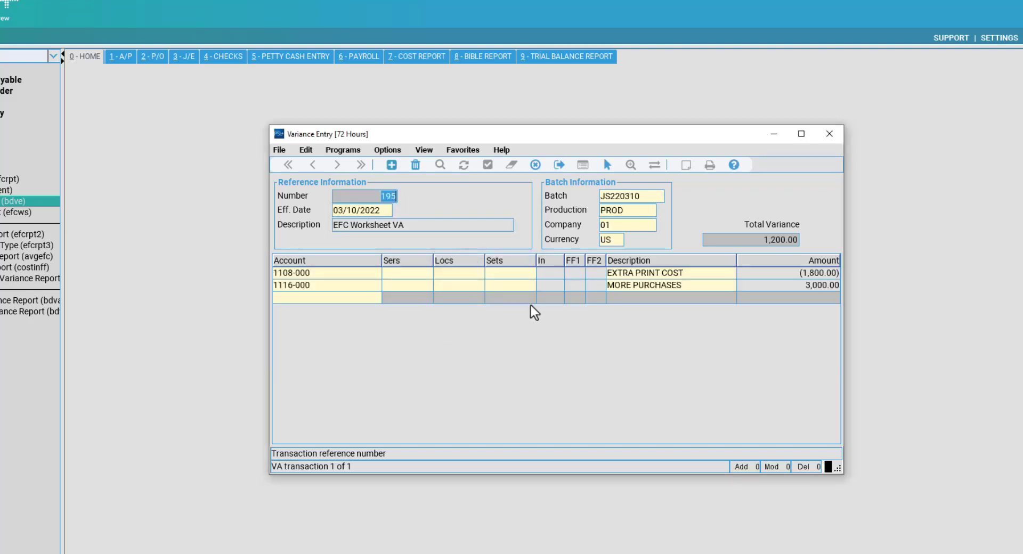
pyautogui.click(631, 195)
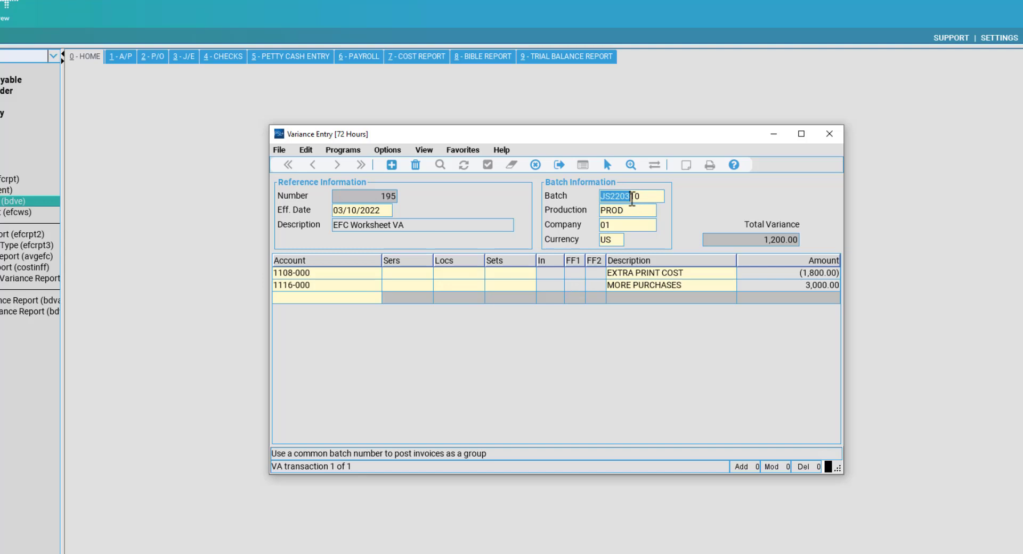
pyautogui.click(392, 274)
pyautogui.click(362, 276)
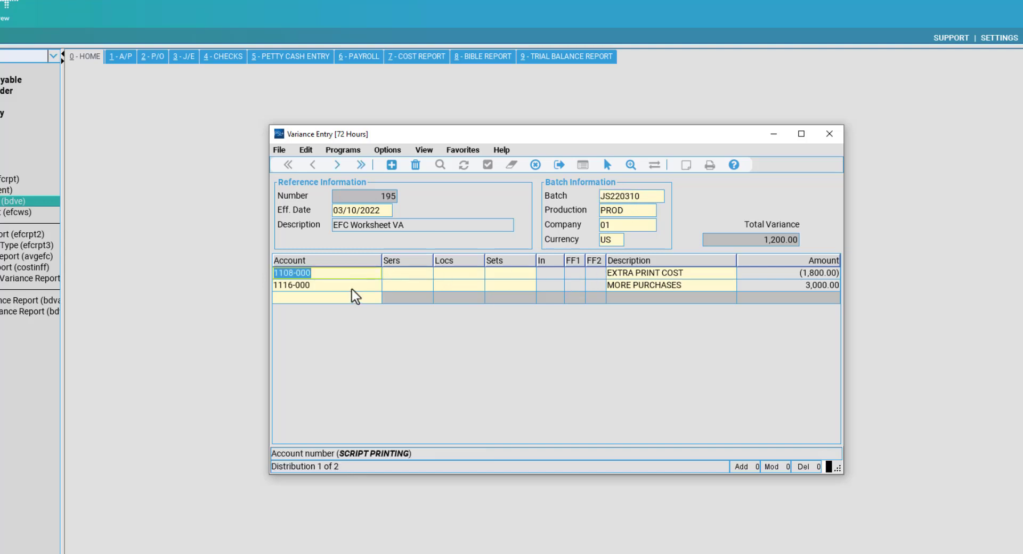
pyautogui.click(353, 283)
pyautogui.click(666, 288)
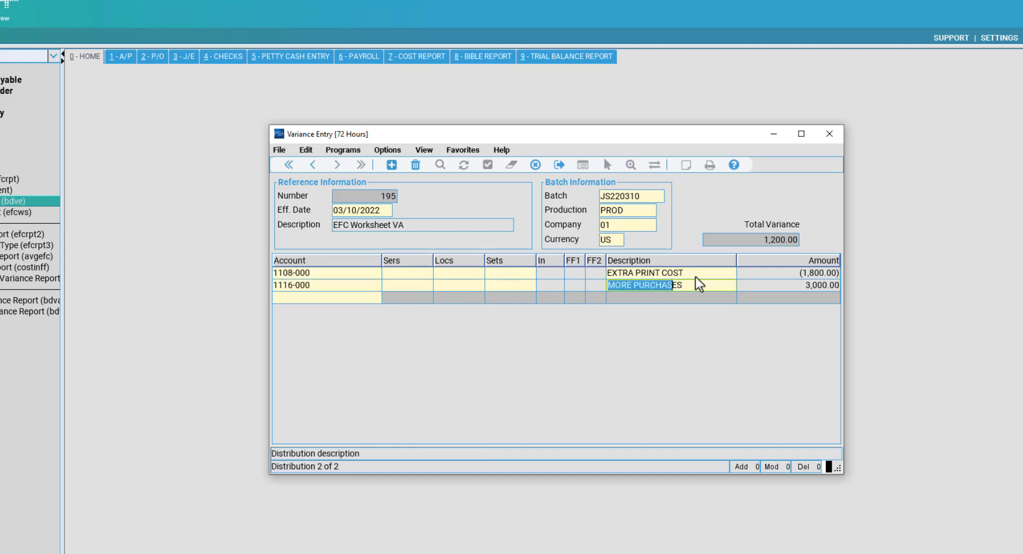
pyautogui.click(686, 275)
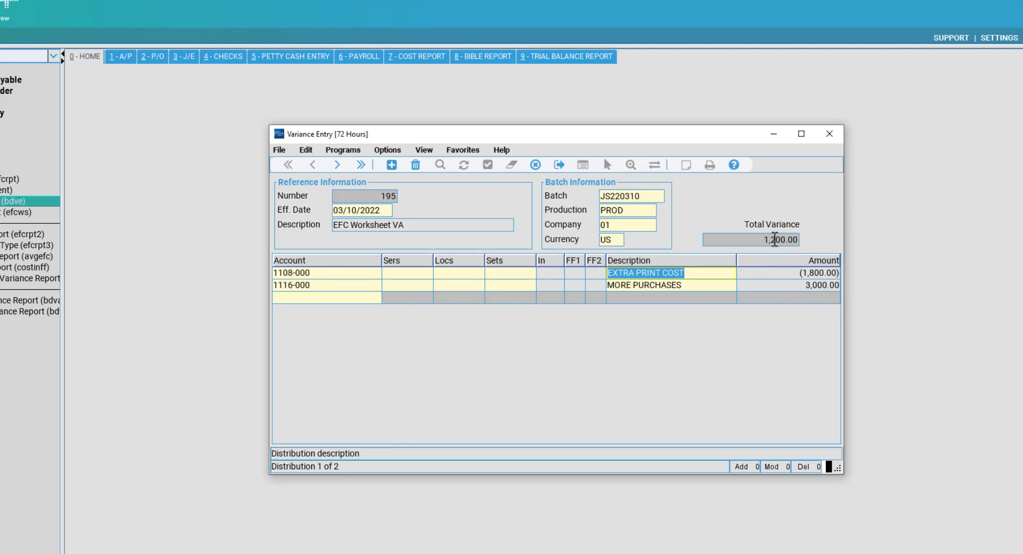
pyautogui.click(826, 285)
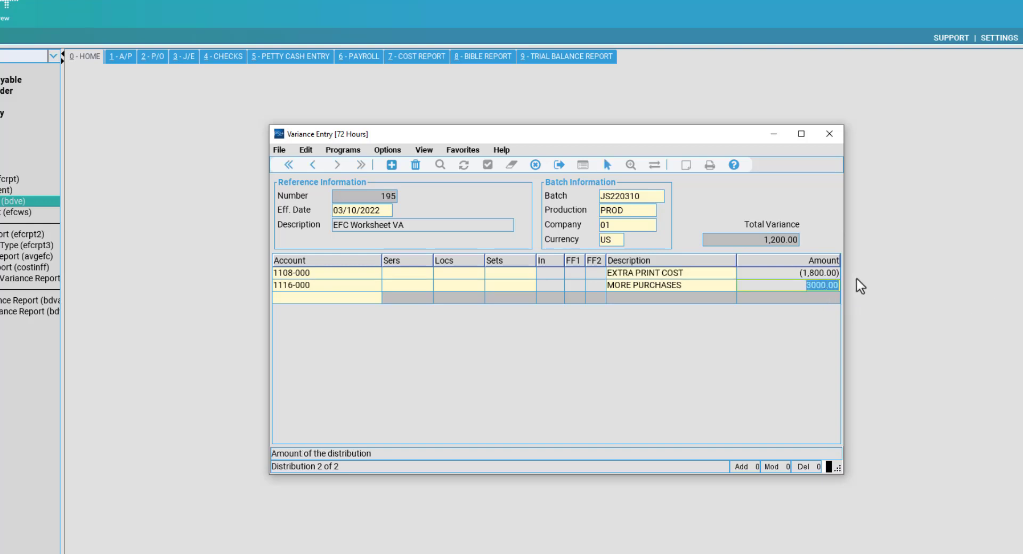
pyautogui.press('Up')
pyautogui.click(818, 285)
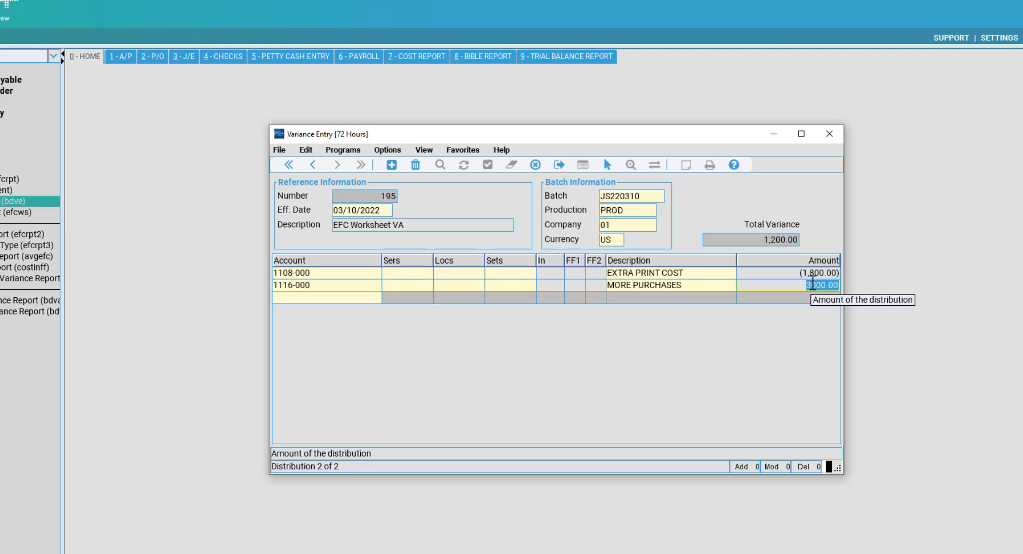
pyautogui.click(829, 134)
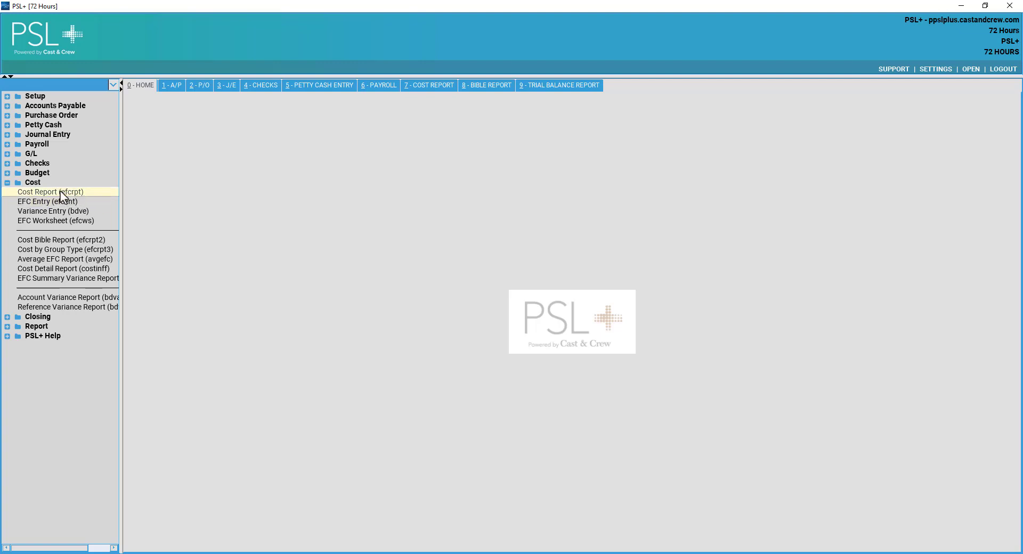
# Open the Cost Report and select budgets 101–105 and AMORT, excluding NEW.
pyautogui.click(437, 89)
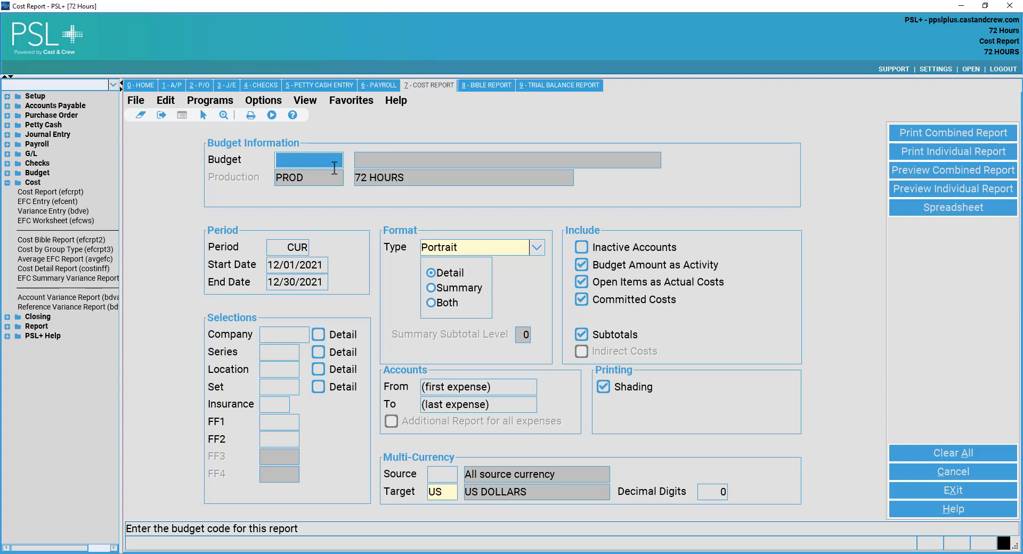
pyautogui.doubleClick(333, 158)
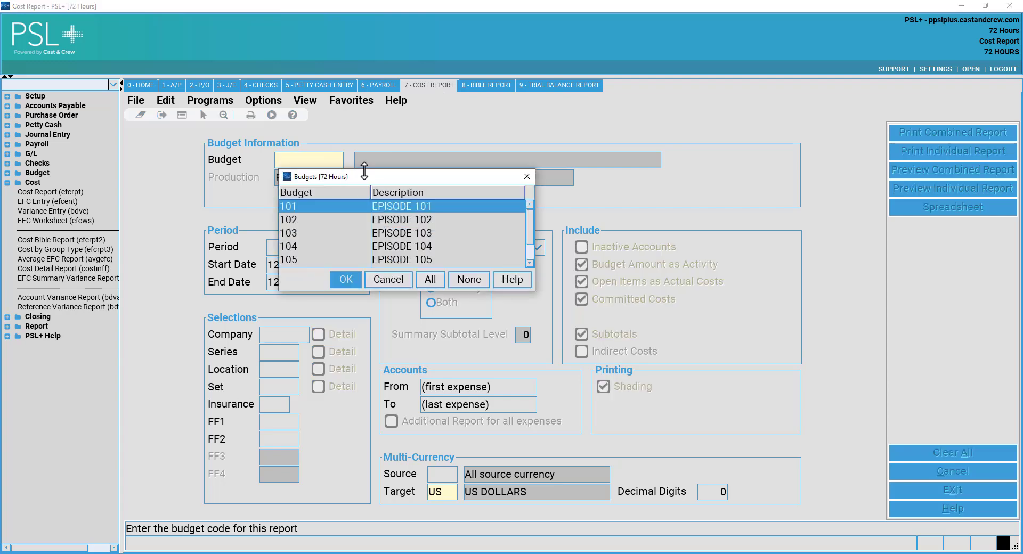
pyautogui.moveTo(372, 169); pyautogui.dragTo(373, 131)
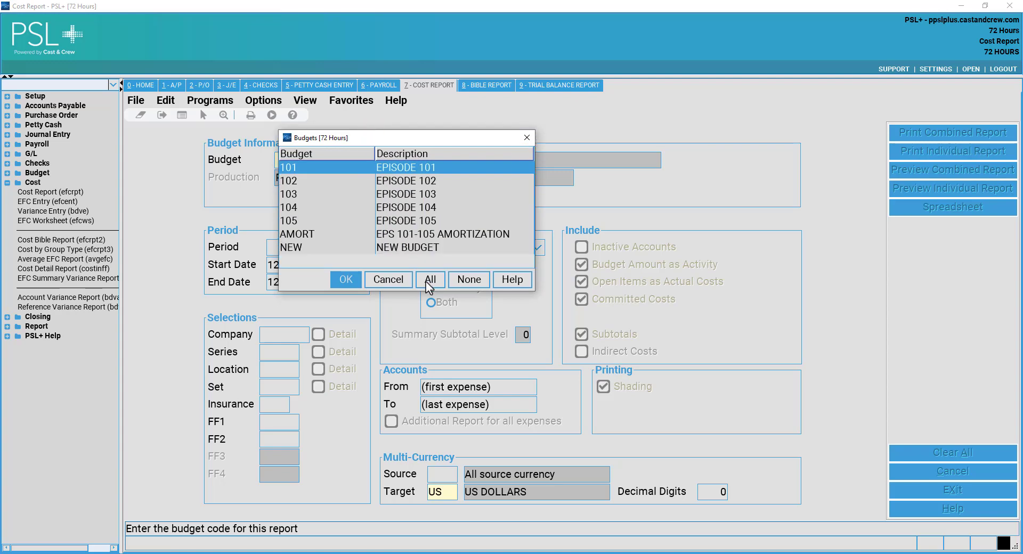
pyautogui.click(427, 277)
pyautogui.click(421, 248)
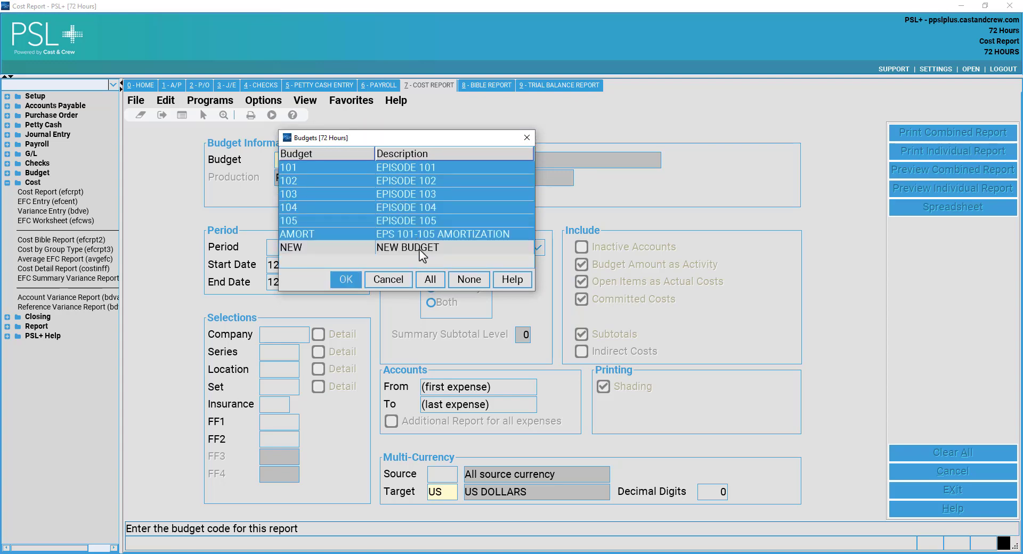
pyautogui.click(347, 280)
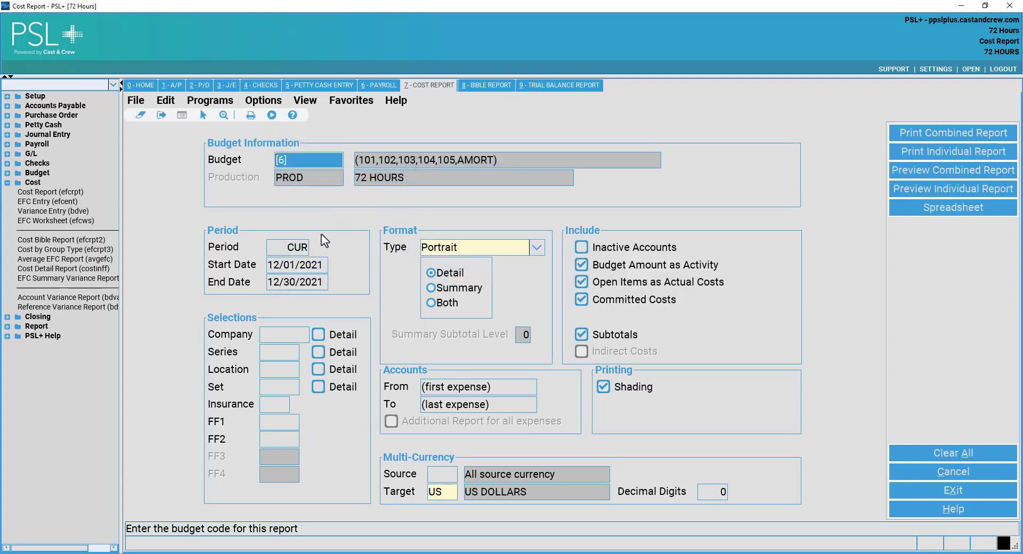
# Step past period and company, and set the report format to Both detail and summary.
pyautogui.click(299, 247)
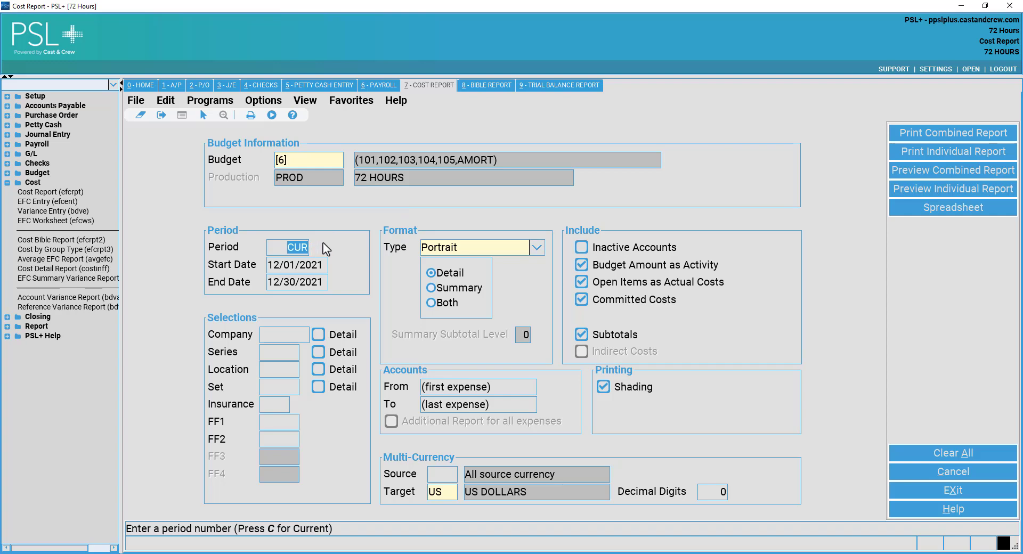
pyautogui.click(296, 337)
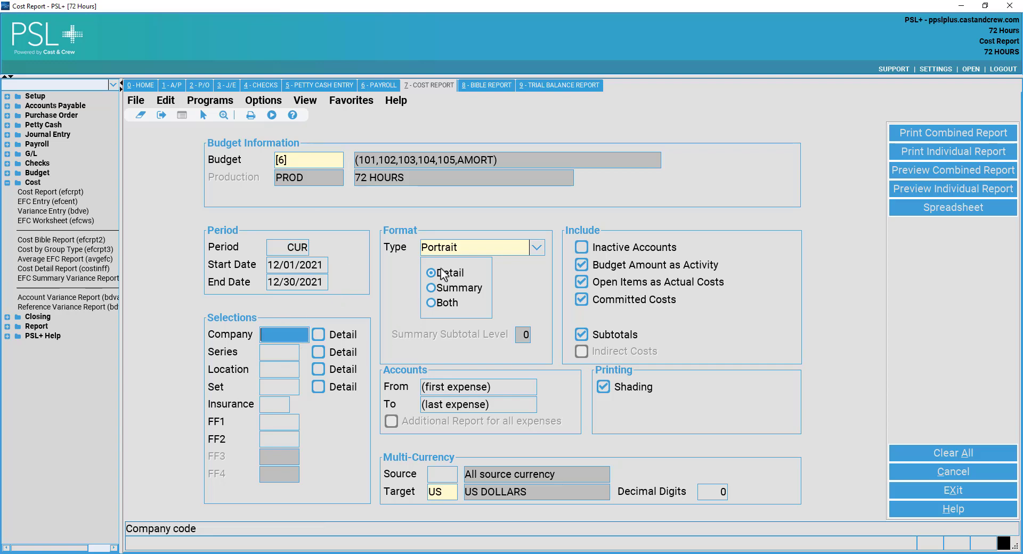
pyautogui.click(475, 248)
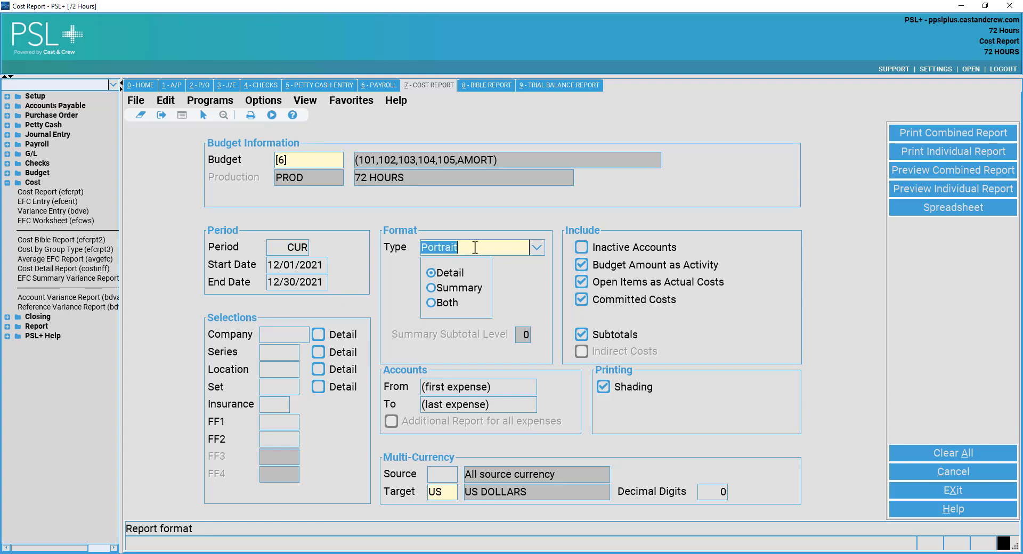
pyautogui.click(478, 277)
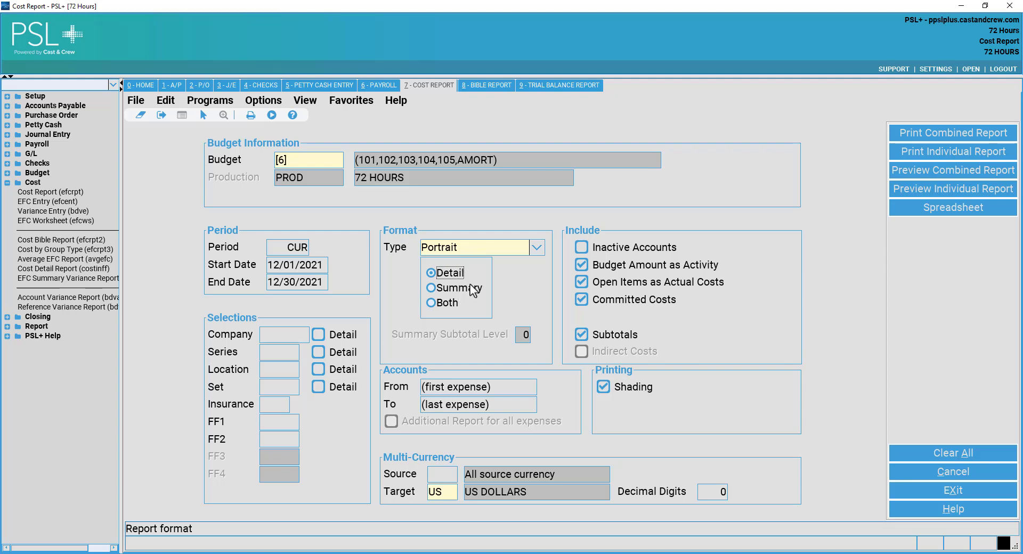
pyautogui.click(467, 292)
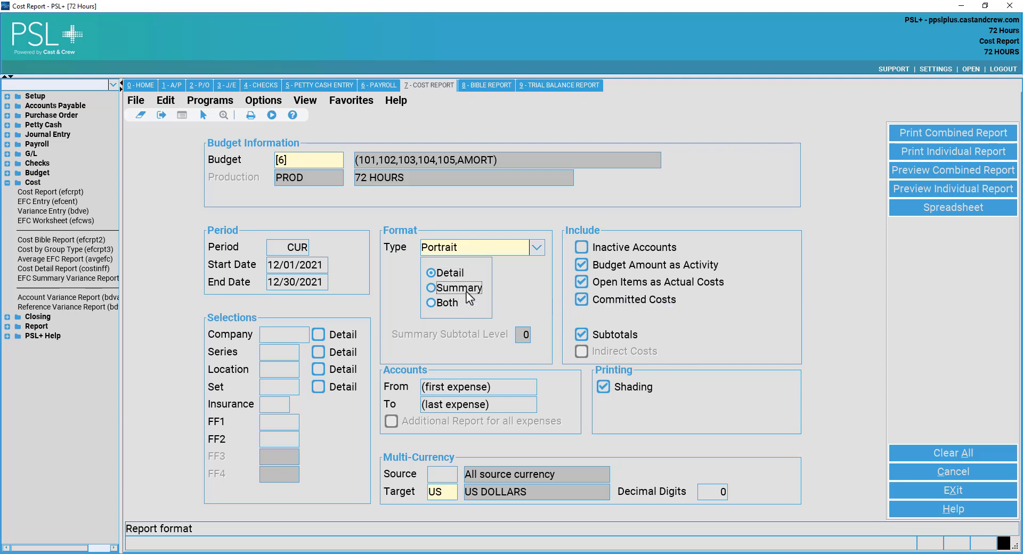
pyautogui.click(454, 307)
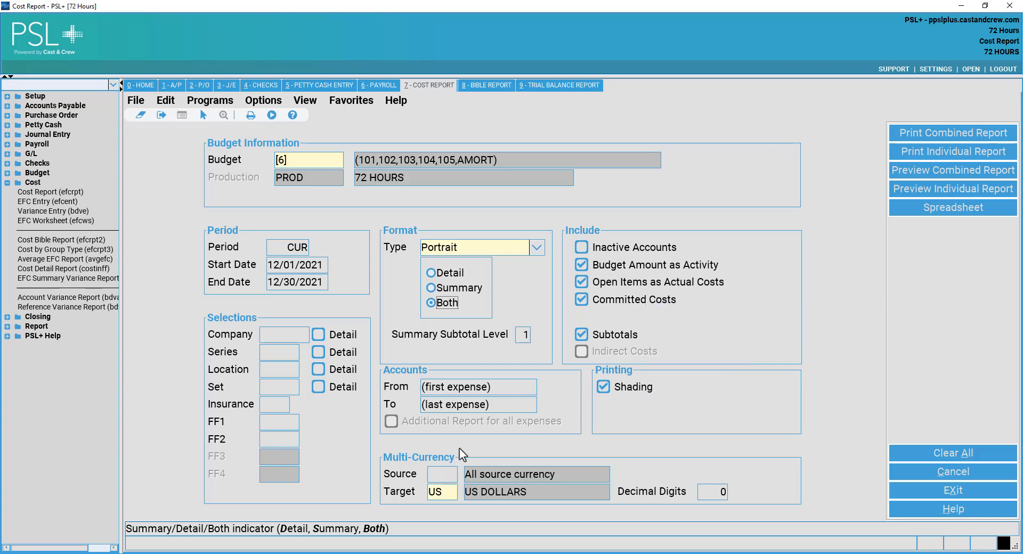
# Check the account range and currency settings, then generate the combined report PDF preview.
pyautogui.click(499, 389)
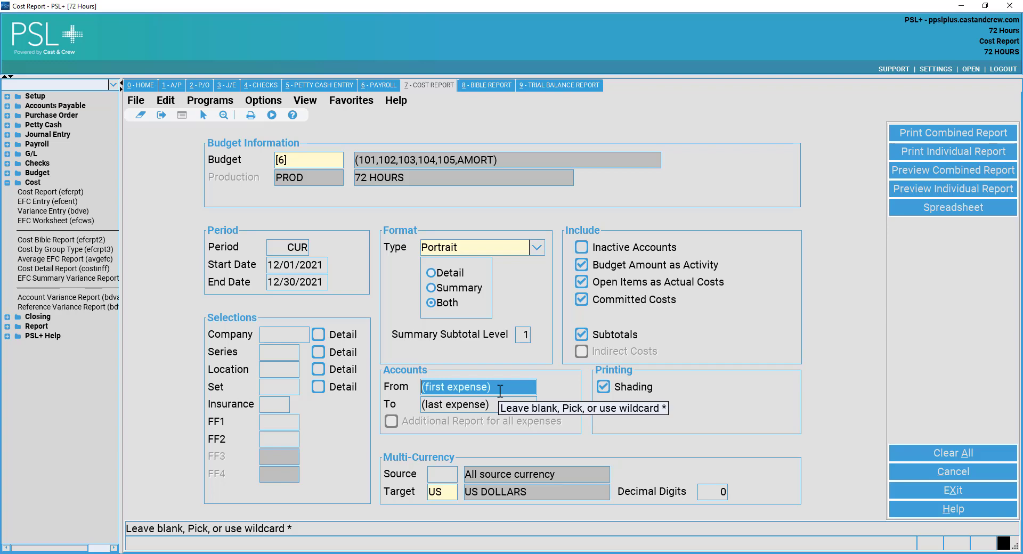
pyautogui.click(434, 473)
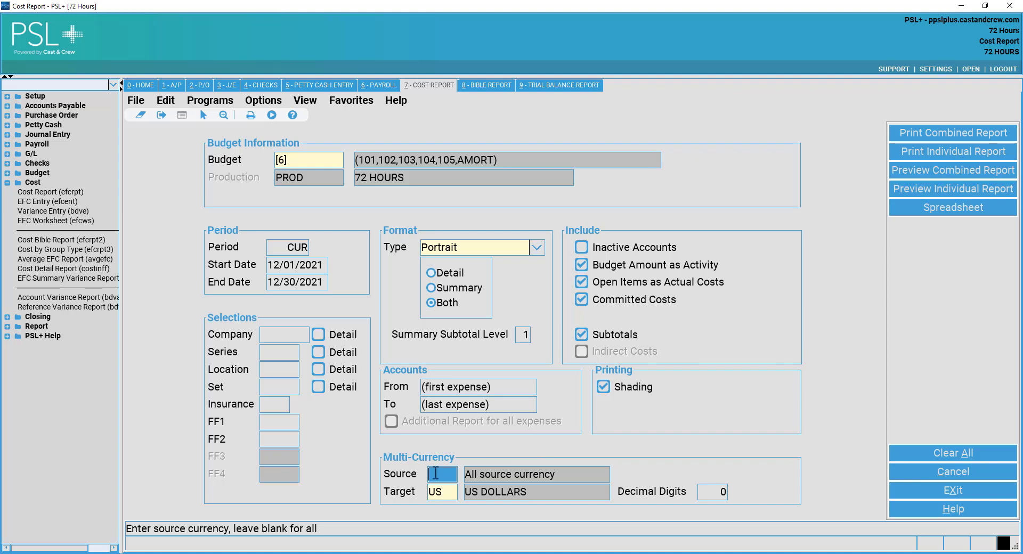
pyautogui.click(448, 492)
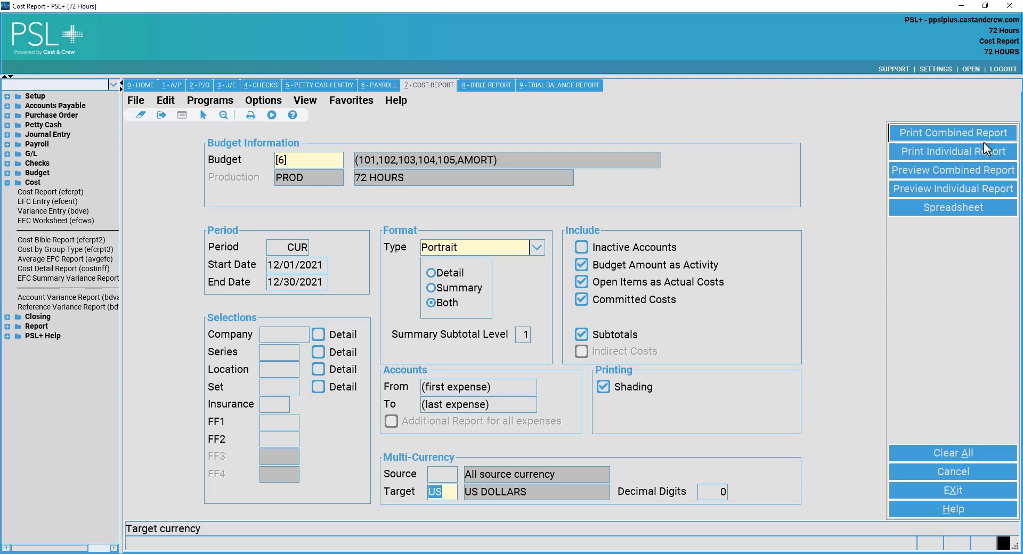
pyautogui.click(955, 209)
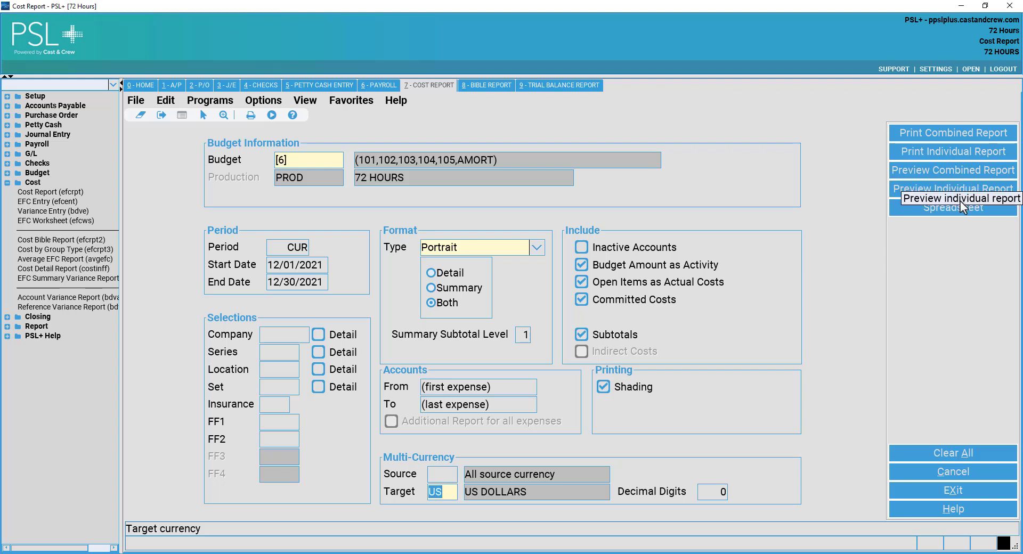
pyautogui.click(962, 172)
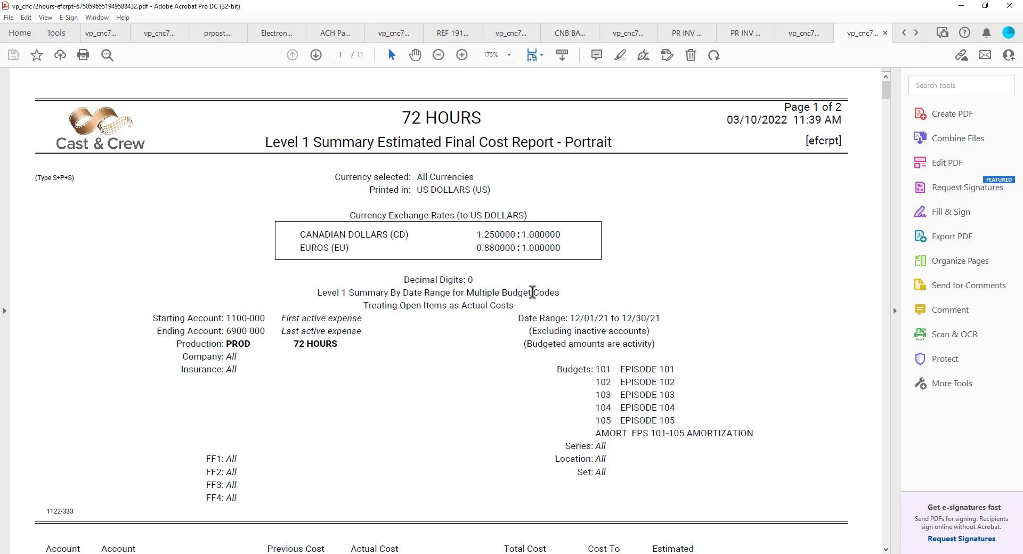
# Scroll through the summary and detailed pages of the Estimated Final Cost Report.
pyautogui.scroll(-3, 533, 295)
pyautogui.scroll(-1, 523, 316)
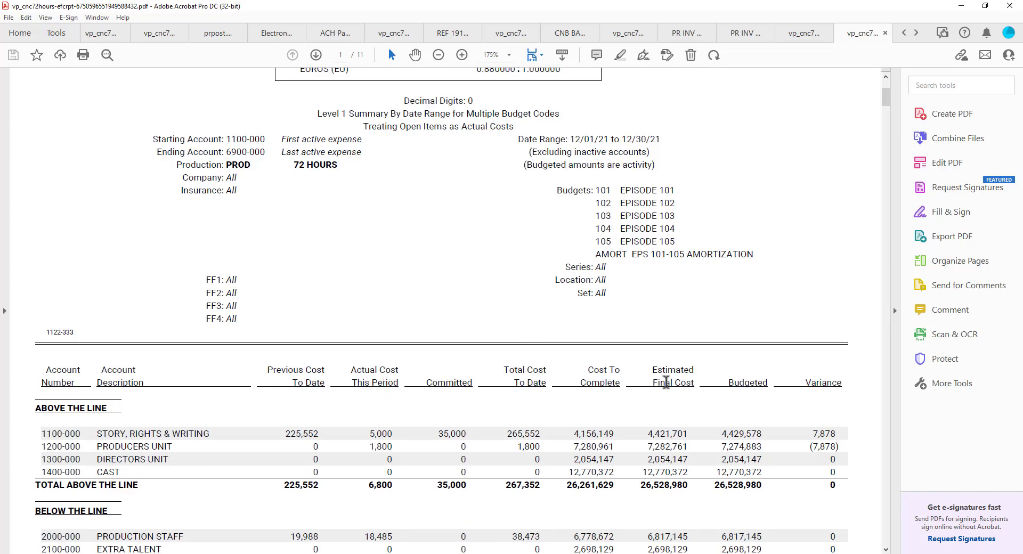
pyautogui.scroll(-3, 749, 392)
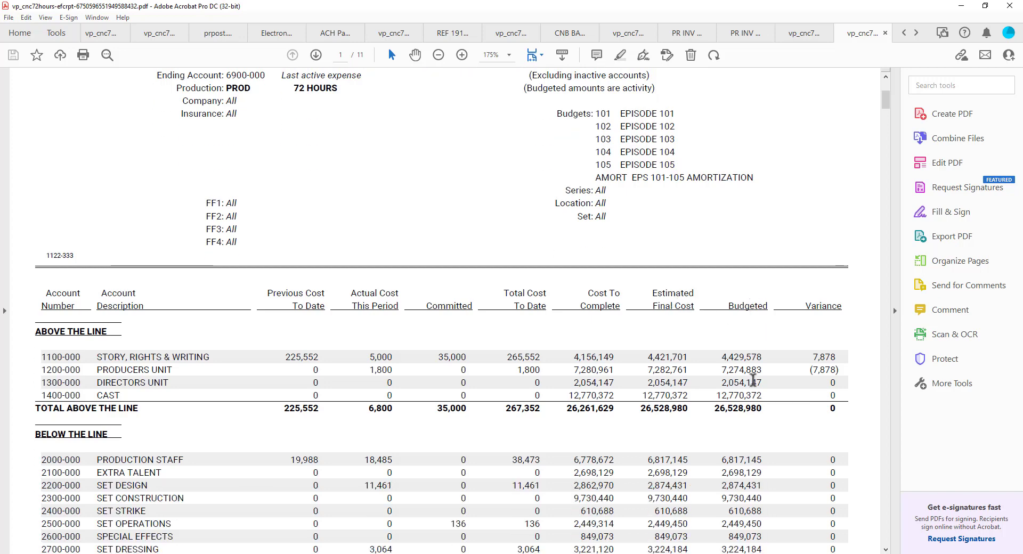
pyautogui.scroll(-11, 819, 337)
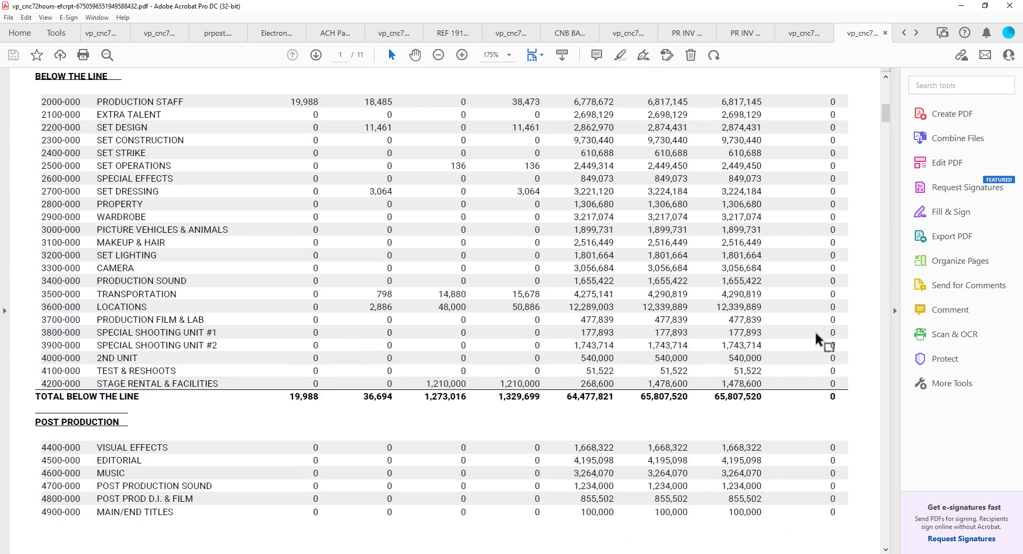
pyautogui.scroll(-14, 814, 334)
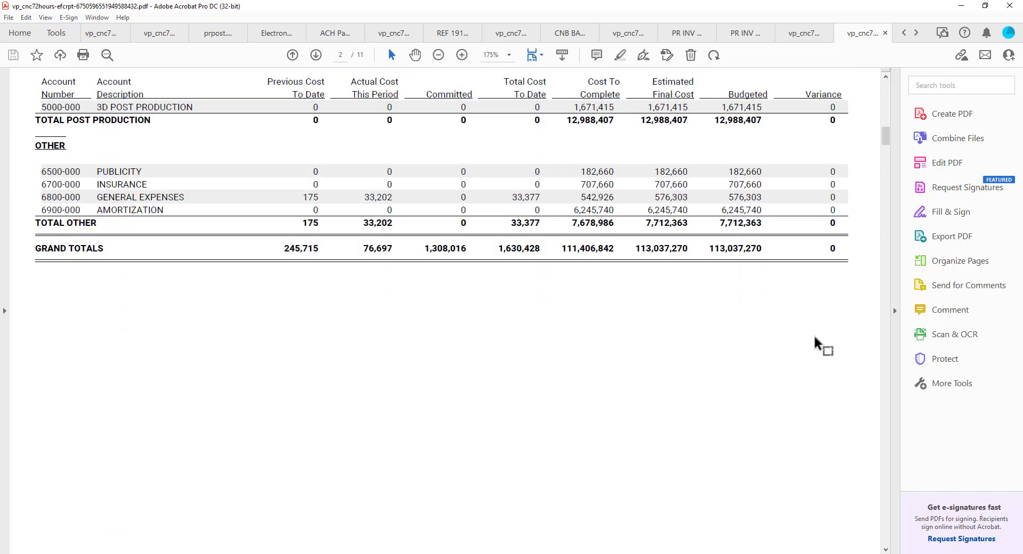
pyautogui.scroll(-10, 811, 333)
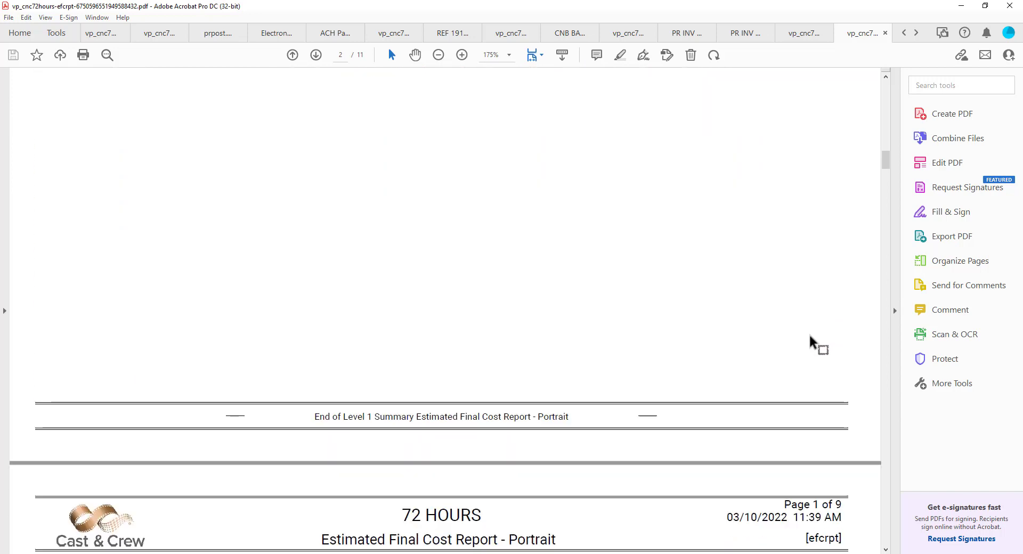
pyautogui.scroll(-12, 810, 334)
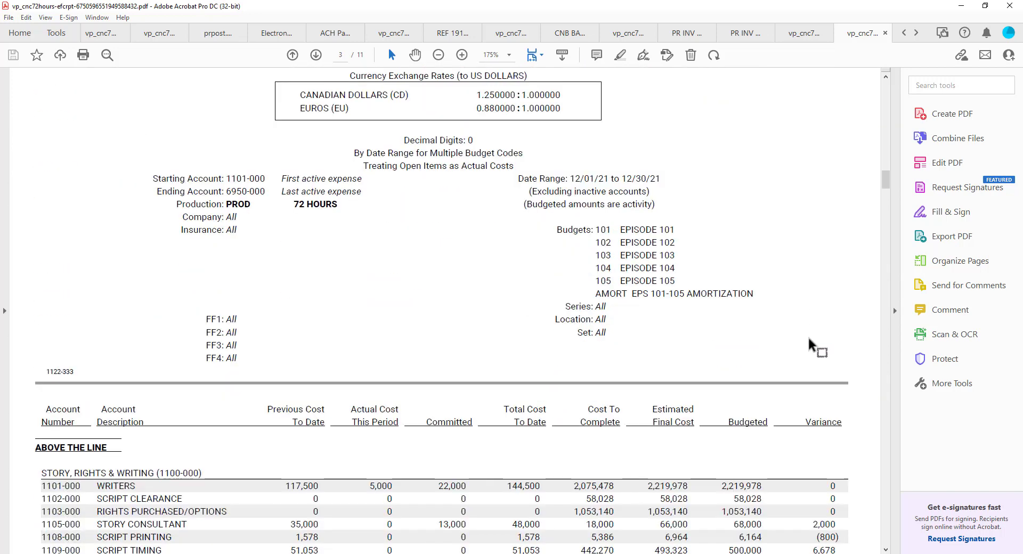
pyautogui.scroll(-3, 809, 344)
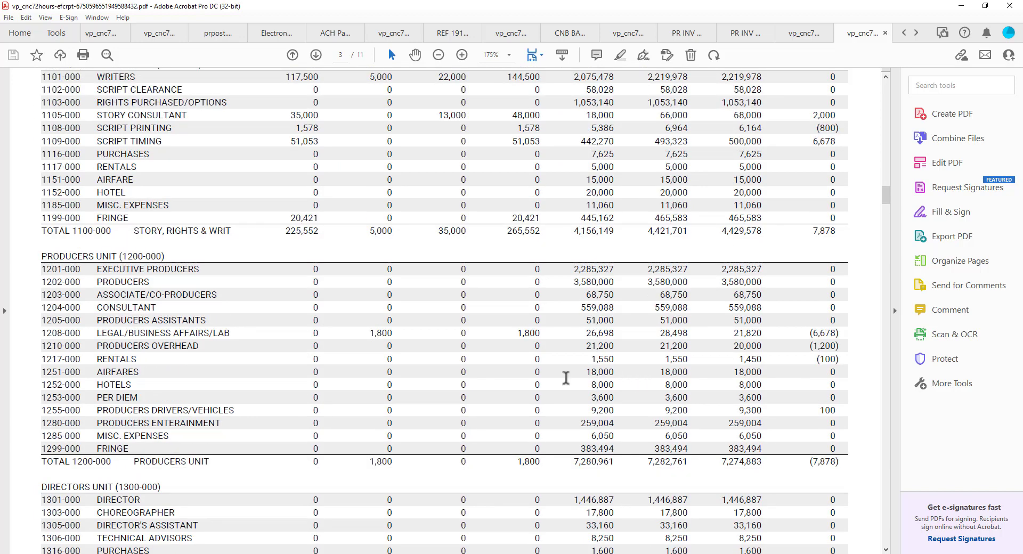
pyautogui.scroll(-8, 314, 377)
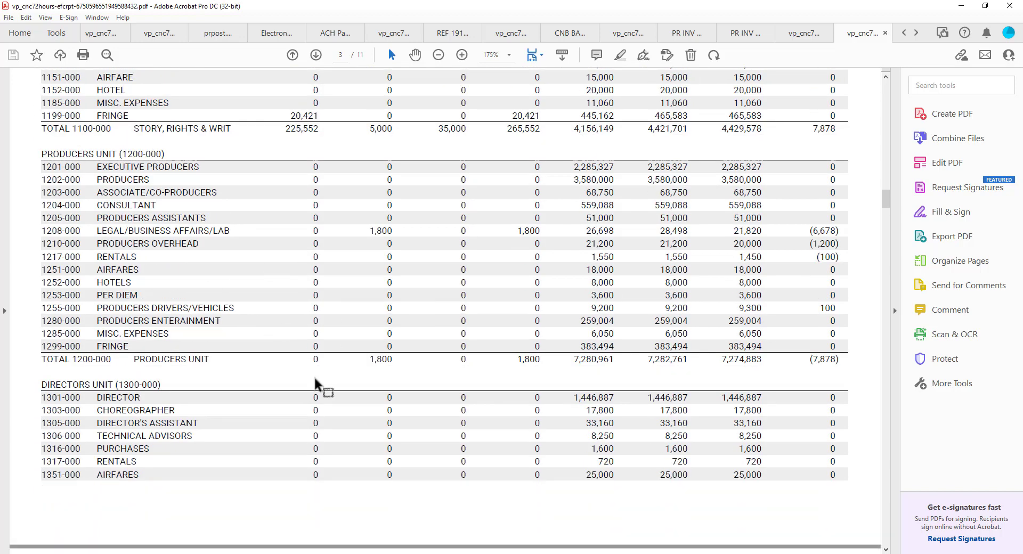
pyautogui.scroll(-13, 314, 375)
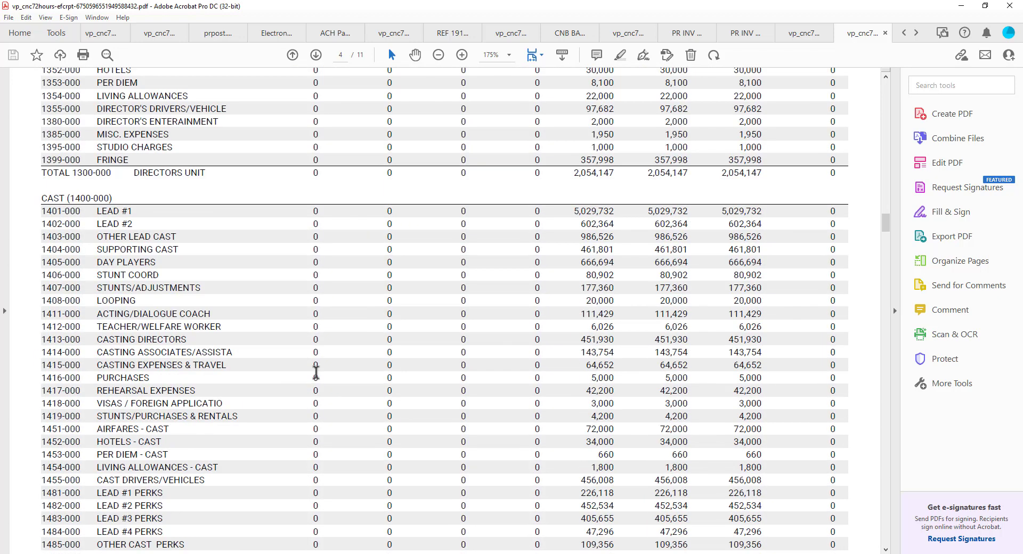
pyautogui.scroll(-8, 316, 372)
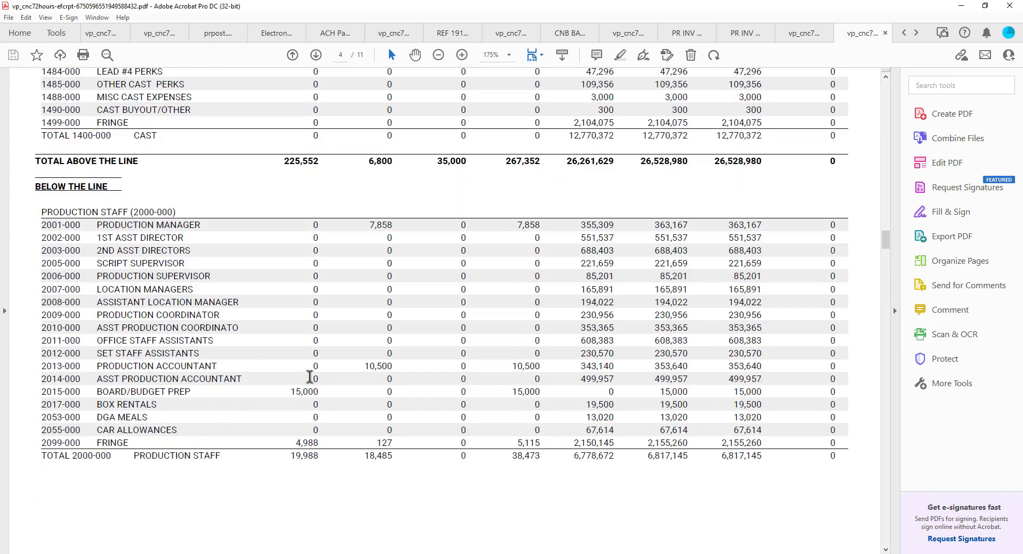
# Finish the cost report, close its PDF and minimize Acrobat to return to PSL+.
pyautogui.scroll(-7, 297, 396)
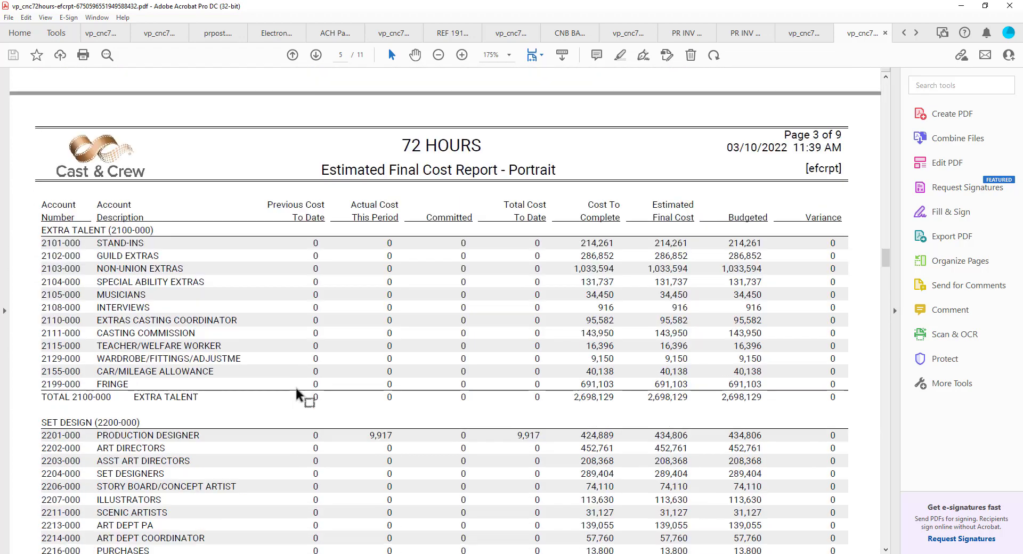
pyautogui.scroll(-11, 296, 394)
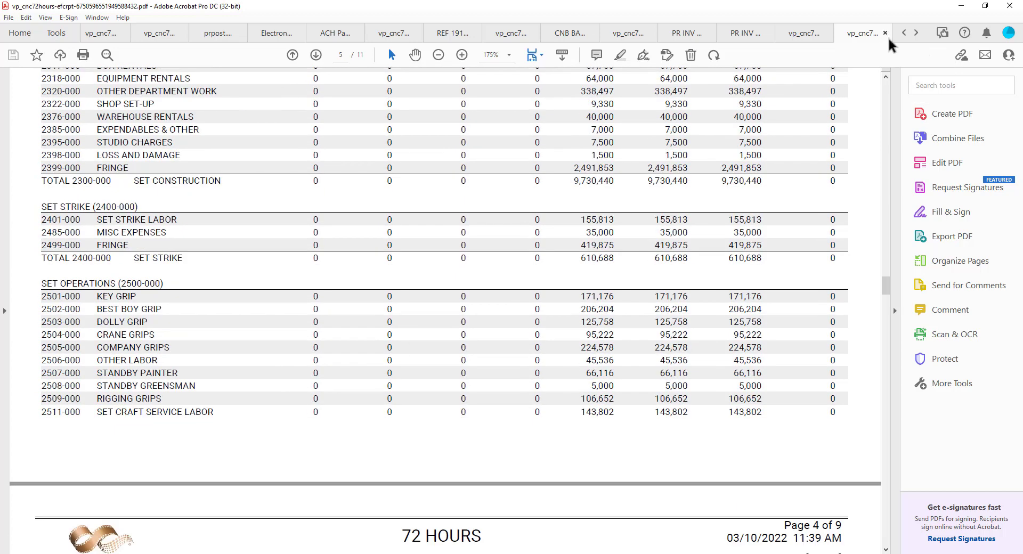
pyautogui.click(884, 33)
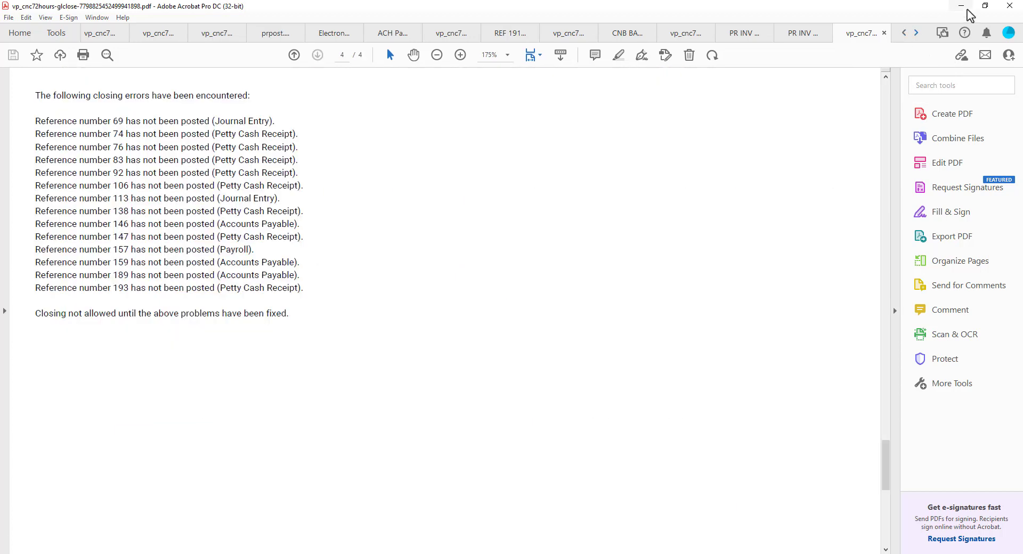
pyautogui.click(962, 6)
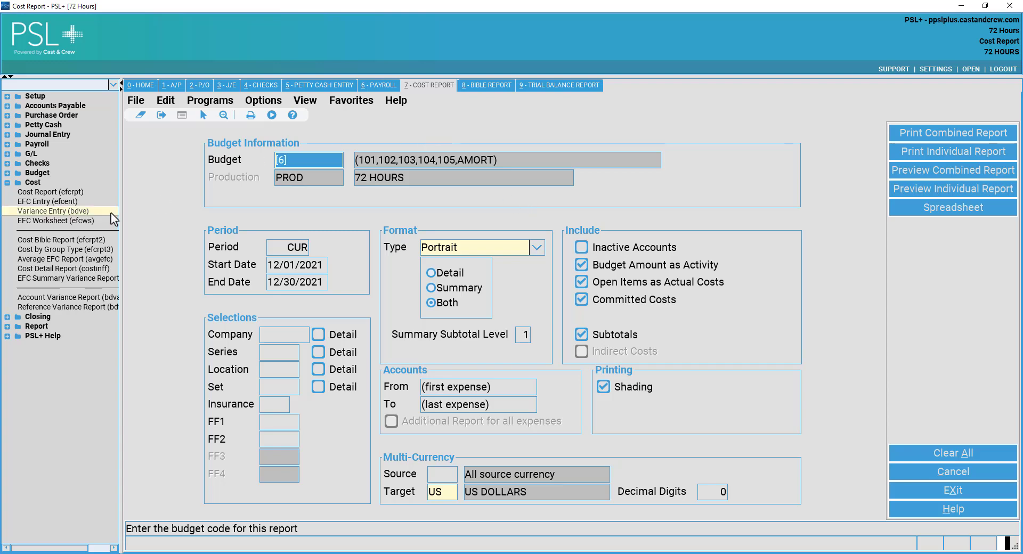
# Collapse the Cost reports list and exit the Cost Report form via File > Exit.
pyautogui.doubleClick(33, 185)
pyautogui.click(136, 100)
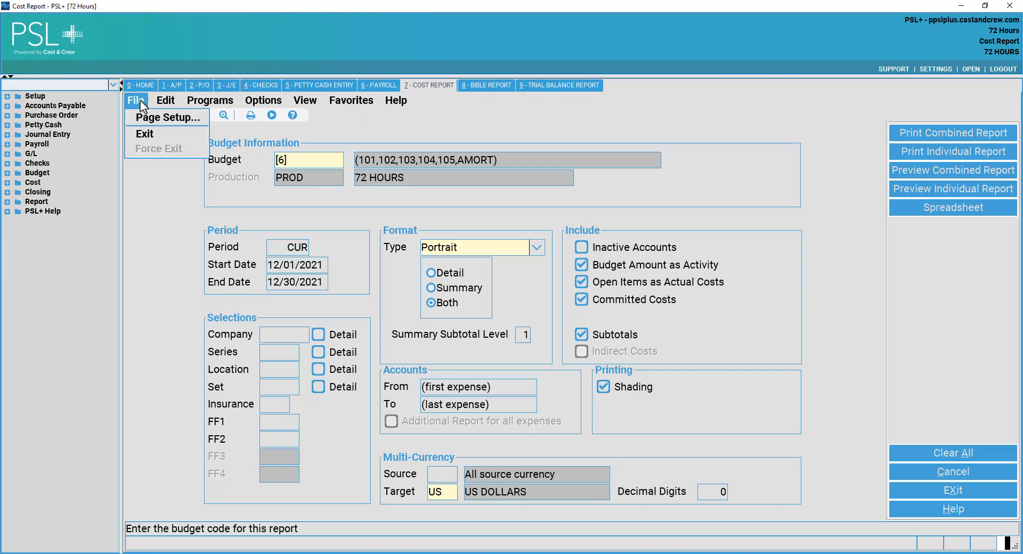
pyautogui.click(141, 136)
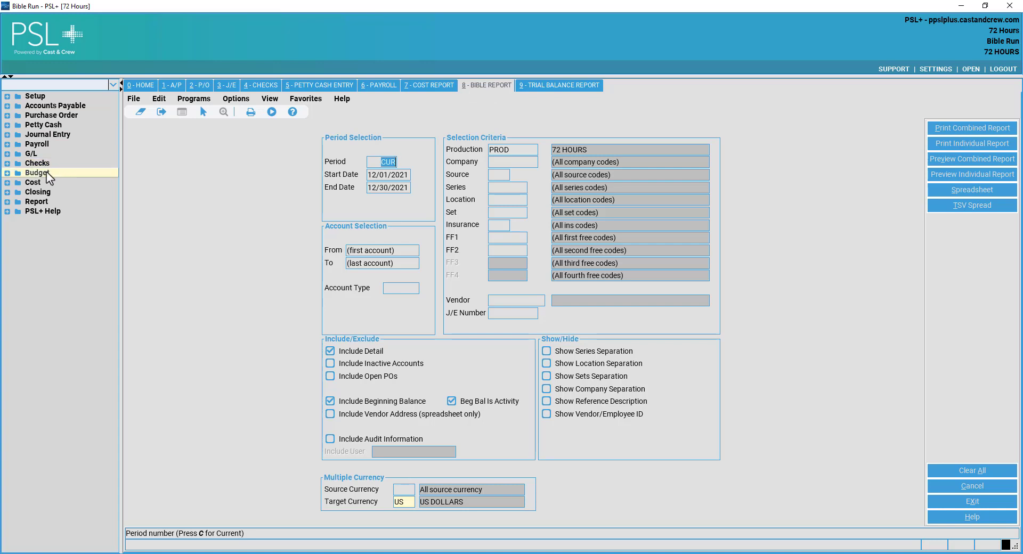
pyautogui.click(32, 153)
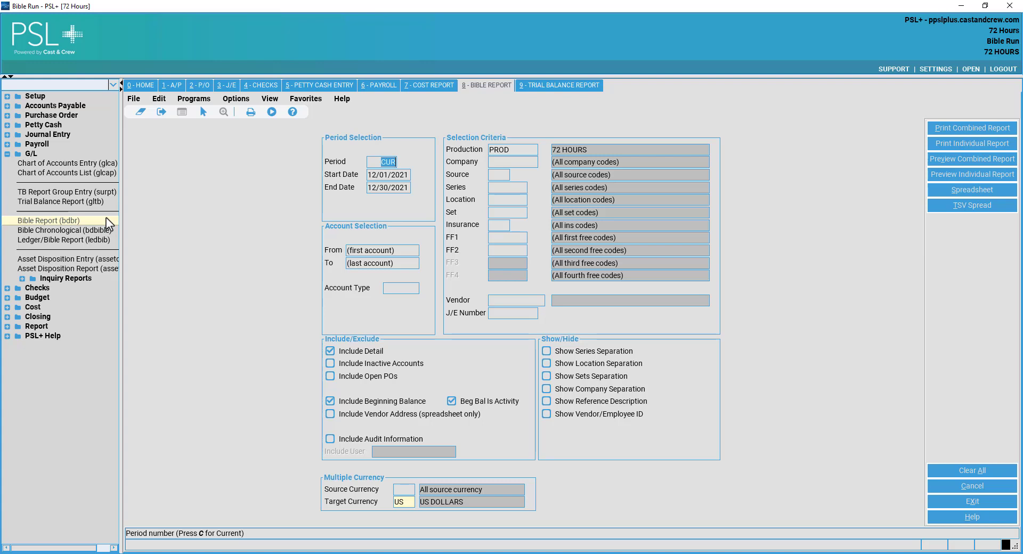
pyautogui.click(380, 175)
pyautogui.click(392, 161)
pyautogui.press('Tab')
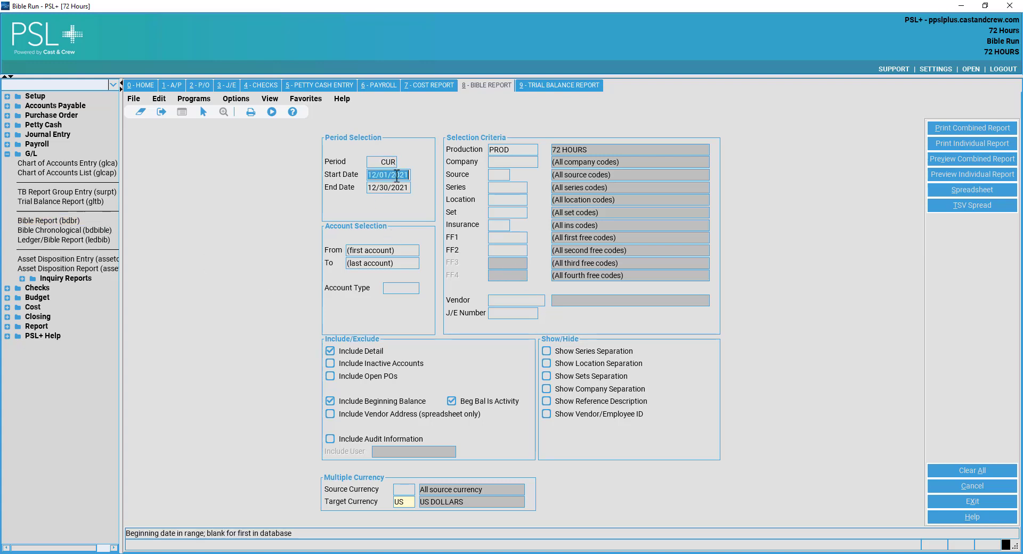
pyautogui.click(393, 159)
pyautogui.press('Tab')
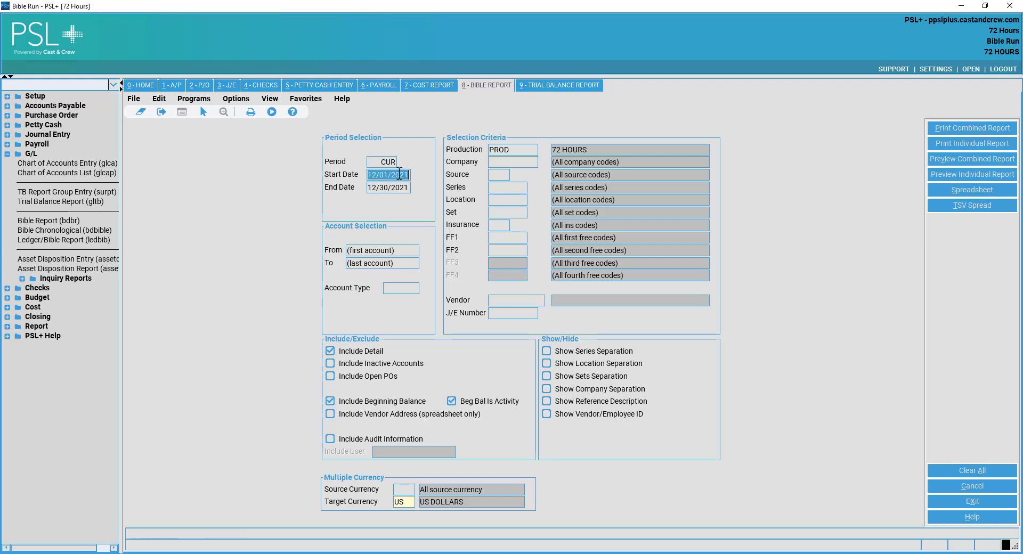
pyautogui.click(391, 161)
pyautogui.press('Tab')
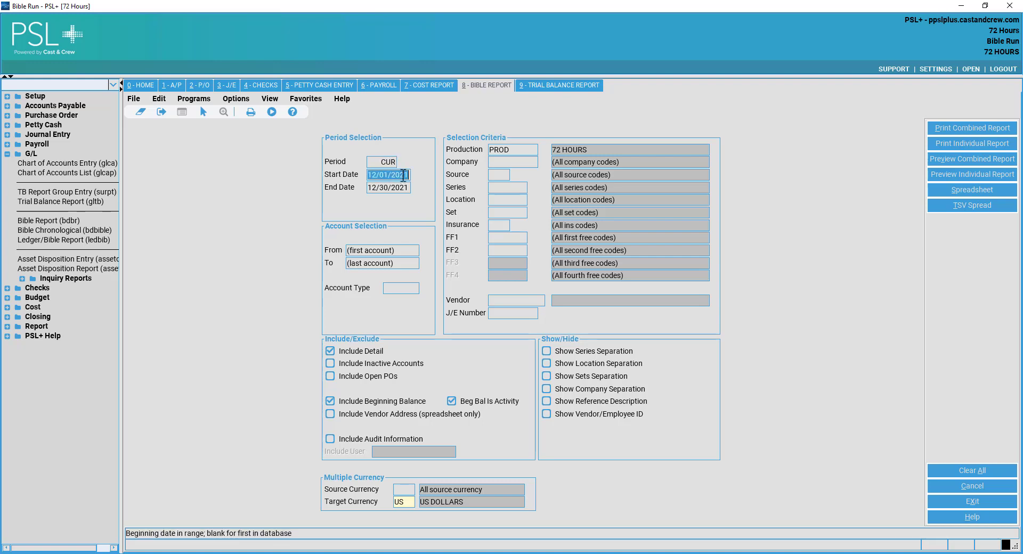
pyautogui.click(386, 159)
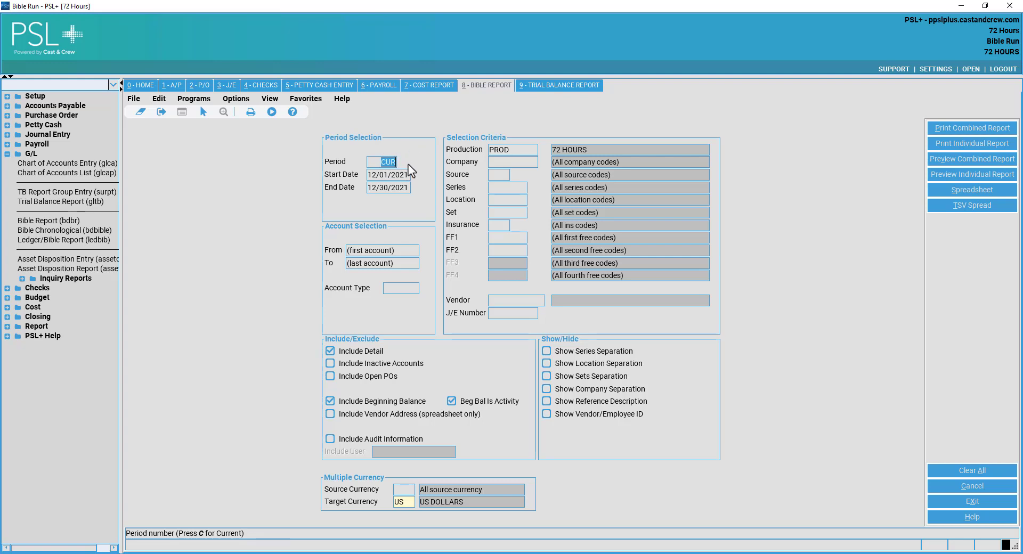
pyautogui.click(401, 174)
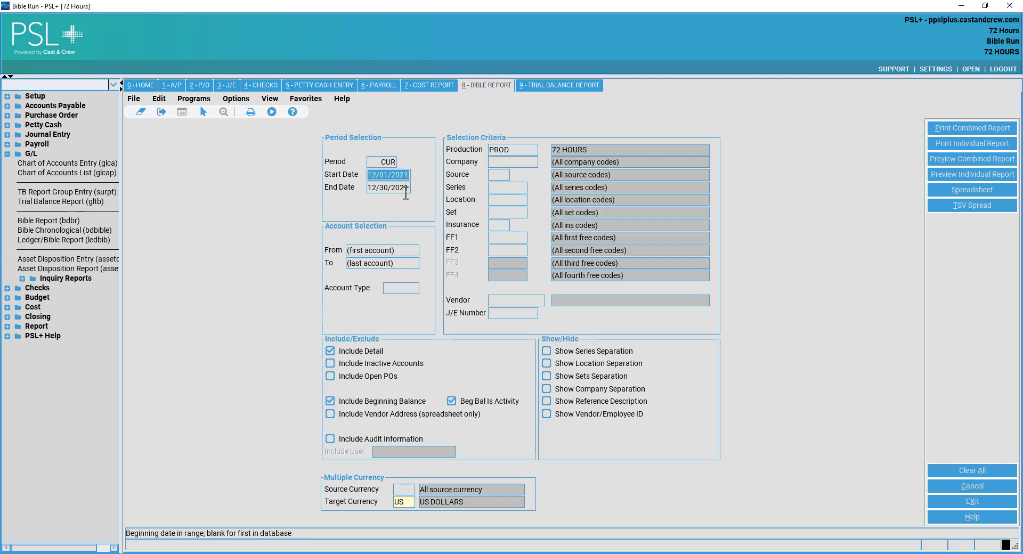
pyautogui.click(406, 187)
pyautogui.click(393, 262)
pyautogui.click(394, 250)
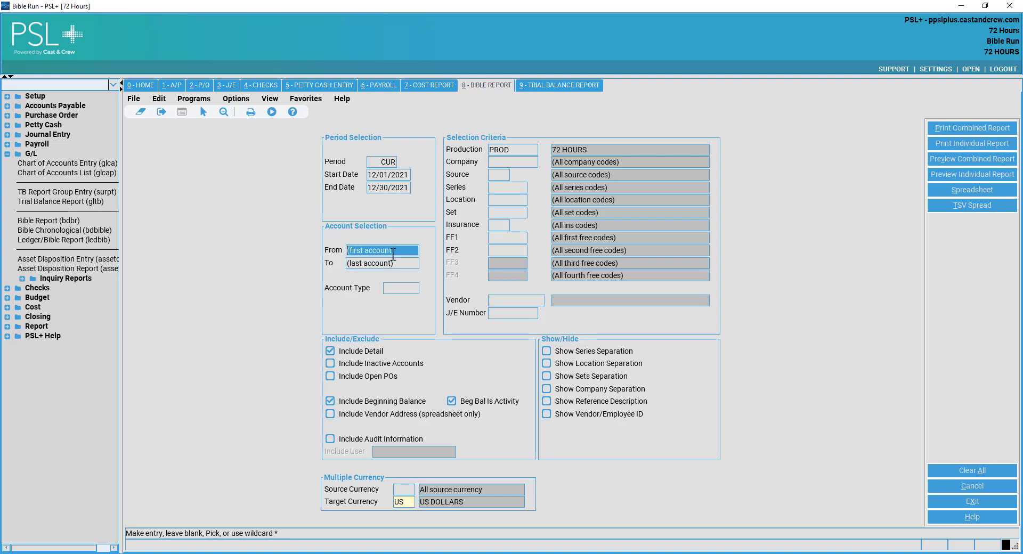
pyautogui.click(393, 263)
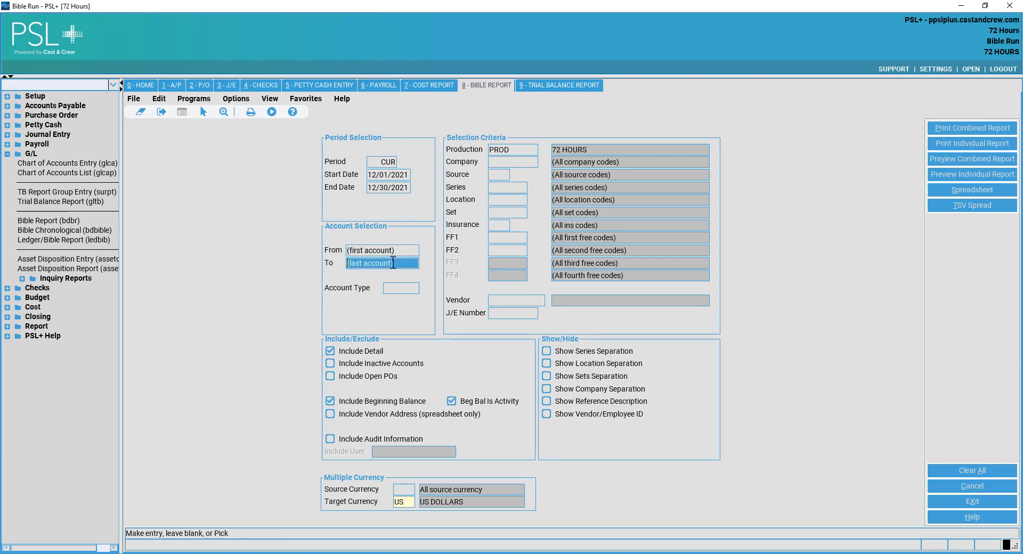
pyautogui.click(404, 288)
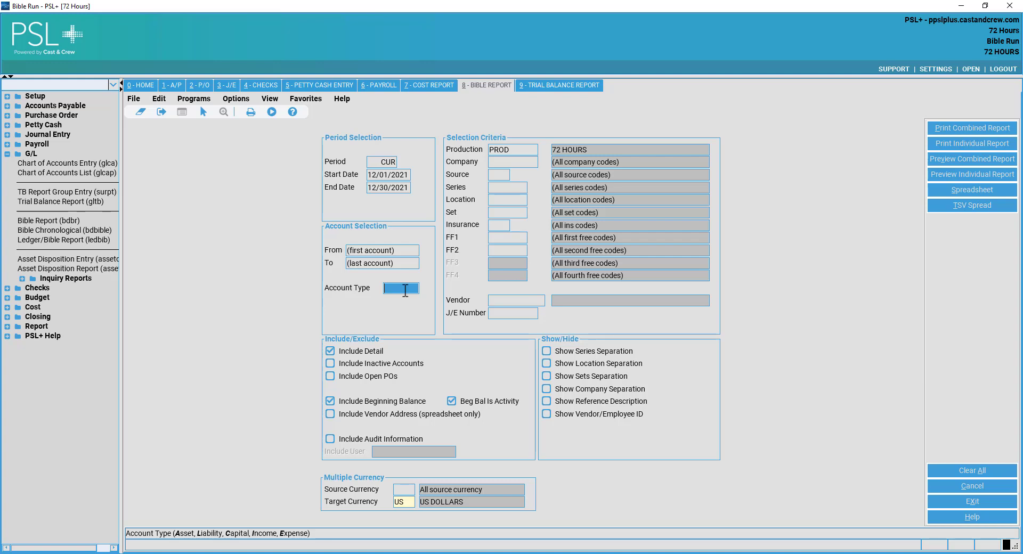
pyautogui.write('A')
pyautogui.doubleClick(404, 291)
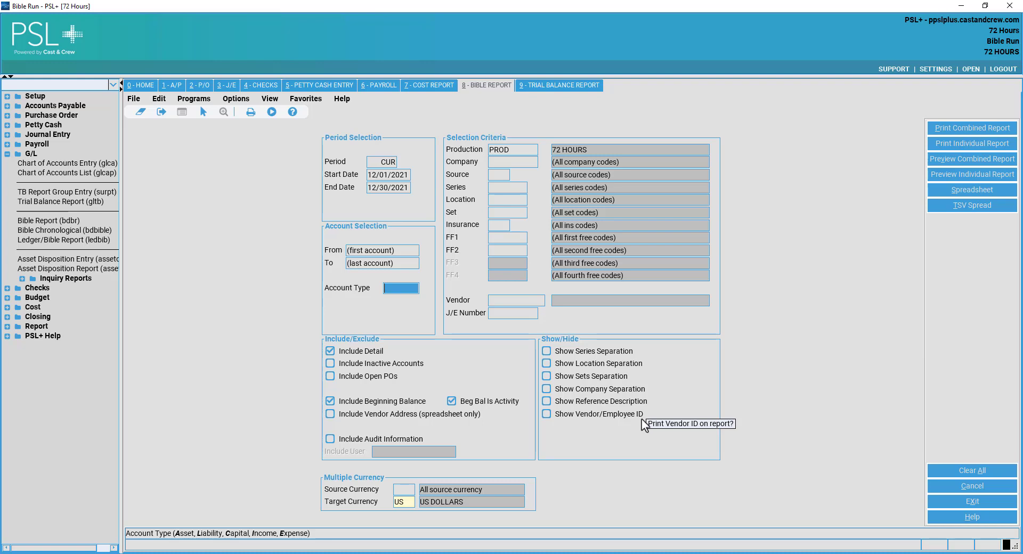
pyautogui.click(401, 491)
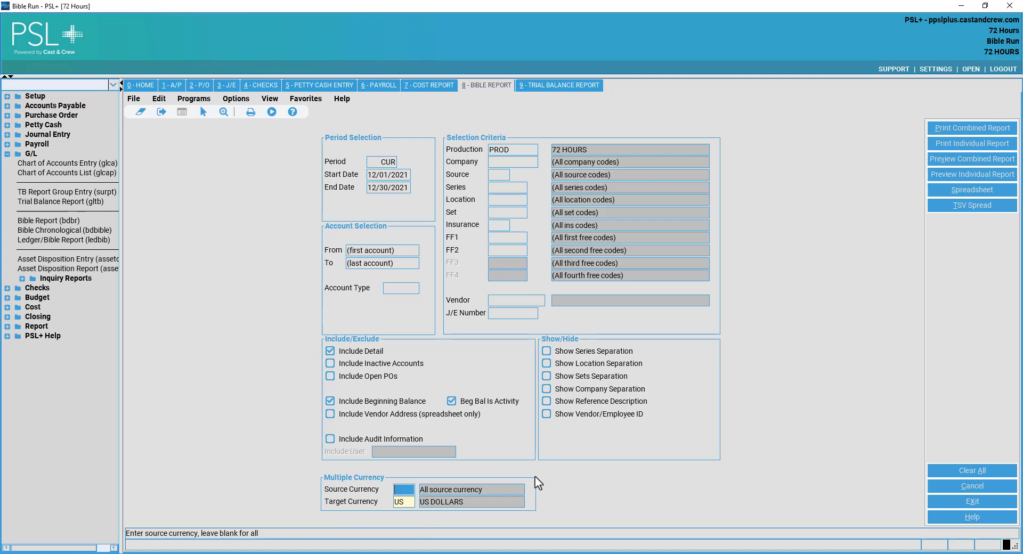
# Try US as source and CD as target currency, and expand the Setup programs.
pyautogui.write('US')
pyautogui.press('Tab')
pyautogui.write('CD')
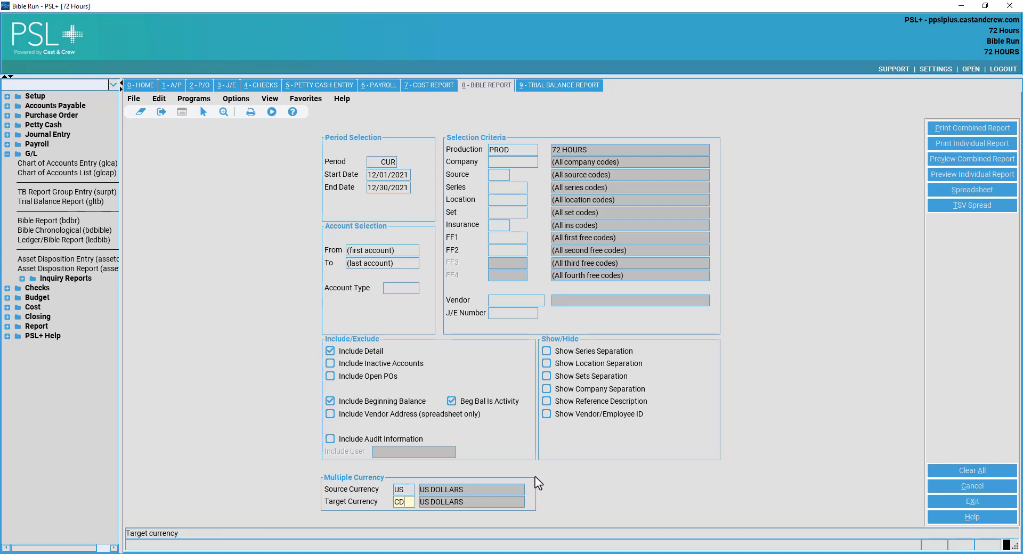
pyautogui.press('Tab')
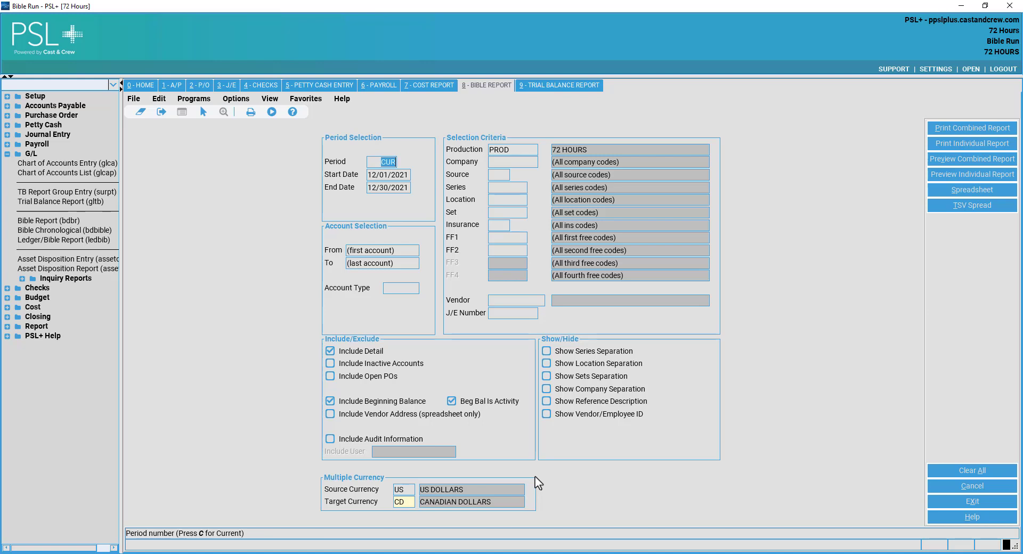
pyautogui.click(27, 96)
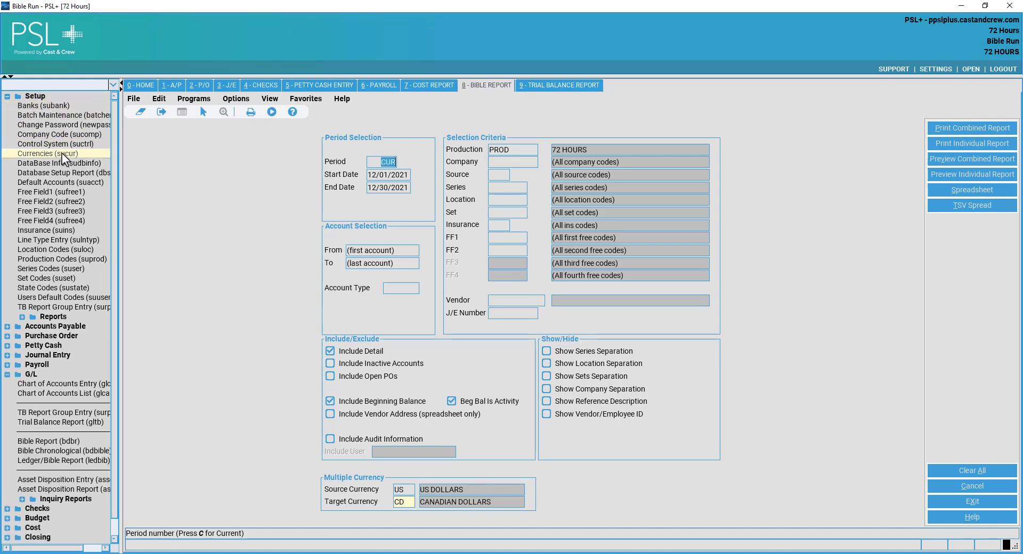
# Clear the source currency back to all and set the target currency to US.
pyautogui.click(408, 489)
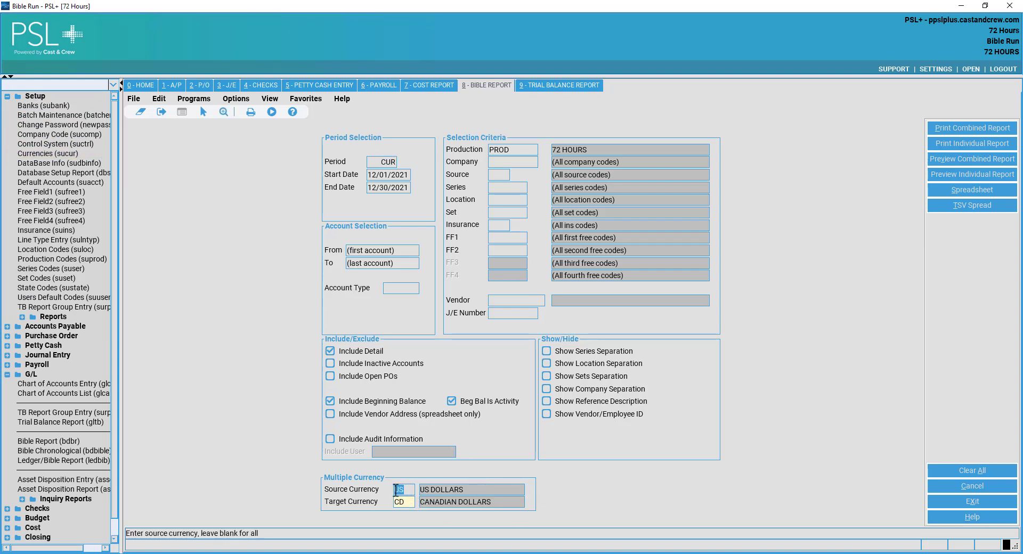
pyautogui.press('Delete')
pyautogui.press('Tab')
pyautogui.write('US')
pyautogui.press('Tab')
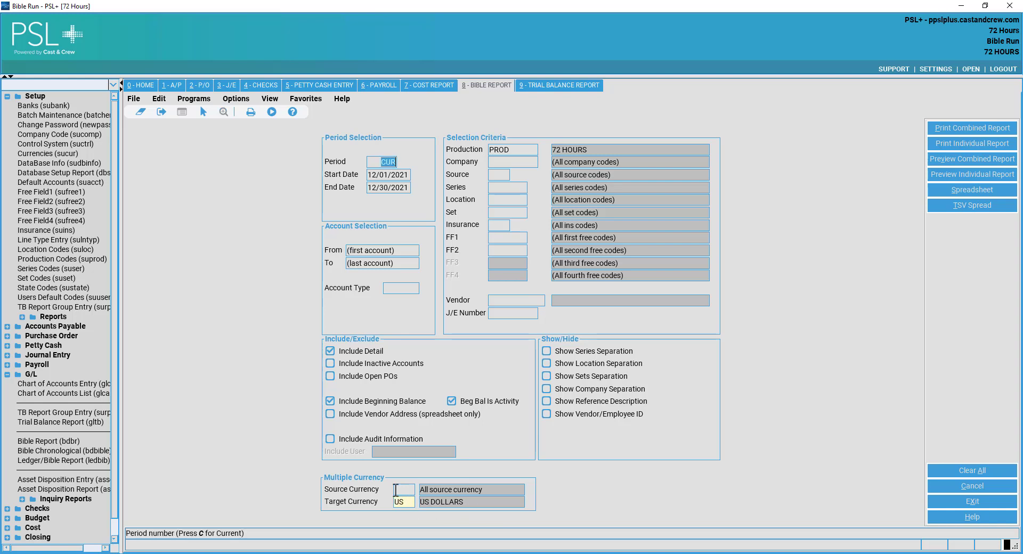
# Generate the combined Bible Report preview and view it at 125% zoom.
pyautogui.click(958, 161)
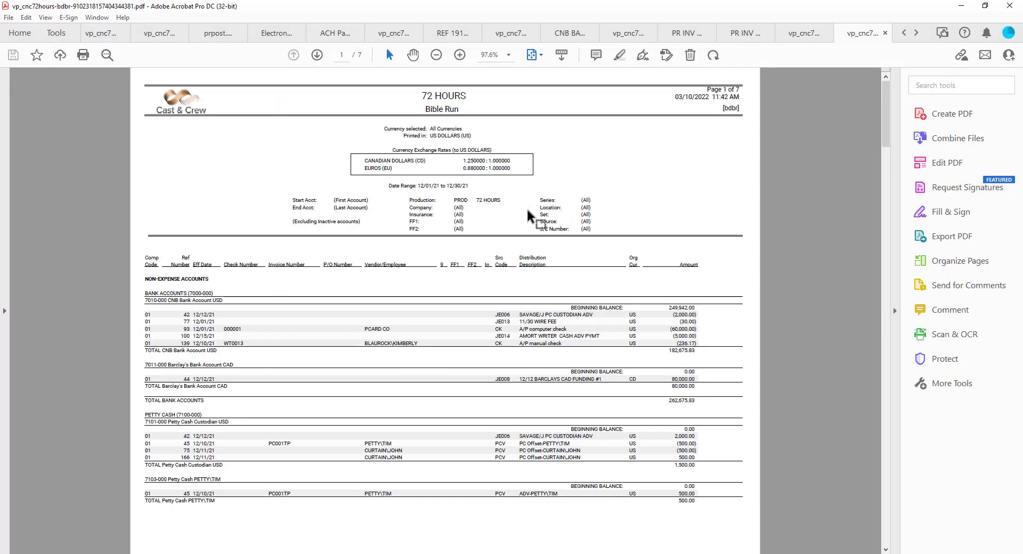
pyautogui.click(509, 55)
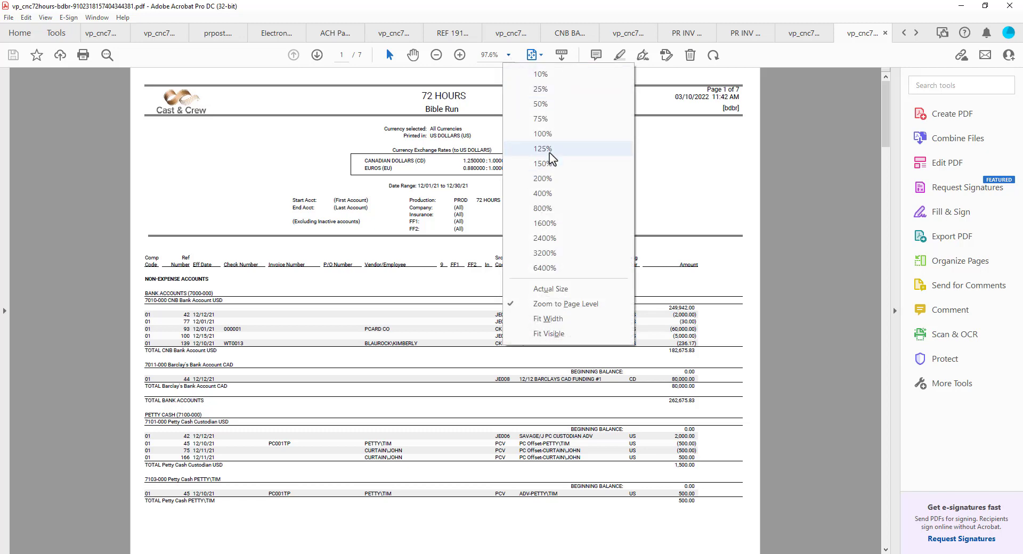
pyautogui.click(543, 149)
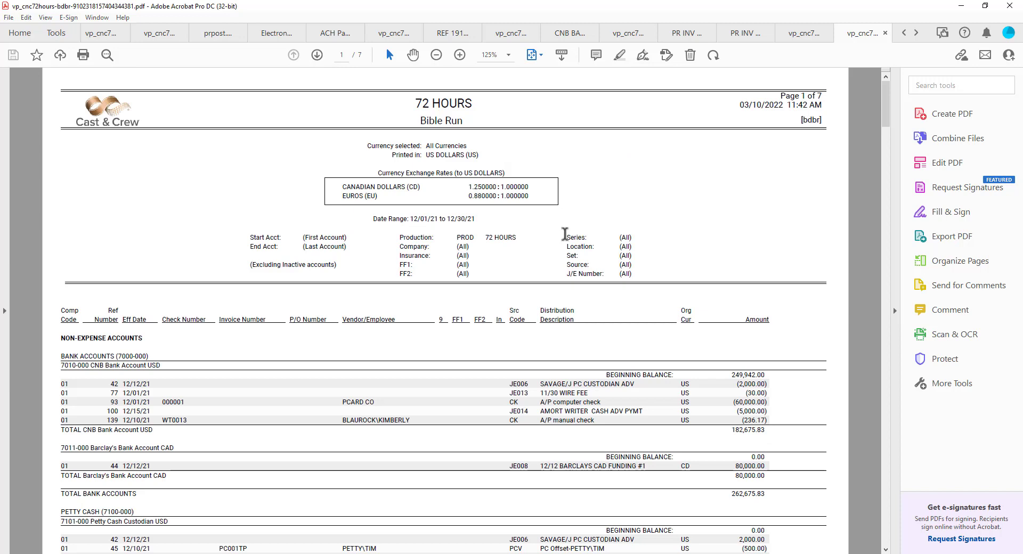
pyautogui.scroll(1, 564, 234)
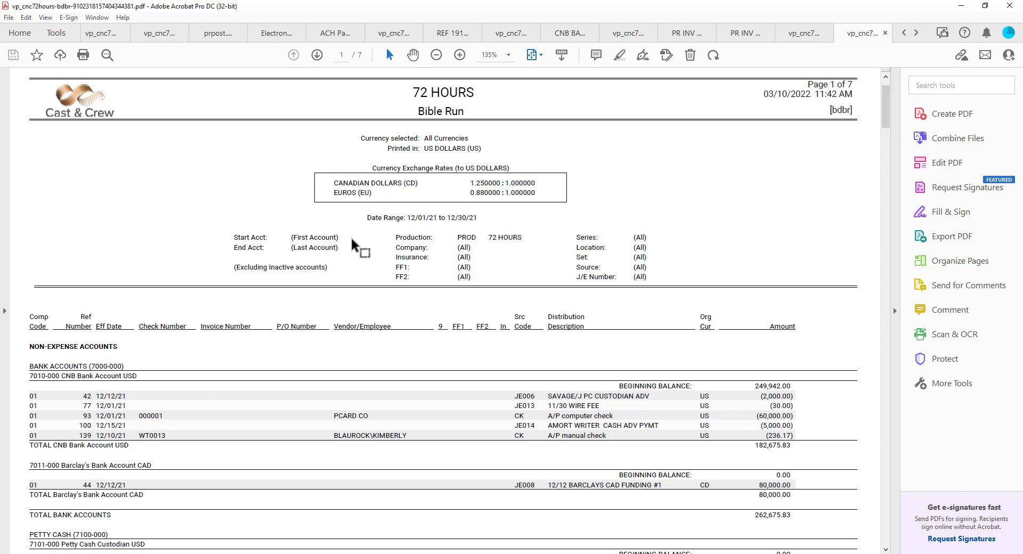
# Scroll through all seven pages of the Bible Run report to the 0.00 grand totals.
pyautogui.scroll(-2, 274, 301)
pyautogui.scroll(-4, 256, 319)
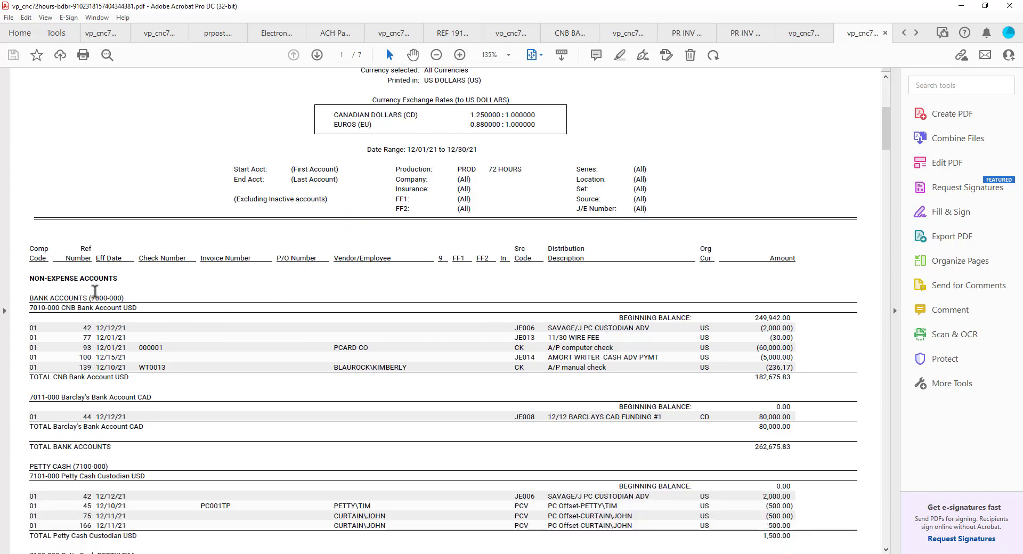
pyautogui.scroll(-3, 445, 299)
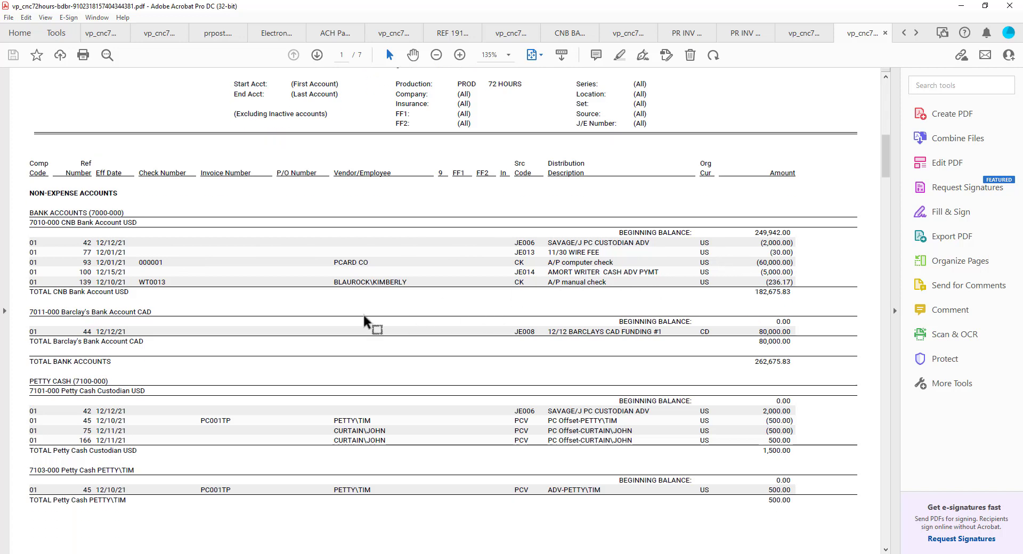
pyautogui.scroll(-20, 364, 316)
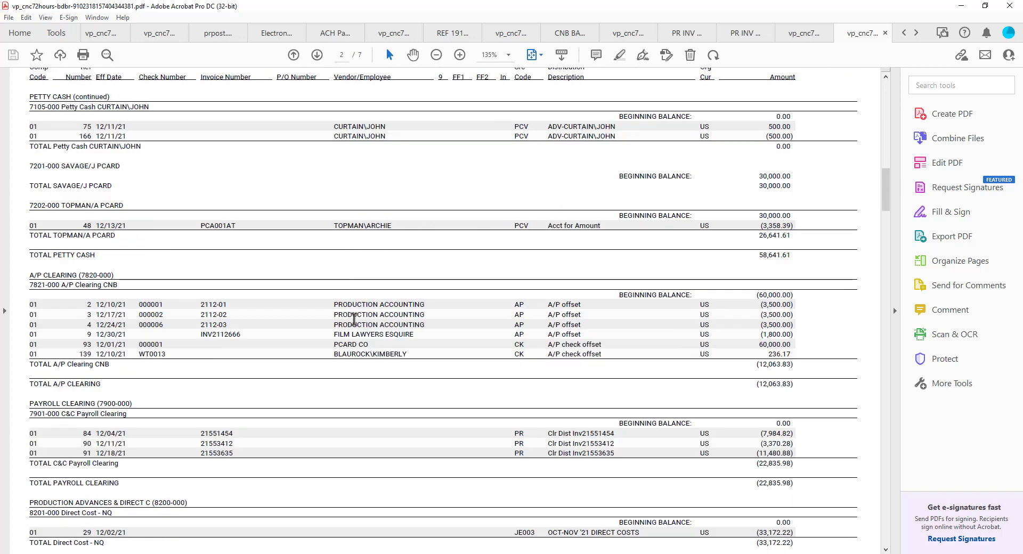
pyautogui.scroll(-5, 353, 319)
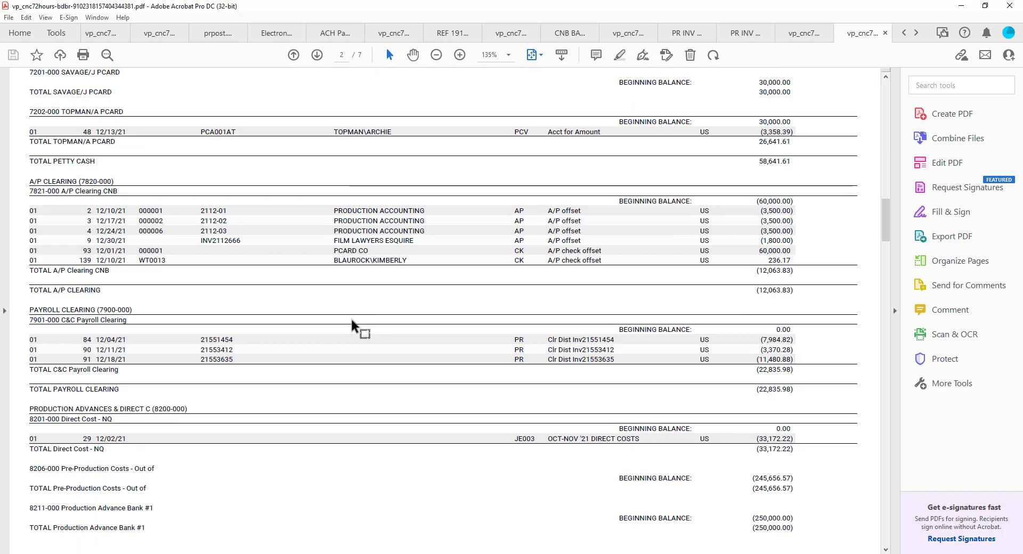
pyautogui.scroll(-20, 351, 320)
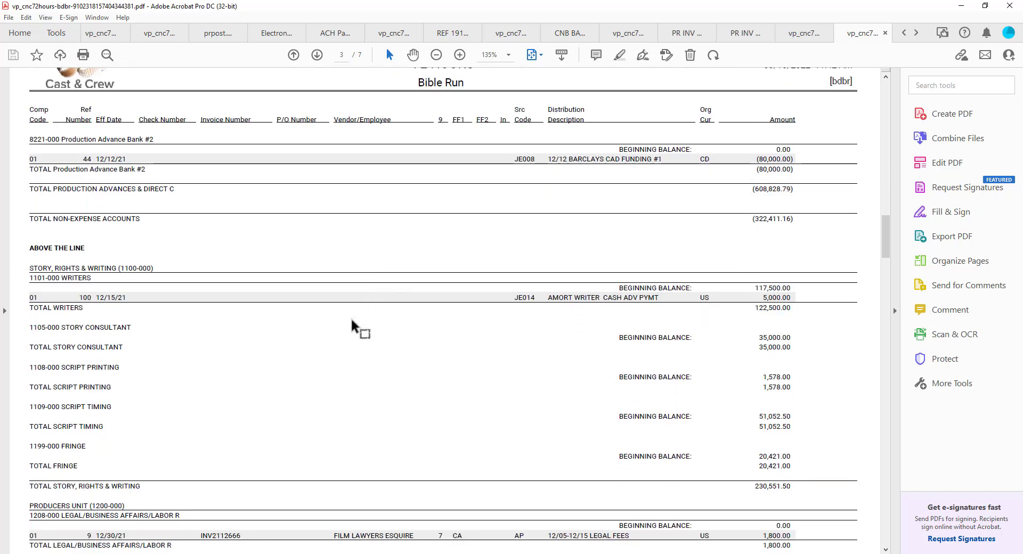
pyautogui.scroll(-5, 352, 319)
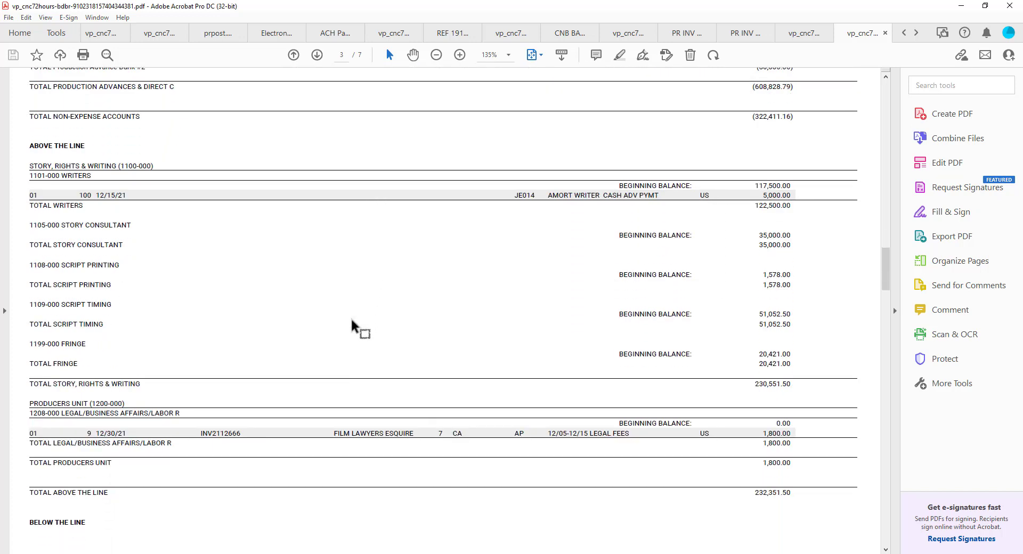
pyautogui.scroll(-20, 352, 319)
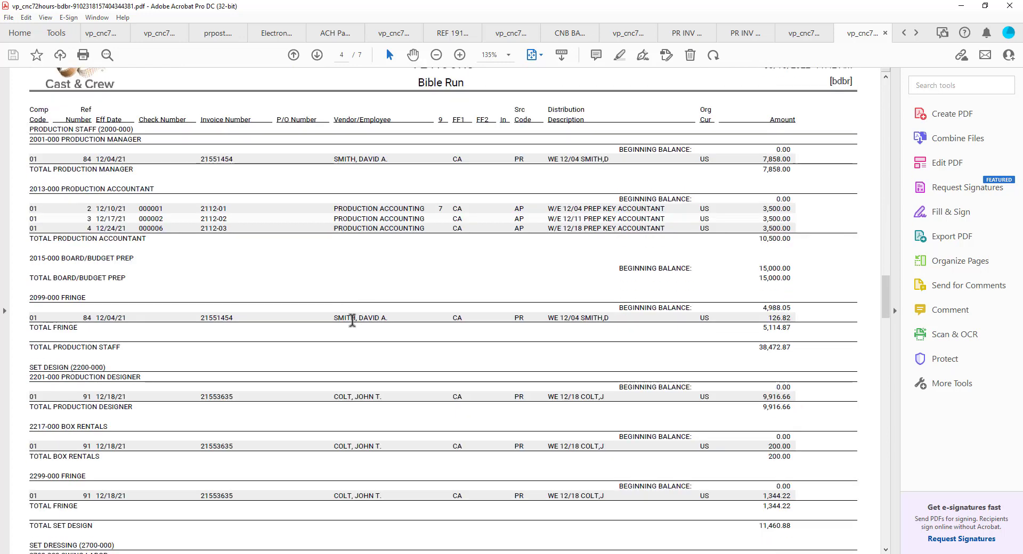
pyautogui.scroll(-20, 352, 320)
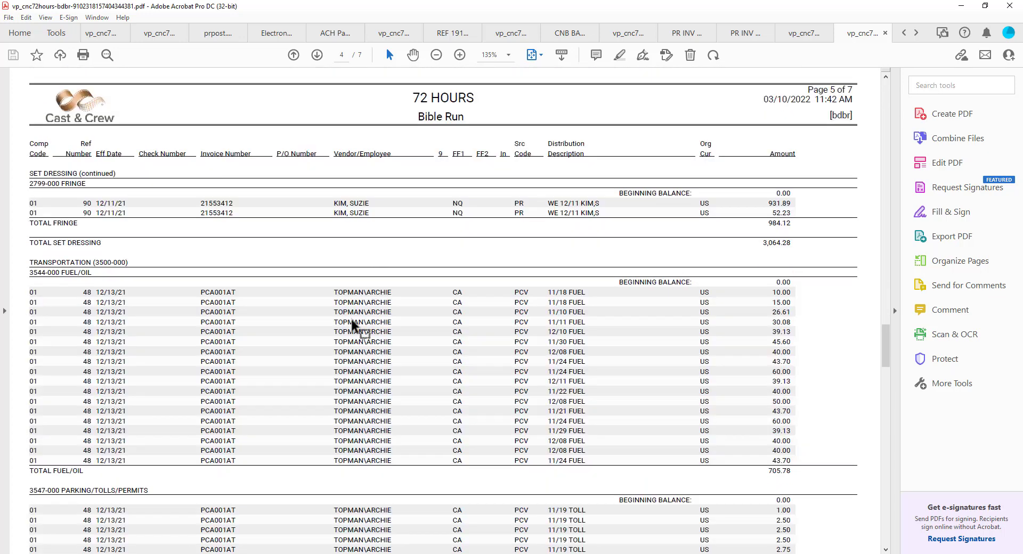
pyautogui.scroll(-1, 352, 323)
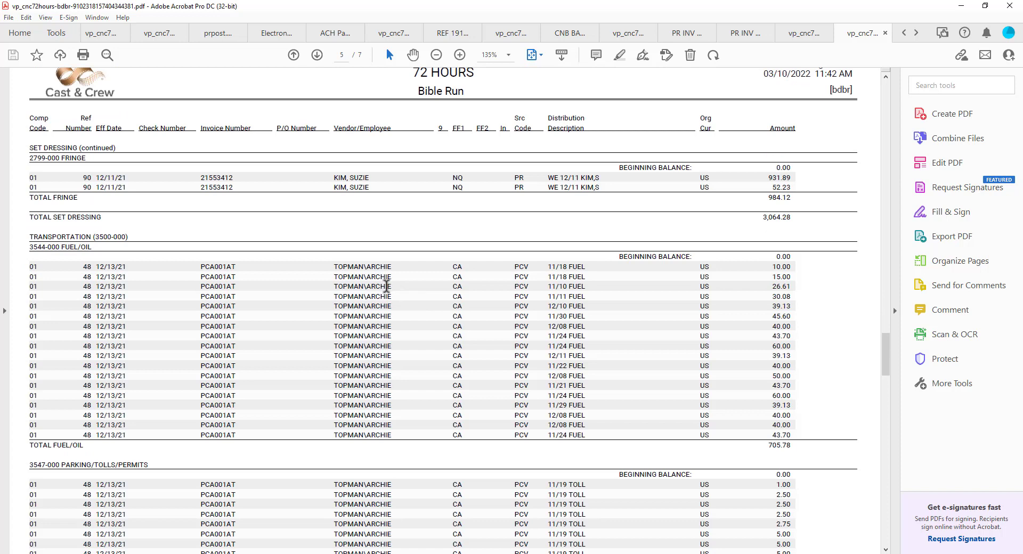
pyautogui.scroll(-1, 215, 263)
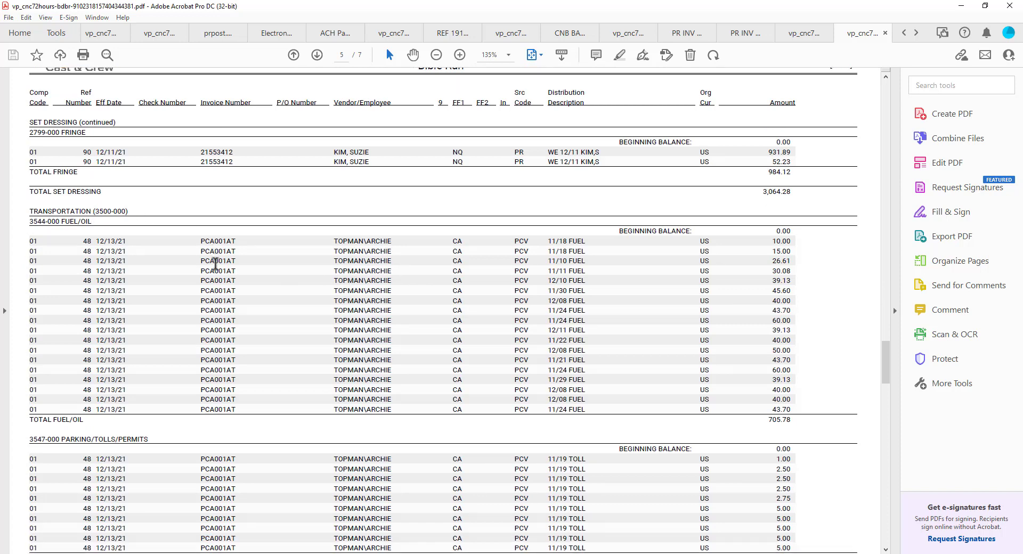
pyautogui.scroll(-5, 281, 280)
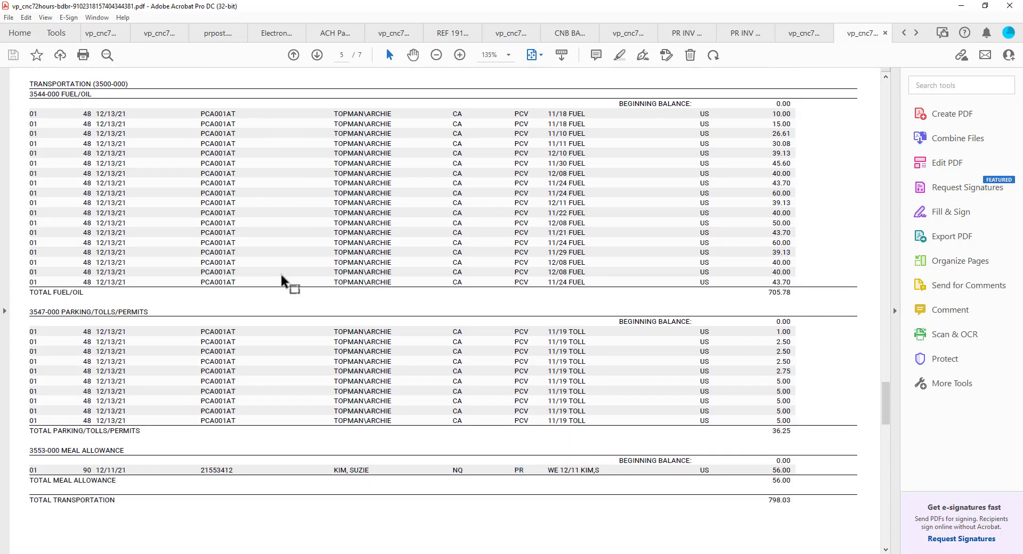
pyautogui.scroll(-20, 282, 275)
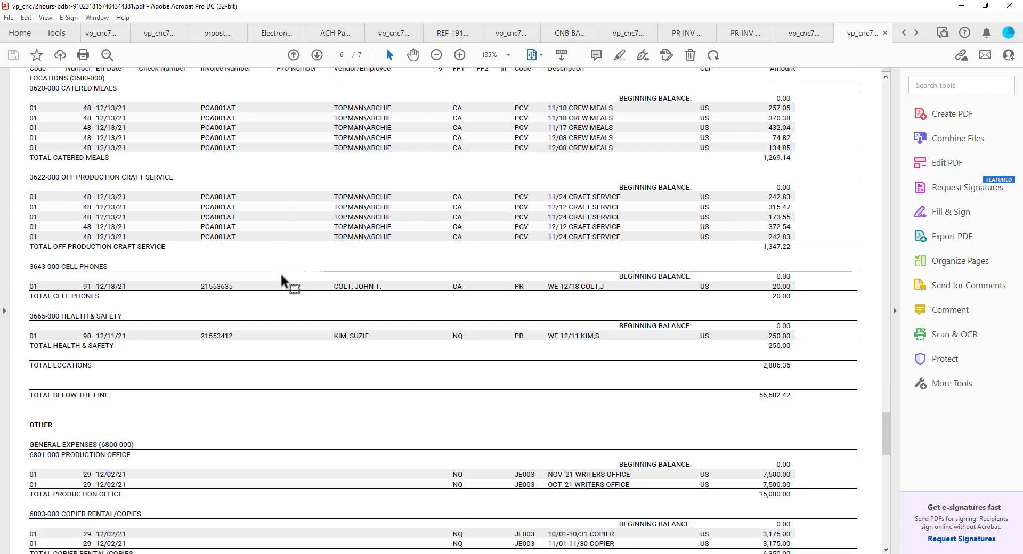
pyautogui.scroll(-18, 282, 275)
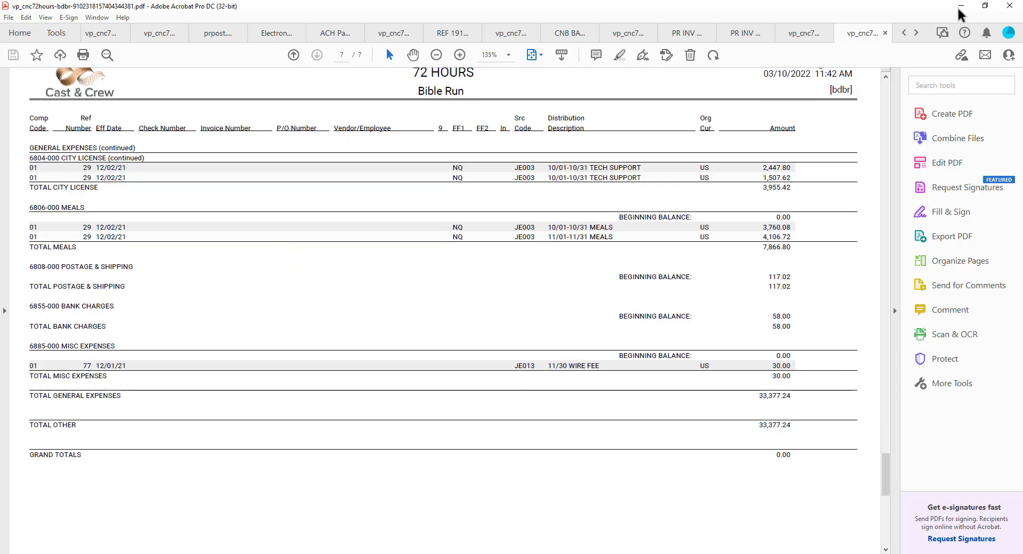
# Return to PSL+, collapse the Setup folder and exit the Bible Report.
pyautogui.click(960, 6)
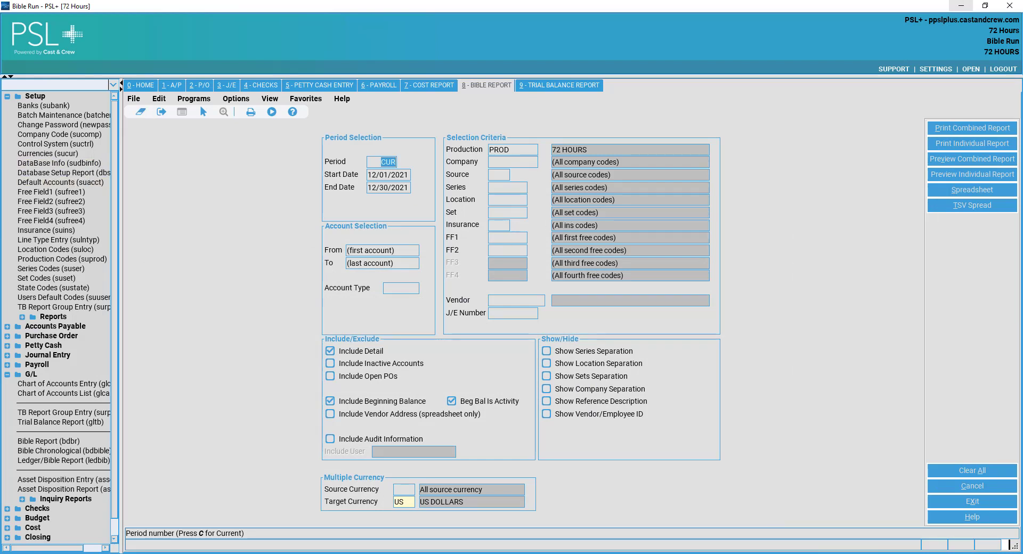
pyautogui.click(43, 95)
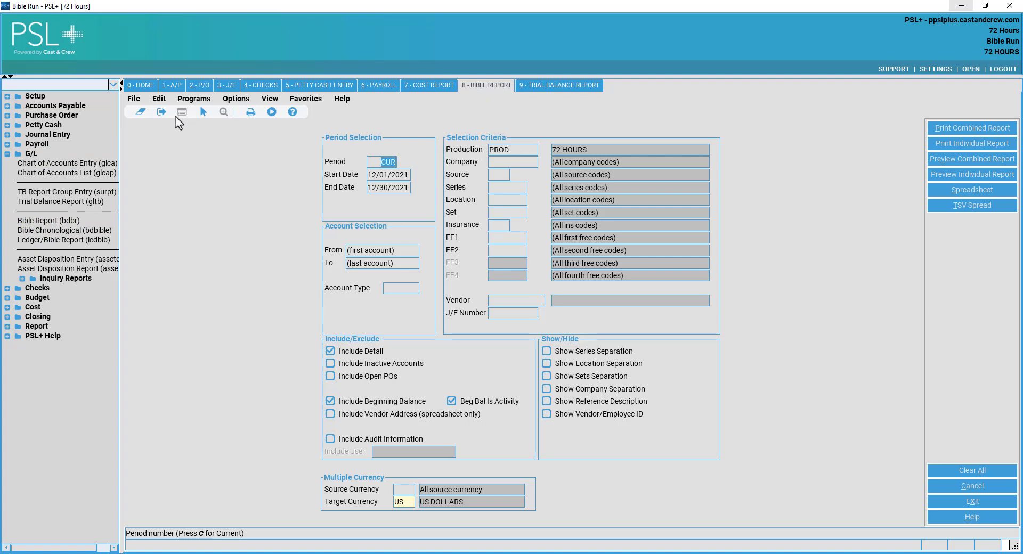
pyautogui.click(134, 99)
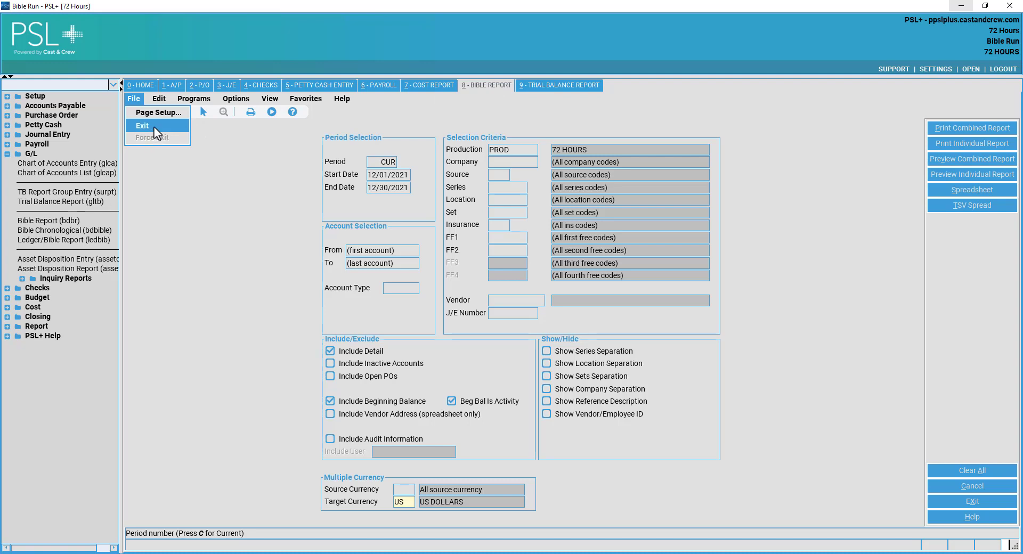
pyautogui.click(155, 127)
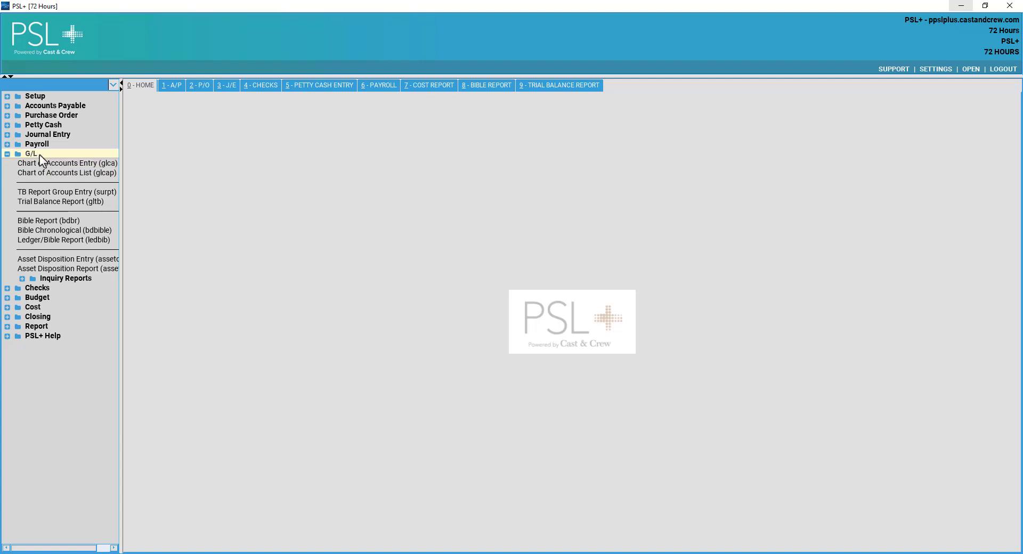
# Open the Trial Balance Report (gltb) form and review its Period and Start Date fields.
pyautogui.click(83, 202)
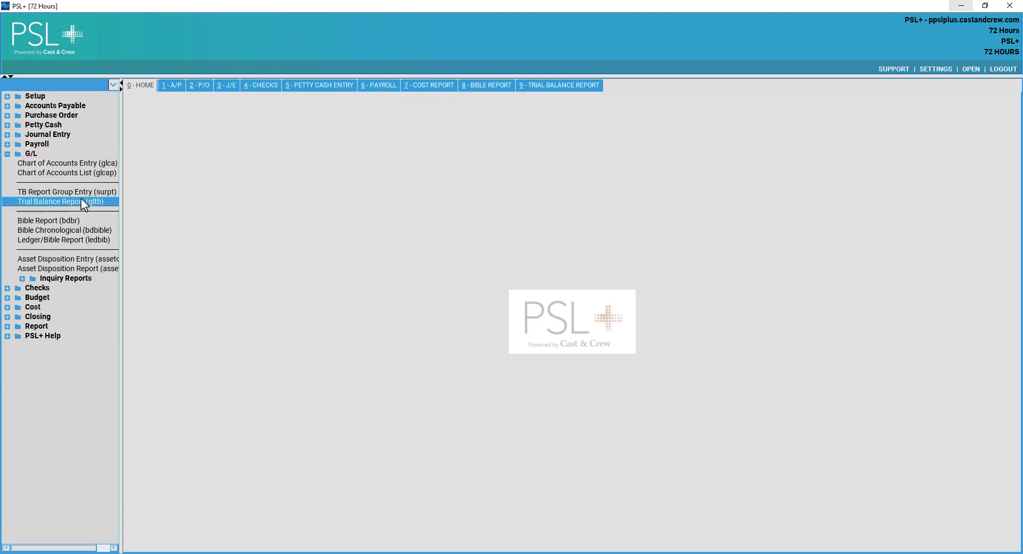
pyautogui.click(558, 90)
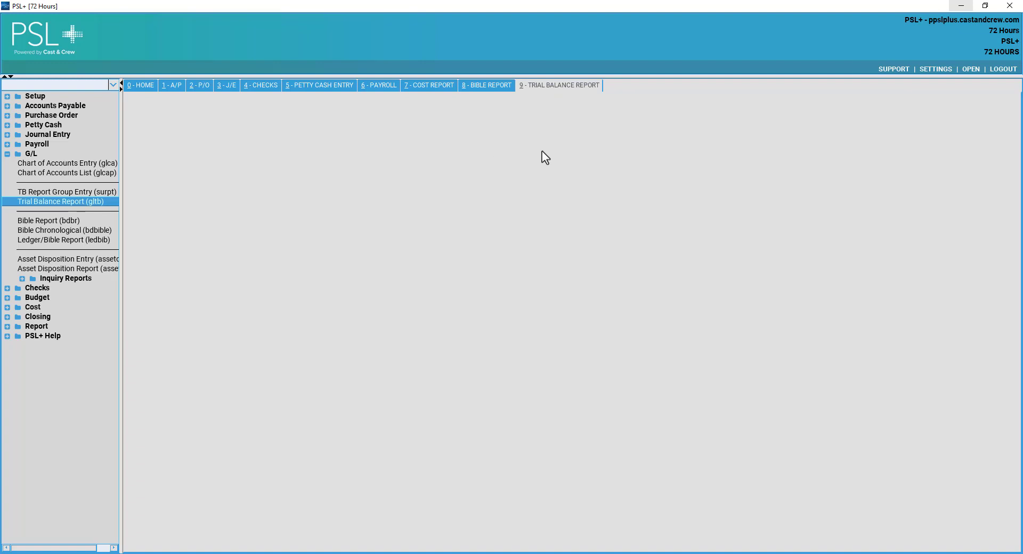
pyautogui.hotkey('alt', '0')
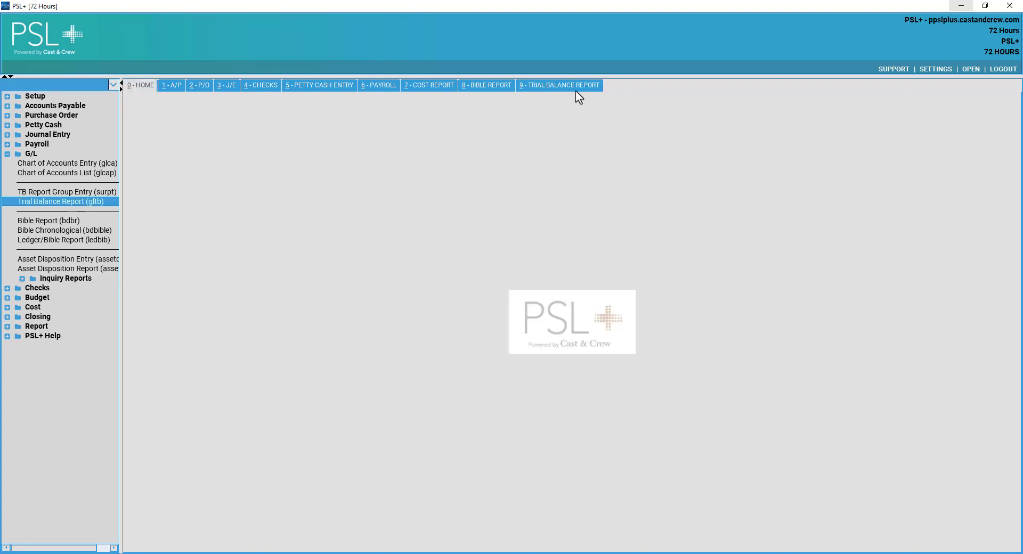
pyautogui.click(576, 89)
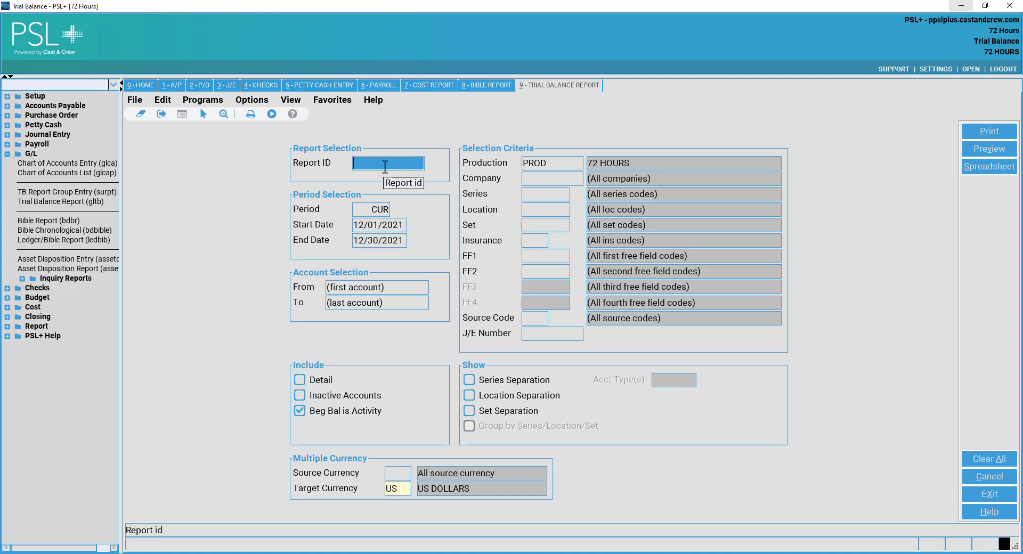
pyautogui.click(376, 213)
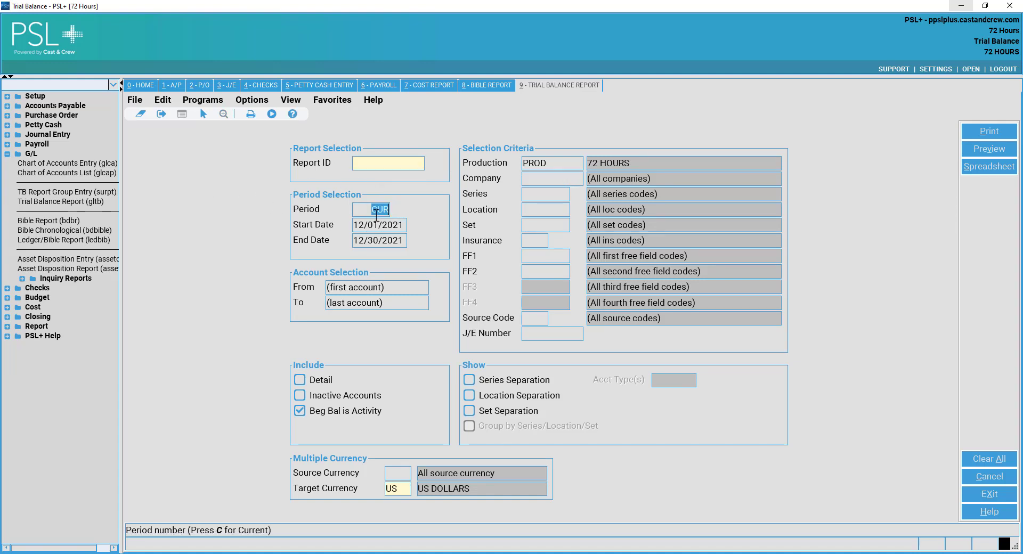
pyautogui.click(396, 166)
pyautogui.click(370, 221)
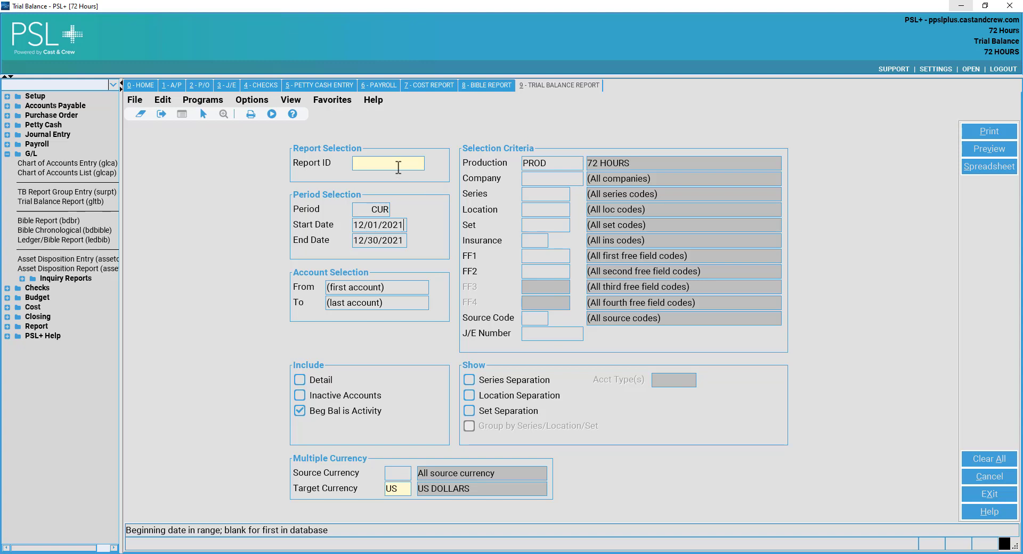
pyautogui.click(398, 164)
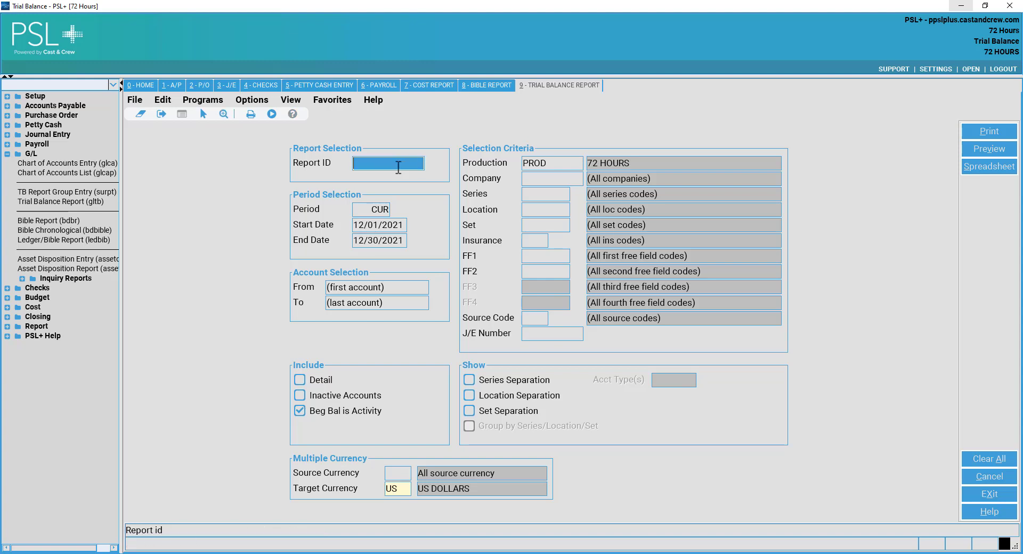
# Set the trial balance Report ID to SUMMARY from the saved report list.
pyautogui.doubleClick(398, 164)
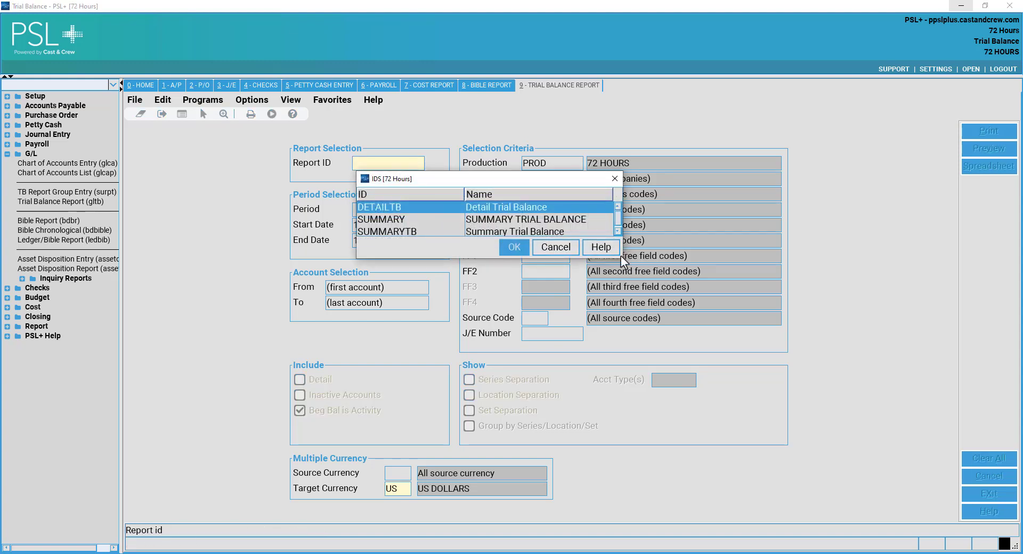
pyautogui.moveTo(622, 261); pyautogui.dragTo(697, 367)
pyautogui.click(597, 220)
pyautogui.click(584, 210)
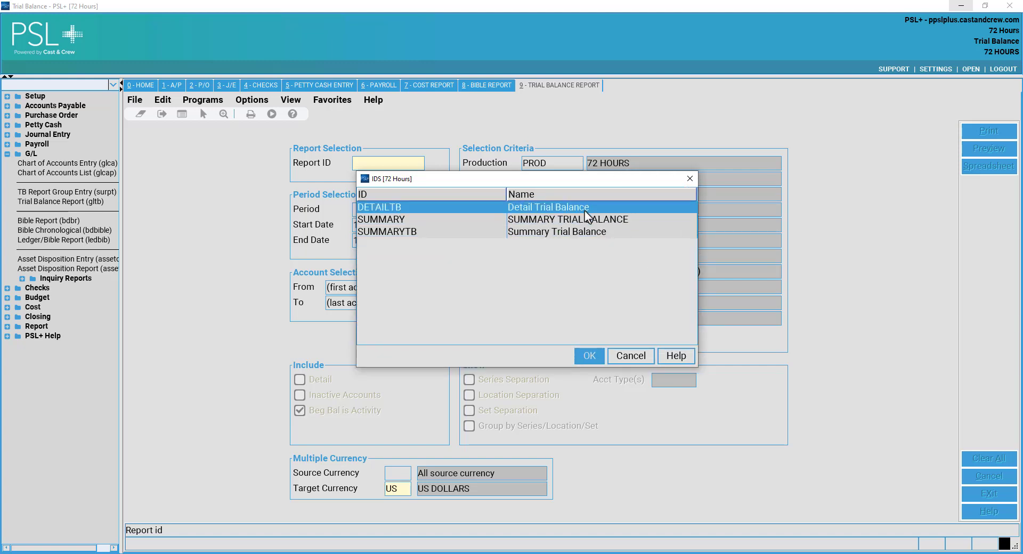
pyautogui.click(581, 223)
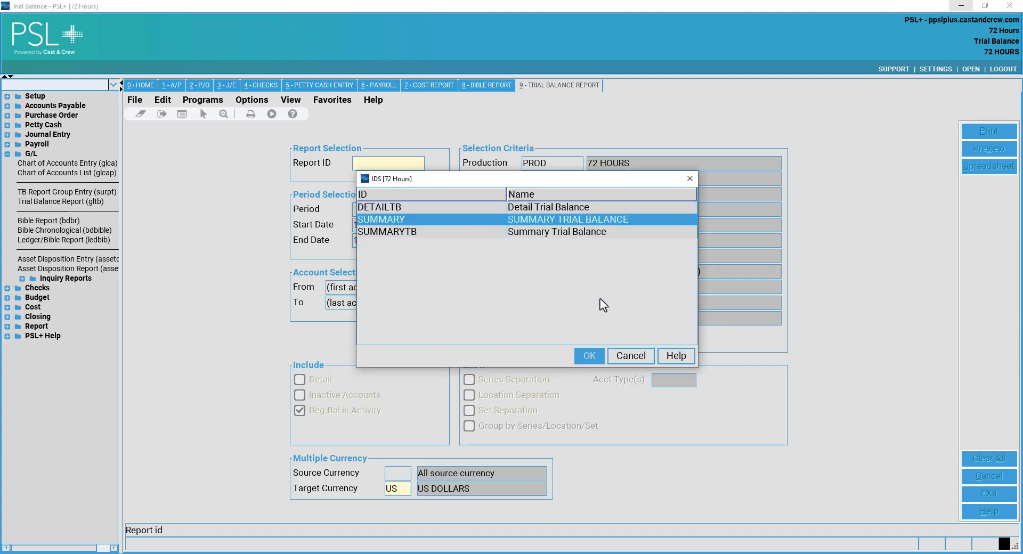
pyautogui.click(591, 355)
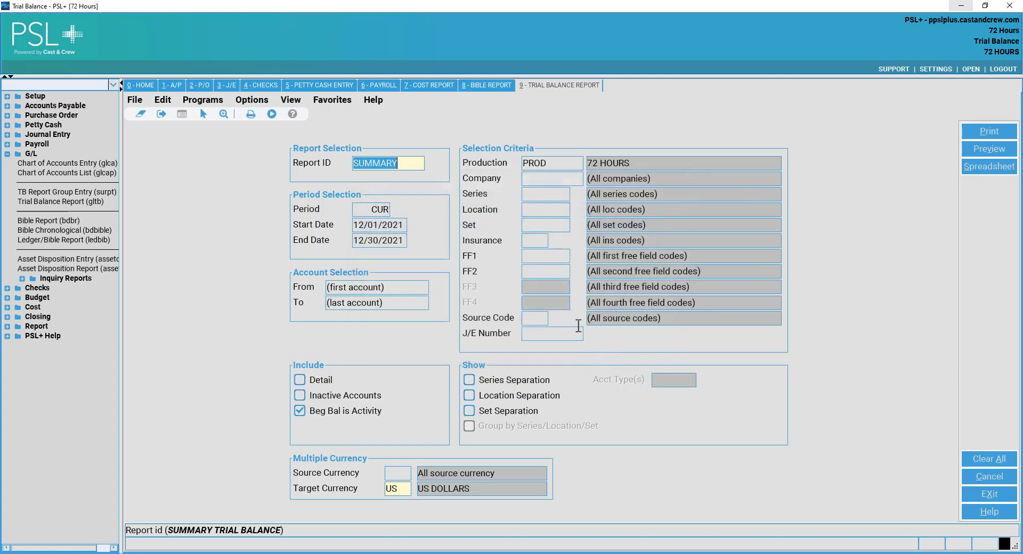
# Step through the date, account, Series and FF1 fields and open the Source Code lookup.
pyautogui.press('Tab')
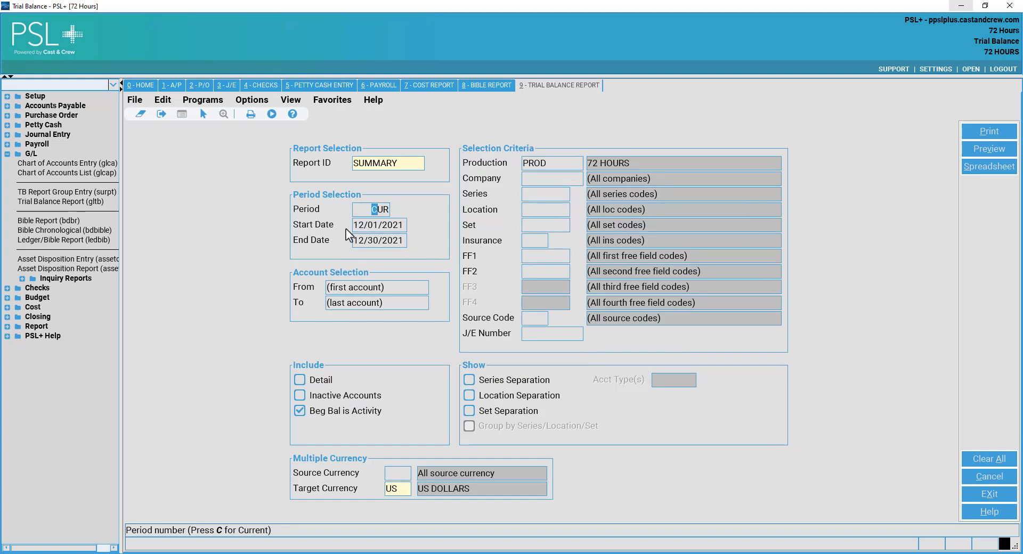
pyautogui.press('Tab')
pyautogui.press('Tab')
pyautogui.press('Tab')
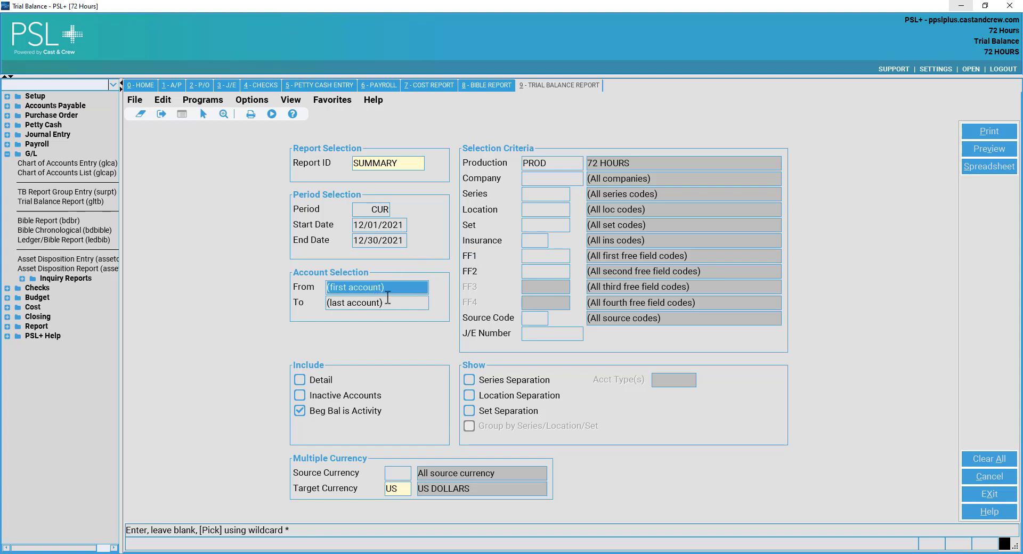
pyautogui.press('Tab')
pyautogui.press('Tab')
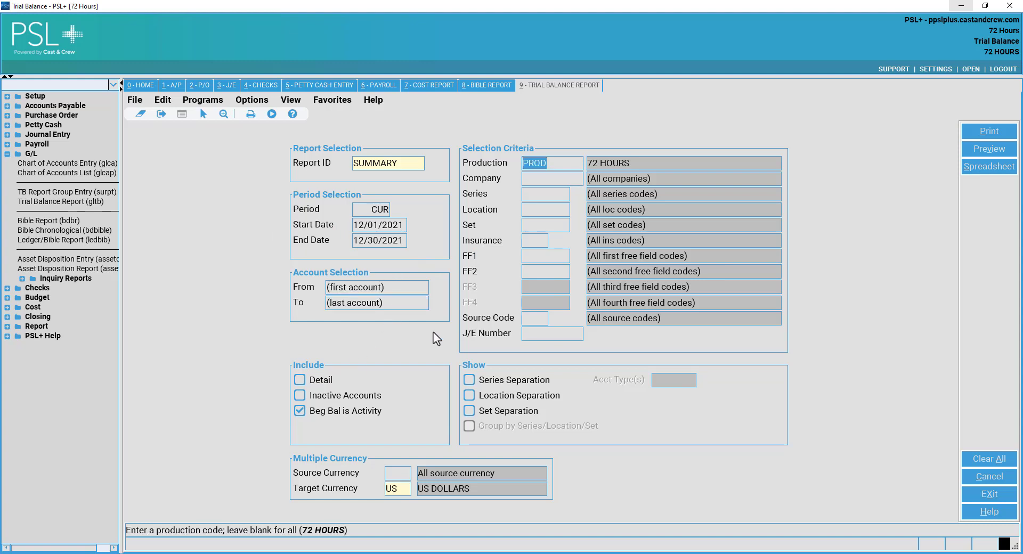
pyautogui.press('Tab')
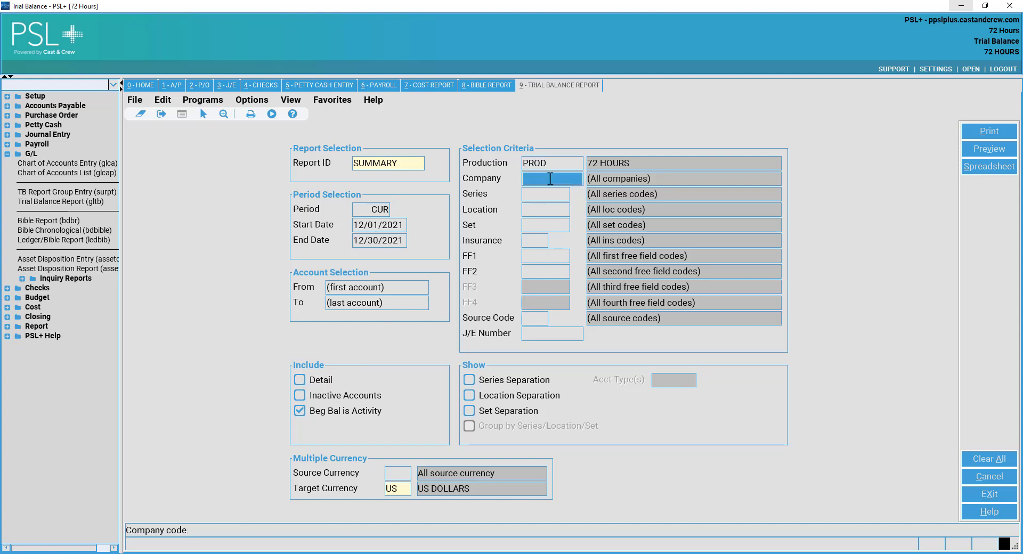
pyautogui.click(565, 194)
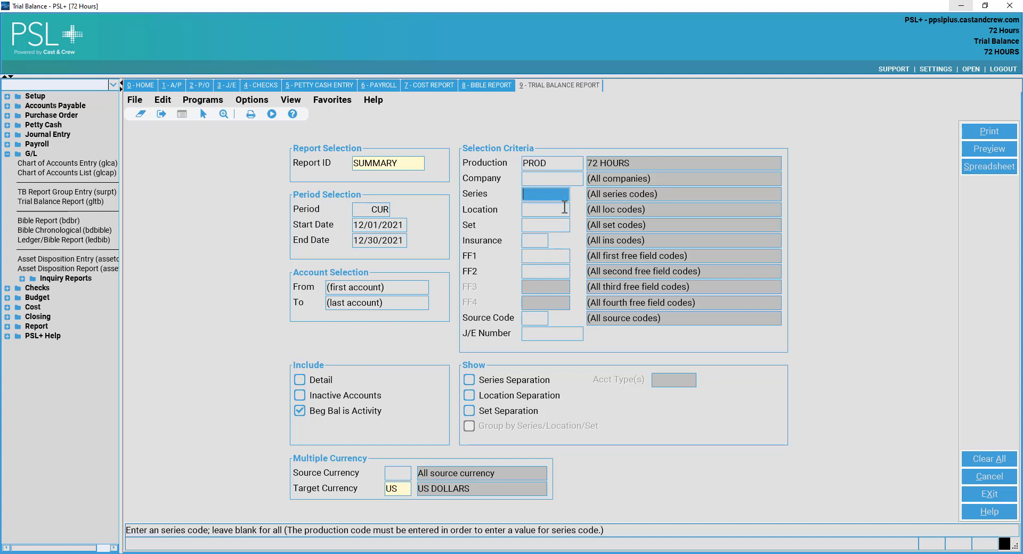
pyautogui.click(564, 225)
pyautogui.click(544, 240)
pyautogui.click(546, 257)
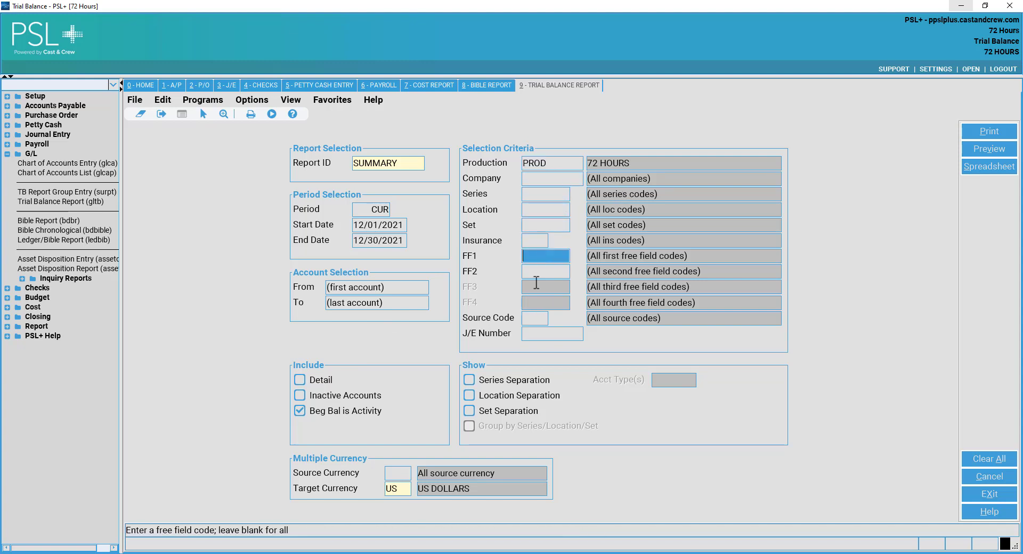
pyautogui.click(540, 319)
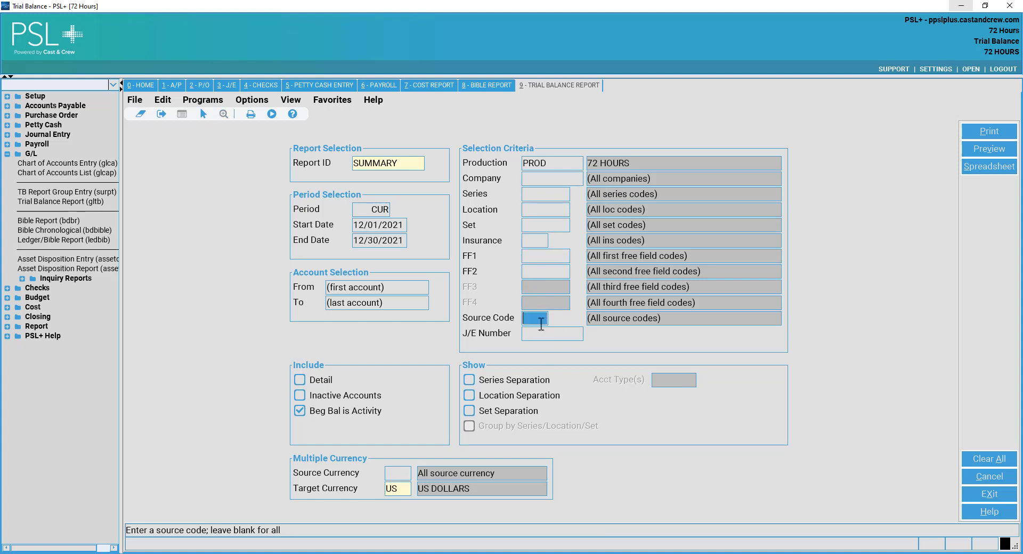
pyautogui.doubleClick(541, 324)
pyautogui.moveTo(586, 347); pyautogui.dragTo(320, 273)
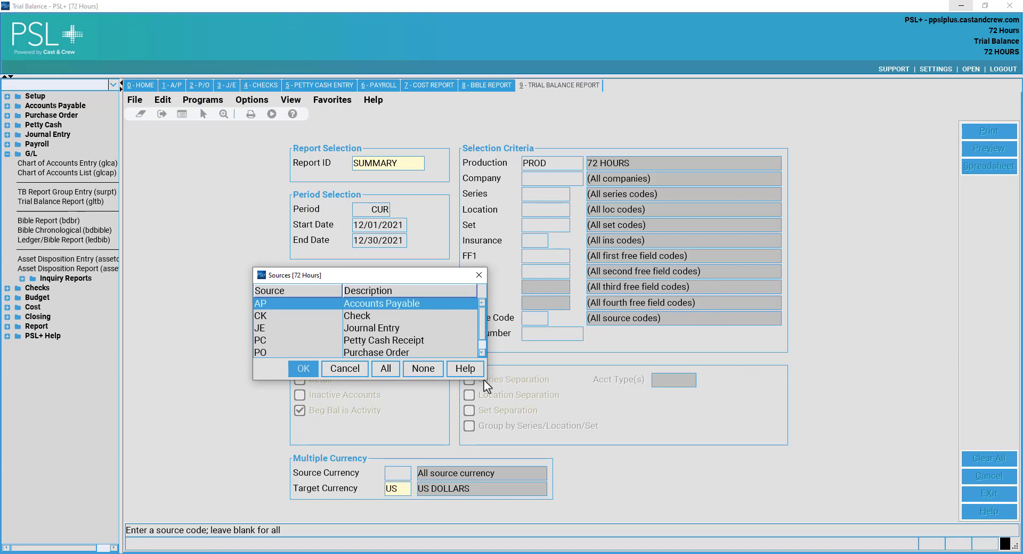
# Inspect the sources Check through Purchase Order, then close the list without applying, keeping all sources.
pyautogui.moveTo(485, 380); pyautogui.dragTo(606, 450)
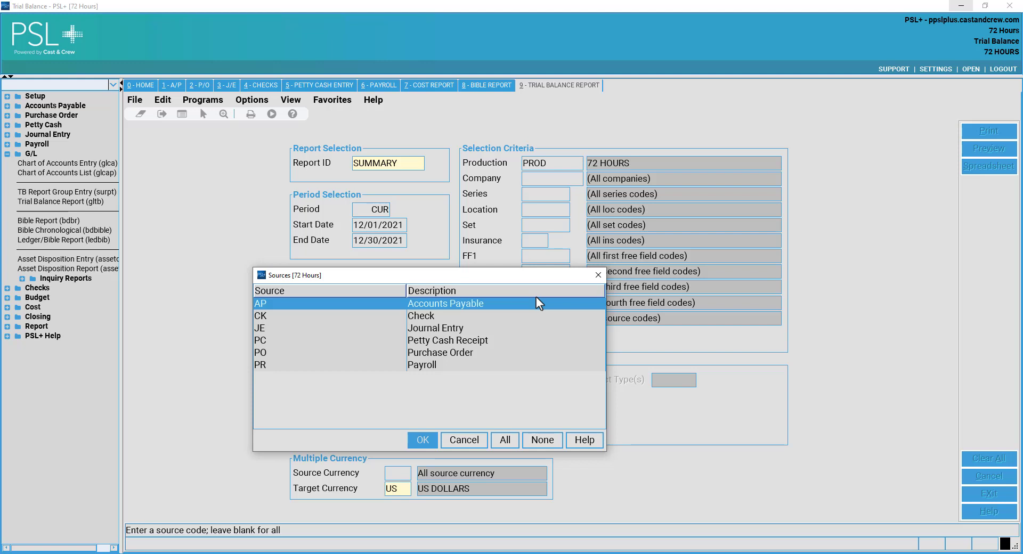
pyautogui.click(450, 319)
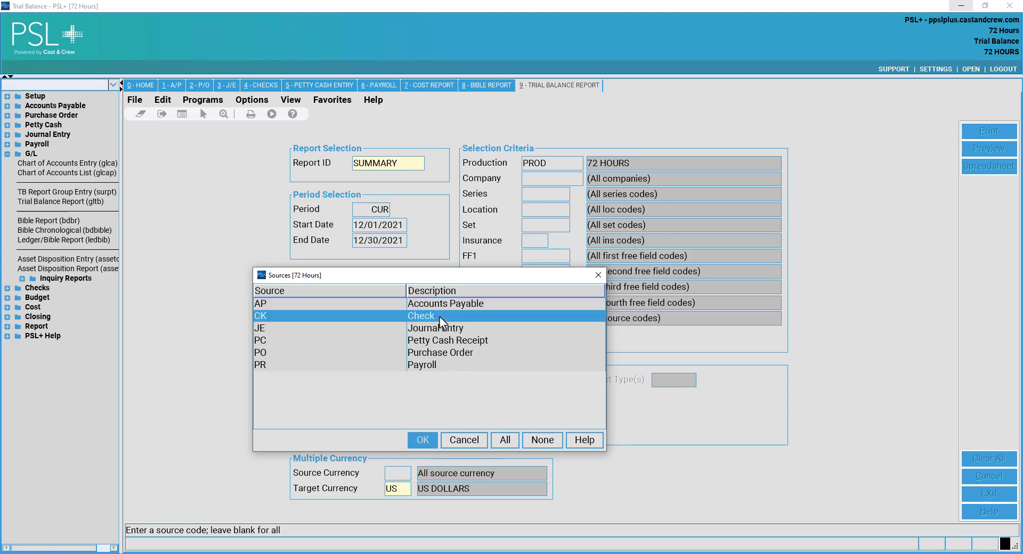
pyautogui.keyDown('shift'); pyautogui.click(438, 352); pyautogui.keyUp('shift')
pyautogui.click(445, 367)
pyautogui.moveTo(444, 353); pyautogui.dragTo(443, 317)
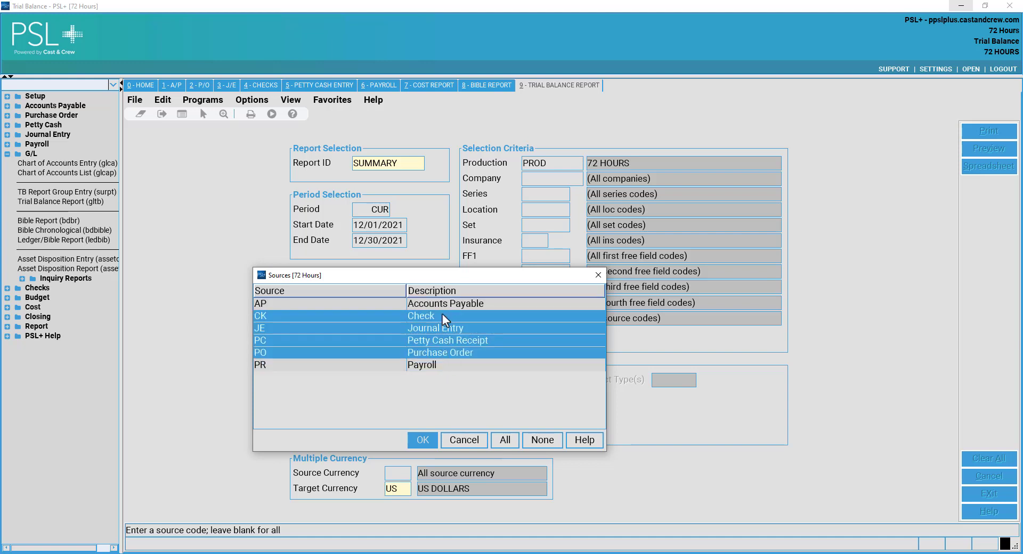
pyautogui.click(468, 441)
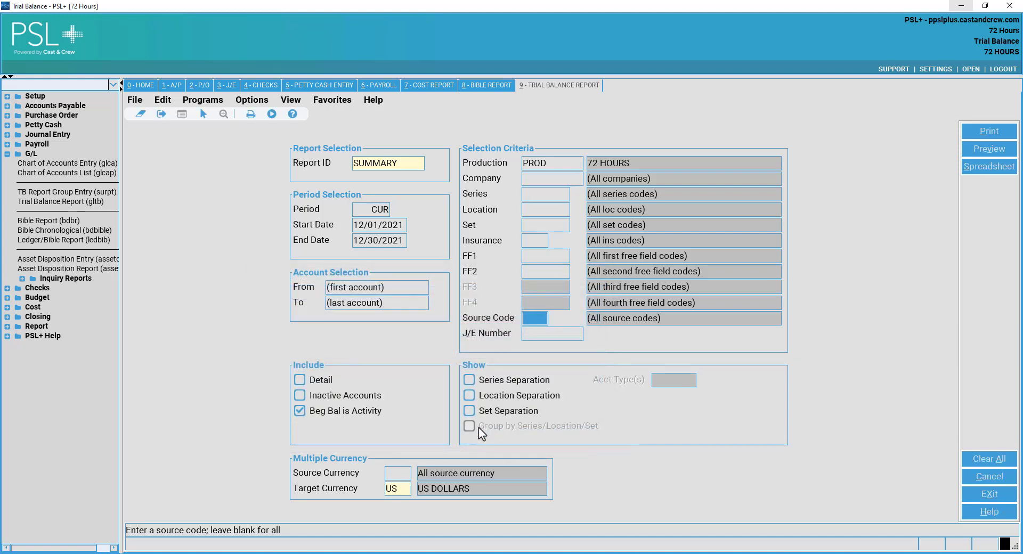
# Include detail, keep US dollars as target currency, and generate the trial balance spreadsheet.
pyautogui.click(546, 333)
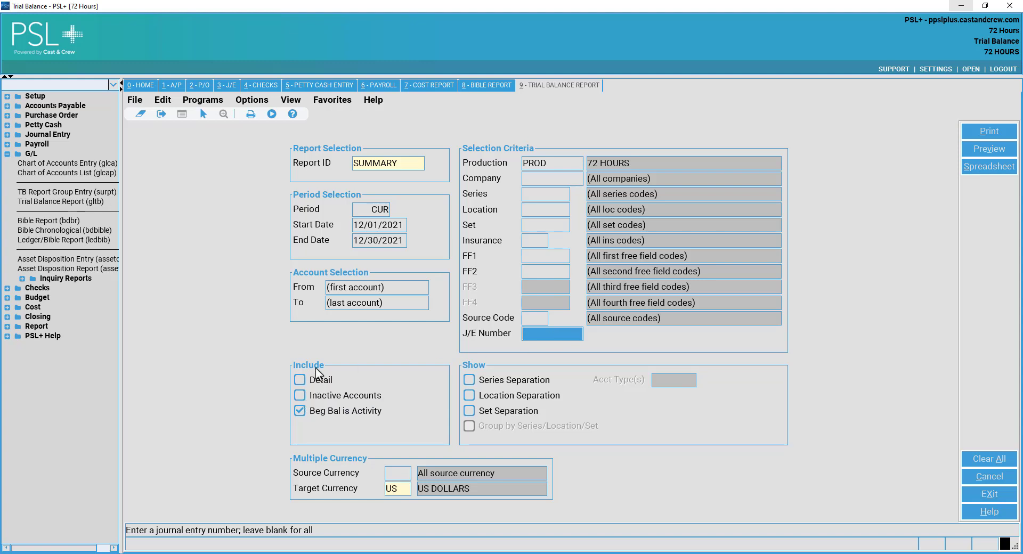
pyautogui.click(320, 377)
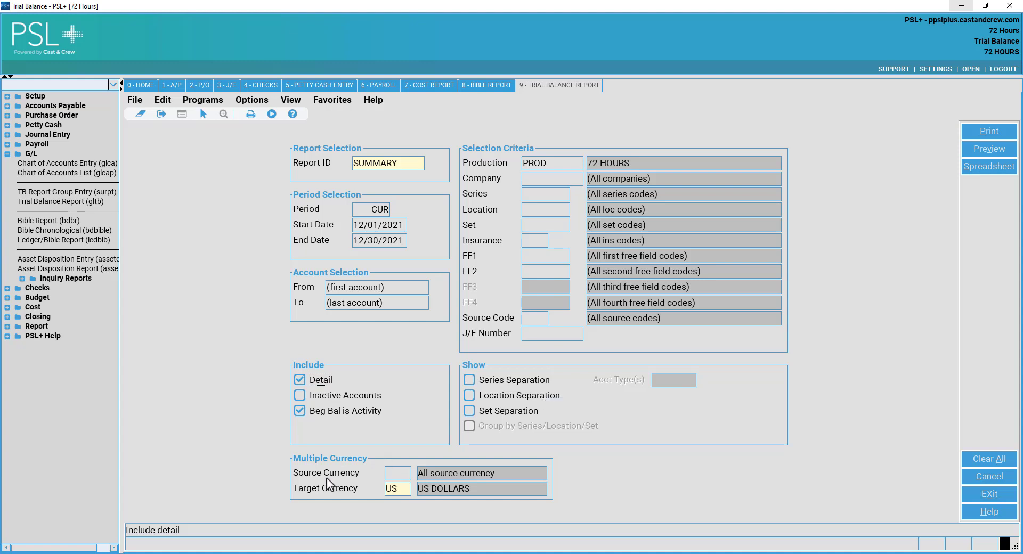
pyautogui.click(395, 473)
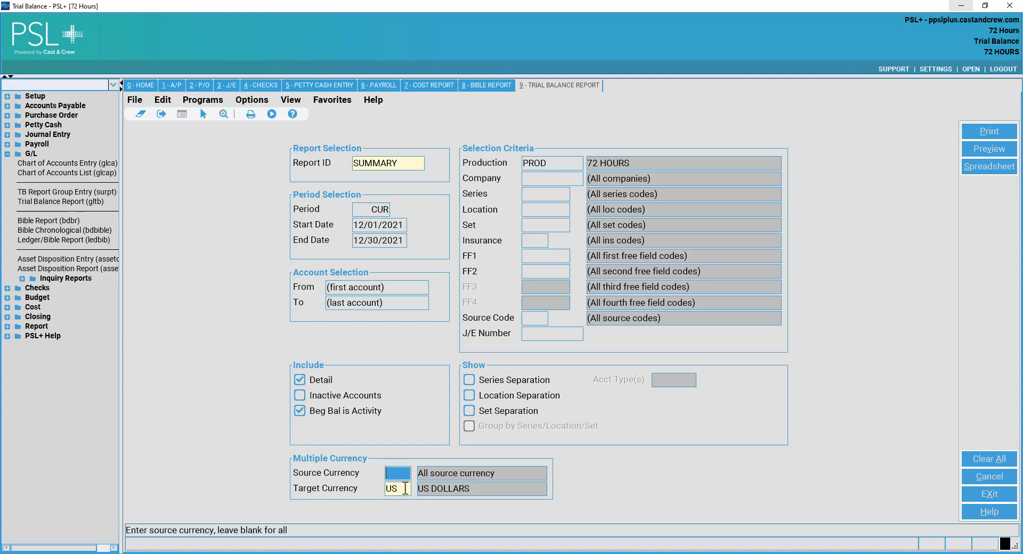
pyautogui.click(404, 488)
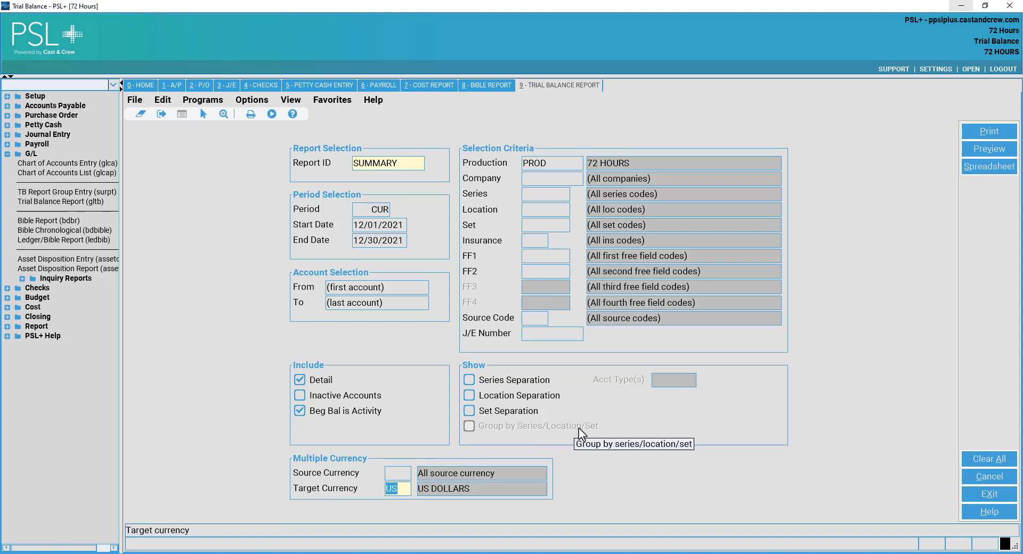
pyautogui.click(1002, 178)
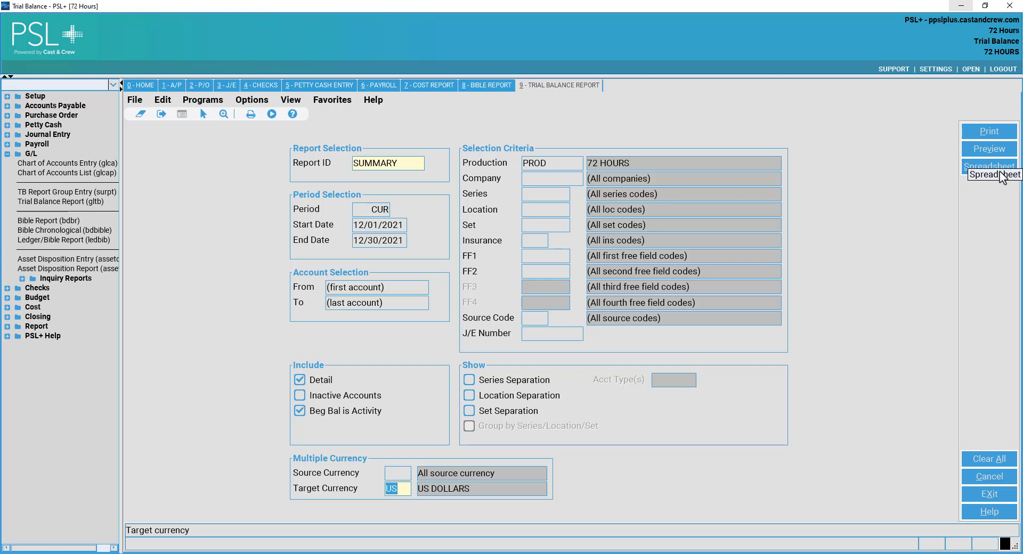
# Preview the Summary Trial Balance at 125% zoom and scroll through its first pages.
pyautogui.click(994, 149)
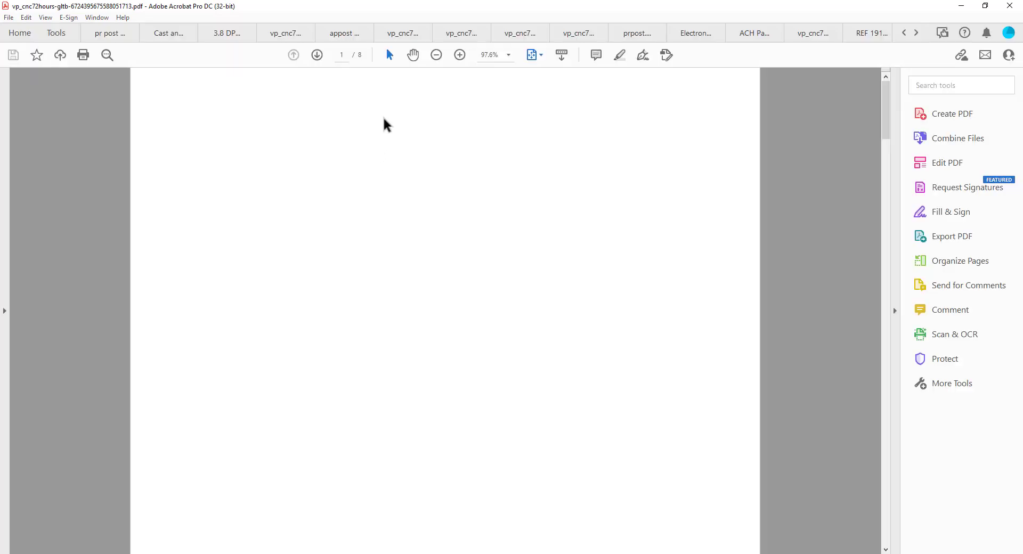
pyautogui.click(509, 55)
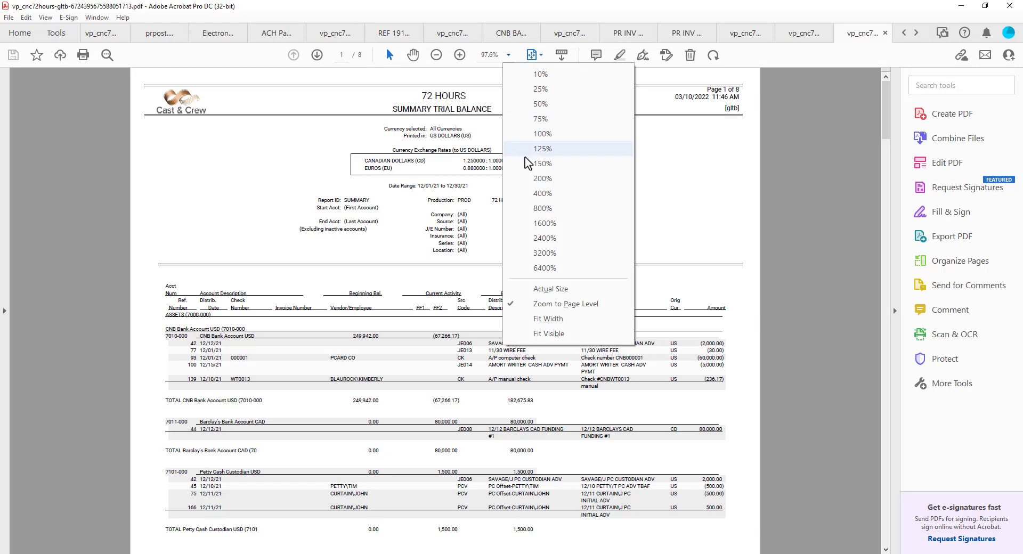
pyautogui.click(542, 149)
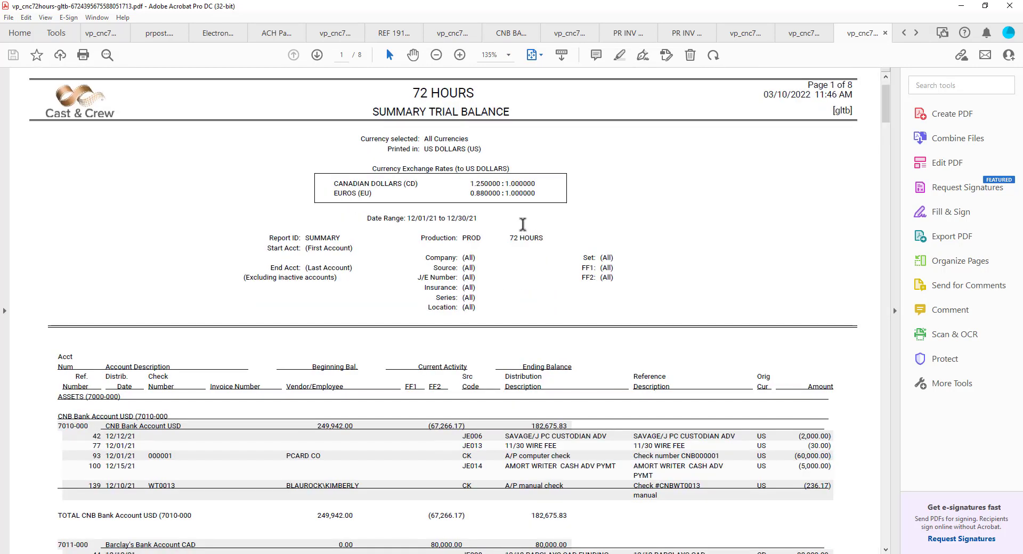
pyautogui.scroll(-3, 522, 223)
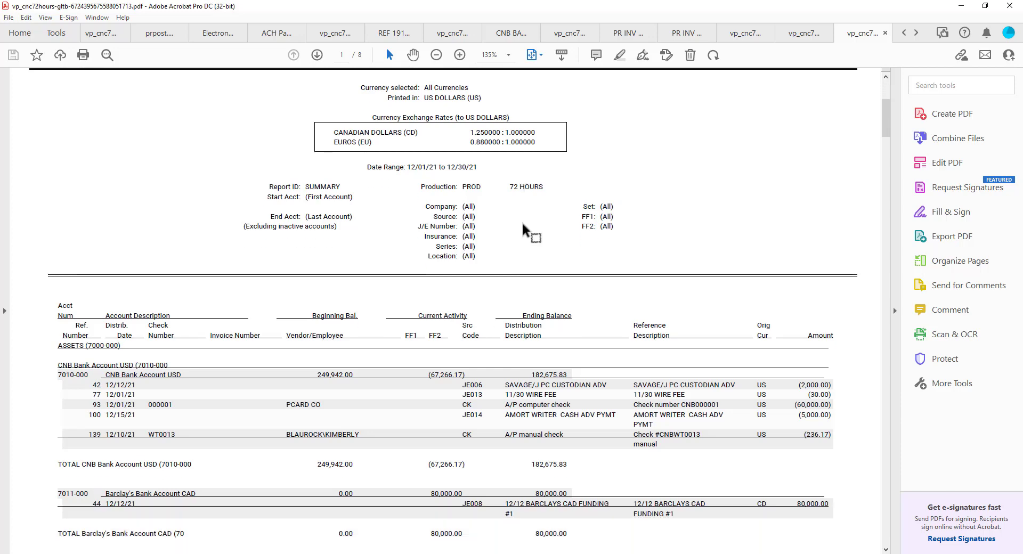
pyautogui.scroll(-4, 512, 239)
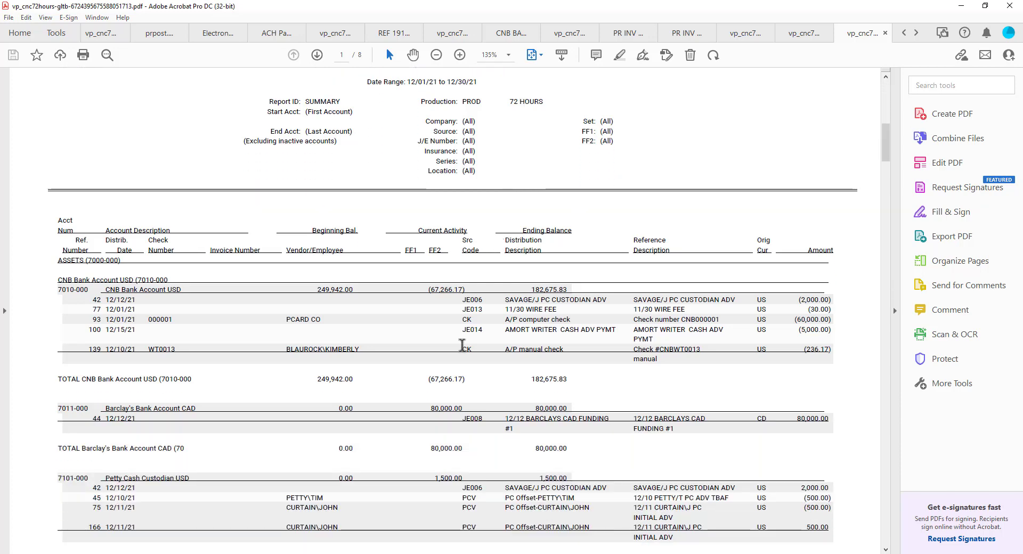
pyautogui.scroll(-15, 445, 363)
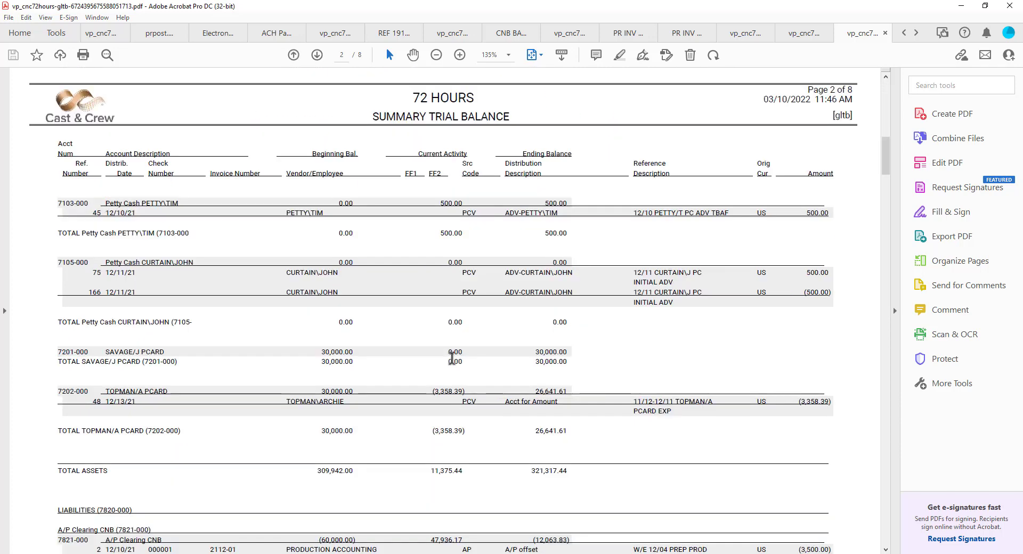
pyautogui.scroll(-6, 457, 349)
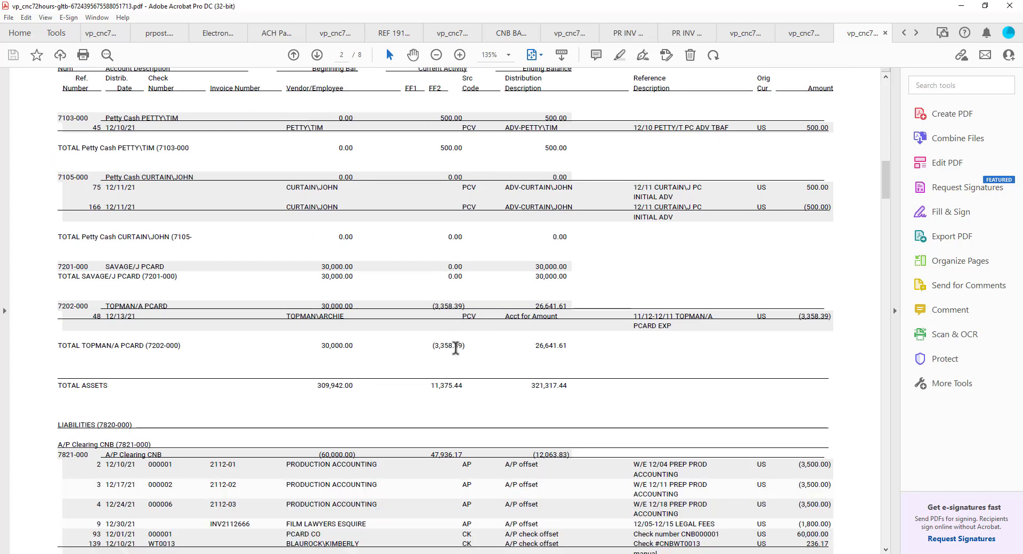
pyautogui.scroll(-20, 458, 347)
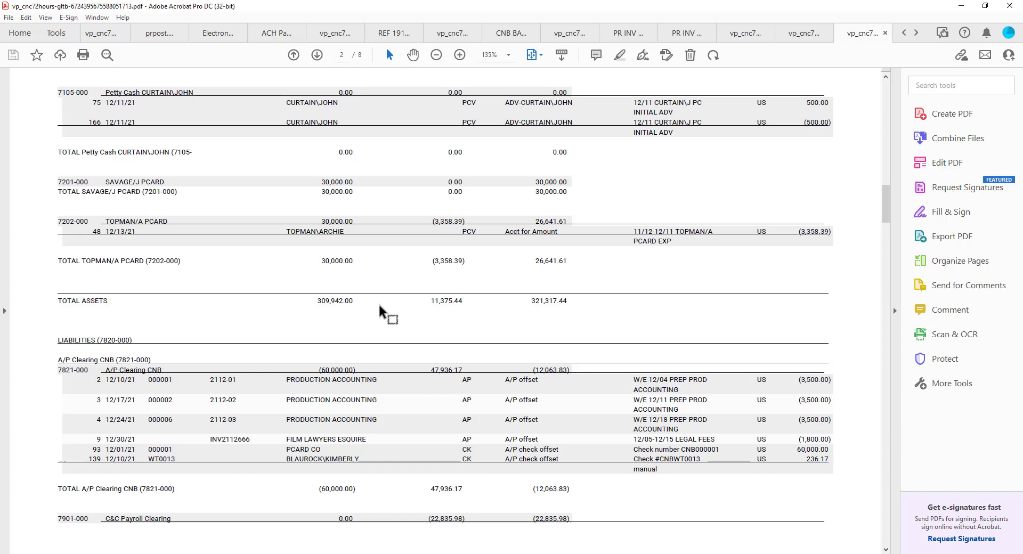
# Check the TOTAL CNB Bank Account line and its 182,675.83 ending balance.
pyautogui.scroll(3, 152, 362)
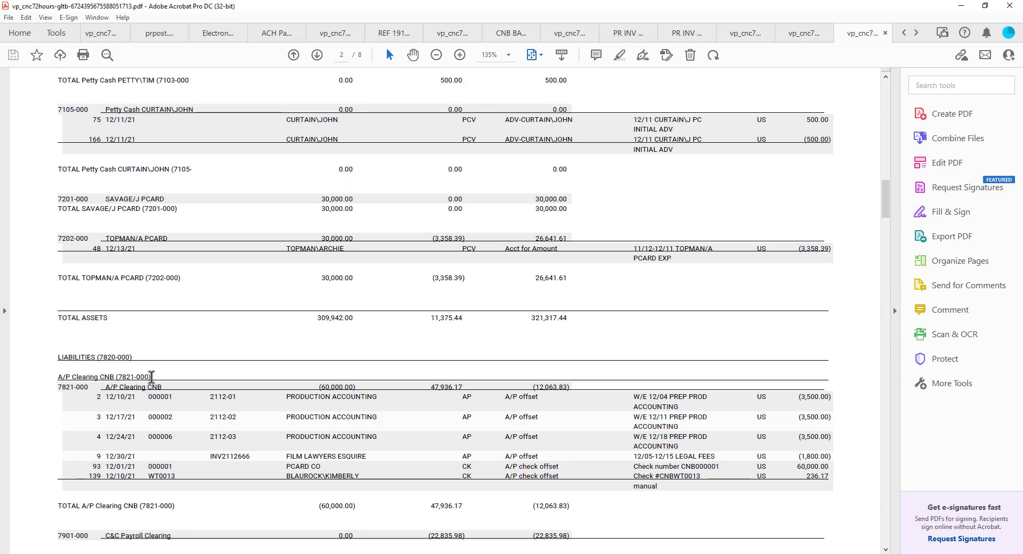
pyautogui.scroll(20, 163, 376)
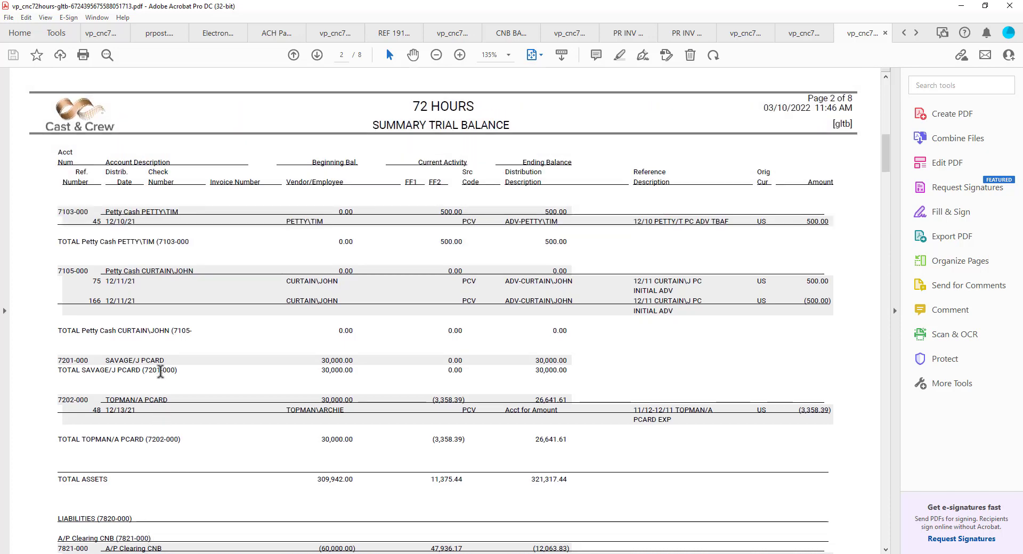
pyautogui.scroll(2, 165, 375)
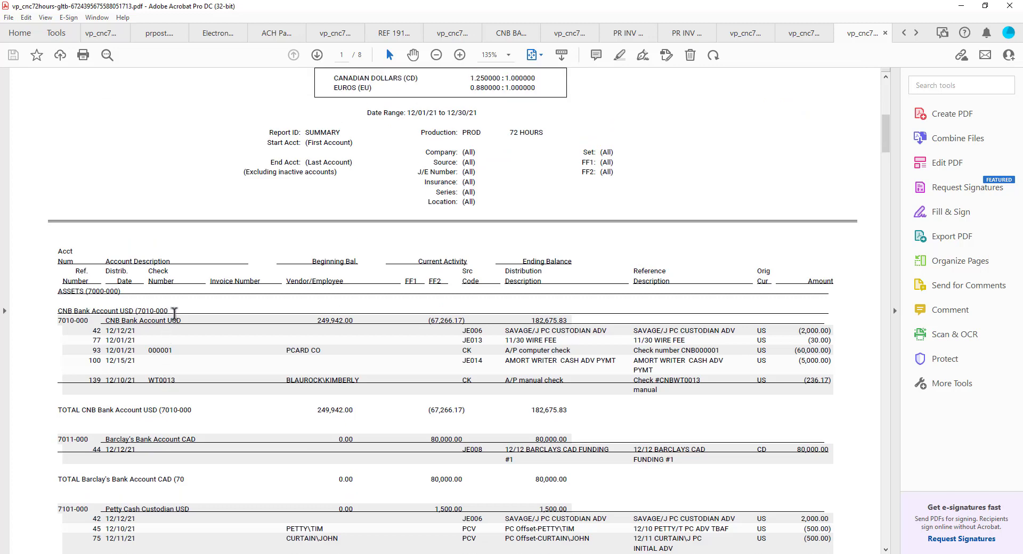
pyautogui.scroll(-2, 349, 358)
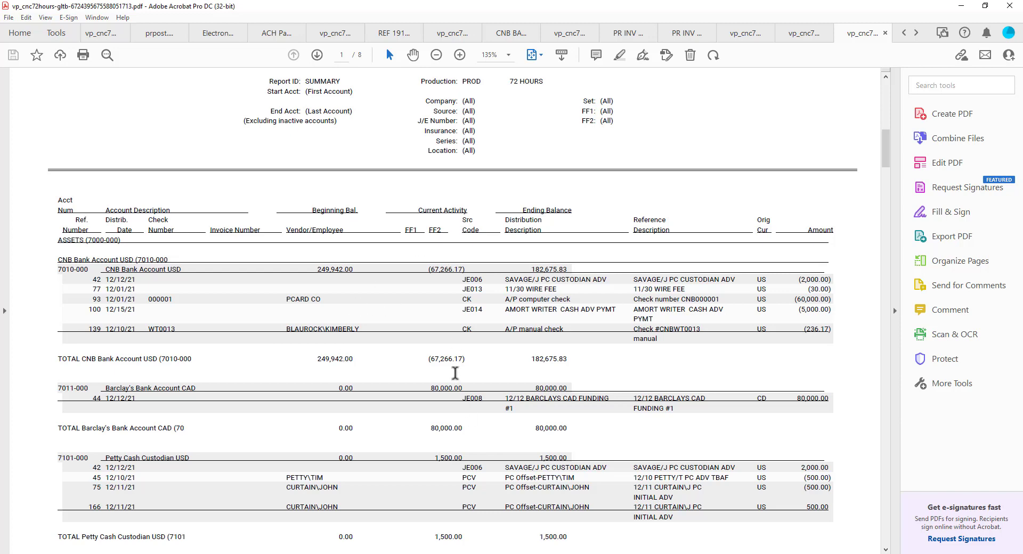
pyautogui.tripleClick(329, 356)
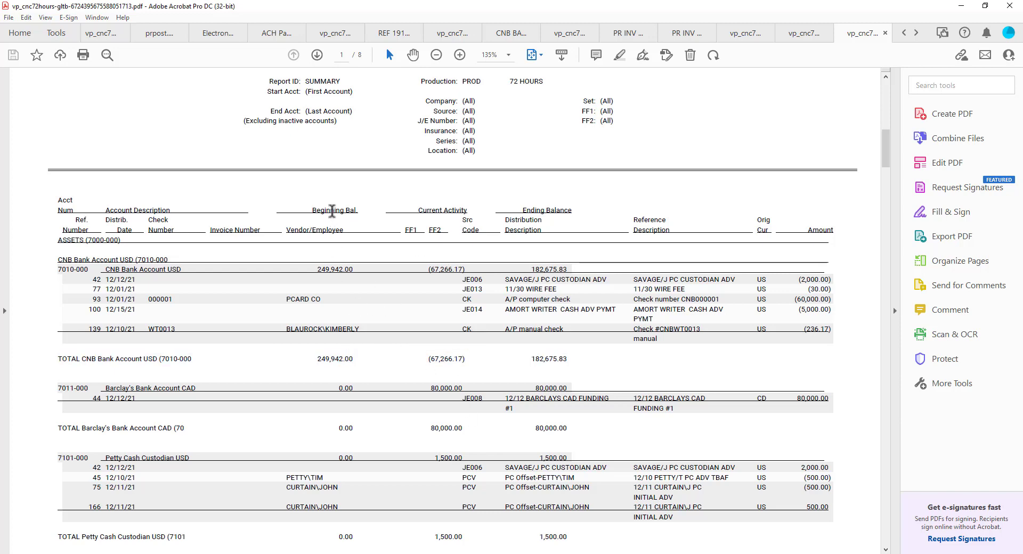
pyautogui.doubleClick(332, 211)
pyautogui.tripleClick(332, 211)
pyautogui.click(430, 393)
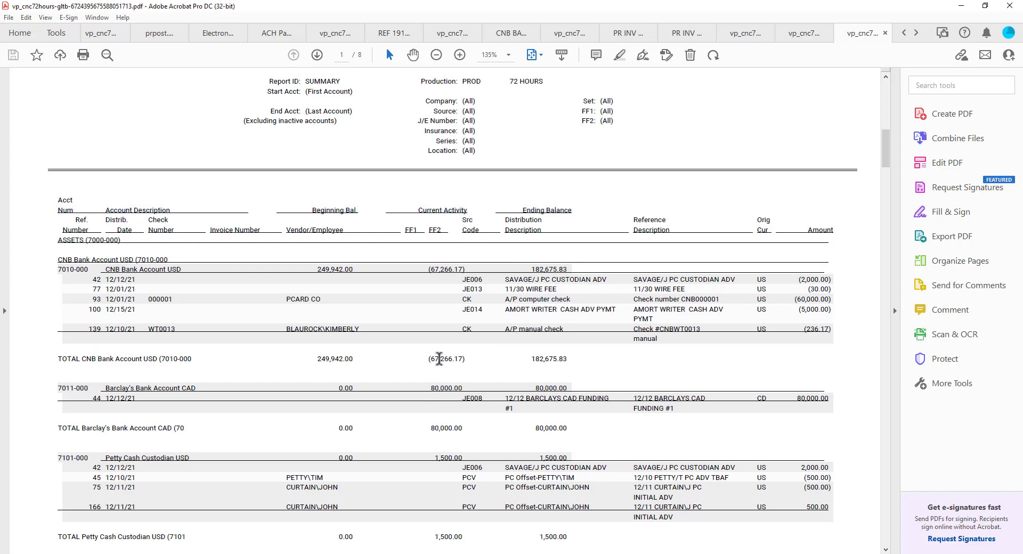
pyautogui.doubleClick(567, 362)
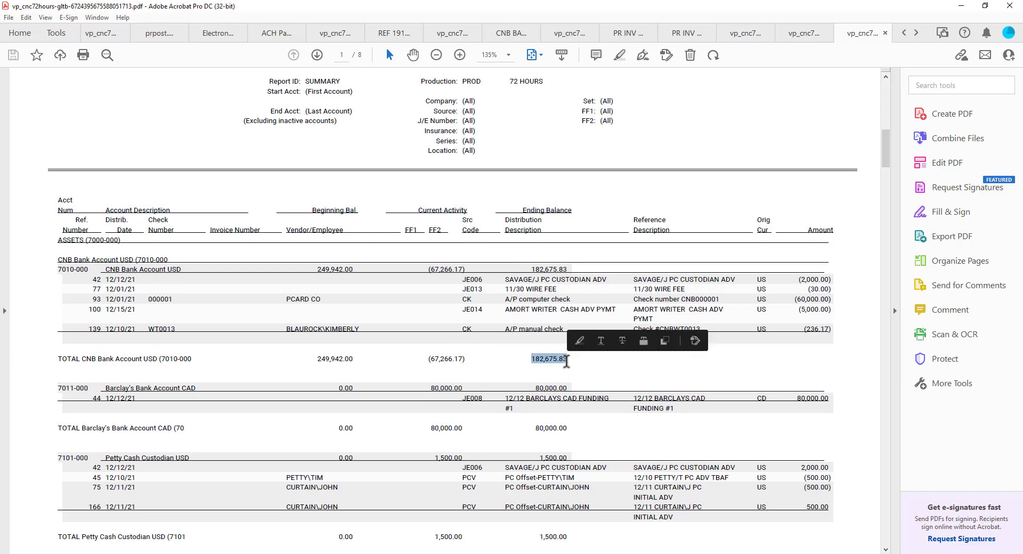
pyautogui.doubleClick(566, 363)
# Read on through the remaining totals to page 5, then minimize Acrobat.
pyautogui.scroll(-8, 362, 385)
pyautogui.scroll(-5, 362, 381)
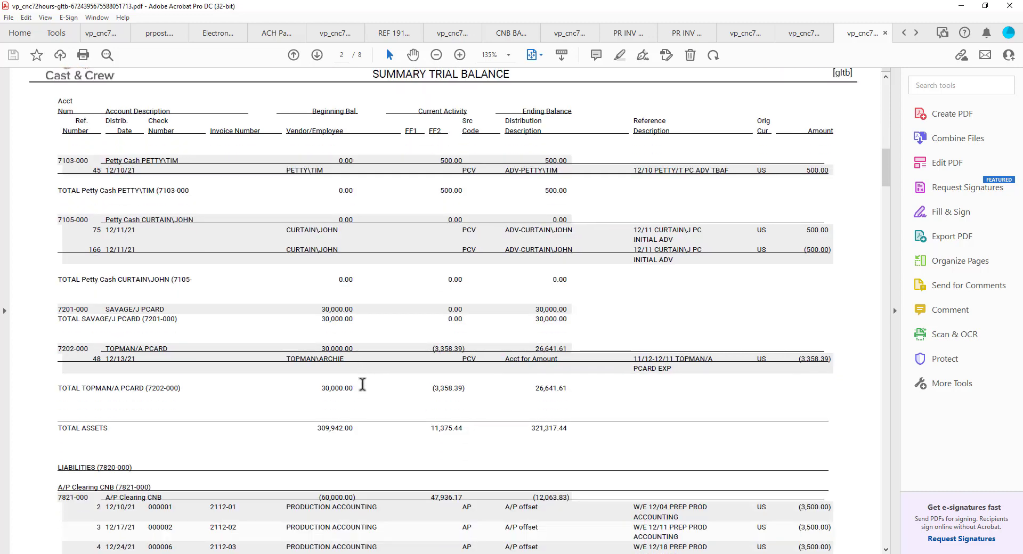
pyautogui.scroll(-10, 377, 363)
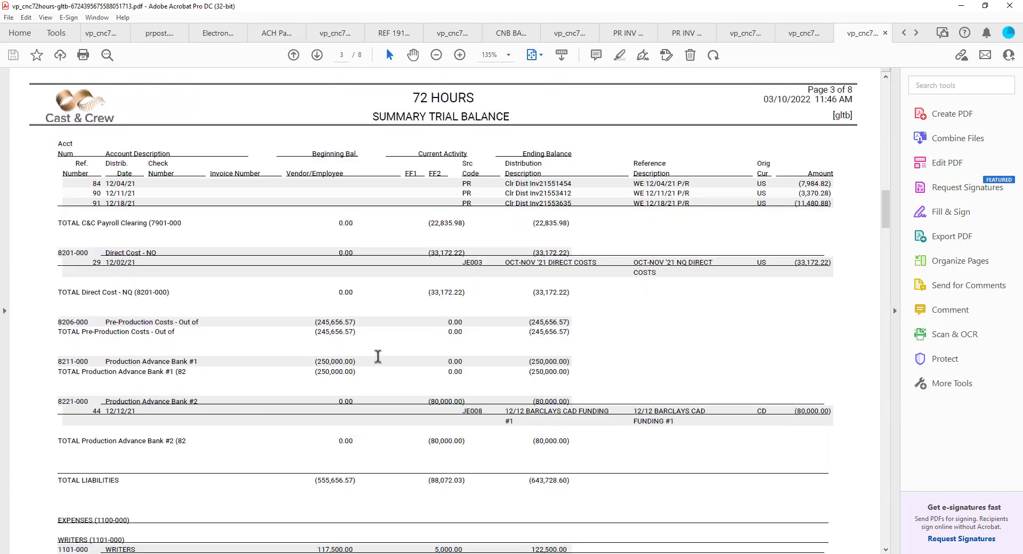
pyautogui.scroll(-4, 377, 361)
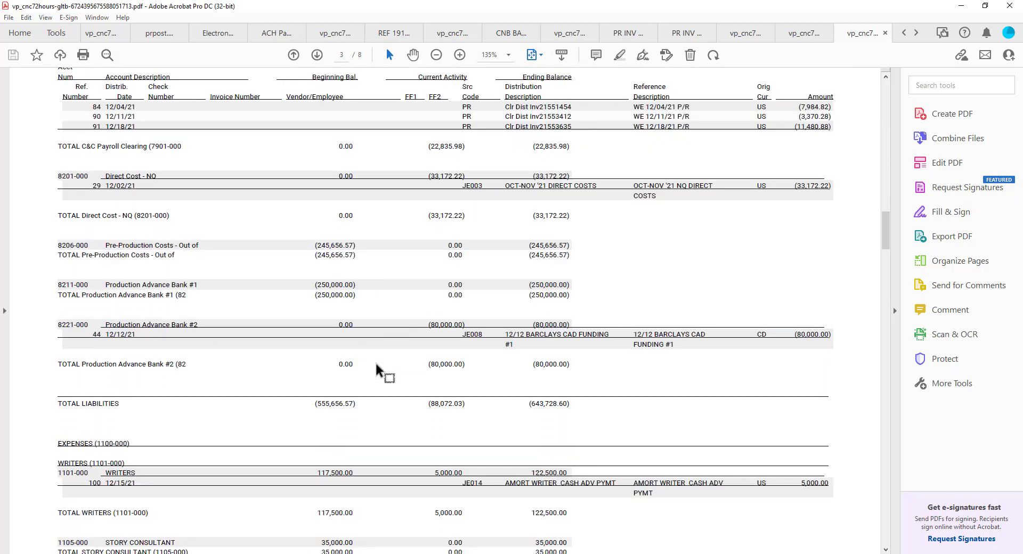
pyautogui.scroll(-2, 376, 368)
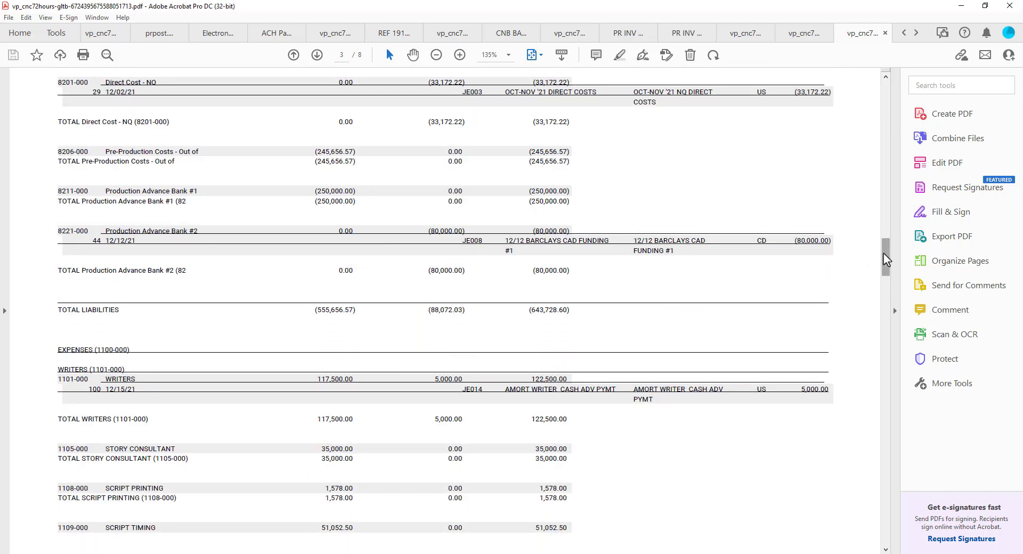
pyautogui.moveTo(885, 250); pyautogui.dragTo(894, 373)
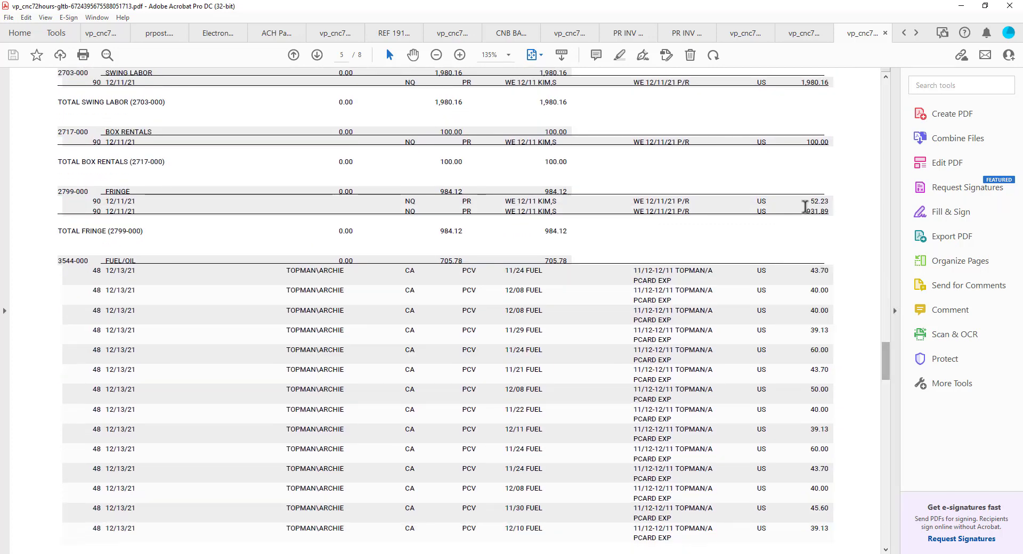
pyautogui.scroll(1, 778, 327)
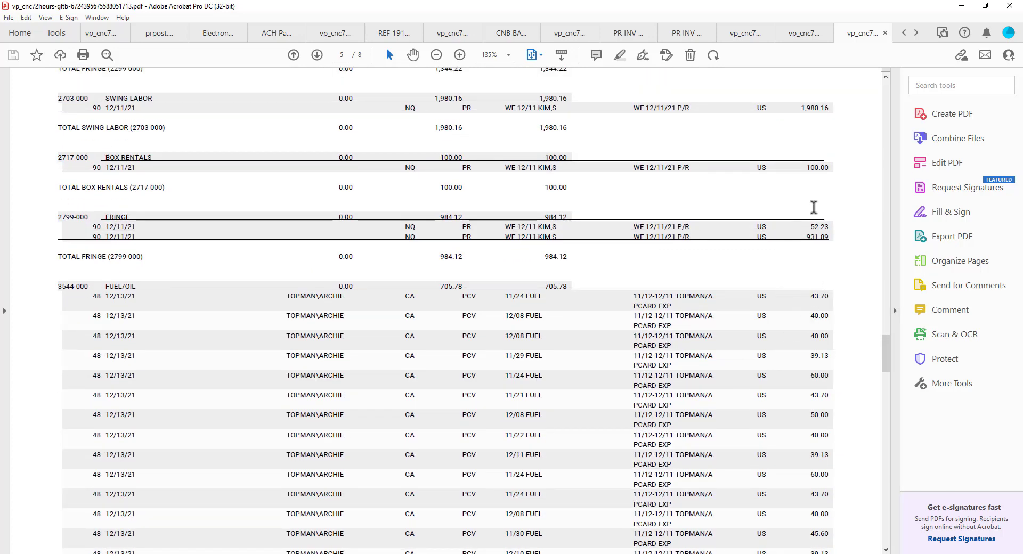
pyautogui.click(962, 7)
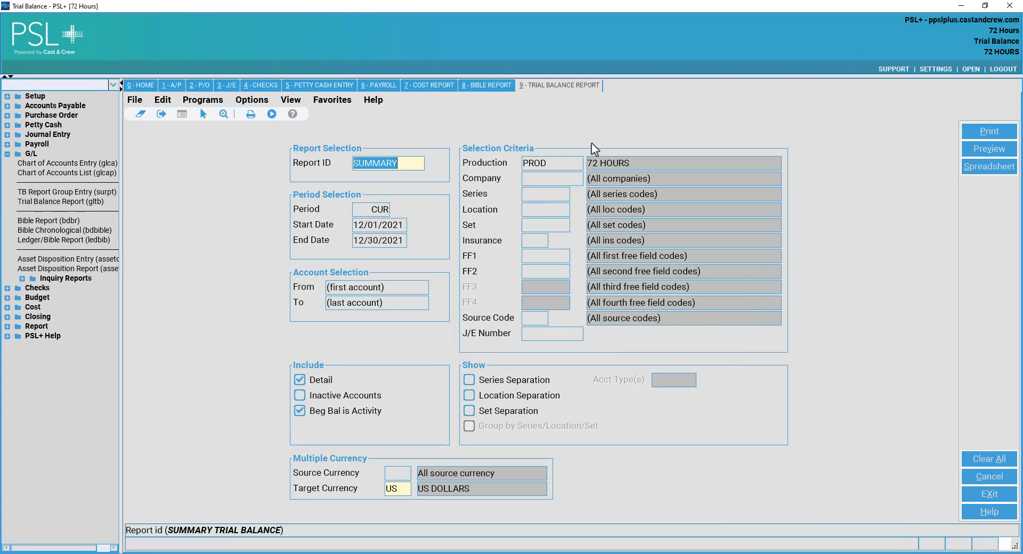
# Exit the Trial Balance report form and collapse the G/L programs.
pyautogui.click(135, 100)
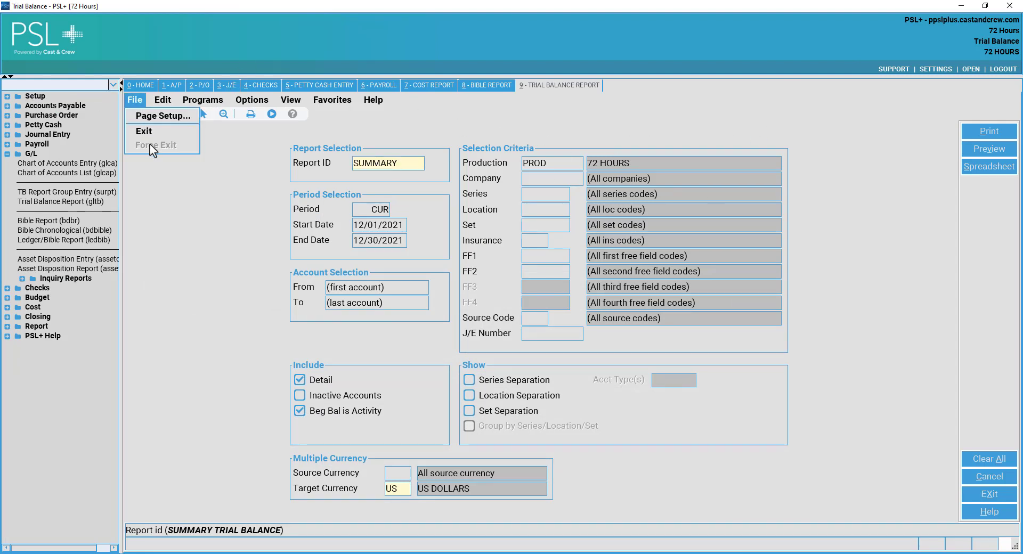
pyautogui.click(154, 133)
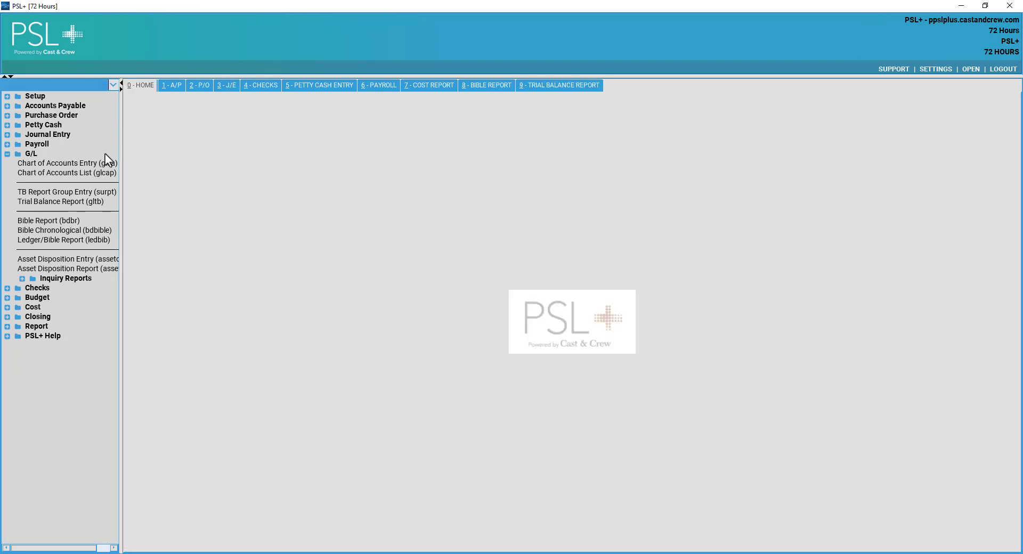
pyautogui.click(31, 155)
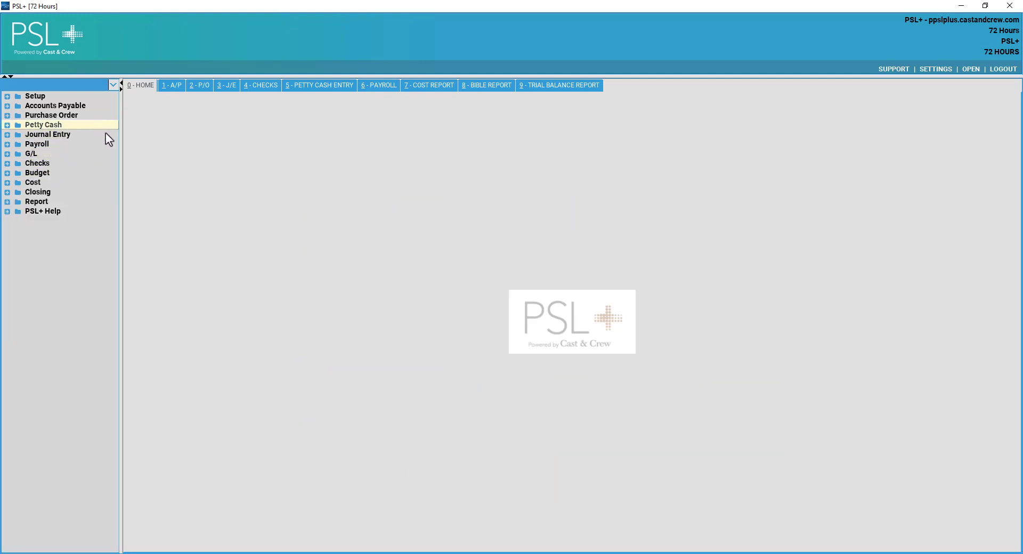
# Expand the Checks programs and launch Bank Reconciliation (ckrbs).
pyautogui.click(46, 163)
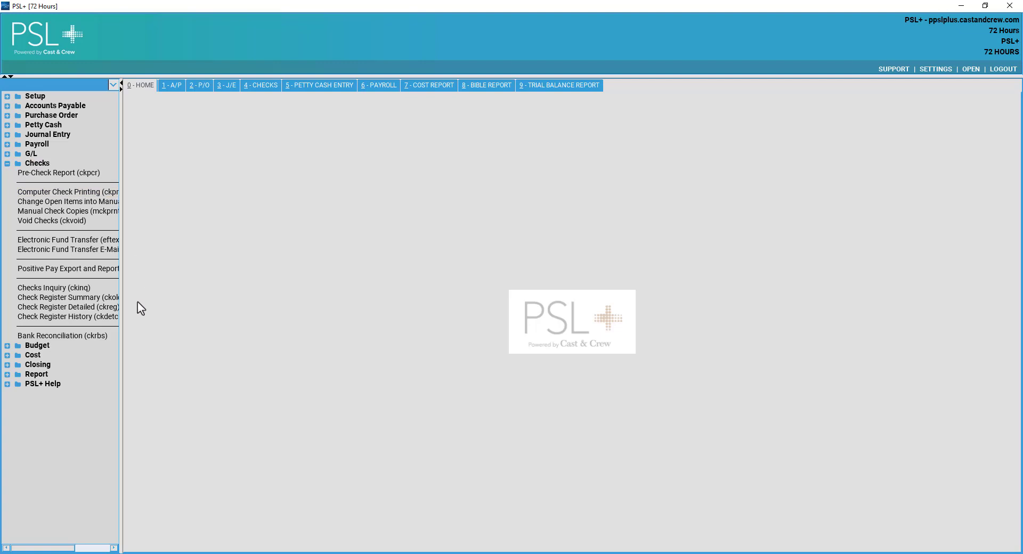
pyautogui.click(73, 338)
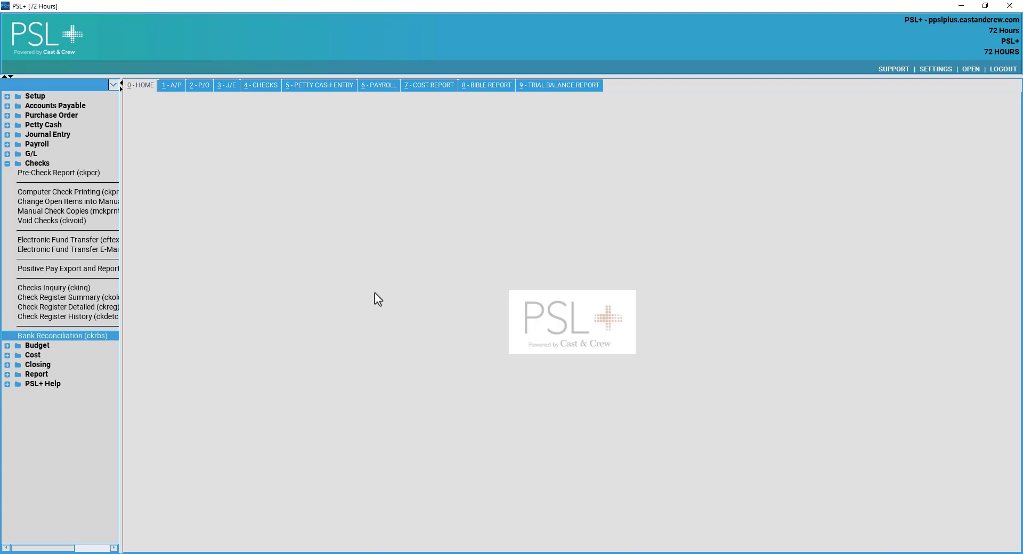
pyautogui.doubleClick(62, 336)
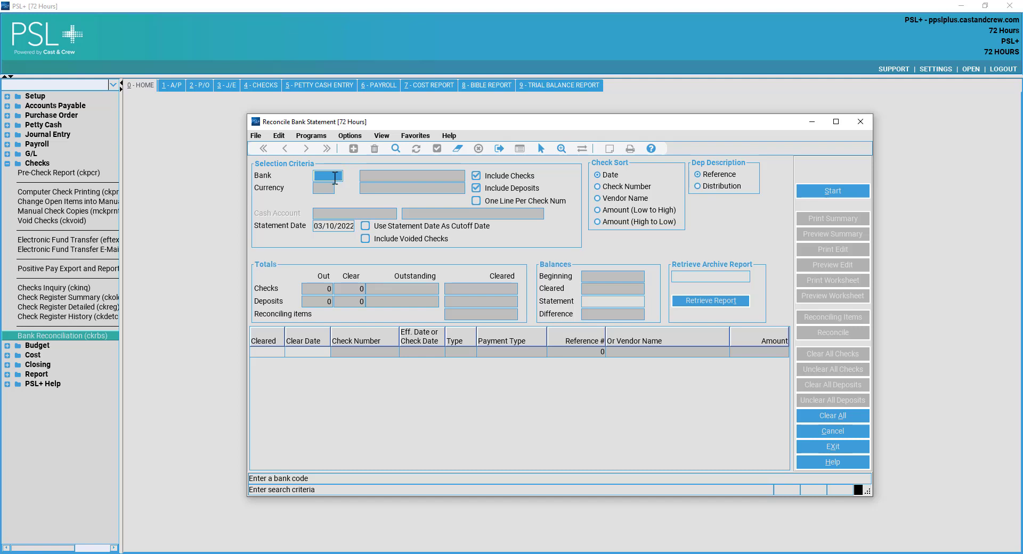
# Pick CNB – City National Bank from the Banks lookup, filling US dollars and account 7010-000.
pyautogui.doubleClick(334, 177)
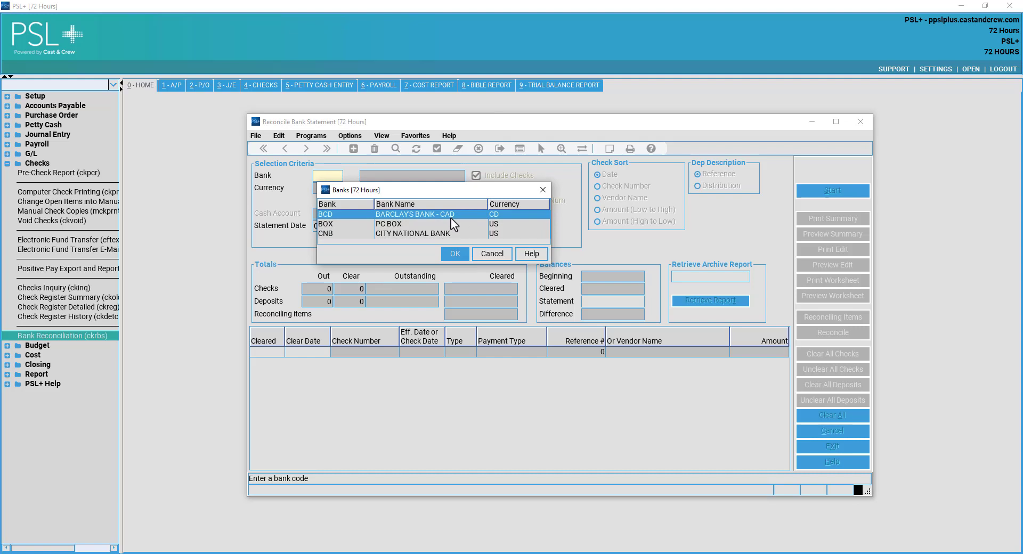
pyautogui.click(421, 233)
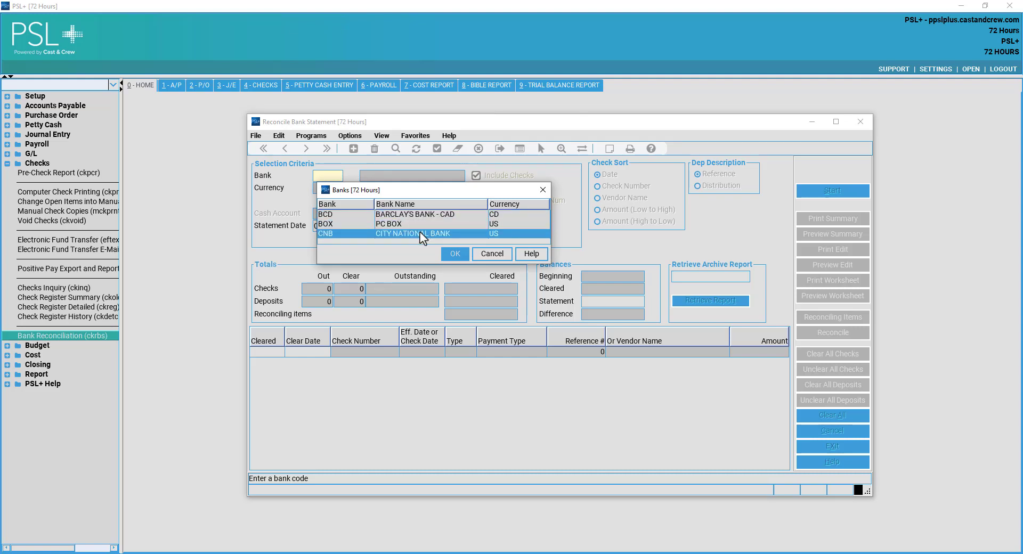
pyautogui.click(542, 189)
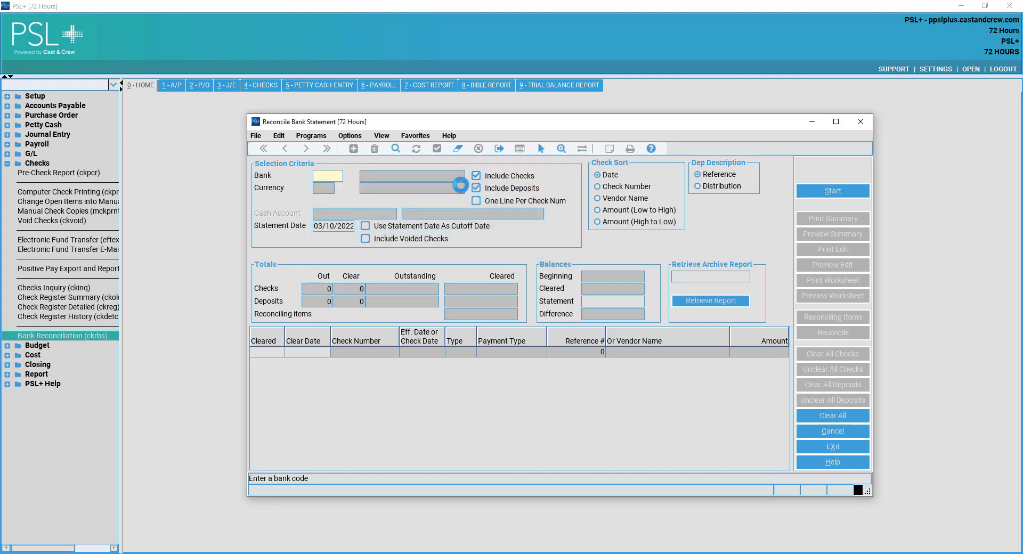
pyautogui.doubleClick(330, 177)
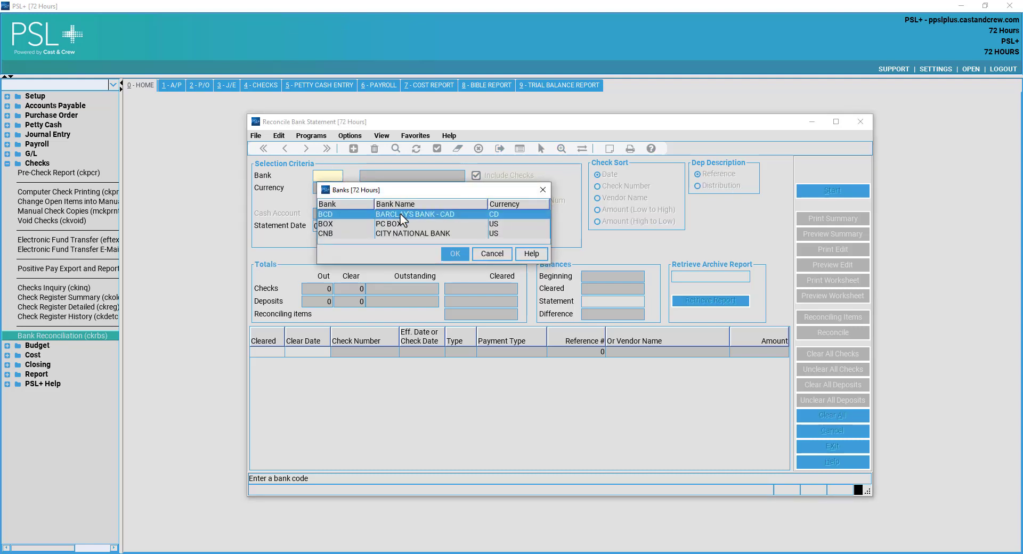
pyautogui.click(407, 233)
pyautogui.click(432, 225)
pyautogui.click(430, 233)
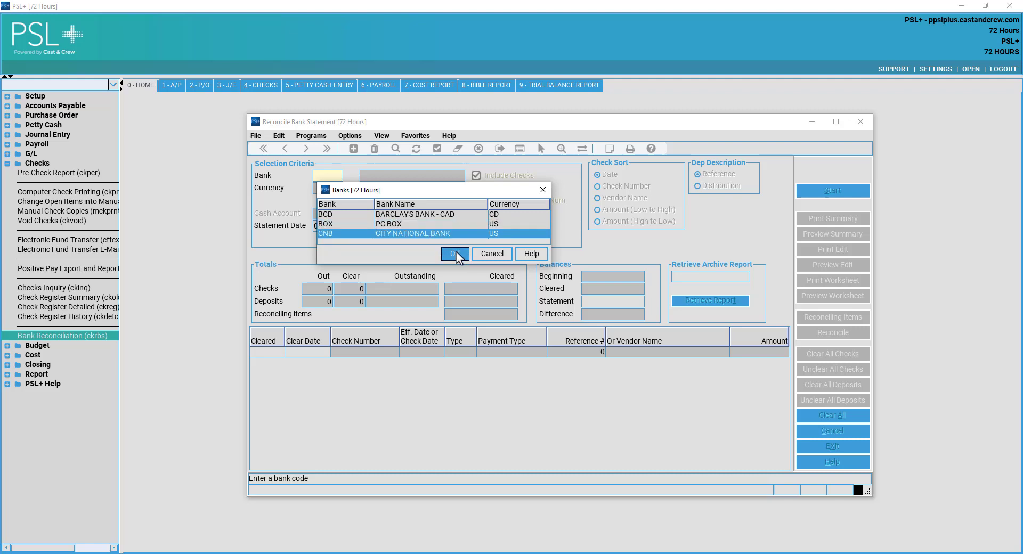
pyautogui.click(455, 255)
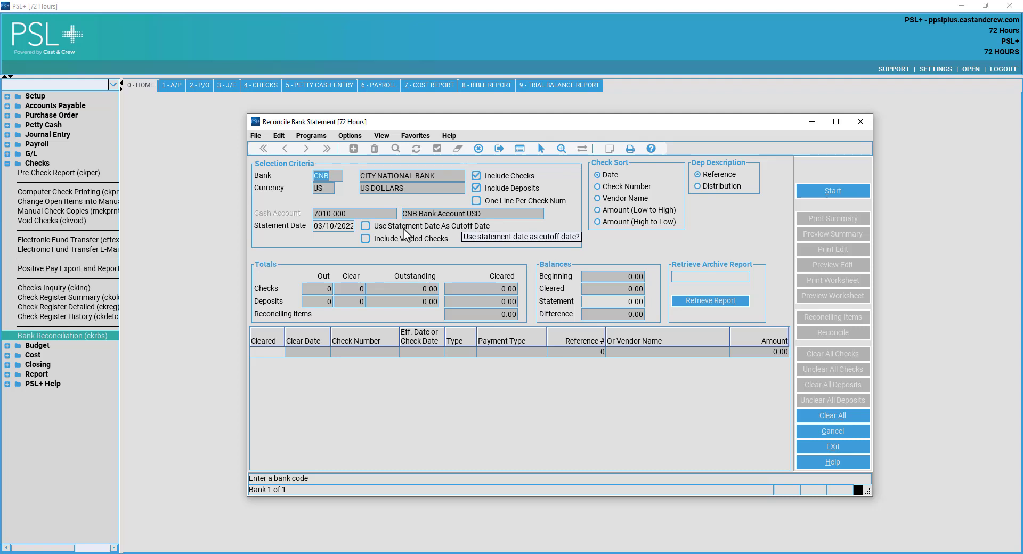
# Check the 03/10/2022 statement date and statement balance fields.
pyautogui.press('Tab')
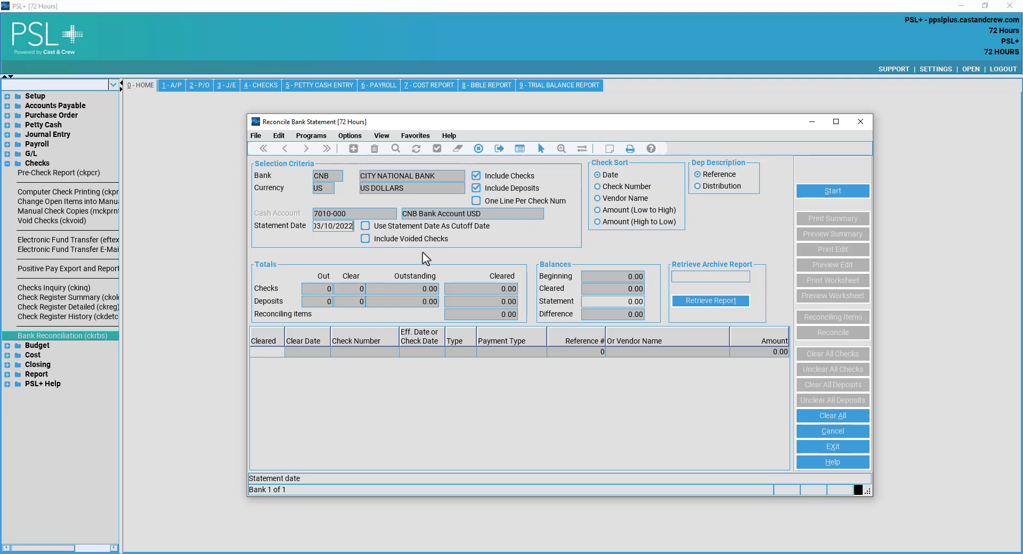
pyautogui.moveTo(323, 226); pyautogui.dragTo(380, 239)
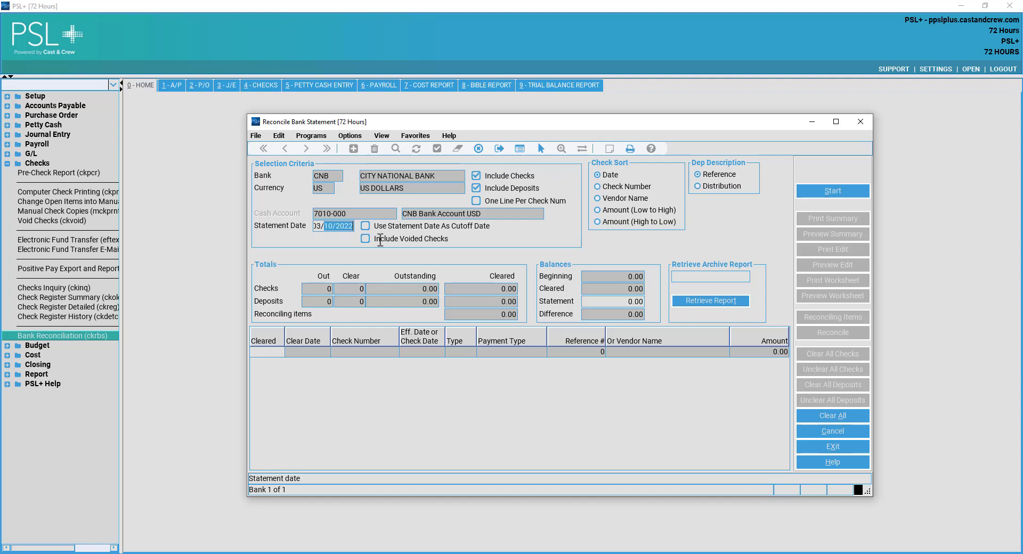
pyautogui.click(342, 229)
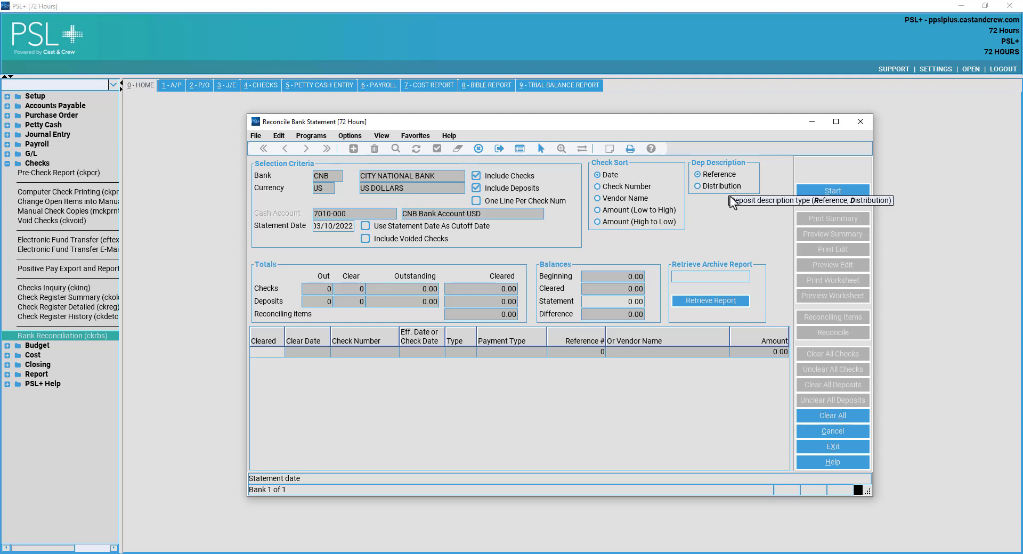
pyautogui.click(630, 302)
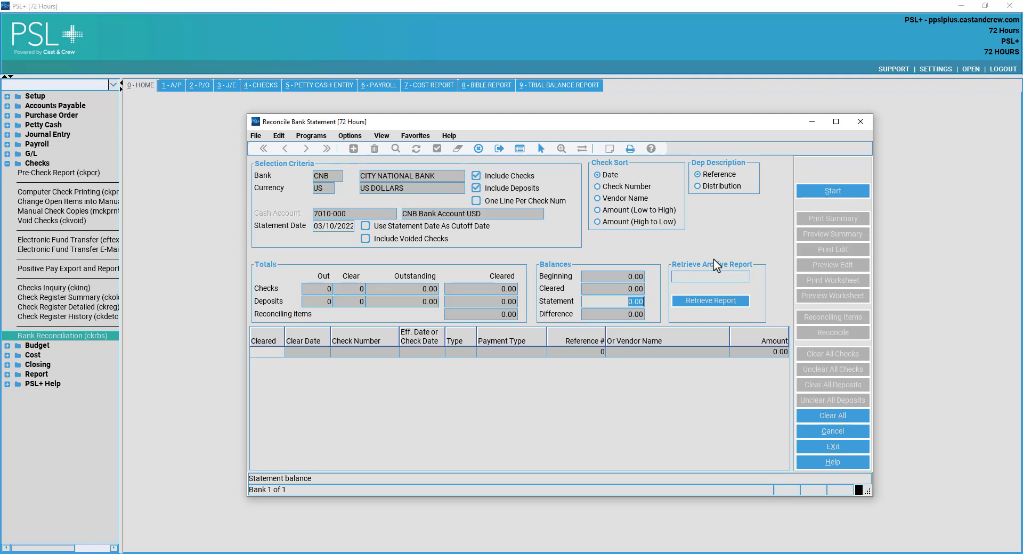
# Cancel the archive report date lookup, then load City National Bank checks and deposits into the detail lines.
pyautogui.click(698, 276)
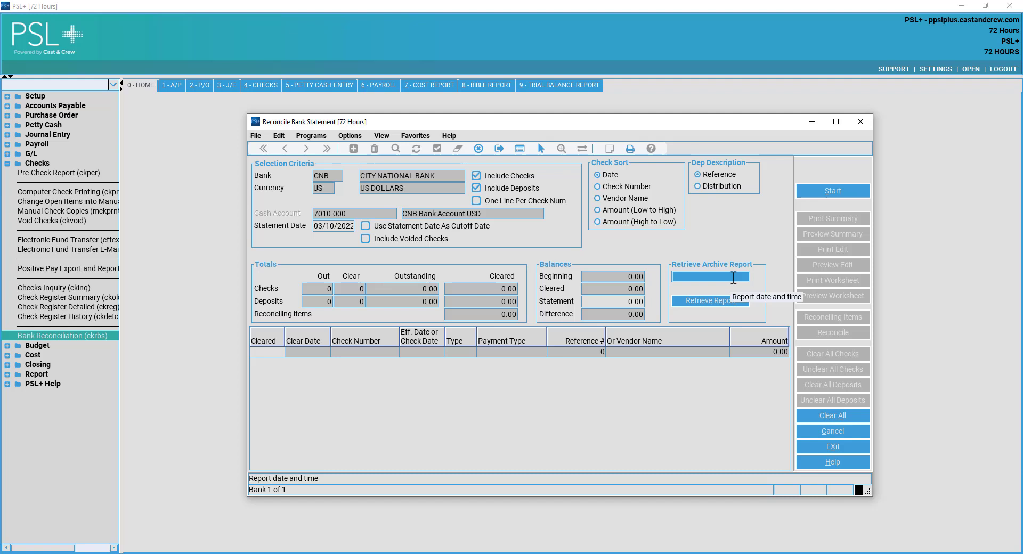
pyautogui.doubleClick(733, 277)
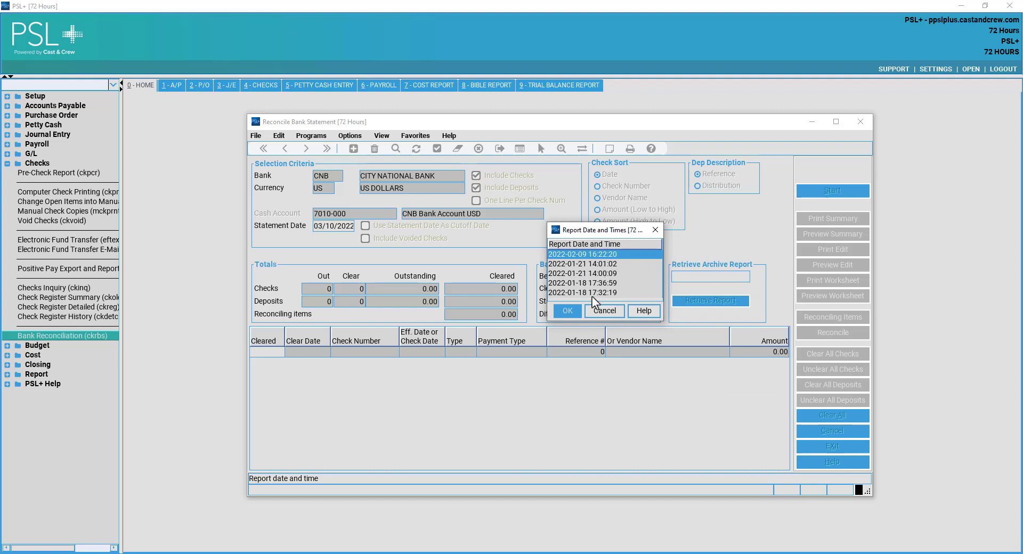
pyautogui.click(603, 310)
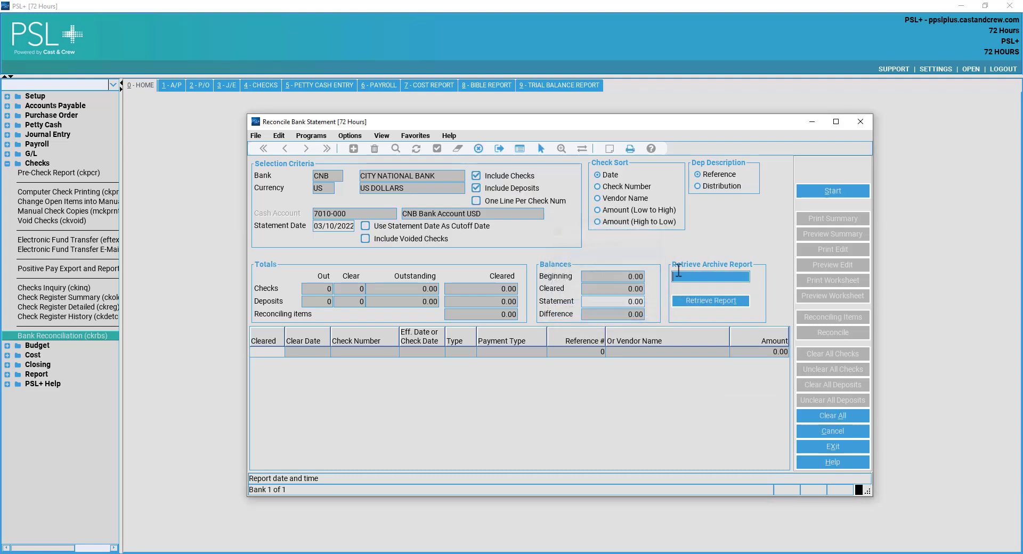
pyautogui.click(820, 198)
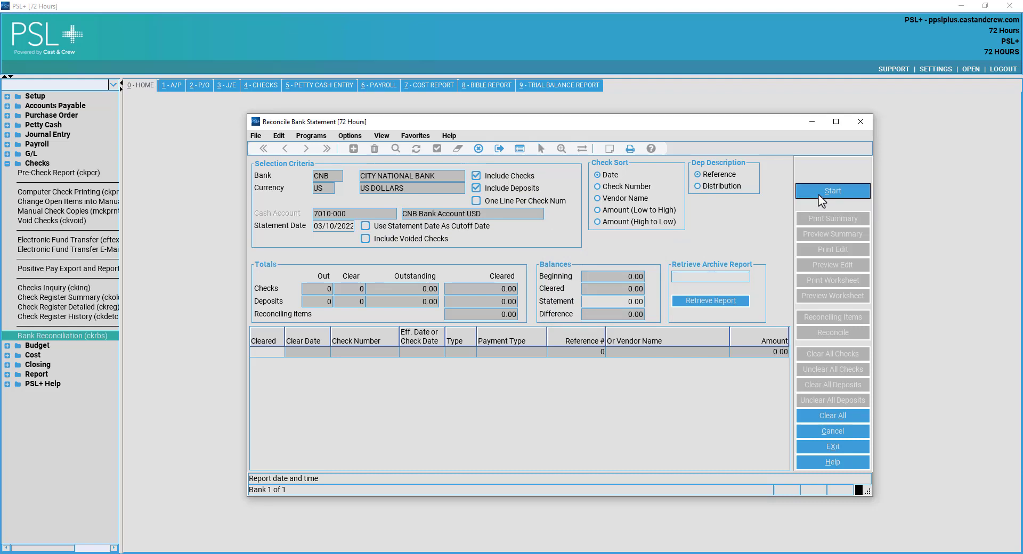
pyautogui.click(763, 363)
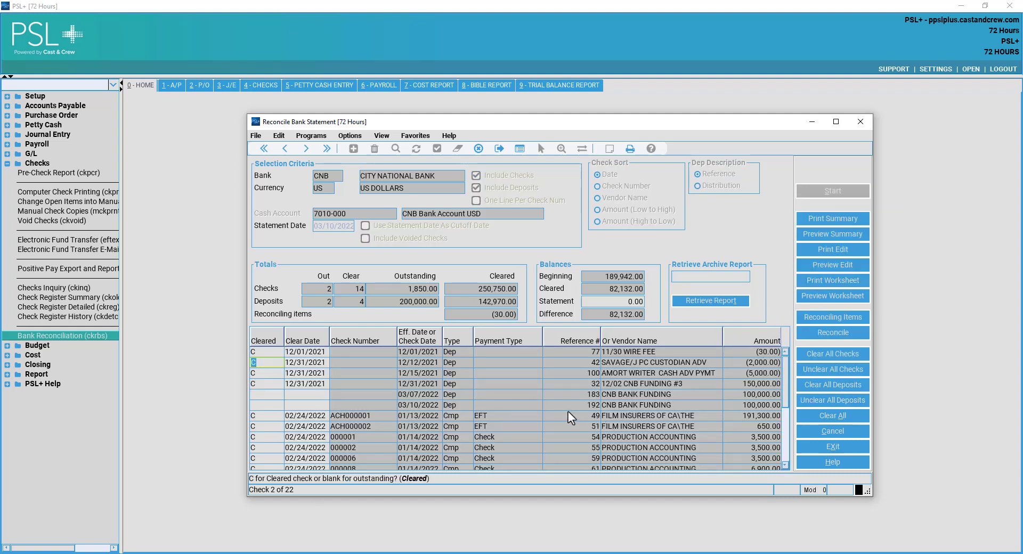
# Mark the two uncleared CNB Funding deposits cleared with 'C'.
pyautogui.click(257, 394)
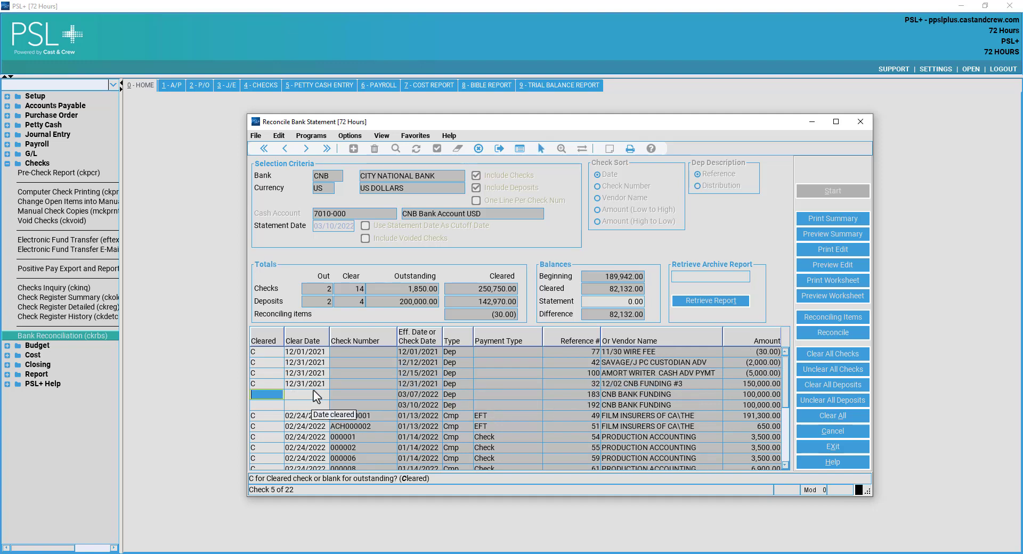
pyautogui.write('C')
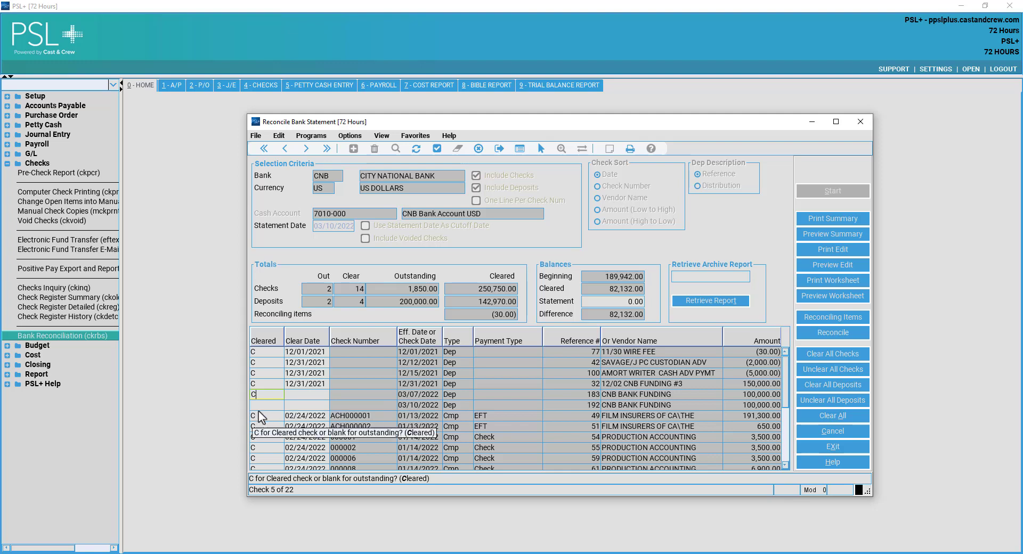
pyautogui.click(268, 405)
pyautogui.write('C')
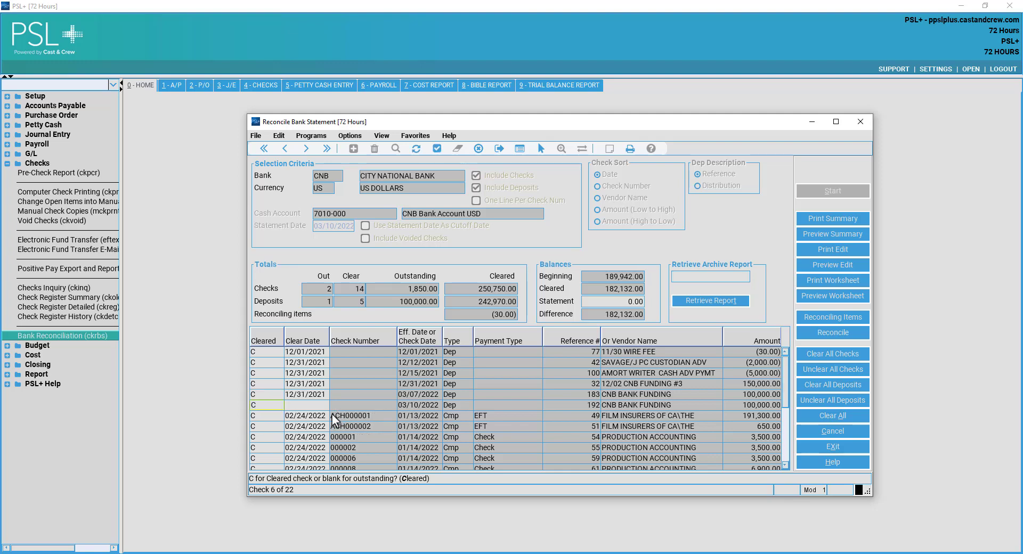
pyautogui.press('Tab')
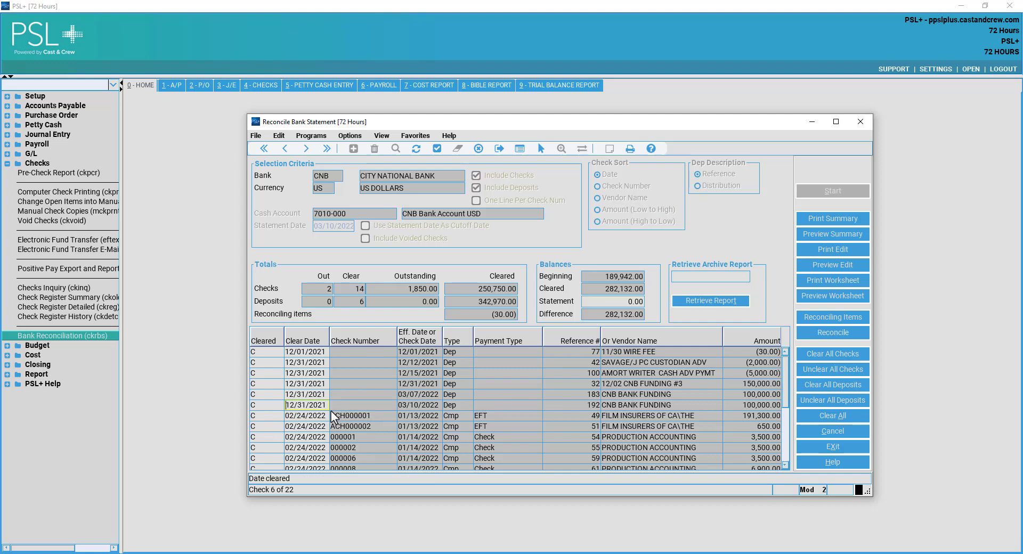
pyautogui.click(827, 372)
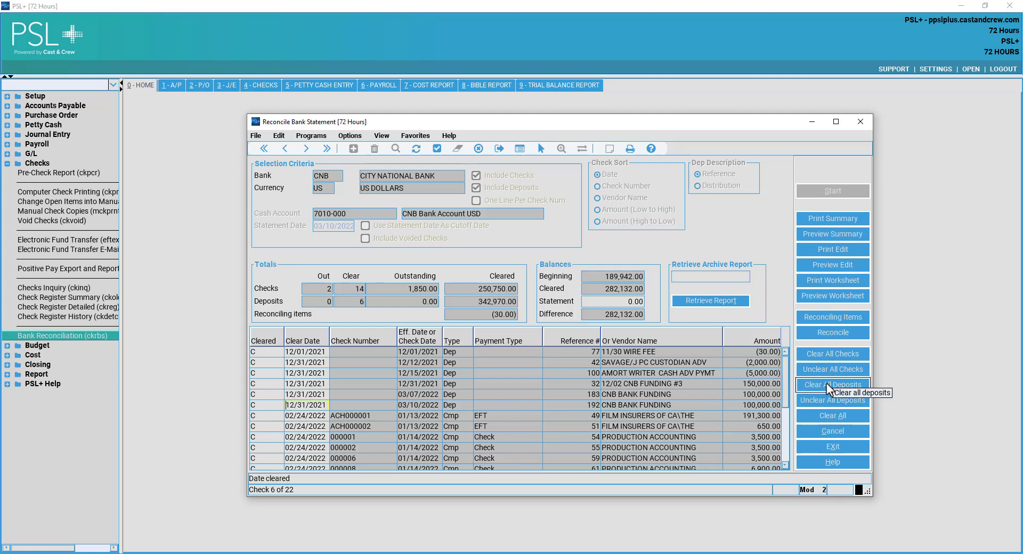
# Mark the checks cleared, including 000014 and the last check ACH000006, accepting the clear dates.
pyautogui.scroll(-4, 620, 386)
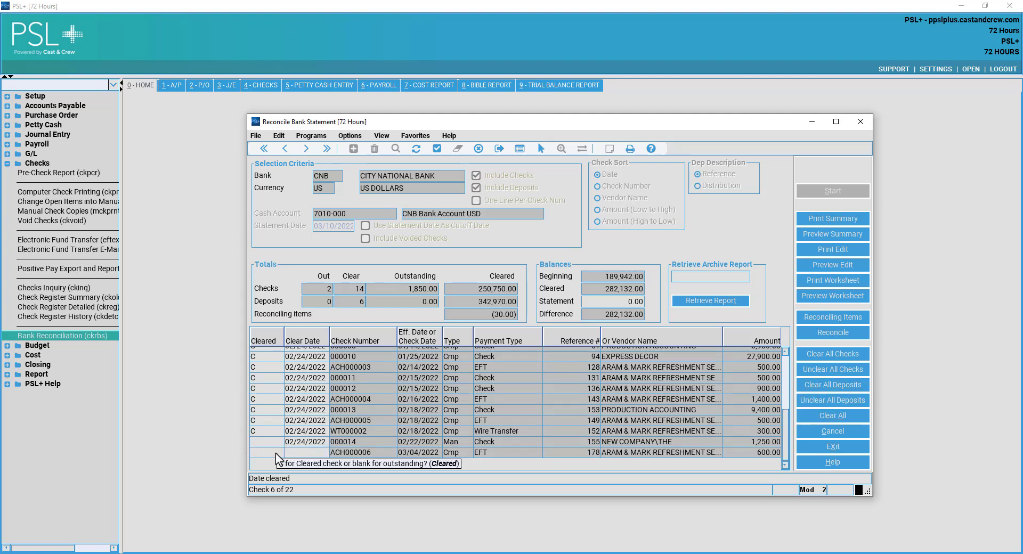
pyautogui.click(841, 355)
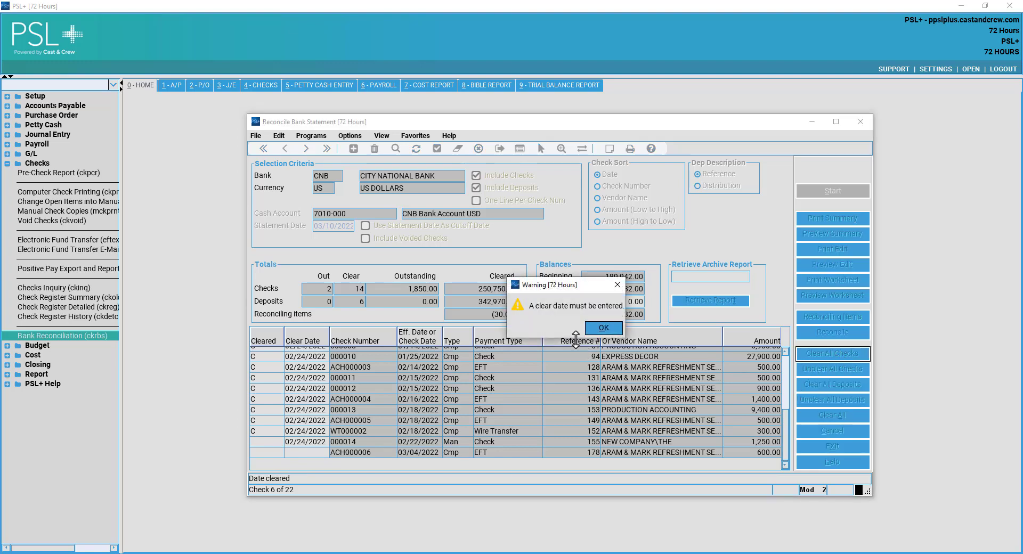
pyautogui.click(598, 327)
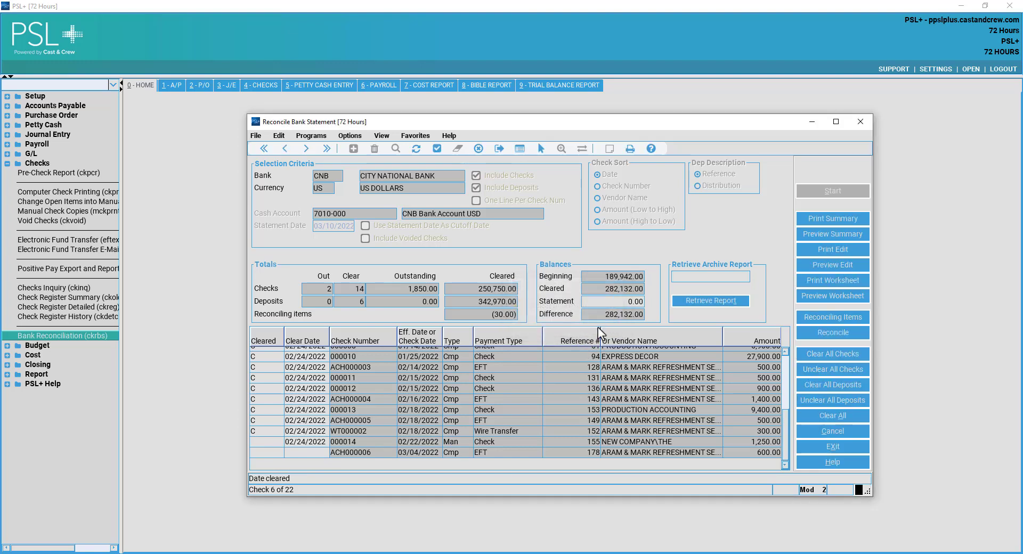
pyautogui.click(260, 443)
pyautogui.press('Return')
pyautogui.write('c')
pyautogui.press('Return')
# Dismiss the clear-date warning and minimize the reconciliation window.
pyautogui.scroll(1, 626, 405)
pyautogui.scroll(3, 634, 400)
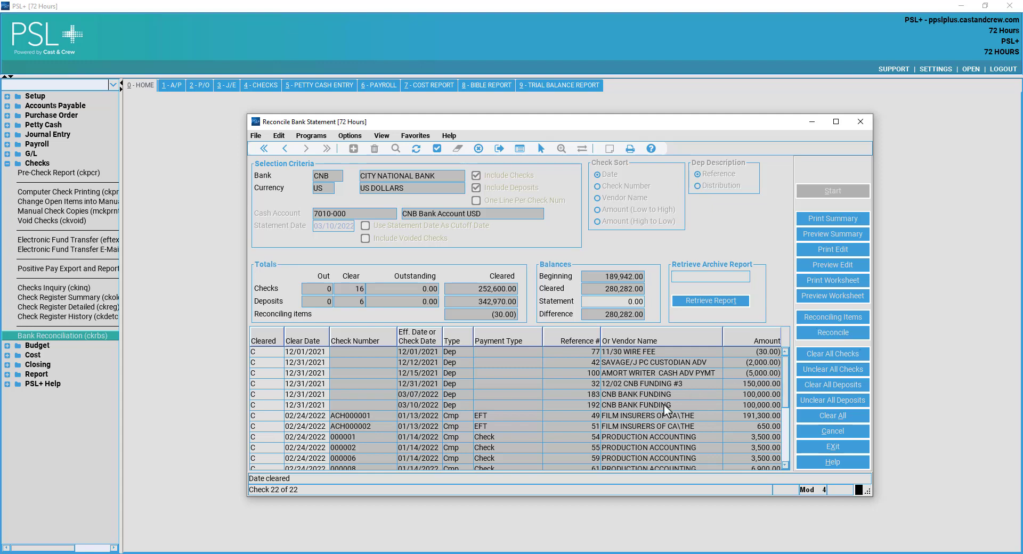
pyautogui.scroll(-4, 677, 403)
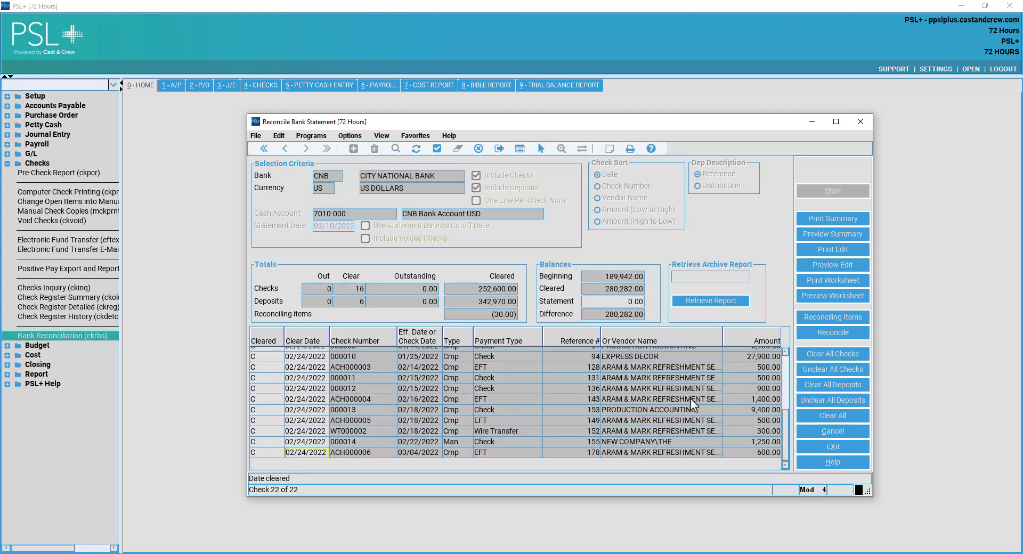
pyautogui.scroll(4, 690, 399)
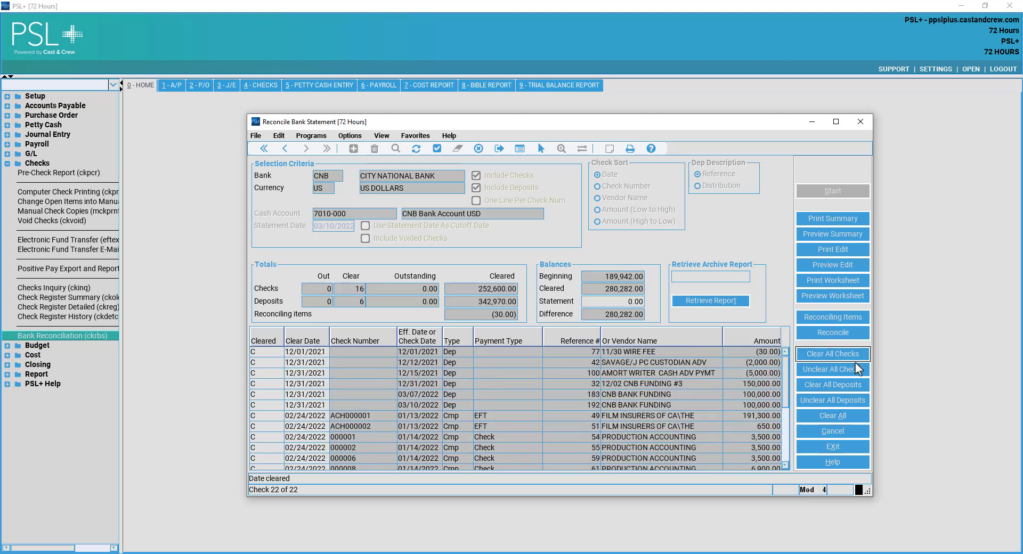
pyautogui.click(862, 124)
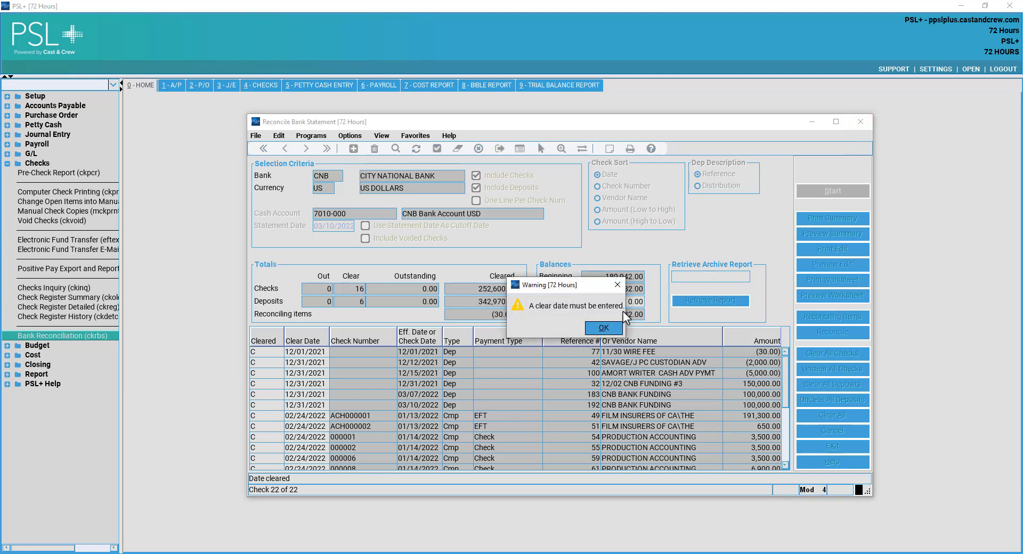
pyautogui.click(607, 328)
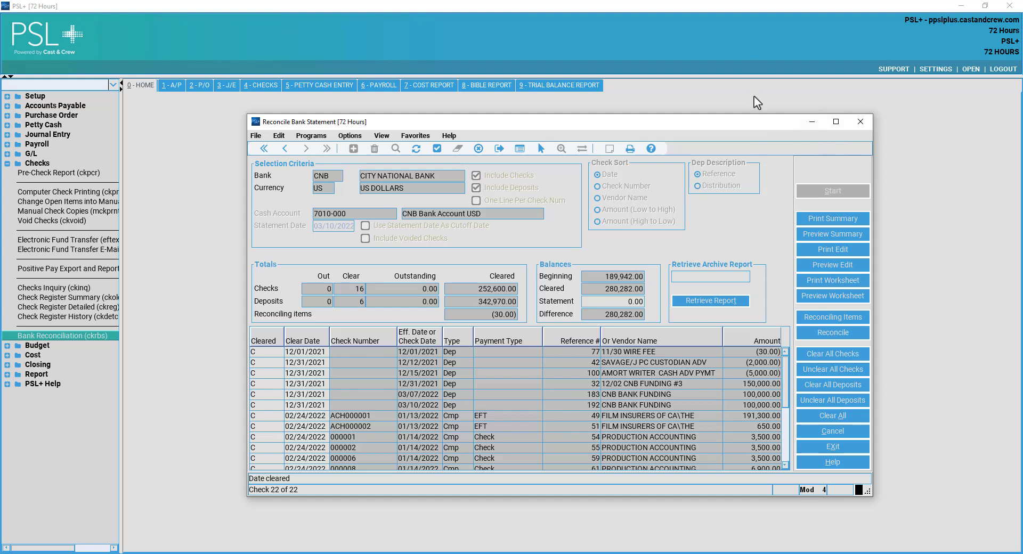
pyautogui.click(814, 125)
pyautogui.click(812, 124)
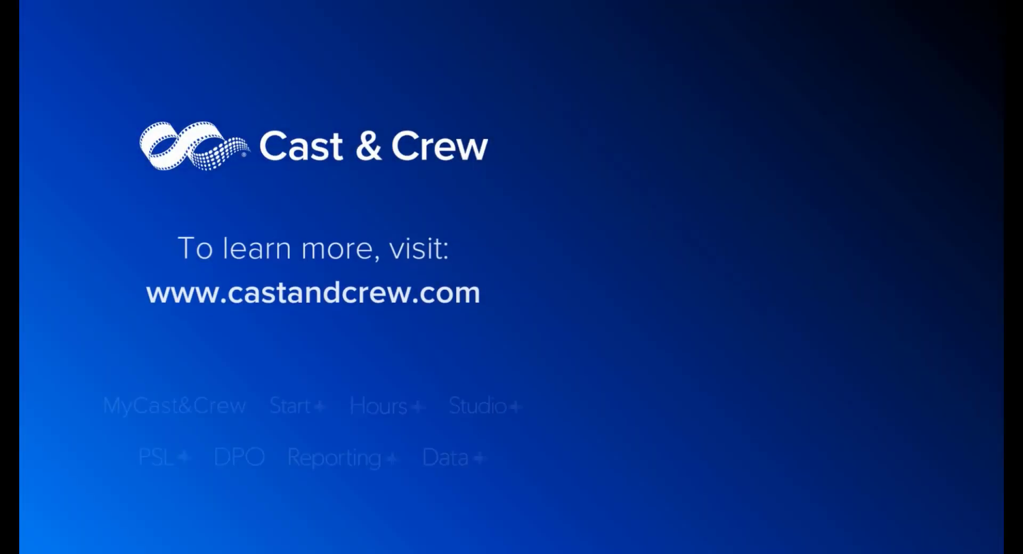